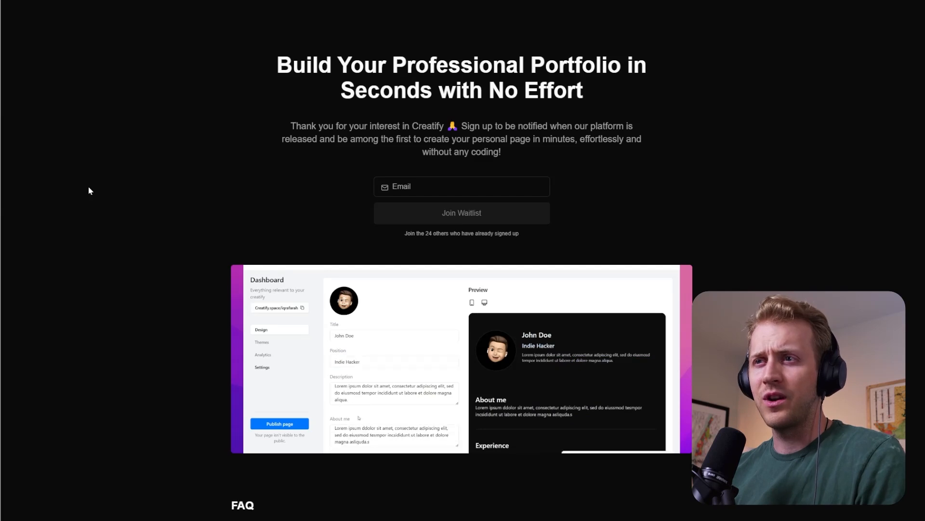
- Review the Creatify waitlist landing page and the founder's question-and-answer document, from the problem statement to the 30-day plan
scroll(121, 202, "down", 5)
scroll(178, 258, "up", 5)
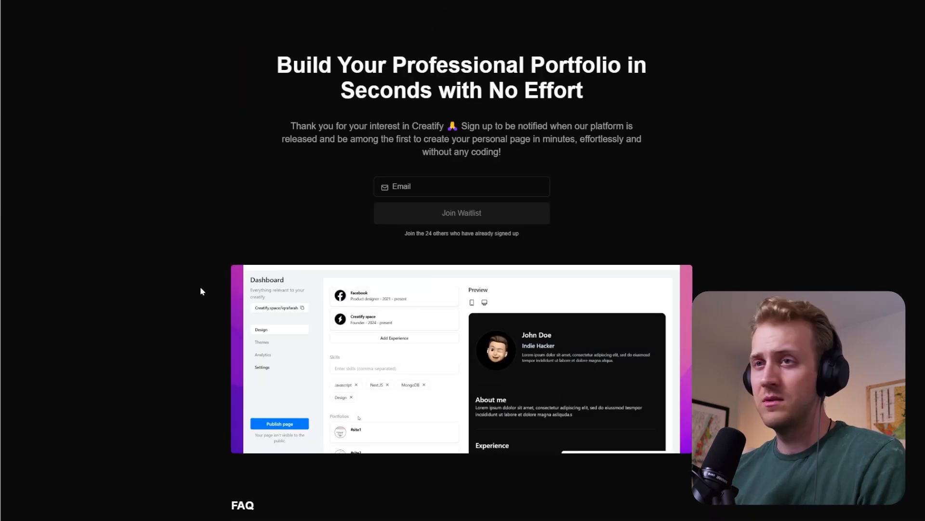
scroll(188, 310, "down", 5)
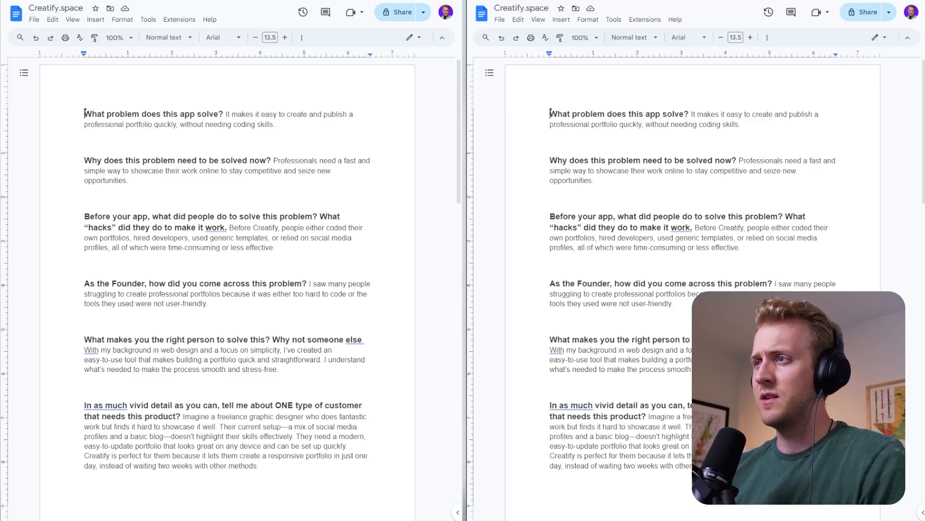
scroll(227, 289, "down", 20)
scroll(227, 289, "up", 20)
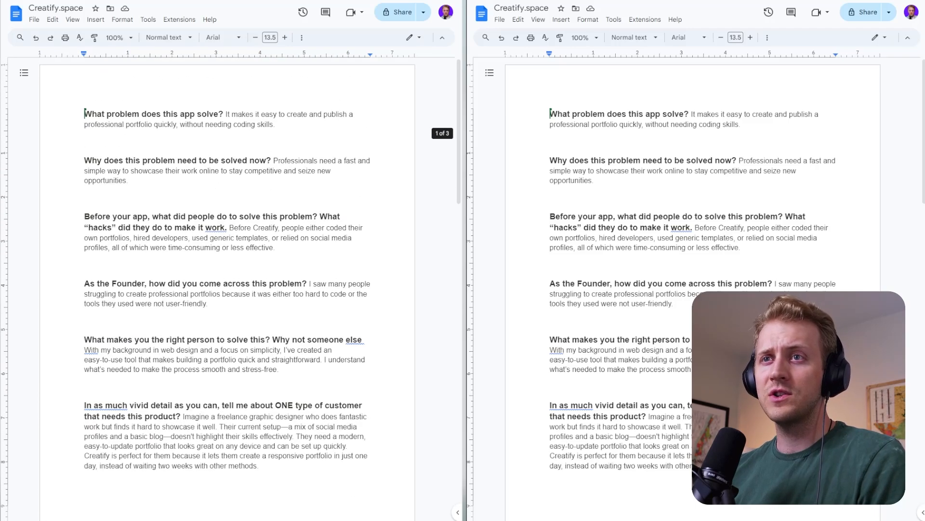
scroll(227, 289, "down", 2)
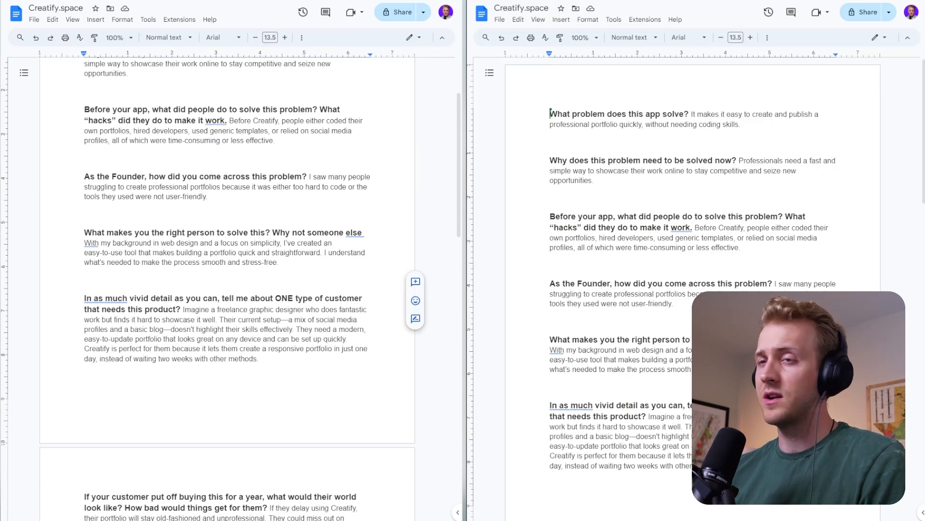
scroll(227, 290, "down", 9)
left_click_drag(124, 108, 201, 298)
left_click(231, 299)
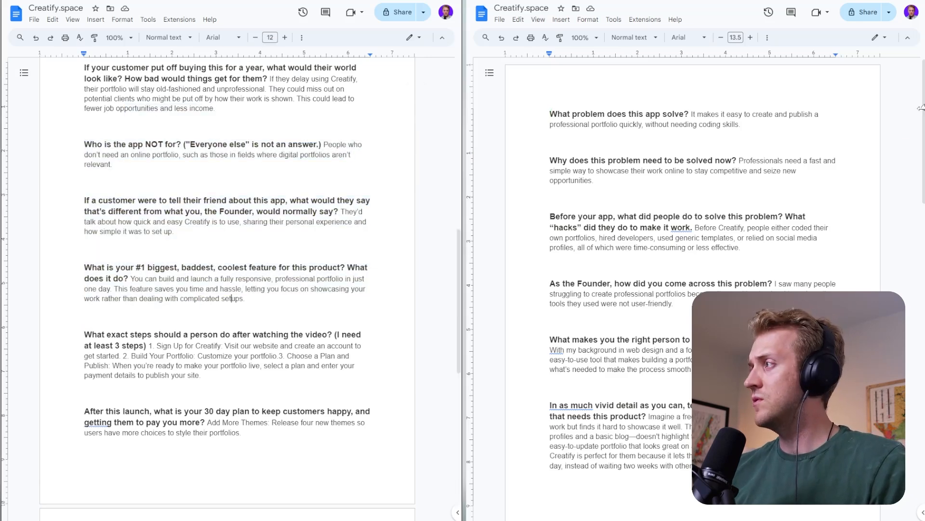
- Narrow the browser window that shows the two Creatify.space documents side by side
left_click_drag(922, 108, 703, 109)
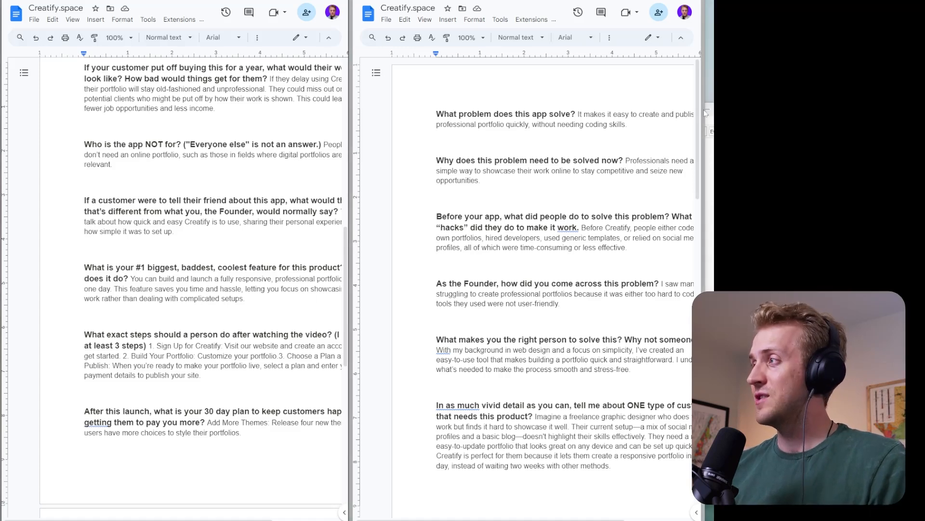
left_click_drag(704, 109, 723, 110)
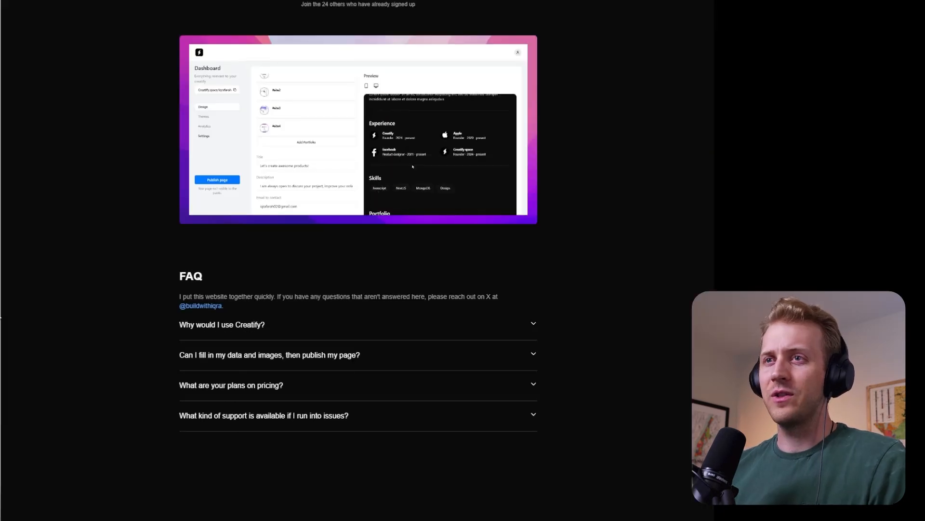
scroll(356, 261, "up", 5)
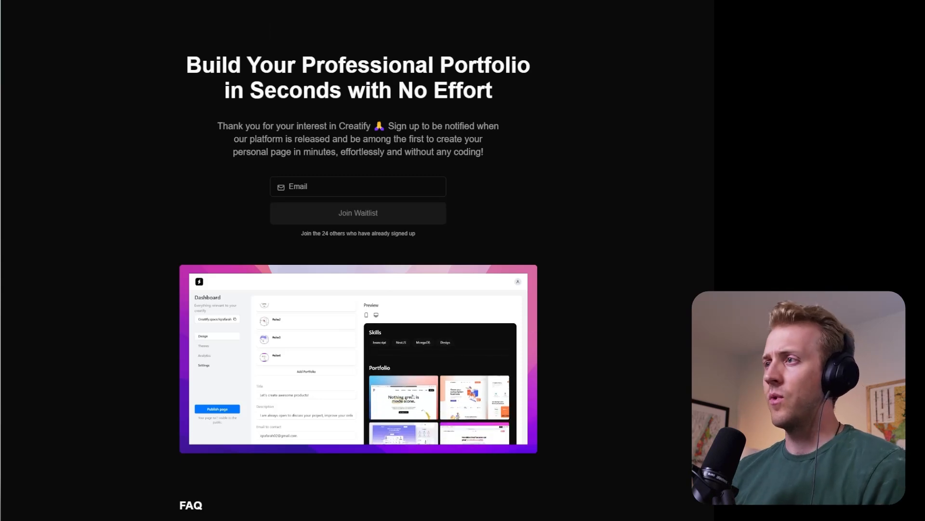
left_click(358, 187)
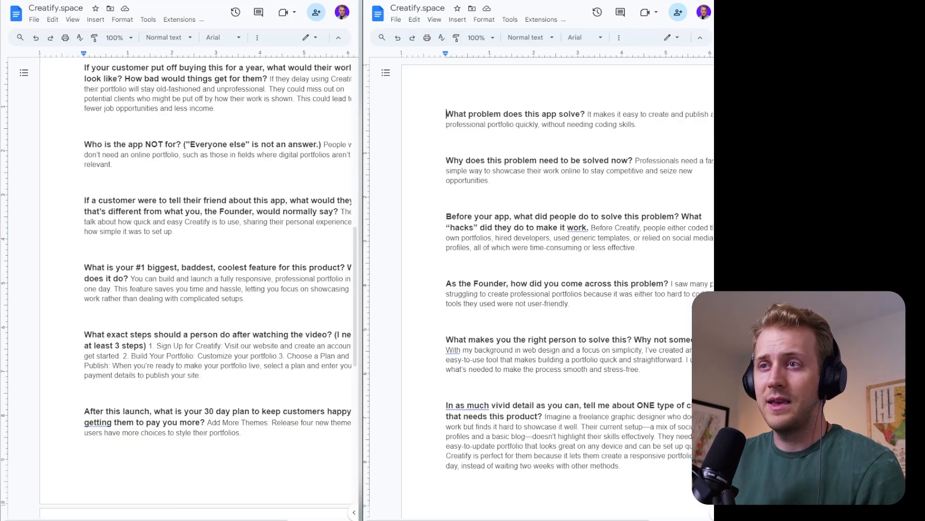
- Set the zoom of both side-by-side Creatify.space documents to Fit
left_click(486, 37)
left_click(493, 58)
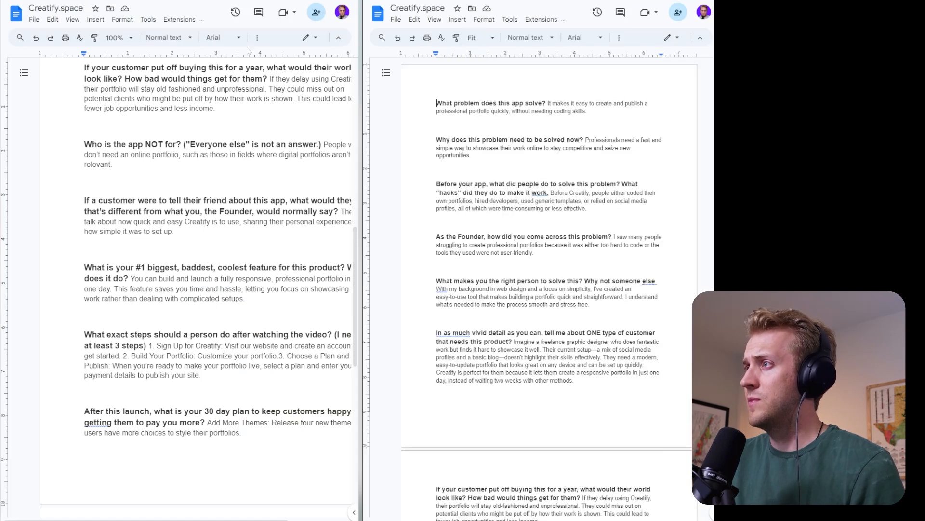
left_click(117, 37)
left_click(115, 58)
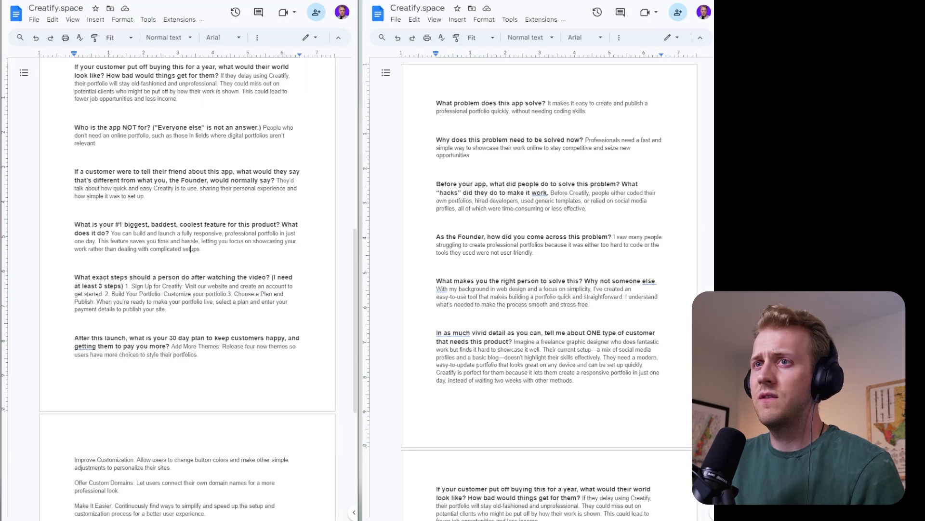
- Start a dashed list below the final "Make It Easier" paragraph of the document, with "Problem" as its first item
scroll(187, 289, "down", 6)
scroll(187, 289, "up", 9)
scroll(187, 290, "down", 9)
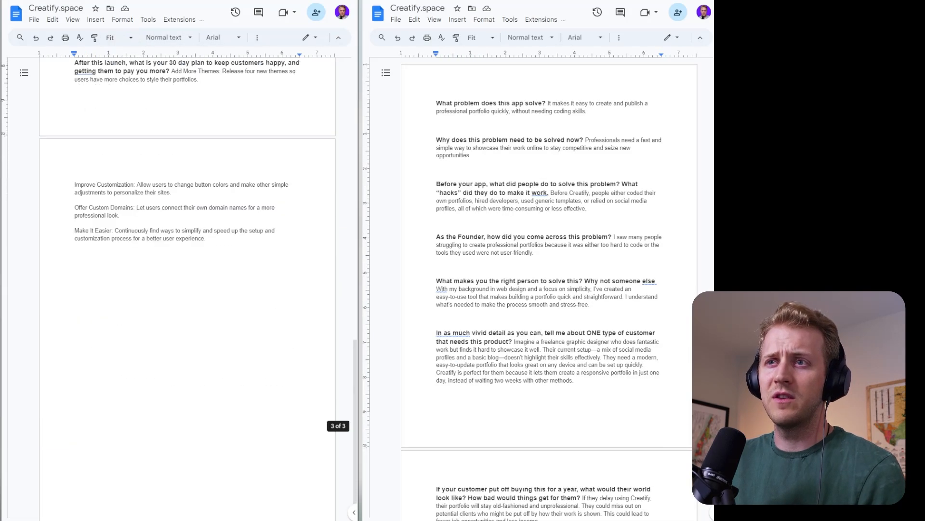
scroll(549, 289, "down", 10)
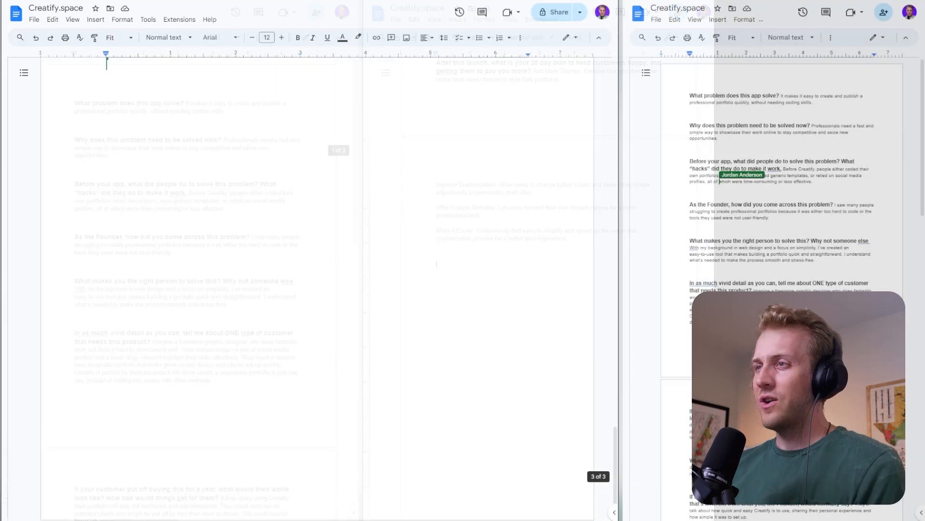
scroll(308, 241, "down", 2)
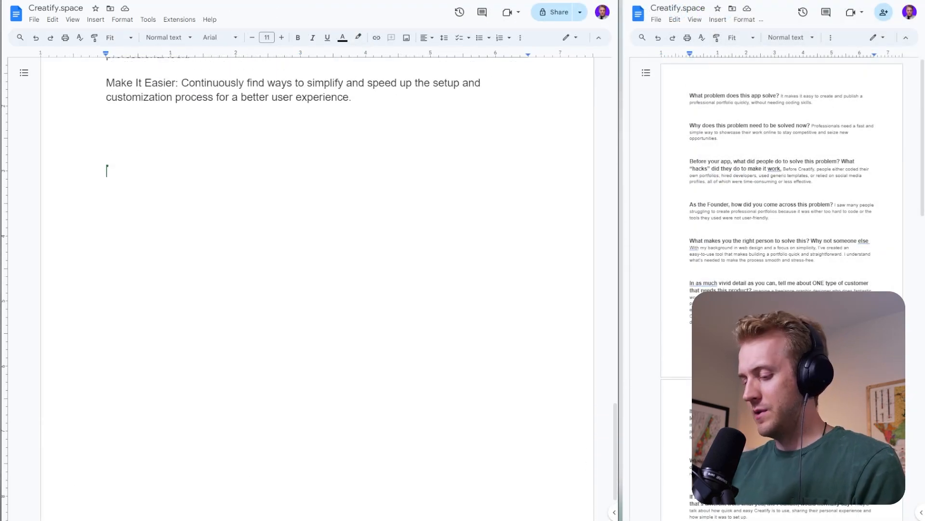
type("- r")
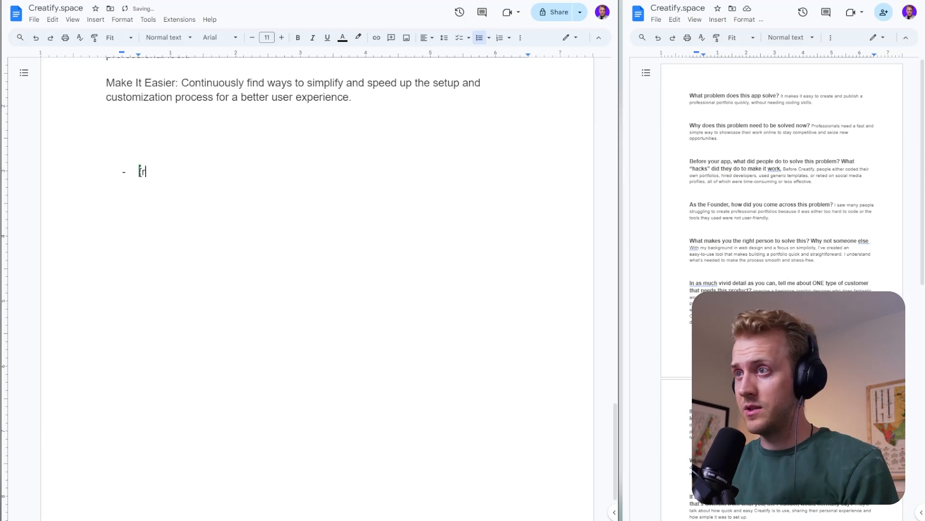
key("BackSpace")
type("Pro")
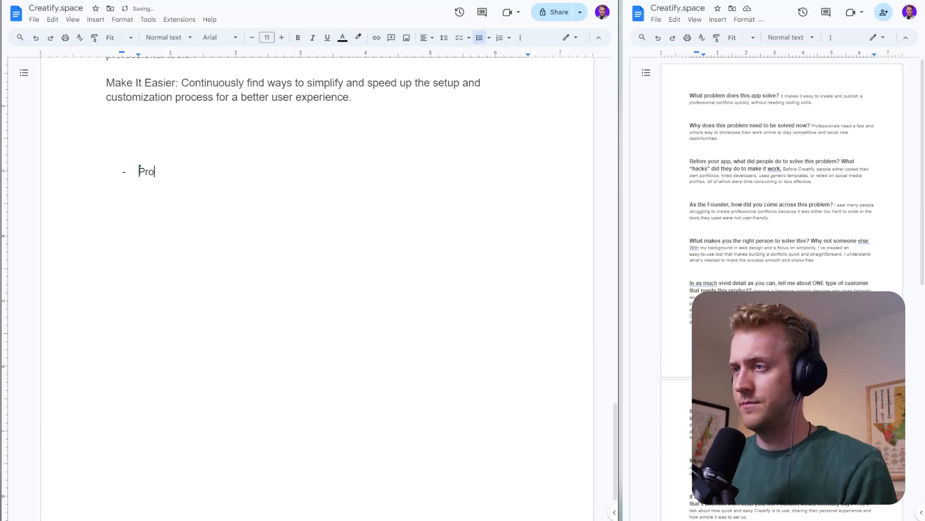
type("belem")
key("Return")
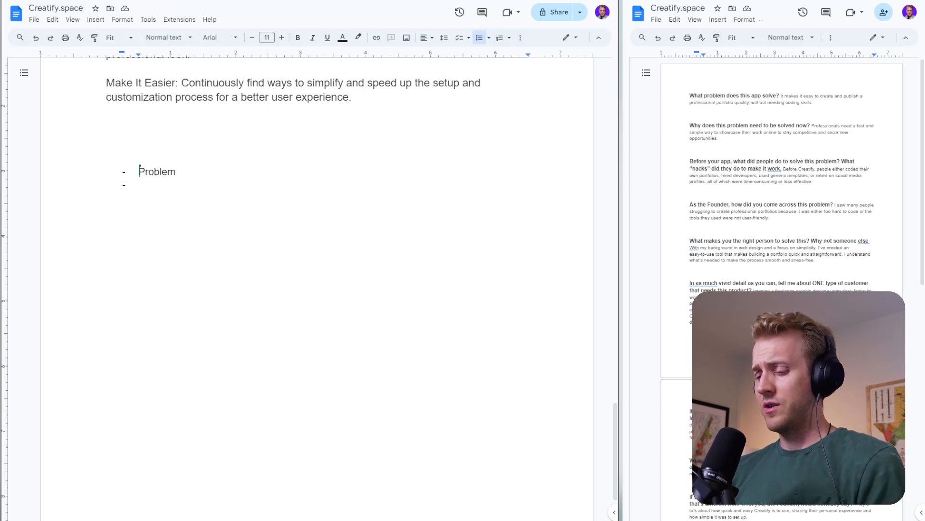
- Add the items "Agitate", "Solution" and "Offer" to the dashed list below "Problem"
type("Agitate")
key("Return")
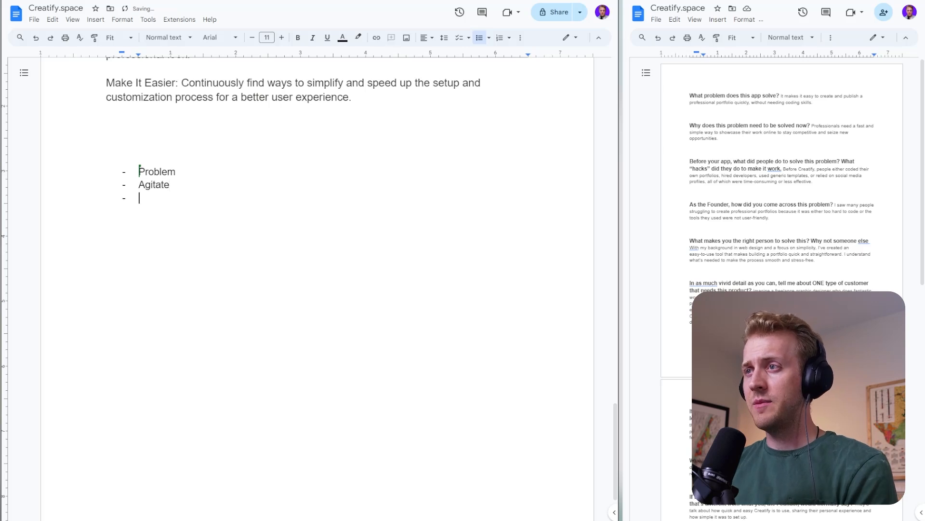
type("Solution")
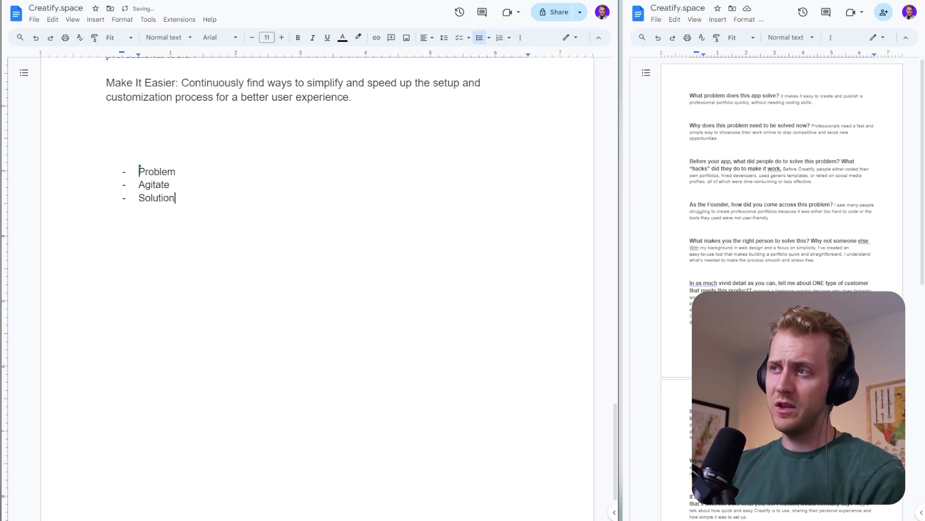
key("Return")
type("Offer")
key("Return")
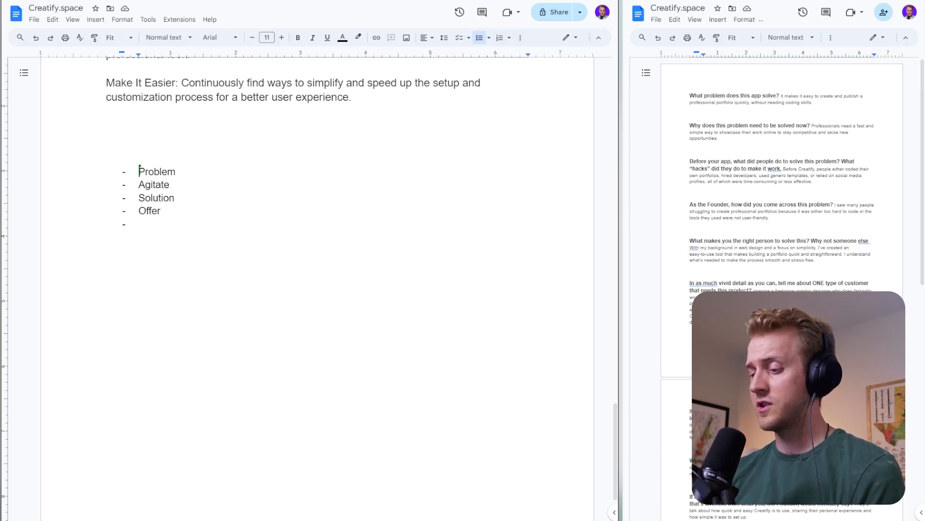
key("BackSpace")
- Apply the Heading 2 style to all four list items, from Problem to Offer
key("Up")
key("Up")
key("Up")
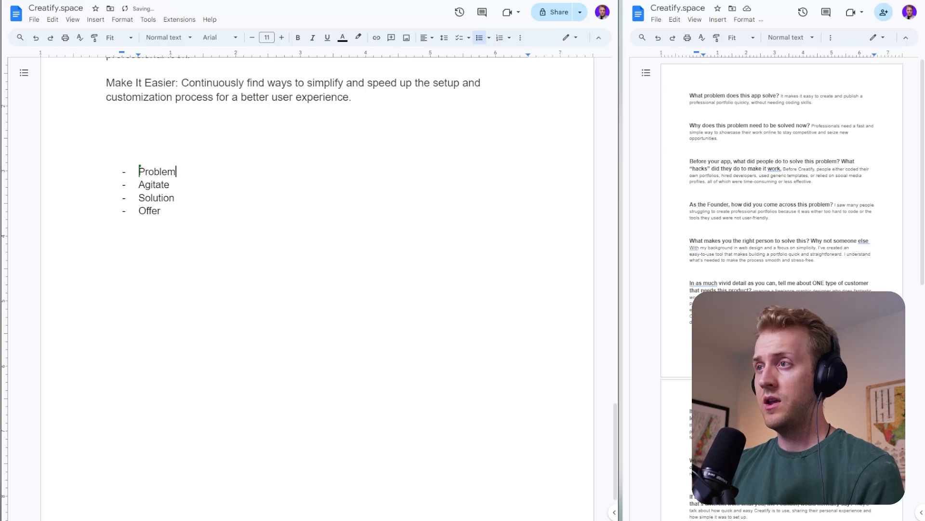
left_click(161, 211, "shift")
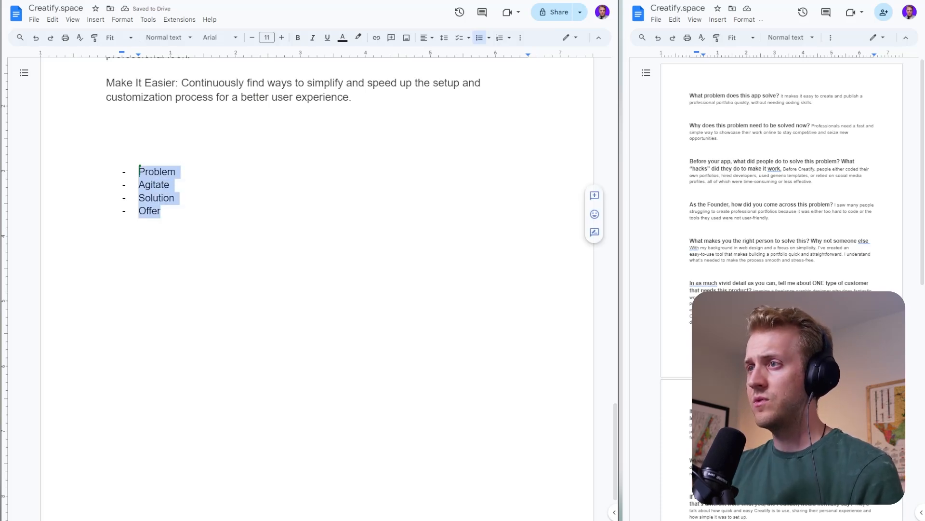
left_click(155, 43)
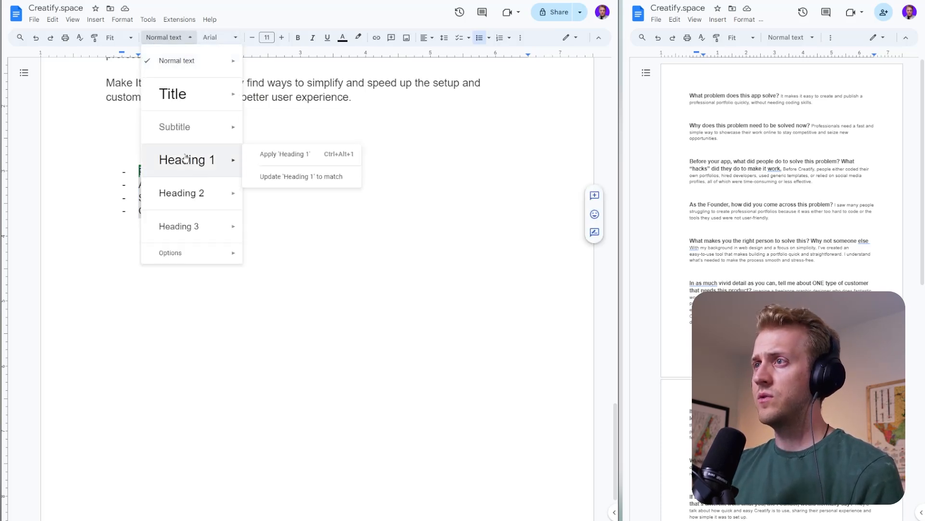
left_click(193, 193)
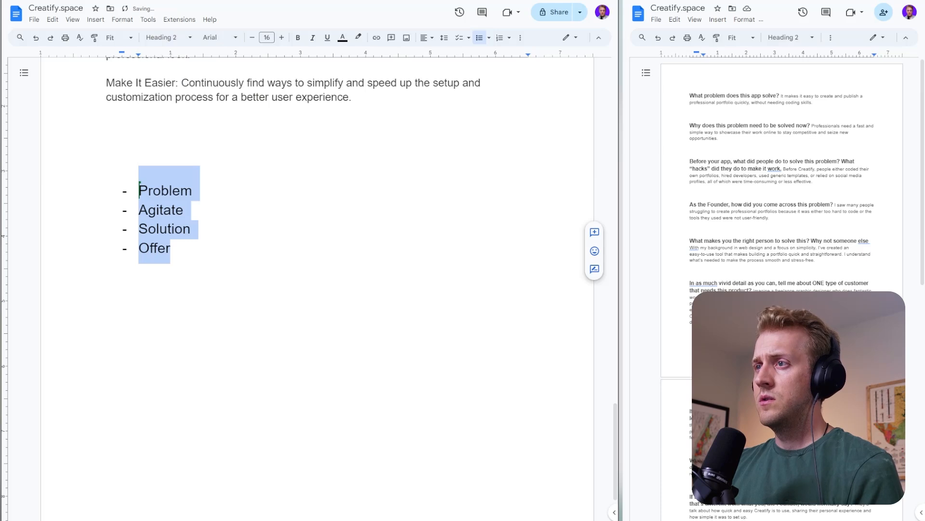
- Remove the dashes from the Problem, Agitate, Solution and Offer headings and outdent them to the page margin
key("Left")
key("BackSpace")
key("Down")
key("BackSpace")
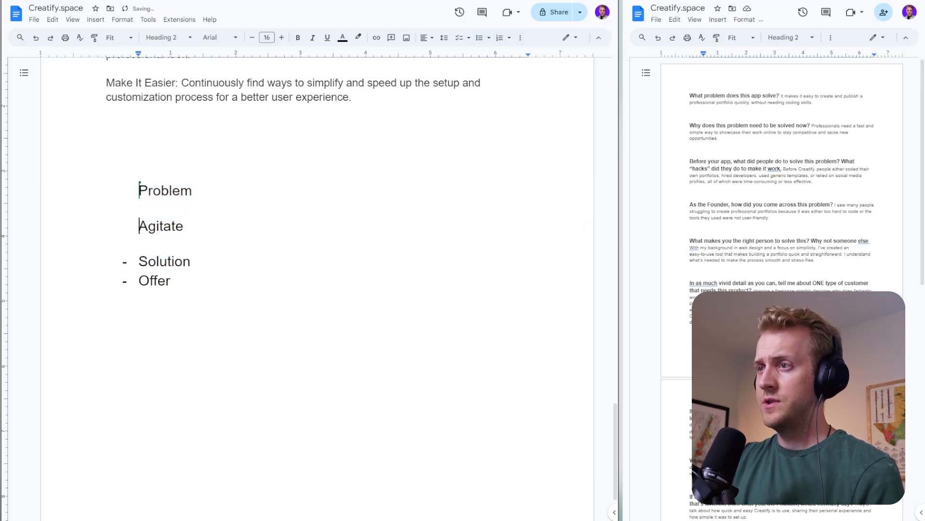
key("Down")
key("BackSpace")
key("Down")
key("BackSpace")
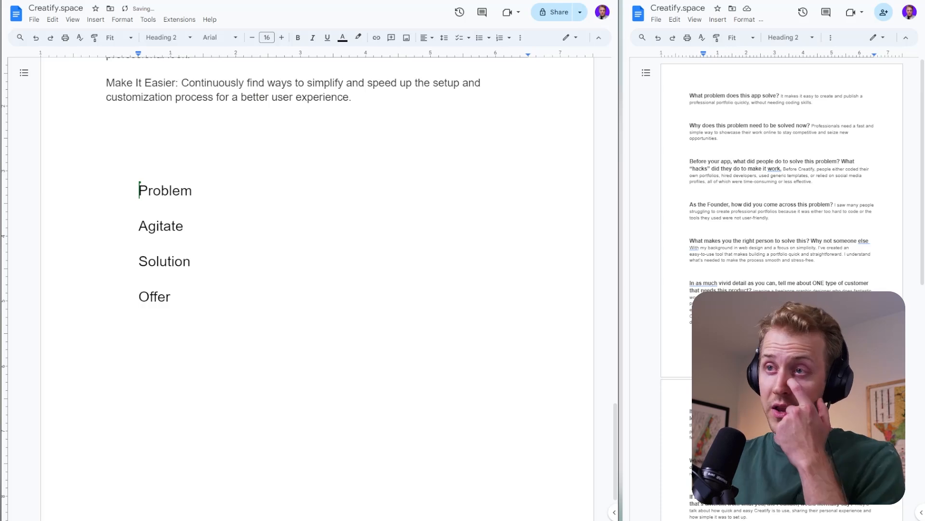
left_click_drag(139, 190, 172, 297)
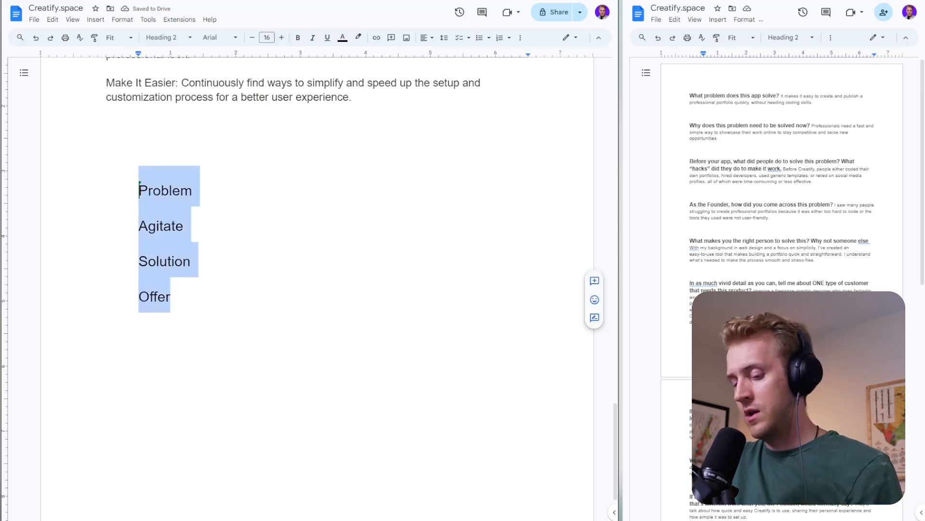
key("shift+Tab")
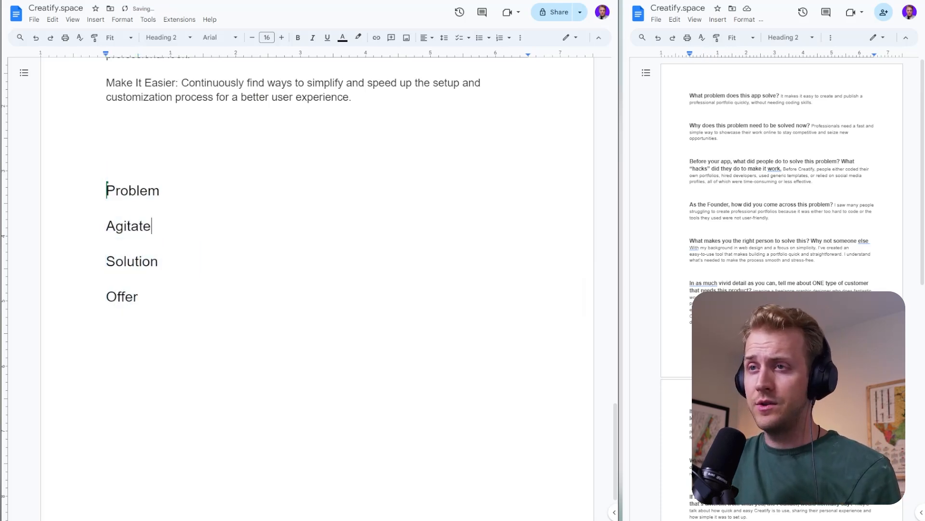
- Add a dashed list under the Problem heading with "State the problem", "Map out the problem" and "Get in the customer's head"
left_click(161, 191)
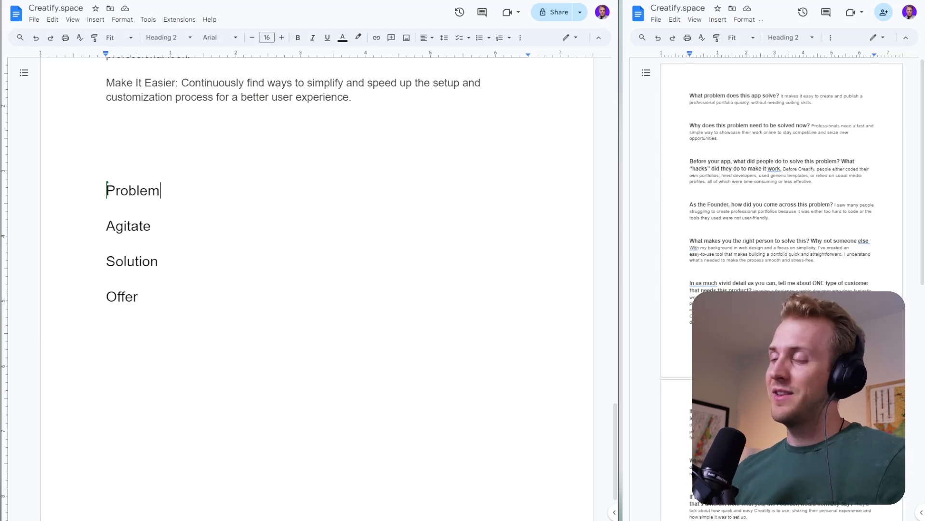
key("Return")
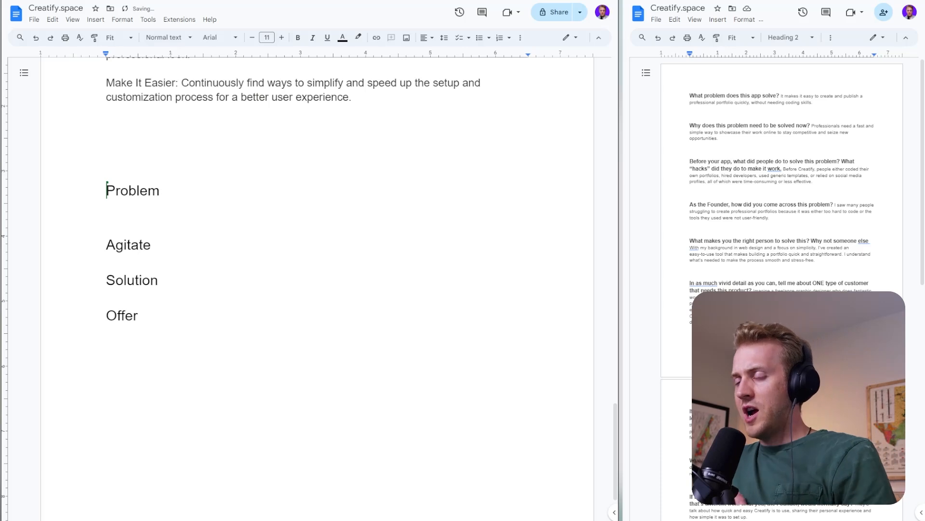
type("- Stat")
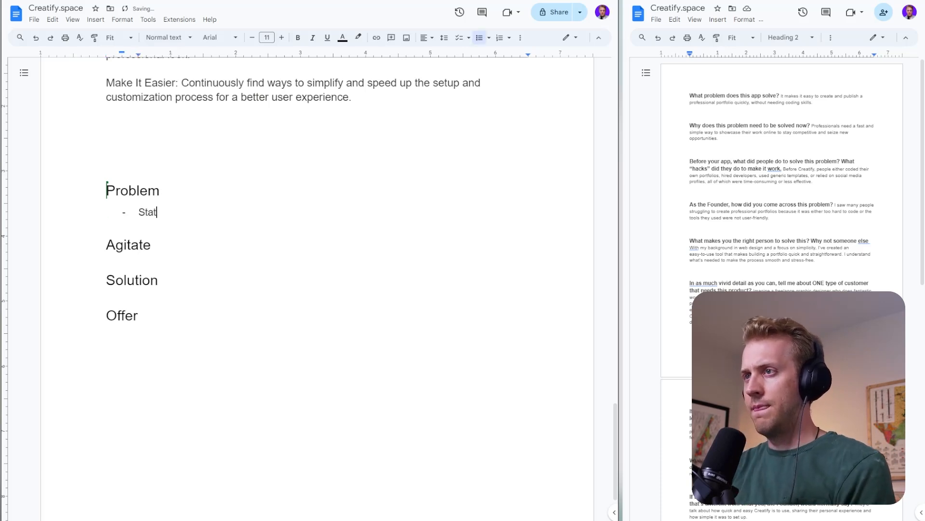
type("e the problem")
key("Return")
type("Map")
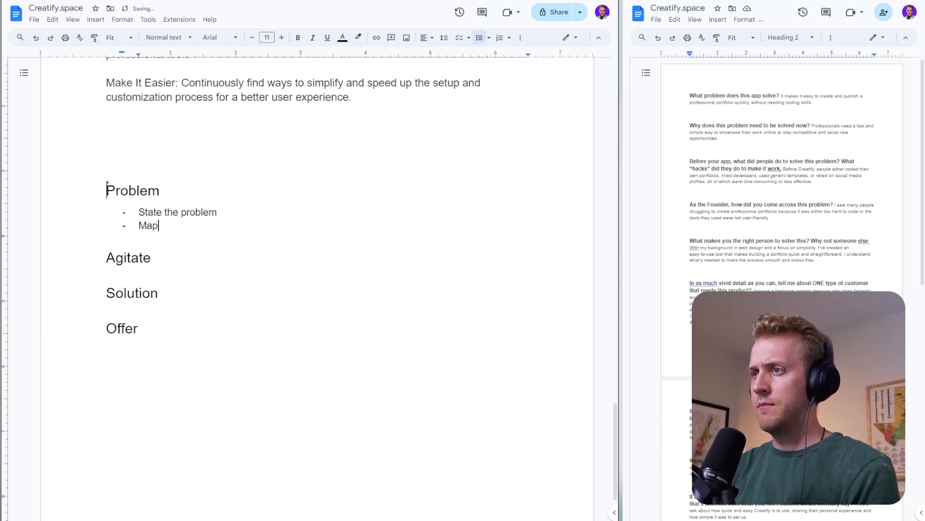
type(" out the problem")
key("Return")
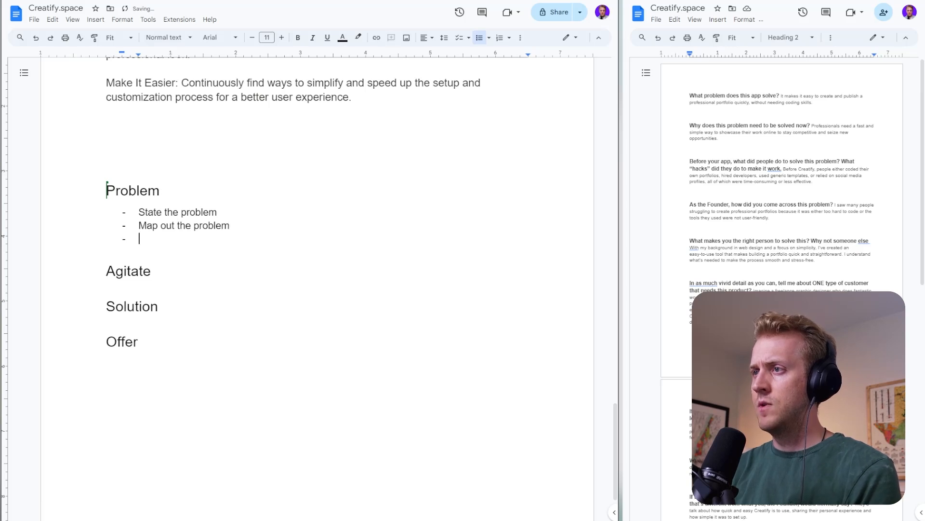
type("G")
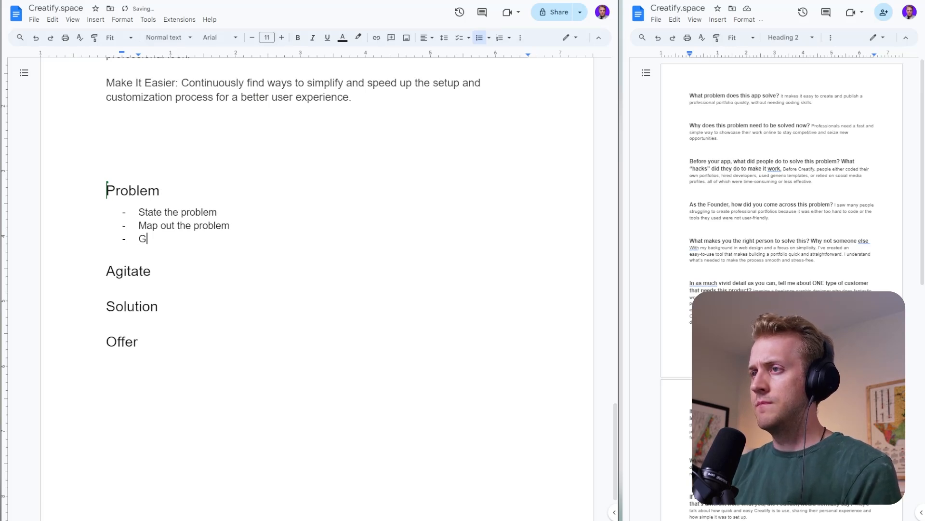
type("et in the customer's head")
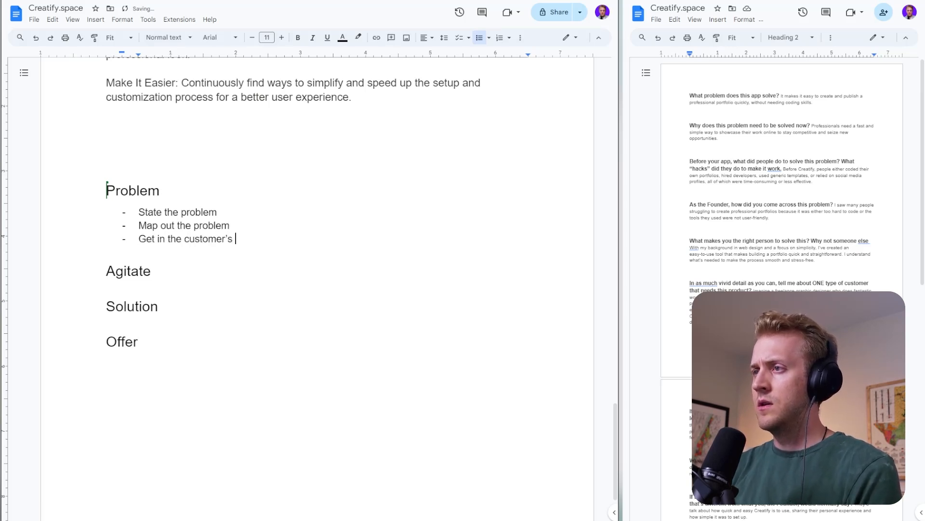
key("Return")
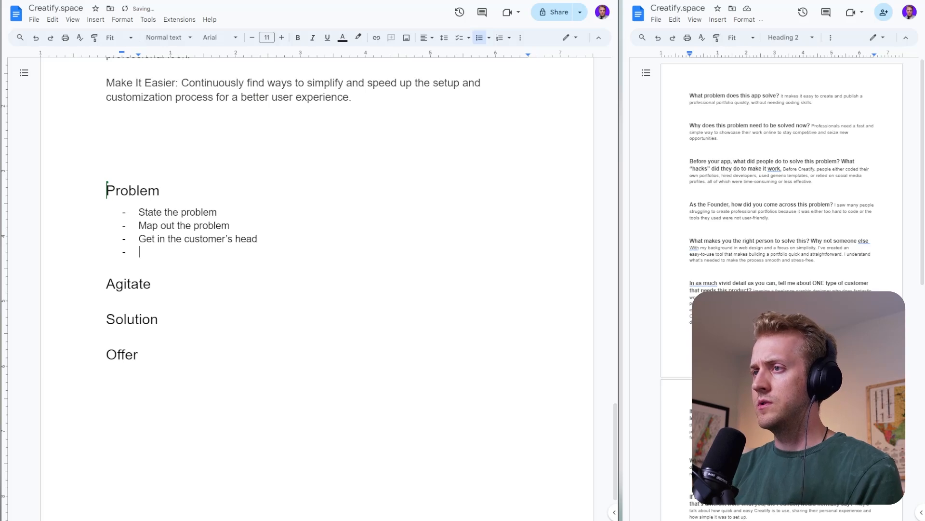
- Add the items "Use their language" and "Speak like the customer" to the dashed list under the Problem heading
type("He")
key("BackSpace")
key("BackSpace")
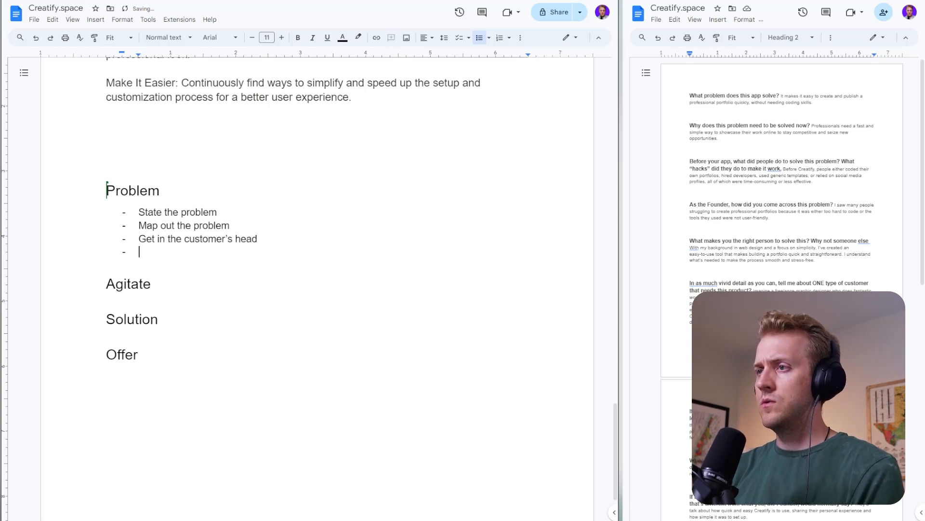
type("Use their language")
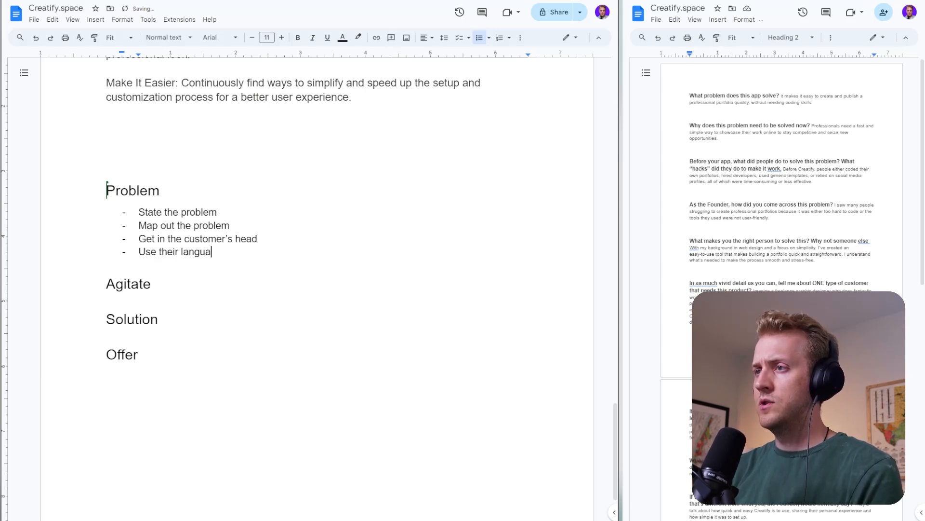
key("Return")
type("Speak like the")
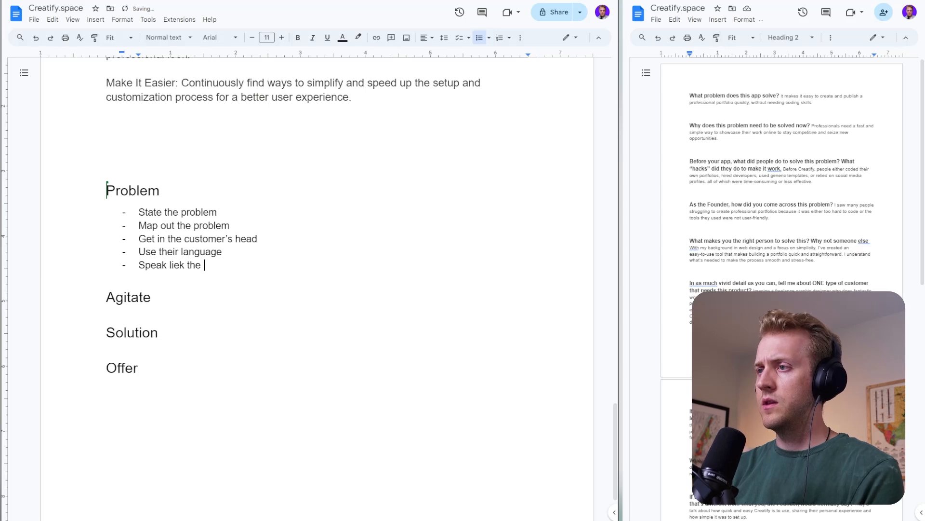
key("BackSpace")
key("BackSpace")
key("BackSpace")
key("BackSpace")
key("BackSpace")
key("BackSpace")
type("ke the customer")
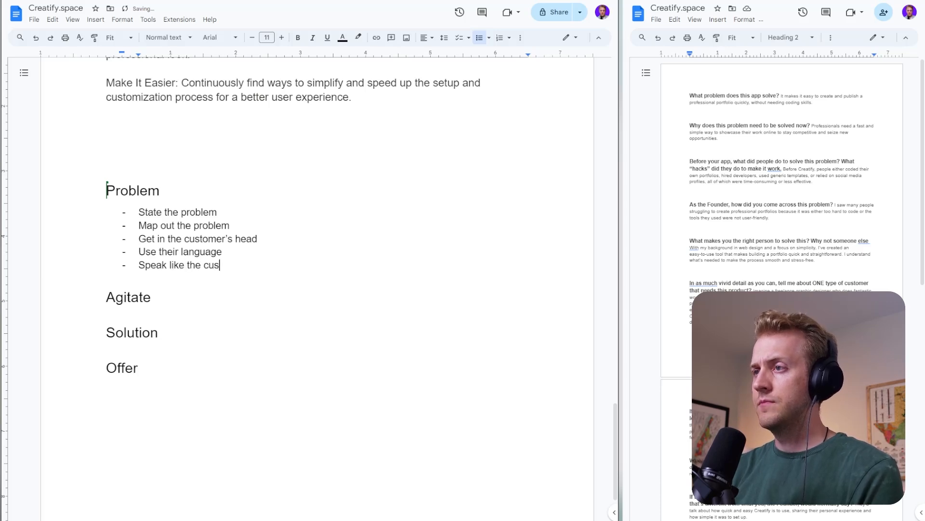
key("Return")
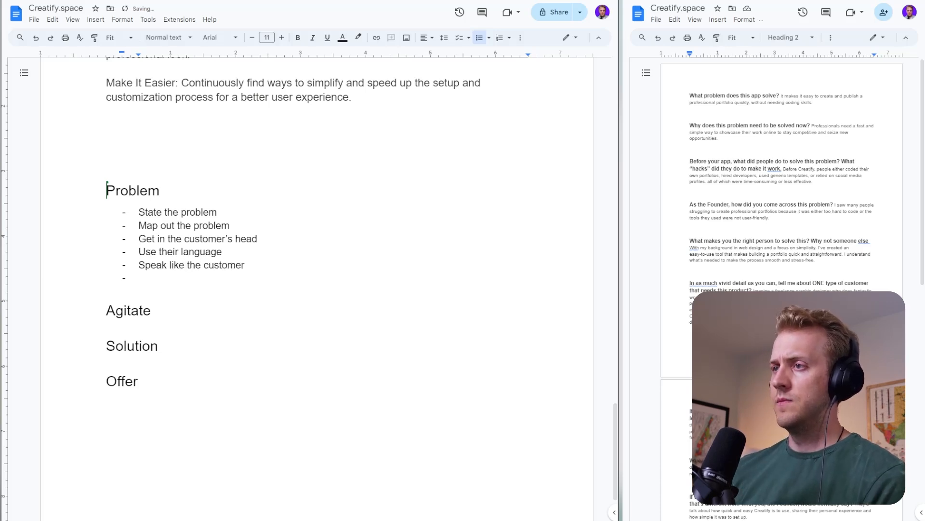
- Start a dashed list under the Agitate heading with the item "Twist the knife"
double_click(156, 310)
key("Return")
type("-")
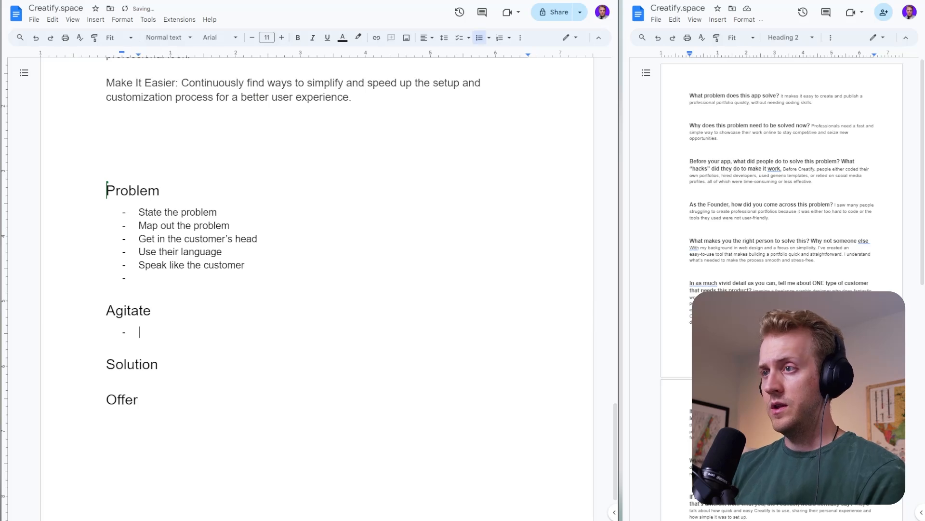
type(" TWi")
key("BackSpace")
key("BackSpace")
type("w")
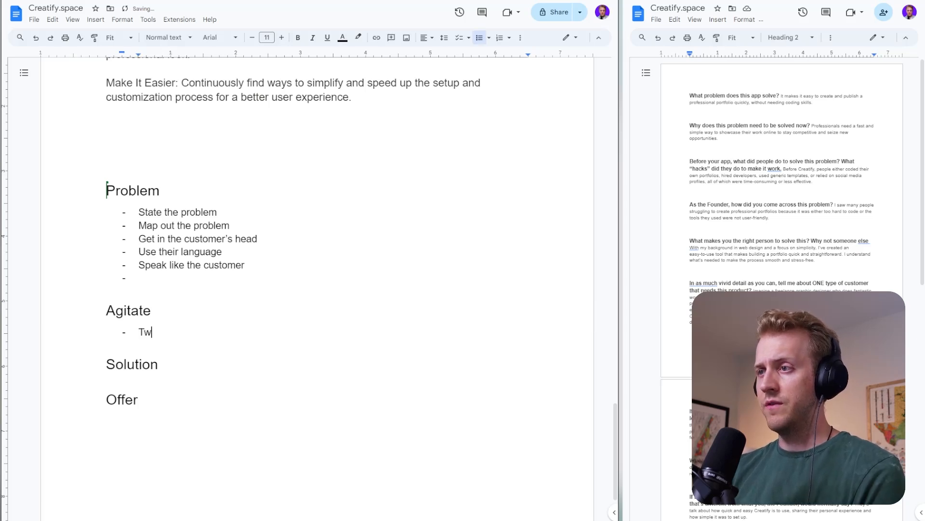
type("ist the knife")
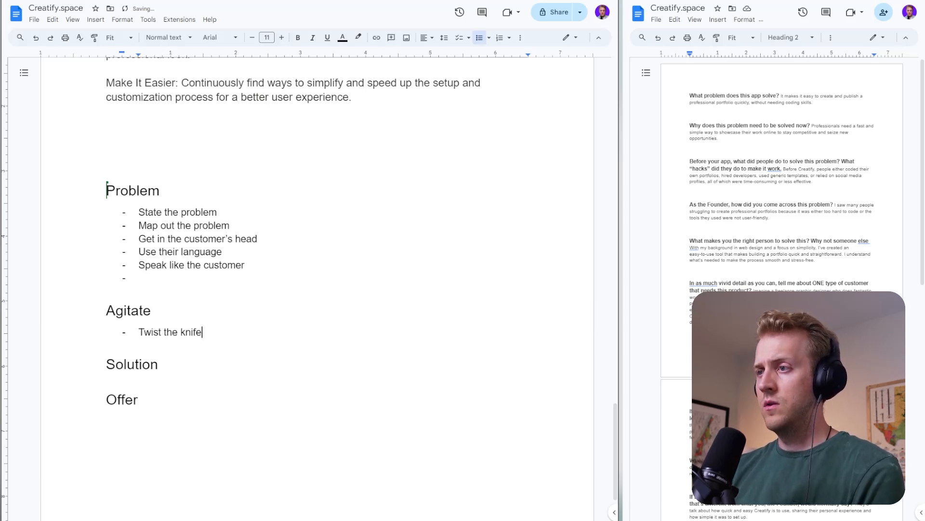
- Add the item "Go into vivid, visceral detail for the problem" to the Agitate list
key("Return")
type("Re")
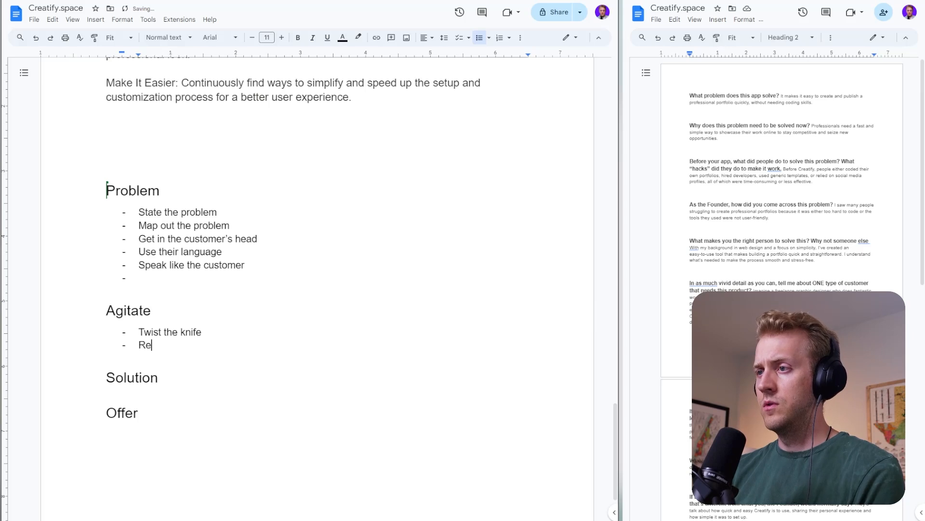
key("BackSpace")
key("BackSpace")
type("Go into ")
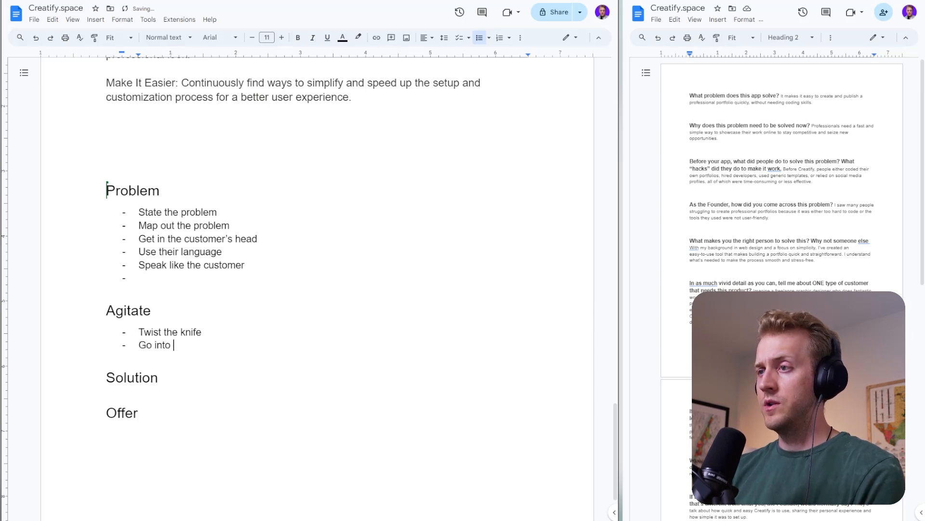
type("vivid, visceral diet")
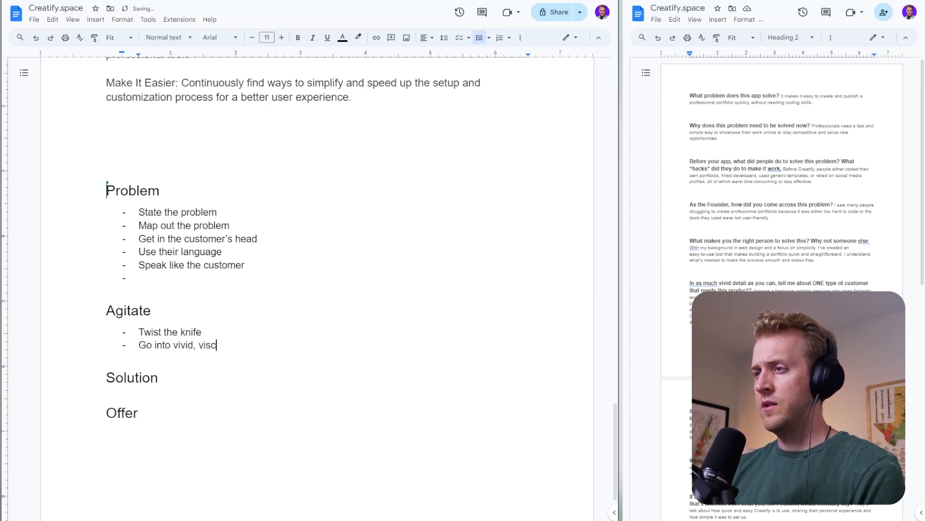
key("BackSpace")
key("BackSpace")
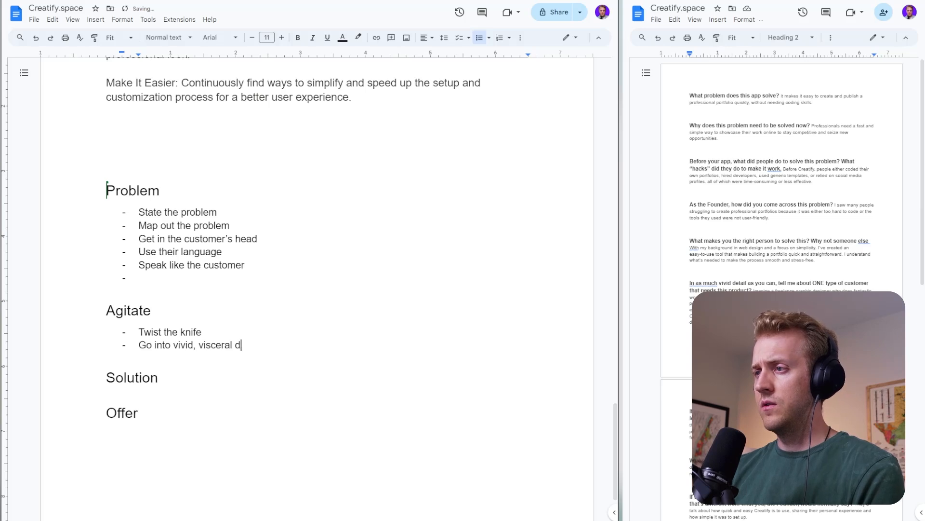
type("etail for th")
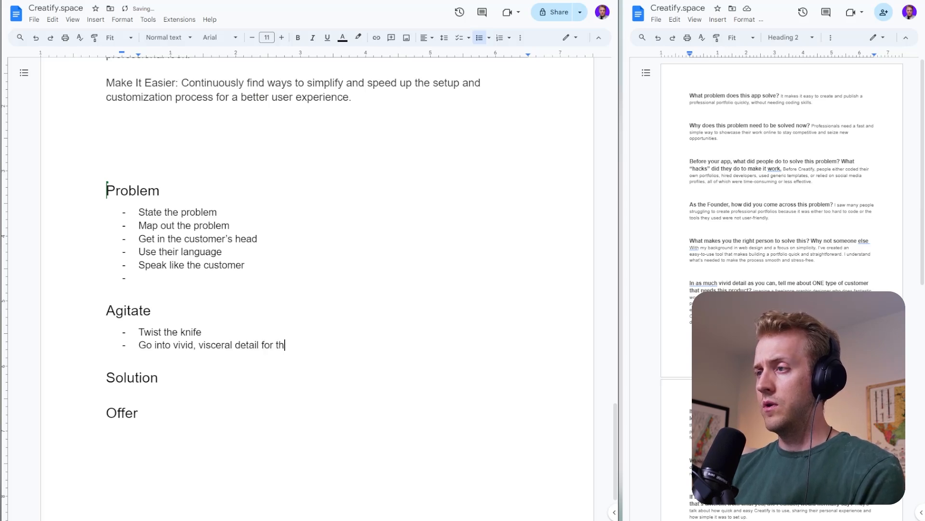
type("e problem")
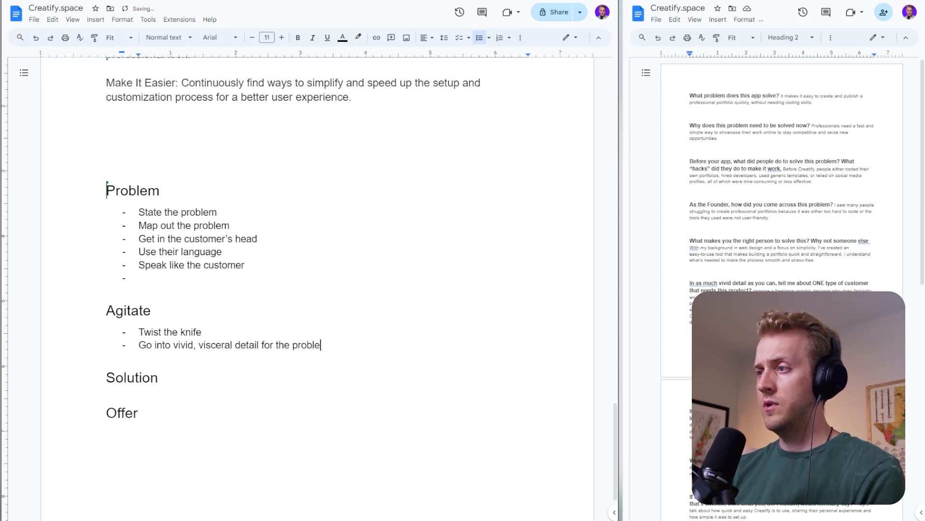
- Add the item "We want to discuss what happens if this problem doesn't go away" to the Agitate list
key("Return")
type("We want to di")
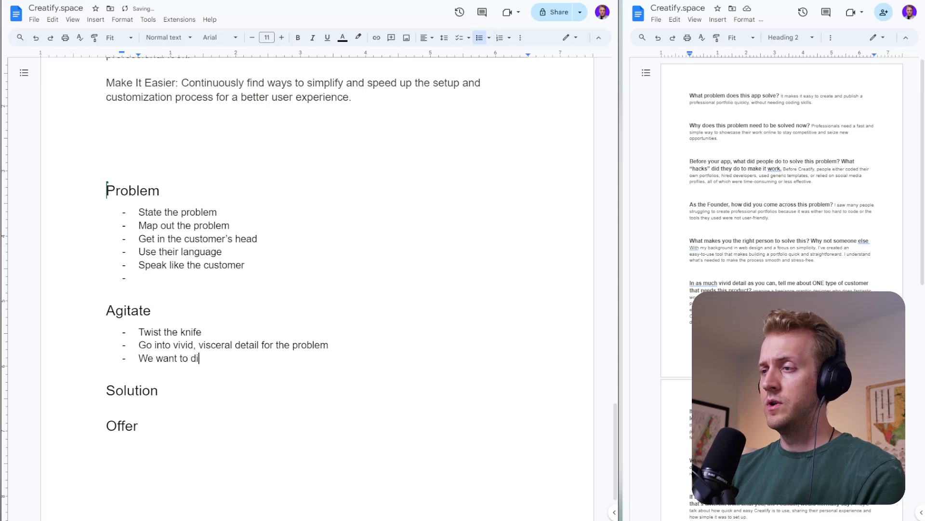
type("su")
key("BackSpace")
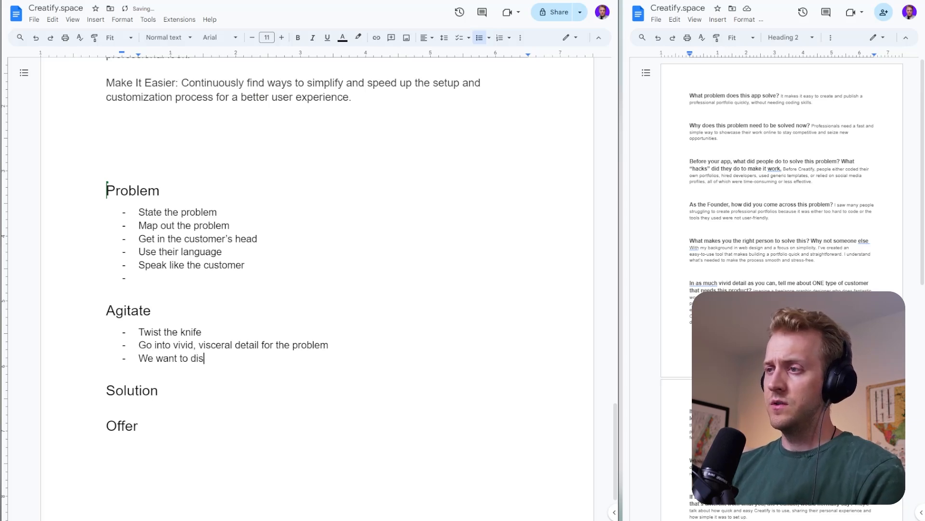
type("cuss what happens if this rpobl")
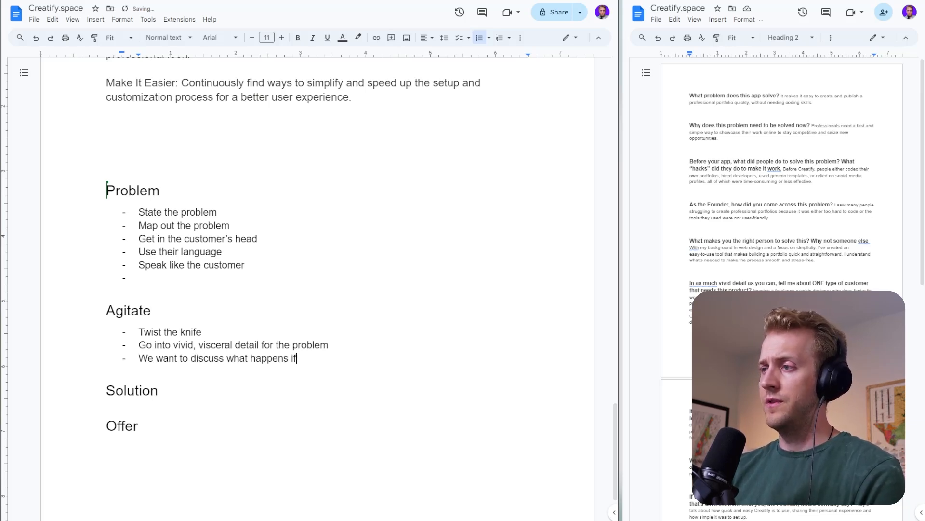
key("BackSpace")
key("BackSpace")
key("BackSpace")
key("BackSpace")
key("BackSpace")
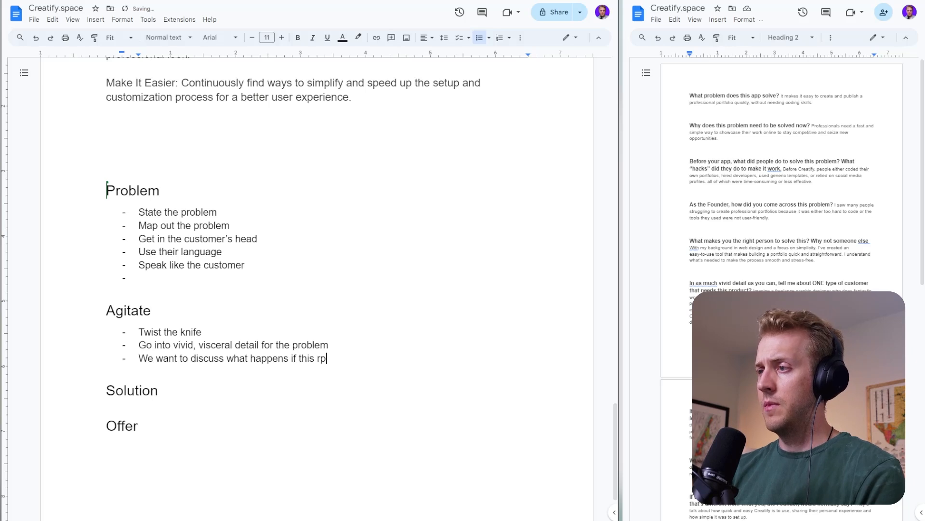
type("o")
key("BackSpace")
type("pr")
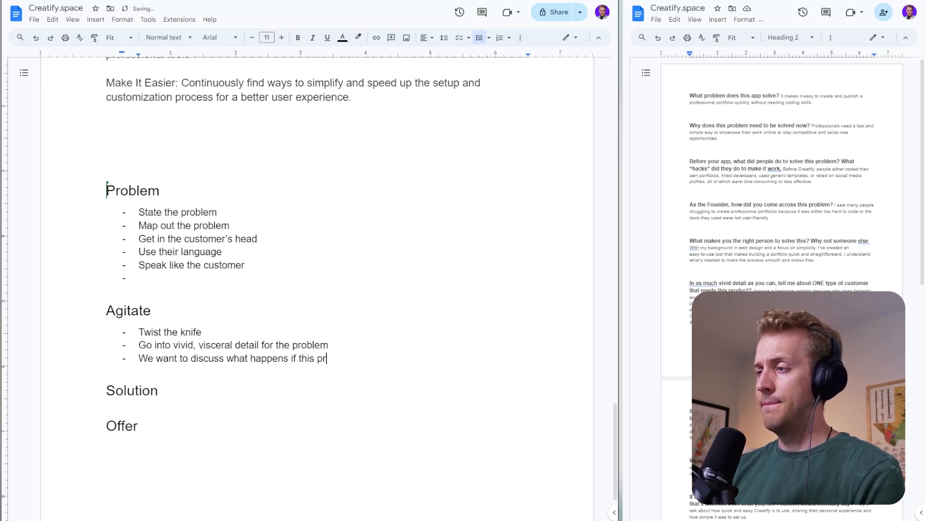
type("oblem doe")
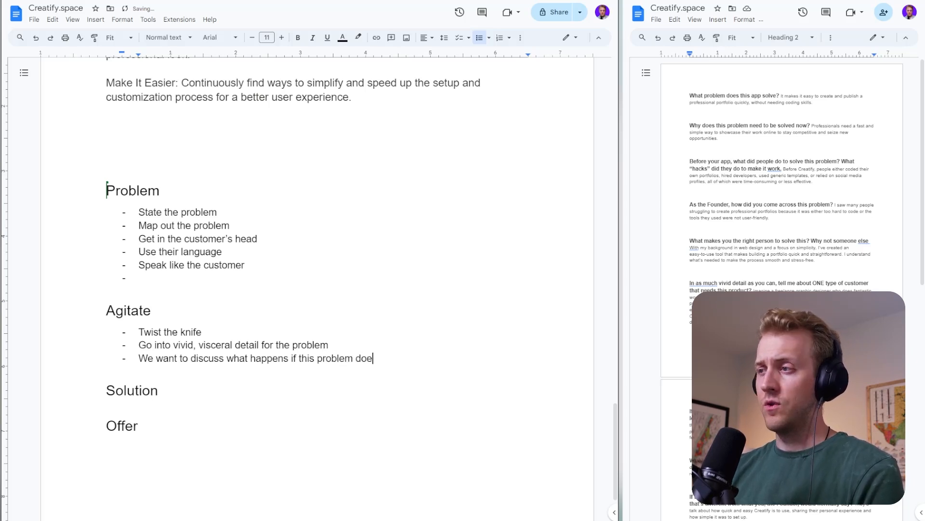
type("sn't go wawa")
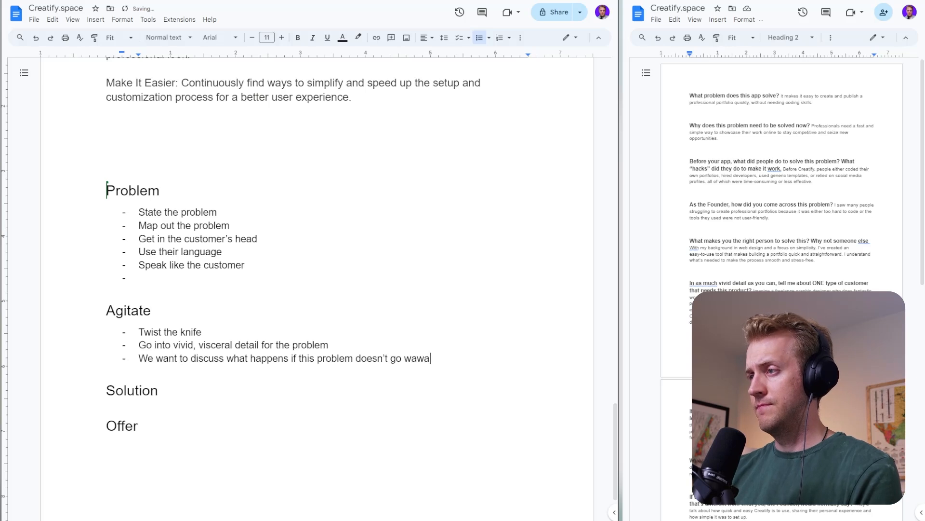
key("BackSpace")
key("BackSpace")
key("BackSpace")
key("BackSpace")
type("away")
- Add the items "Use their language" and "Speak like the customer" to the Agitate list
key("Return")
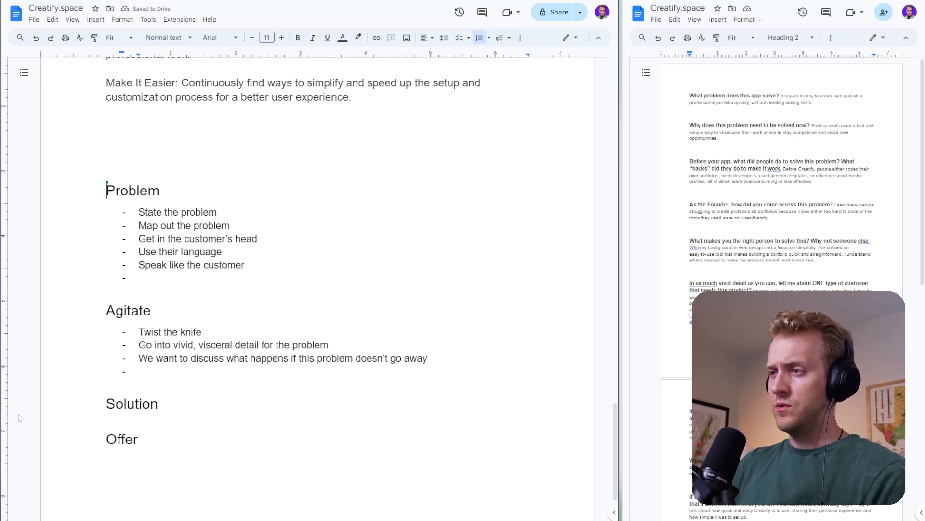
type("Use the")
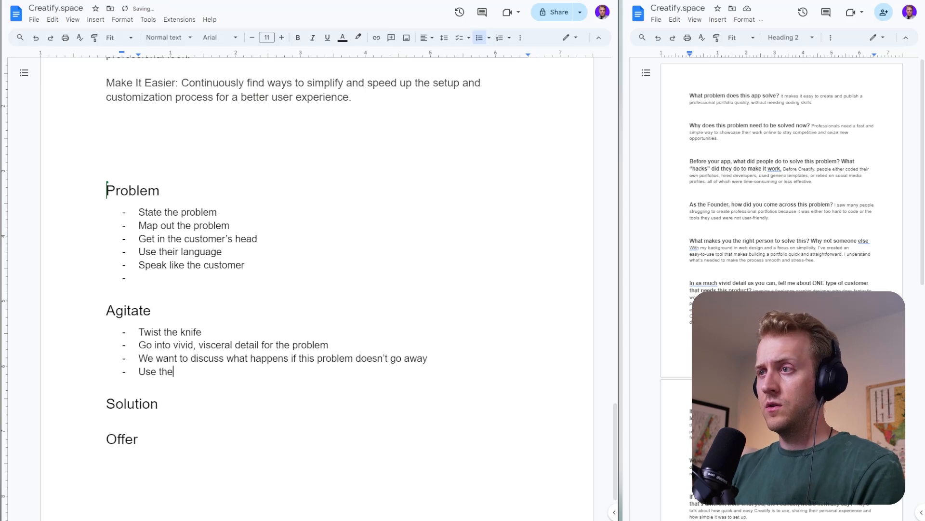
type("ir language")
key("Return")
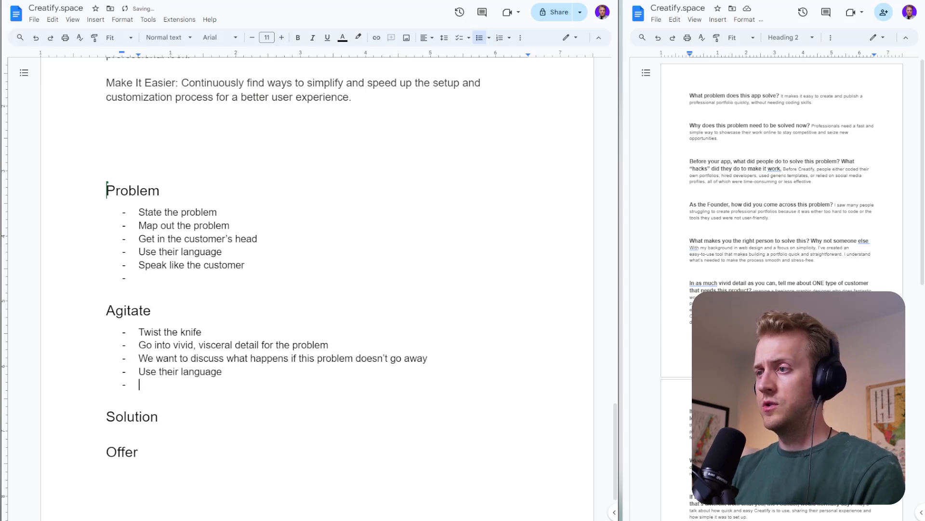
type("Speak like the customer")
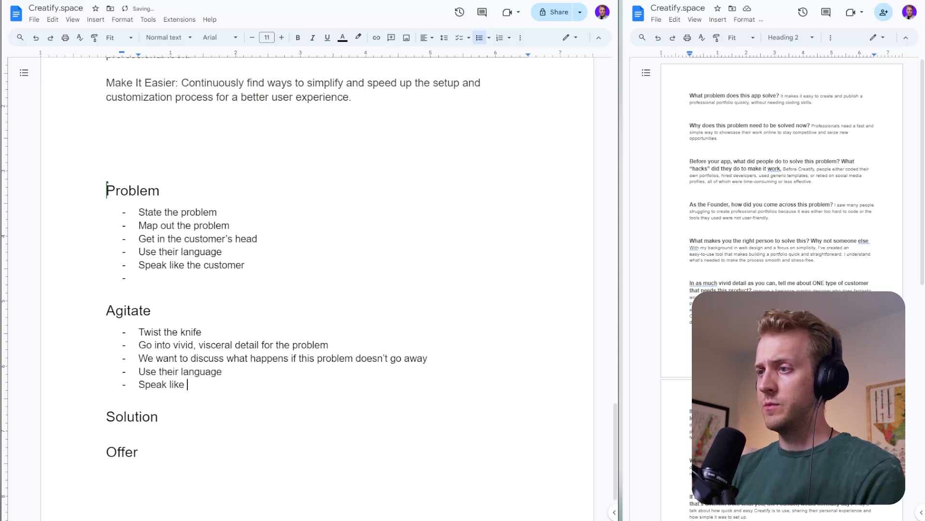
- Add the item "This email is a Part 2/continuation of the “Problem Email”" to the Agitate list
key("Return")
type("This email is ac")
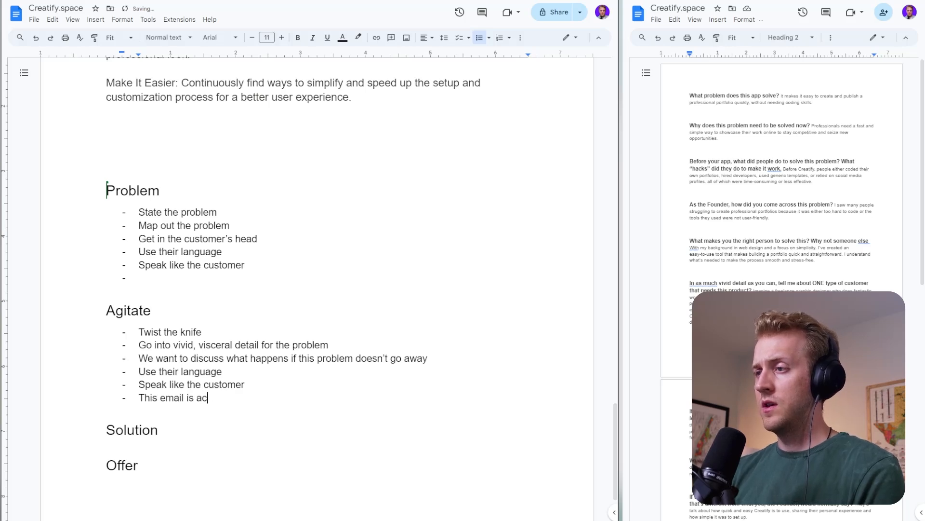
key("BackSpace")
type("Part 2/")
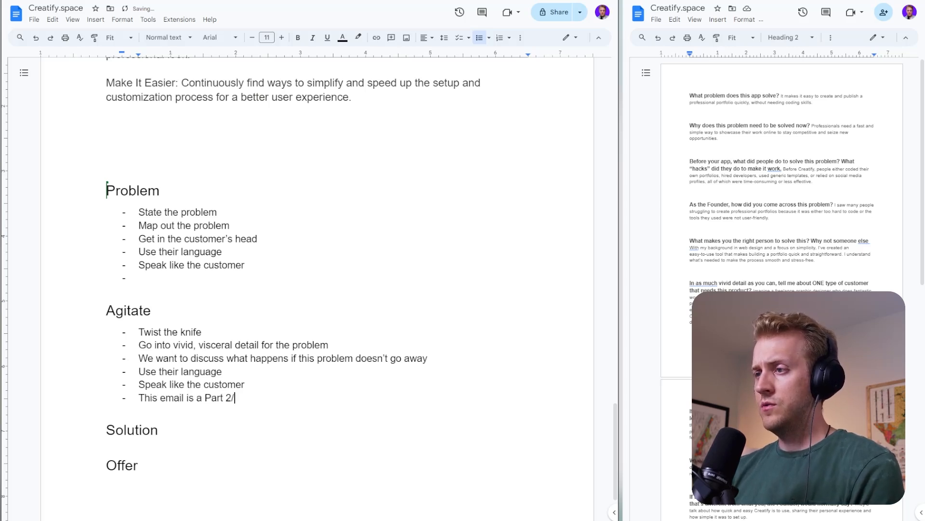
type("continuation of")
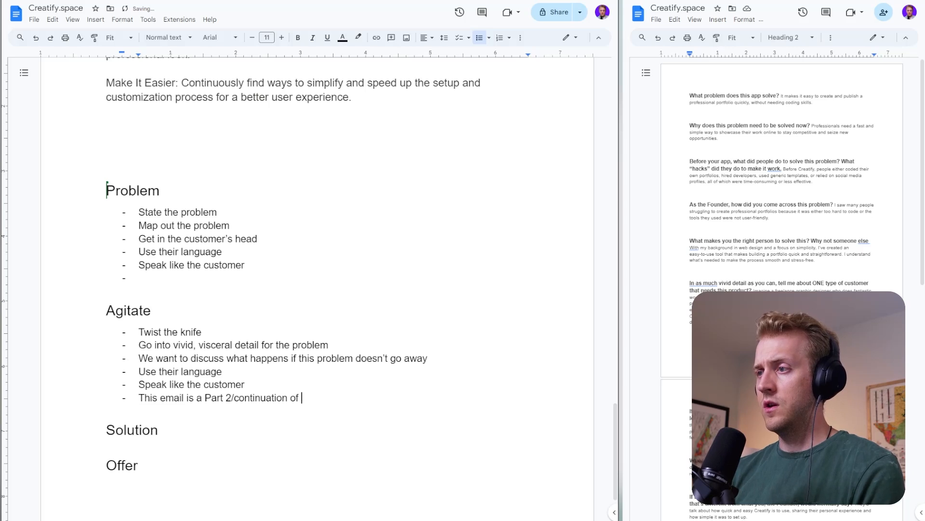
type(" the “Problem Email”")
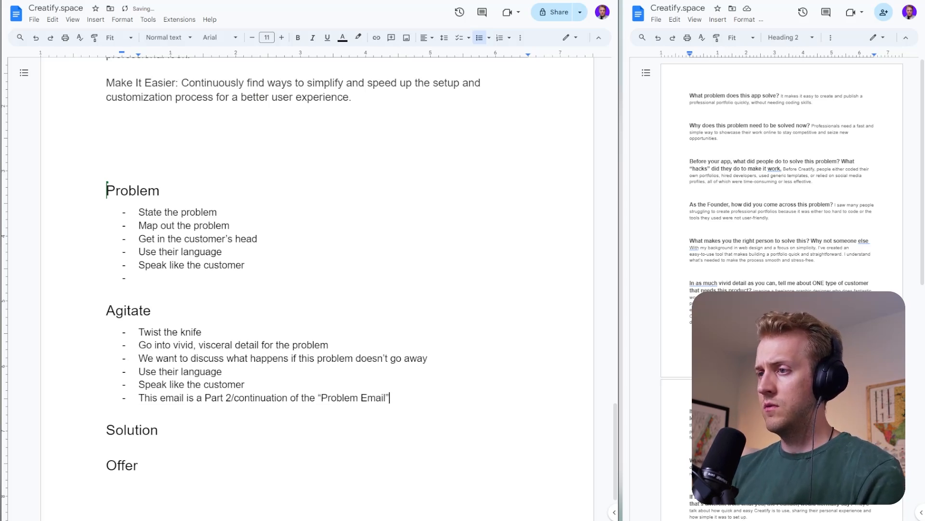
- Start a dashed list under the Solution heading with the item "Don't take about the offer or my product"
key("Down")
key("Return")
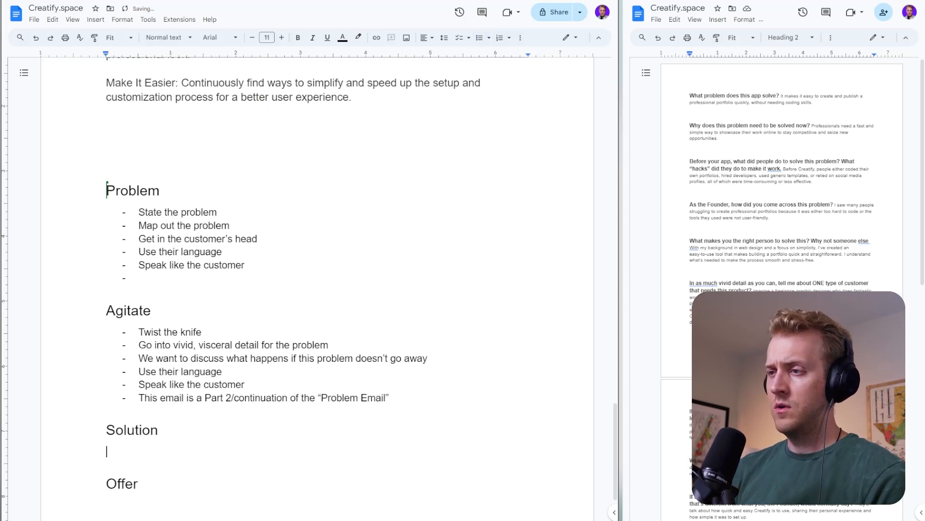
type("- ")
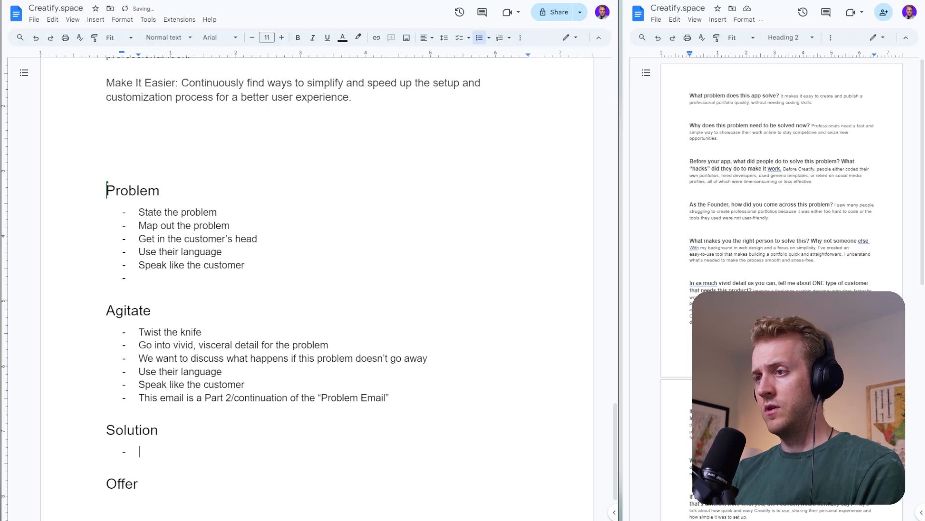
type("D")
type("on't take about the offer ")
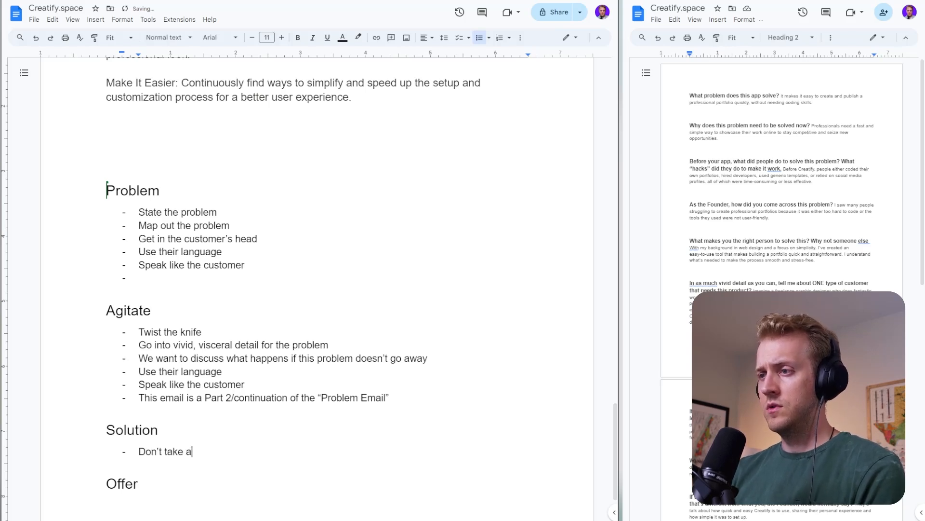
type("or th")
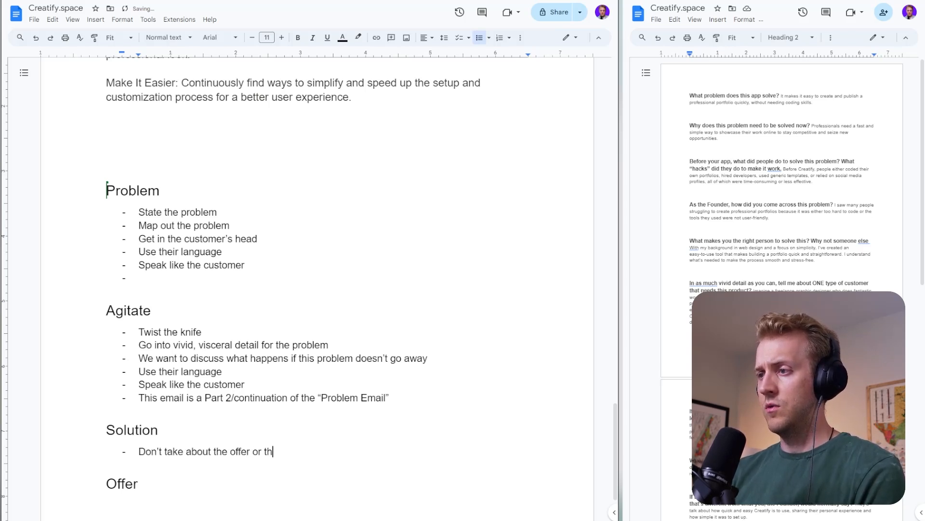
key("BackSpace")
key("BackSpace")
type("my pro")
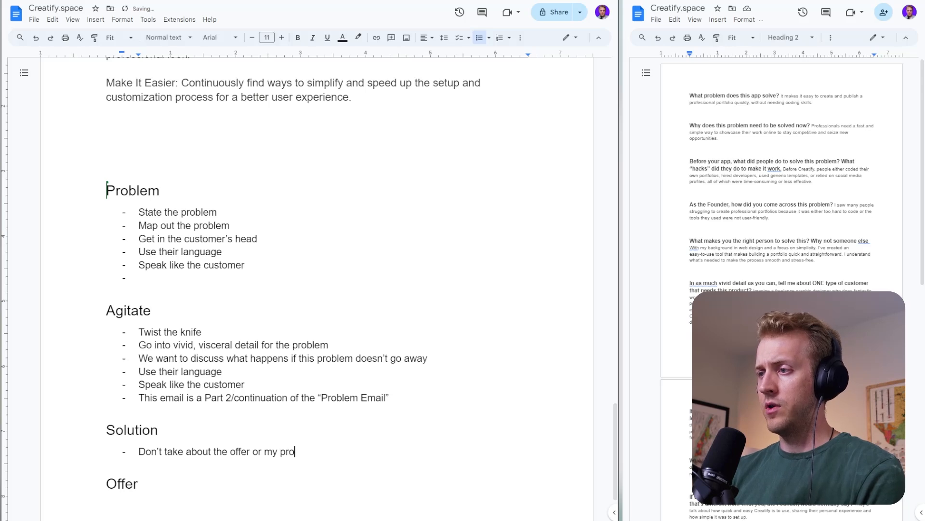
type("duct")
key("Return")
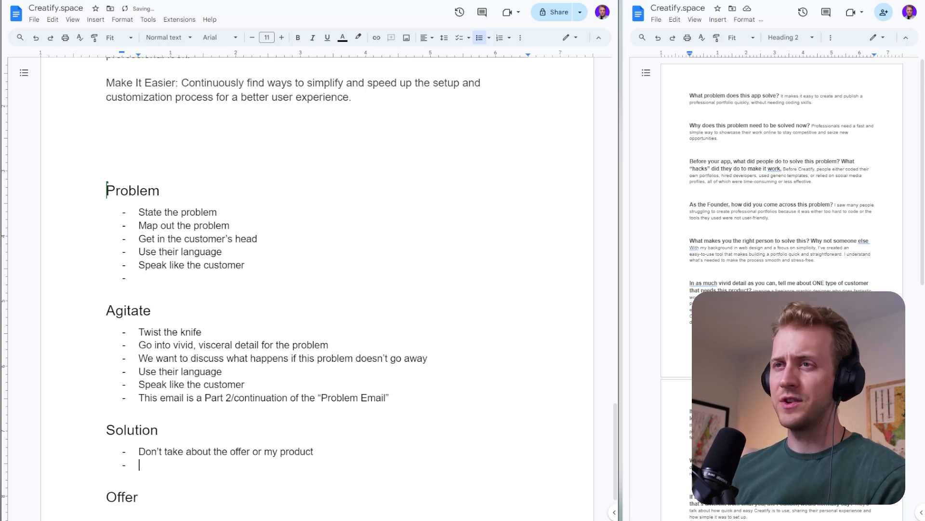
- Add the item "Talk about the category of that my app lives in - and owns" to the Solution list
scroll(426, 69, "down", 2)
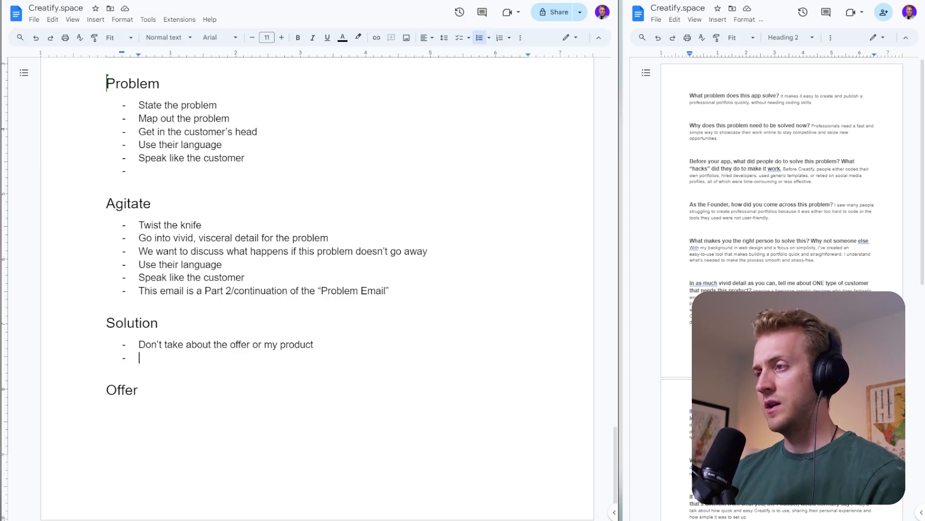
type("Talk abo")
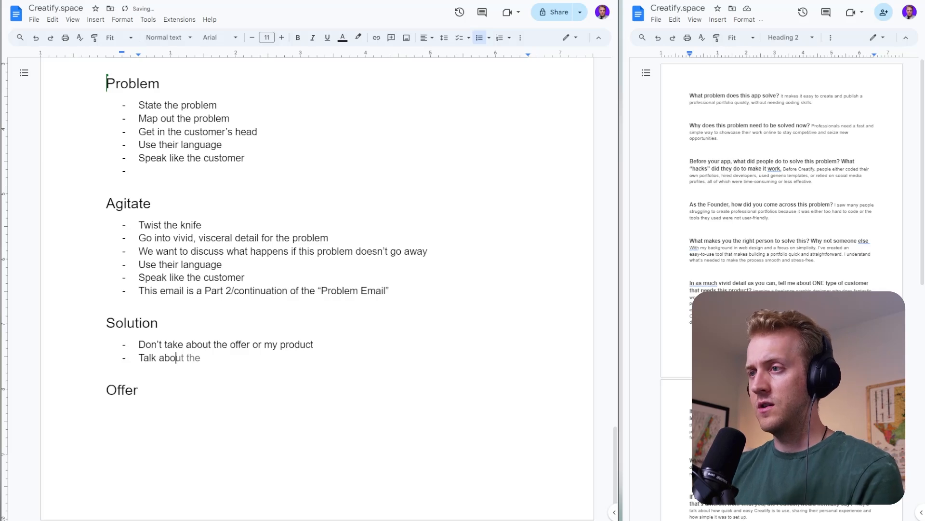
type("ut ")
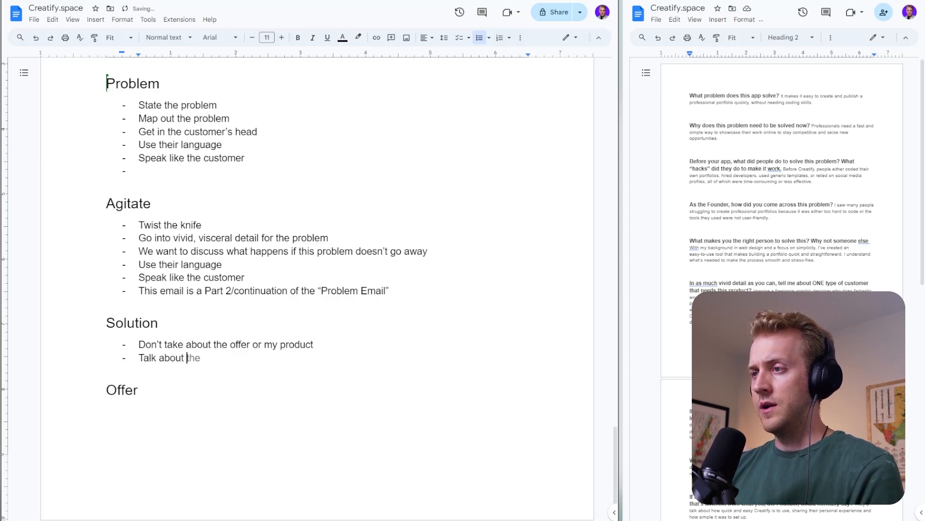
type("the category of")
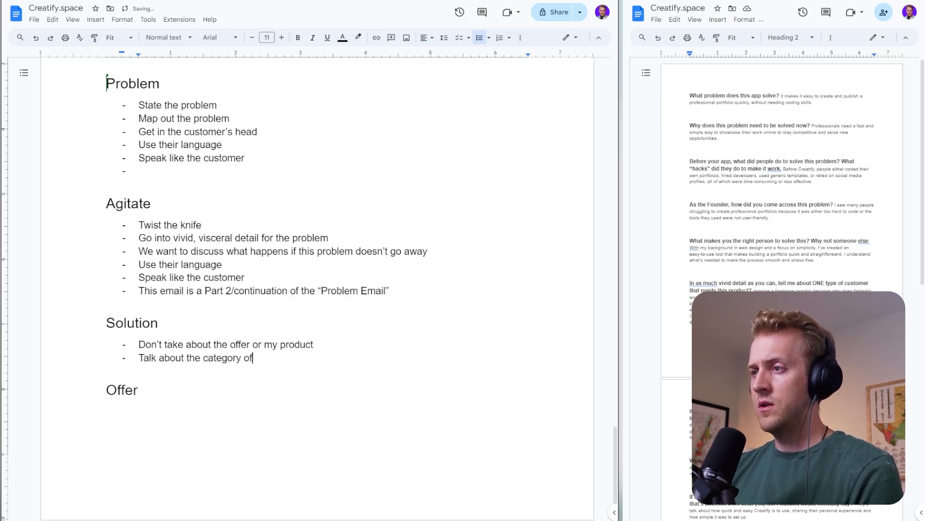
type(" the problem")
key("Return")
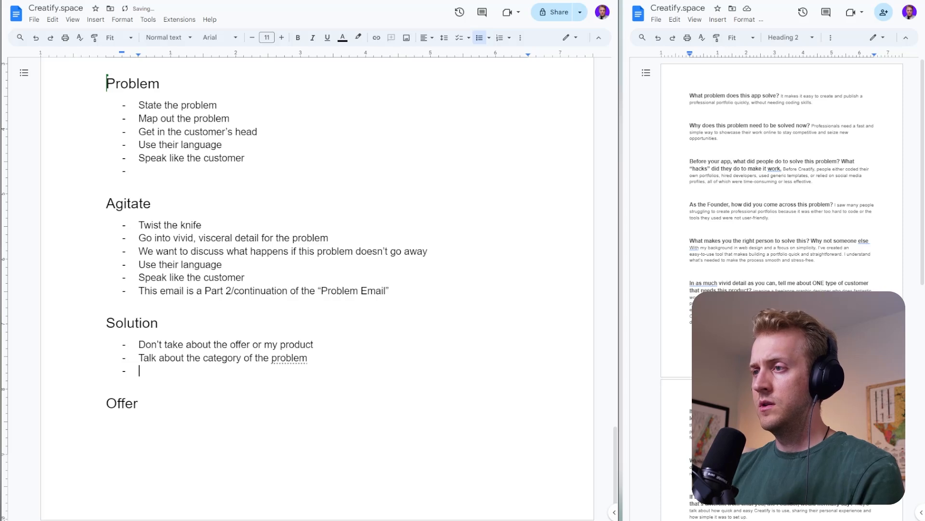
key("BackSpace")
key("BackSpace")
key("BackSpace")
key("BackSpace")
key("BackSpace")
key("BackSpace")
key("BackSpace")
key("BackSpace")
key("BackSpace")
key("BackSpace")
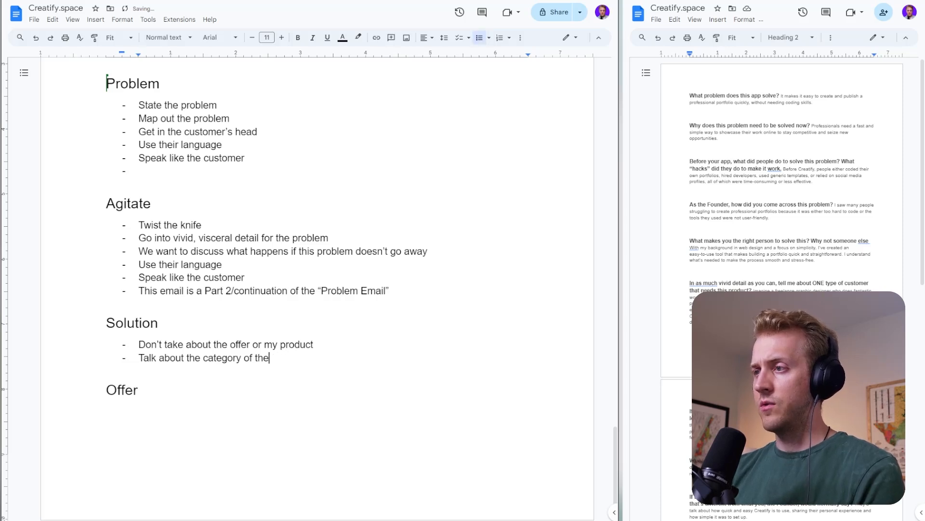
key("BackSpace")
type("about th")
key("BackSpace")
key("BackSpace")
type("my ")
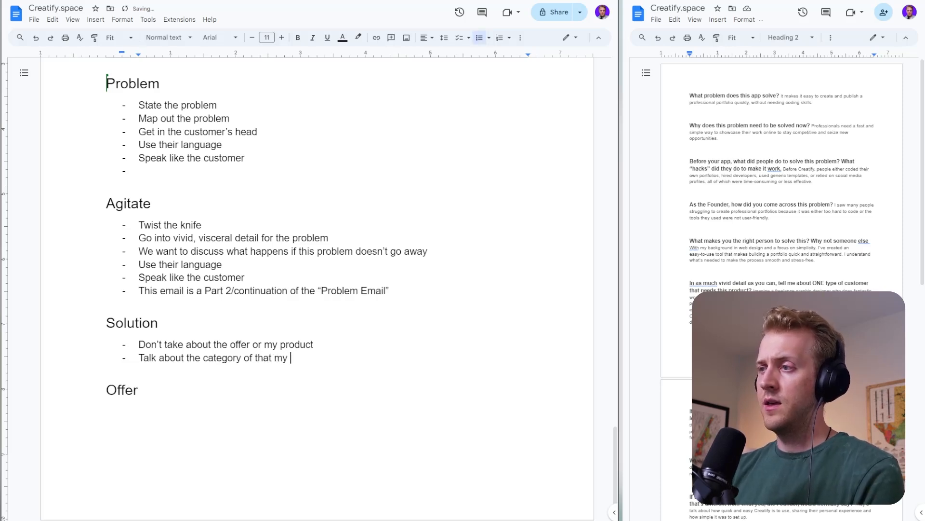
type("app lives in")
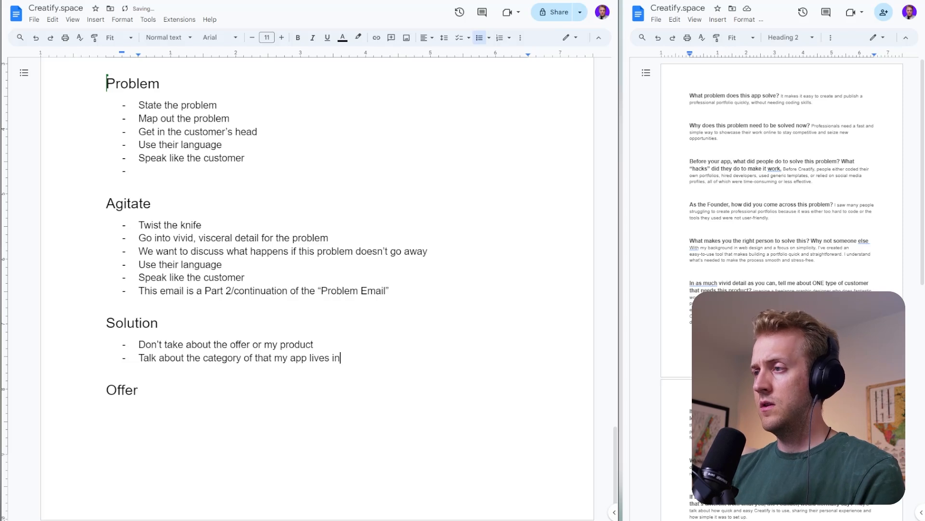
type(" - and owns")
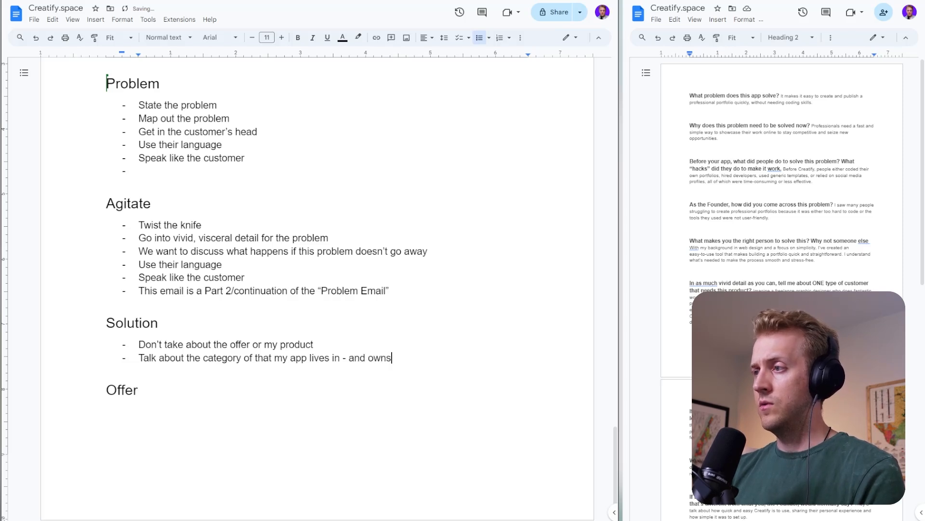
key("Return")
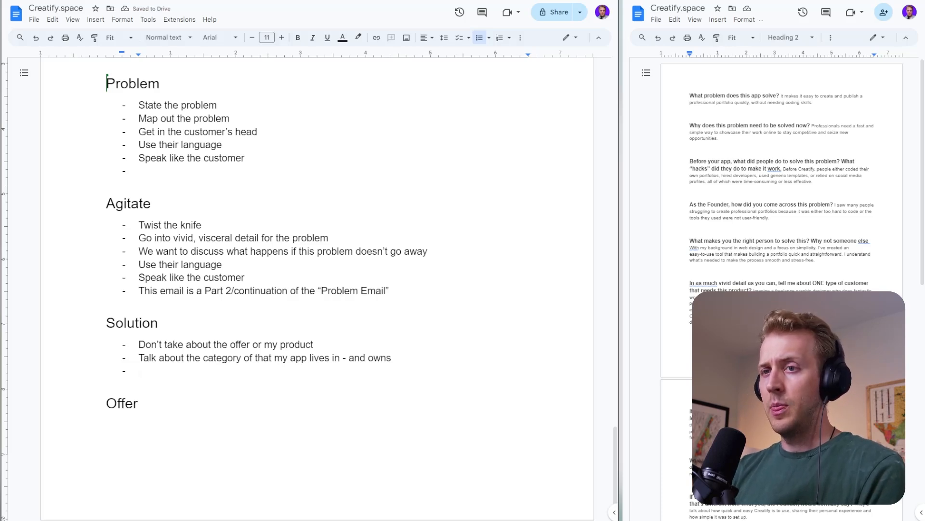
- Add the item "Go over how to fix the problem" to the Solution list
type("Go over how to fix ")
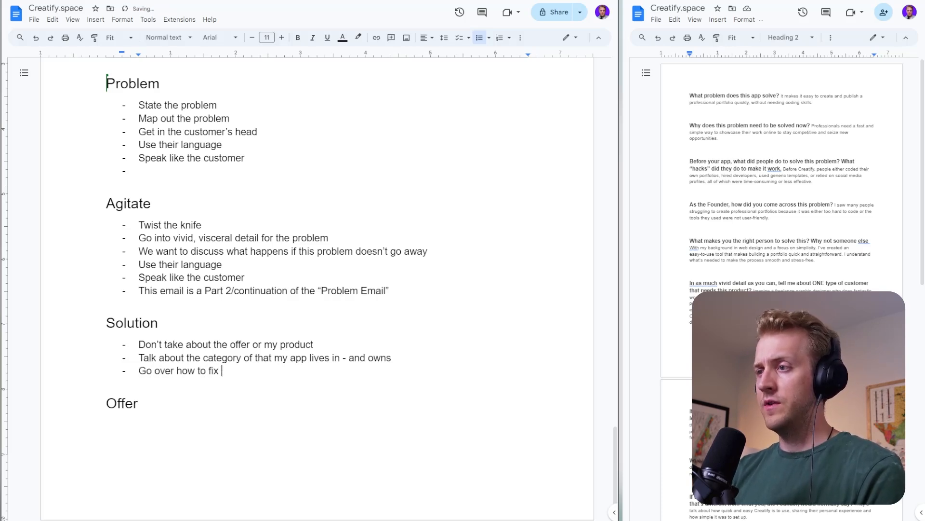
type("the problme")
key("BackSpace")
type("em")
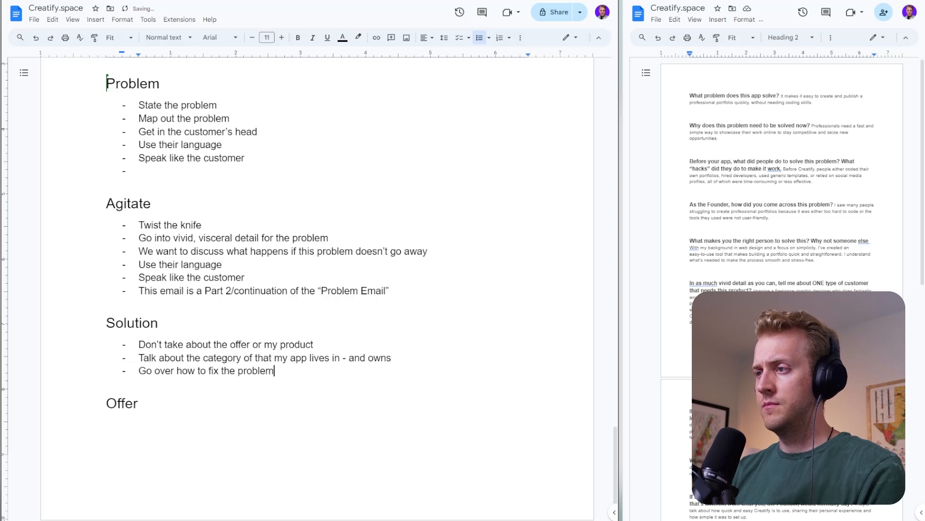
- Add the item "Maybe even offer some actionable advice" to the Solution list
key("Return")
type("Maybe eve")
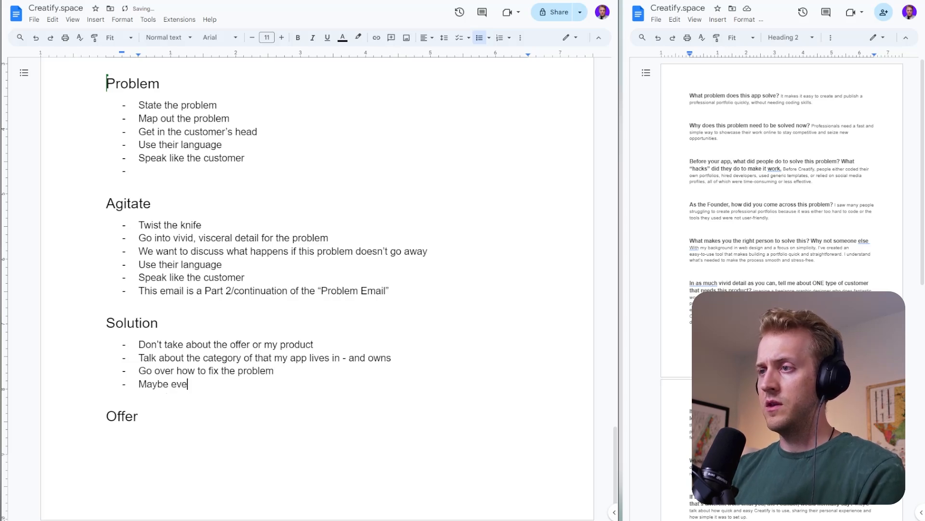
type("n offer some ac")
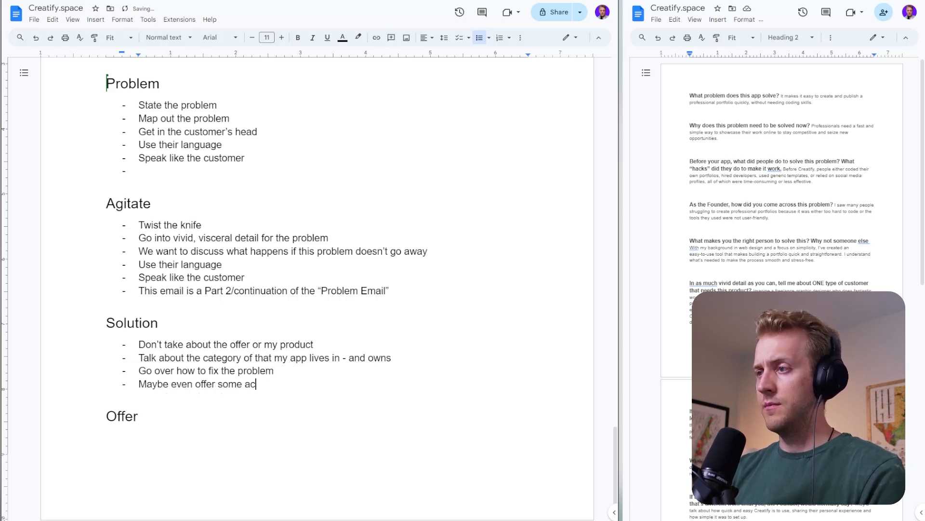
type("tioanble")
key("BackSpace")
key("BackSpace")
key("BackSpace")
key("BackSpace")
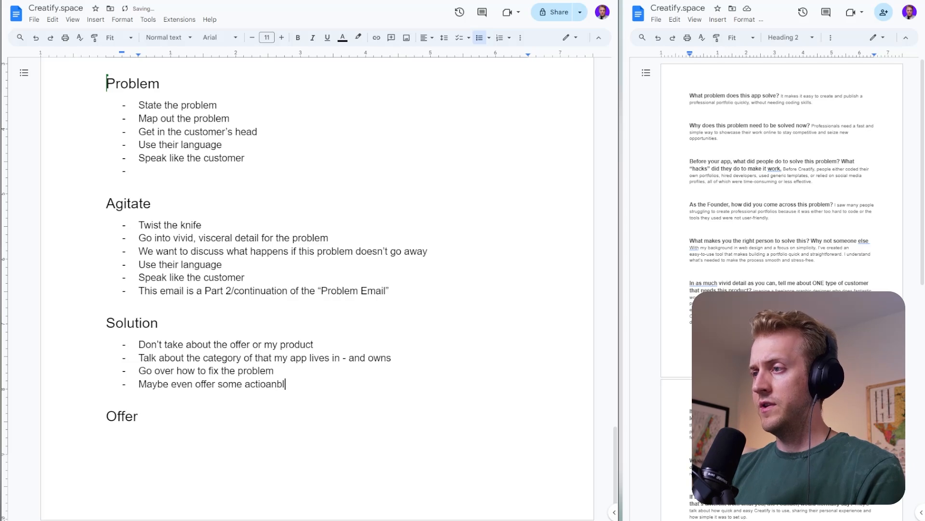
type("able advic")
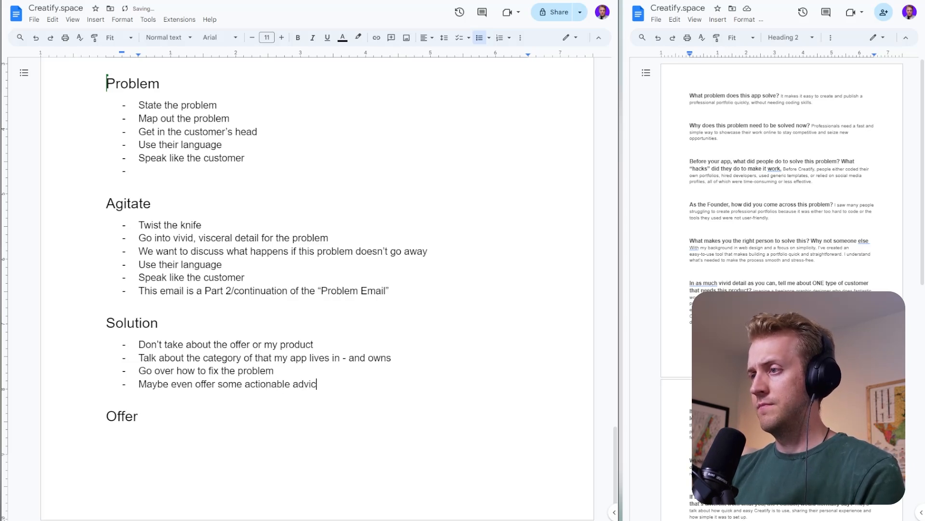
type("e some")
key("BackSpace")
key("BackSpace")
key("BackSpace")
key("BackSpace")
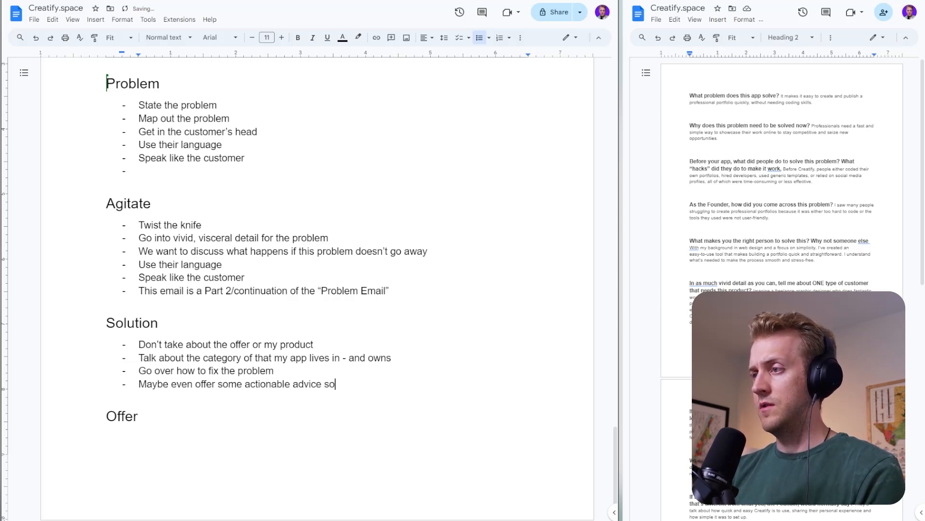
- Add the item "Some quick solutions, quick wins for the reader" to the Solution list
key("Return")
type("Some quick s")
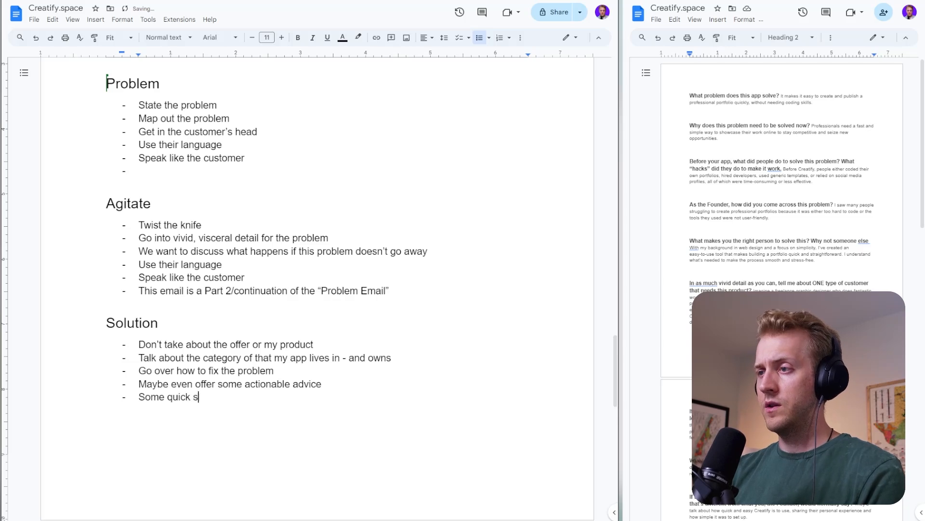
type("olutions, qwu")
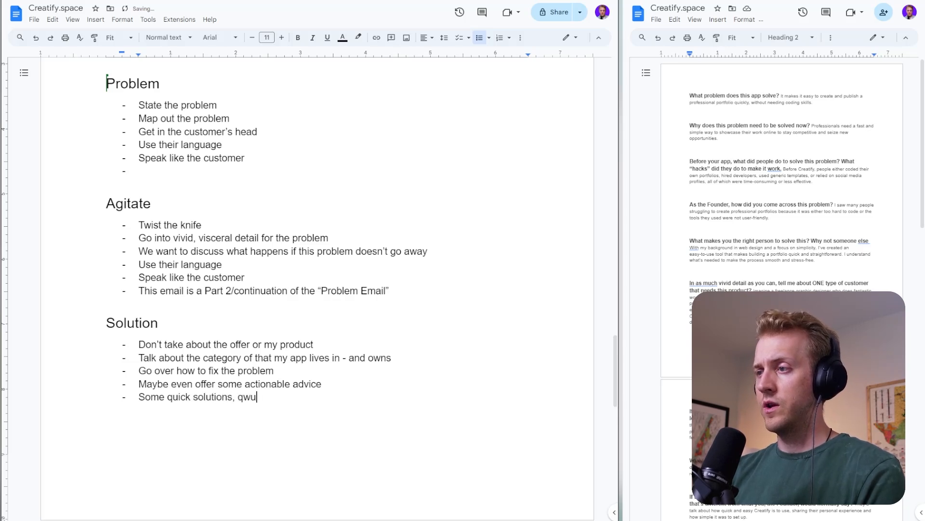
key("BackSpace")
key("BackSpace")
key("BackSpace")
type("quic")
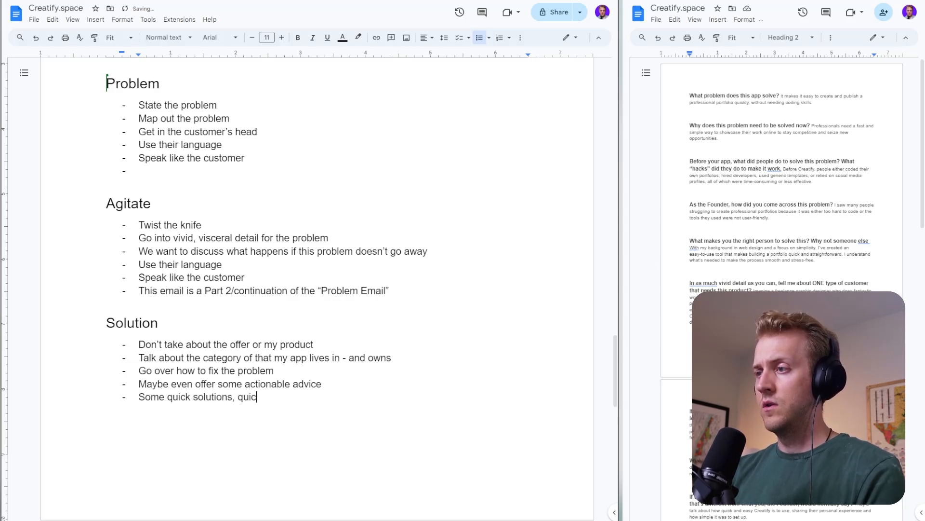
type("k wins for the ")
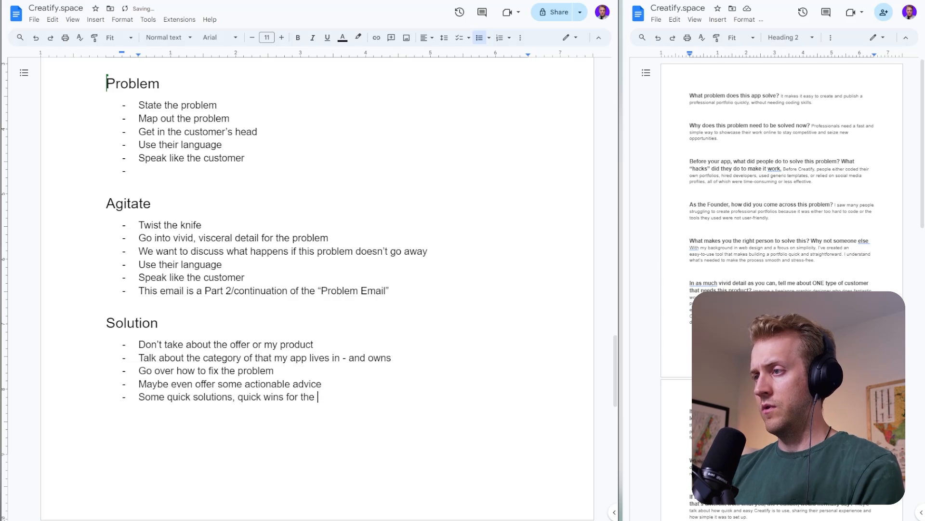
type("reaBut ")
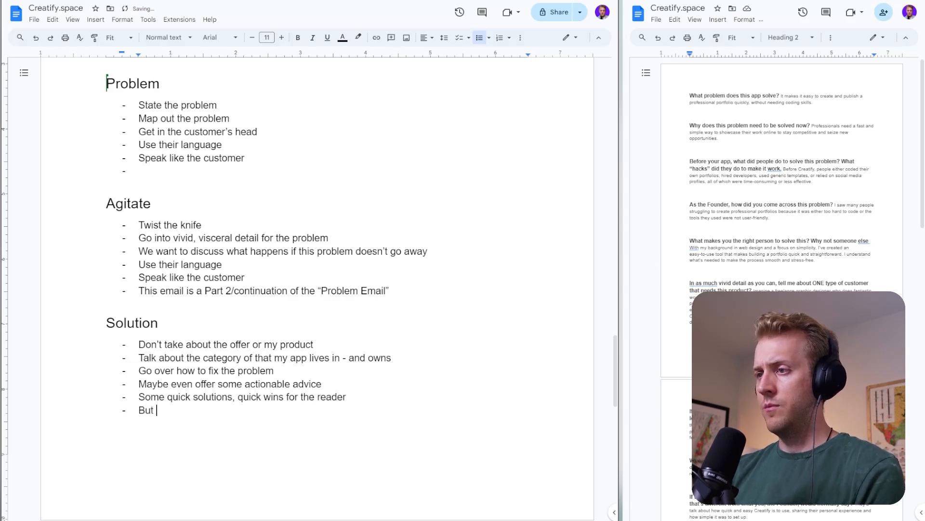
type("don't want to ful")
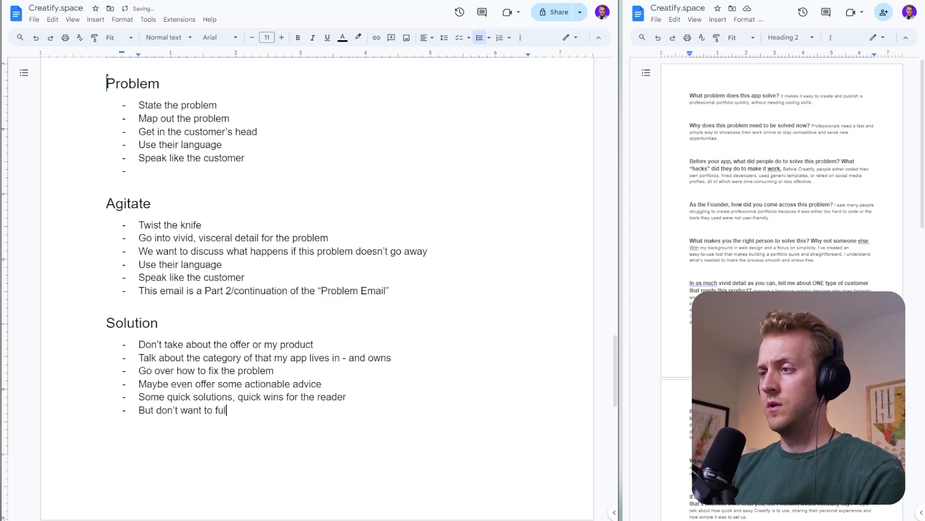
type("ly solve the")
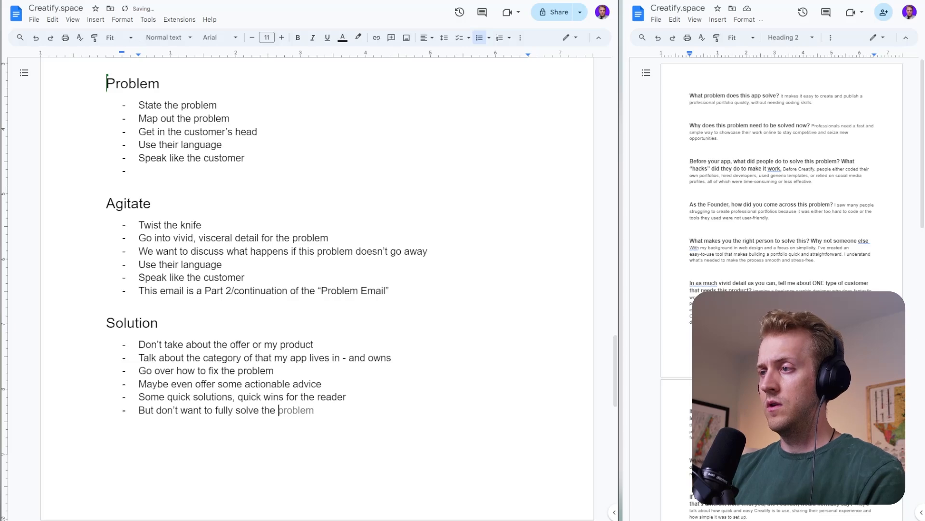
- Add the item "But don't want to fully solve the problem" to the Solution list
key("Tab")
key("Return")
- Start a dashed list under the Offer heading with the item "Reveal our offer"
scroll(317, 289, "down", 5)
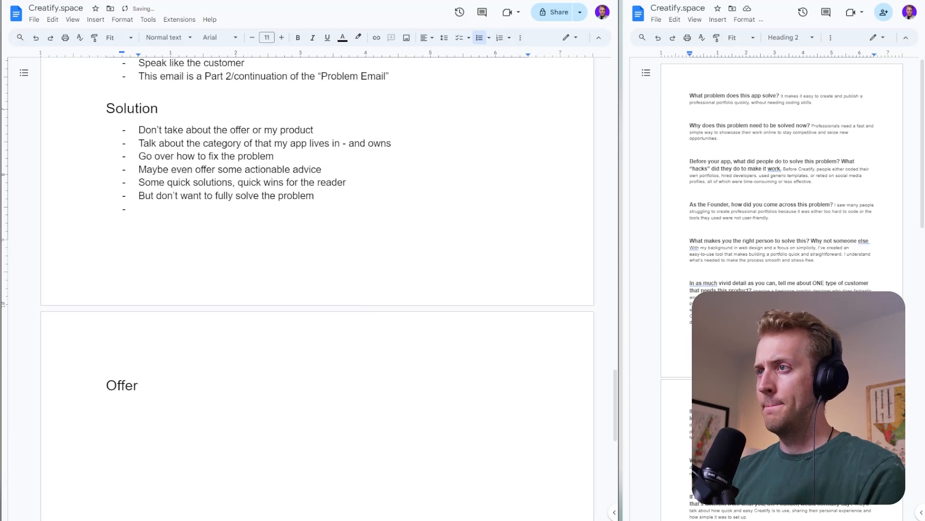
scroll(139, 338, "up", 2)
scroll(140, 338, "down", 2)
left_click(139, 386)
key("Return")
type("- ")
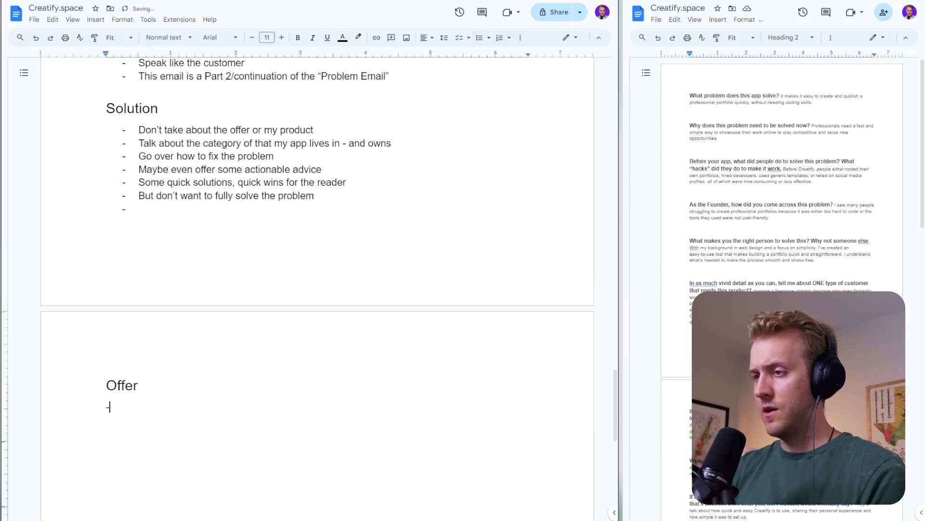
type("REv")
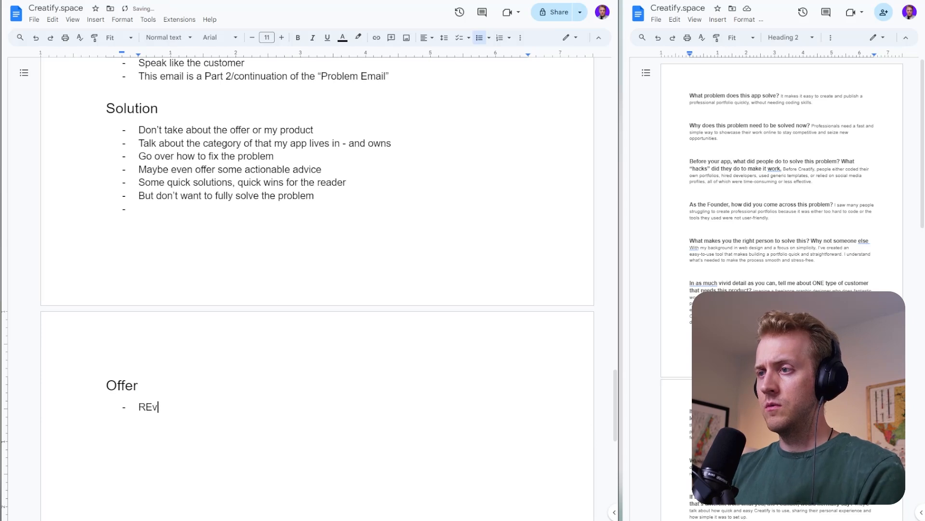
key("BackSpace")
key("BackSpace")
type("eve")
key("BackSpace")
key("BackSpace")
type("veal ")
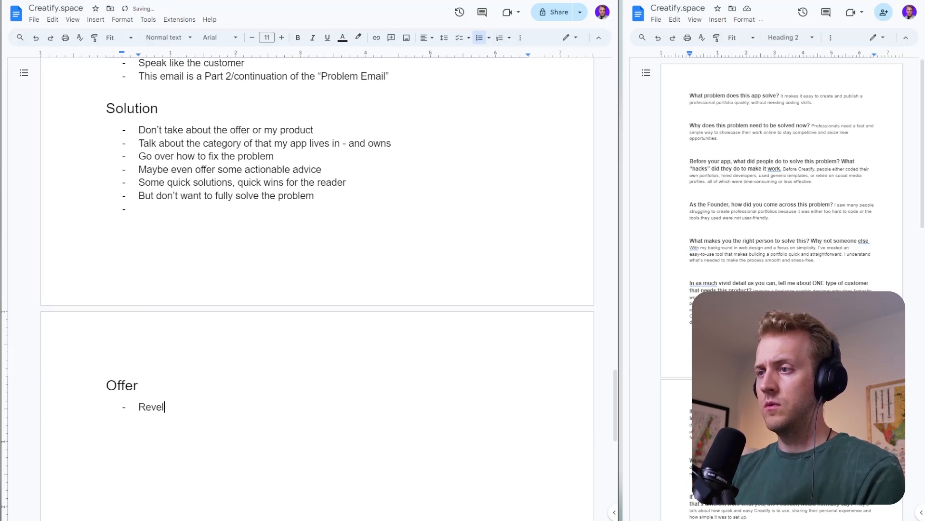
type("our offer")
key("Return")
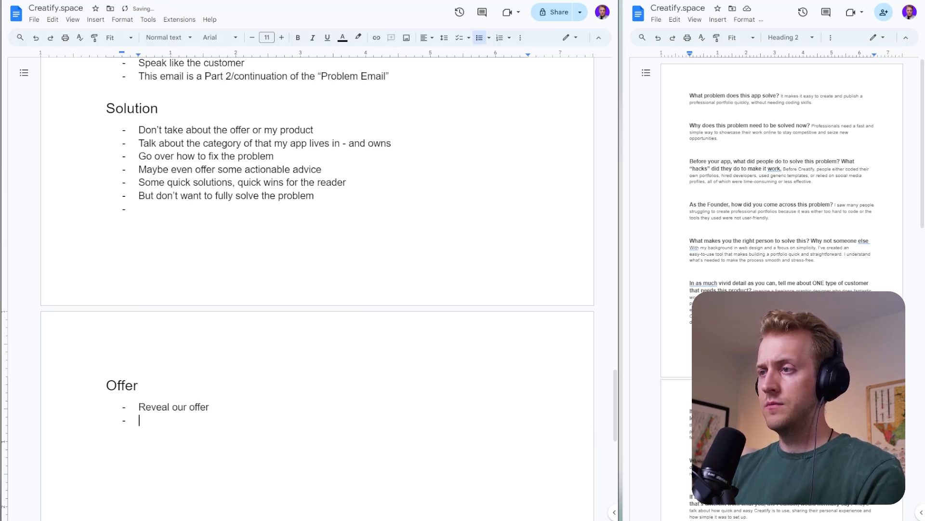
- Add the item "Discuss the features and how they benefit the customer" to the Offer list
type("Discuss the fe")
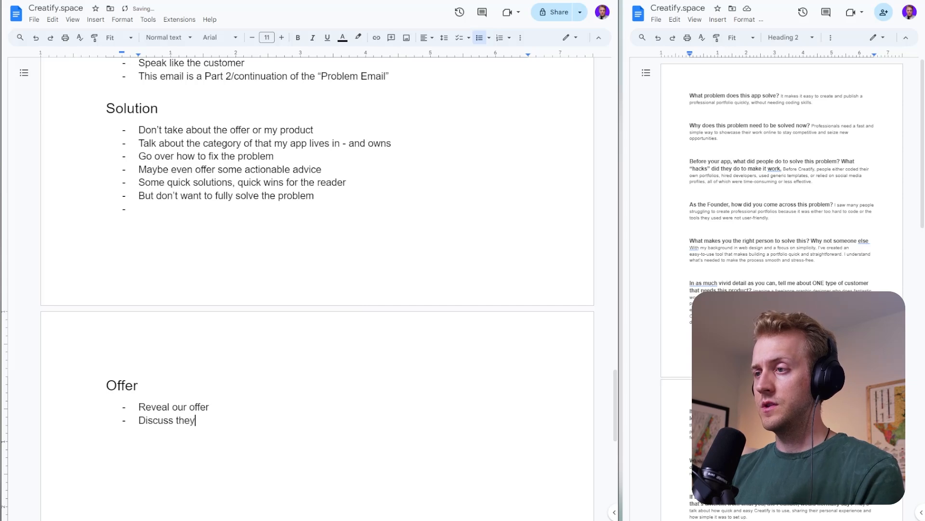
key("BackSpace")
key("BackSpace")
key("BackSpace")
type("features and h")
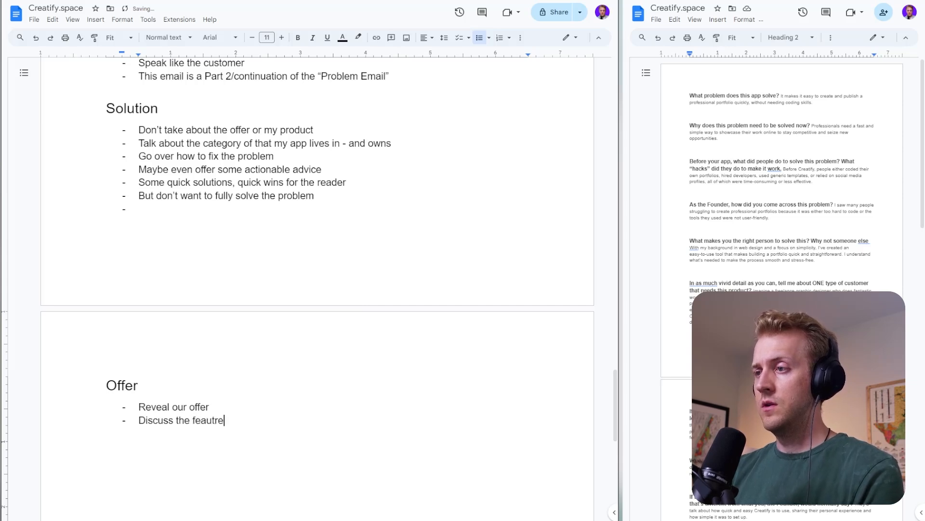
type("ow they bene")
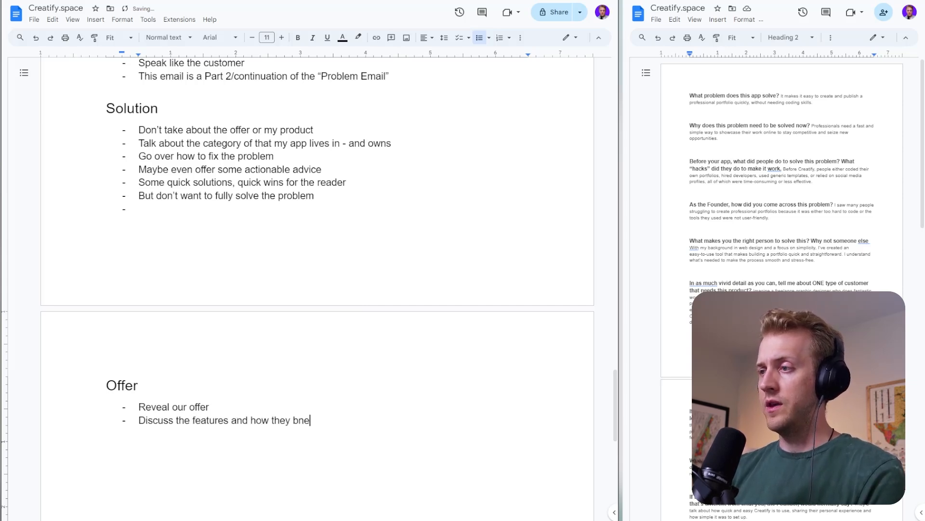
key("BackSpace")
key("BackSpace")
type("enefit the customer")
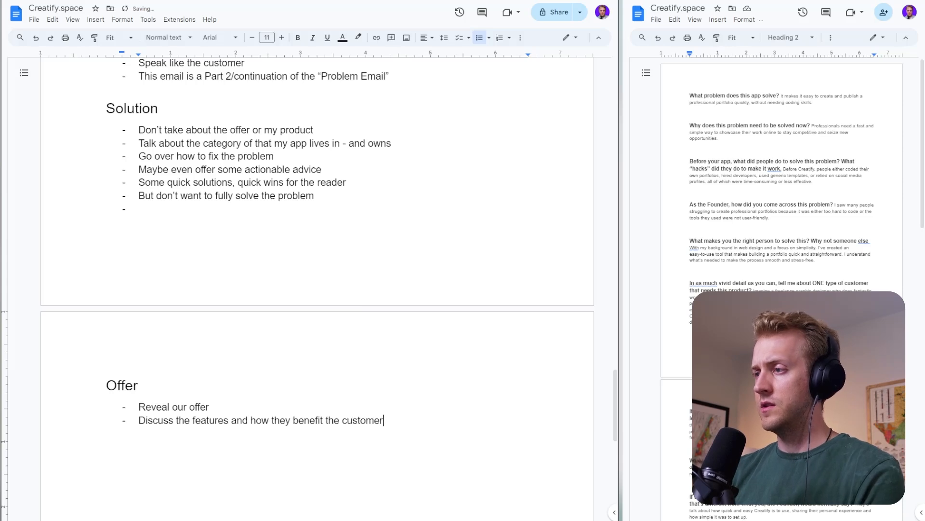
- Add the item "We want to talk about how this app solves the problems for PROBLEM Email" to the Offer list
key("Return")
type("We want ")
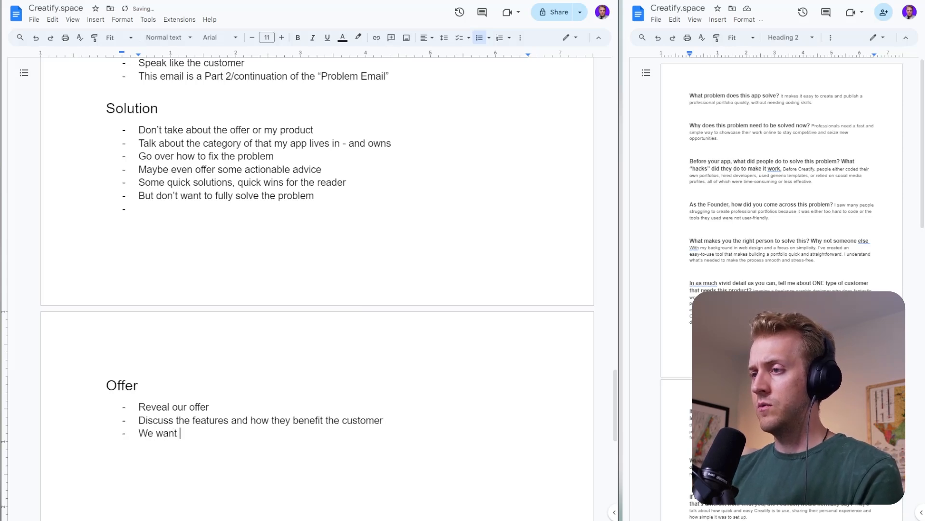
type("to talk about how this")
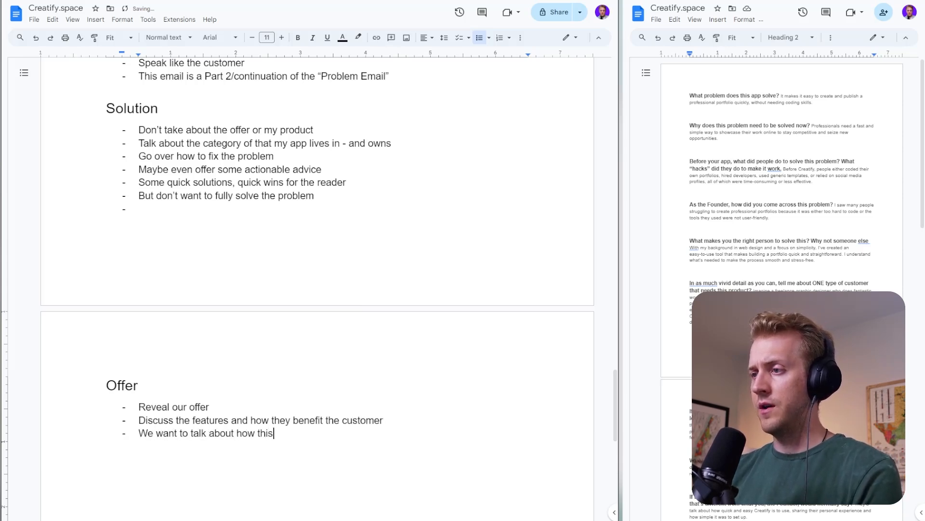
type(" app solves the pr")
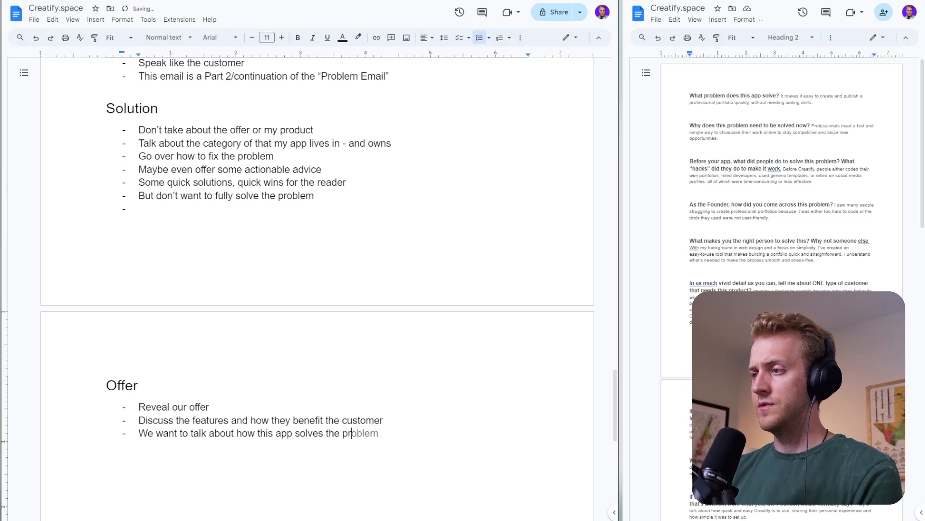
type("oblems for PR")
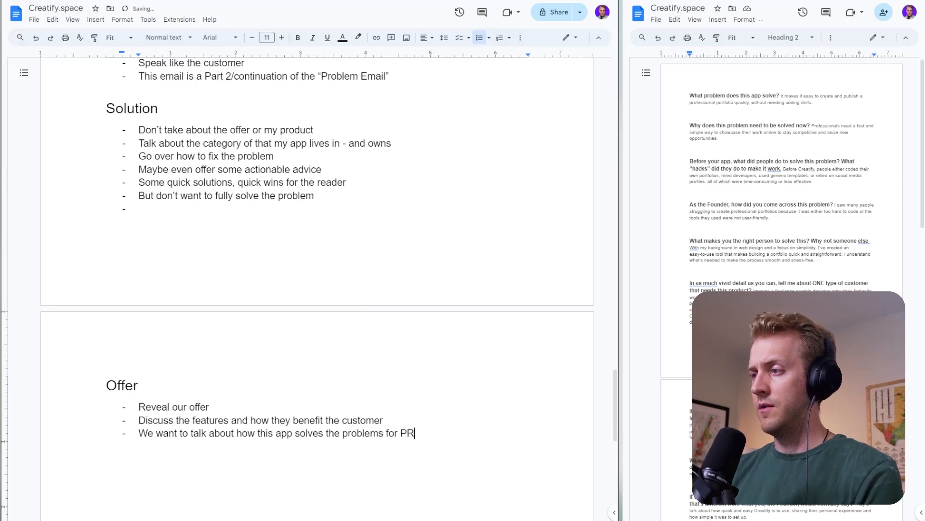
type("OBLEM Email")
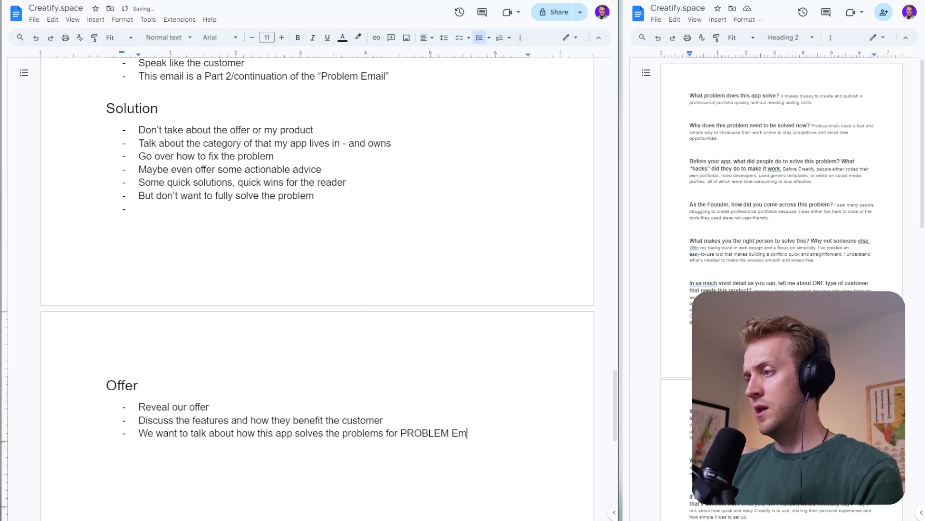
key("Return")
- Set the outline document's zoom to 200% with the Offer list in view
scroll(317, 289, "down", 2)
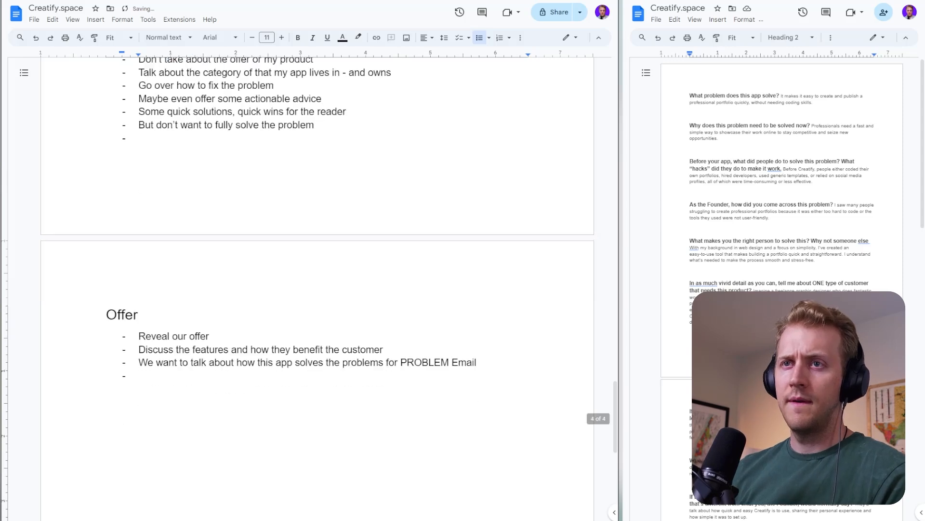
left_click(118, 37)
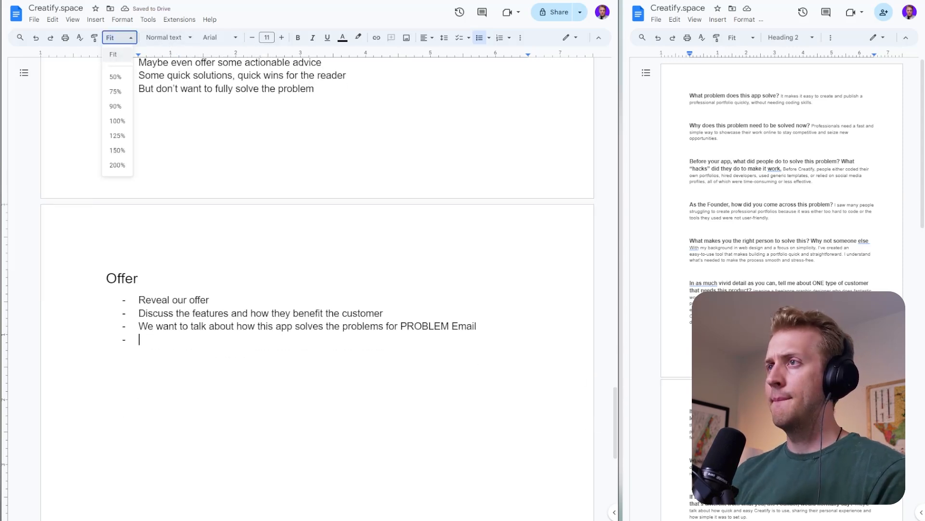
left_click(122, 124)
left_click(118, 37)
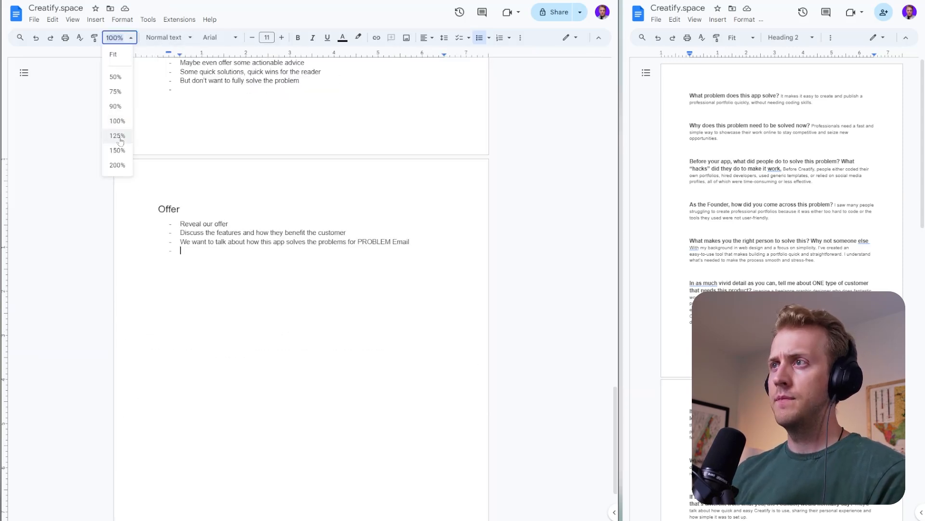
left_click(121, 165)
scroll(238, 266, "down", 2)
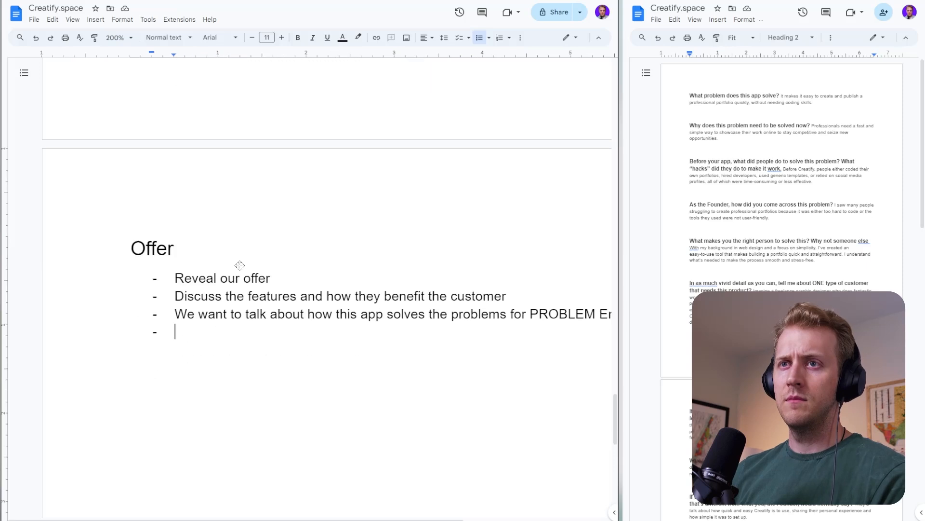
scroll(238, 266, "right", 4)
scroll(211, 259, "left", 4)
scroll(291, 265, "down", 1)
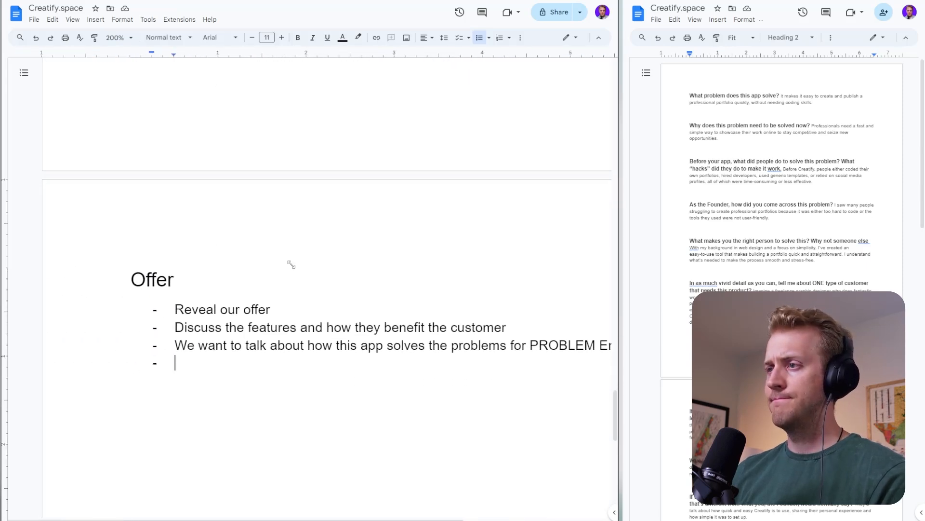
scroll(291, 264, "right", 2)
scroll(306, 289, "down", 2)
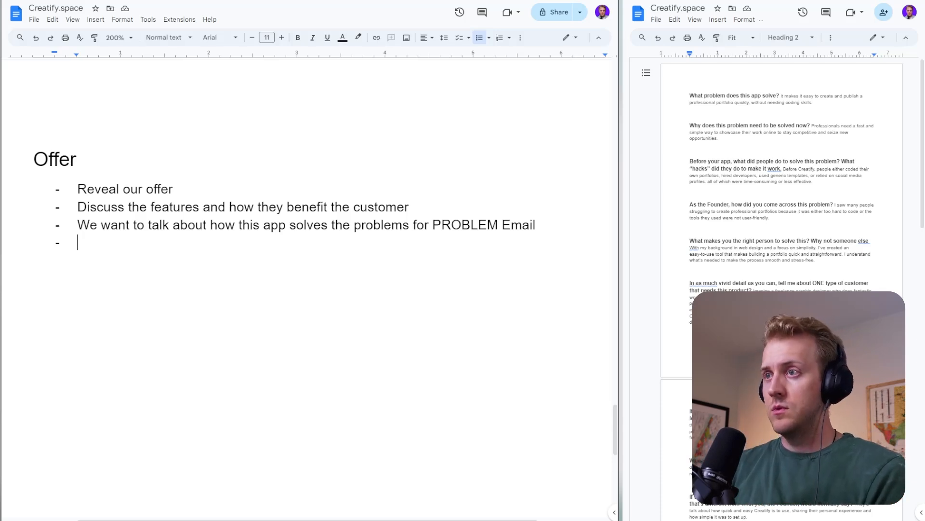
scroll(307, 288, "down", 8)
scroll(307, 288, "up", 8)
- Add the item "Give a clear CTA" to the Offer list
left_click(127, 251)
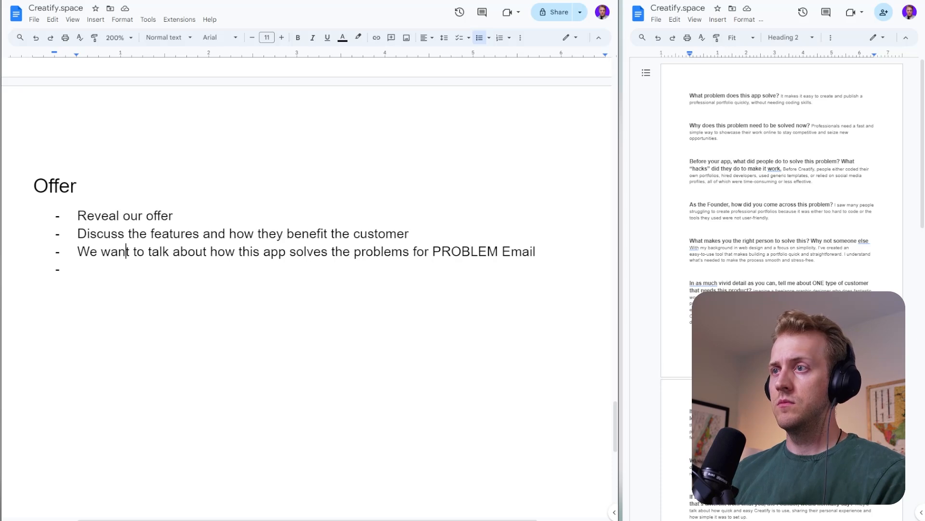
double_click(127, 268)
type("Give a le")
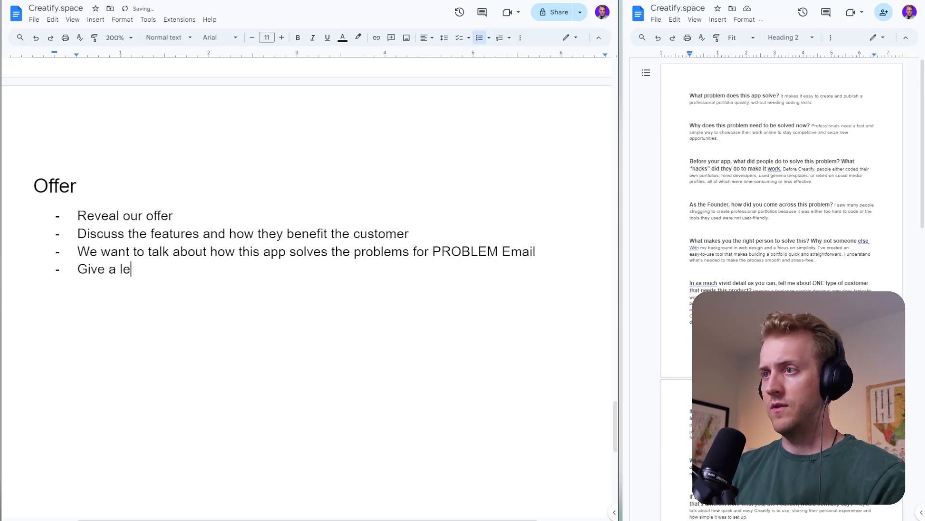
key("BackSpace")
key("BackSpace")
type("clear CRTA")
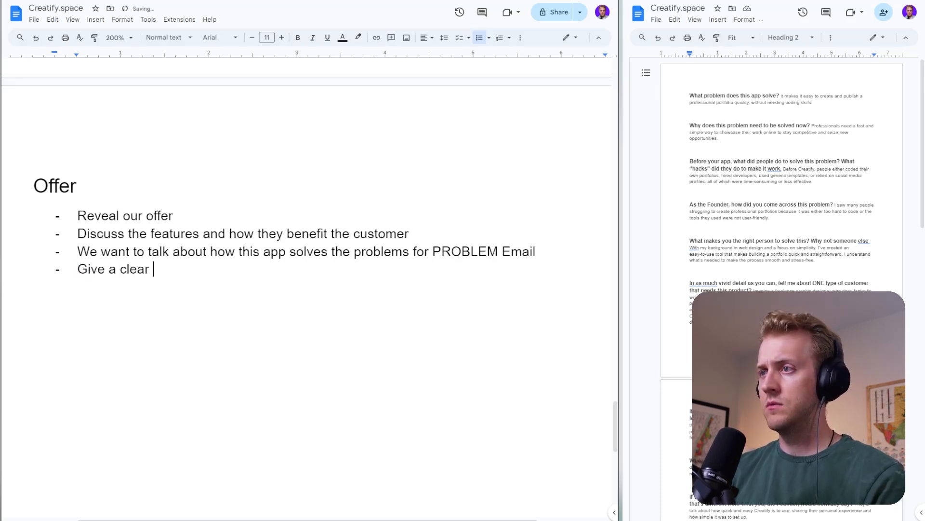
key("BackSpace")
key("BackSpace")
type("TA")
key("Return")
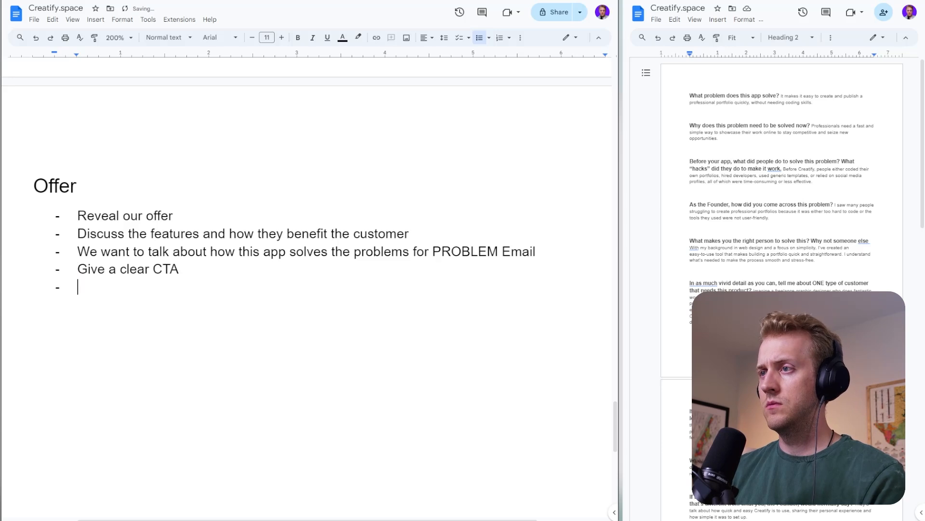
- Add the item "Give direct, step by step, almost so dumb it's annoying CTA" to the Offer list
type("Give d")
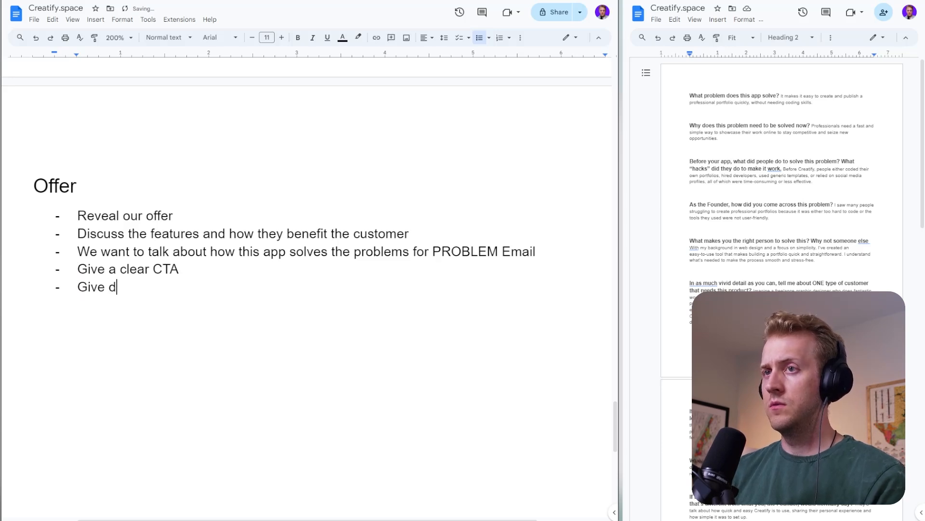
type("irect, s")
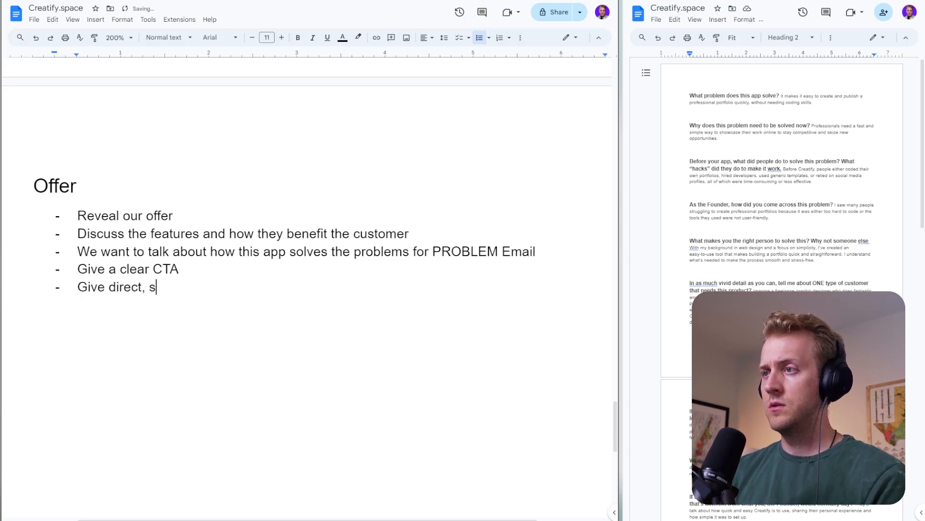
type("tep by step, ")
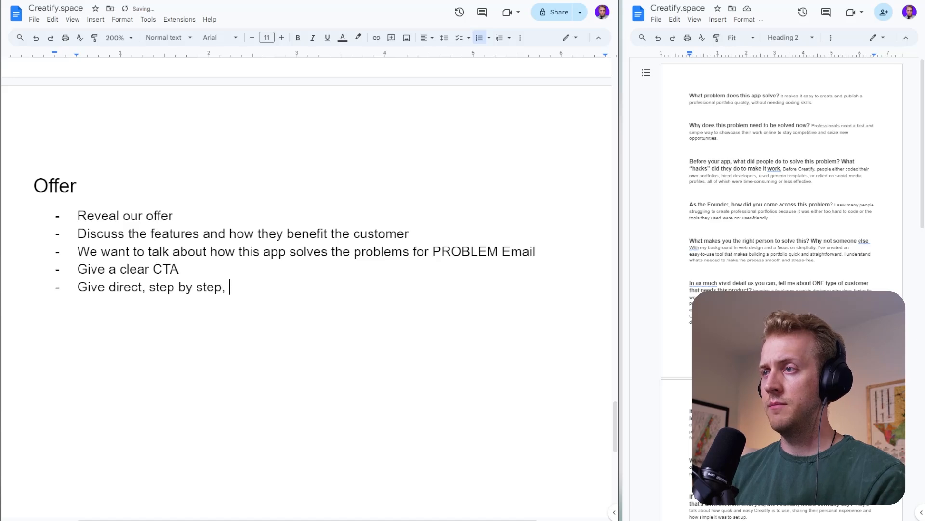
type("almost so ")
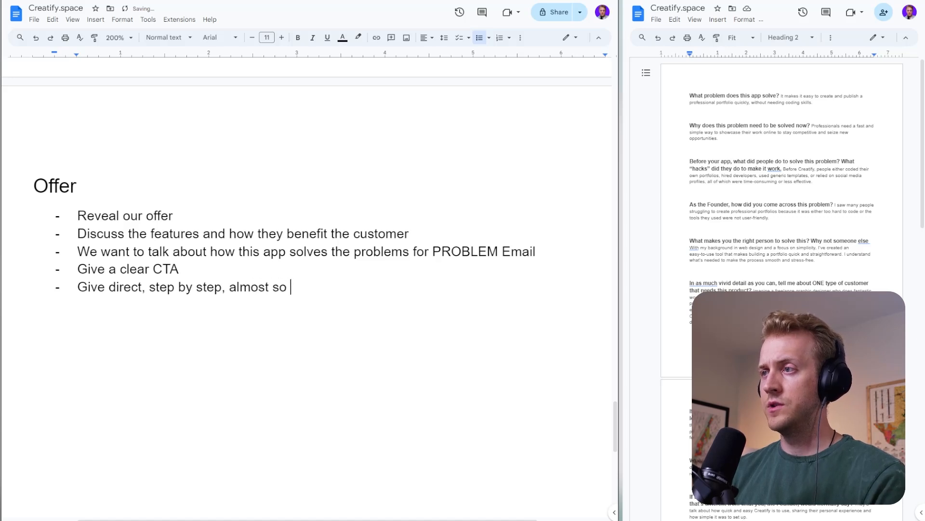
type("dumb it's annoyti")
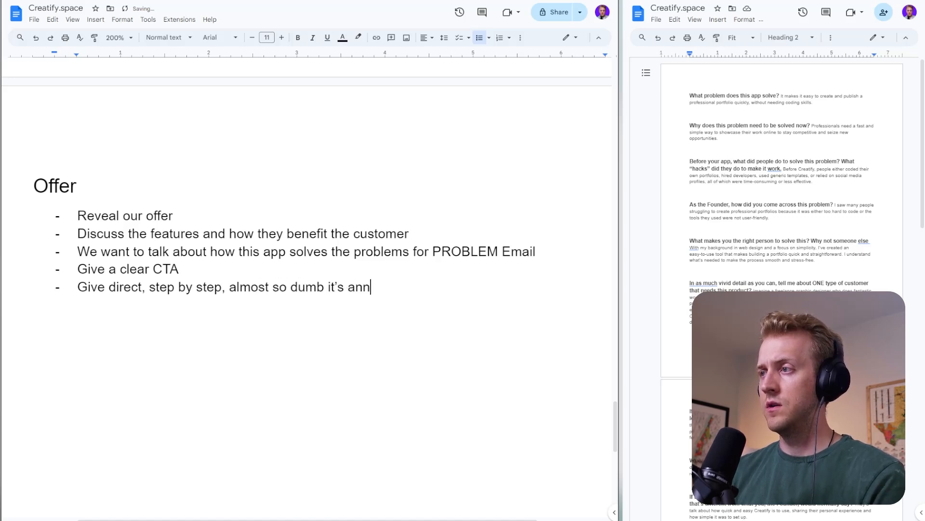
type("ng s")
key("BackSpace")
key("BackSpace")
key("BackSpace")
key("BackSpace")
key("BackSpace")
key("BackSpace")
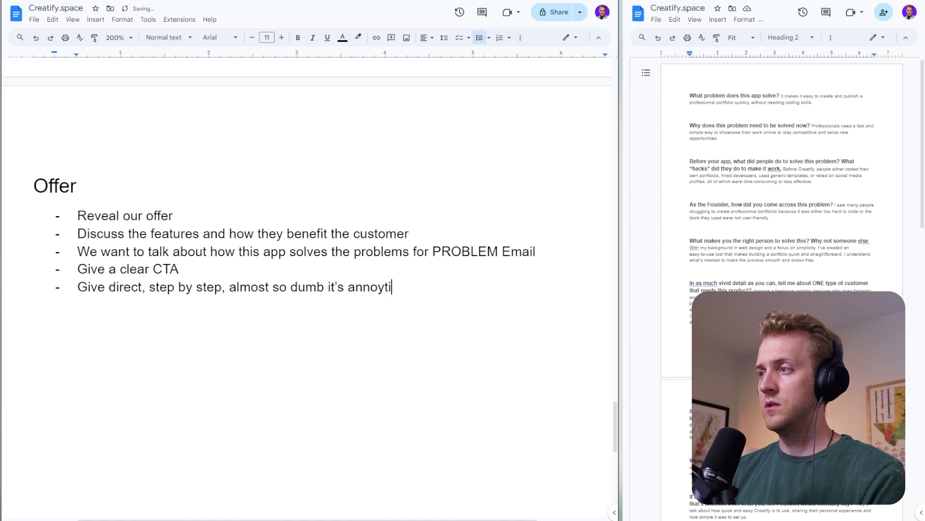
type("ing CTA")
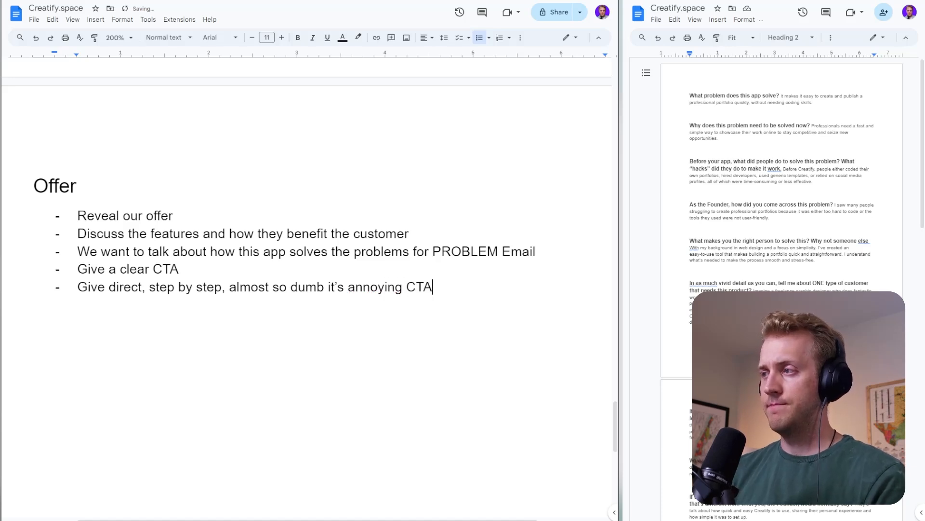
key("Return")
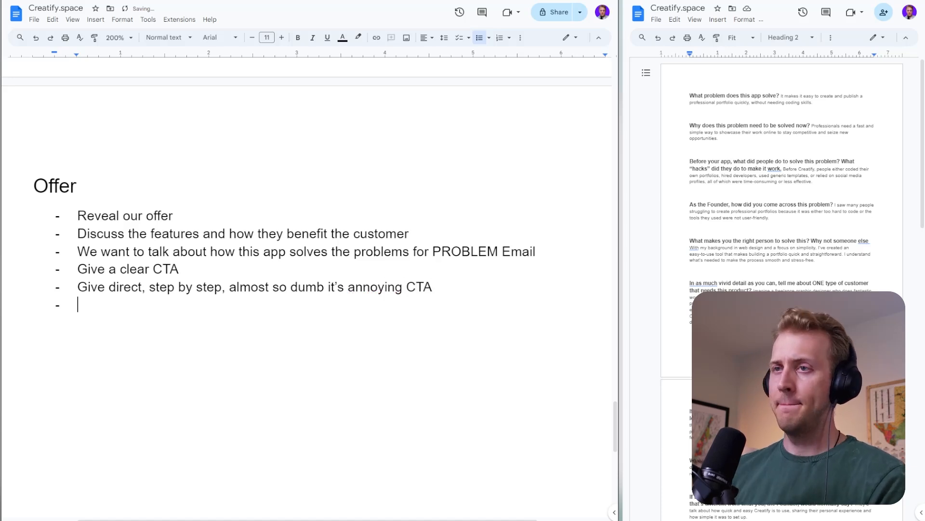
- Fill the empty last item of the Solution list with "Add a PS about us having the solution in the next email"
scroll(307, 289, "up", 6)
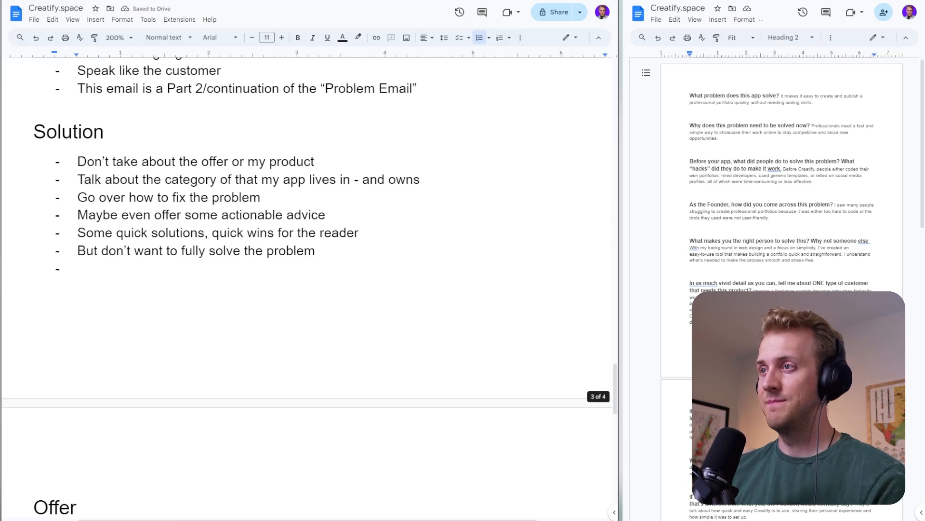
double_click(81, 269)
type("A")
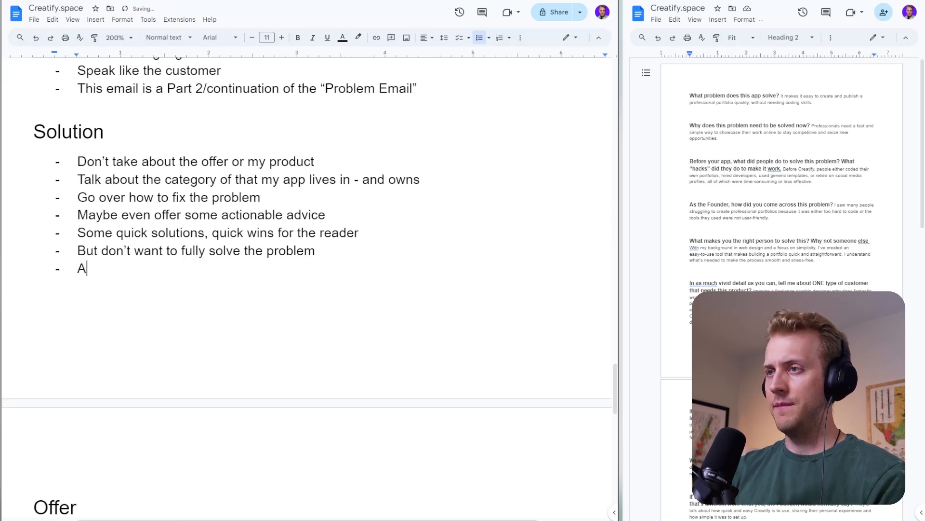
type("dd a PS about ")
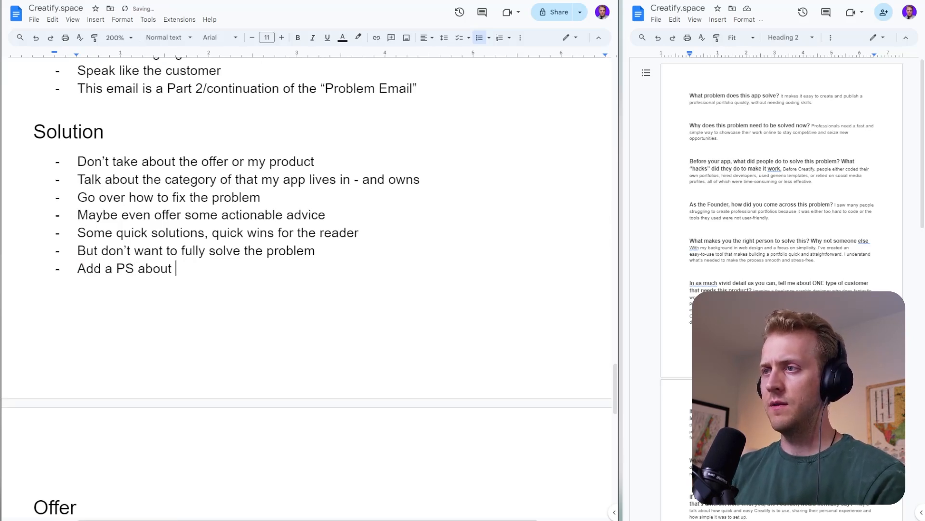
type("us ")
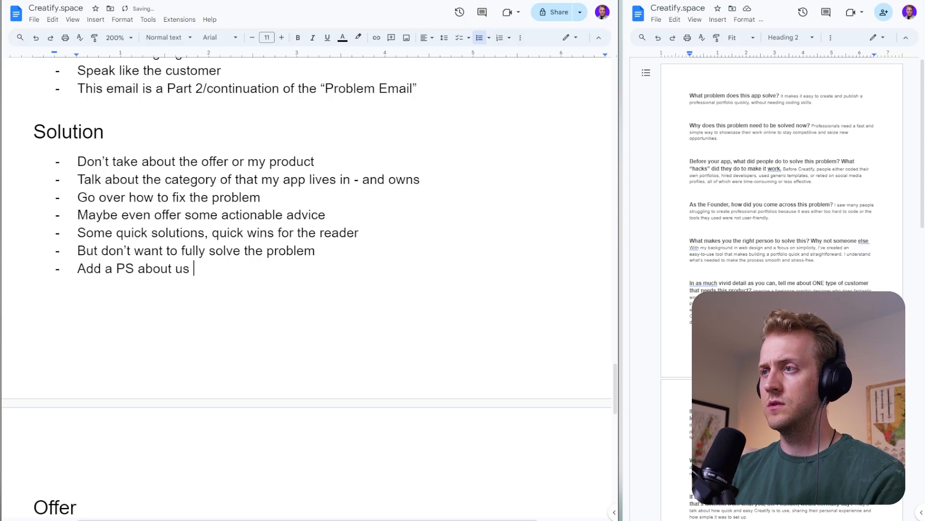
type("have")
key("BackSpace")
key("BackSpace")
type("ing the ")
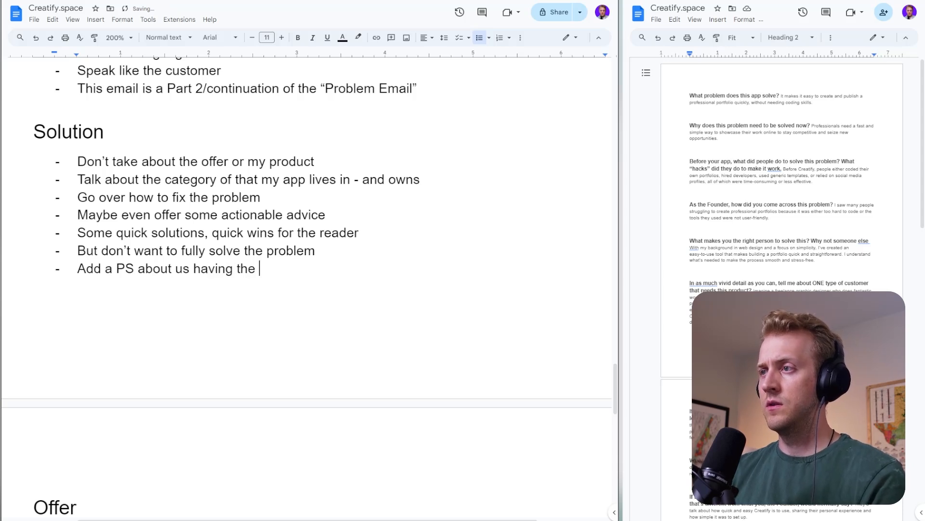
type("solution in the ned")
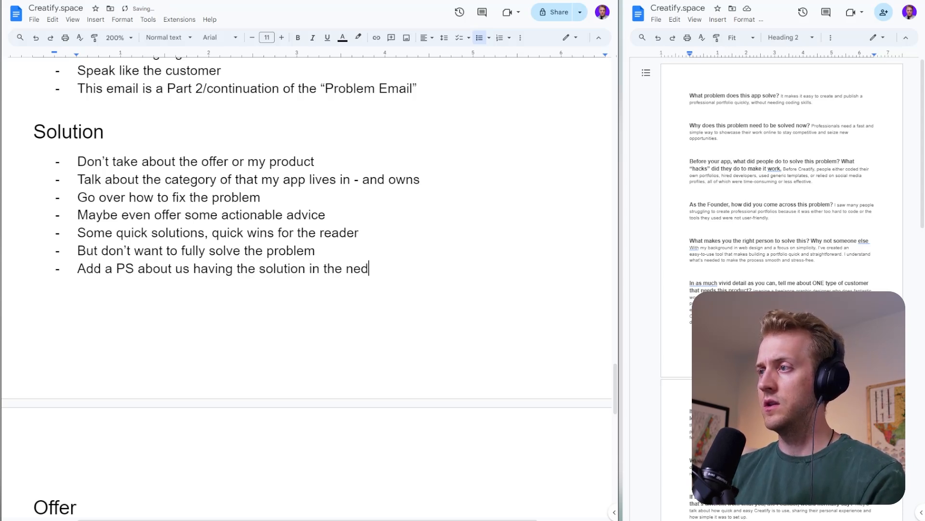
key("BackSpace")
type("xt emai")
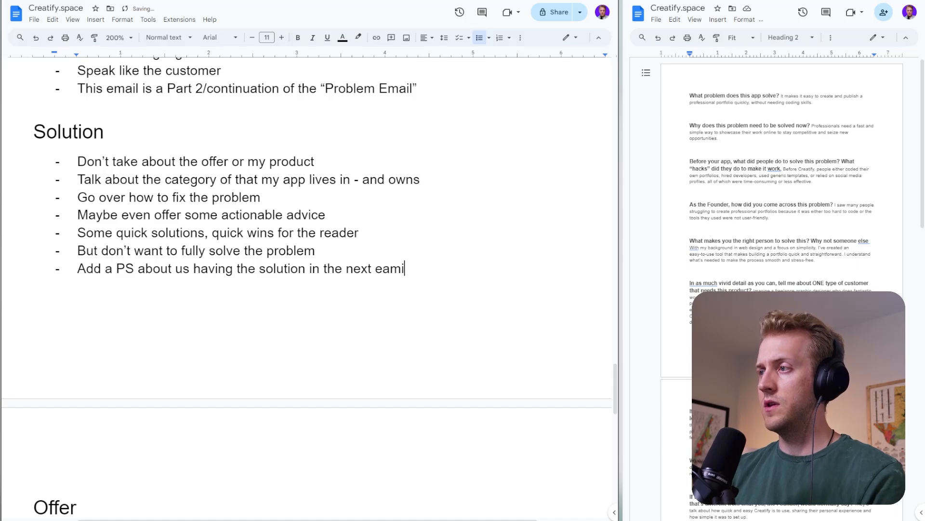
key("BackSpace")
key("BackSpace")
key("BackSpace")
type("mail")
- Add the item "Add a PS about reading the next email because it could possibly contain the solution and relief from your problem" to the Agitate list
key("ctrl+Home")
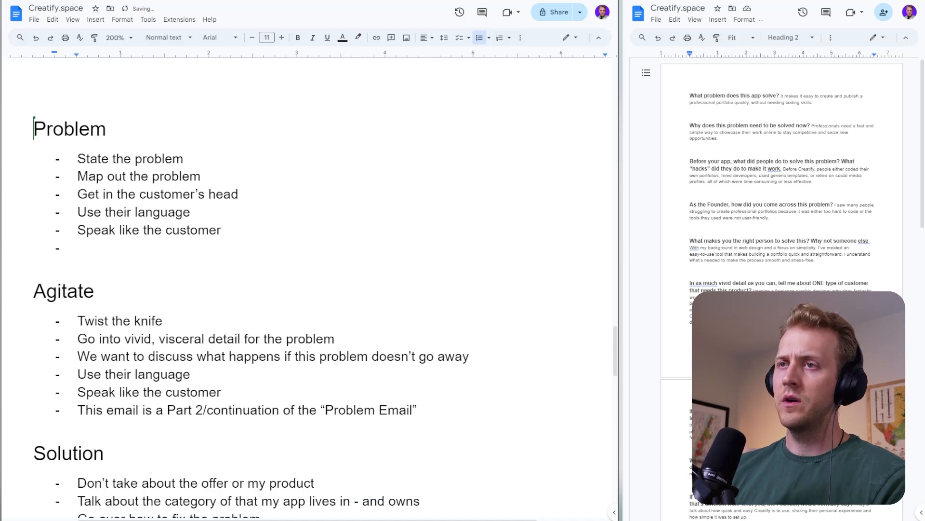
scroll(309, 290, "down", 3)
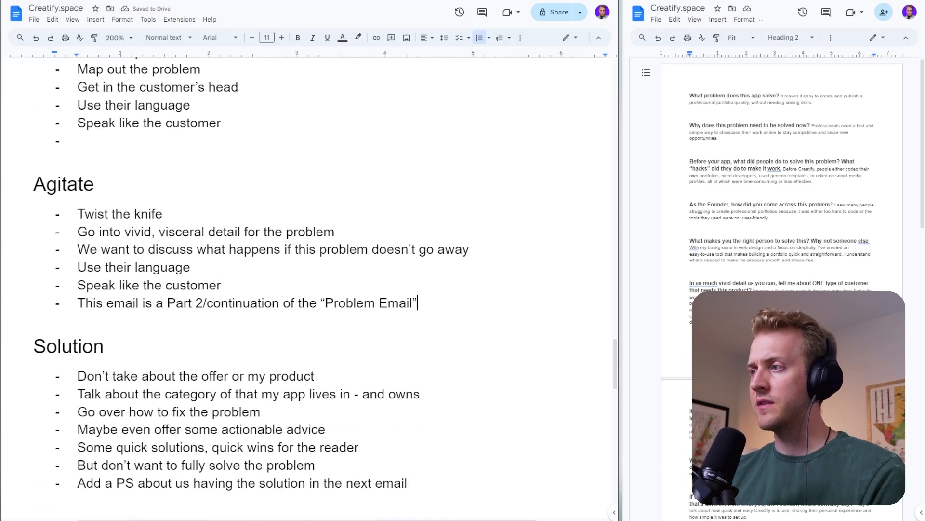
key("Return")
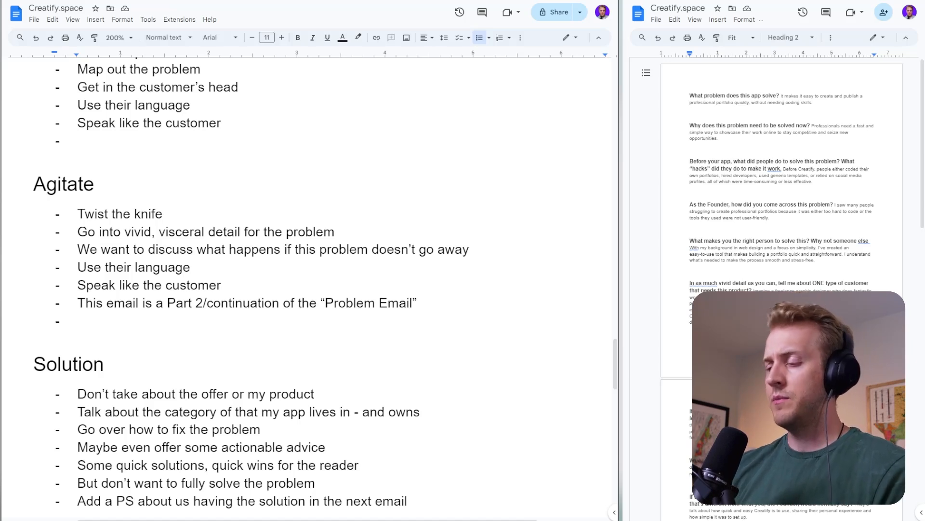
type("PS")
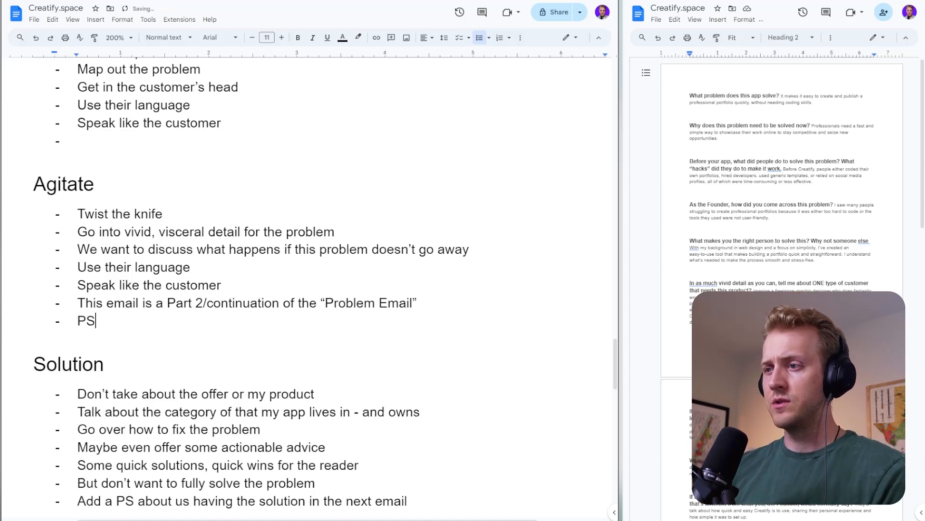
key("BackSpace")
key("BackSpace")
type("Add a P")
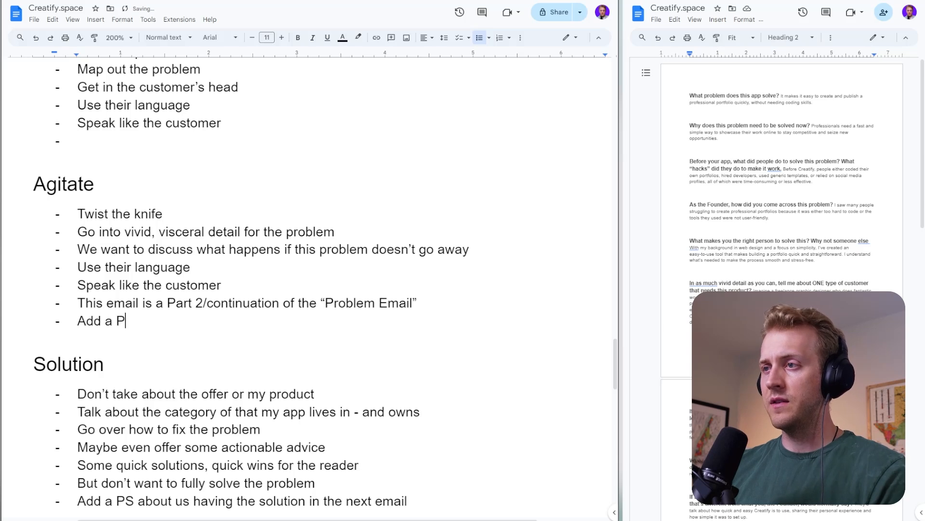
type("S about re")
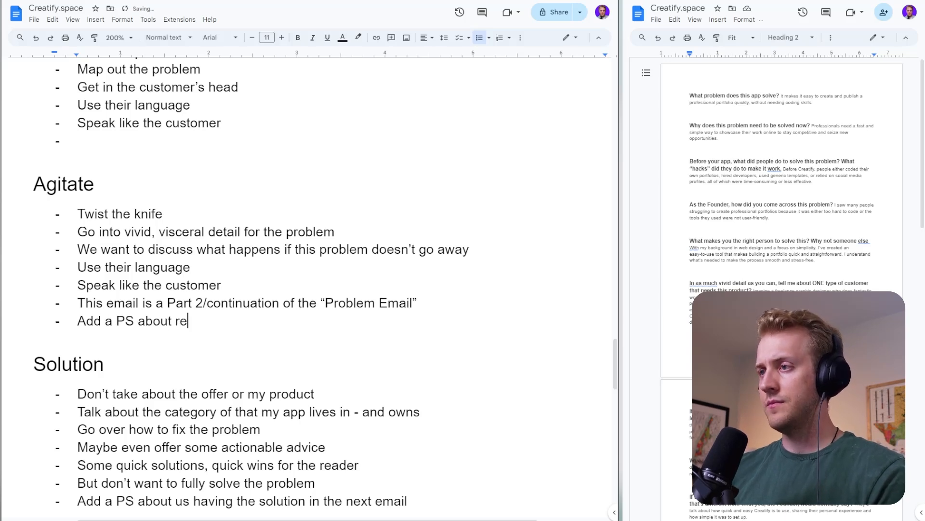
type("ading the next e")
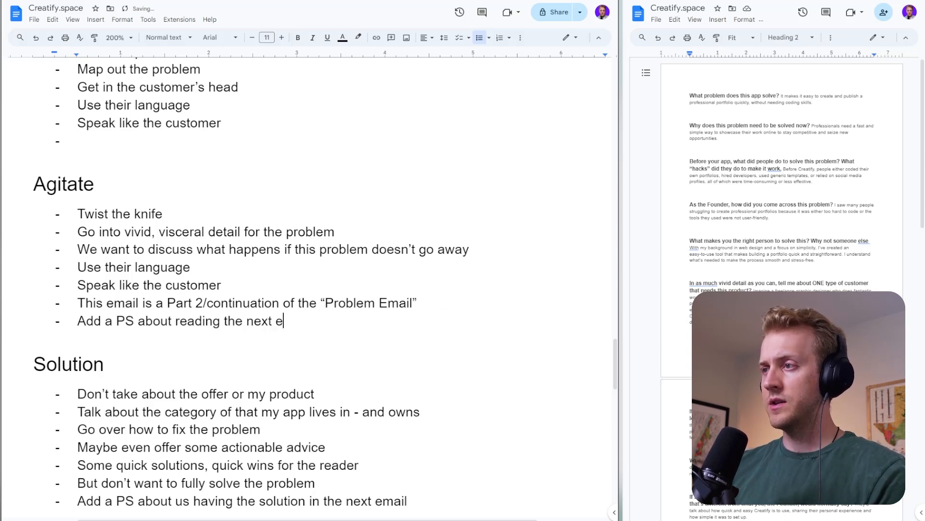
type("mail becau")
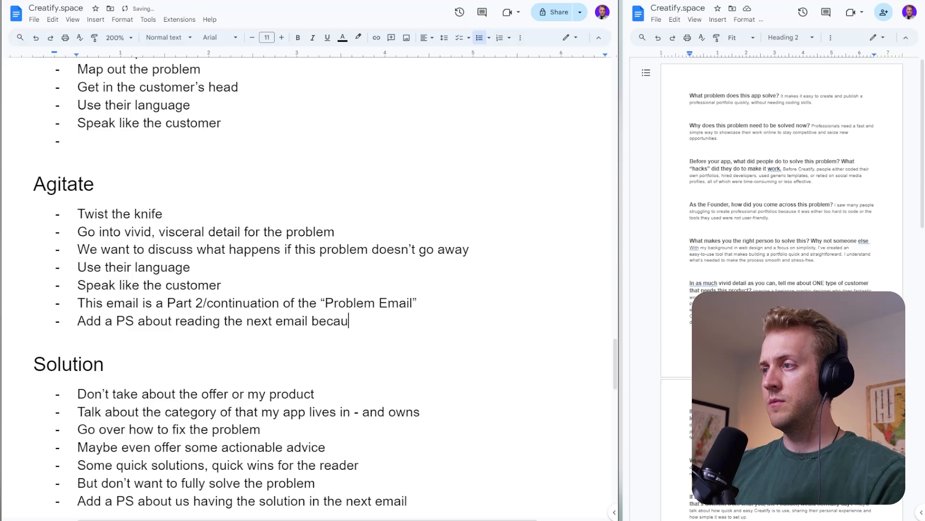
type("se it could possib")
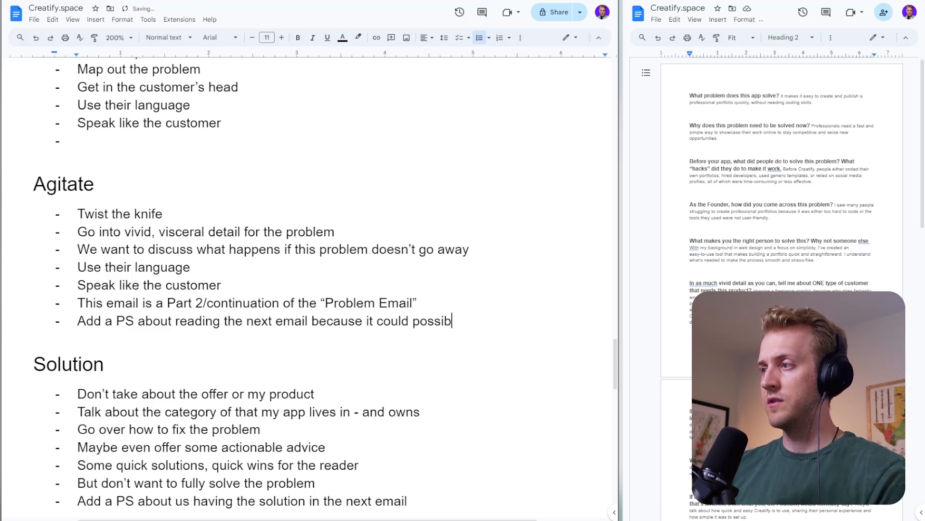
type("ly contain t")
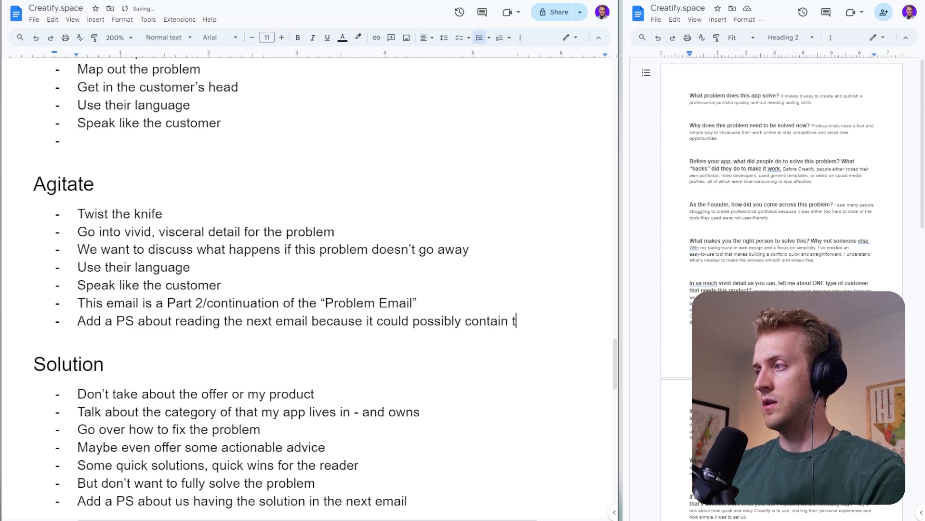
type("he solution and reli")
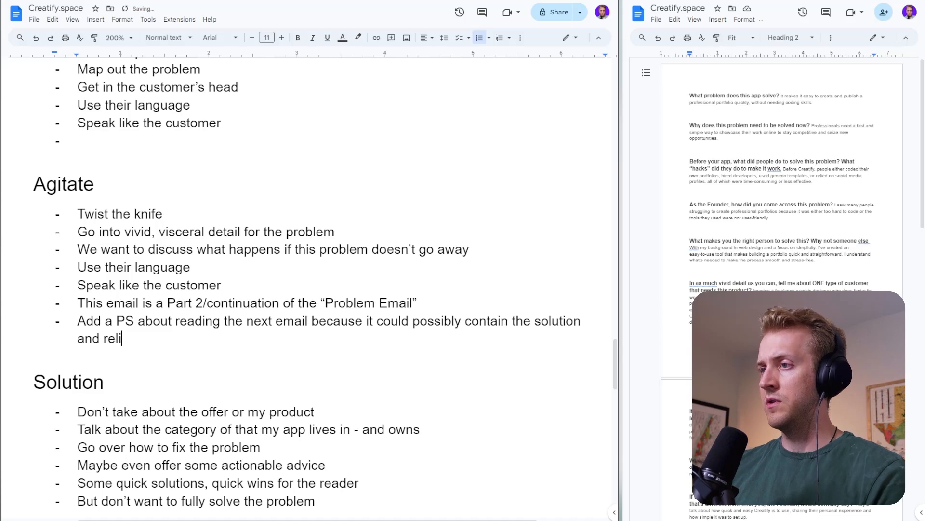
type("ef from your problem")
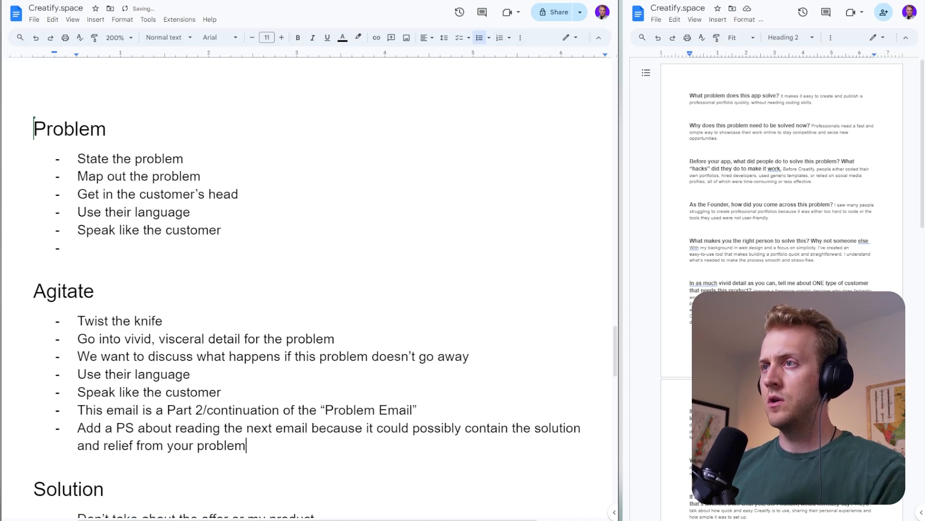
- Fill the empty last item of the Problem list with "Add a PS that is a cliffhanger and gets the reader to anticipate the Agitate Email"
double_click(81, 248)
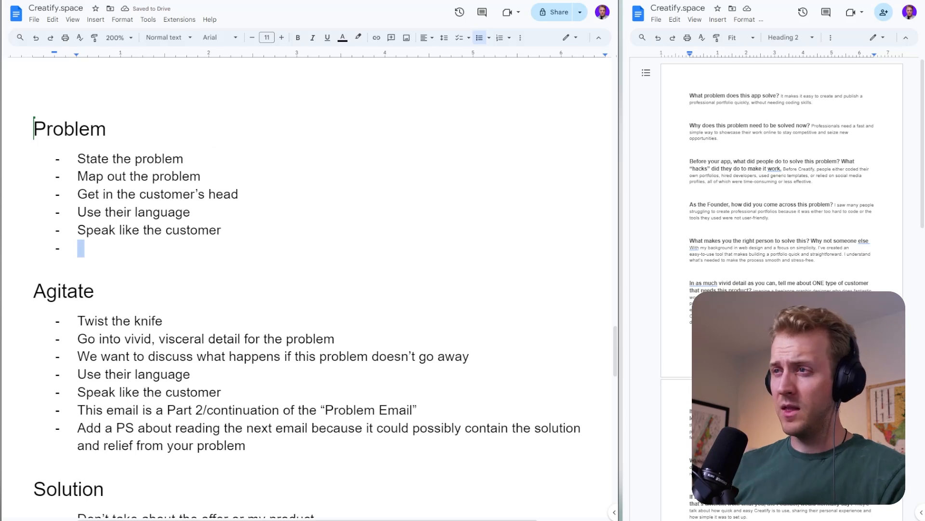
type("Add a P")
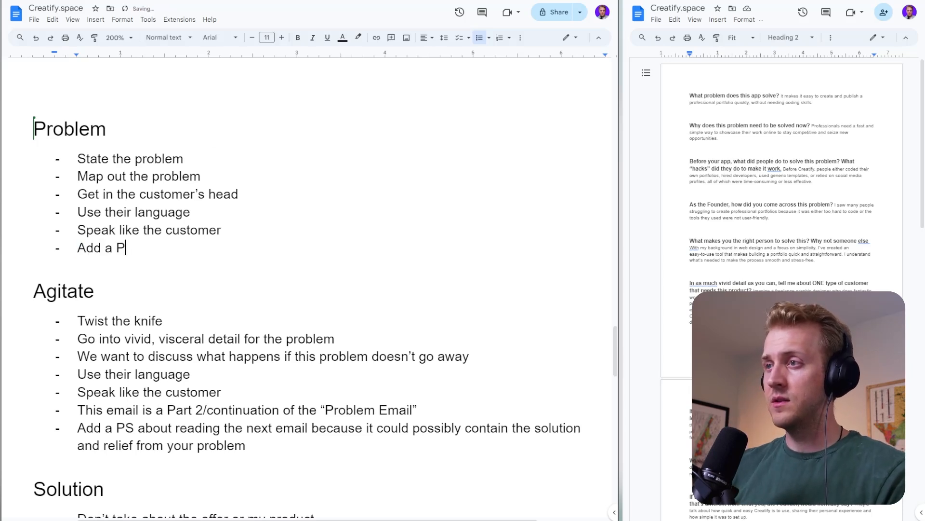
type("S tha")
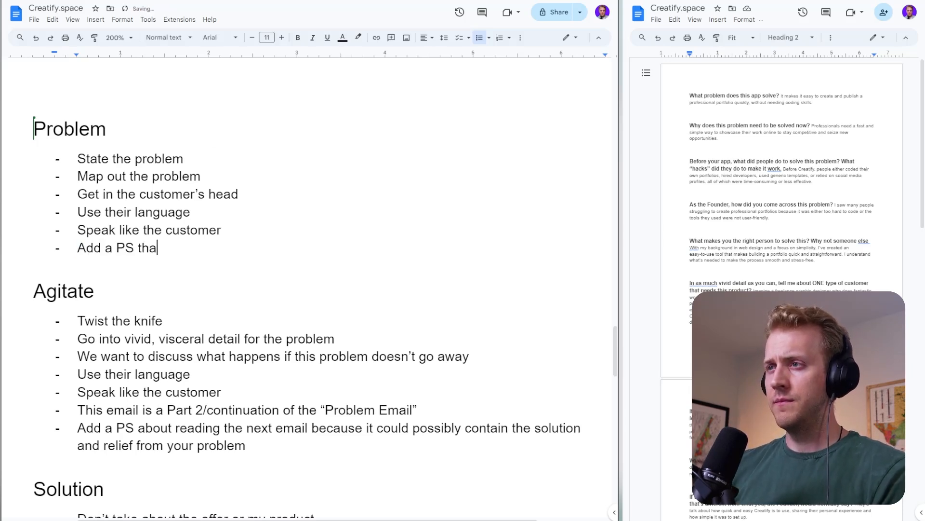
type("t is a cliffhanger and ")
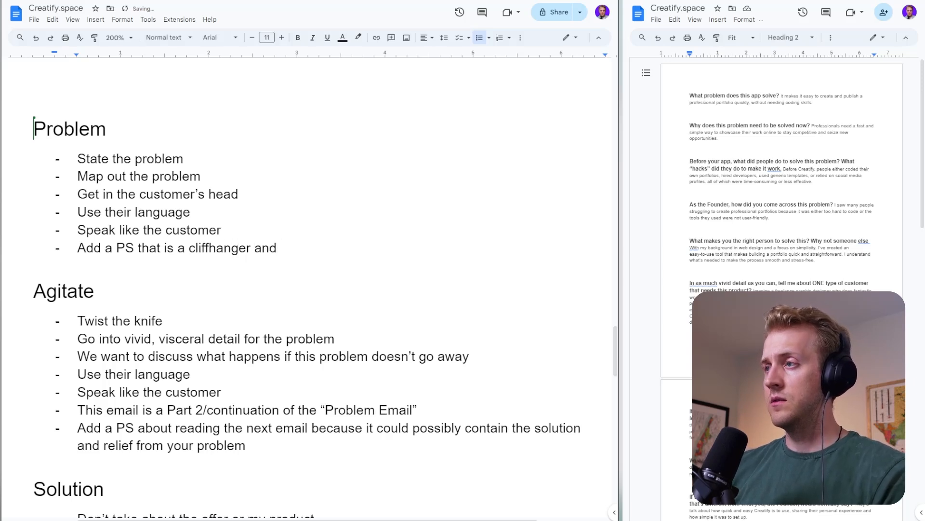
type("gets the reader to ")
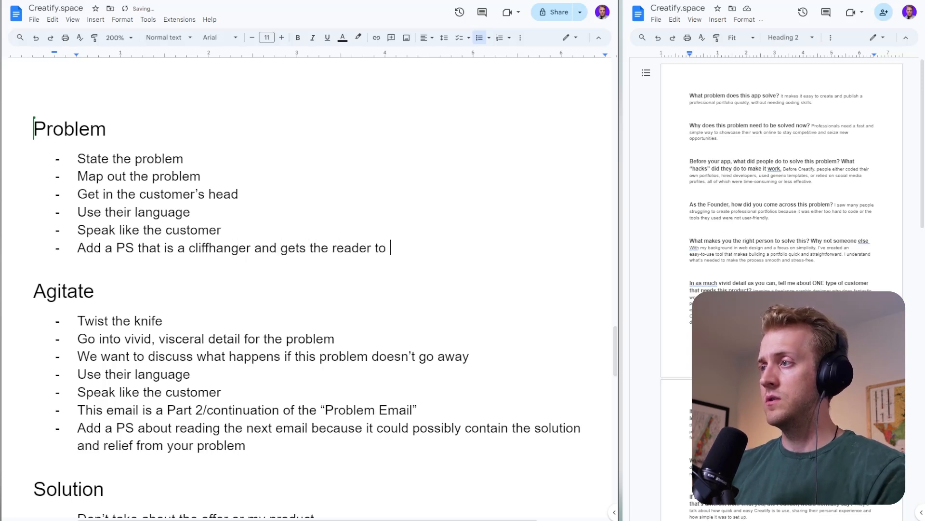
type("anticipate th")
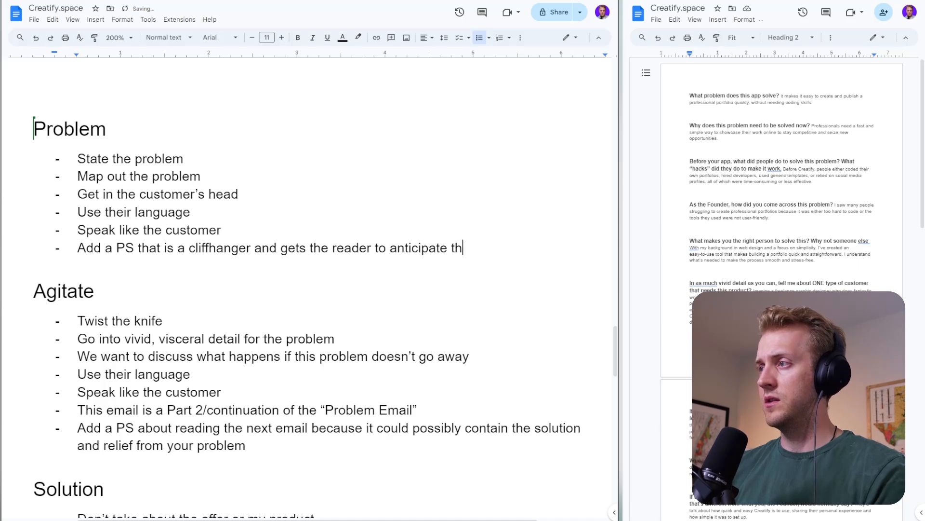
type("e Agitate Email")
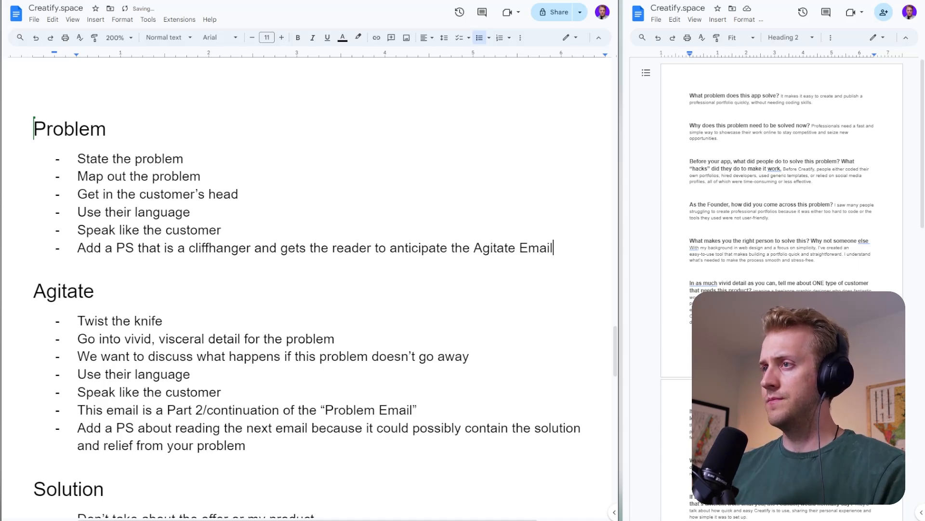
- Review the notes under the Problem, Agitate, Solution and Offer headings
scroll(308, 289, "up", 4)
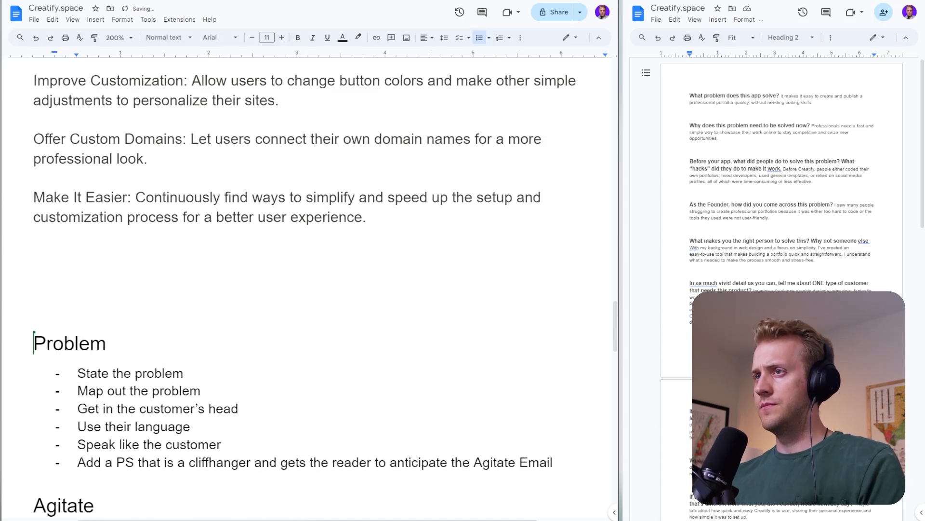
scroll(308, 289, "down", 7)
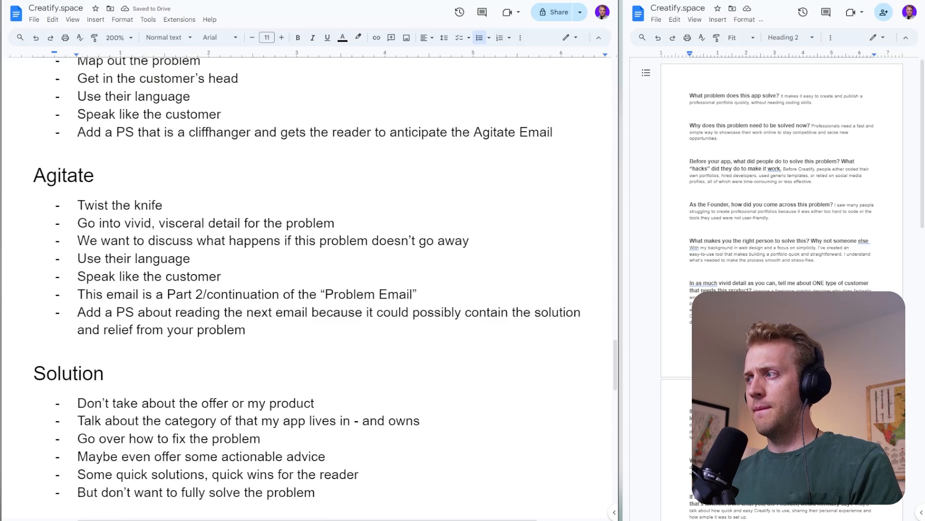
scroll(308, 290, "down", 6)
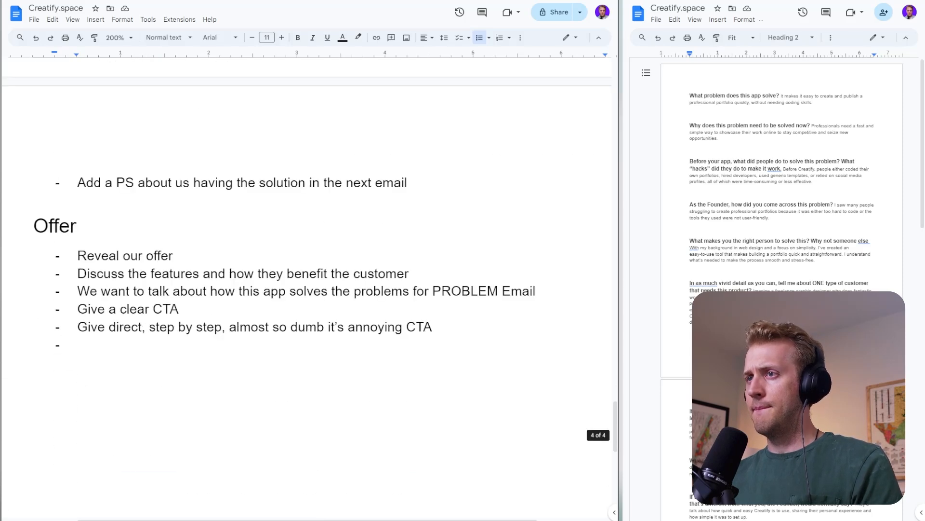
scroll(308, 290, "up", 10)
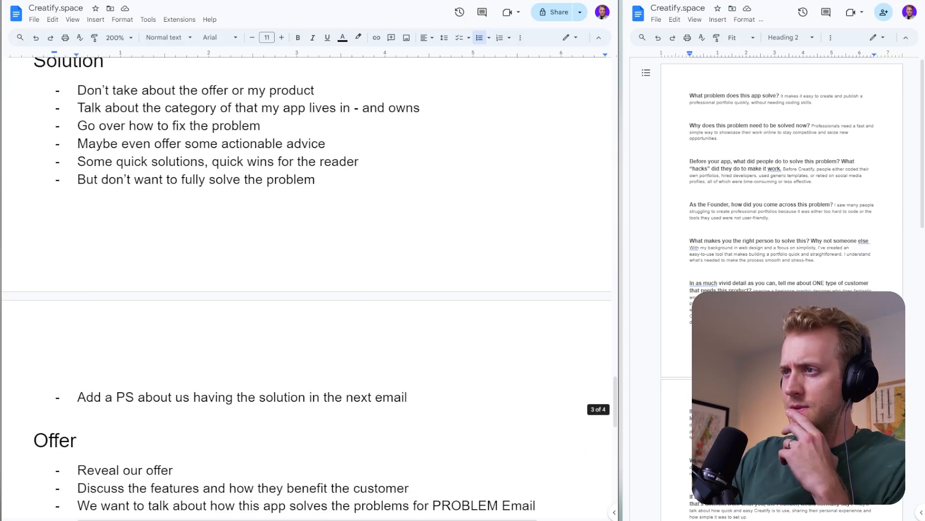
scroll(309, 289, "up", 4)
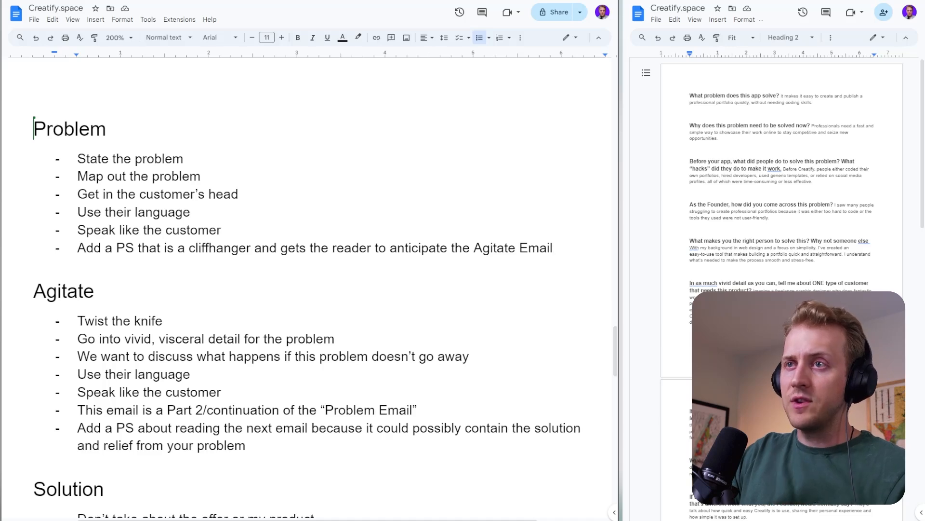
scroll(308, 289, "up", 4)
scroll(309, 289, "down", 4)
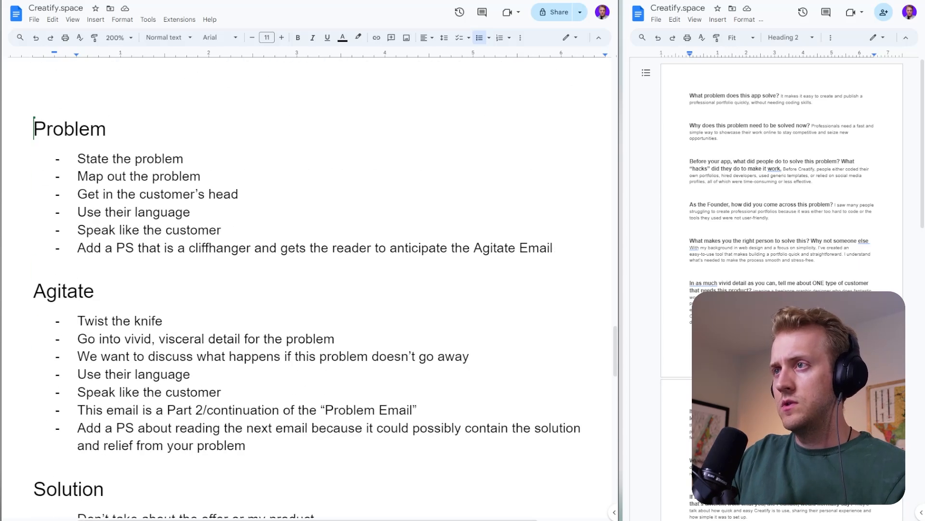
- Make the Problem, Agitate and Solution headings bold
triple_click(70, 128)
key("ctrl+b")
double_click(64, 290)
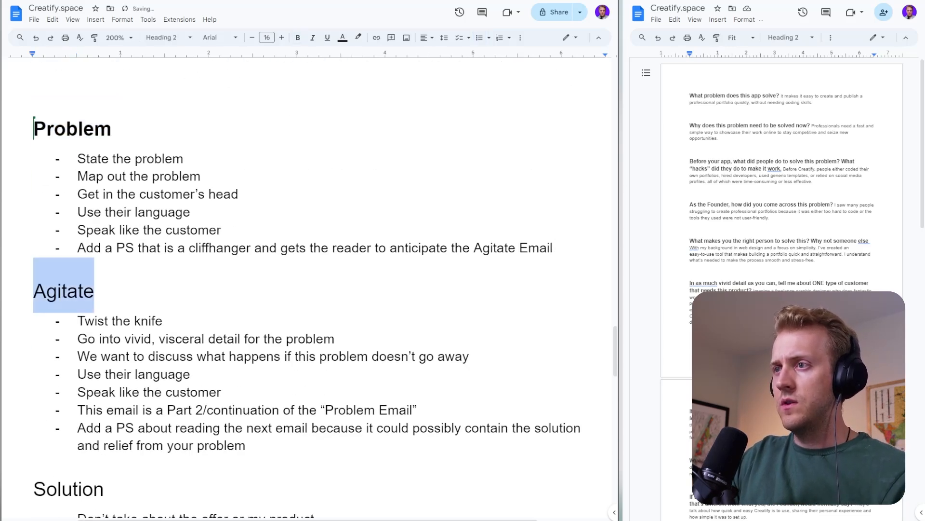
key("ctrl+b")
left_click(72, 487)
double_click(73, 488)
key("ctrl+b")
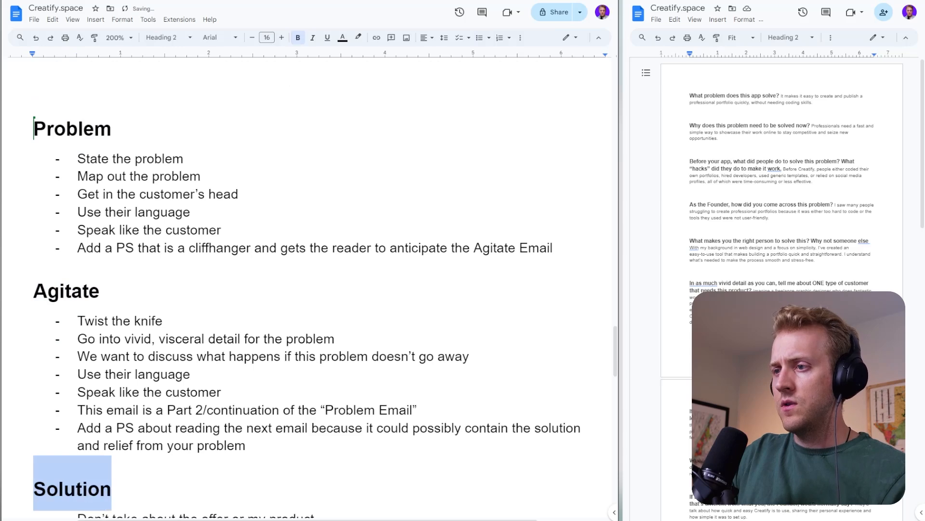
- Make the Offer heading bold to match the other section headings
scroll(72, 487, "down", 3)
scroll(72, 386, "down", 2)
left_click(74, 394)
scroll(75, 394, "down", 6)
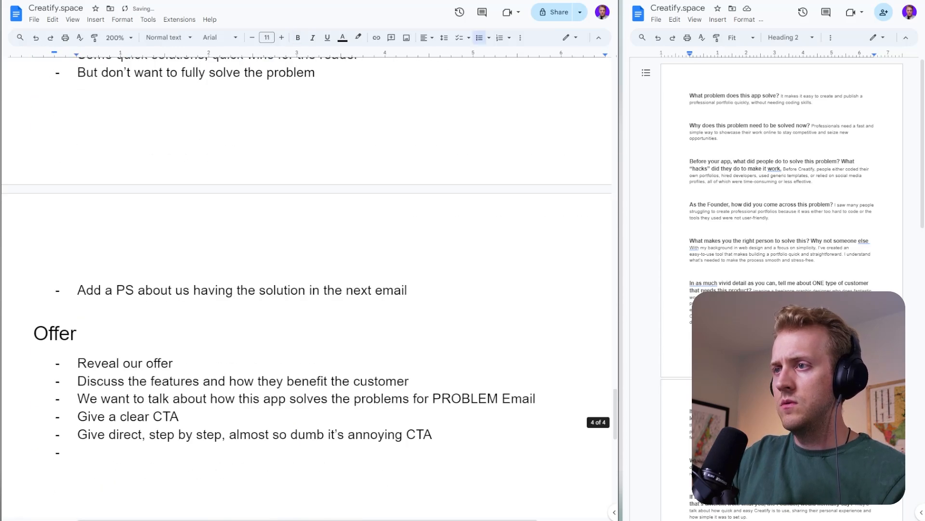
left_click(34, 333)
key("shift+End")
key("ctrl+b")
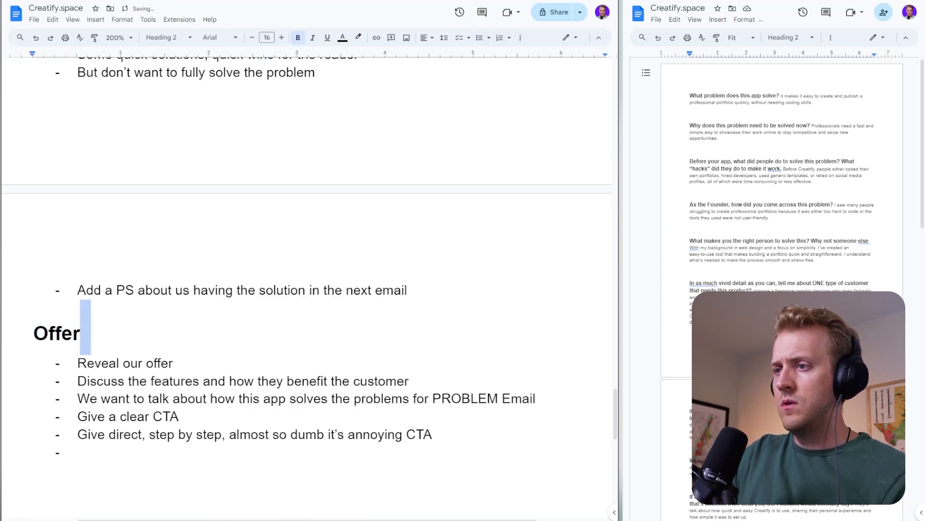
left_click(86, 333)
- Review the customer questionnaire answers in the outline document and highlight the headline "Build Your Professional Portfolio in Seconds with No Effort" on the Creatify landing page
scroll(86, 333, "up", 1)
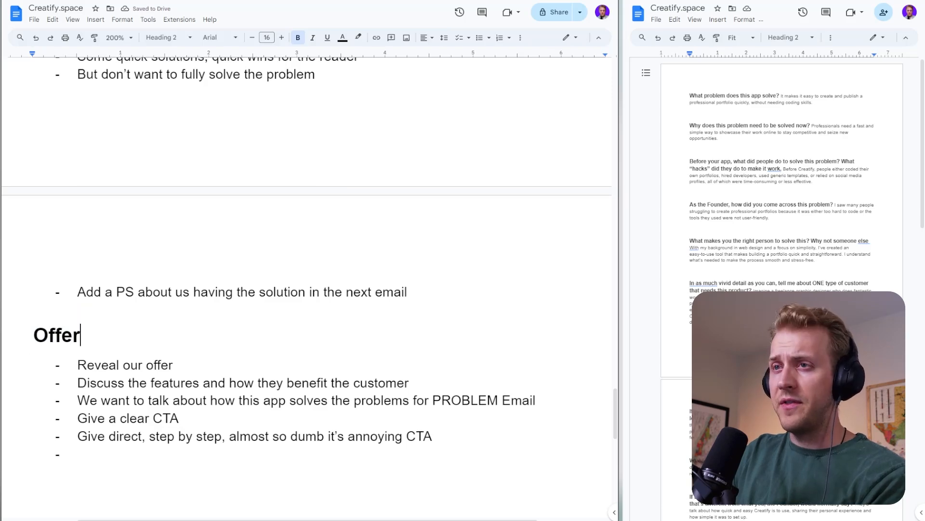
scroll(247, 270, "up", 20)
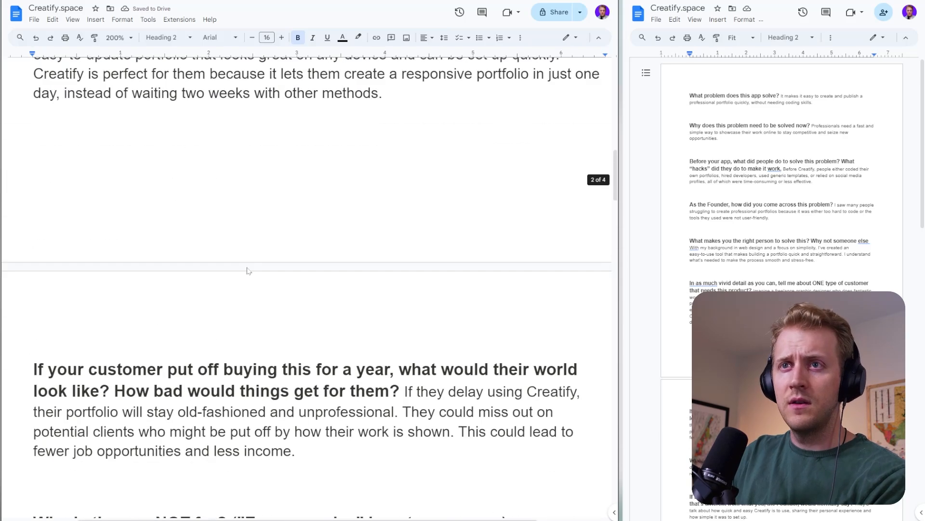
scroll(247, 270, "up", 6)
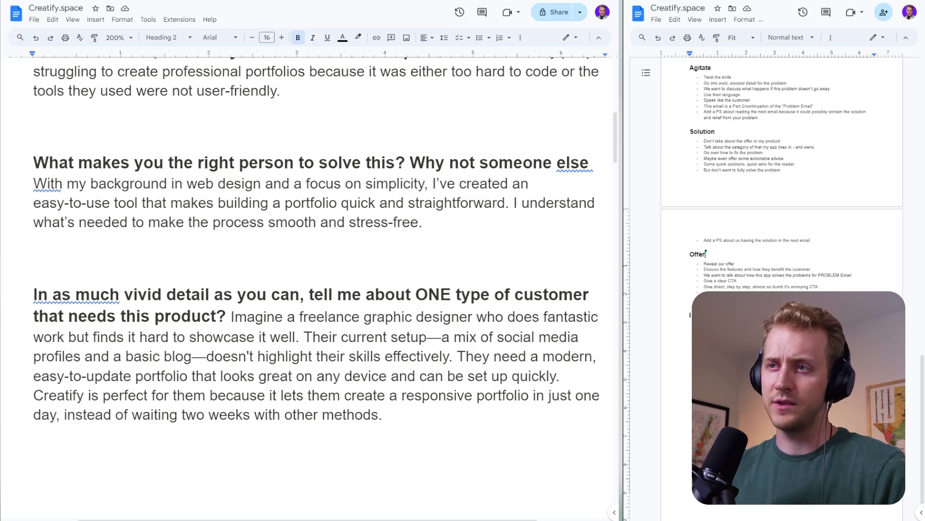
scroll(308, 289, "up", 10)
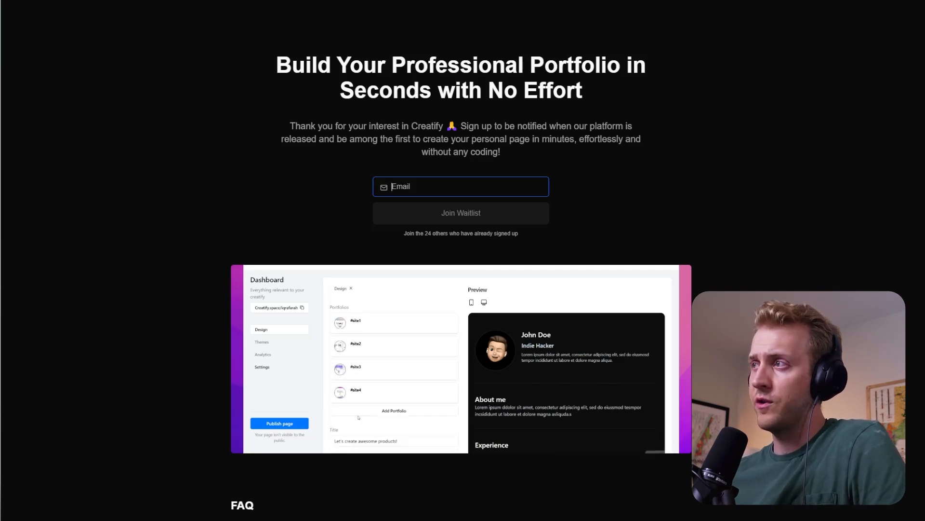
left_click_drag(597, 89, 219, 60)
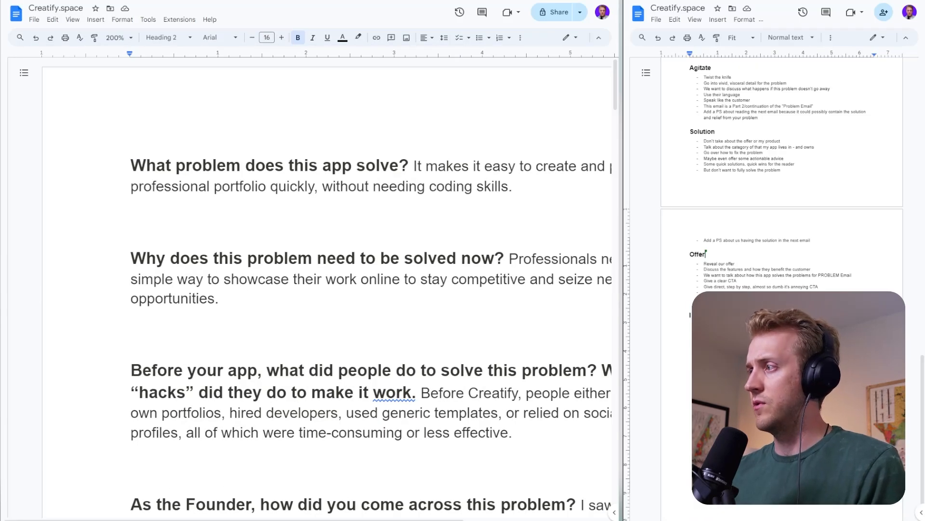
key("ctrl+v")
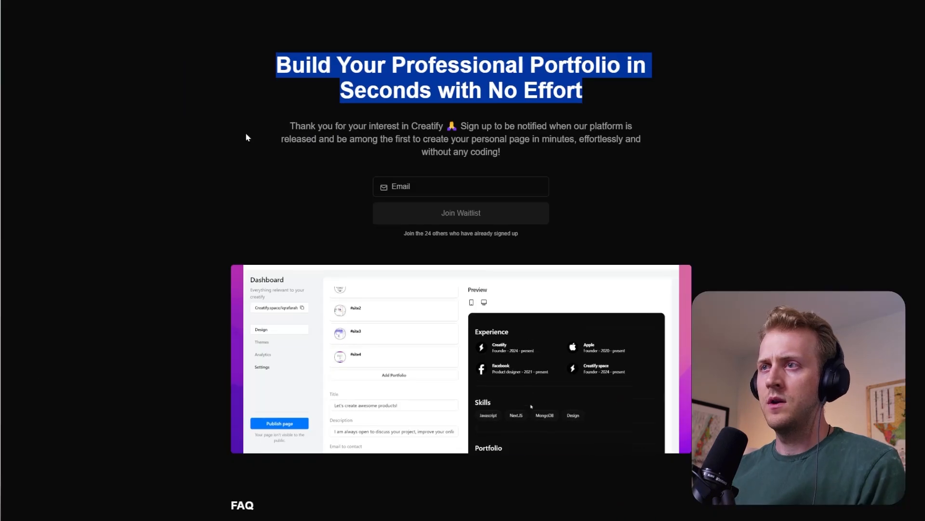
- Add the Creatify landing page headline below the Offer notes in the outline and start a new line beneath it
left_click(246, 138)
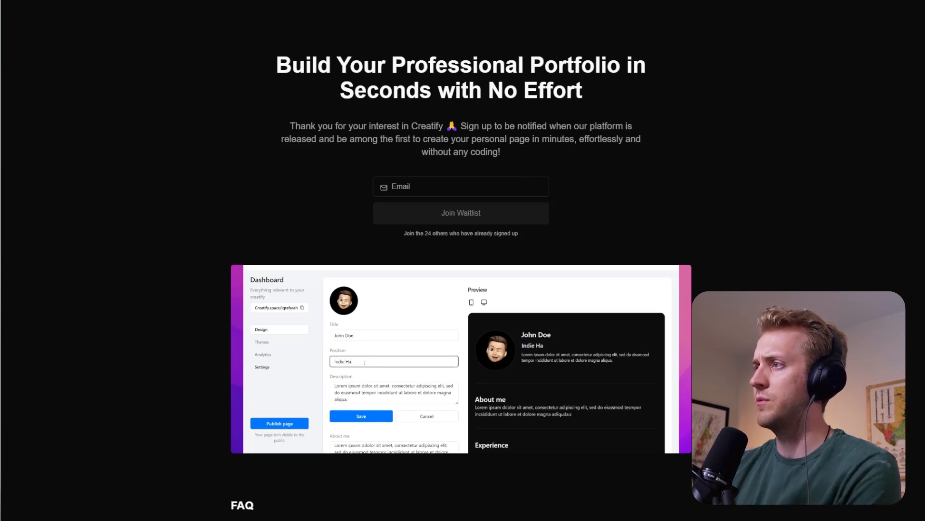
left_click_drag(422, 139, 506, 156)
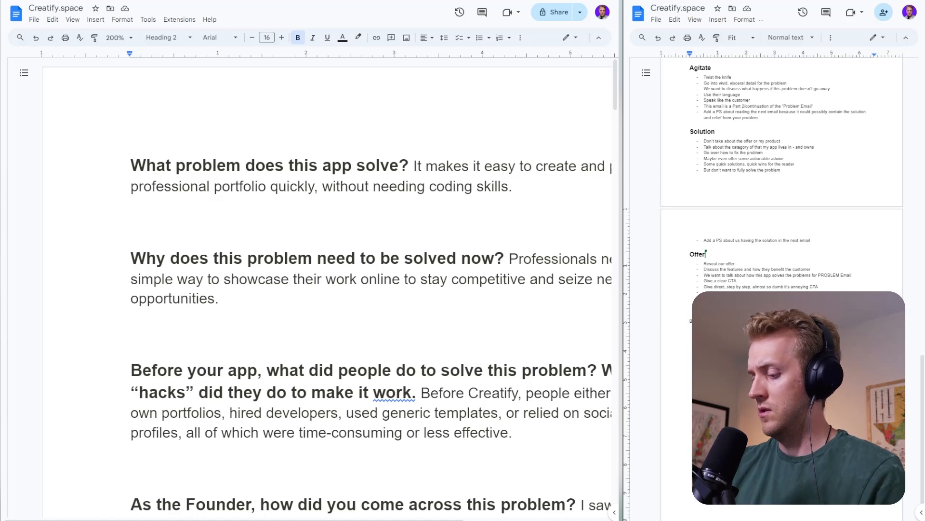
key("Return")
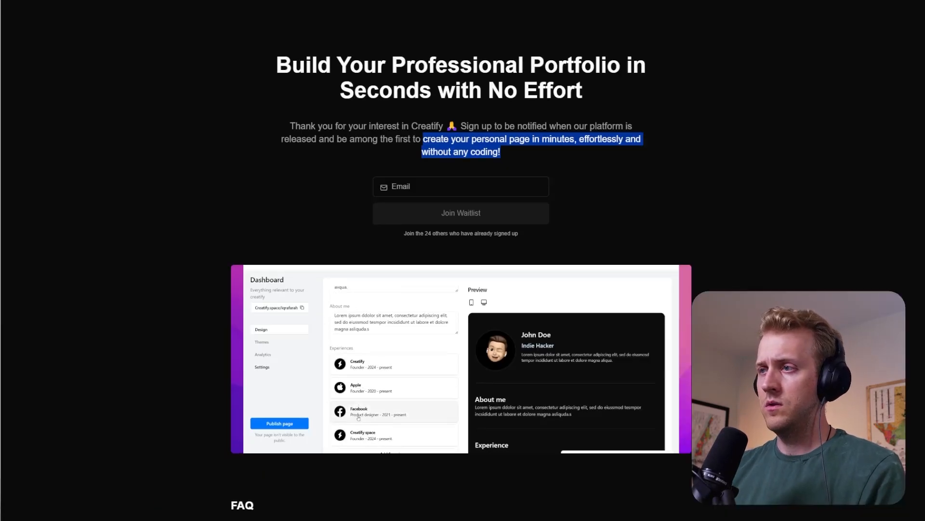
- Expand all four FAQ answers on the Creatify landing page, covering reasons to use it, publishing, pricing and support
scroll(295, 346, "down", 4)
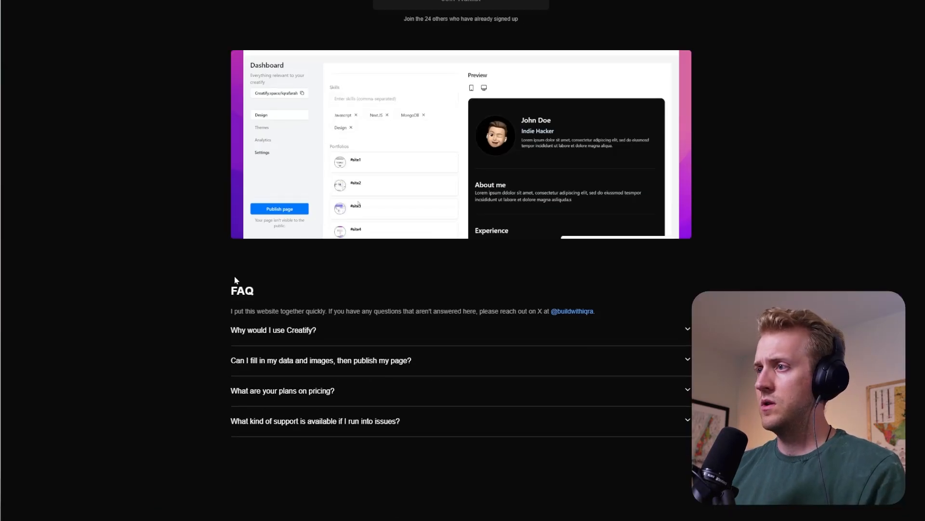
left_click(265, 330)
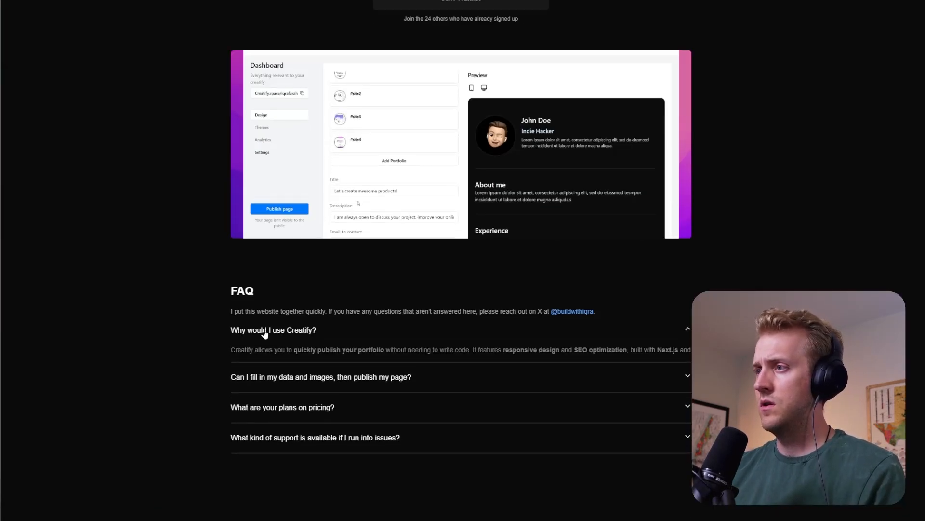
left_click(263, 442)
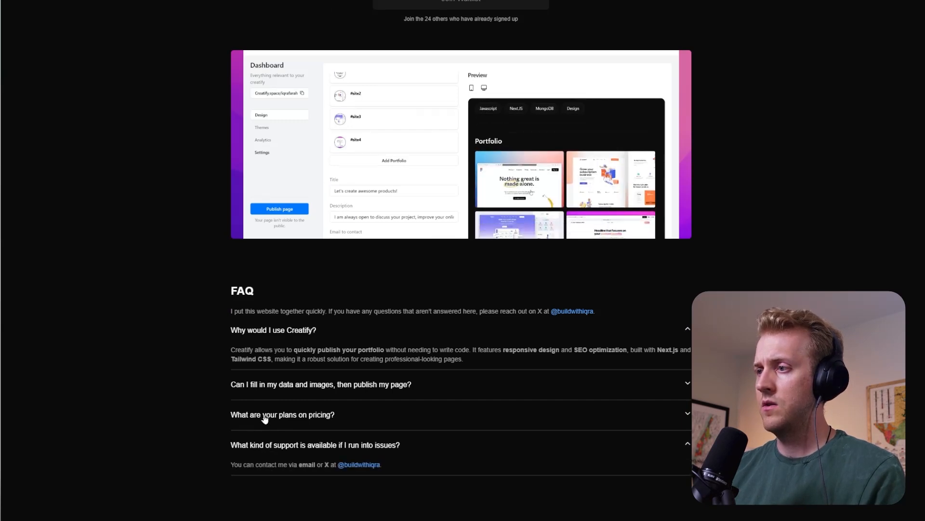
left_click(264, 416)
left_click(264, 385)
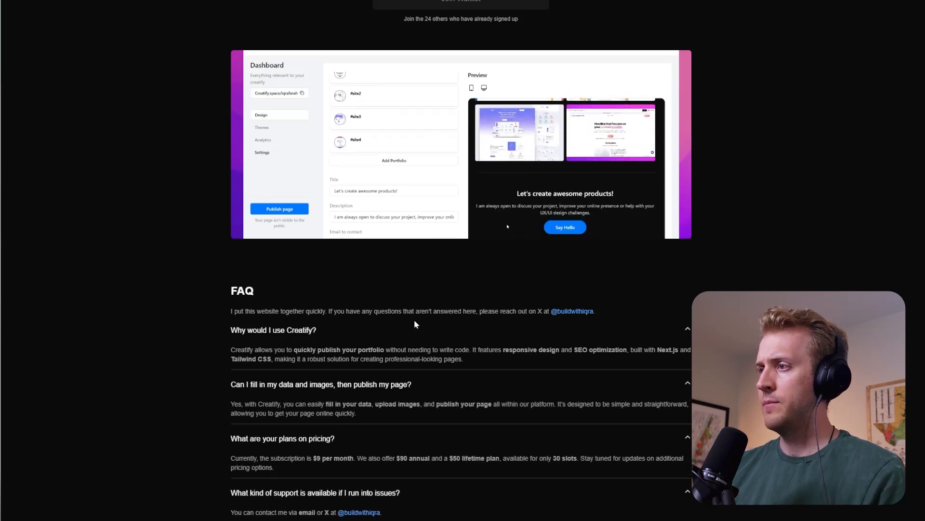
- Copy the FAQ answer to "Why would I use Creatify?" into the outline notes below the headline
scroll(357, 289, "down", 2)
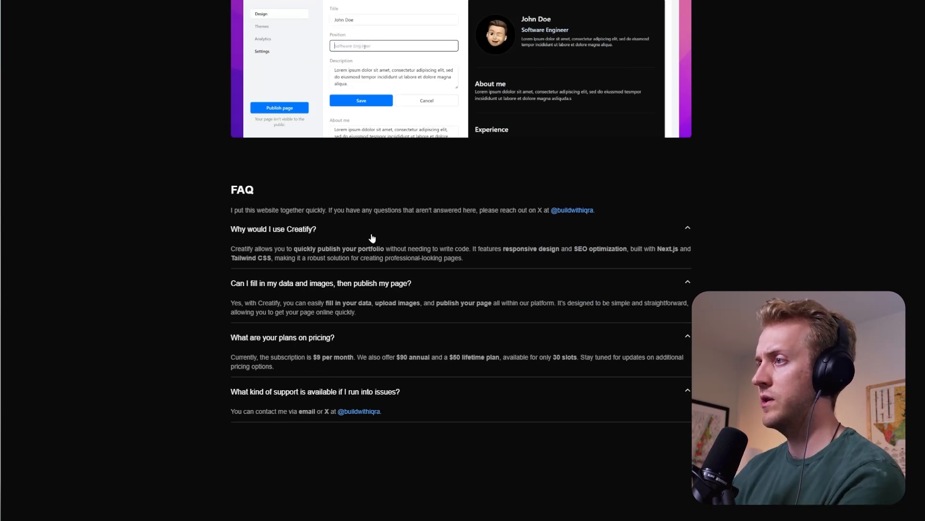
left_click_drag(370, 248, 435, 249)
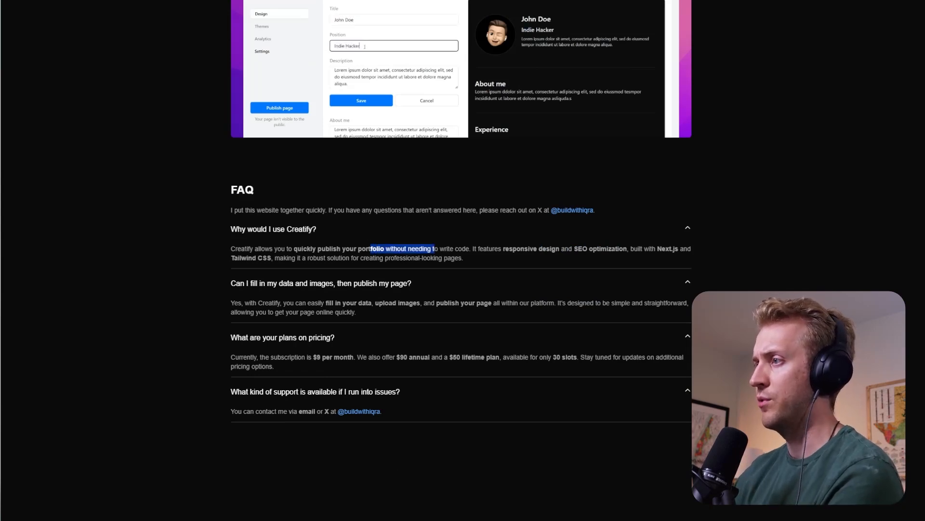
left_click(475, 256)
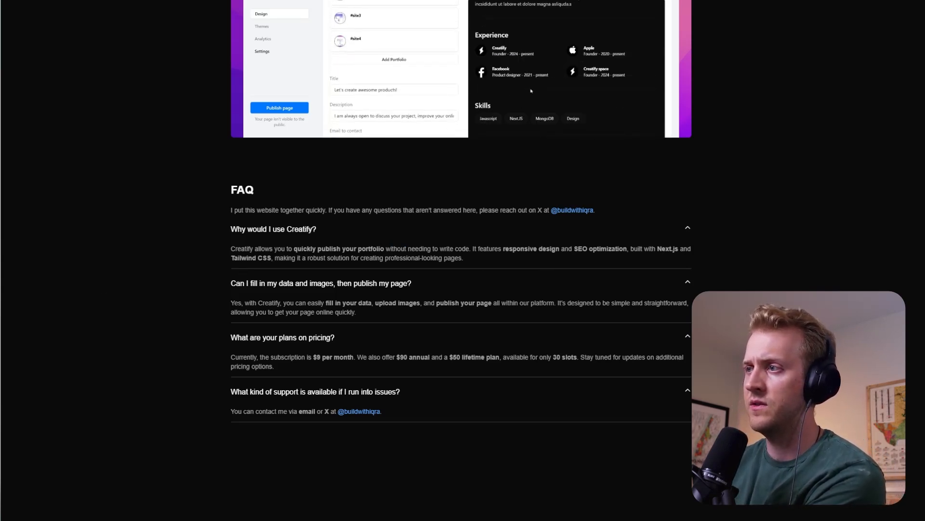
left_click_drag(313, 258, 229, 252)
left_click(488, 258)
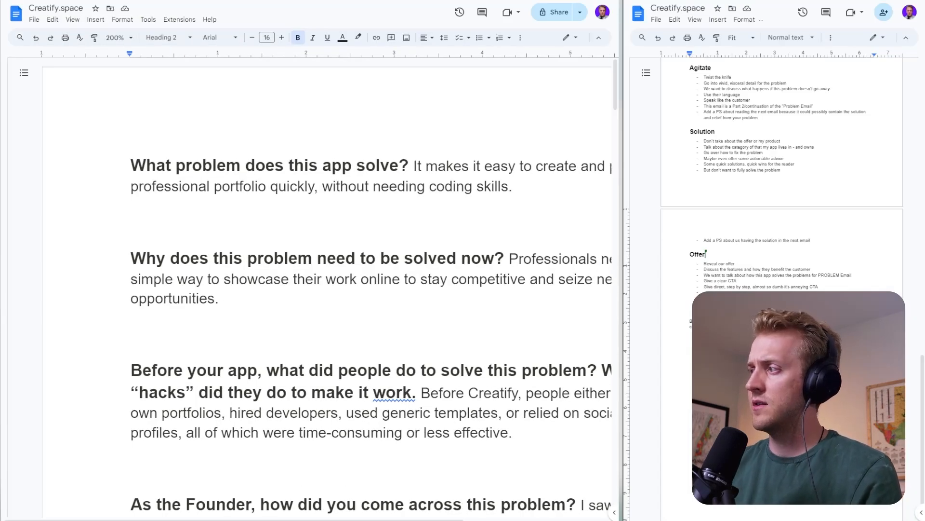
key("ctrl+v")
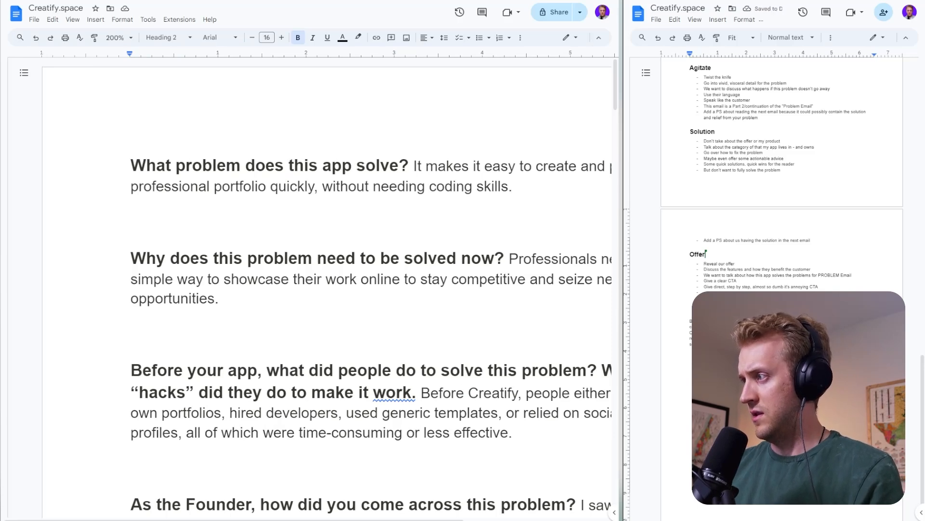
key("shift+Up")
key("BackSpace")
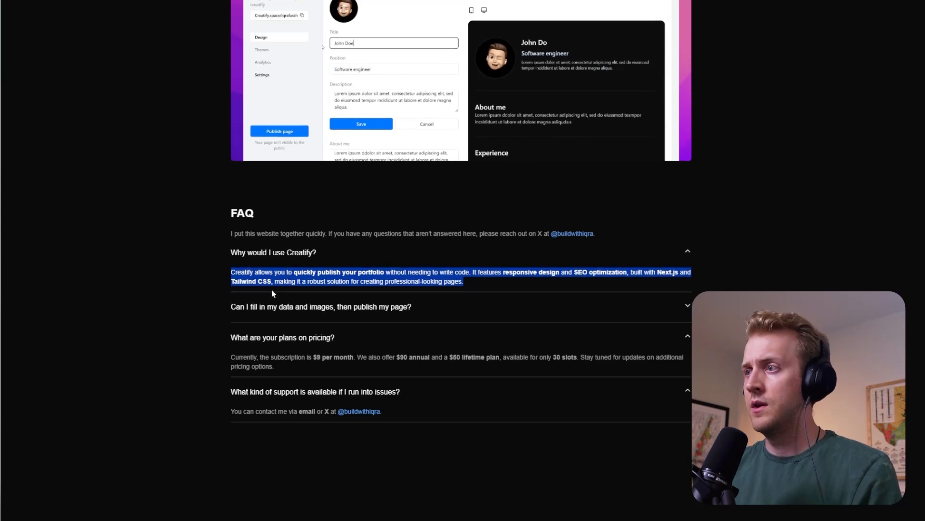
- Copy the FAQ answer to "Can I fill in my data and images, then publish my page?" into the outline notes
scroll(261, 310, "up", 1)
left_click(260, 309)
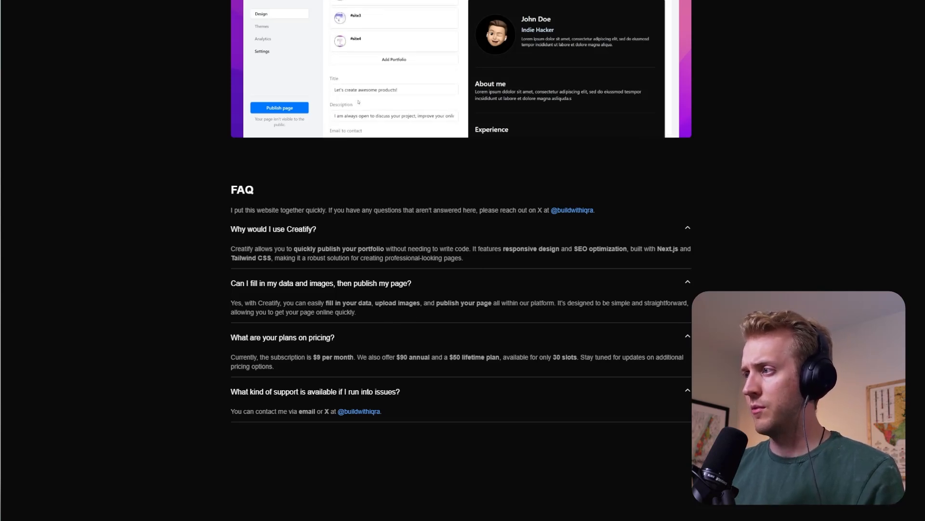
left_click_drag(590, 302, 622, 303)
left_click(643, 313)
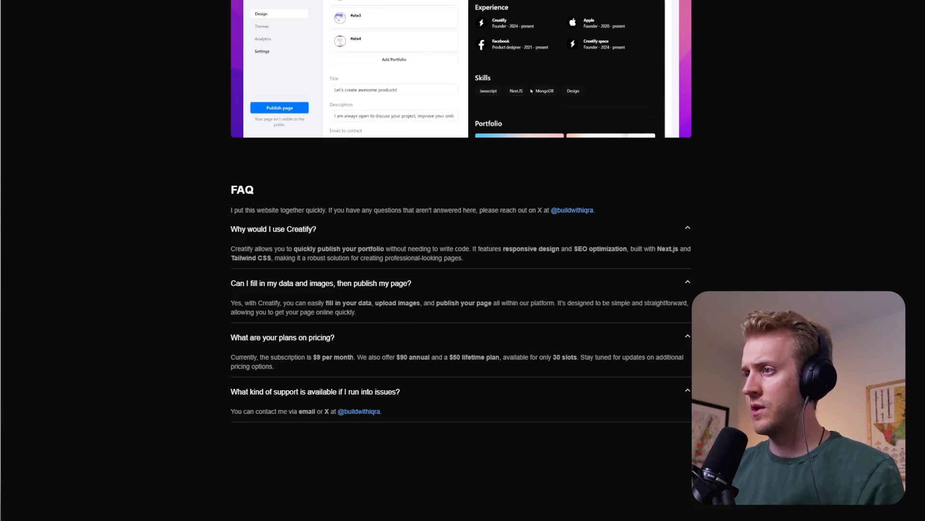
left_click_drag(372, 317, 232, 308)
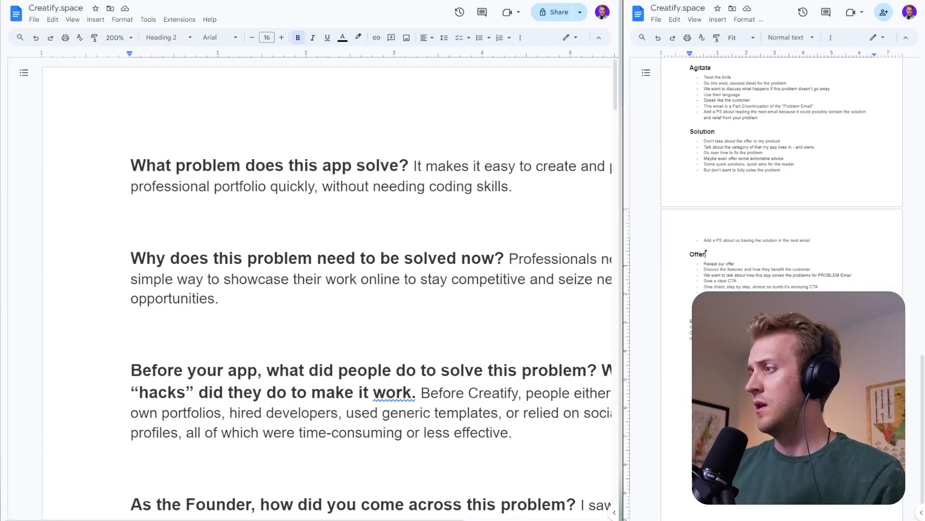
key("ctrl+v")
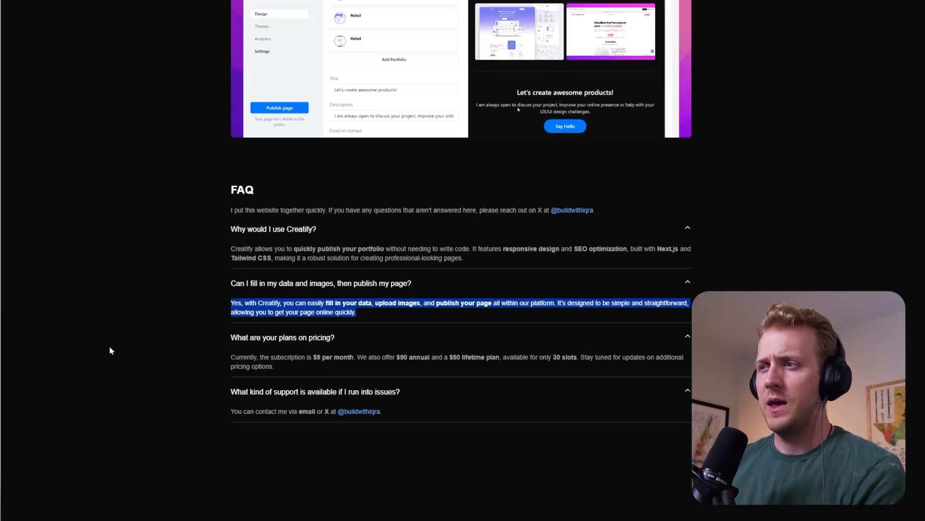
- Copy the FAQ answer about pricing plans, including the monthly, annual and lifetime options, into the outline notes
left_click_drag(274, 366, 231, 357)
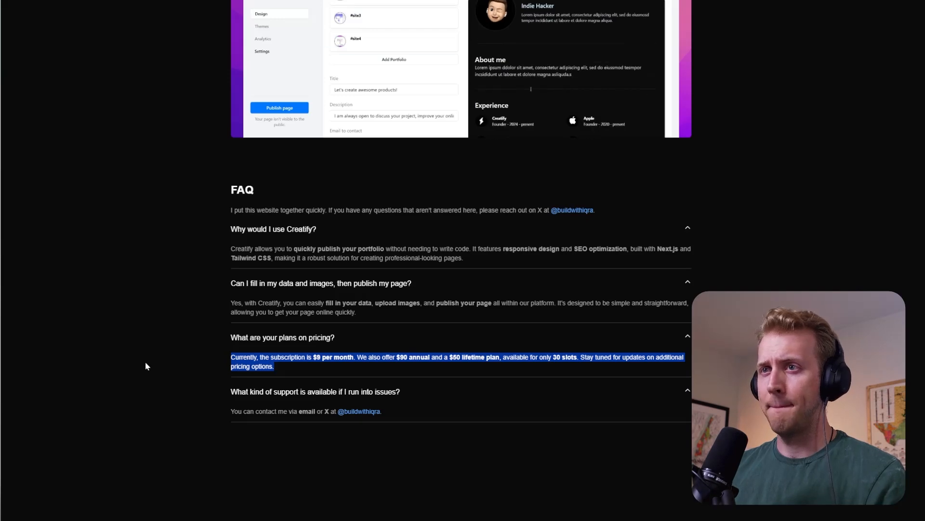
left_click(212, 393)
scroll(227, 395, "up", 6)
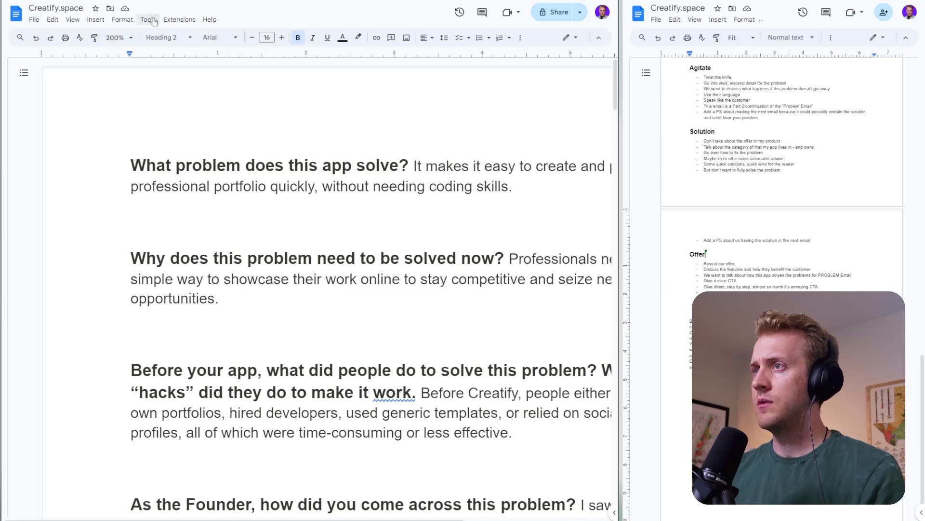
- Copy "simple way to showcase their work online to stay competitive and seize new opportunities" from the questionnaire into the outline notes
left_click(118, 37)
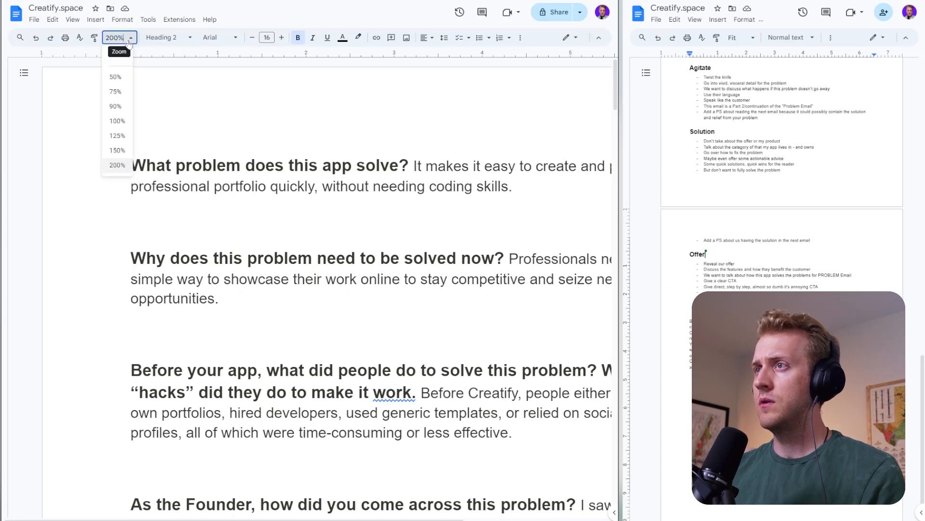
left_click(116, 149)
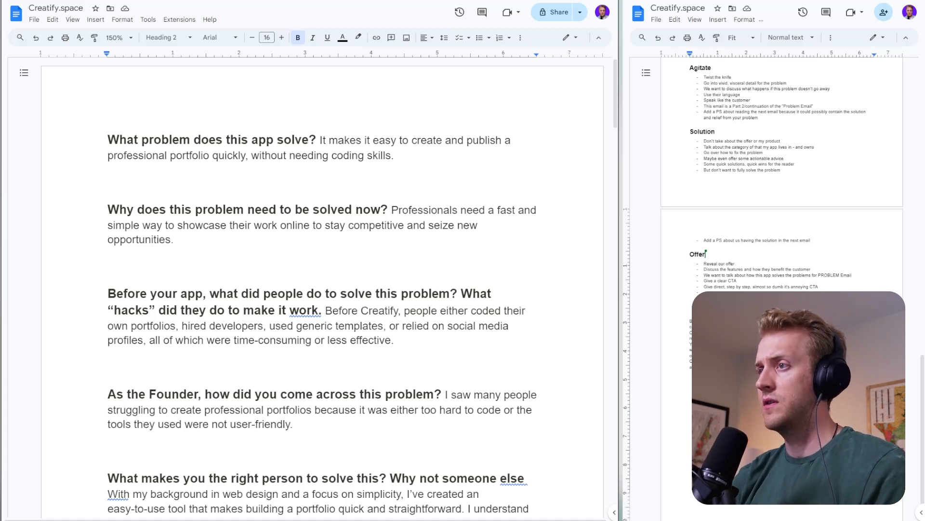
triple_click(289, 225)
key("ctrl+c")
key("alt+Tab")
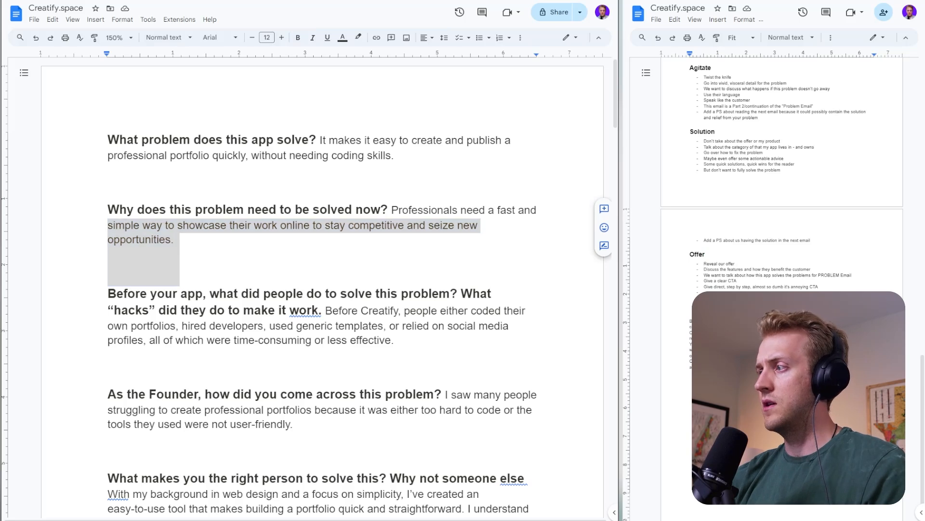
key("ctrl+v")
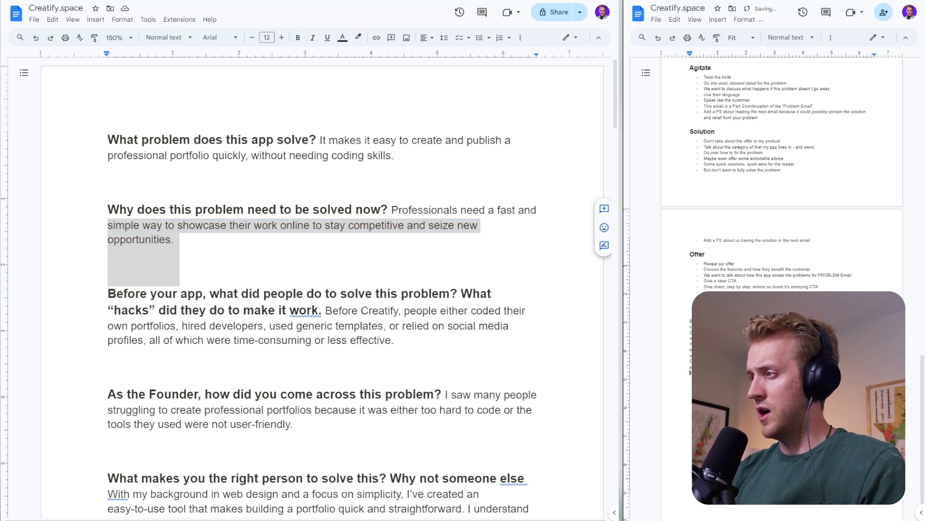
left_click(174, 240)
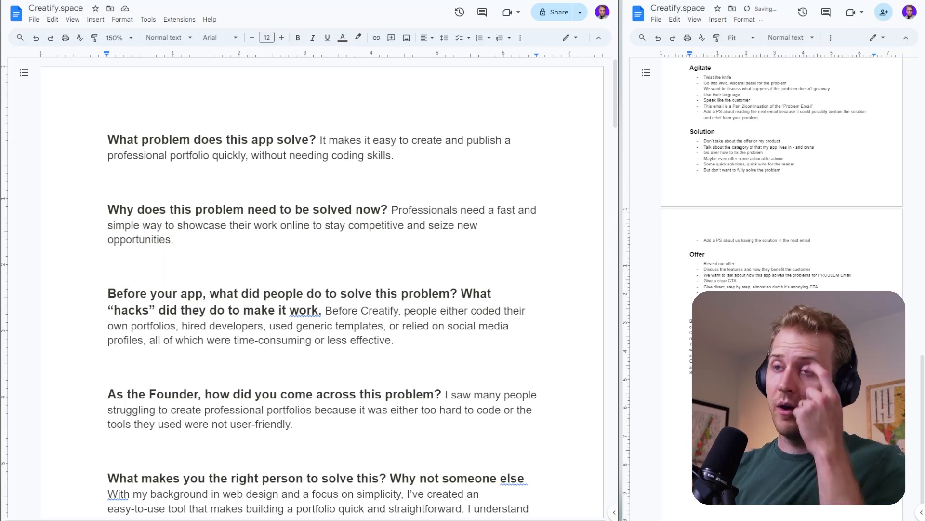
- Copy the questionnaire text from "used generic templates, or relied on social media profiles" through "time-consuming or less effective" into the outline notes
scroll(322, 289, "down", 2)
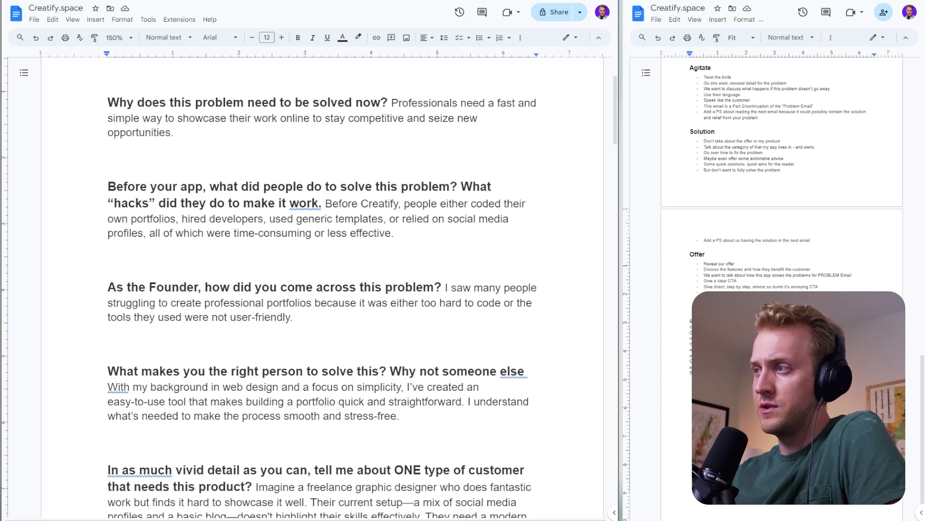
left_click_drag(287, 219, 363, 219)
left_click(417, 218)
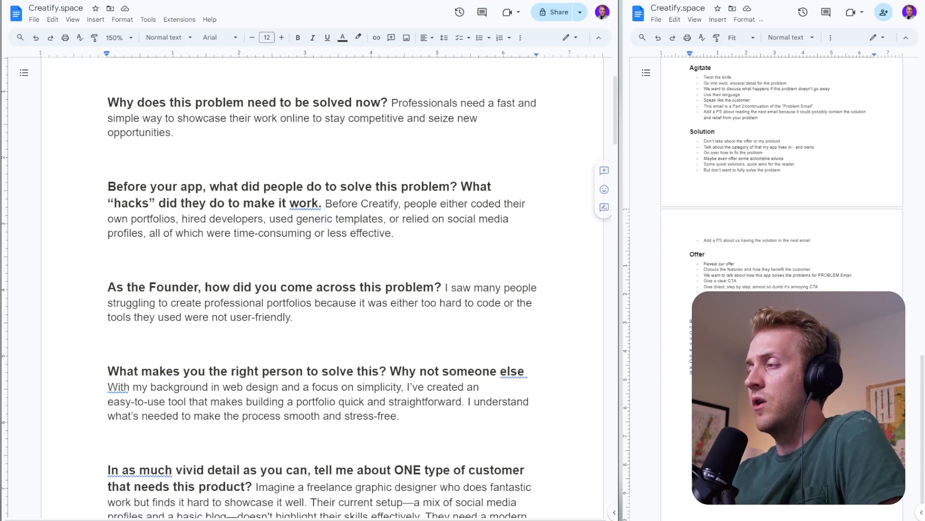
left_click_drag(147, 234, 394, 233)
left_click(394, 234)
double_click(398, 233)
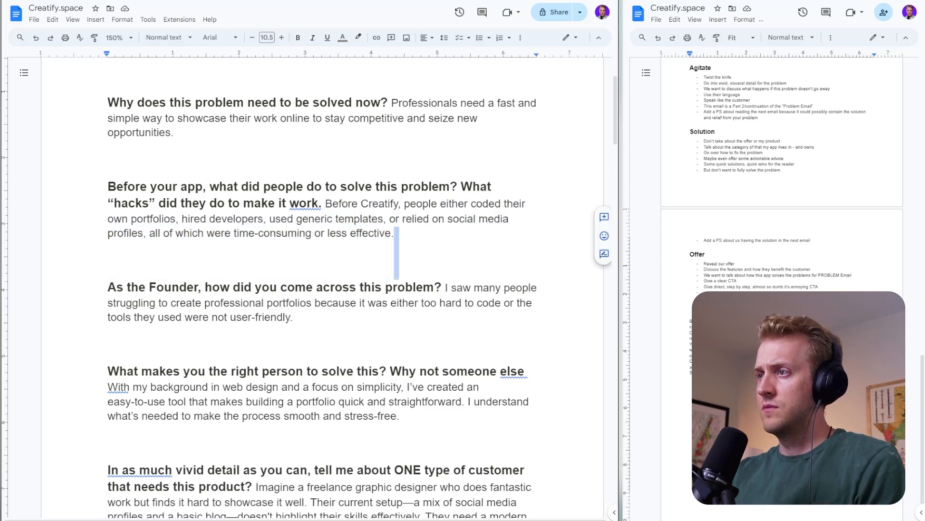
left_click(457, 187)
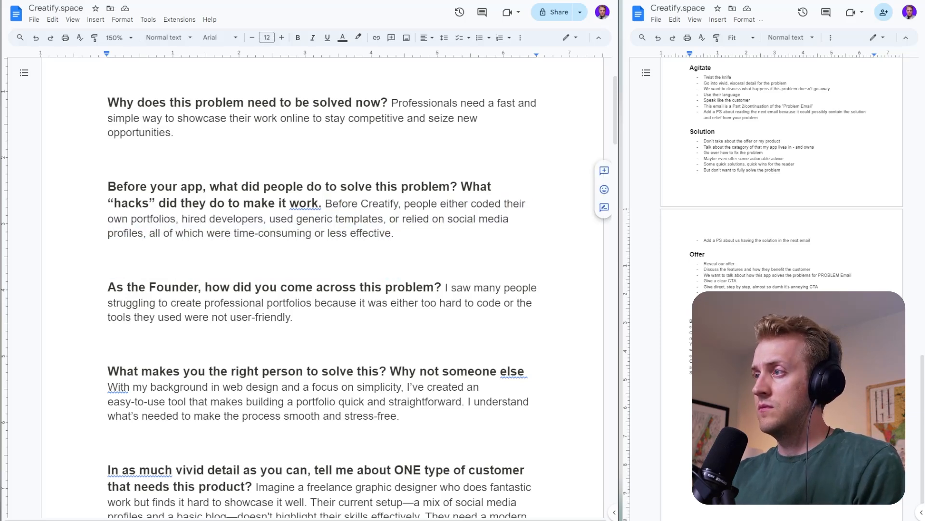
left_click(200, 219)
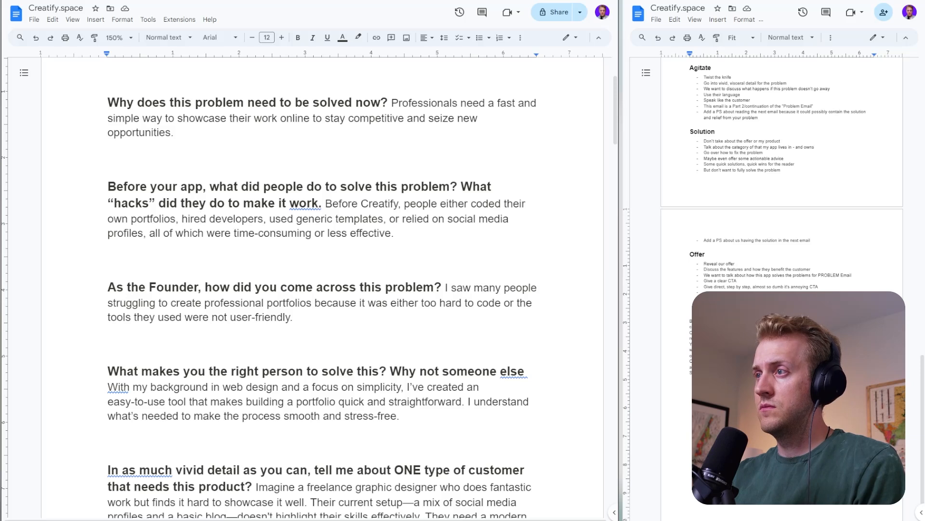
left_click_drag(269, 219, 395, 255)
key("ctrl+c")
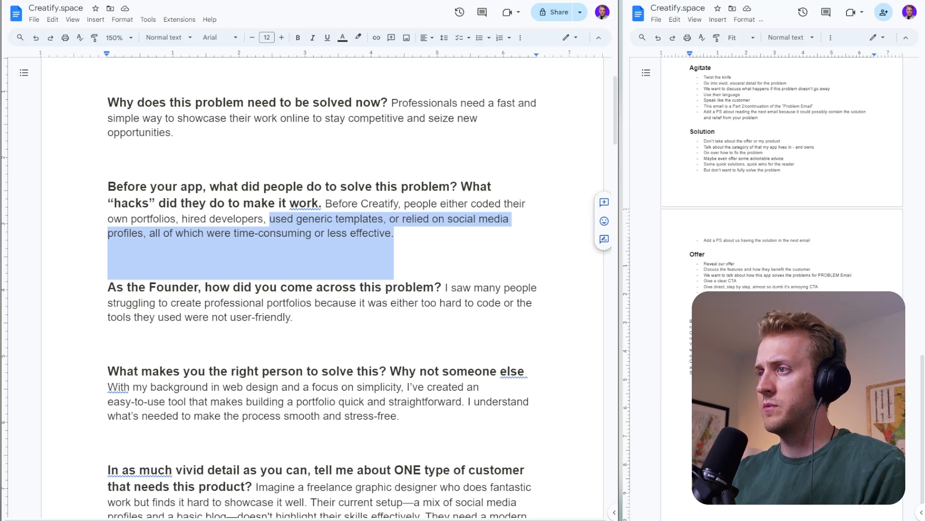
double_click(714, 379)
key("ctrl+v")
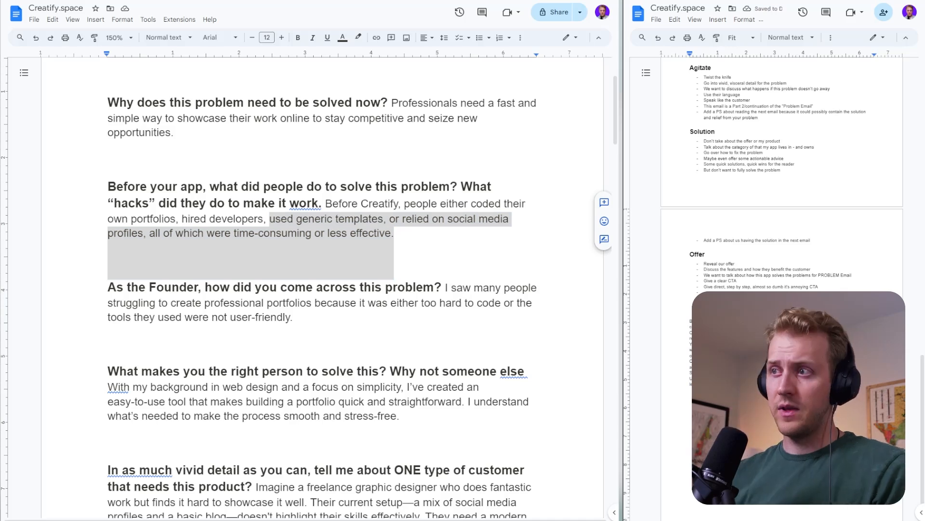
- Read the questionnaire answer on how the founder came across the problem, focusing on why creating portfolios was a struggle
left_click(139, 287)
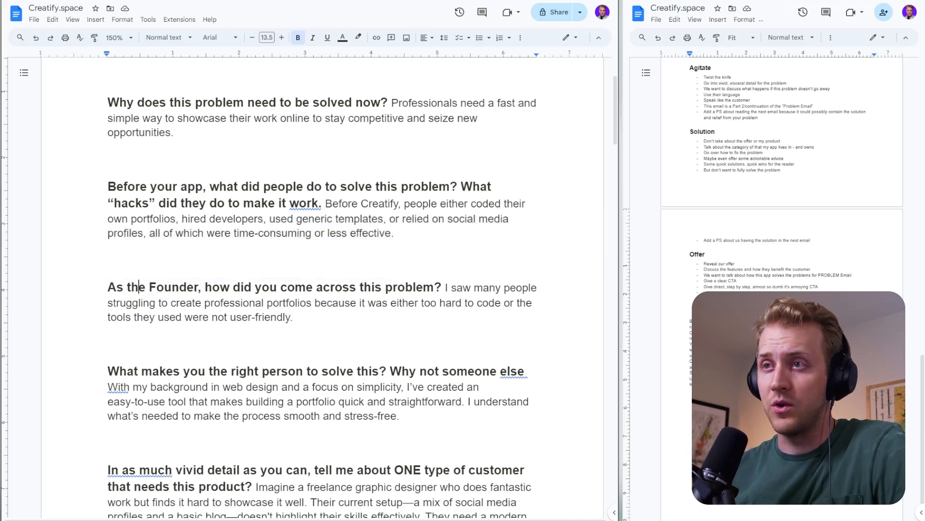
scroll(322, 289, "down", 2)
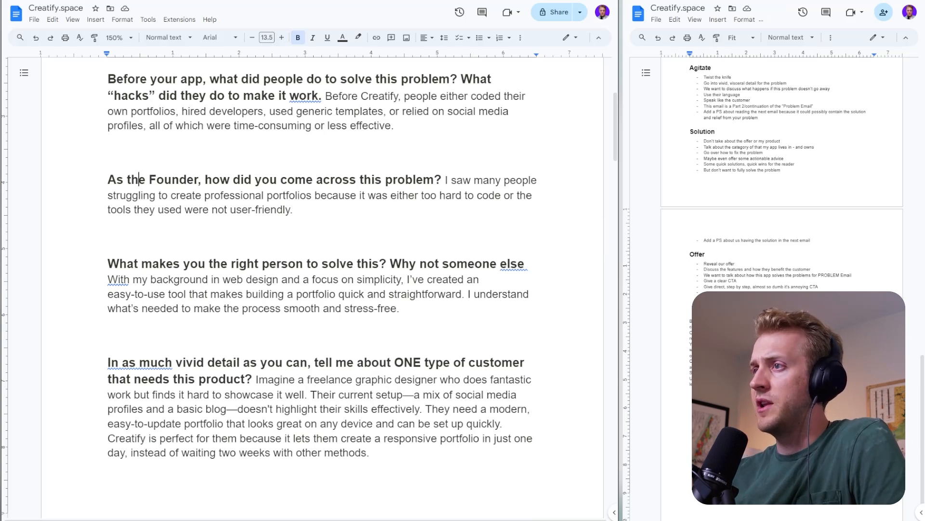
left_click_drag(171, 196, 266, 196)
left_click(391, 195)
left_click_drag(382, 195, 403, 195)
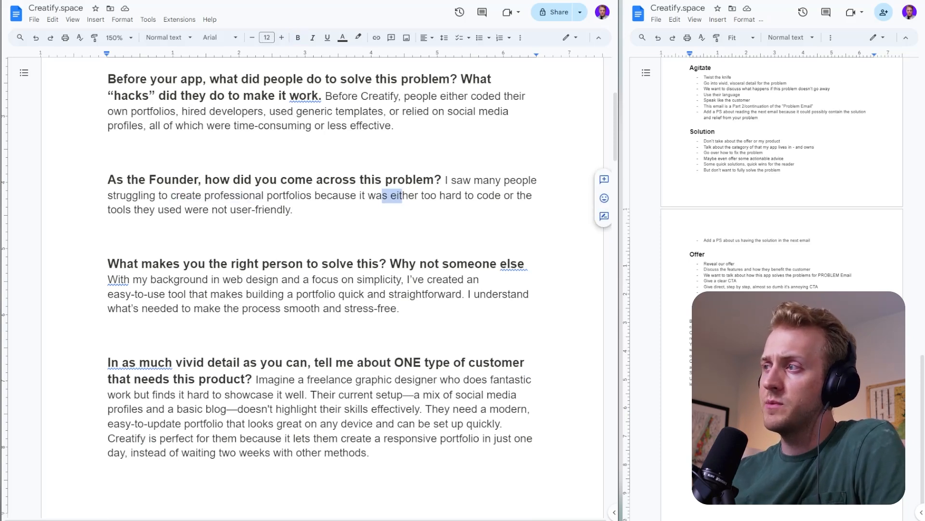
double_click(391, 214)
left_click(276, 210)
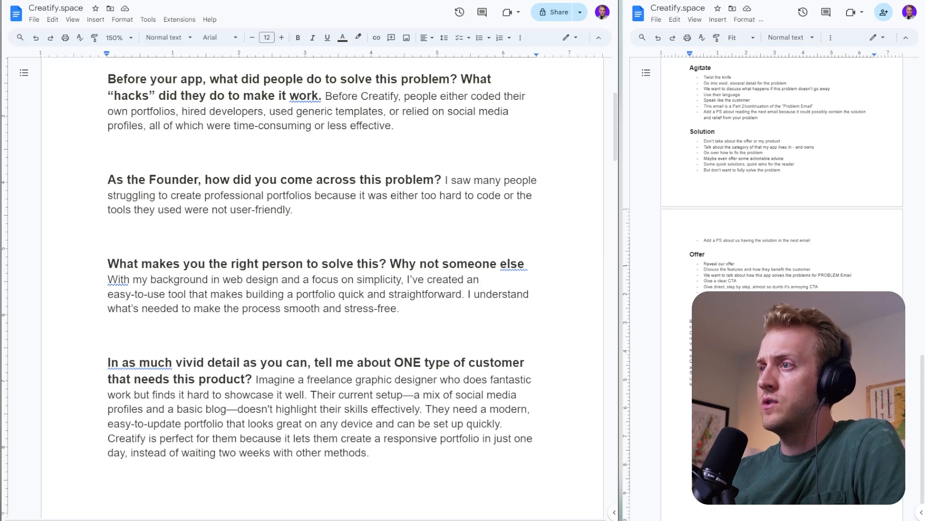
- Read the questionnaire answers on the founder being the right person to solve this and on the one type of customer who needs it
left_click_drag(143, 210, 298, 212)
left_click(295, 210)
scroll(309, 289, "down", 3)
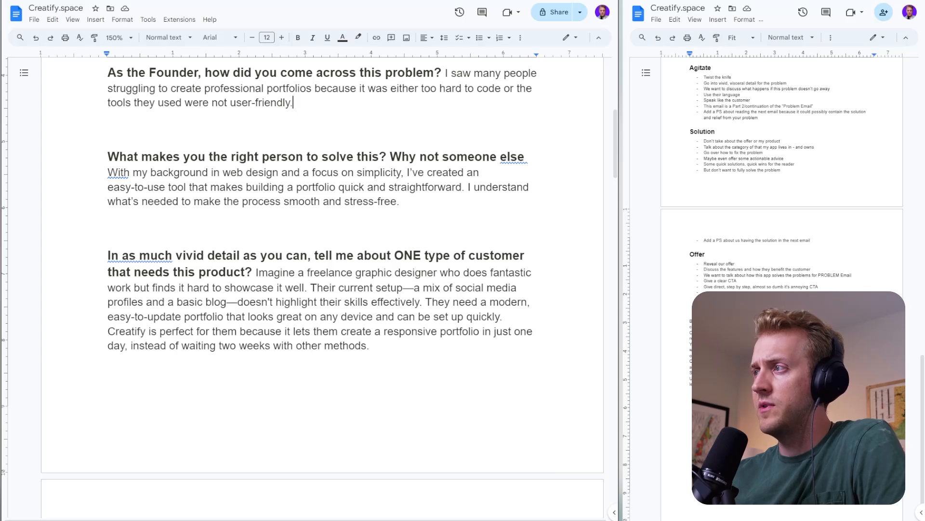
left_click_drag(233, 202, 375, 203)
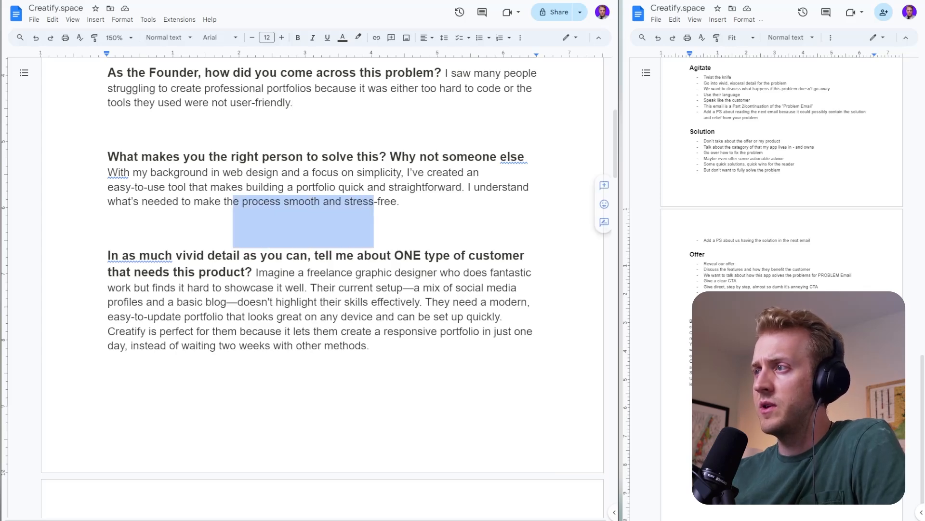
left_click(401, 202)
scroll(401, 212, "down", 4)
scroll(401, 212, "up", 2)
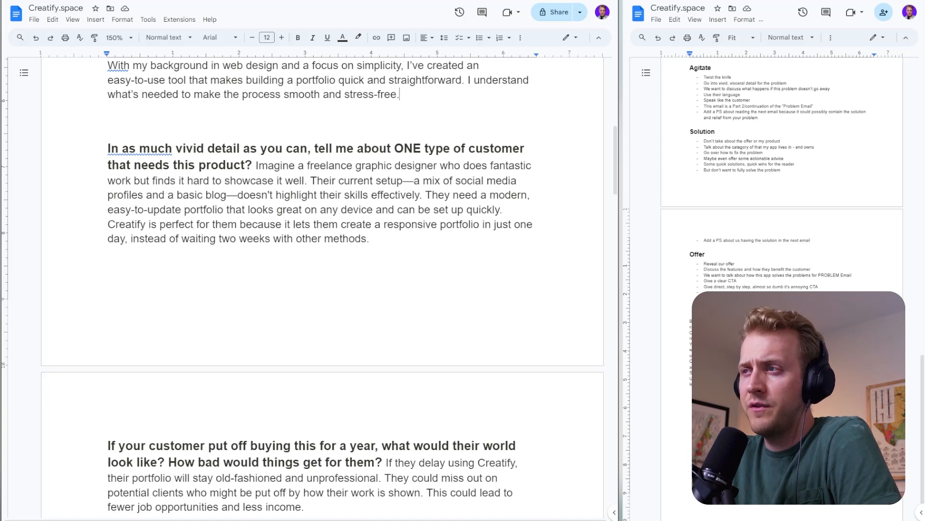
left_click_drag(322, 195, 368, 195)
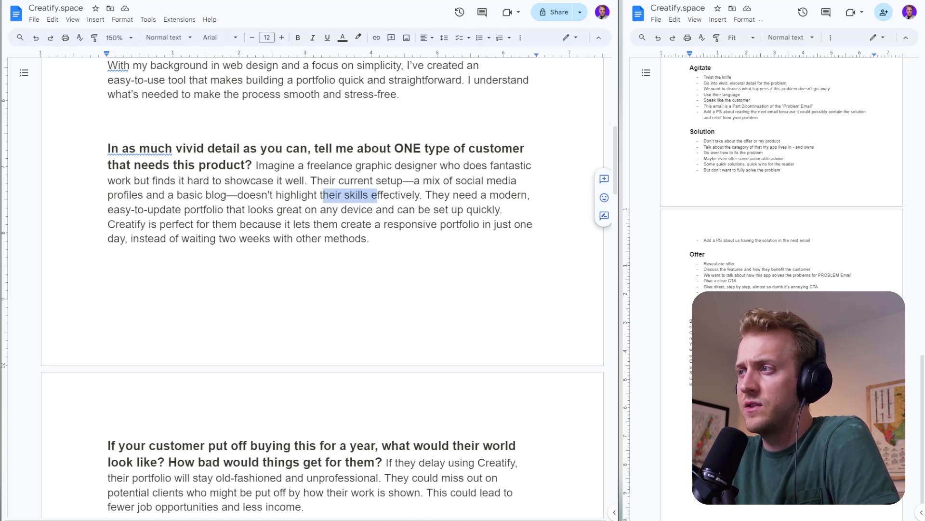
left_click(439, 194)
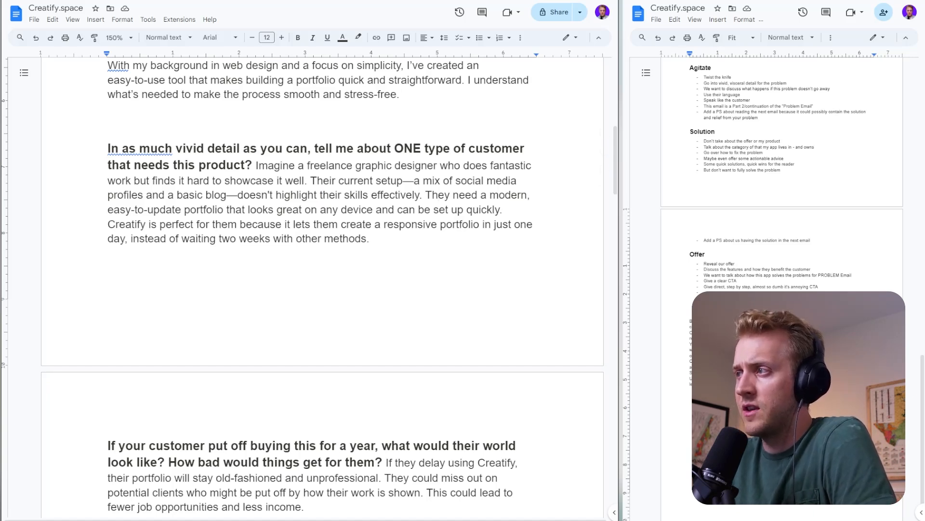
left_click_drag(107, 224, 191, 224)
left_click(246, 224)
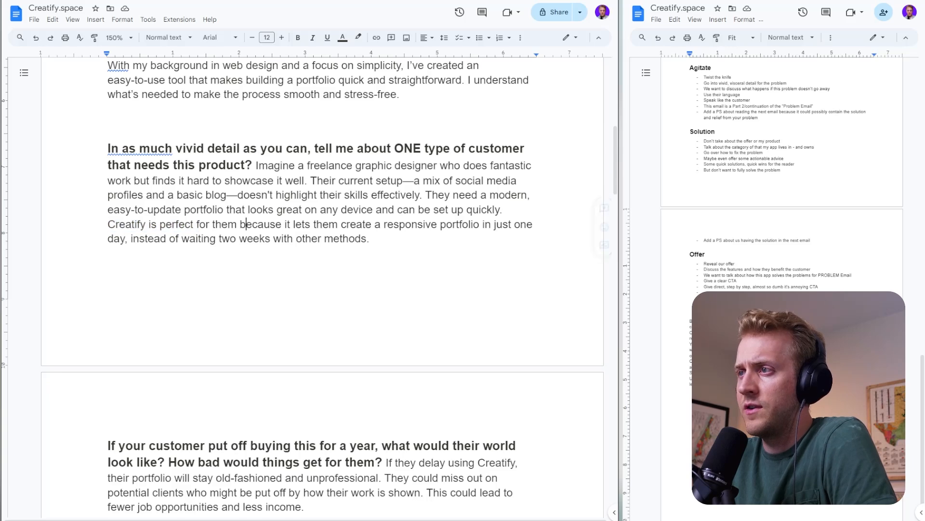
scroll(322, 285, "down", 2)
scroll(322, 284, "up", 2)
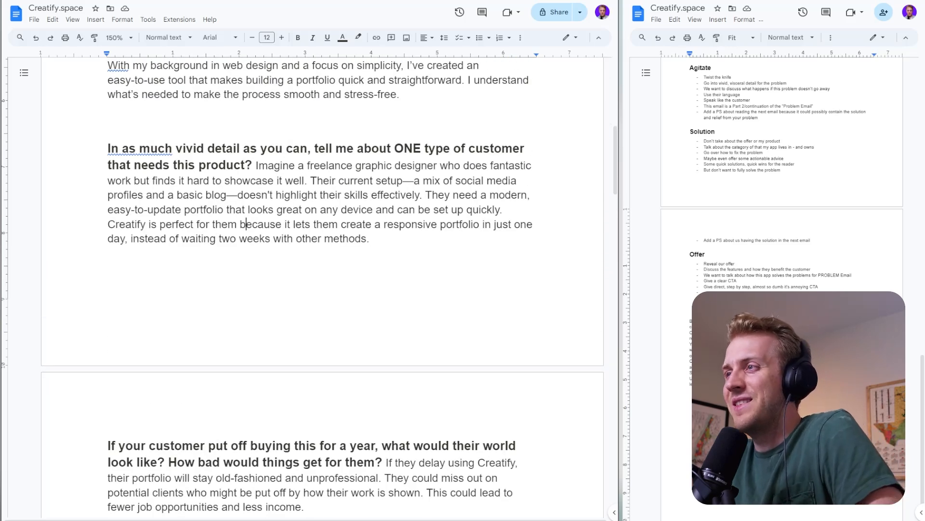
- Copy "a mix of social media profiles and a basic blog—doesn't highlight their skills effectively" from the questionnaire into the outline notes
double_click(713, 390)
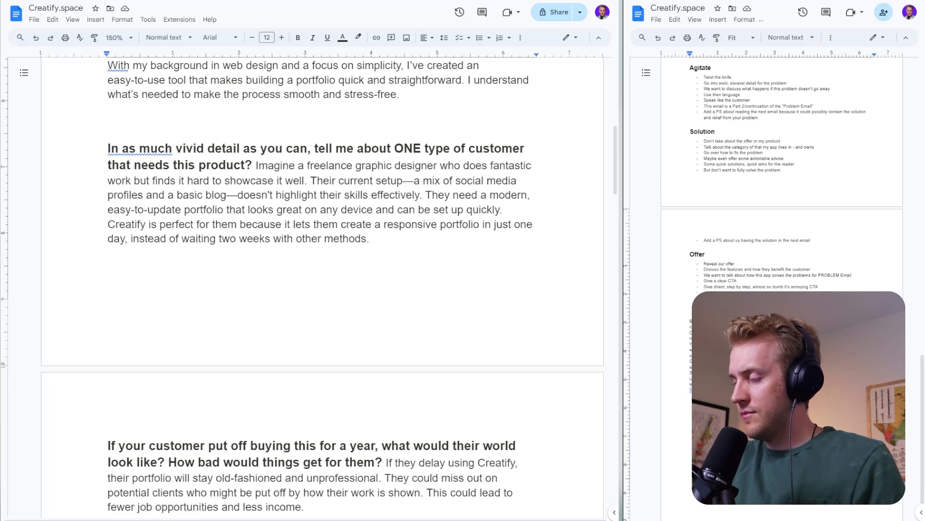
key("Return")
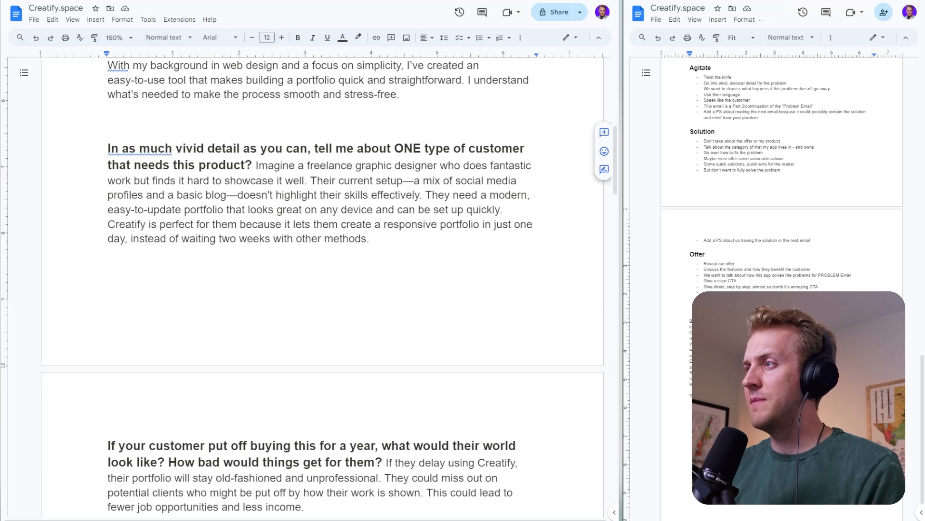
left_click_drag(413, 180, 420, 195)
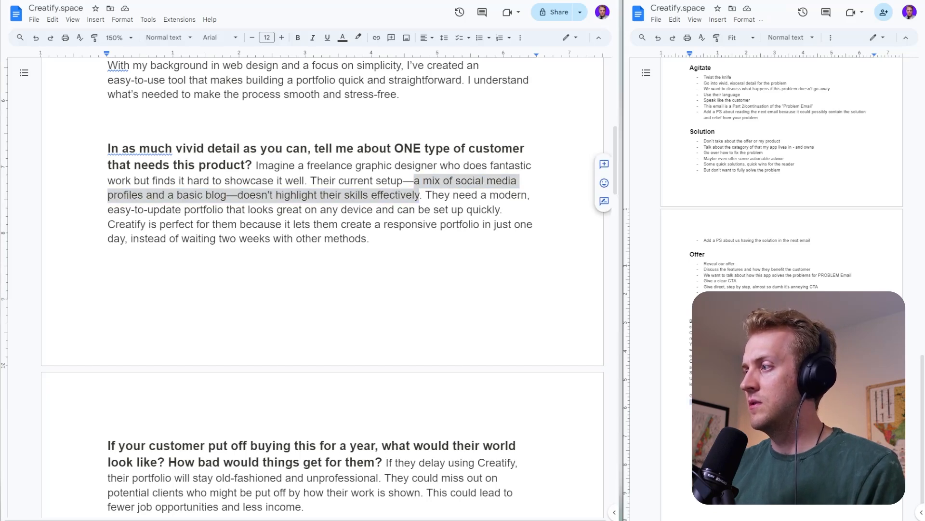
type("a mix of social media profiles and a basic blog—doesn't highlight their skills effectively")
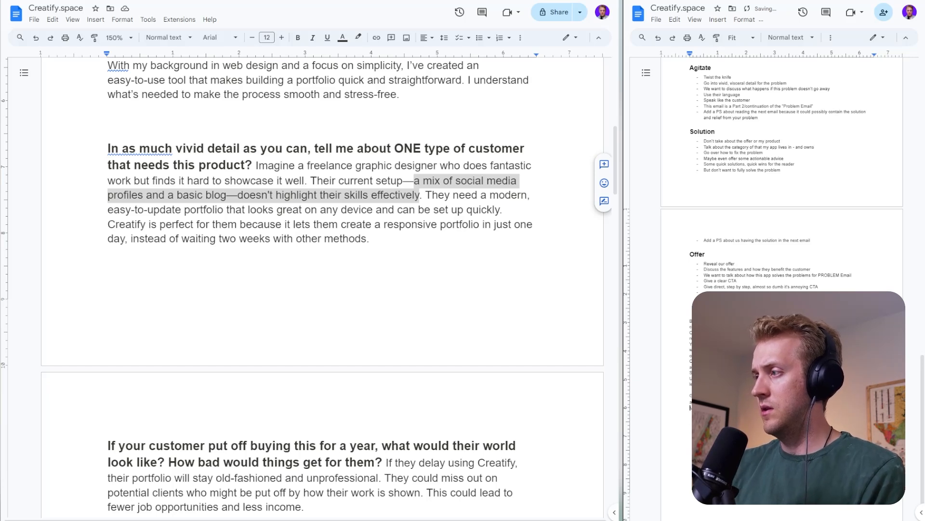
- Add further note lines of your own below the copied text in the outline and reveal its remaining formatting options
left_click(690, 430)
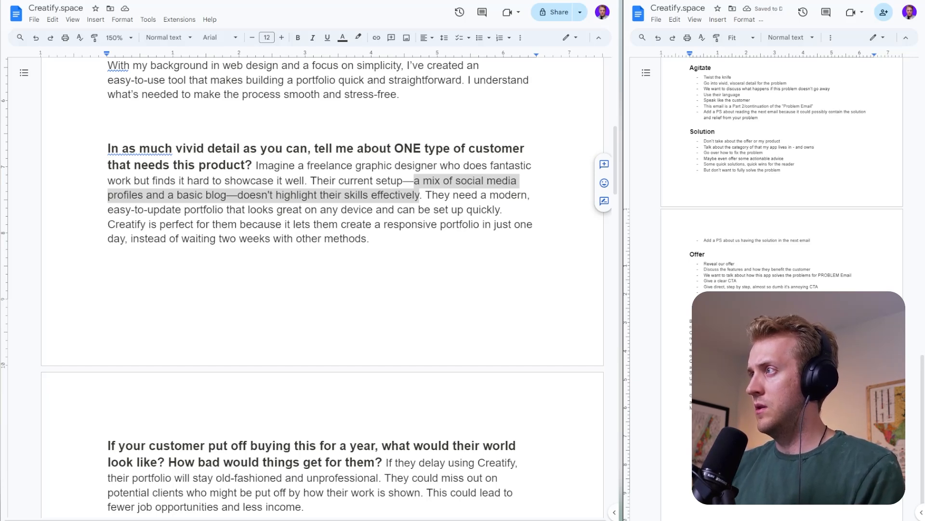
type("M")
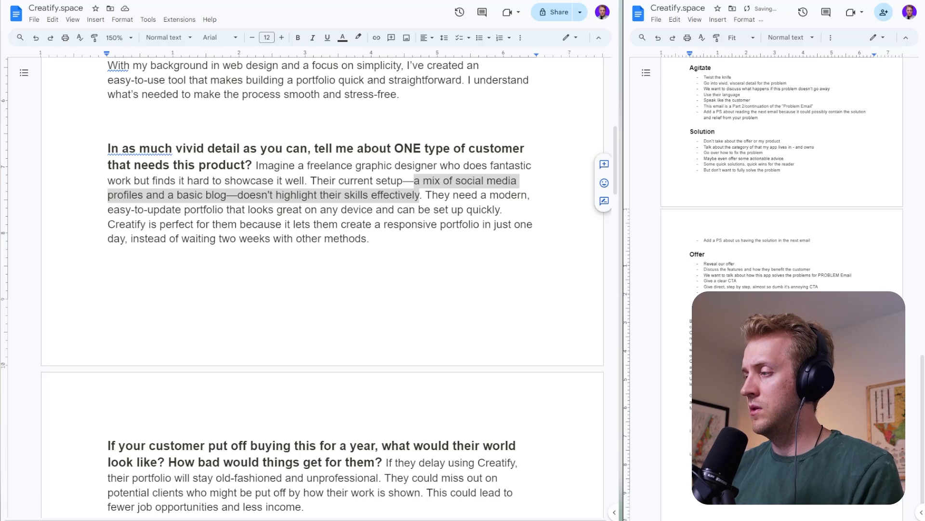
left_click(831, 38)
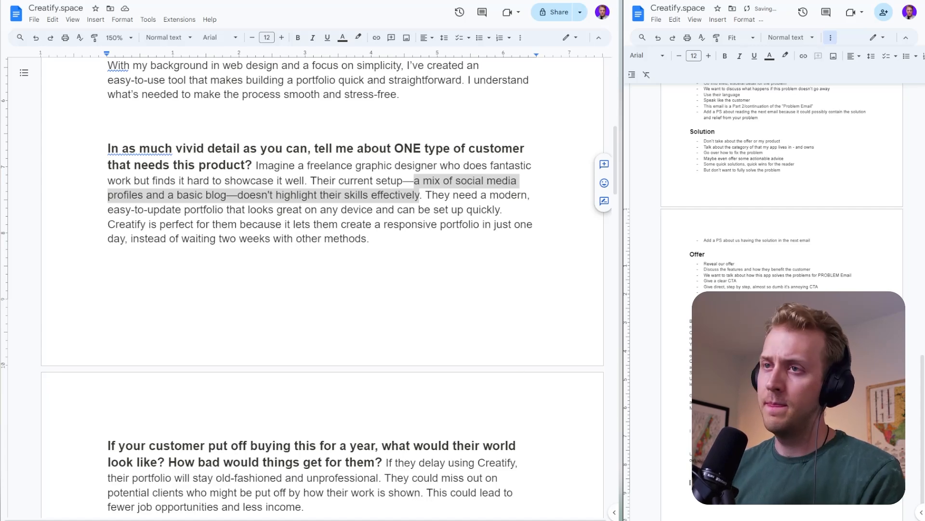
- Copy "fewer job opportunities and less income." from the answer about putting off buying for a year into the outline notes
left_click(236, 209)
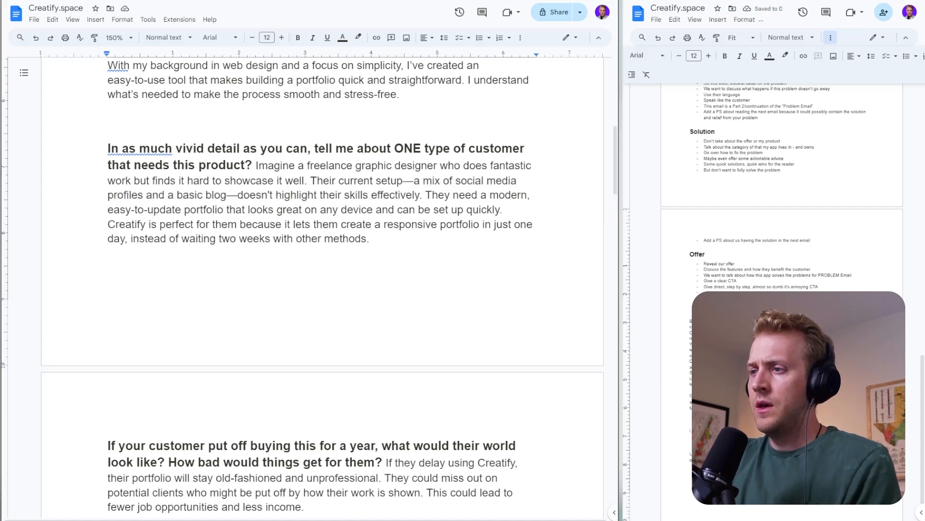
scroll(322, 289, "down", 2)
scroll(322, 289, "down", 4)
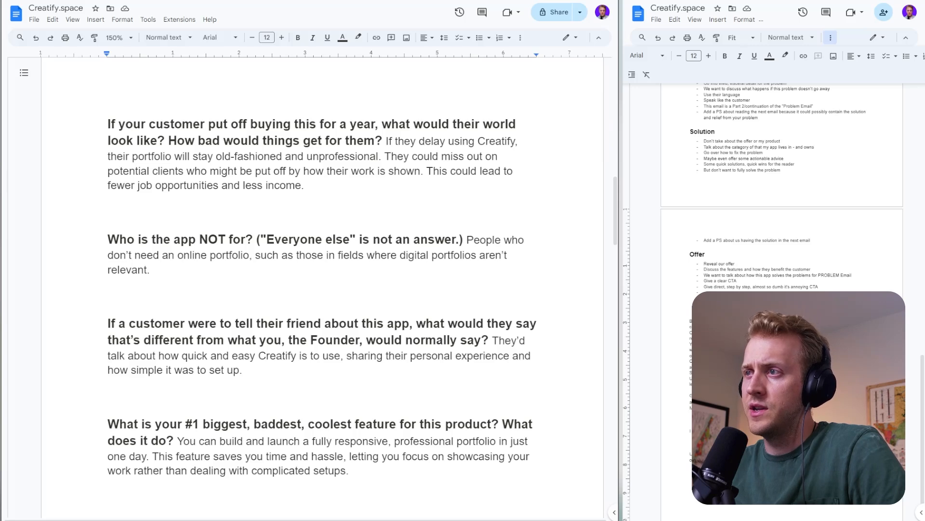
left_click_drag(254, 171, 304, 171)
left_click(359, 171)
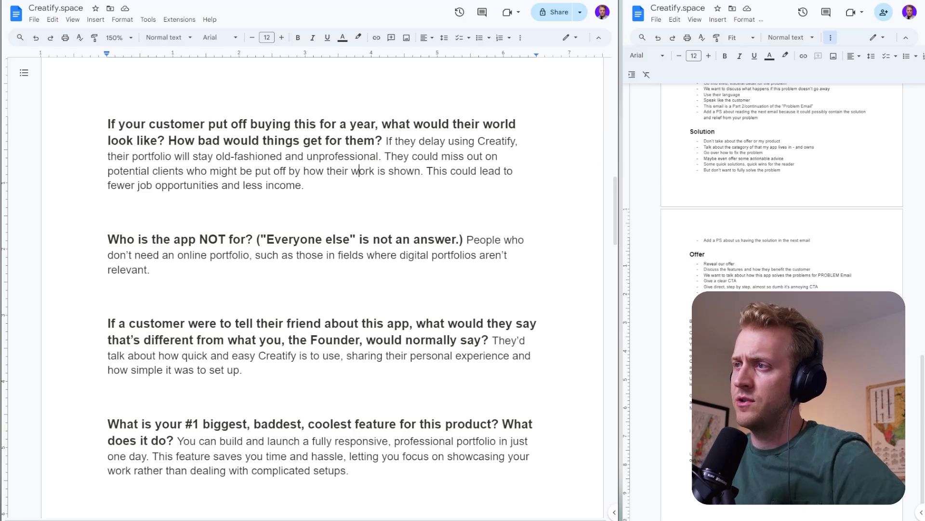
left_click_drag(307, 227, 107, 185)
key("ctrl+c")
left_click(771, 431)
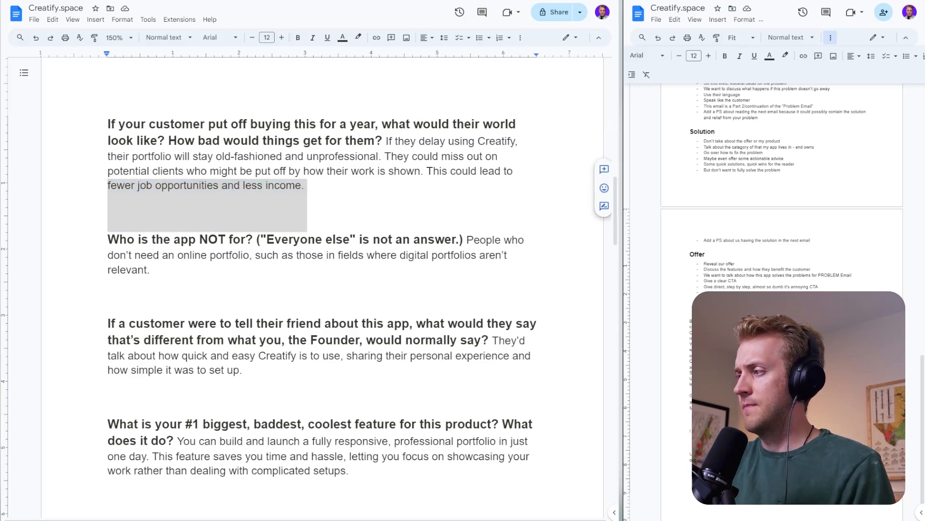
key("ctrl+v")
key("Return")
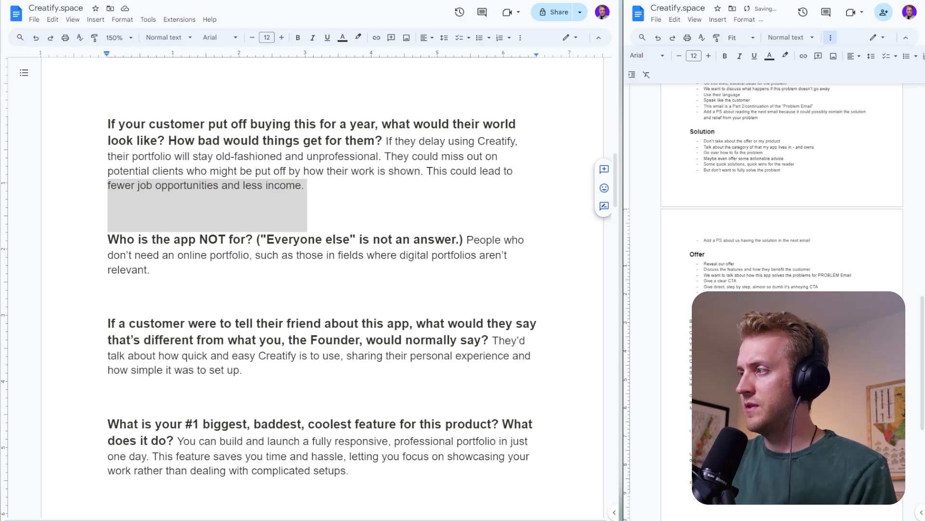
left_click(762, 298)
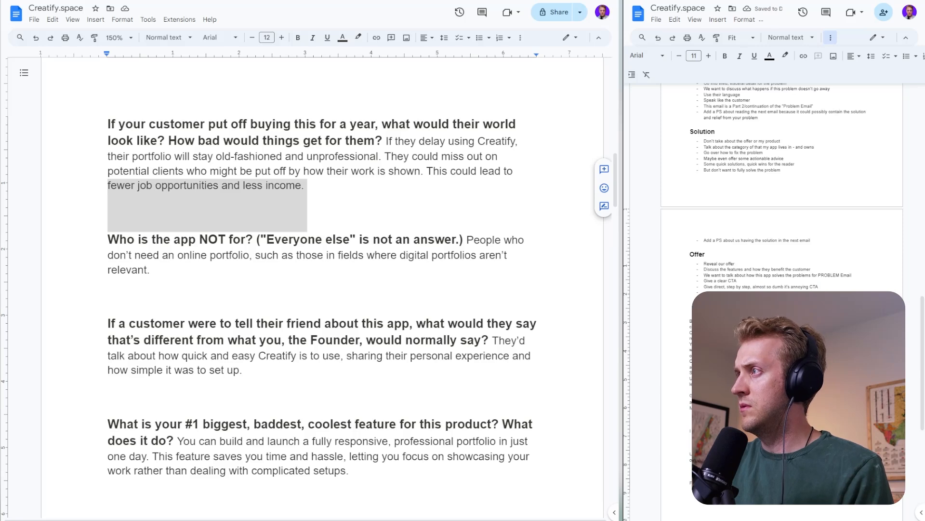
- Read the questionnaire answers on who the app is not for and what a customer would tell their friend about it
left_click(162, 186)
scroll(162, 185, "down", 2)
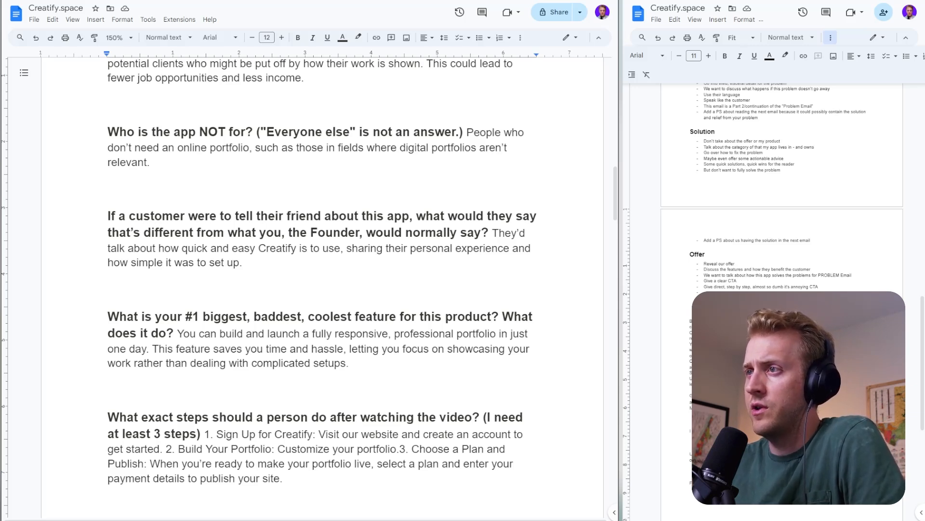
left_click(153, 147)
double_click(153, 163)
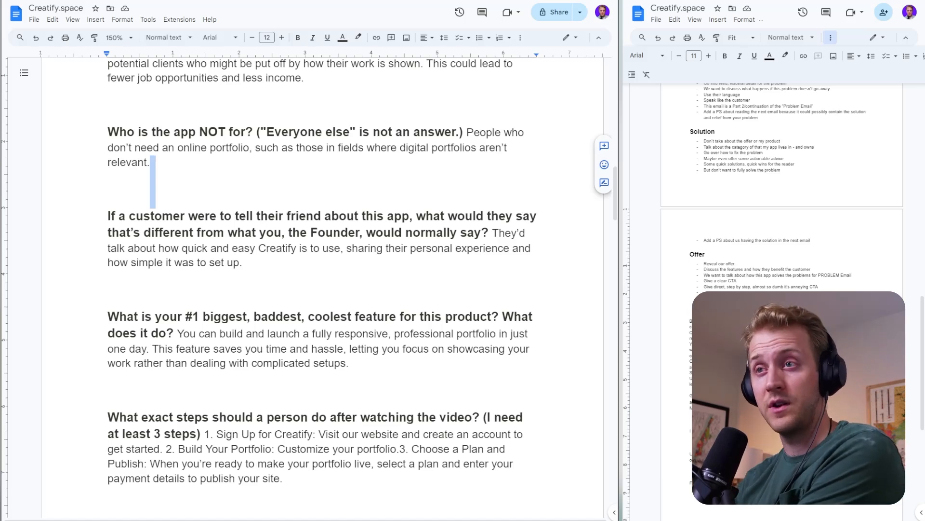
left_click(152, 163)
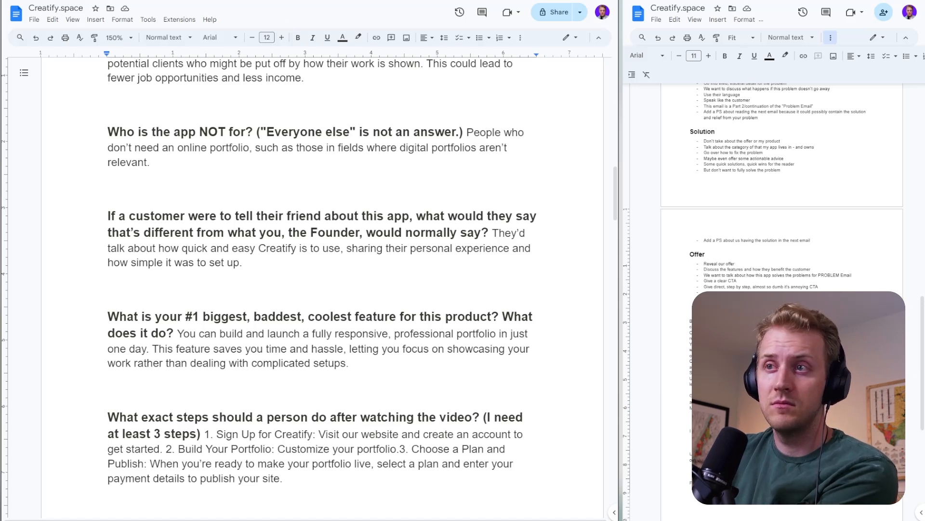
left_click(231, 233)
double_click(246, 270)
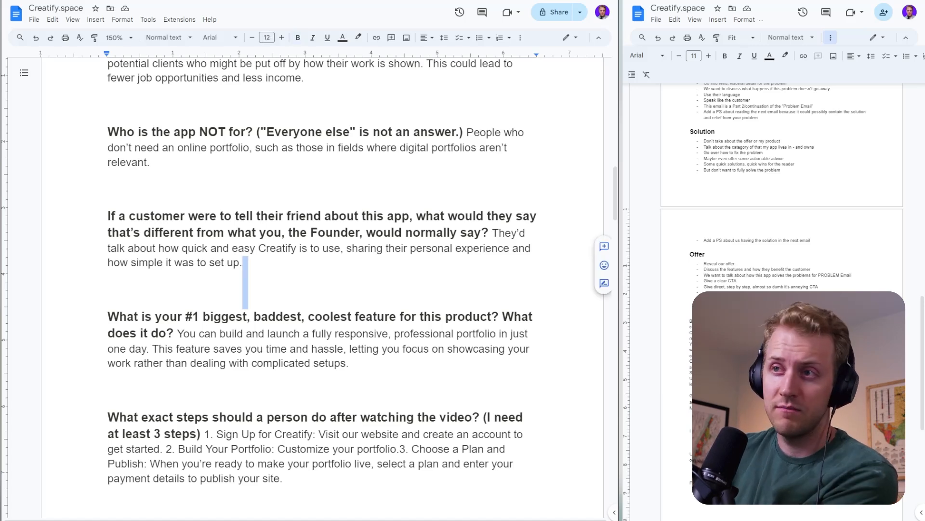
left_click(300, 233)
left_click(244, 263)
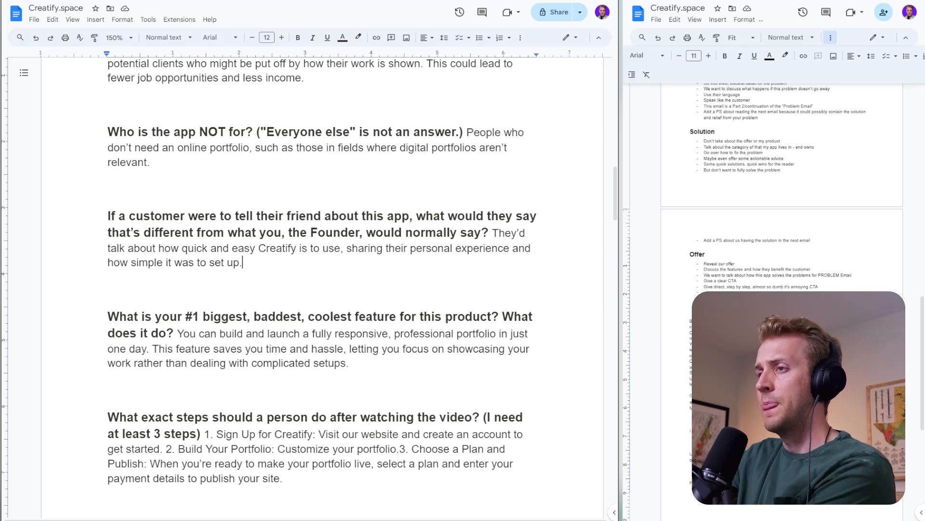
scroll(321, 270, "down", 2)
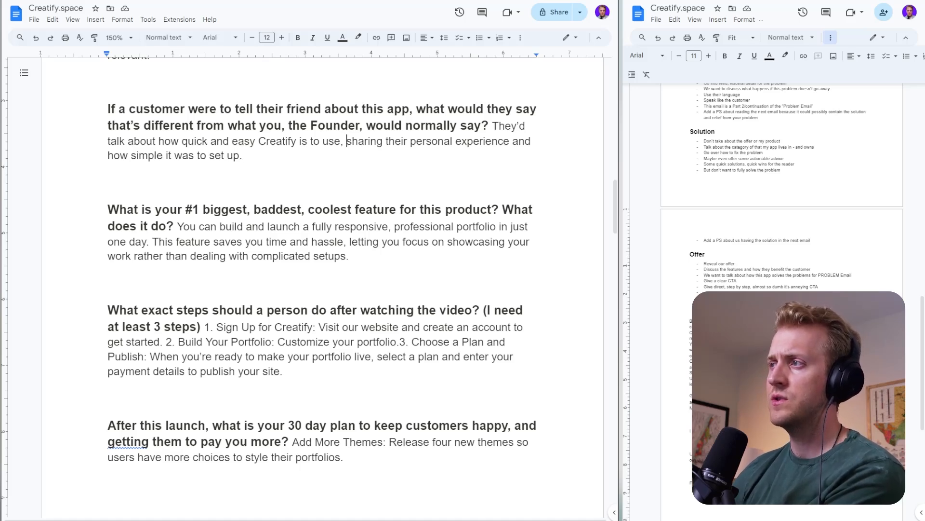
double_click(245, 157)
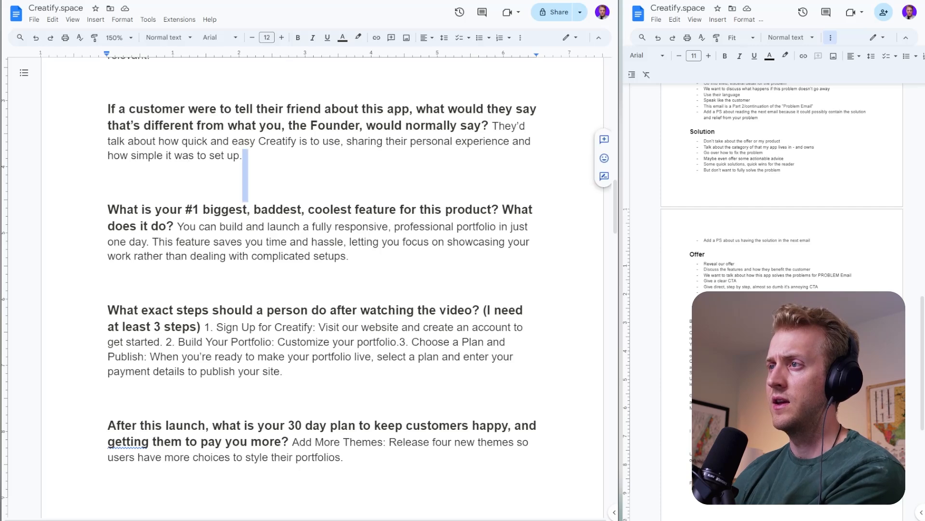
left_click(246, 157)
- Read the questionnaire answer on the product's #1 biggest feature, focusing on the time savings and avoiding complicated setups
scroll(322, 288, "down", 2)
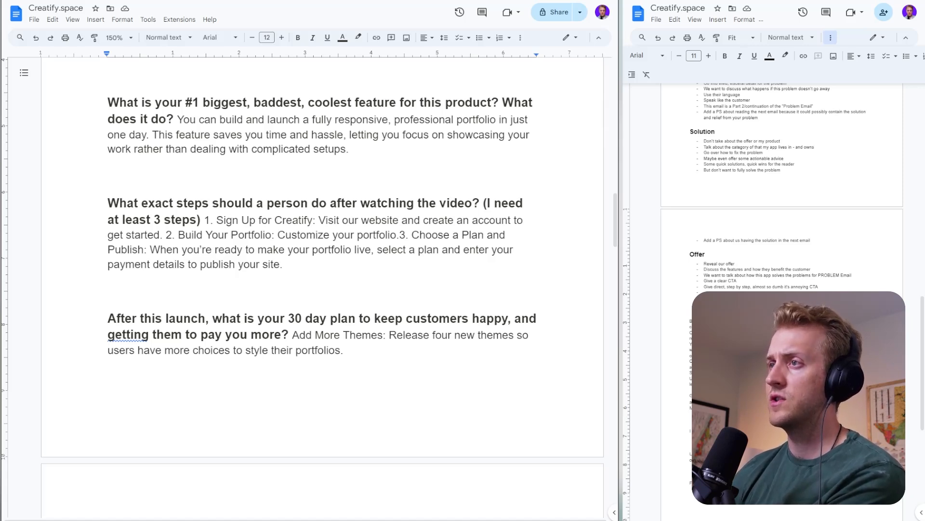
left_click_drag(159, 135, 341, 155)
double_click(352, 159)
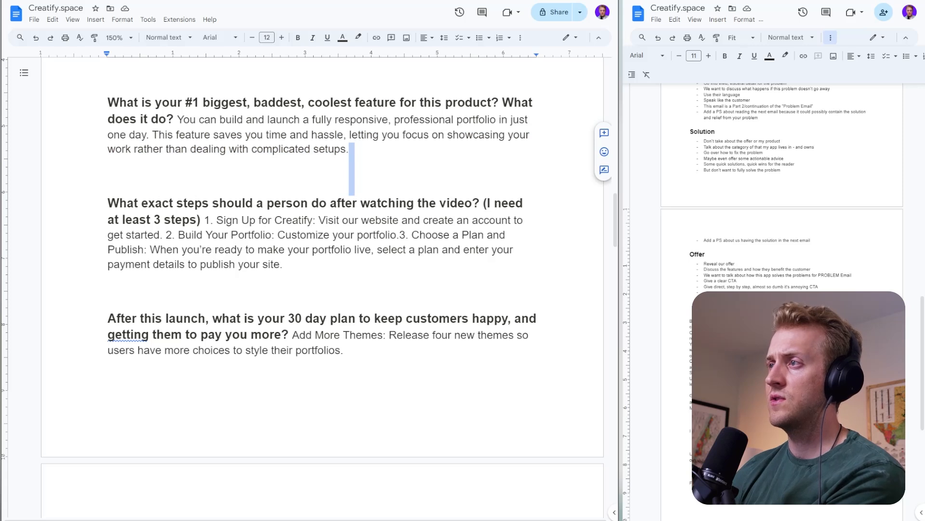
left_click(329, 135)
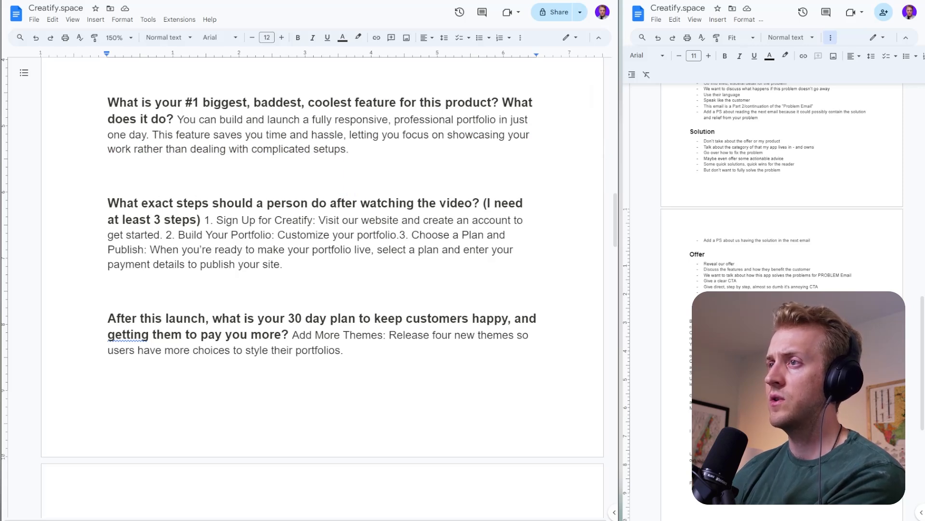
left_click_drag(175, 150, 295, 149)
left_click(314, 150)
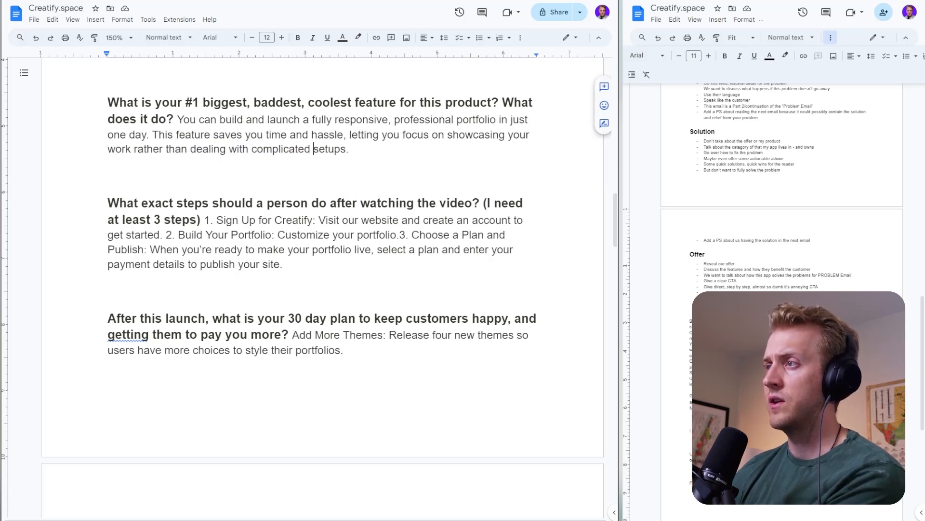
left_click(350, 150)
- Add a new note at the end of the outline notes, set apart from the copied material by a blank line
left_click(723, 482)
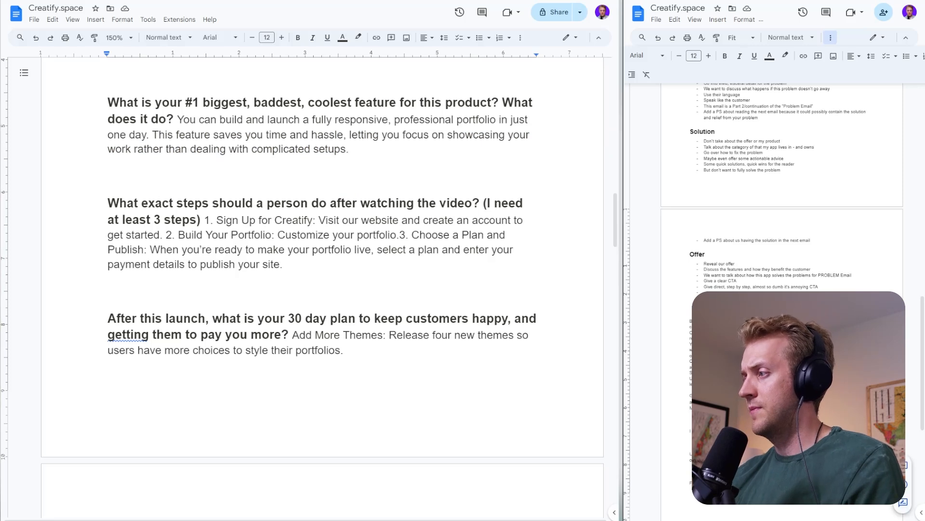
key("Return")
key("Return")
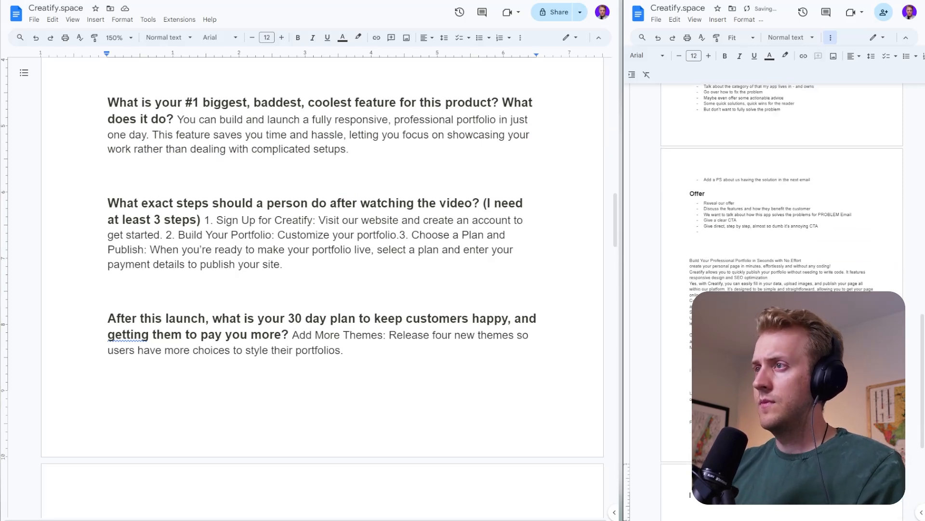
type("F")
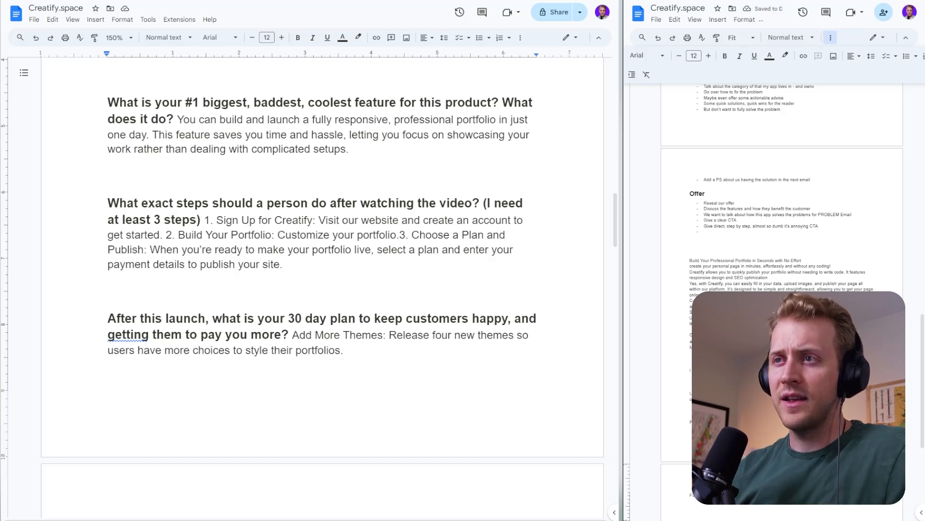
scroll(322, 290, "down", 2)
scroll(322, 289, "up", 4)
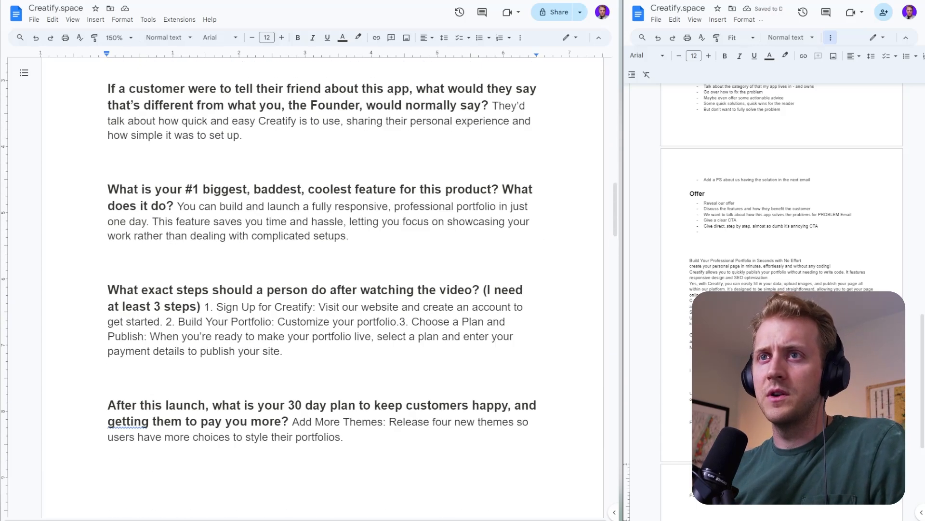
- Review the questionnaire answers from putting off buying for a year through the 30 day plan, focusing on the #1 biggest feature
scroll(322, 289, "down", 2)
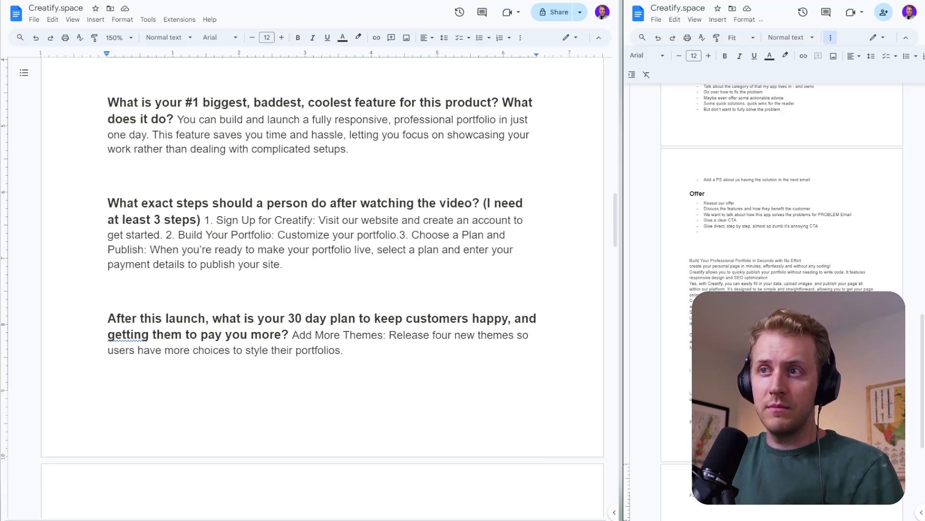
left_click_drag(267, 120, 319, 183)
left_click(329, 149)
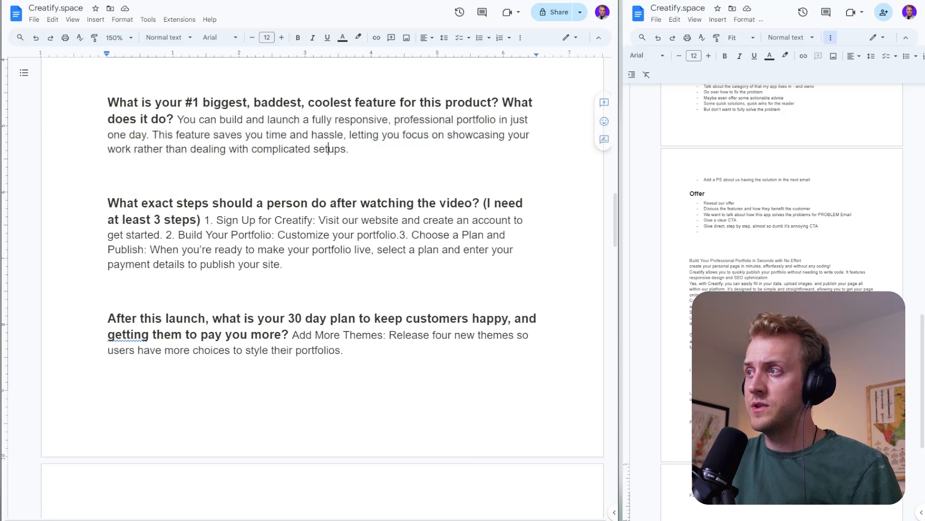
left_click_drag(308, 120, 510, 120)
left_click(509, 120)
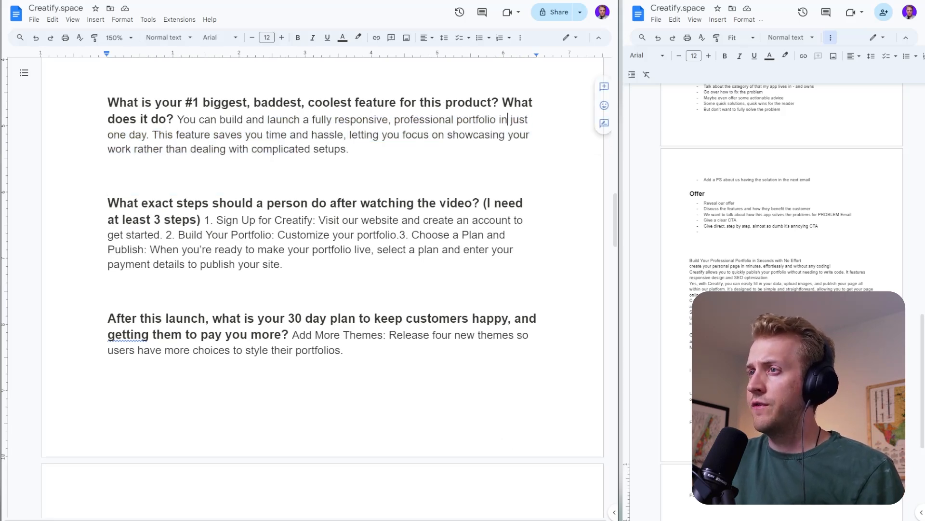
left_click(337, 135)
scroll(351, 155, "up", 5)
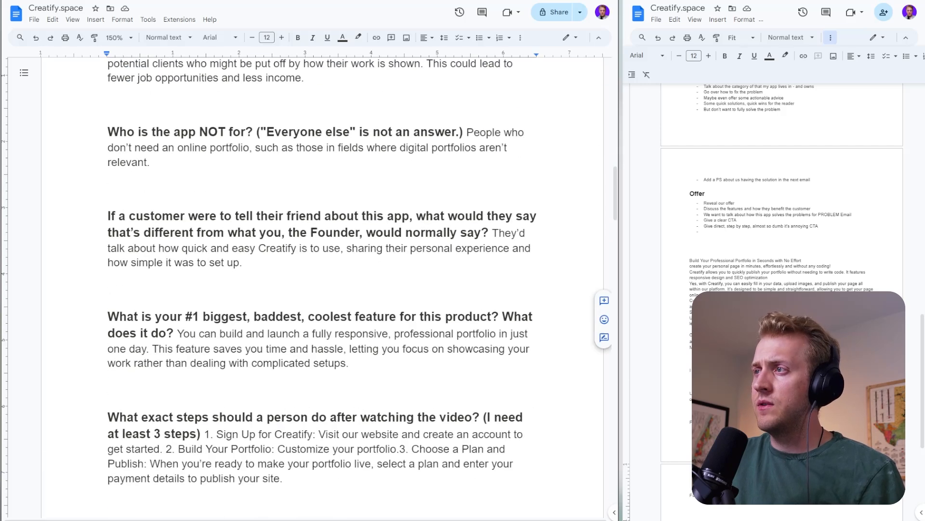
scroll(322, 284, "up", 5)
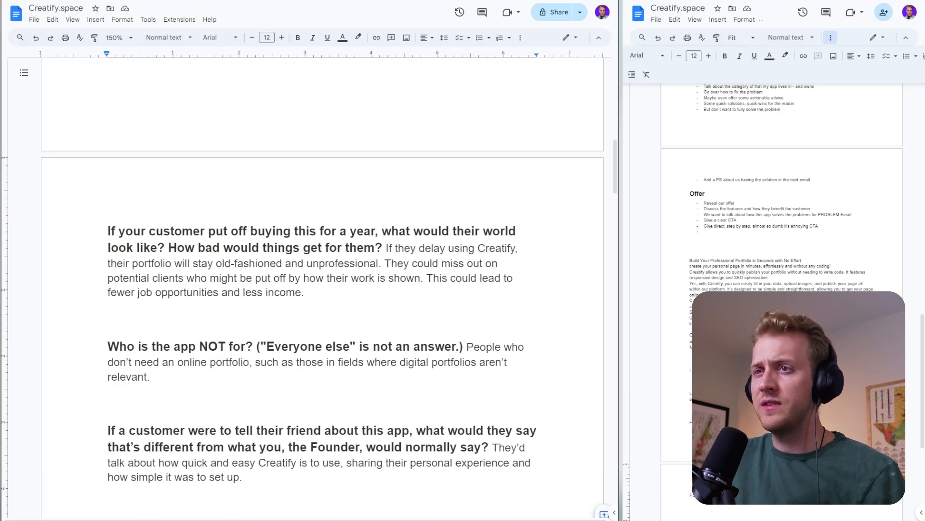
scroll(322, 284, "down", 3)
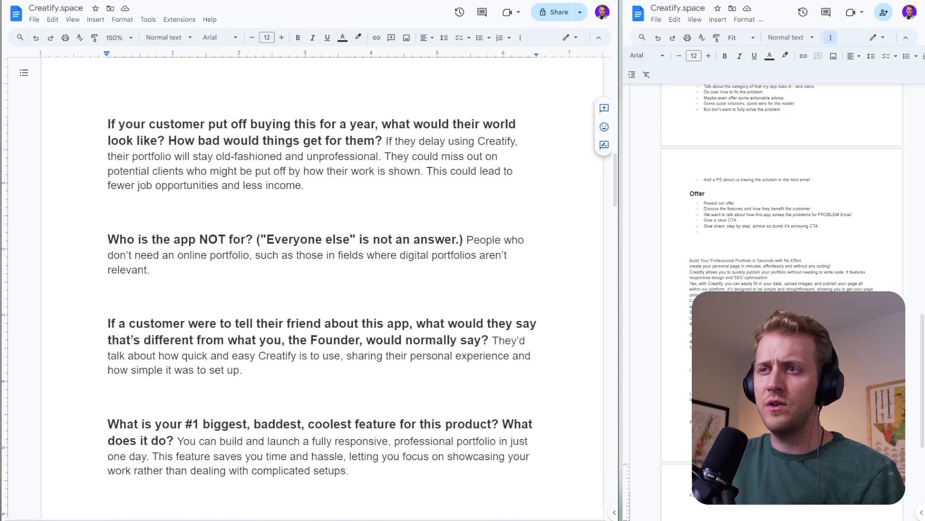
scroll(322, 285, "down", 5)
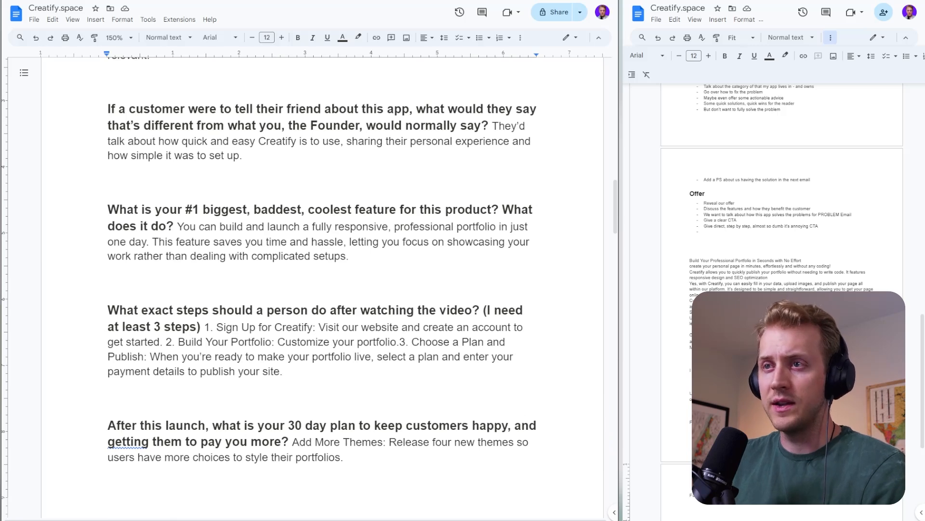
scroll(322, 284, "down", 2)
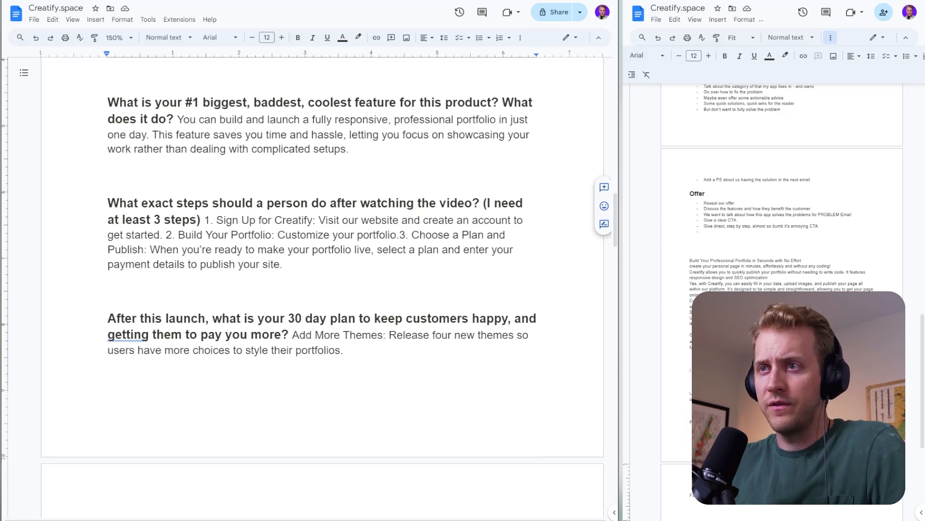
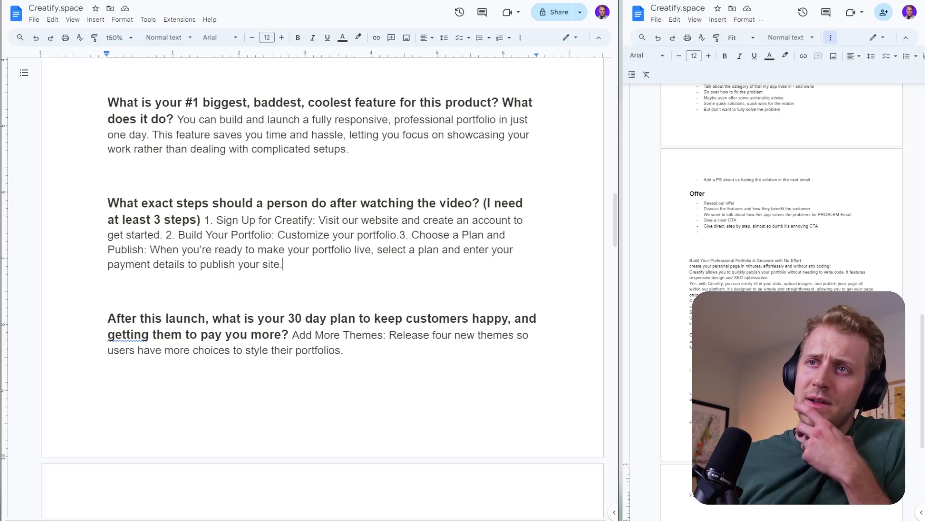
- Read the questionnaire answers on the steps a person should do after watching the video and the 30 day plan after launch
left_click(283, 264)
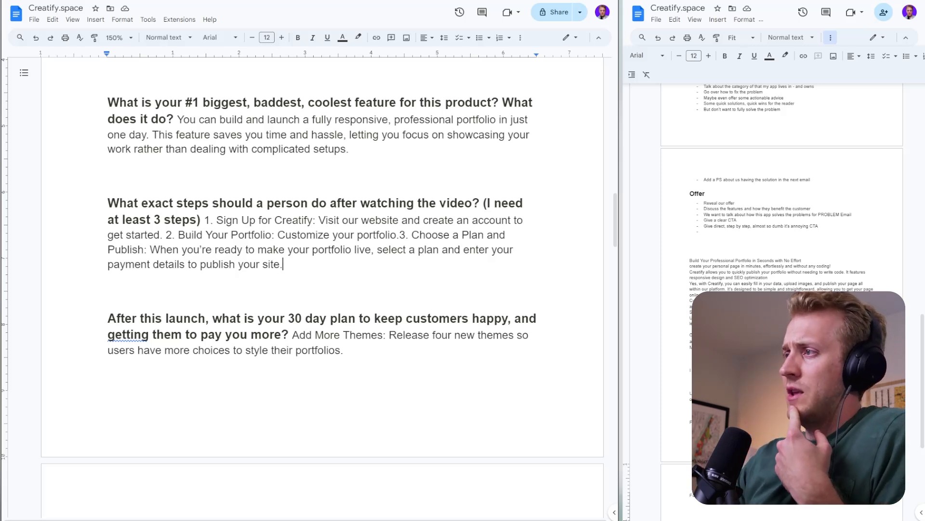
left_click_drag(330, 203, 388, 203)
left_click(440, 220)
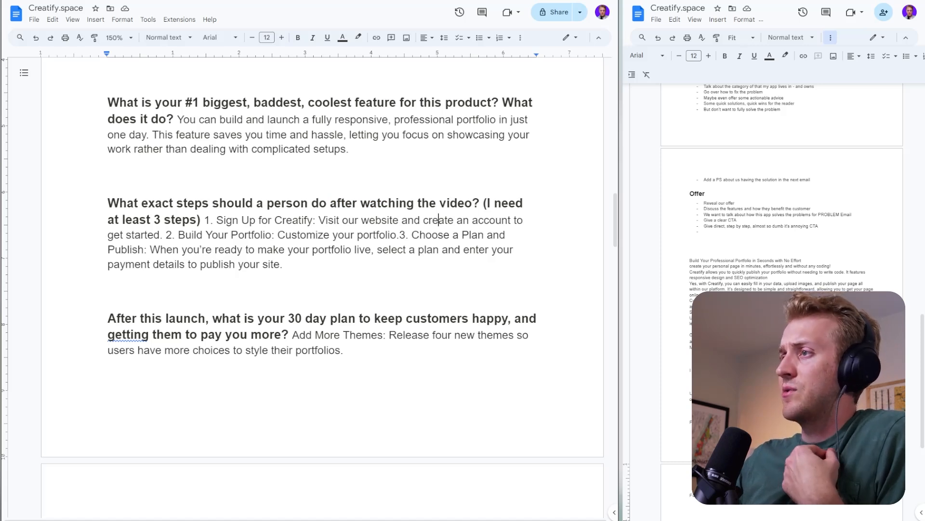
left_click_drag(242, 220, 340, 219)
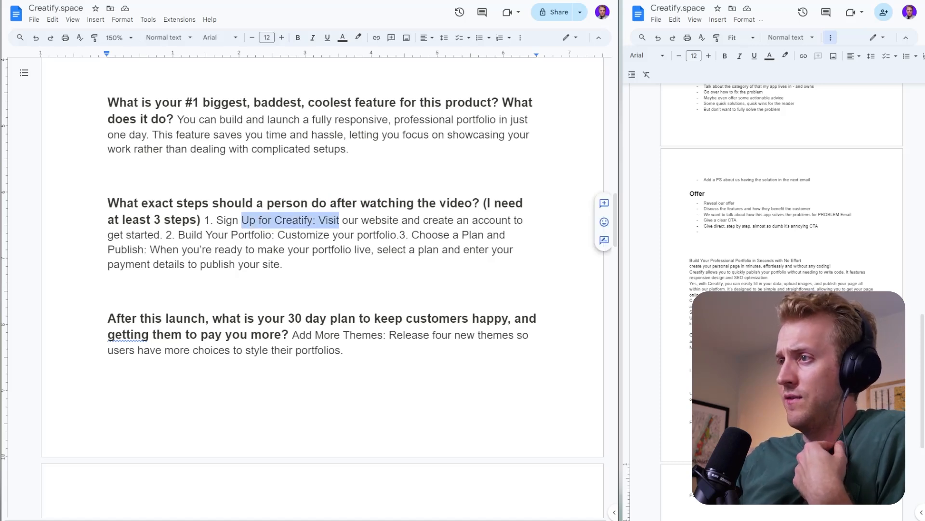
left_click_drag(175, 234, 357, 235)
left_click_drag(449, 235, 500, 235)
left_click(181, 250)
scroll(322, 260, "down", 2)
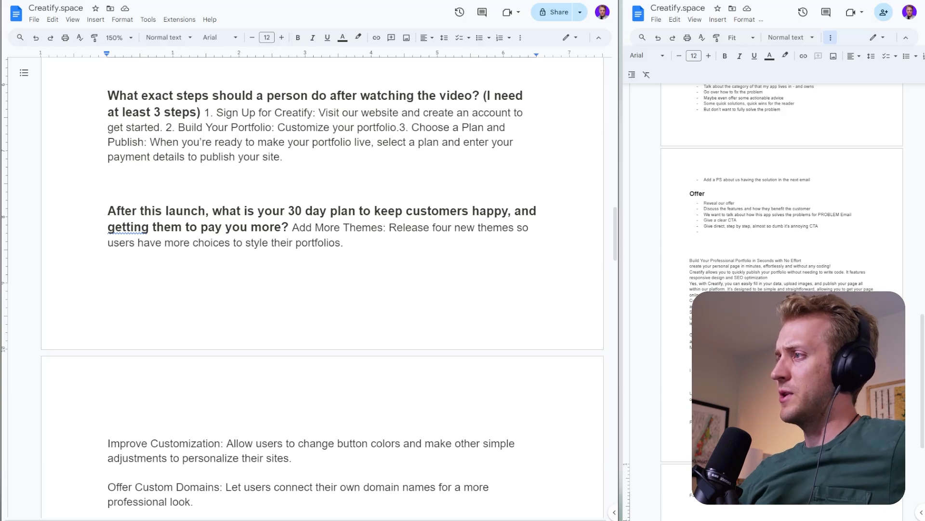
scroll(322, 260, "down", 2)
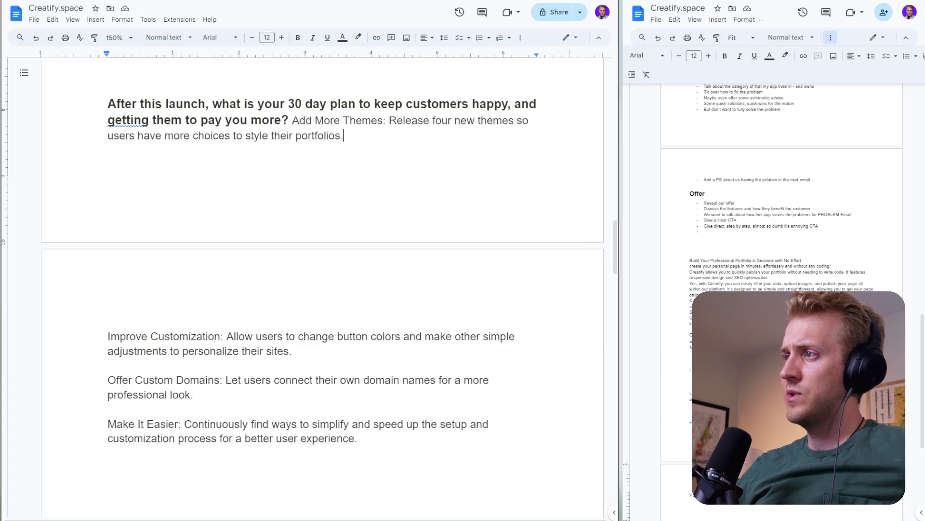
scroll(321, 261, "down", 2)
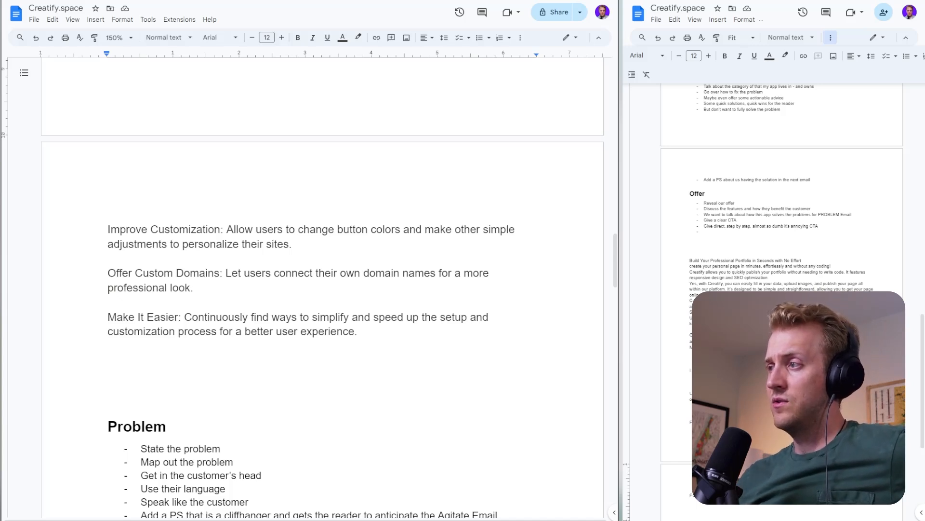
left_click(108, 287)
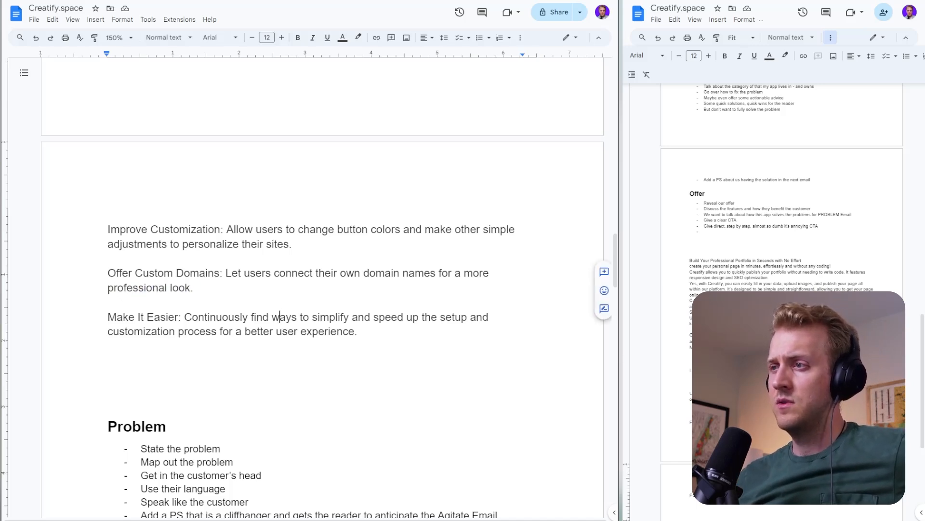
- Correct the misspelled "Desiner" in the outline notes to "Designer" and label that line "WHO:"
scroll(283, 316, "down", 5)
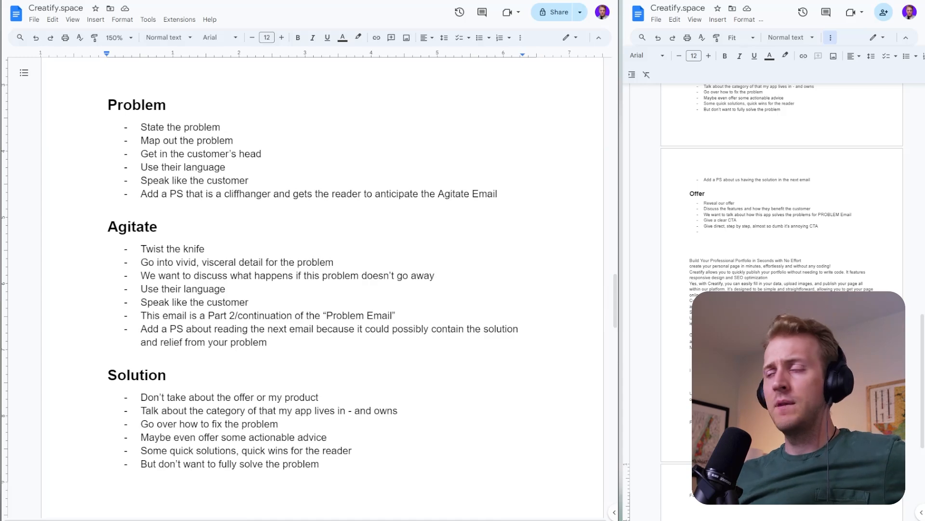
scroll(323, 289, "down", 12)
scroll(323, 289, "up", 3)
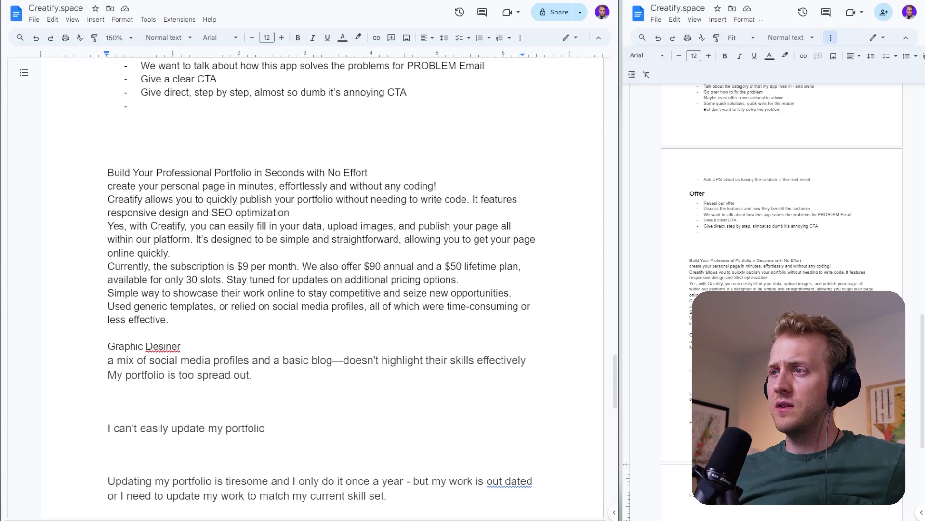
right_click(162, 346)
left_click(190, 372)
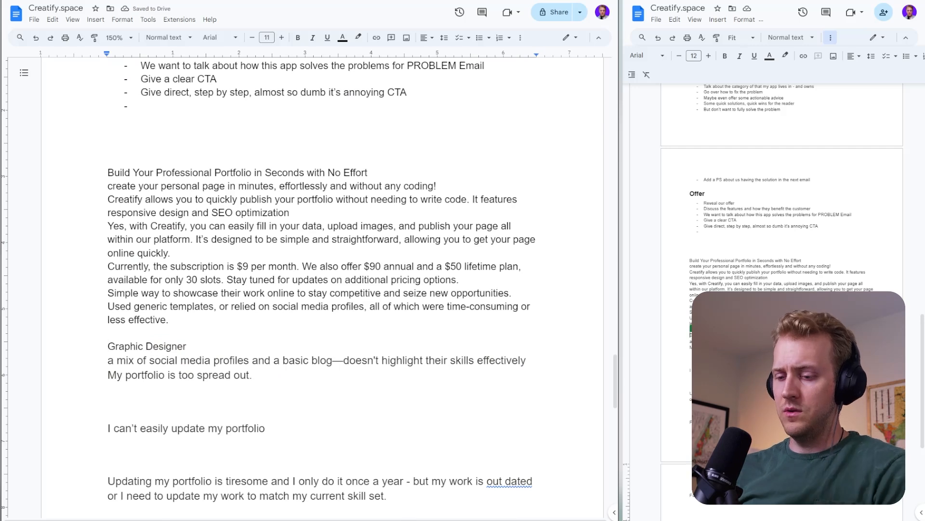
type("WHO:")
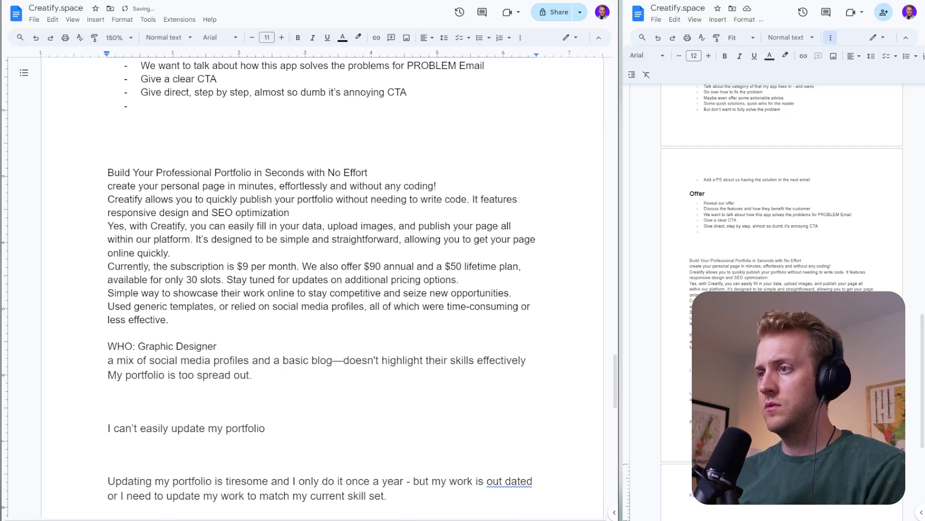
- Replace the "WHO:" label with "Target Audience:" and specify the audience as "Freelance Graphic Designer"
double_click(220, 346)
left_click(219, 346)
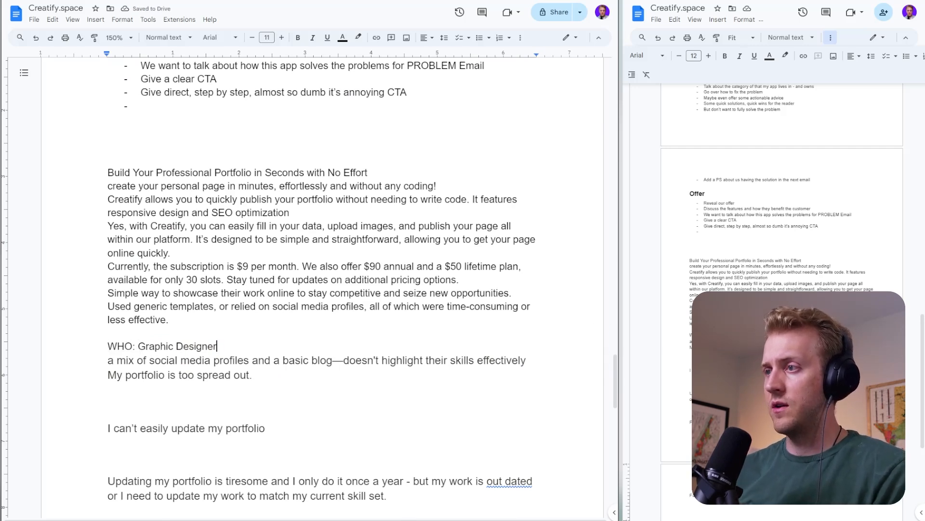
key("Left")
key("Left")
key("Left")
key("Left")
key("Left")
key("Left")
key("Left")
key("Left")
key("Left")
key("Left")
key("Left")
key("Left")
key("Left")
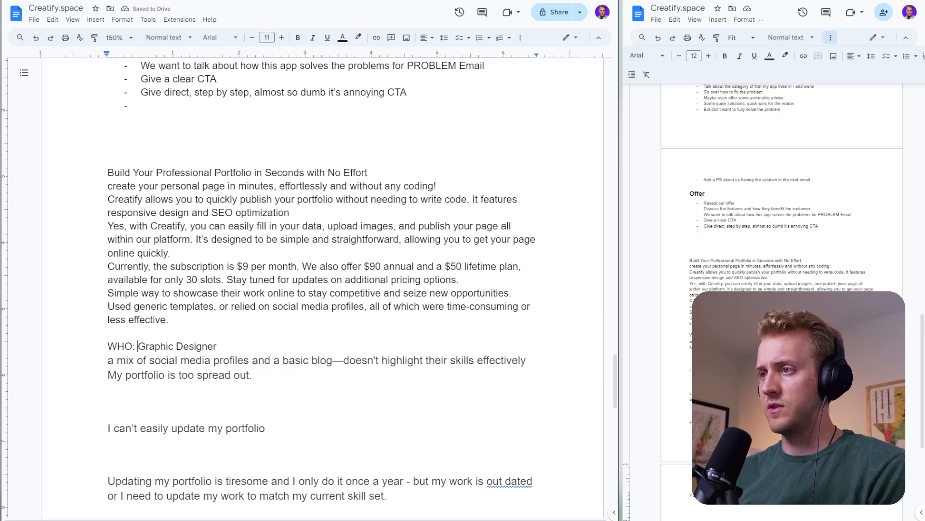
key("BackSpace")
key("BackSpace")
key("BackSpace")
key("BackSpace")
key("BackSpace")
type("Taer")
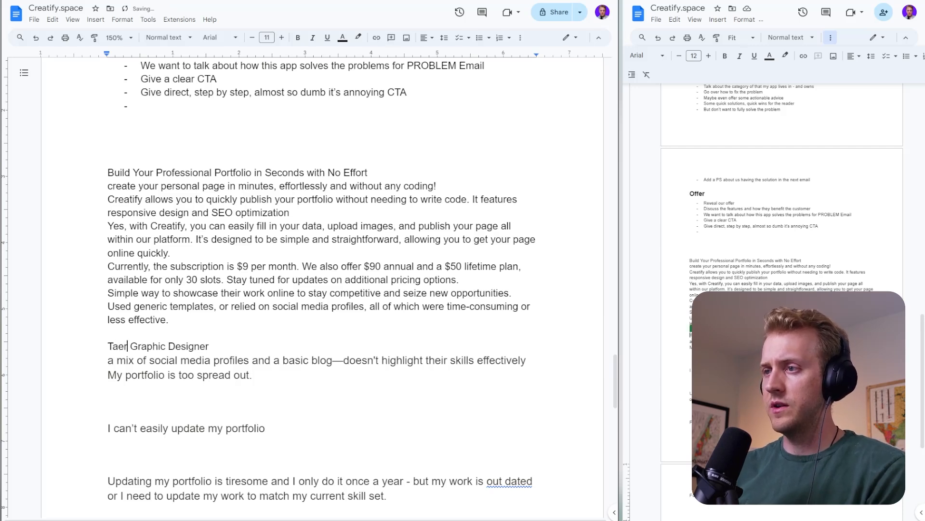
key("BackSpace")
key("BackSpace")
type("rget Aud")
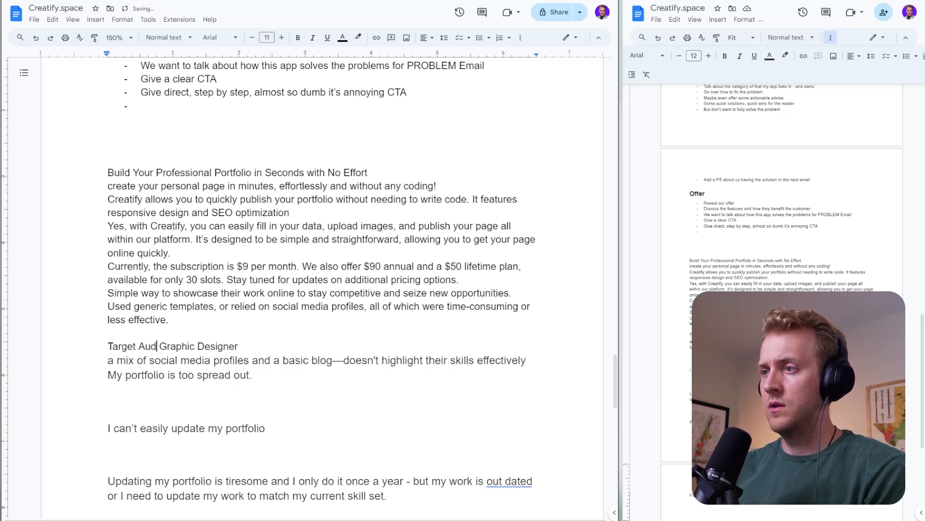
type("ience: Freel")
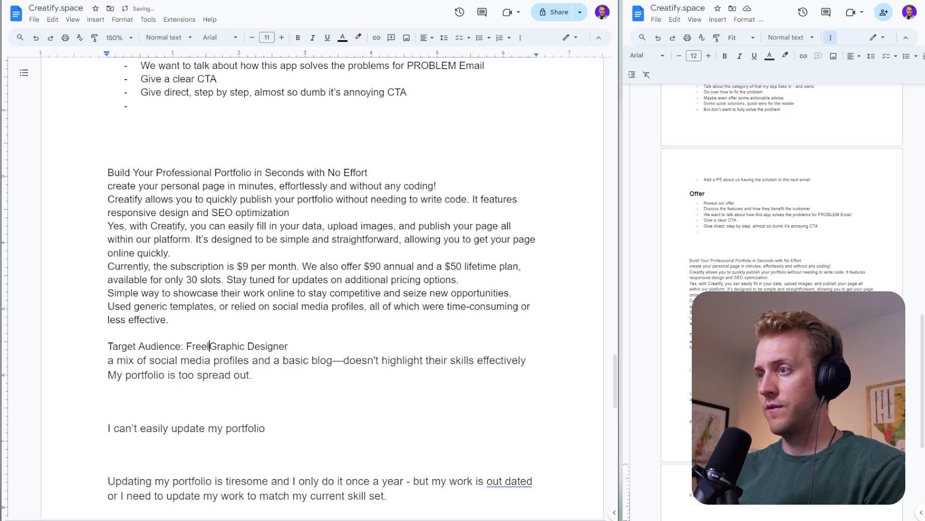
type("ance Graphic Designer who isa")
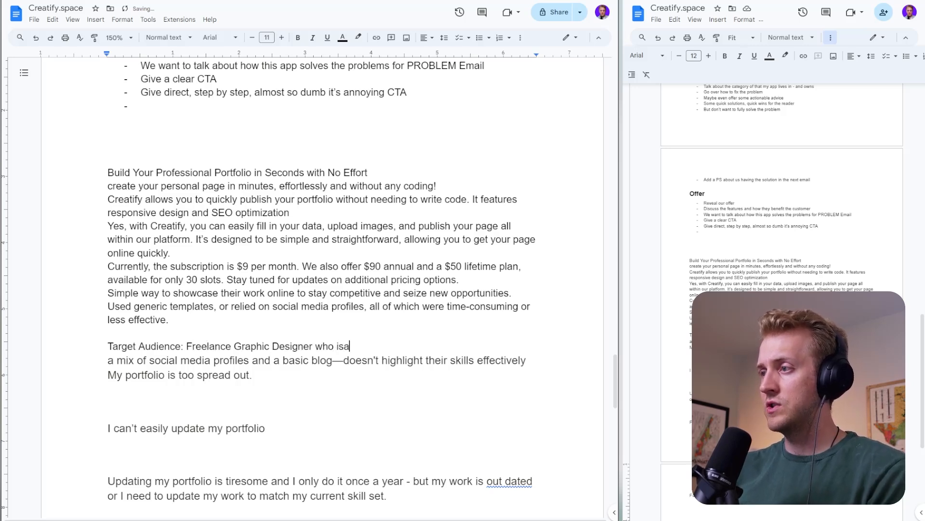
- Extend the target audience description with "who is just starting and they are struggling to land their first client"
key("BackSpace")
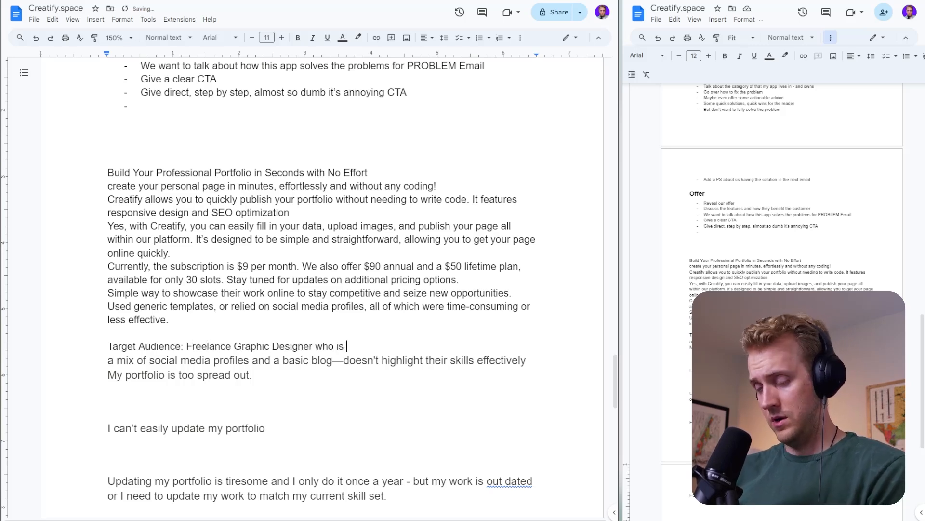
type("just starting")
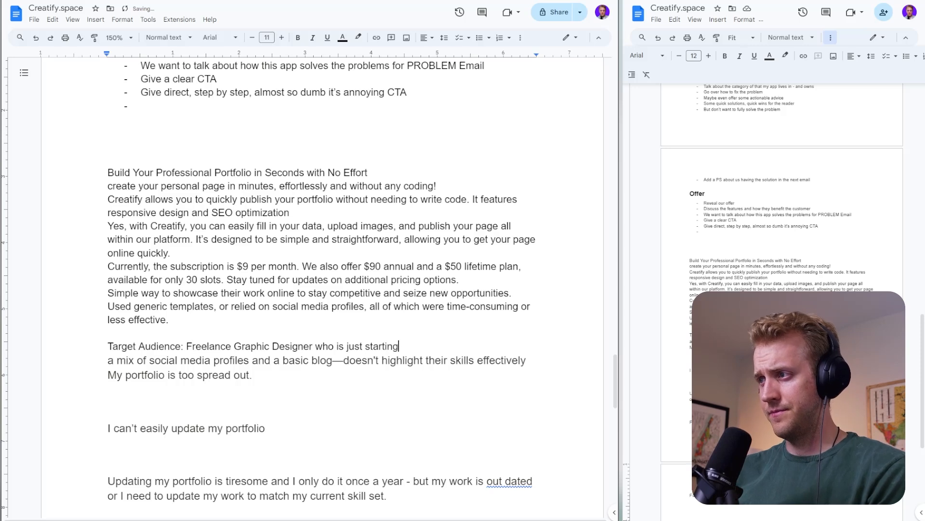
type(" and they are s")
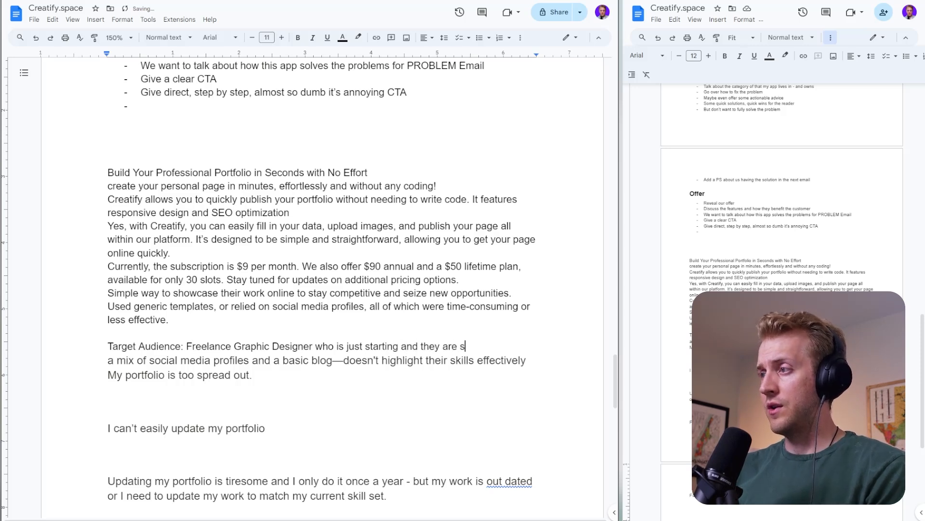
type("truggling to laiun")
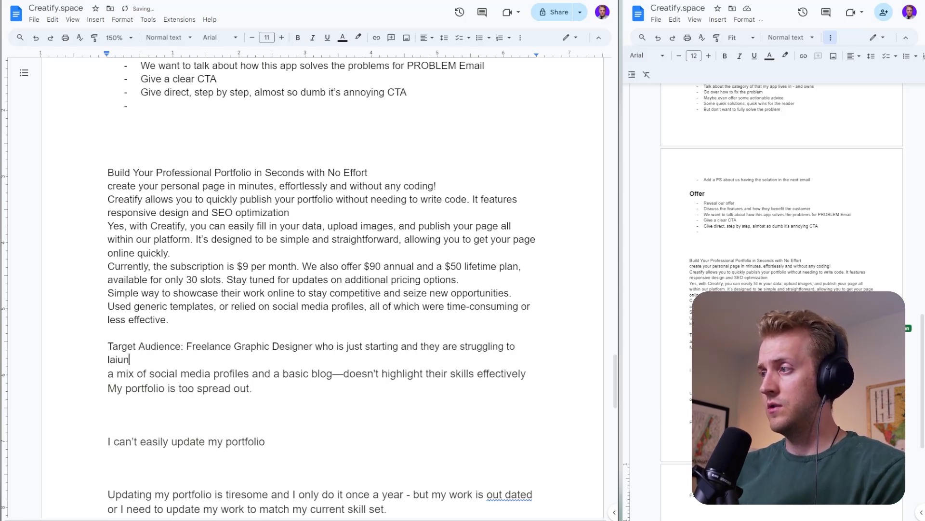
key("BackSpace")
key("BackSpace")
key("BackSpace")
key("BackSpace")
key("BackSpace")
type("land their fir s")
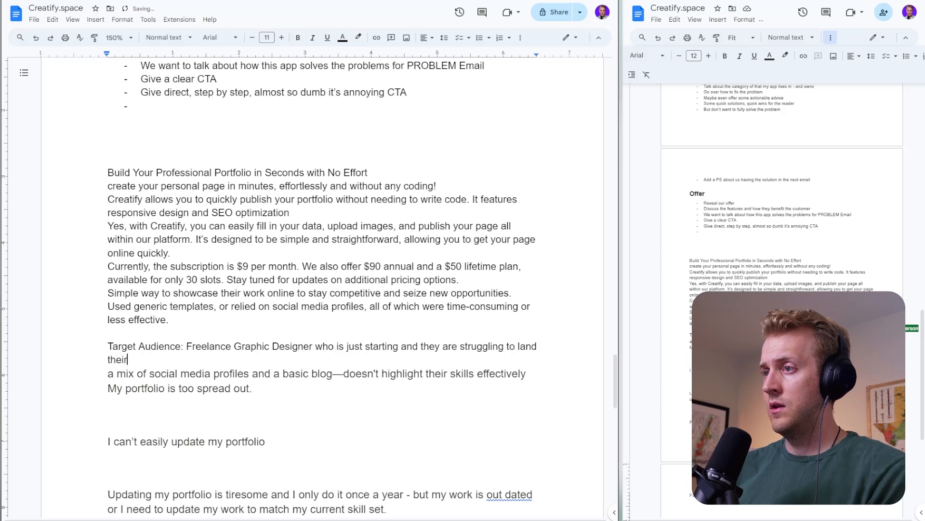
key("BackSpace")
key("BackSpace")
type("st c")
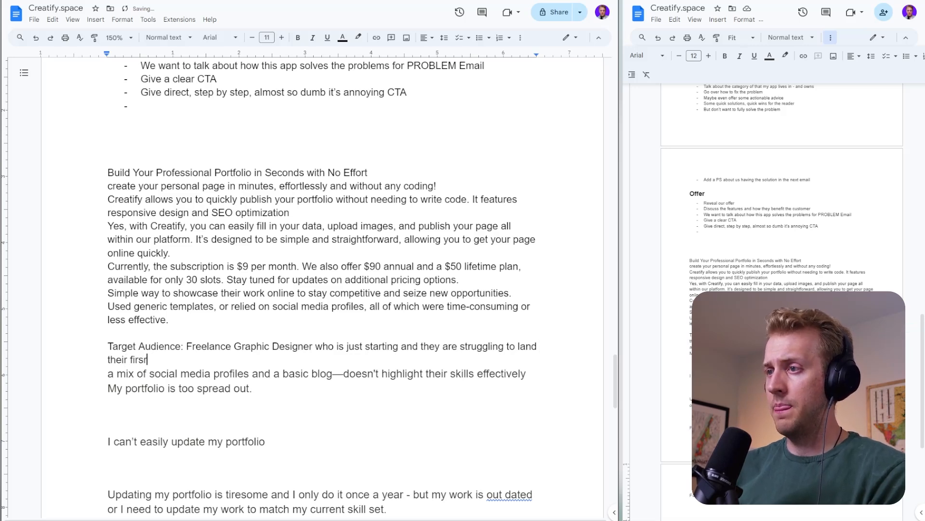
type("lient")
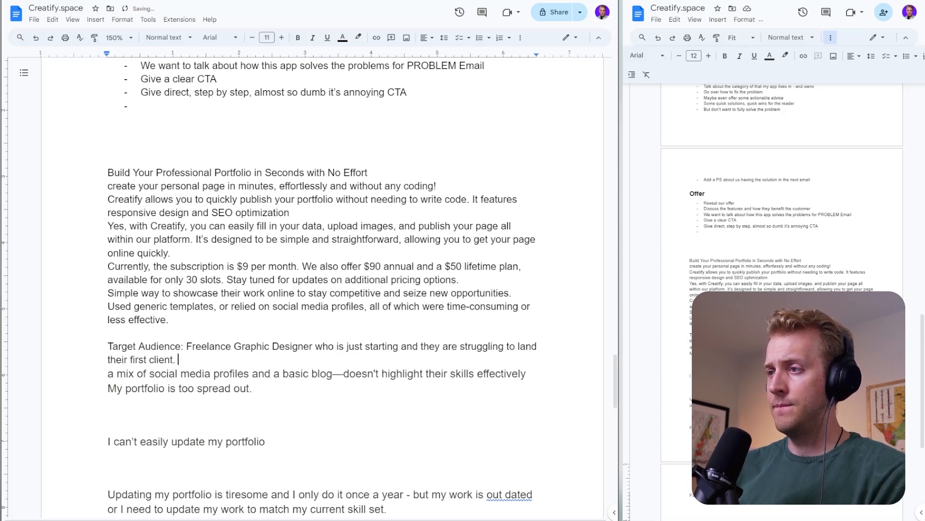
type(". They have a ")
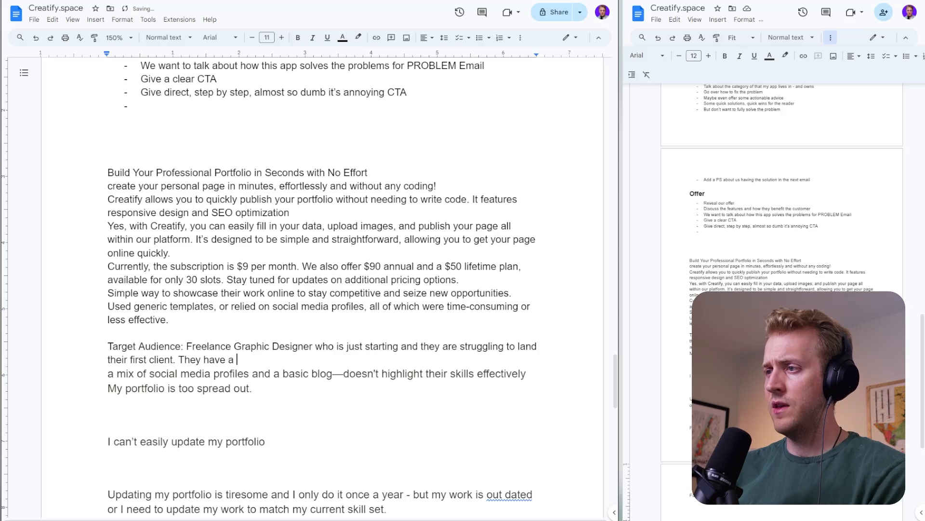
type("decent ")
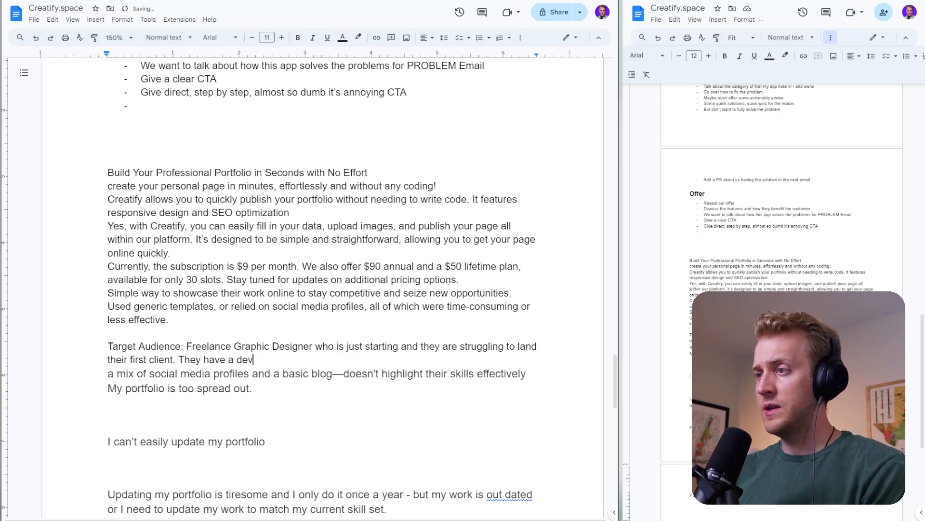
type("portfolio")
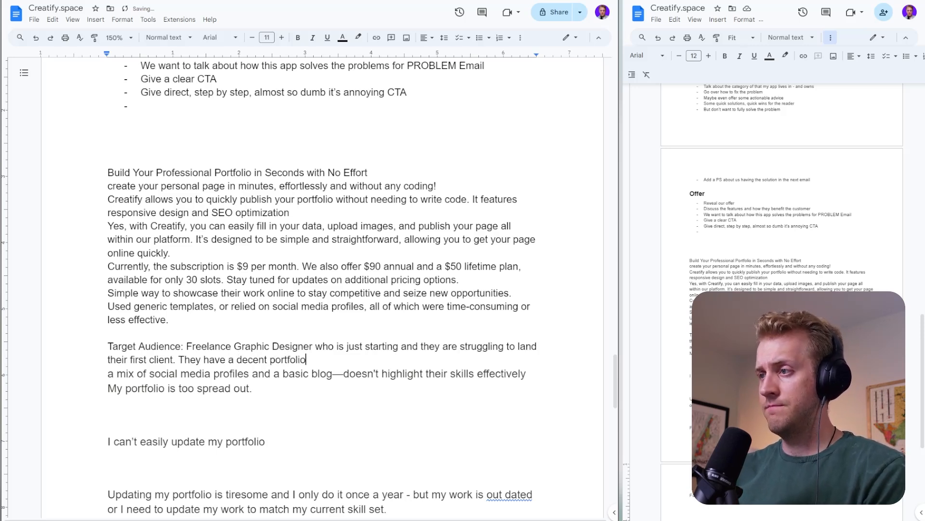
type(" that shows ")
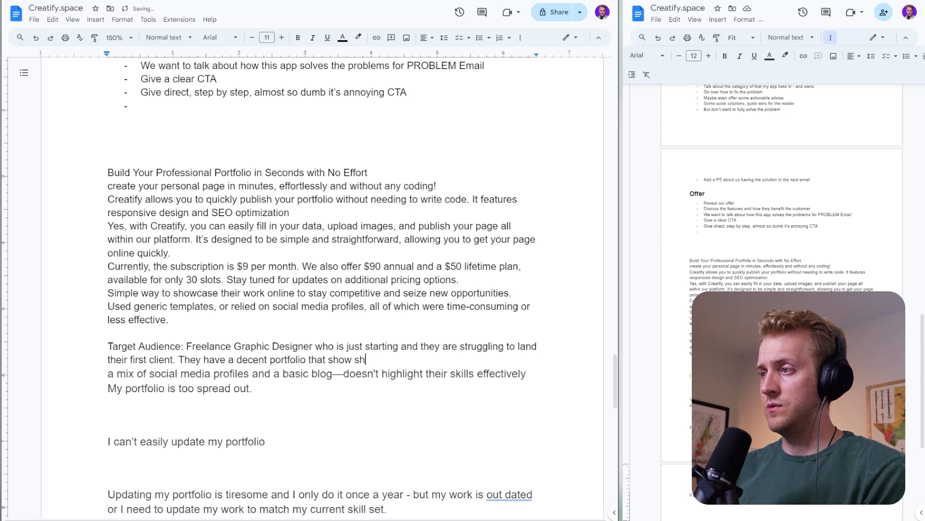
type("off their sk")
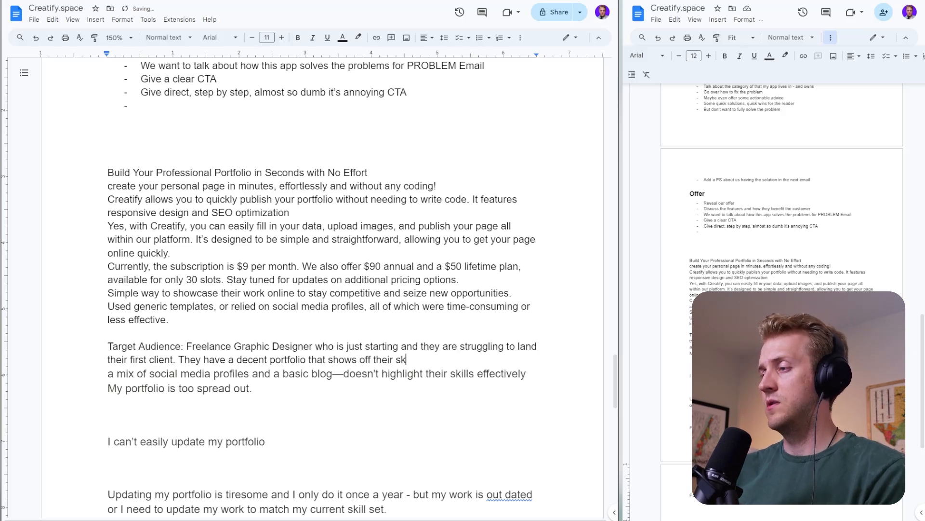
type("ills and repo")
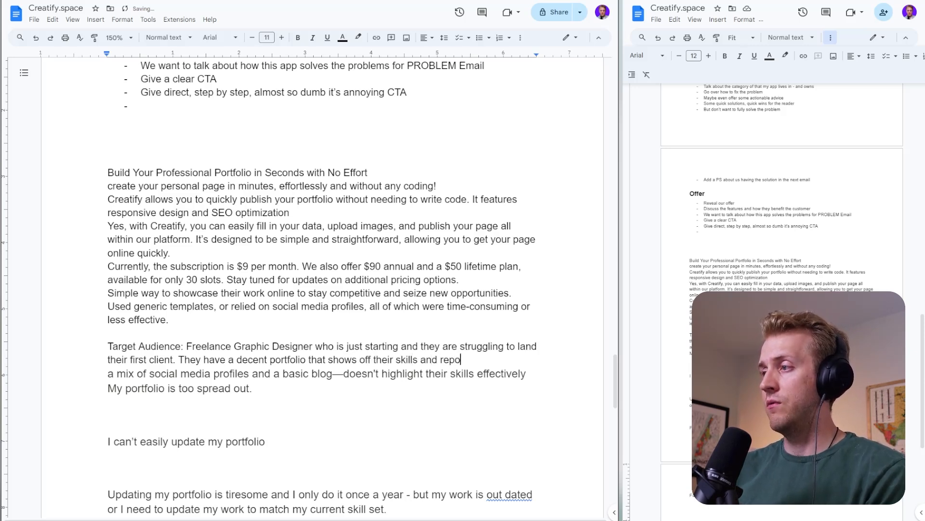
type("tore")
- Add to the target audience note: "They have a decent portfolio that shows off their skills and repertoire."
key("BackSpace")
key("BackSpace")
type("ire.")
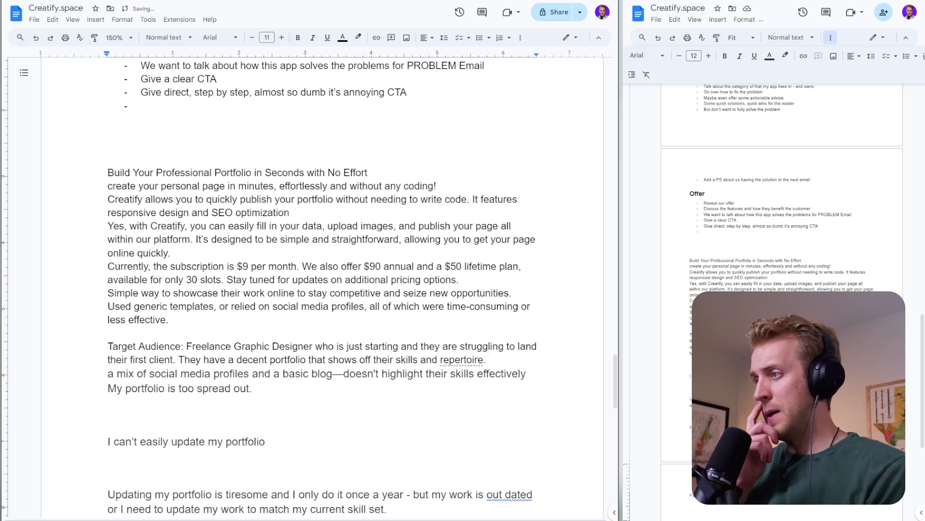
type(" But how the")
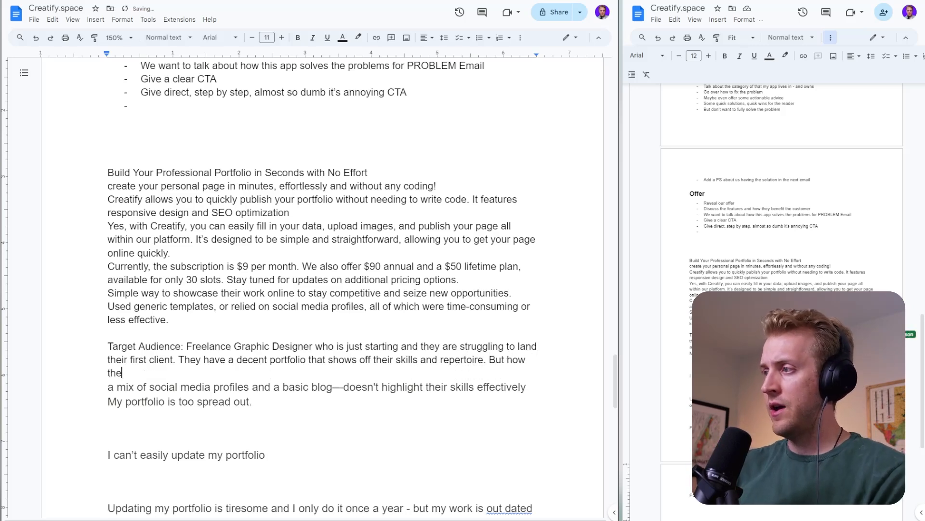
type("y are packaging the")
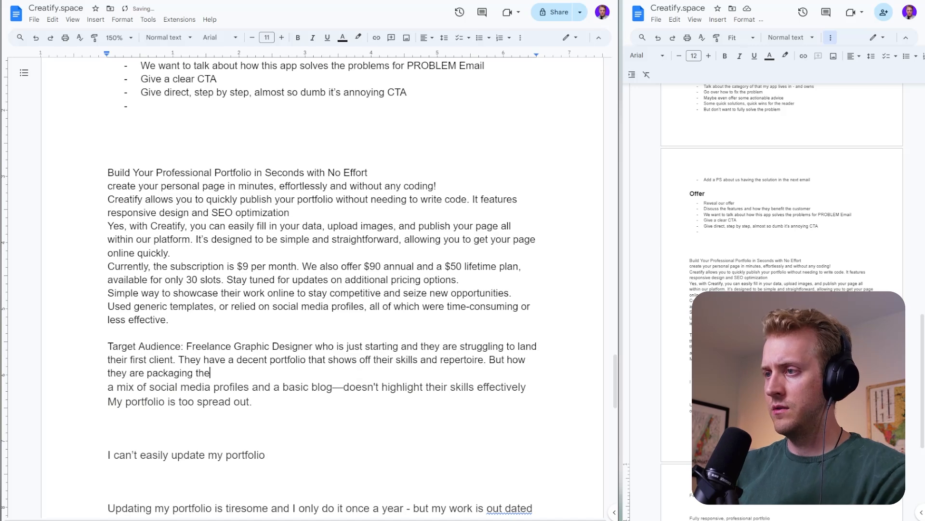
type("ir portfolio could be ")
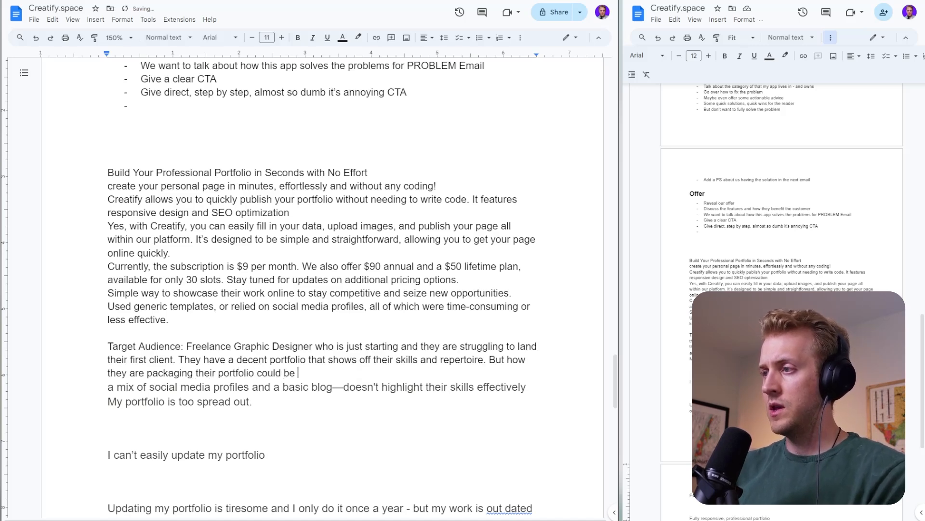
type("the underly")
- Continue the target audience note with "But how they are packaging their portfolio could be the underlying hidden killer that is"
key("BackSpace")
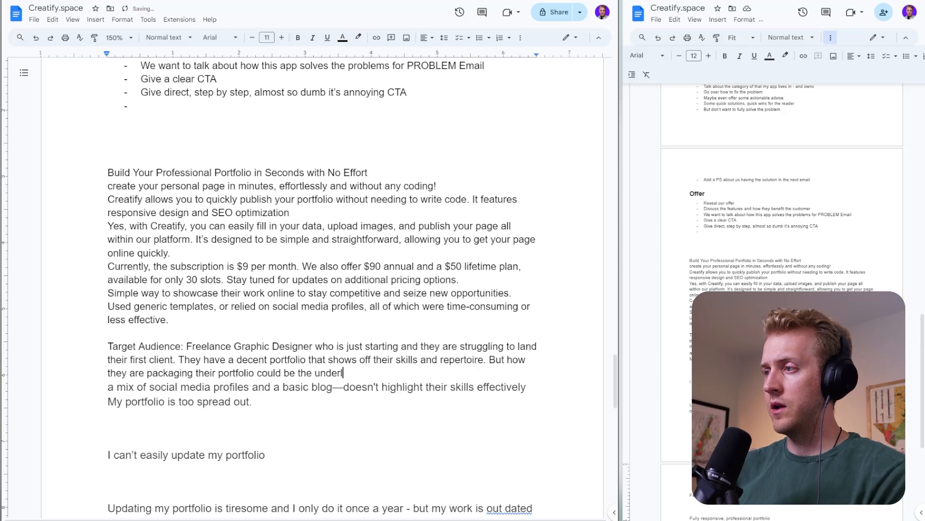
type("ing hi")
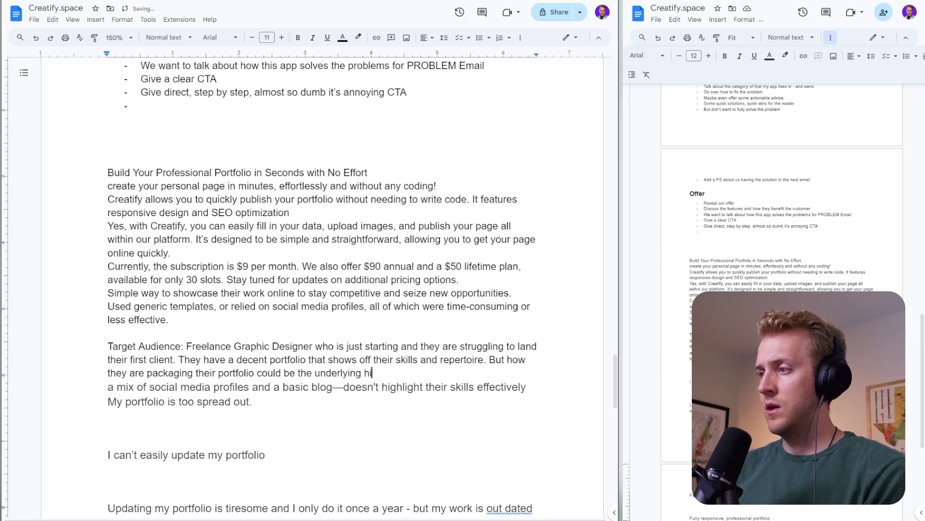
type("dden killer tha")
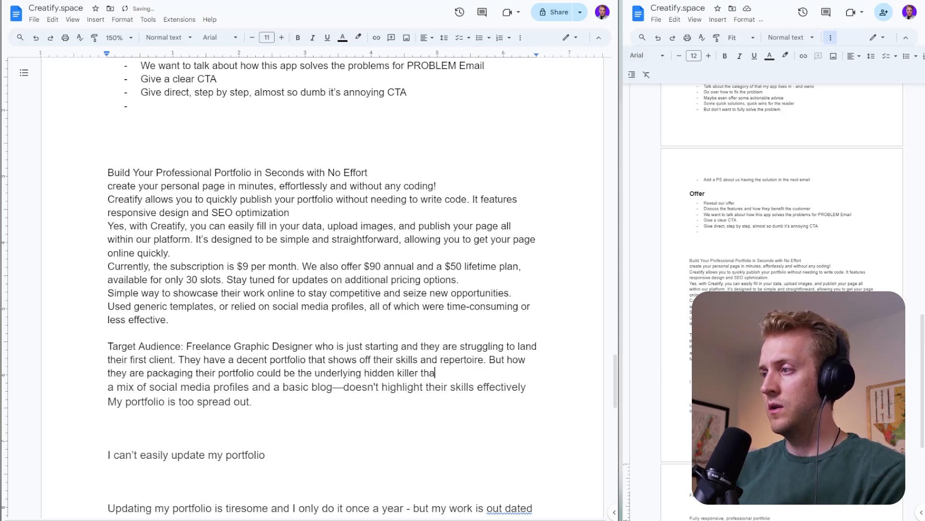
type("t is preventing ")
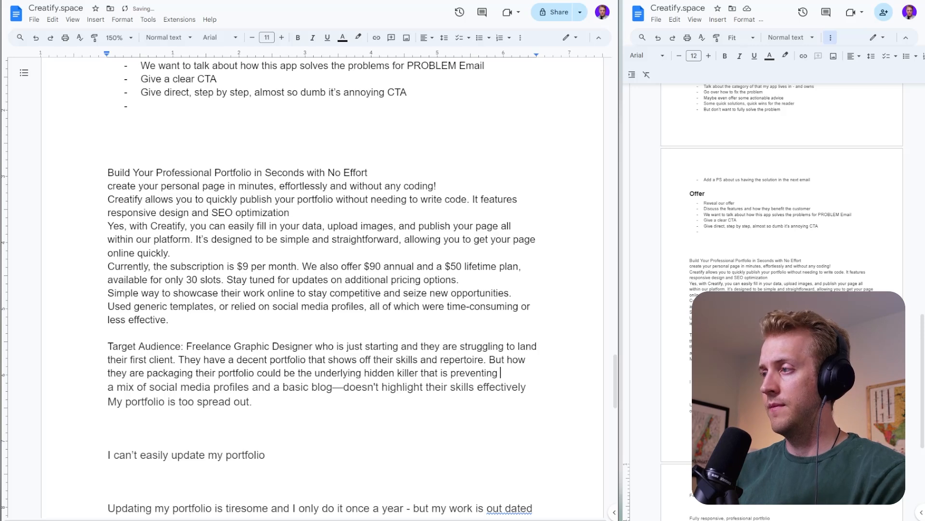
type("from getting")
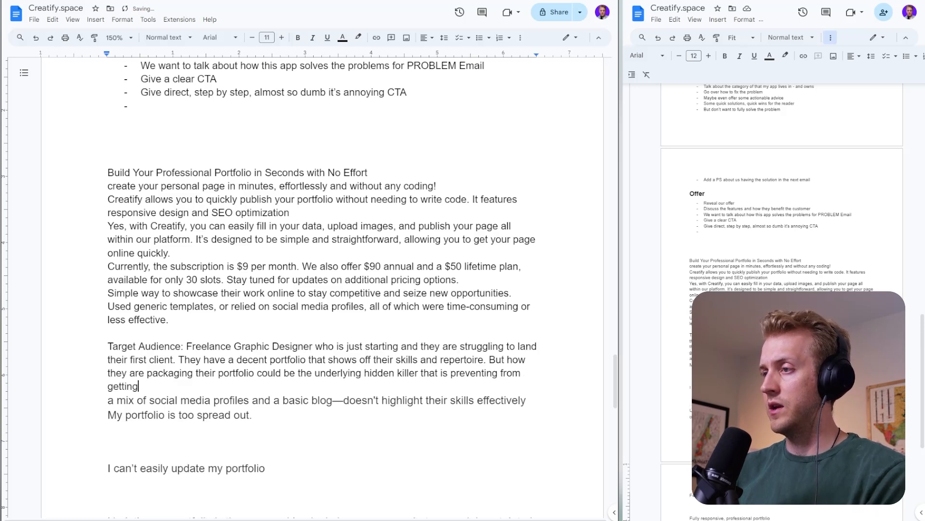
- Finish the hidden killer sentence in the target audience note with "preventing from landing a new client."
key("BackSpace")
key("BackSpace")
key("BackSpace")
key("BackSpace")
key("BackSpace")
key("BackSpace")
key("BackSpace")
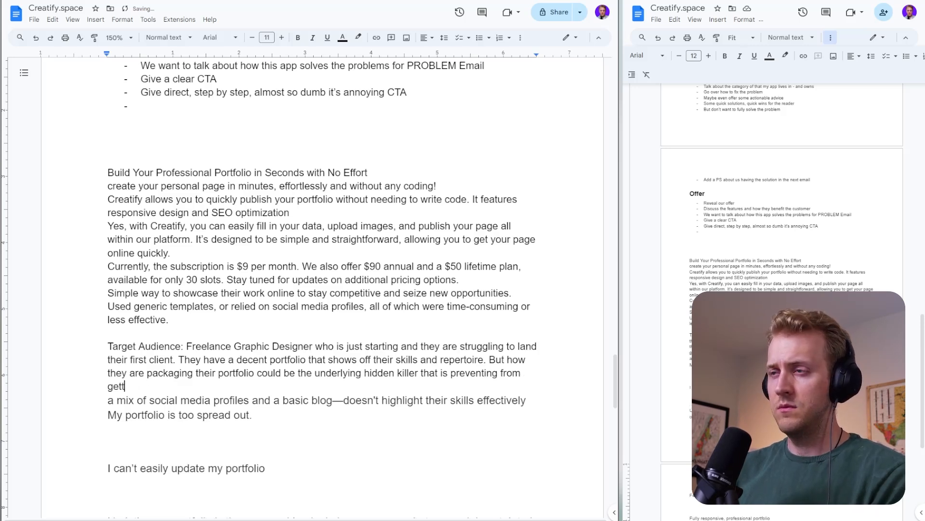
type("landing a new client. jC")
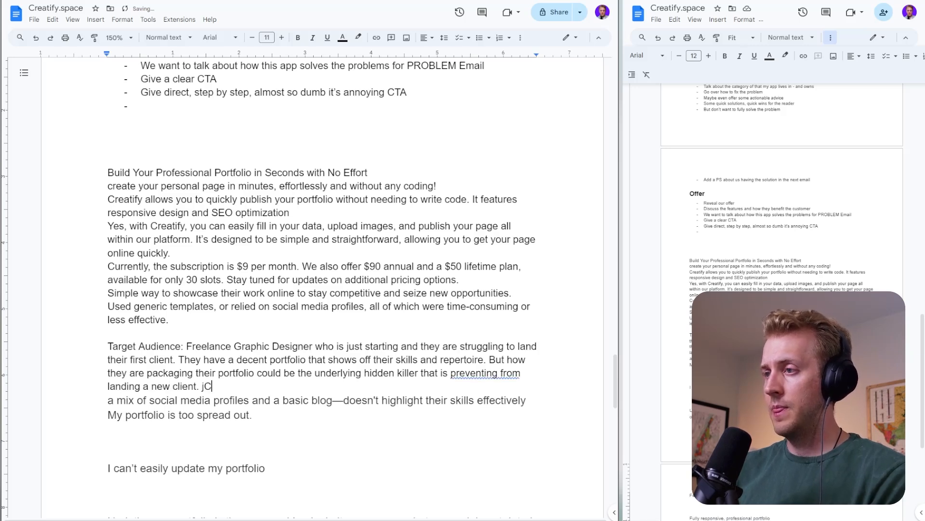
- Start a new sentence in the target audience note reading "Client is put off by their porfolio"
key("BackSpace")
key("BackSpace")
type("Client")
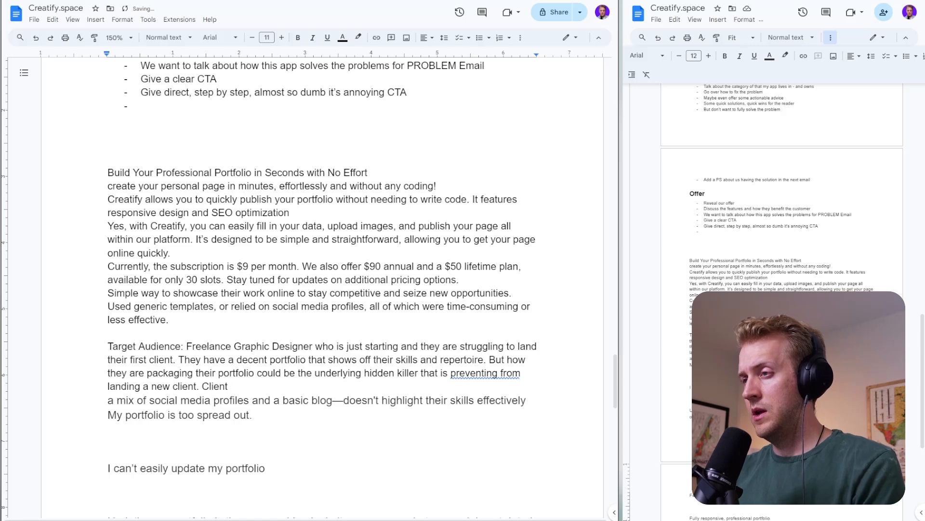
type(" is put of")
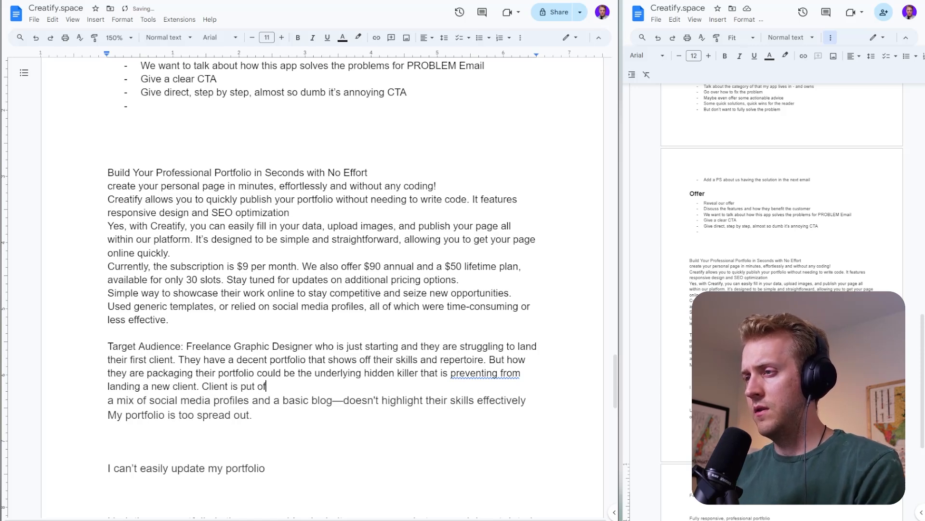
type("f by their ")
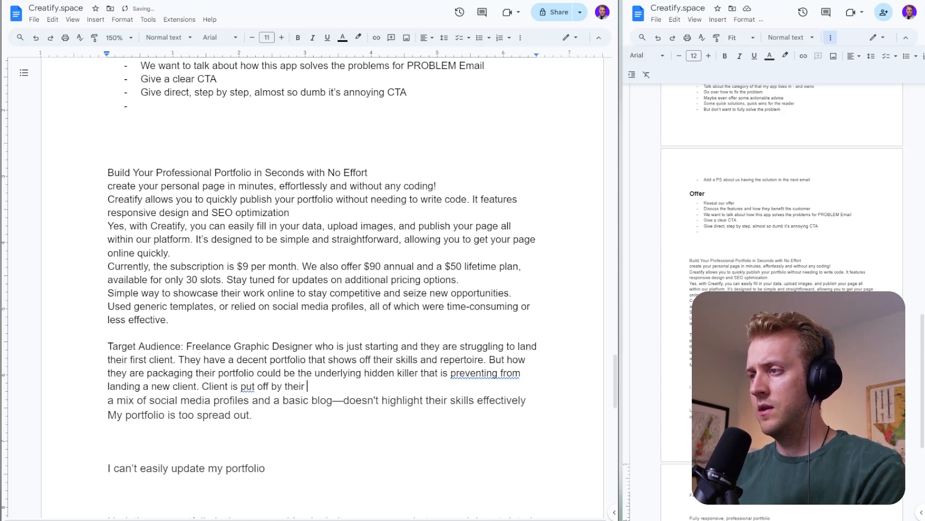
type("porflio")
key("BackSpace")
key("BackSpace")
key("BackSpace")
type("o")
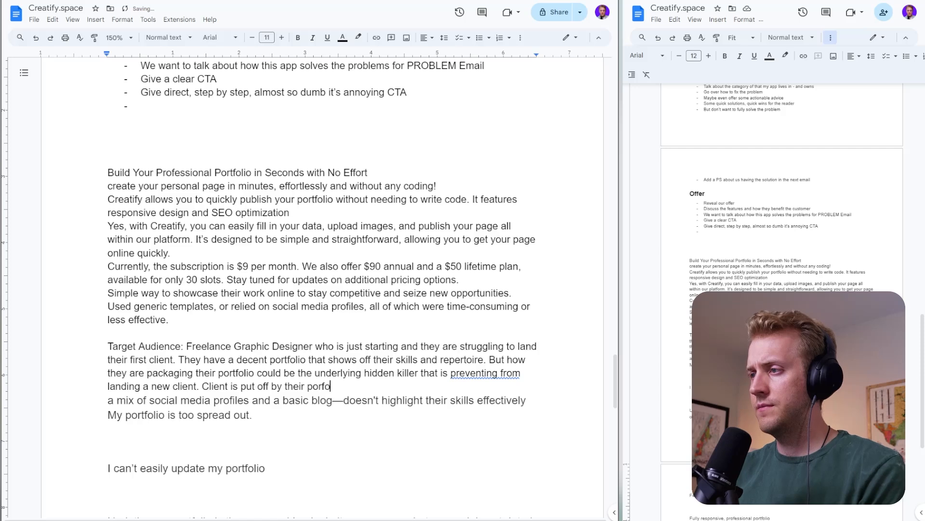
type("lio, i")
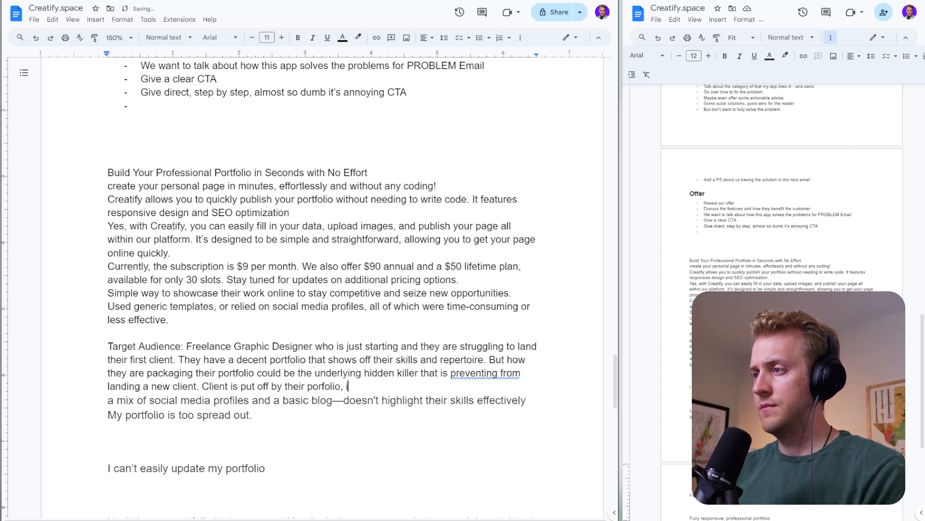
type("'")
type("'s out of ")
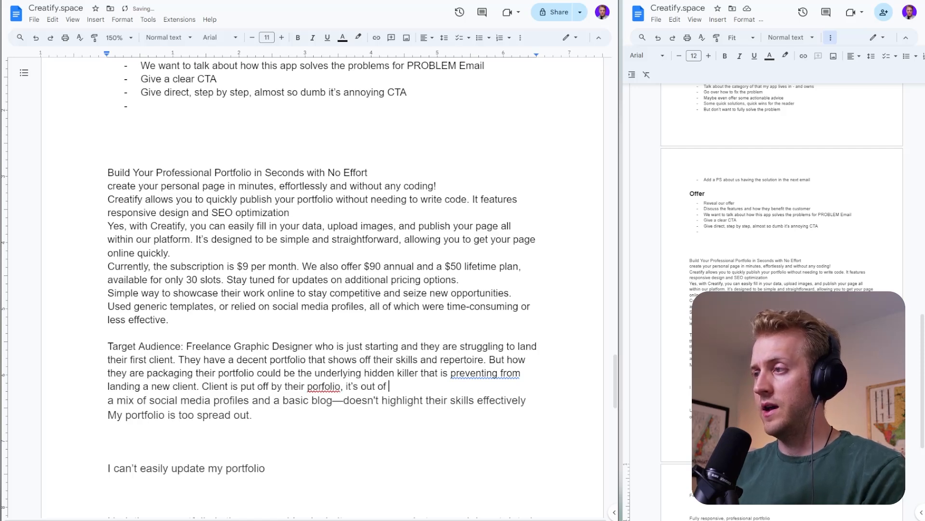
type("date, it's not")
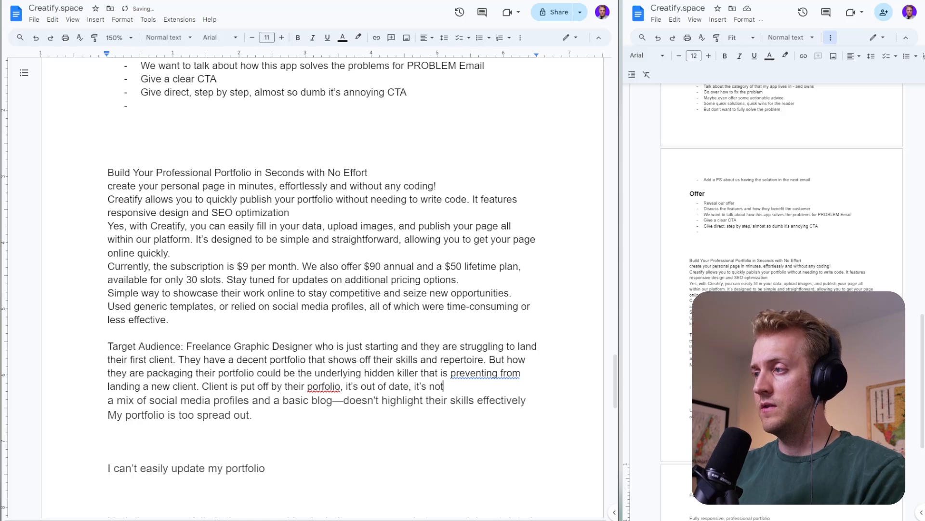
type(" user-friendly")
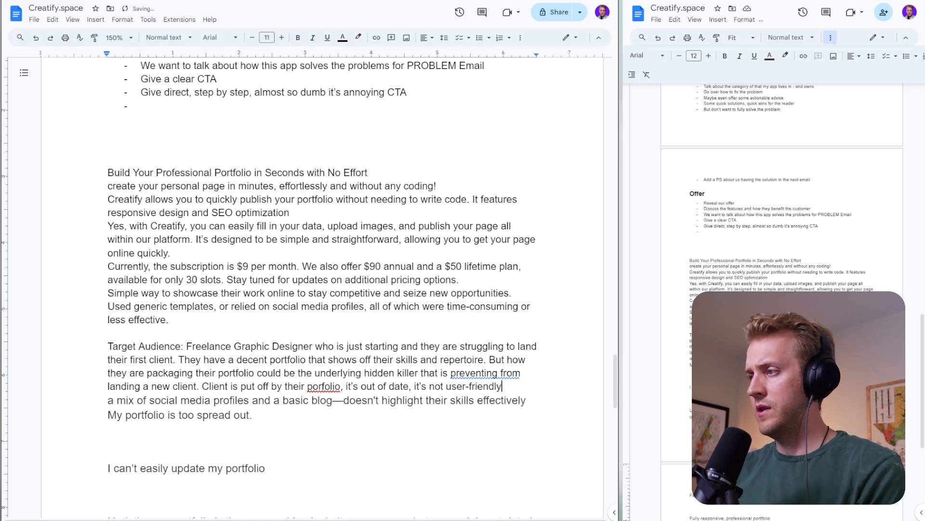
type(" and clei")
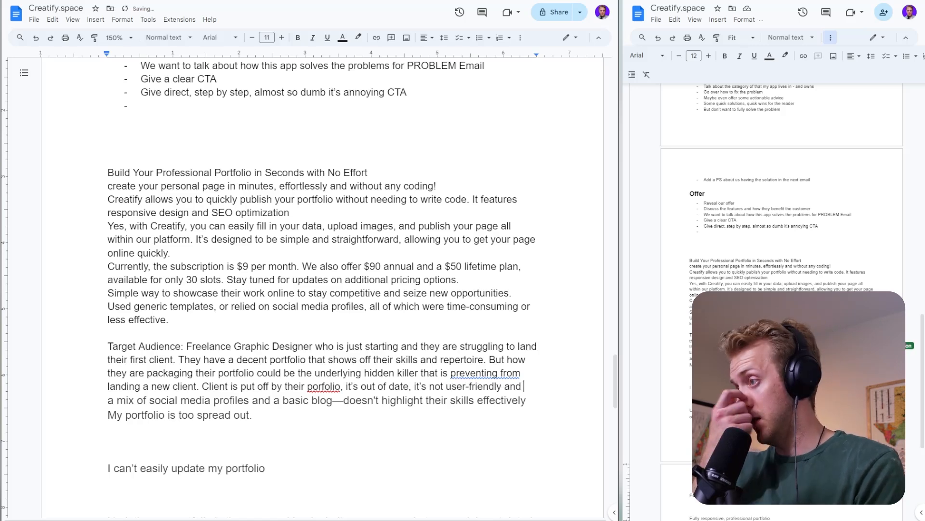
- Complete the target audience sentence with "and clients have trouble viewing their portfolio pieces."
key("BackSpace")
key("BackSpace")
type("i")
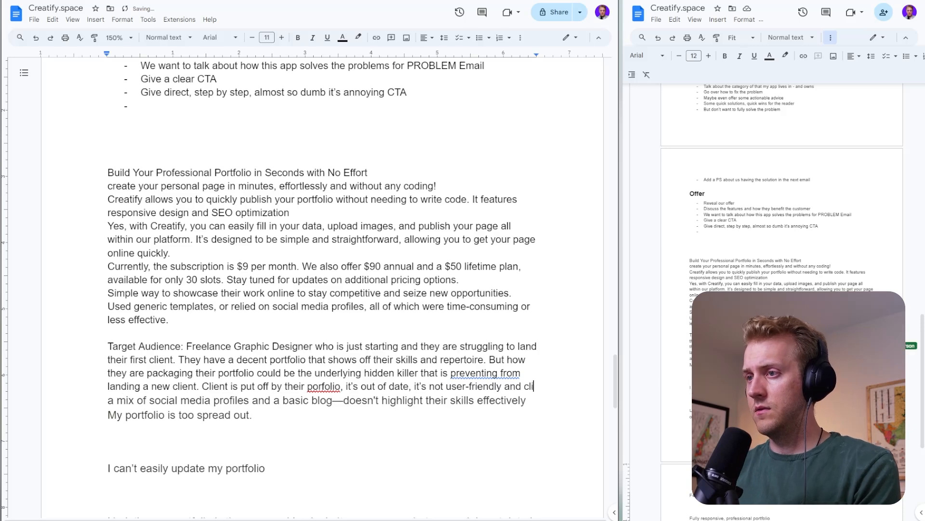
type("ents hav e")
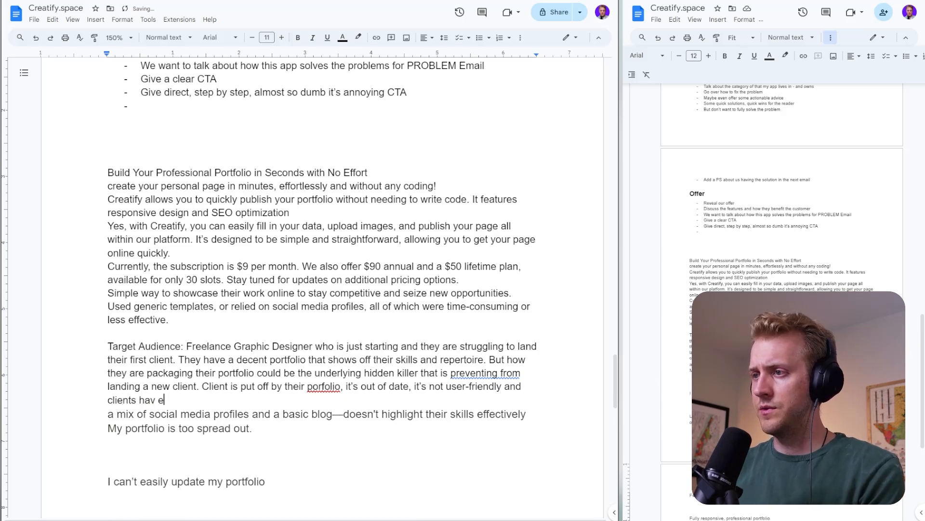
type("trouble ")
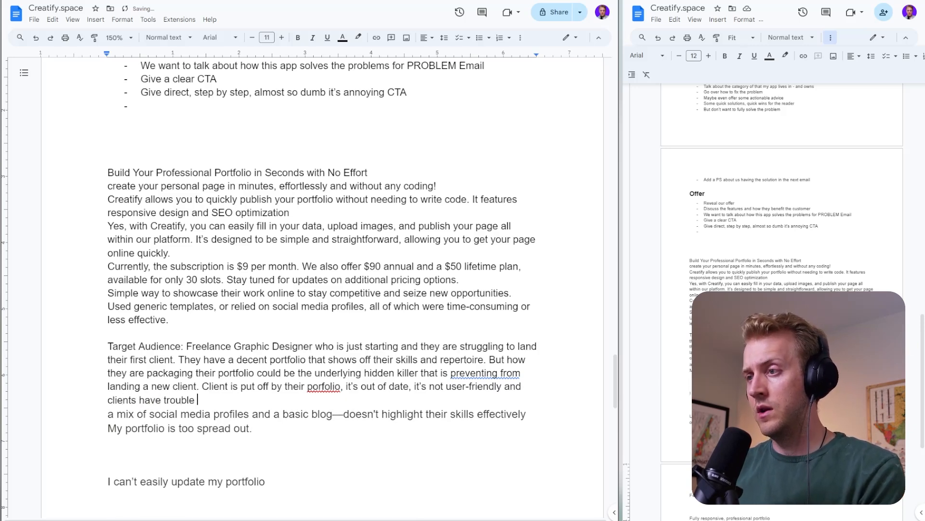
type("viewing their ")
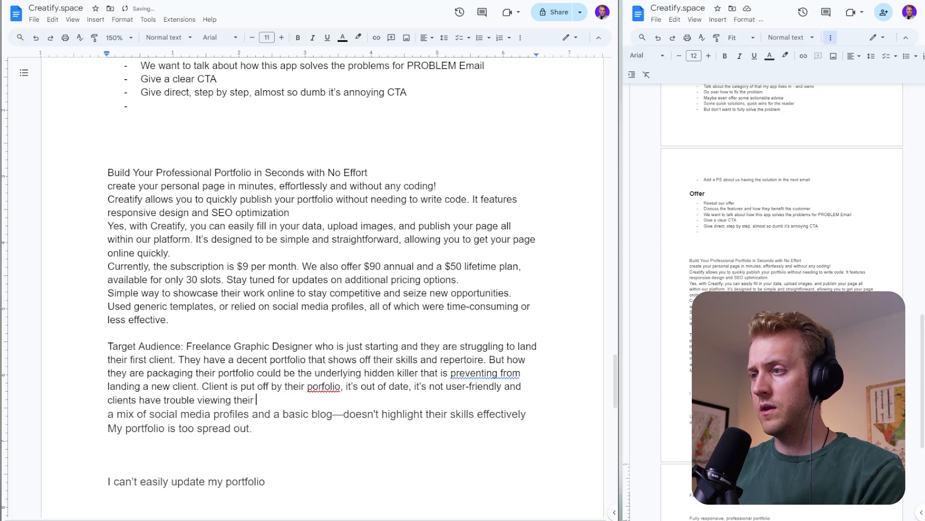
type("portfolio p")
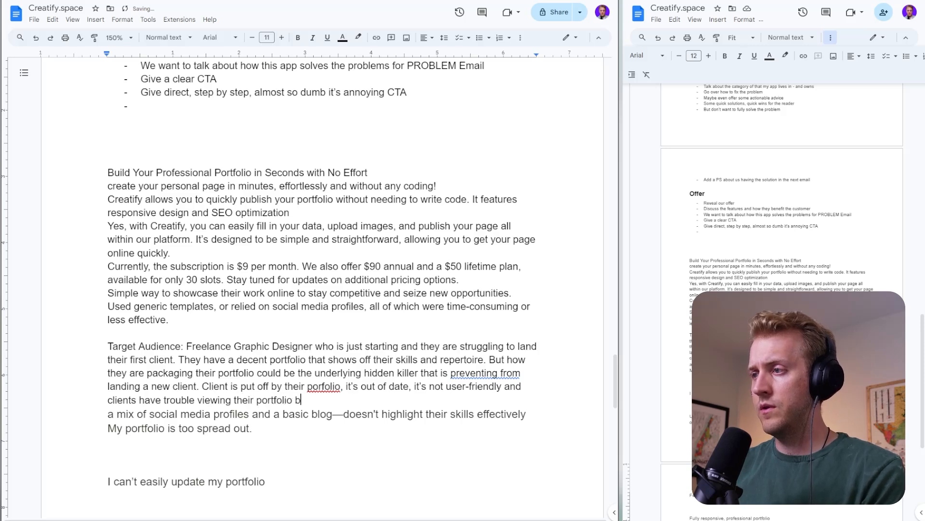
type("ieces.")
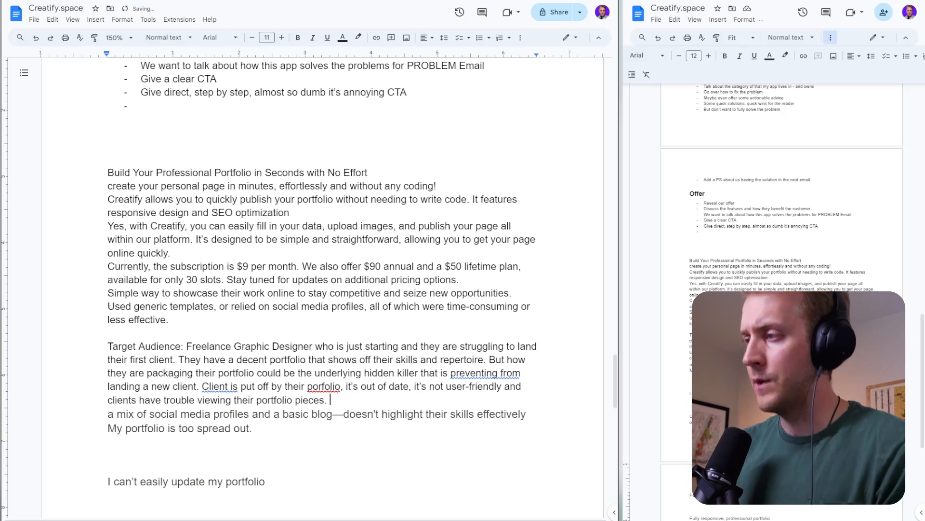
- Correct the misspelled "porfolio" in the target audience note to "portfolio"
left_click(324, 386)
key("Left")
type("t")
key("Down")
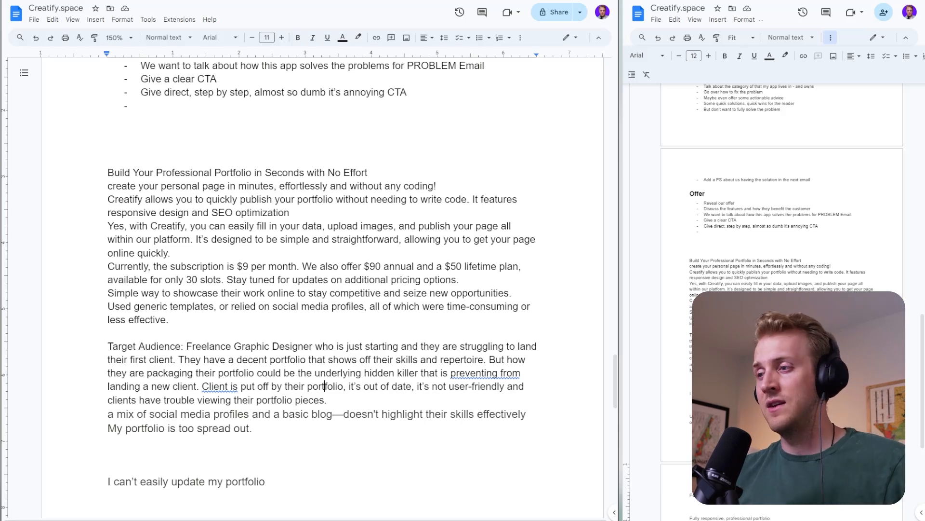
scroll(324, 386, "down", 2)
double_click(216, 266)
left_click(226, 279)
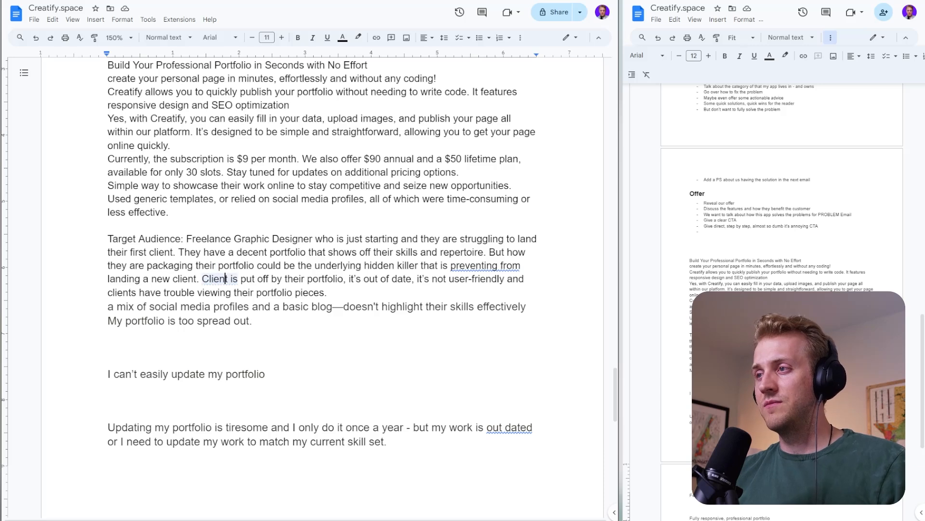
left_click(253, 321)
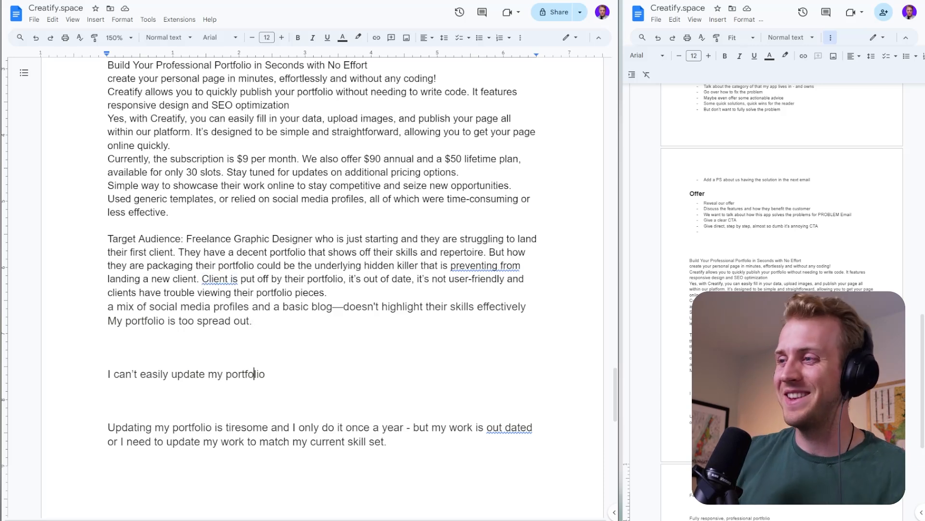
- Start a note labelled "BIG PROBLEM:" below the "Fully responsive, professional portfolio" line at the end of the document
key("Down")
key("Down")
key("Down")
key("Down")
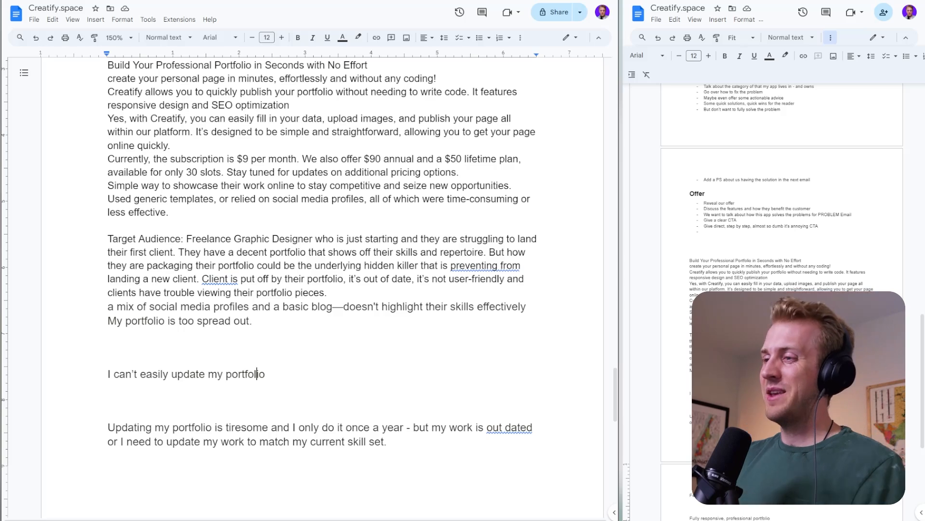
key("Down")
key("Down")
key("Down")
key("Down")
key("Down")
key("Down")
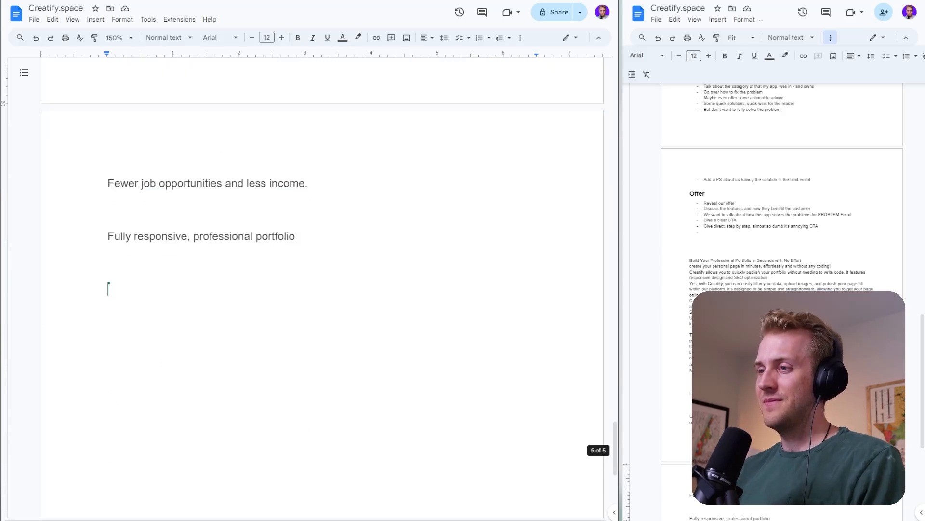
type("BlG PR")
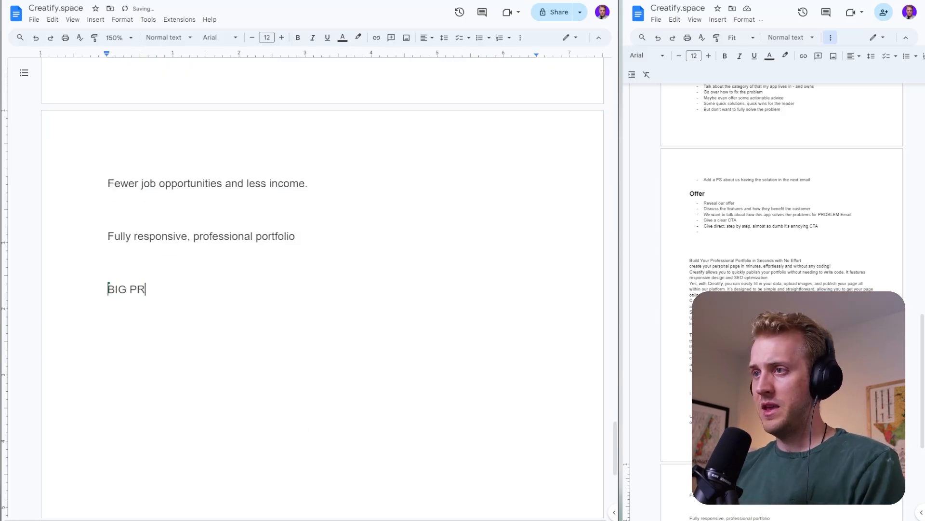
type("oble")
key("BackSpace")
key("BackSpace")
key("BackSpace")
key("BackSpace")
type("OB")
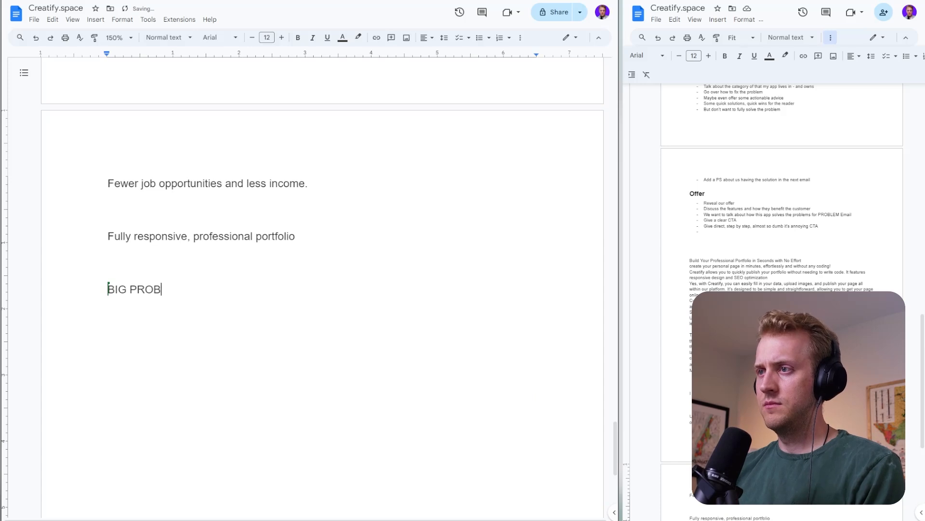
type("LEM: Hidden proble")
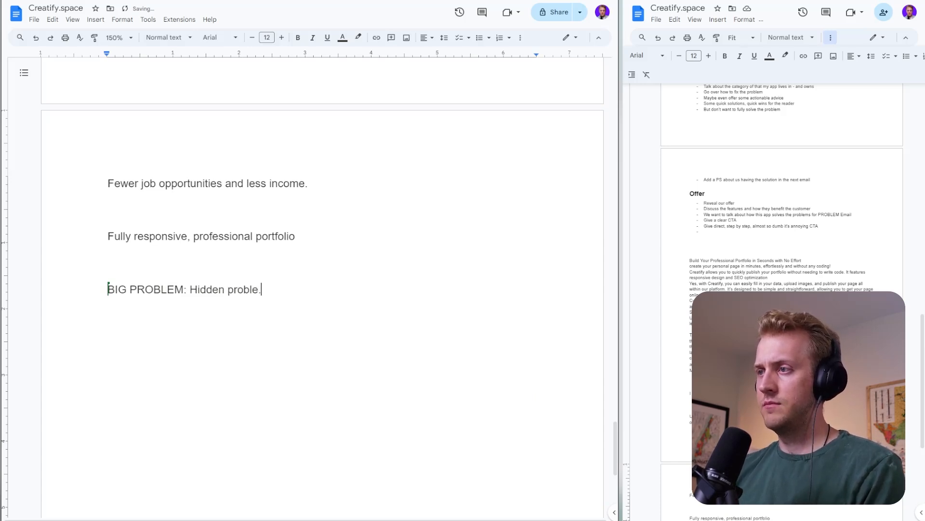
type("m ")
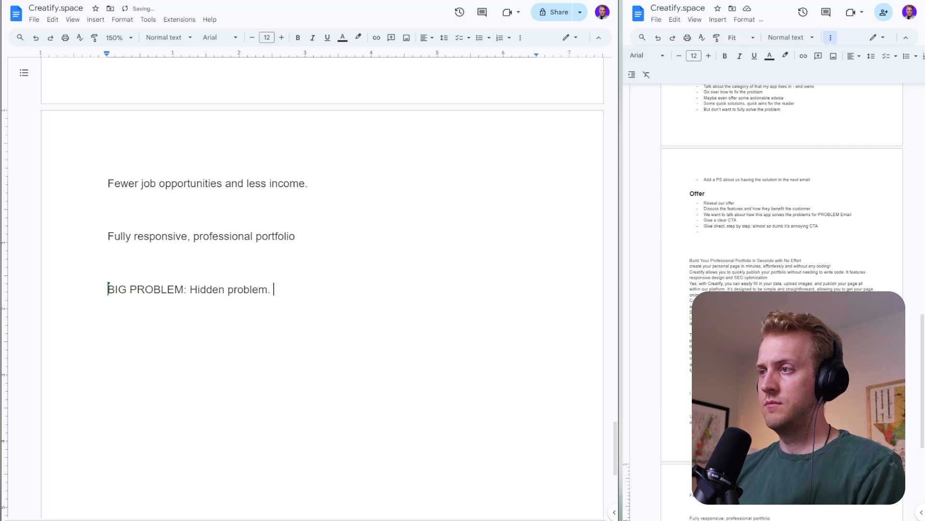
type("Hidden killer")
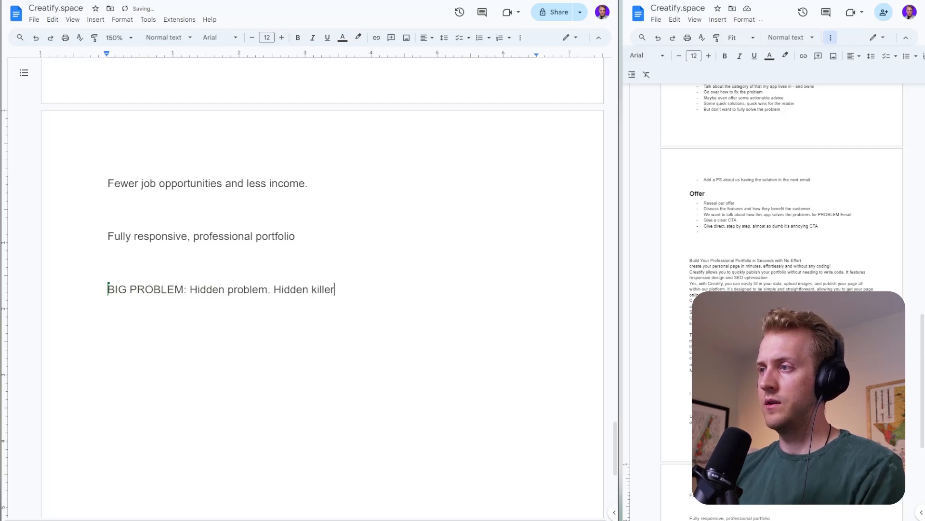
type(" prven")
- Continue the big problem sentence with "preventing freelance graphics" after "Hidden killer"
key("BackSpace")
key("BackSpace")
key("BackSpace")
type("e")
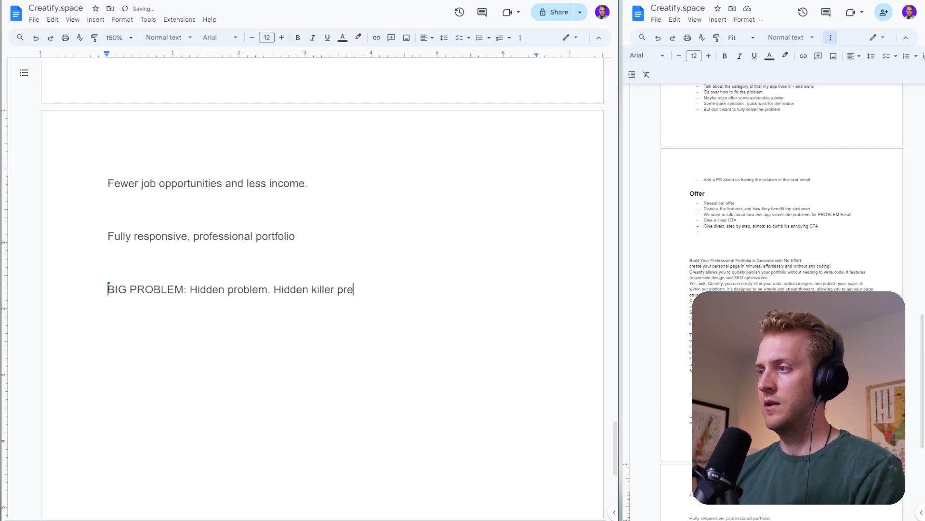
type("venting graphic")
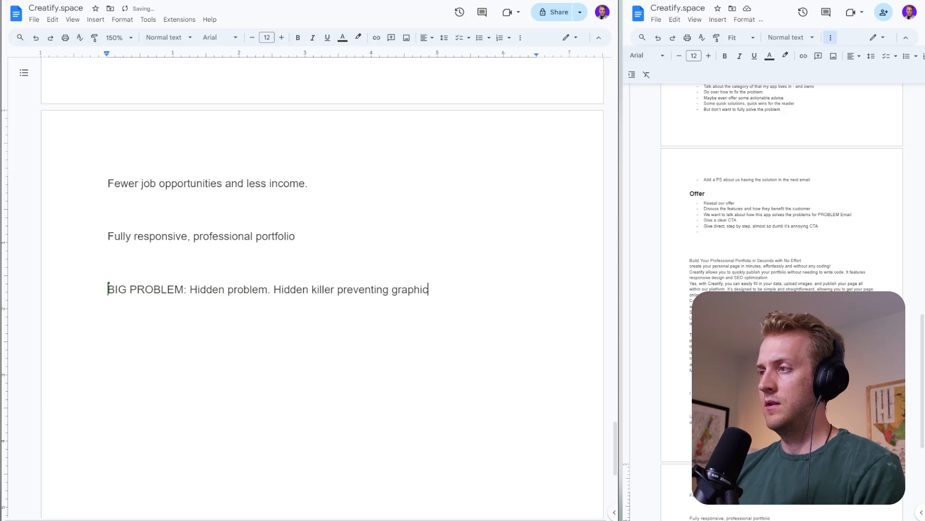
type(" desi")
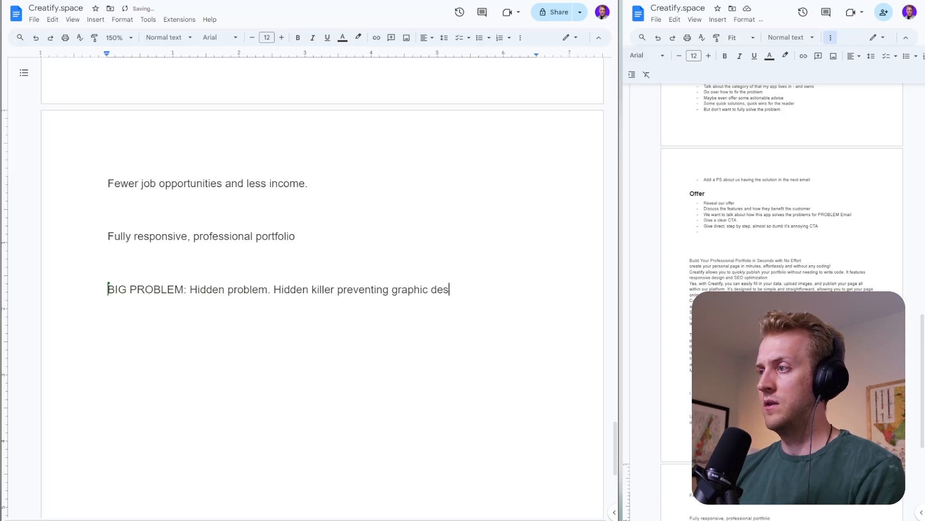
key("BackSpace")
key("BackSpace")
key("BackSpace")
key("BackSpace")
key("BackSpace")
key("BackSpace")
key("BackSpace")
key("BackSpace")
key("BackSpace")
key("BackSpace")
key("BackSpace")
type("freelanc")
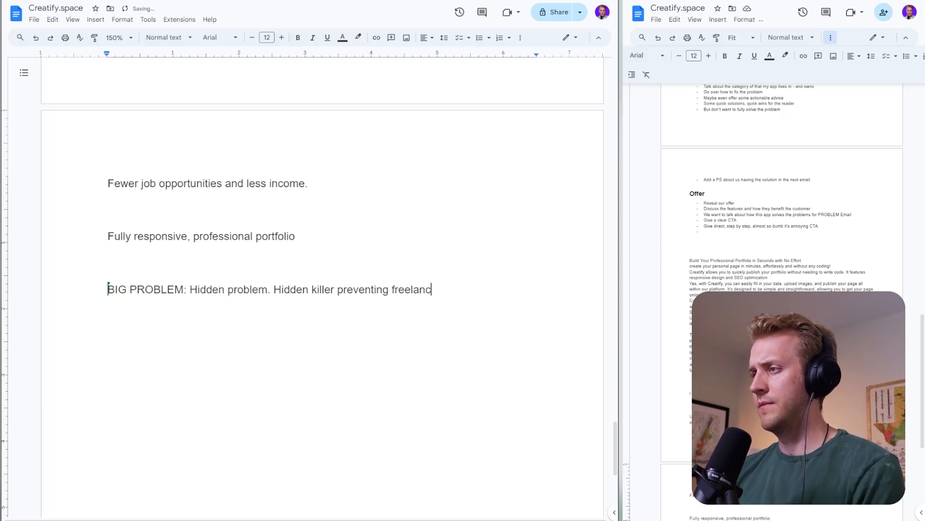
type("e graphics f")
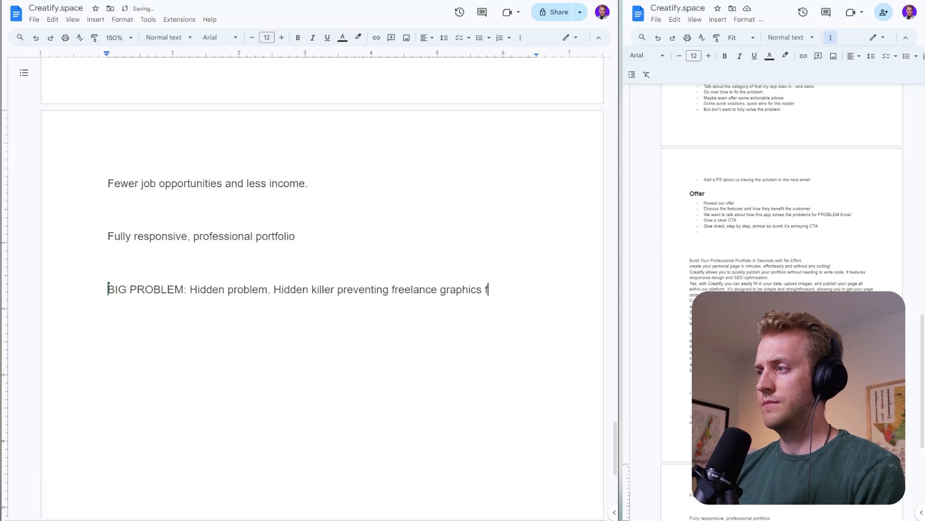
key("BackSpace")
type("desi")
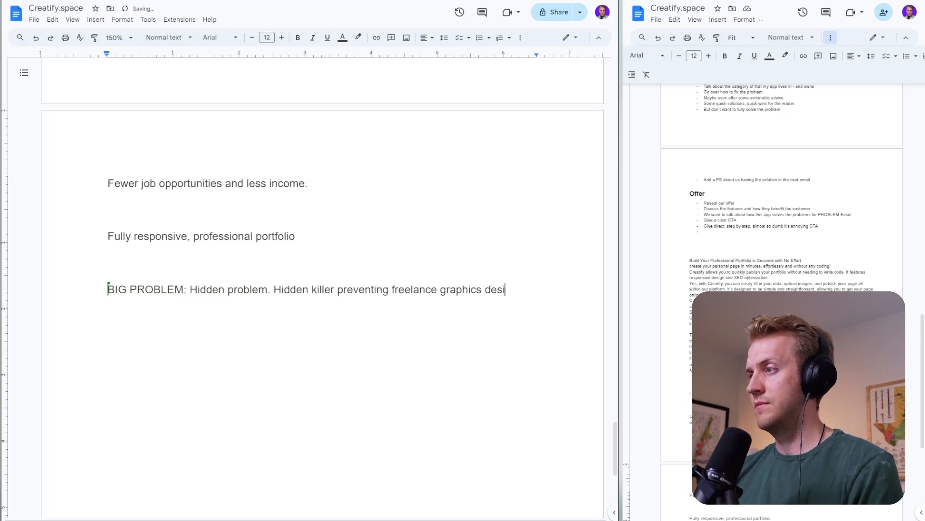
type("gner from gg")
- Finish the big problem sentence with "designer from getting jobs." and start a new paragraph below it
key("BackSpace")
type("e")
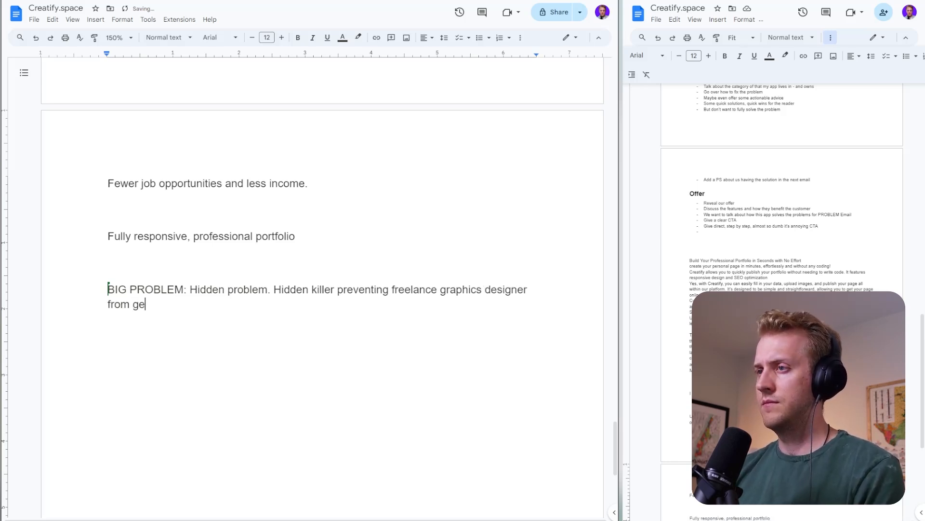
type("tting jobs.")
key("Return")
key("Return")
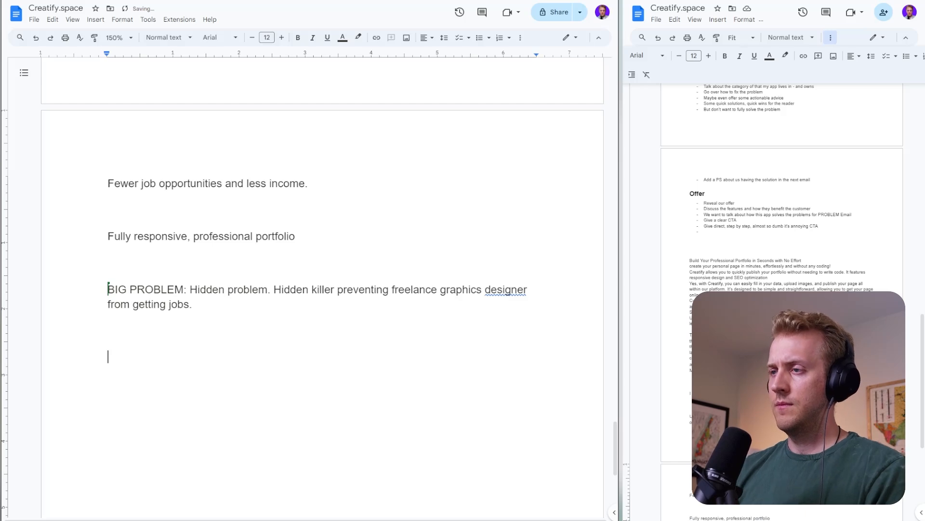
- Write the line "It's not their portfolio." below the big problem sentence and start another paragraph
type("IJt's")
key("BackSpace")
key("BackSpace")
key("BackSpace")
key("BackSpace")
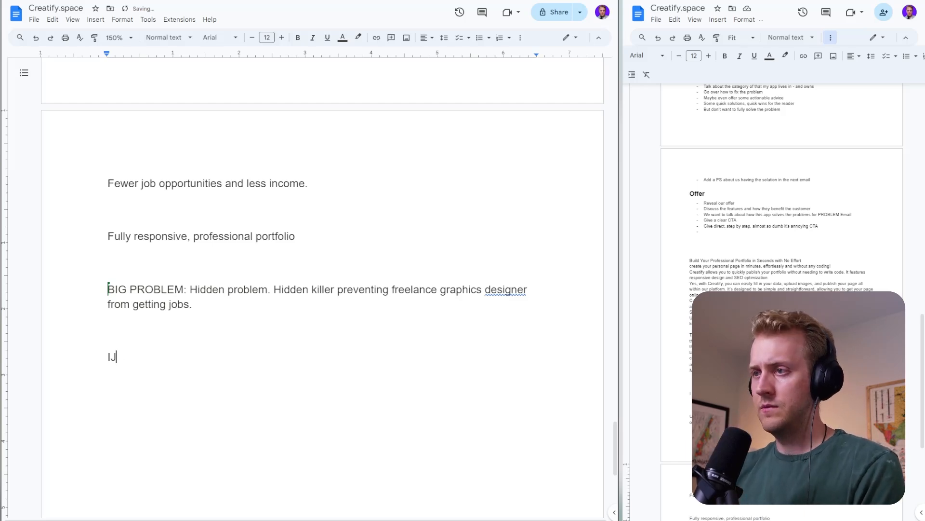
type("t's not their pr")
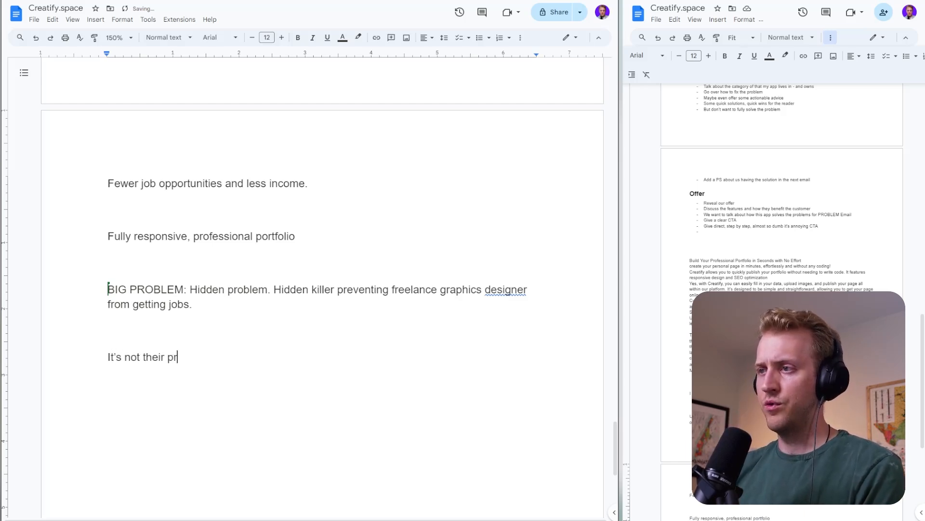
key("BackSpace")
type("orft")
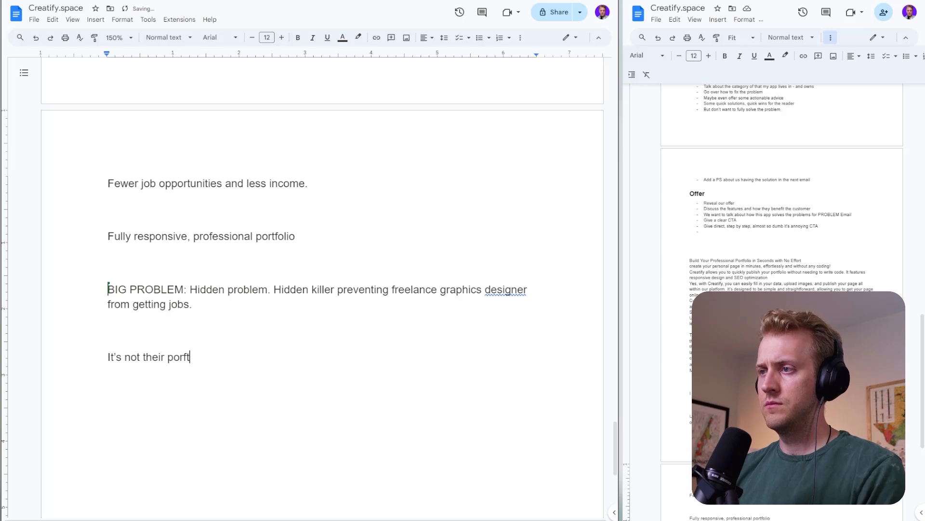
key("BackSpace")
key("BackSpace")
type("tfo")
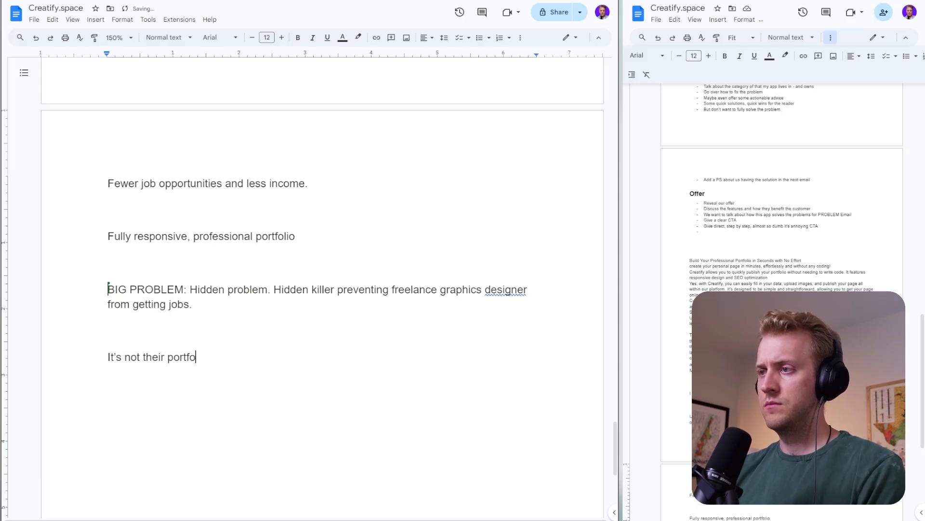
type("lio.")
key("Return")
key("Return")
- Add the line "It's not the quality of their work." and start another paragraph
type("It's not t")
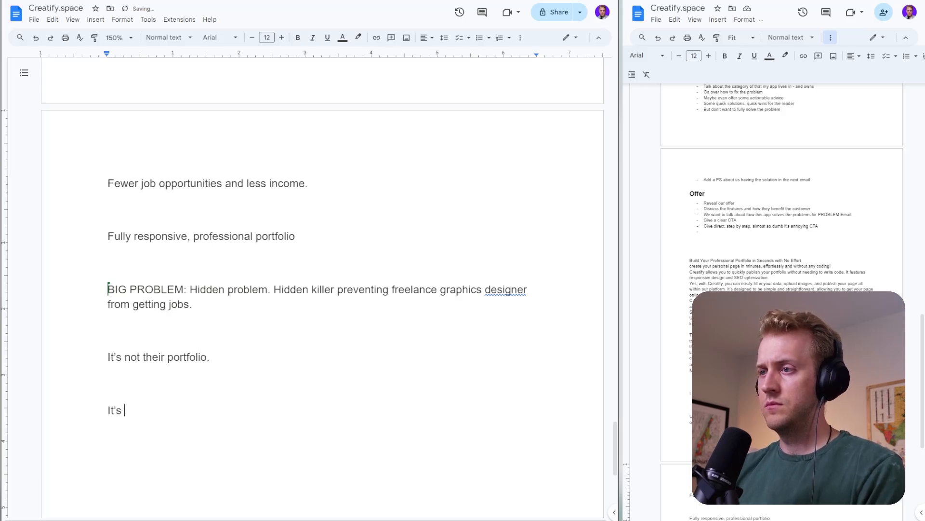
type("he quiali")
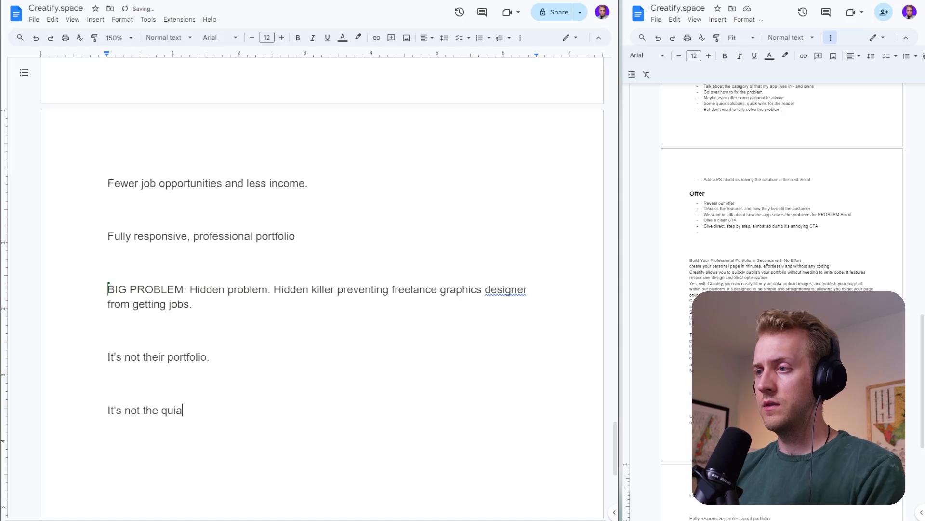
key("BackSpace")
key("BackSpace")
type("ality oft yhe")
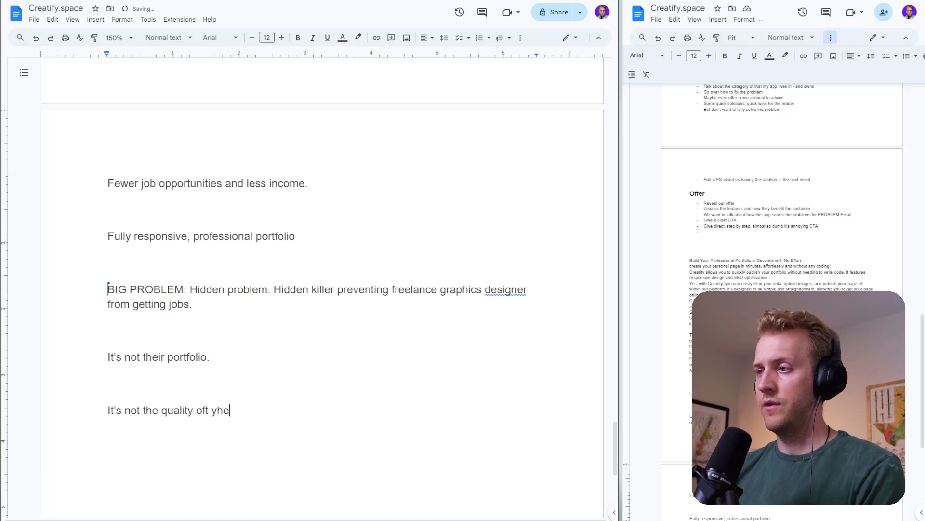
key("BackSpace")
key("BackSpace")
key("BackSpace")
key("BackSpace")
key("BackSpace")
type("their work")
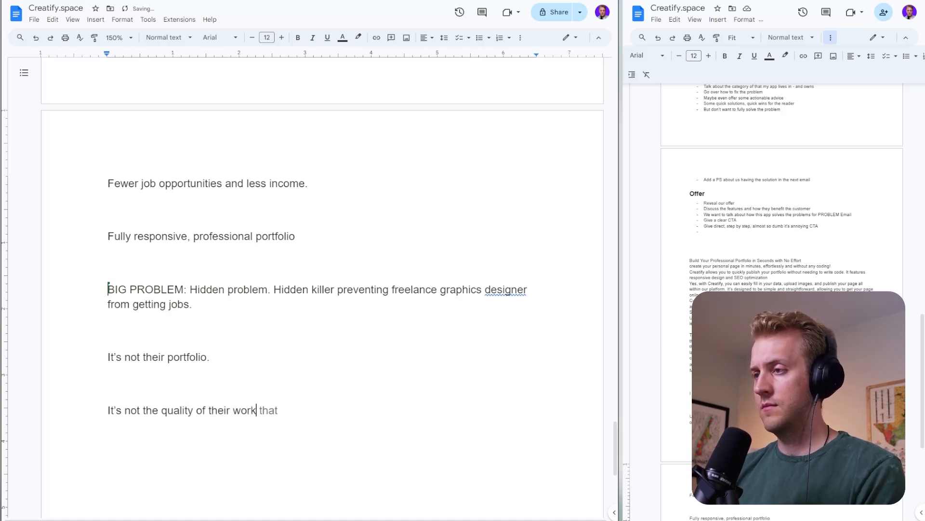
type(".")
key("Return")
key("Return")
- Add the line "It's not their personality." below the line about work quality and start another paragraph
type("It' sno")
key("BackSpace")
key("BackSpace")
key("BackSpace")
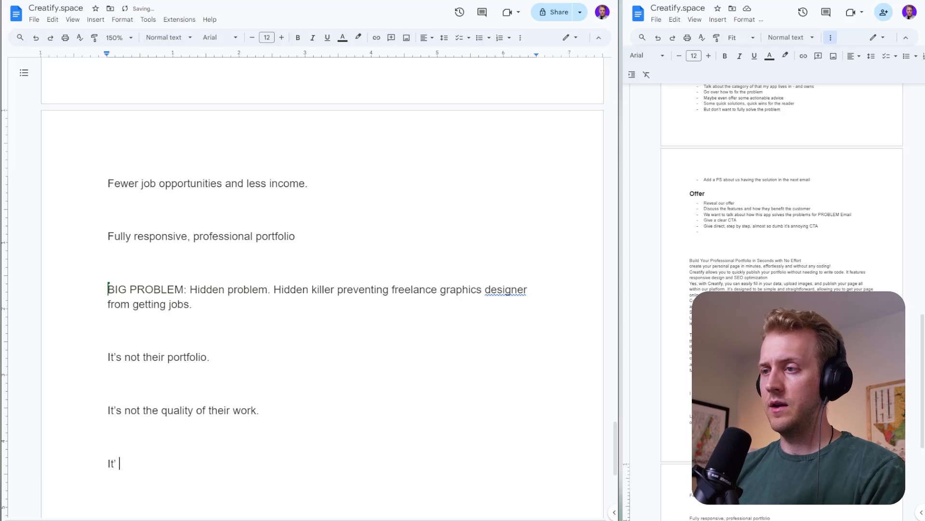
key("BackSpace")
type("s not th")
key("BackSpace")
key("BackSpace")
type("a")
key("BackSpace")
type("the")
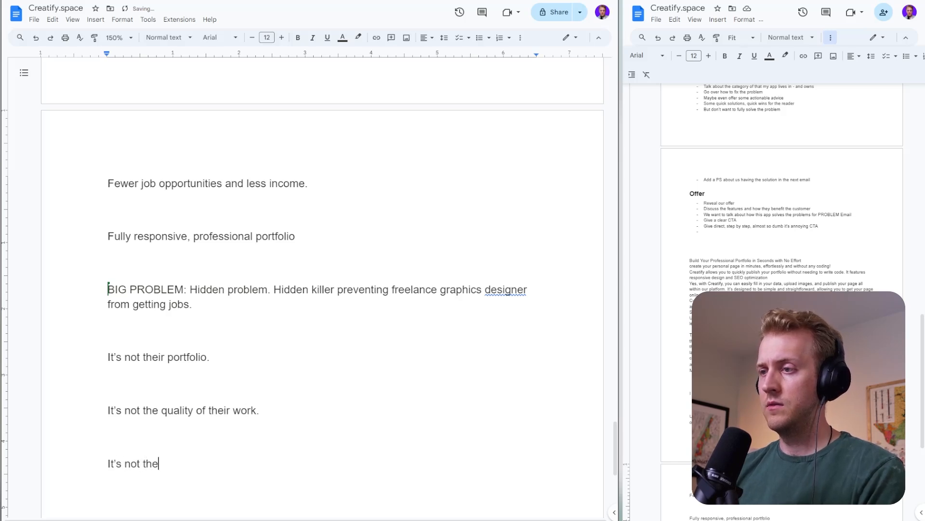
type("ir personality")
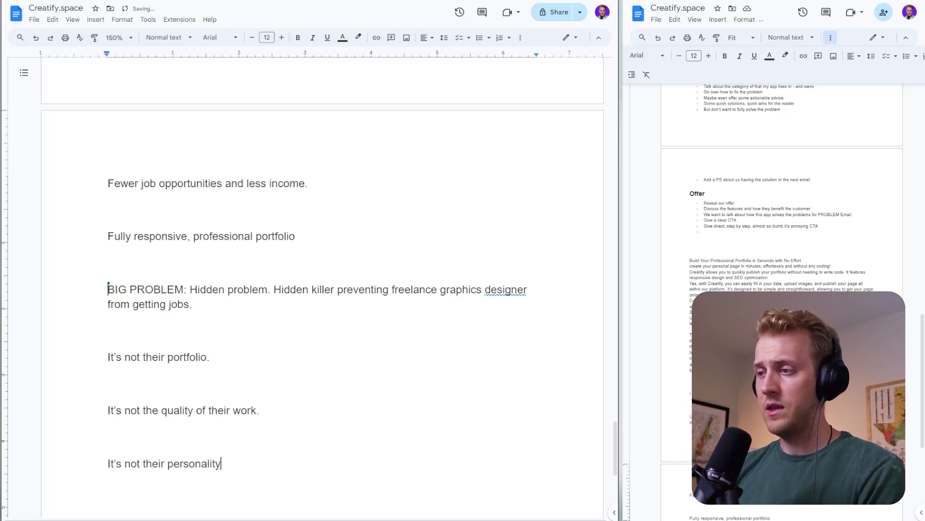
type(".")
key("Return")
key("Return")
- Begin the contrasting line with "It's HOW their", putting "HOW" in capitals
type("It's their")
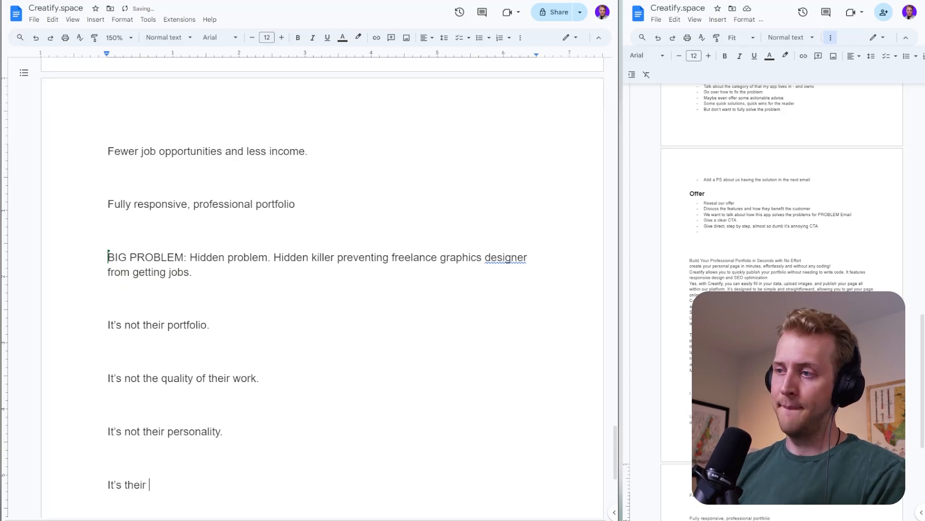
key("BackSpace")
key("BackSpace")
key("BackSpace")
key("BackSpace")
key("BackSpace")
key("BackSpace")
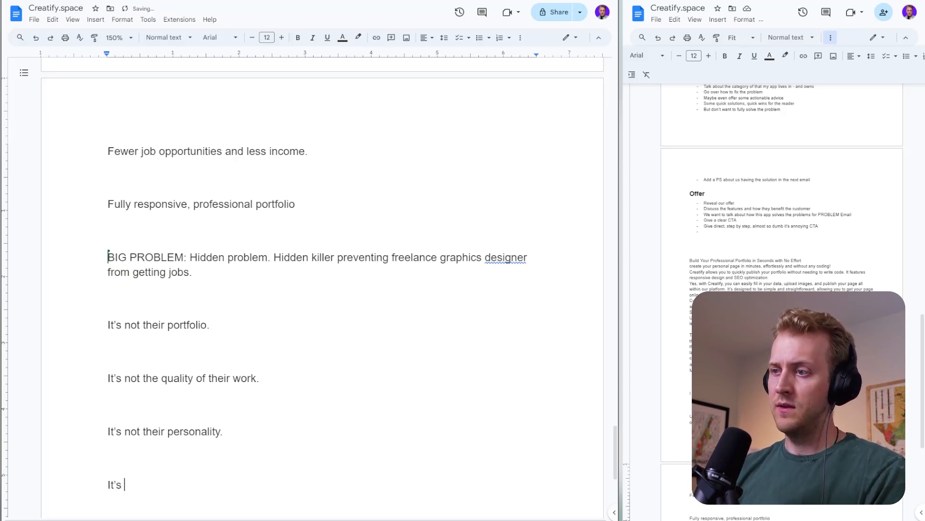
type("HWO")
key("BackSpace")
key("BackSpace")
type("WO")
key("BackSpace")
key("BackSpace")
key("BackSpace")
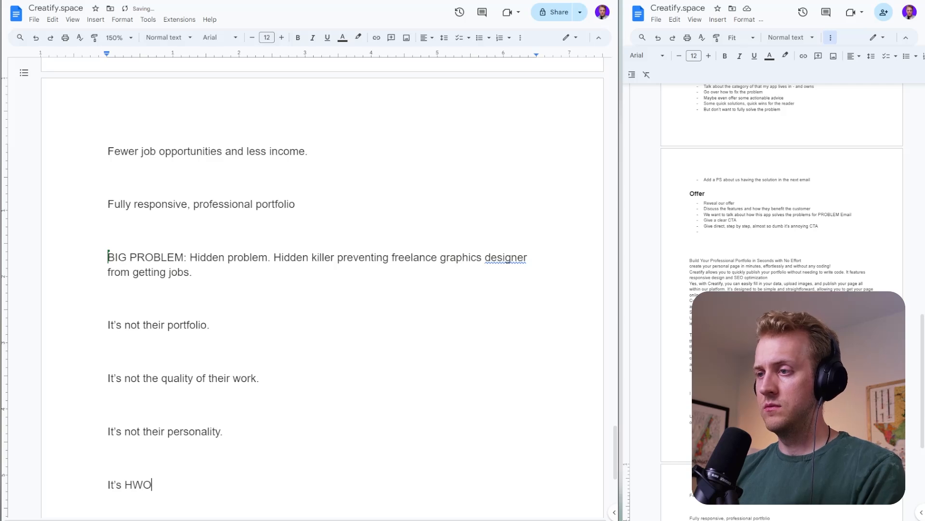
type("OW their pro")
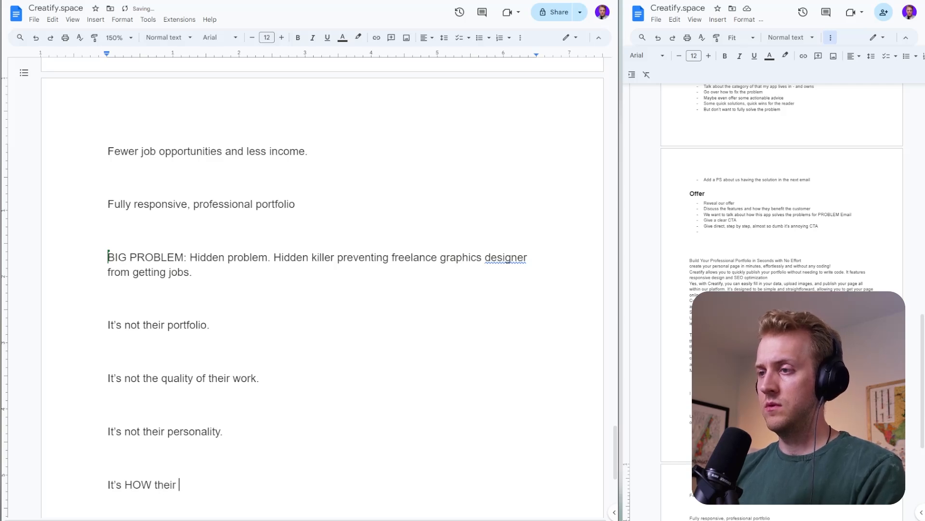
- Complete the "It's HOW their" line with "portfolio is presented." and start a new paragraph
key("BackSpace")
key("BackSpace")
type("orf")
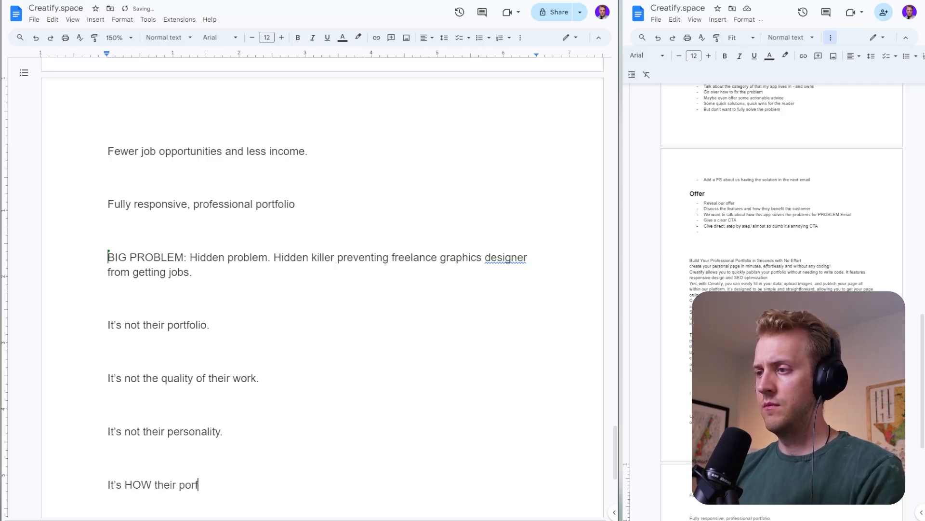
type("foi")
key("BackSpace")
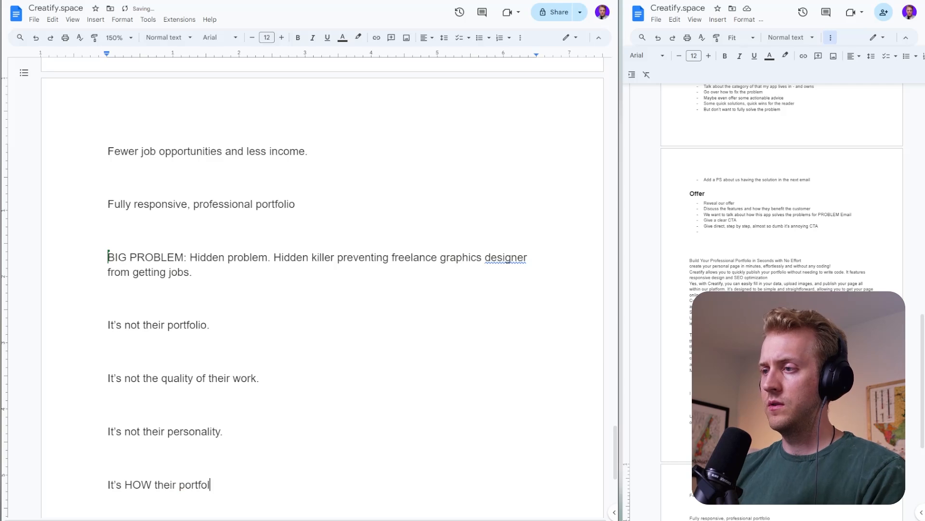
type("lio is presented.")
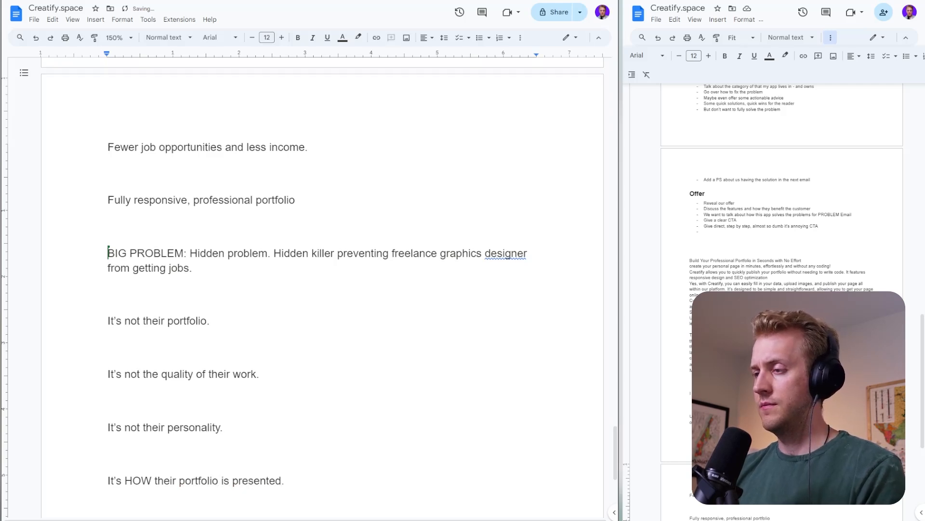
key("Return")
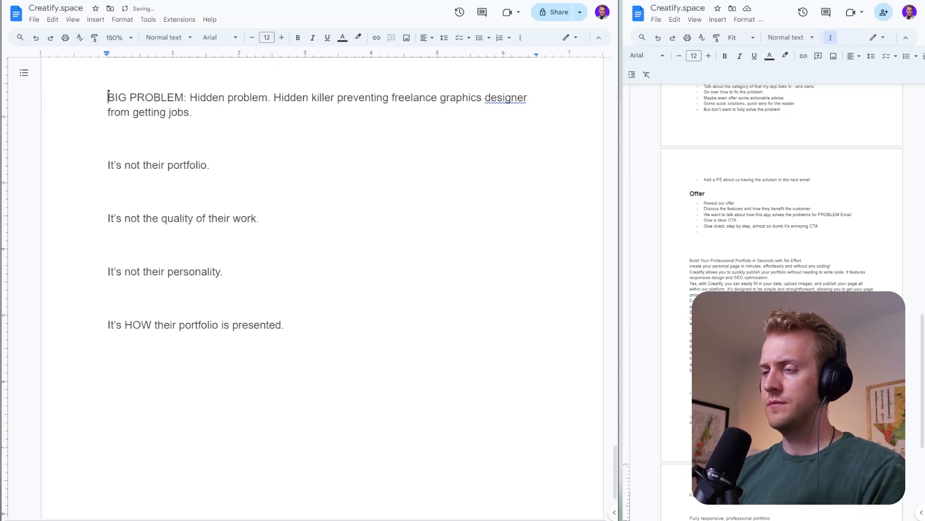
- Start a new sentence below with "If you are not making it easy for your"
type("If you are arn")
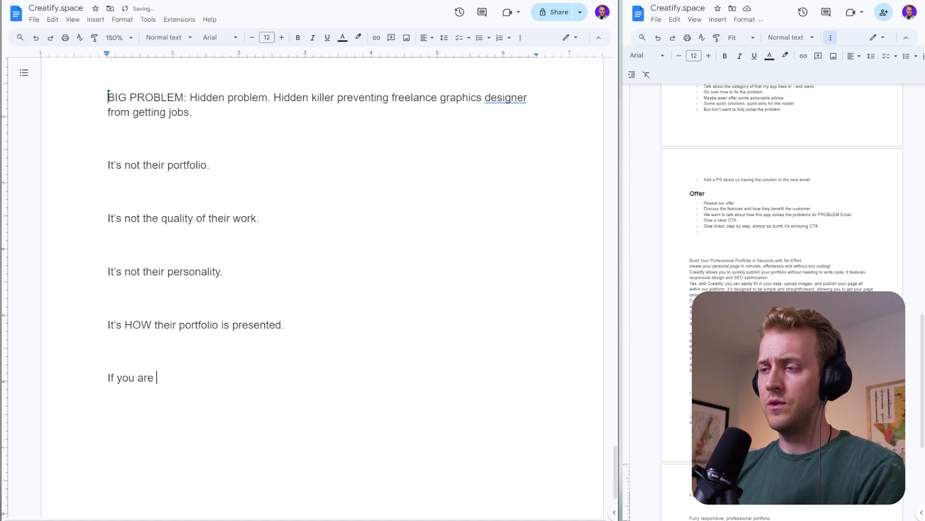
key("BackSpace")
key("BackSpace")
key("BackSpace")
type("not making")
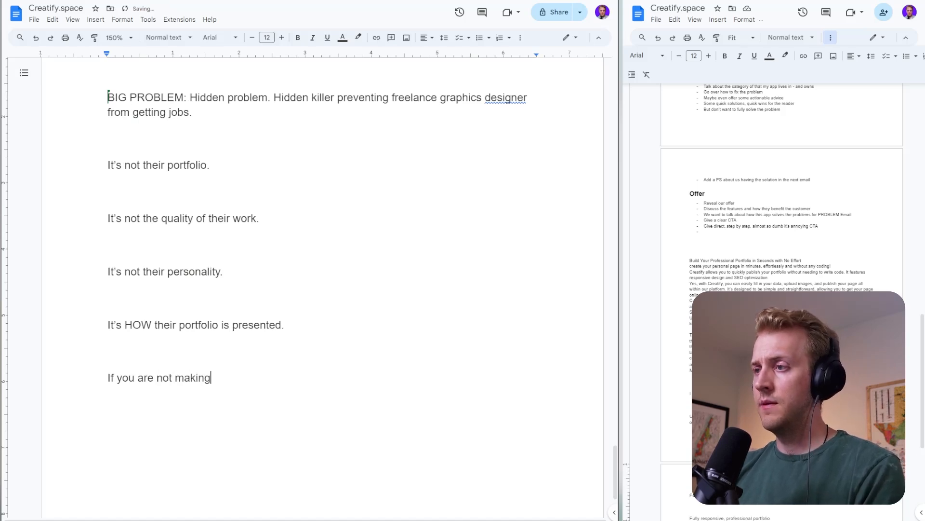
type(" it easy for your clein")
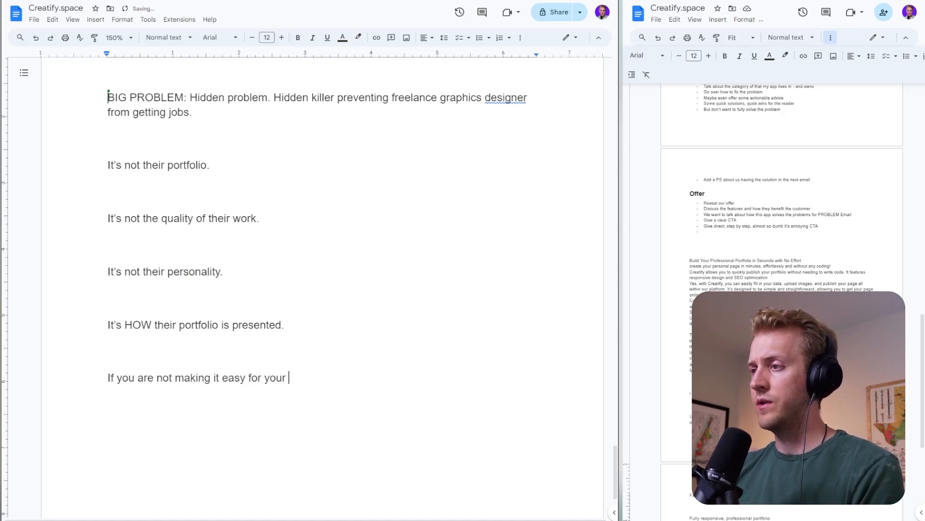
key("BackSpace")
key("BackSpace")
key("BackSpace")
key("BackSpace")
key("BackSpace")
- Continue the "If you are not making it easy for your" sentence with "potential clients to view your work"
type("po")
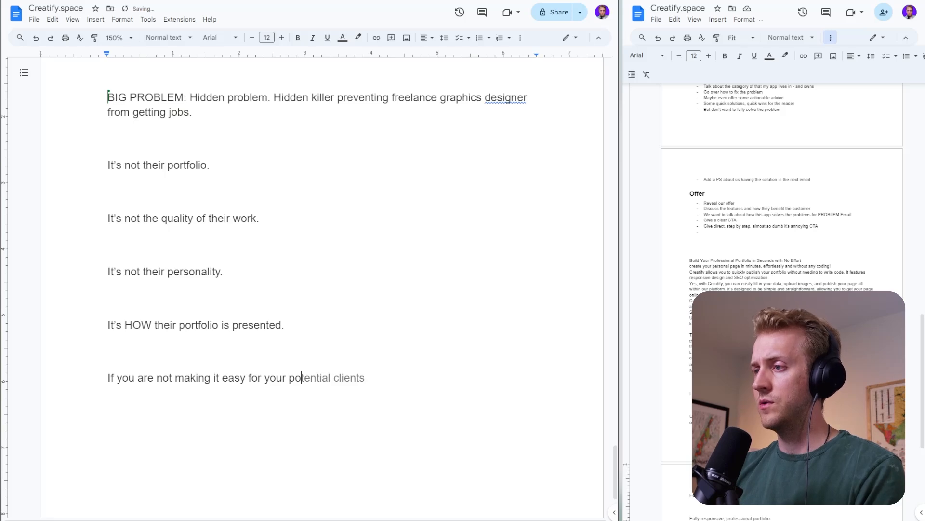
type("tential clients to")
key("BackSpace")
key("BackSpace")
type("to ")
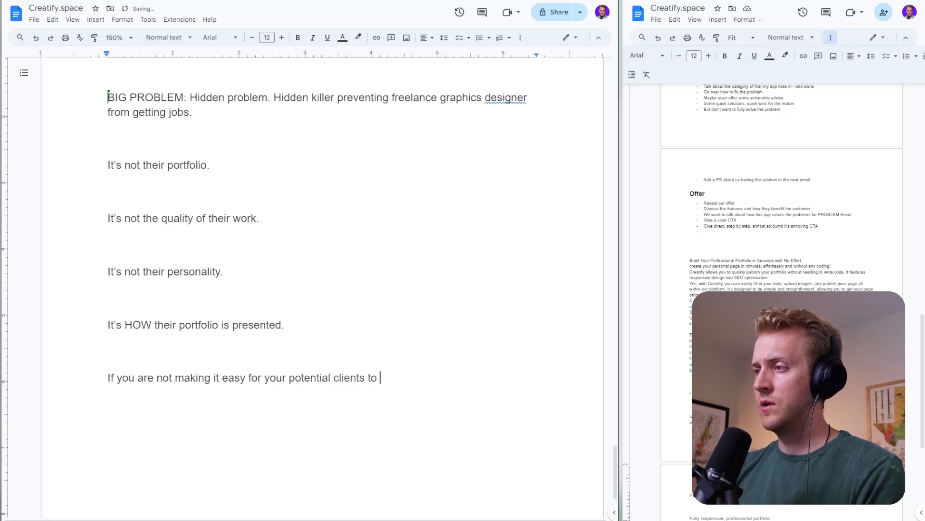
type("view your p")
key("BackSpace")
type("w")
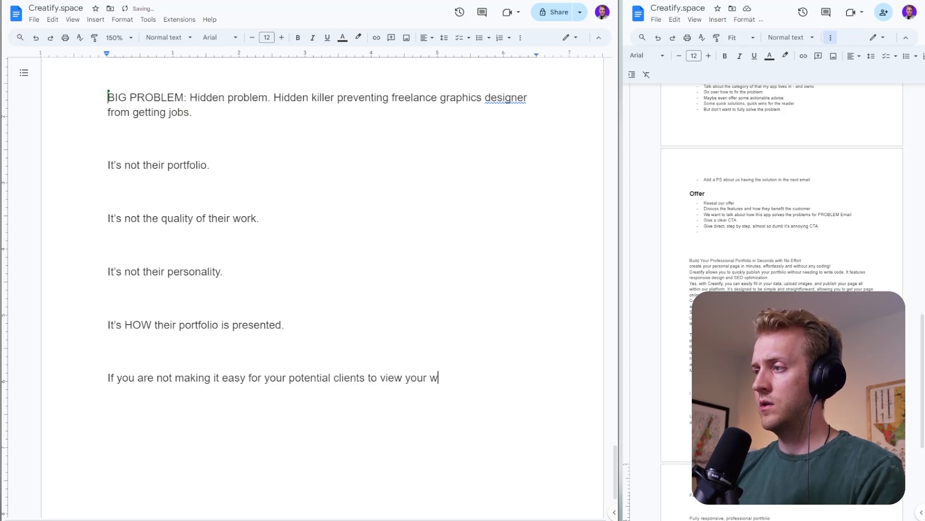
type("ork and make an hose")
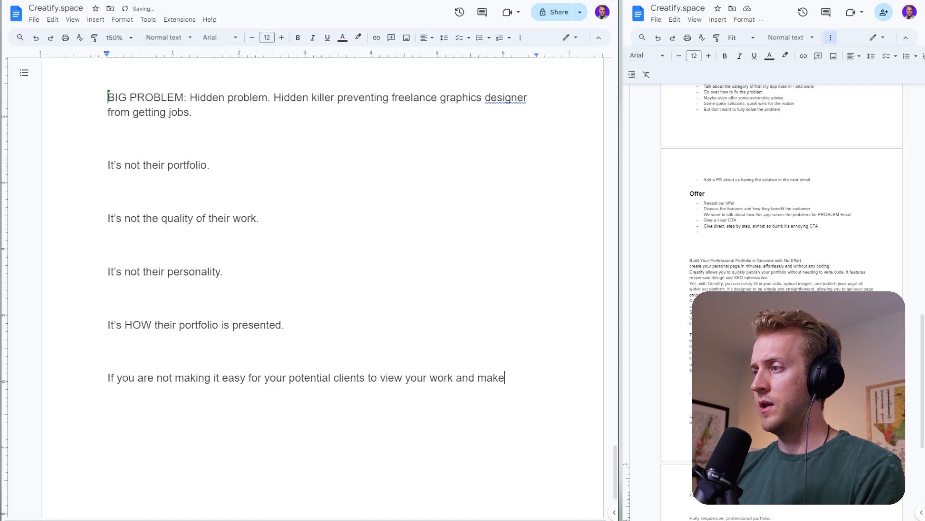
- Extend the sentence about potential clients with "and make an honest assessment of your work, then you"
key("BackSpace")
key("BackSpace")
type("nest")
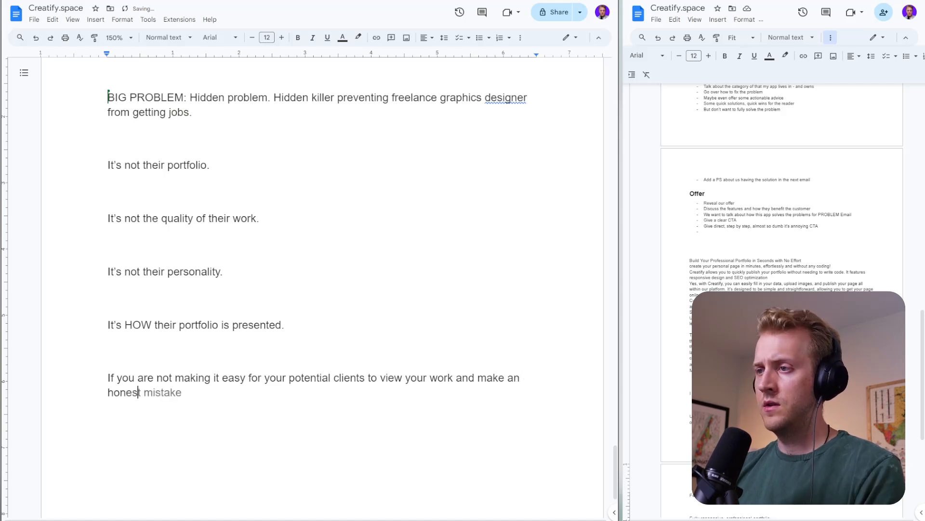
type(" assessment of your you")
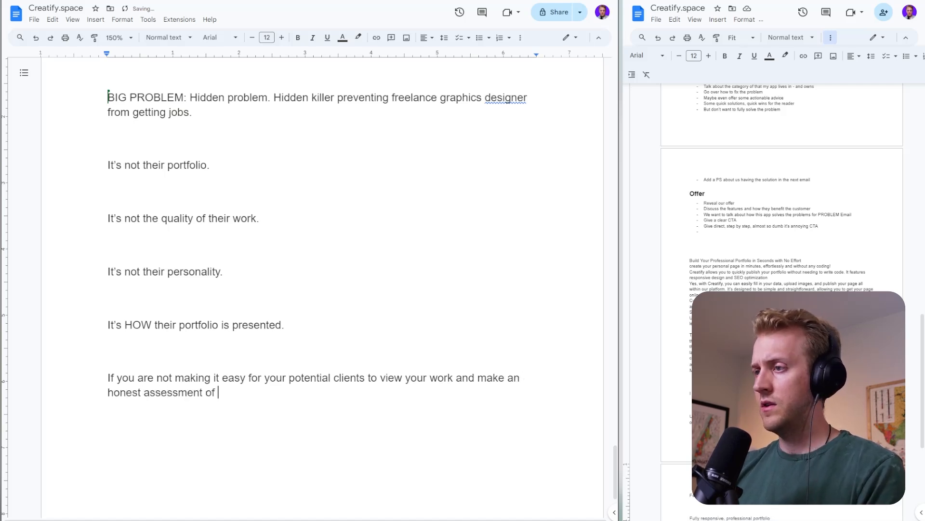
key("BackSpace")
key("BackSpace")
key("BackSpace")
type("wo")
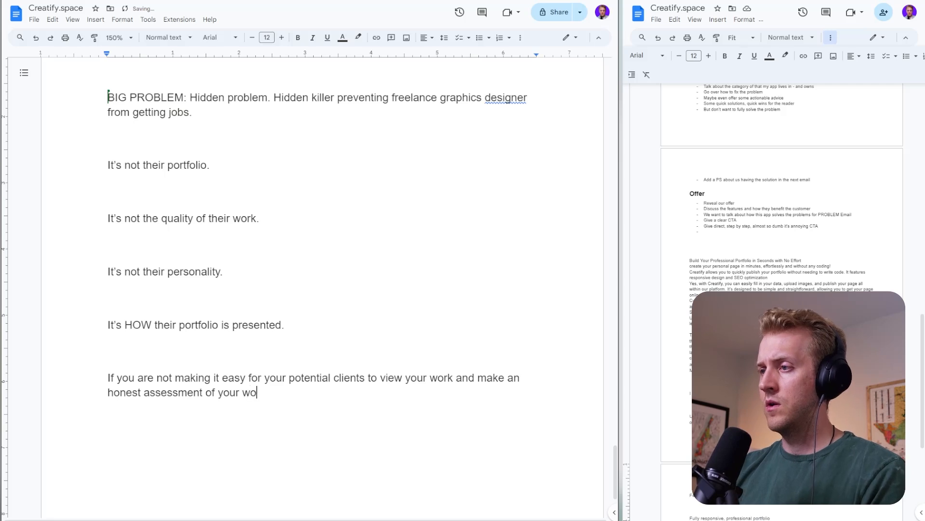
type("rk, then you are op")
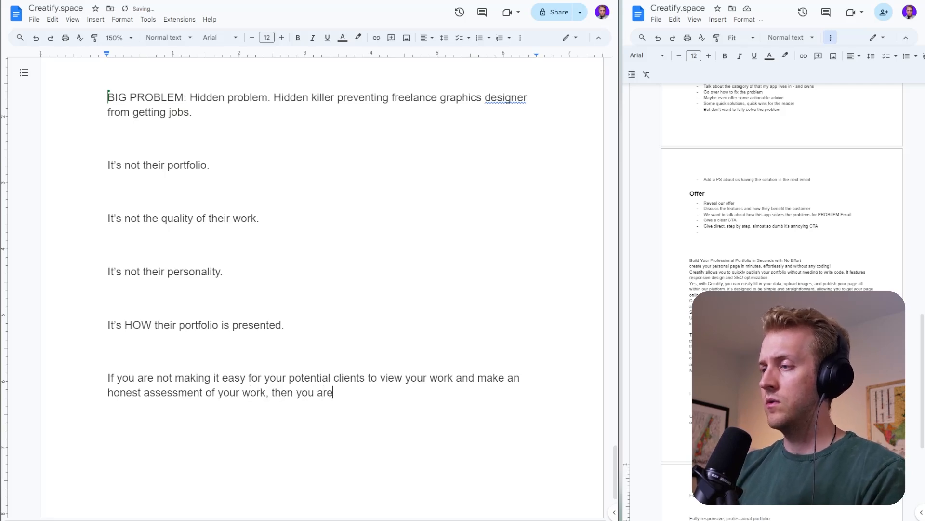
- Finish the sentence about potential clients with "are putting barriers and friction in their way."
key("BackSpace")
key("BackSpace")
type("p")
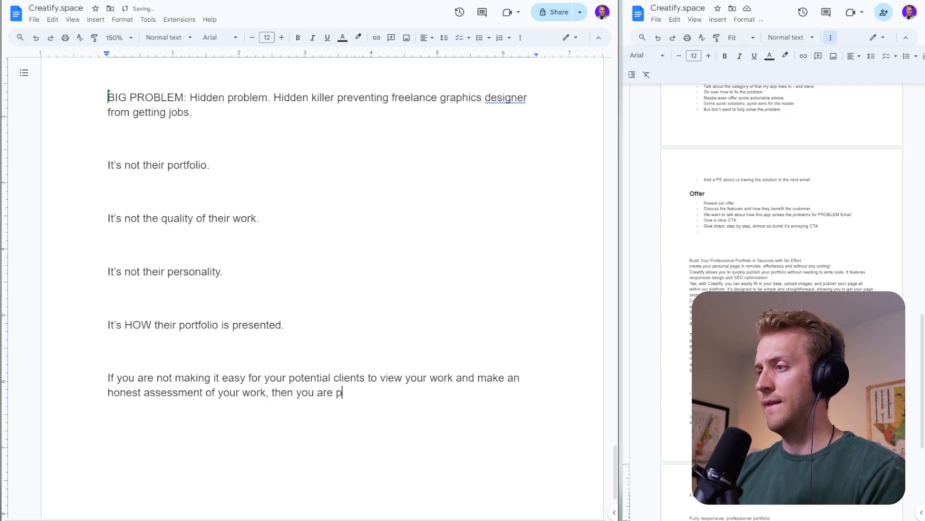
type("utting barrier")
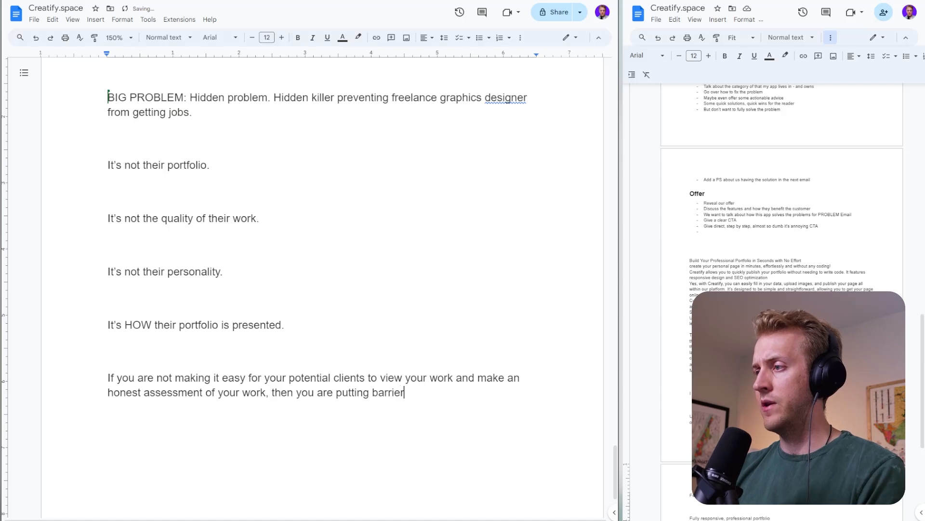
type("s and friction int")
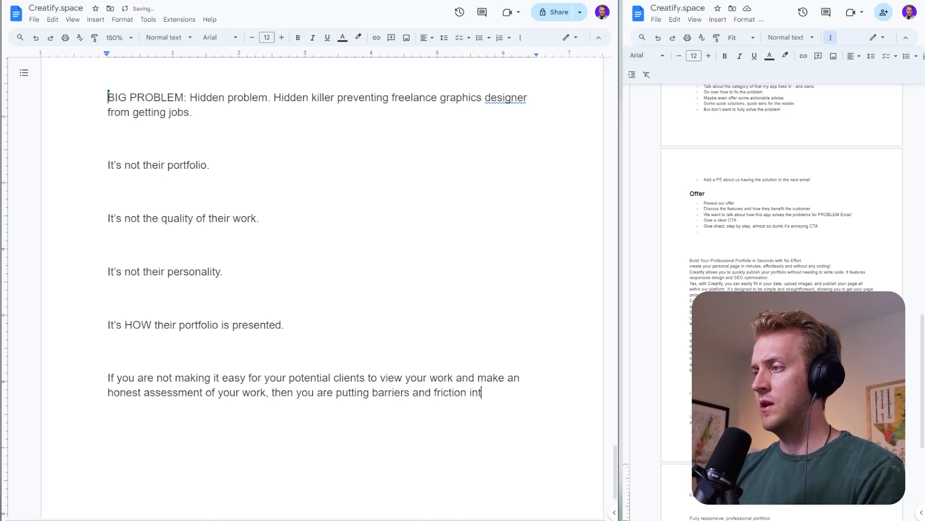
key("BackSpace")
type("th")
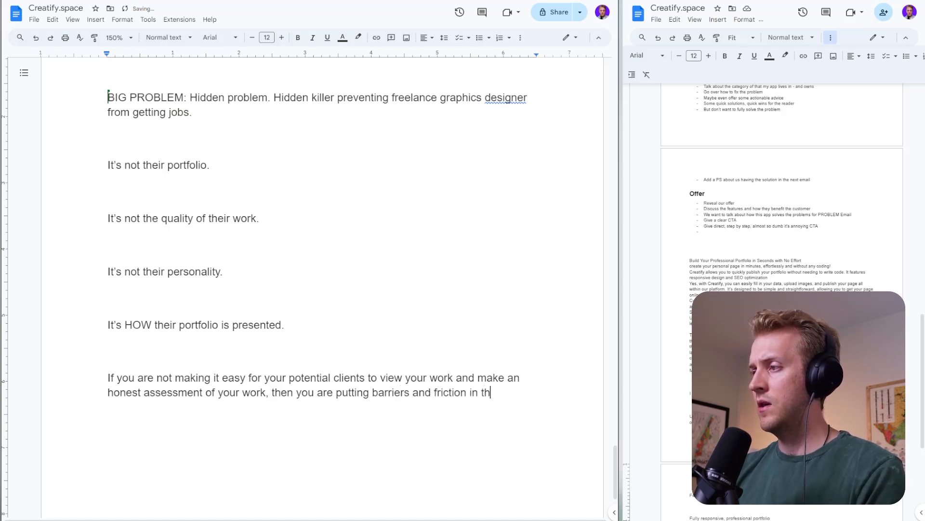
type("eir way. ")
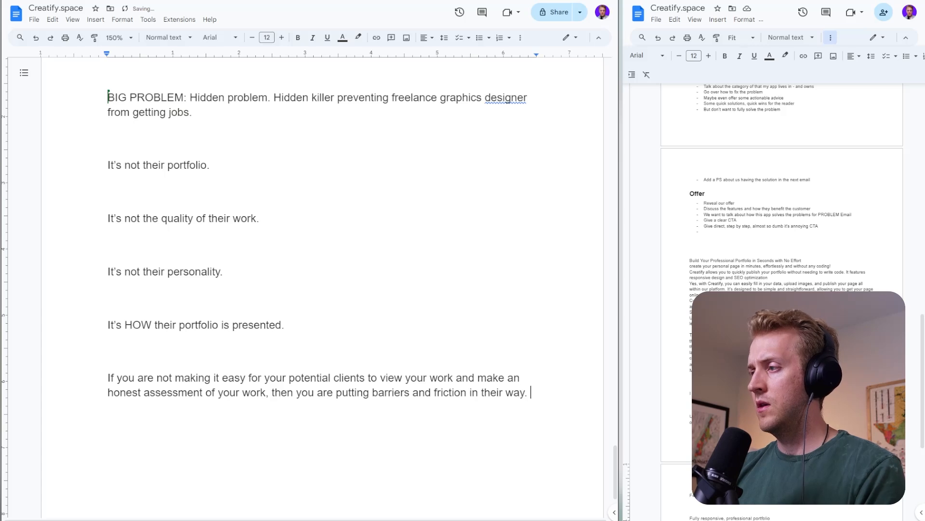
type("Putting a ba")
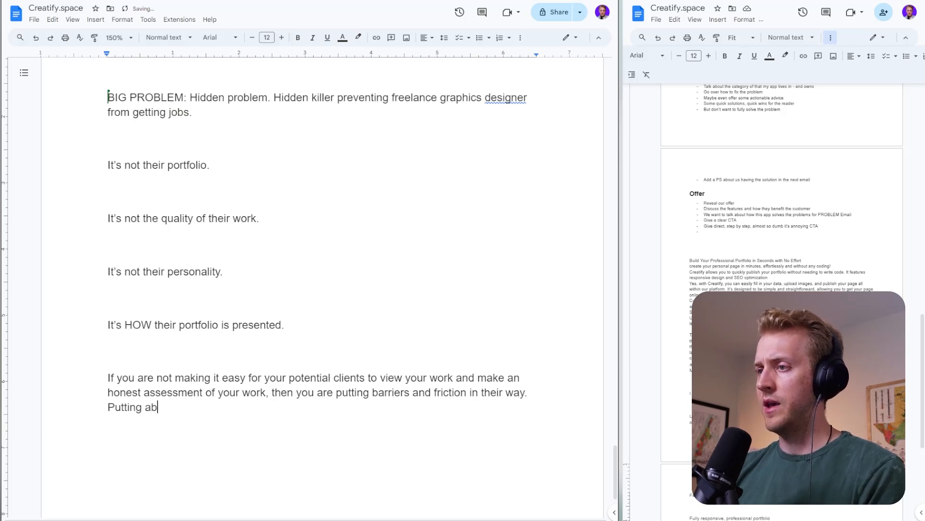
type("d taste in the")
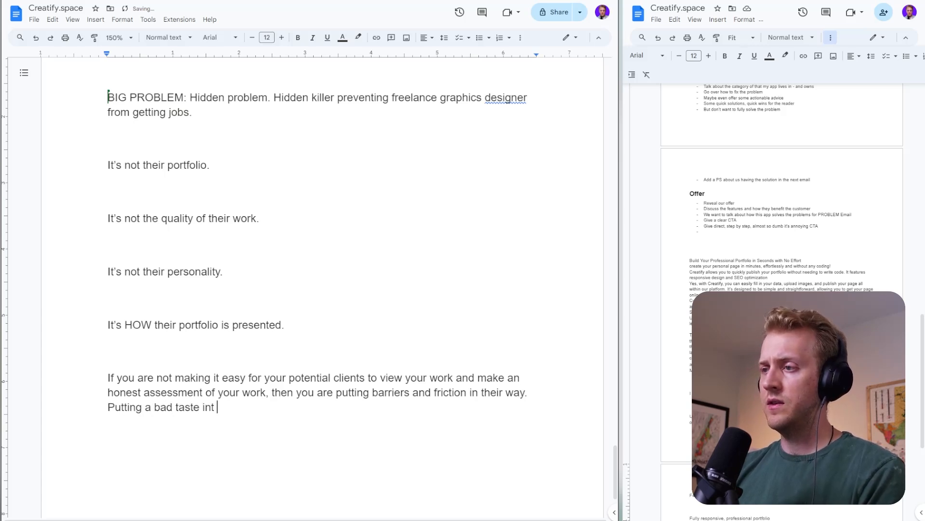
- Begin the follow-up sentence in the same paragraph with "Putting a bad taste in their mouth - regardless of how"
key("BackSpace")
key("BackSpace")
type("heir ")
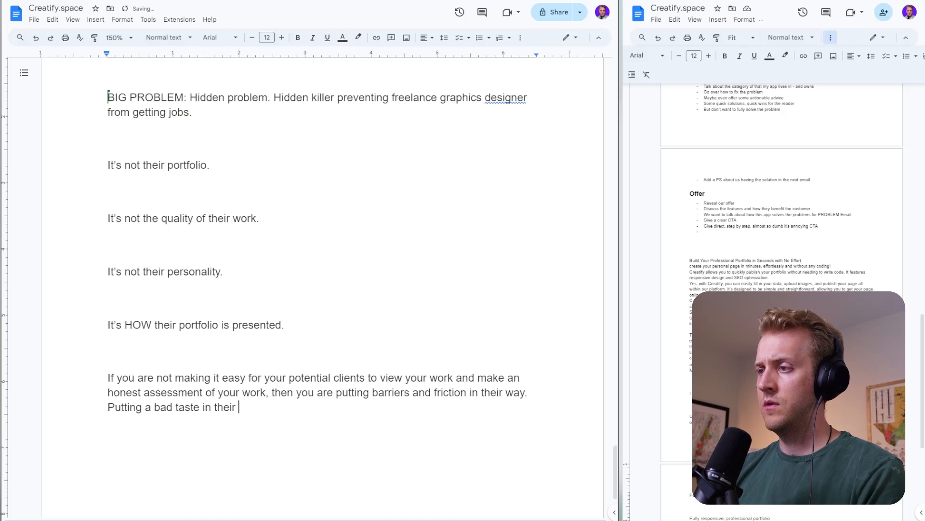
type("mouth - regarg")
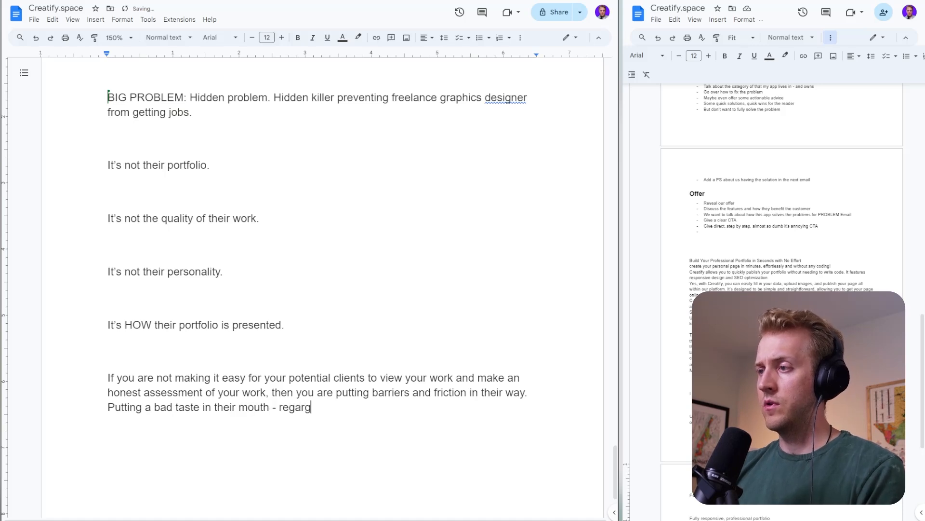
key("Tab")
type("less of how ")
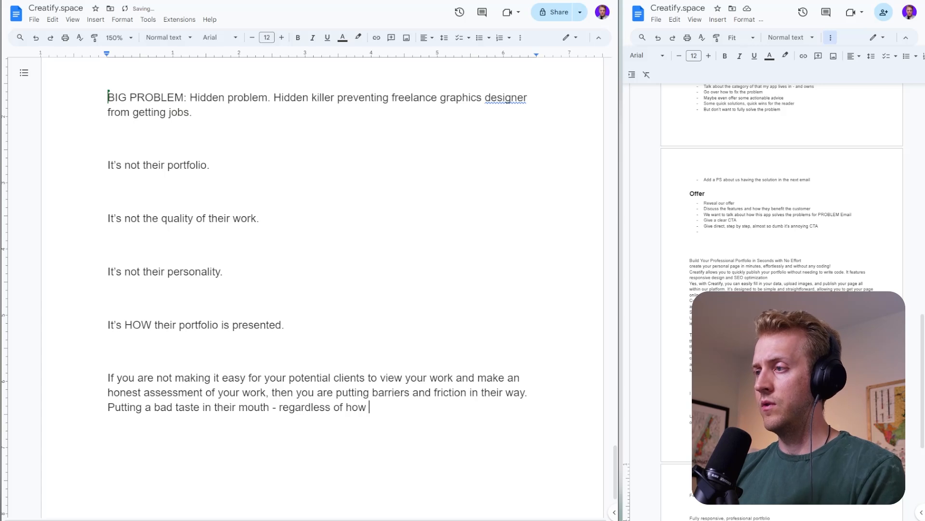
type("\"")
type("good\" your")
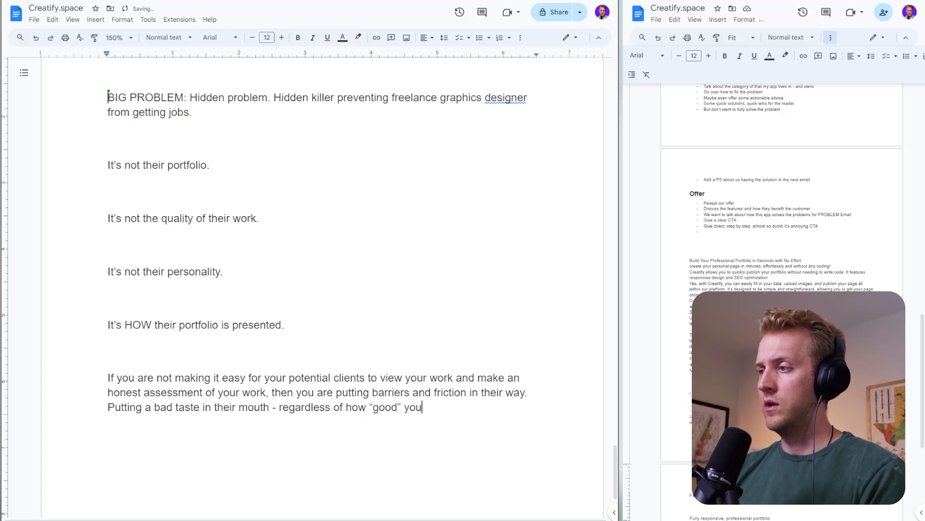
type(" por")
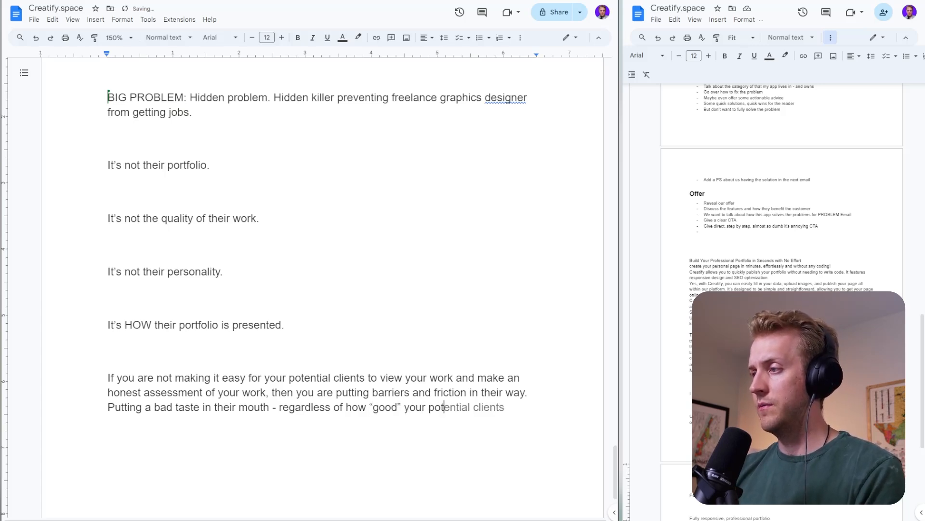
type("tfol")
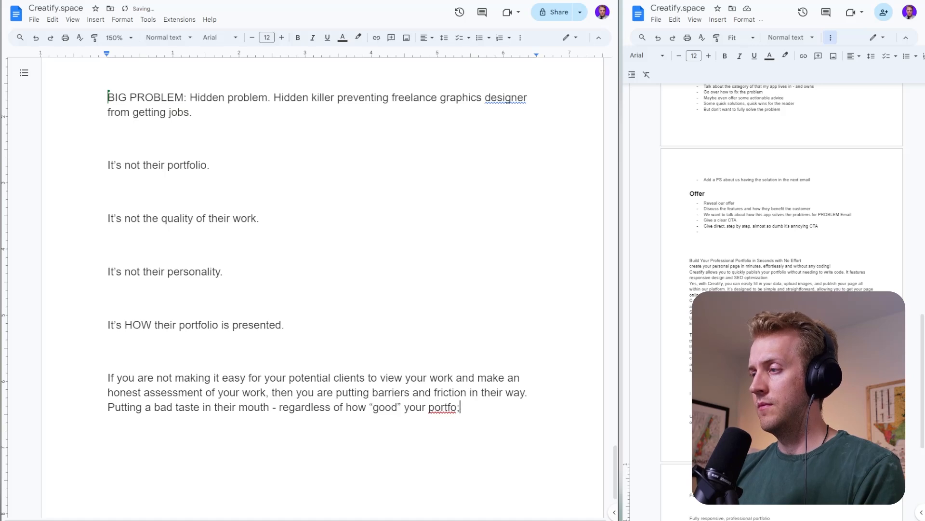
type("io is.")
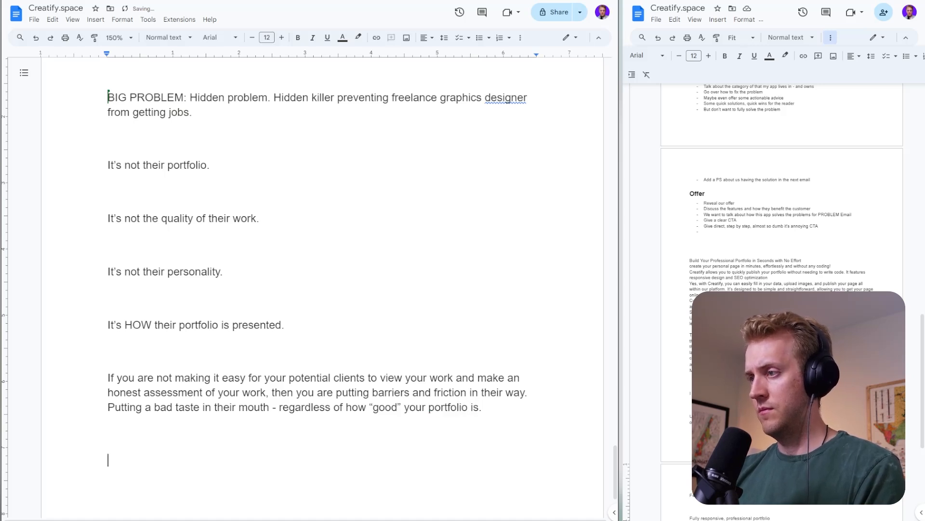
type("It can lead ")
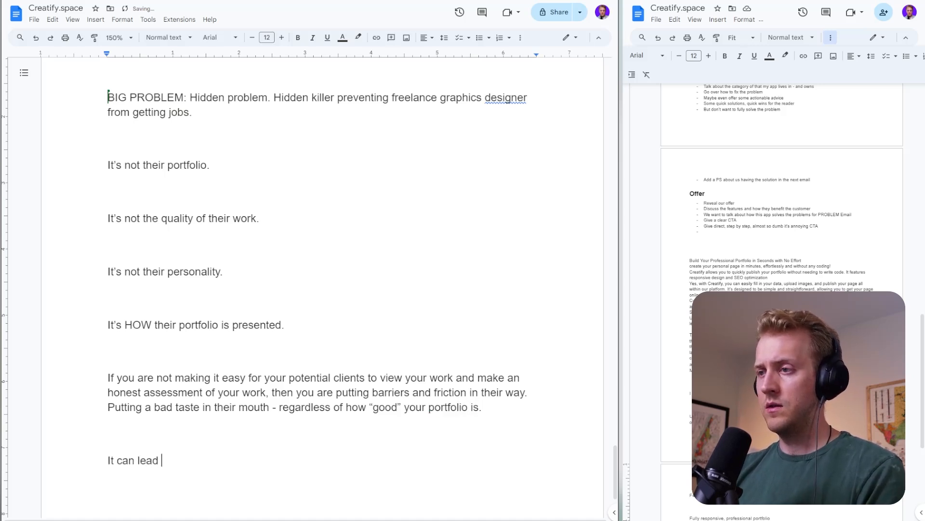
type("ot l")
- Add the line "It can lead to lost jobs" as its own paragraph and start another one
key("BackSpace")
type("t o")
key("BackSpace")
key("BackSpace")
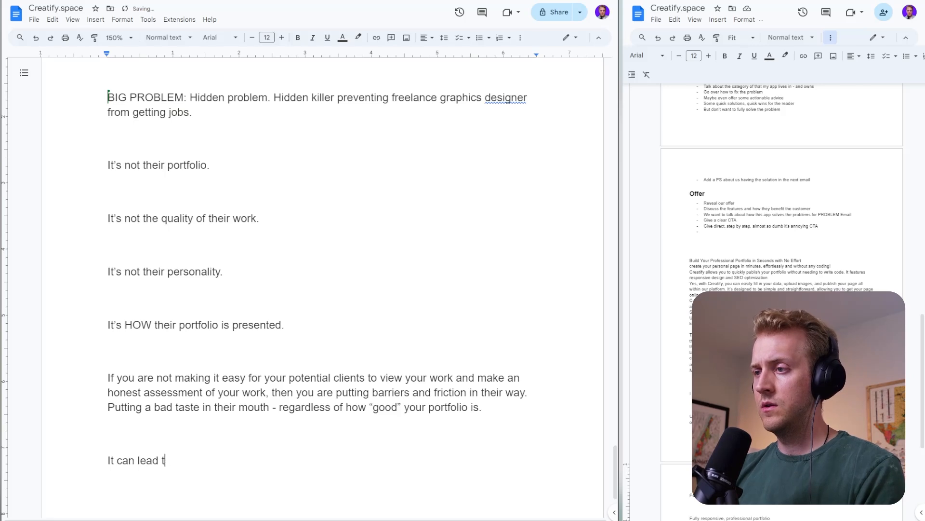
type("o lost jobs")
key("Return")
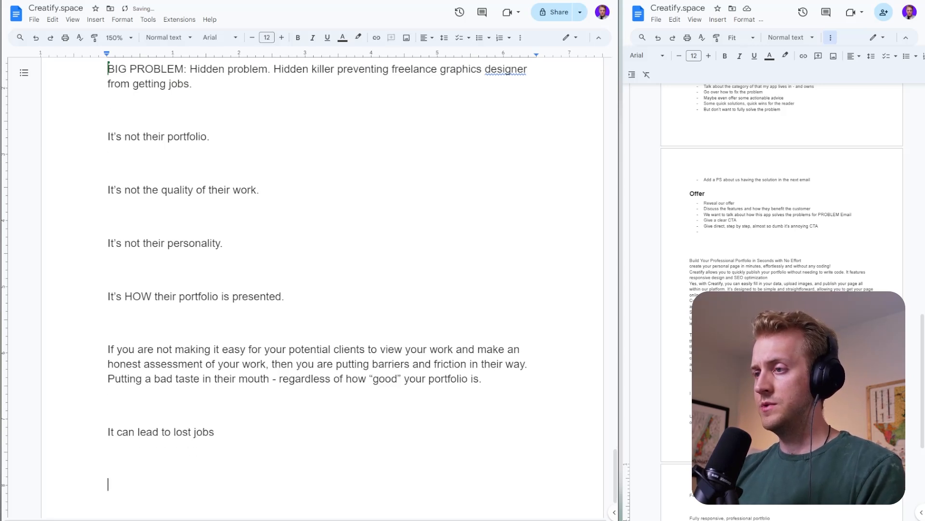
- Add the line "Clients ghosting on you" below the lost jobs line and start another paragraph
type("Client s")
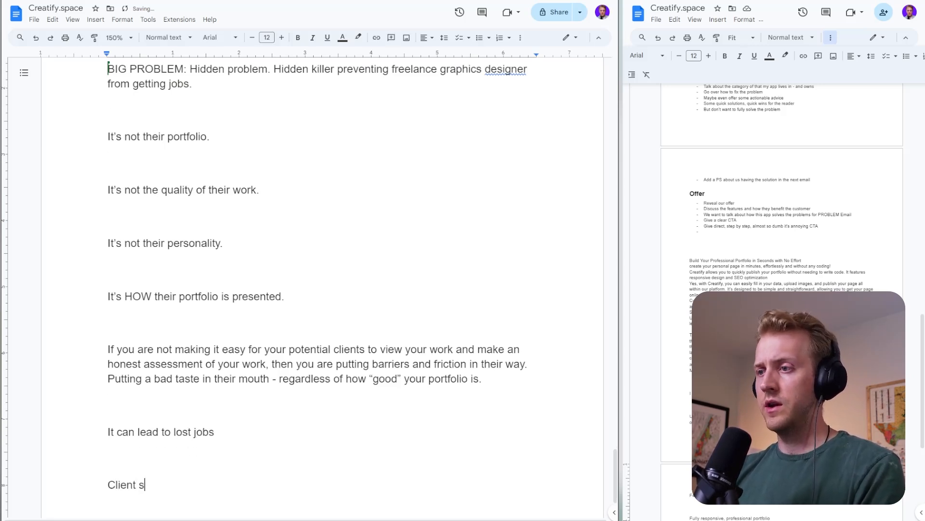
key("BackSpace")
key("BackSpace")
type("s ghostin")
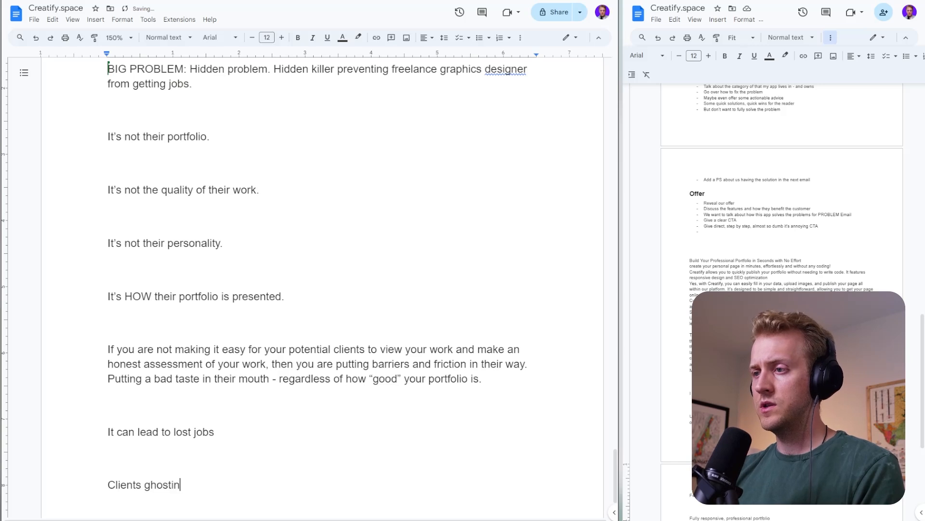
type("g on you")
key("Return")
- Add the line "Failed sales call after sales call." below the ghosting line and start another paragraph
type("Faiul")
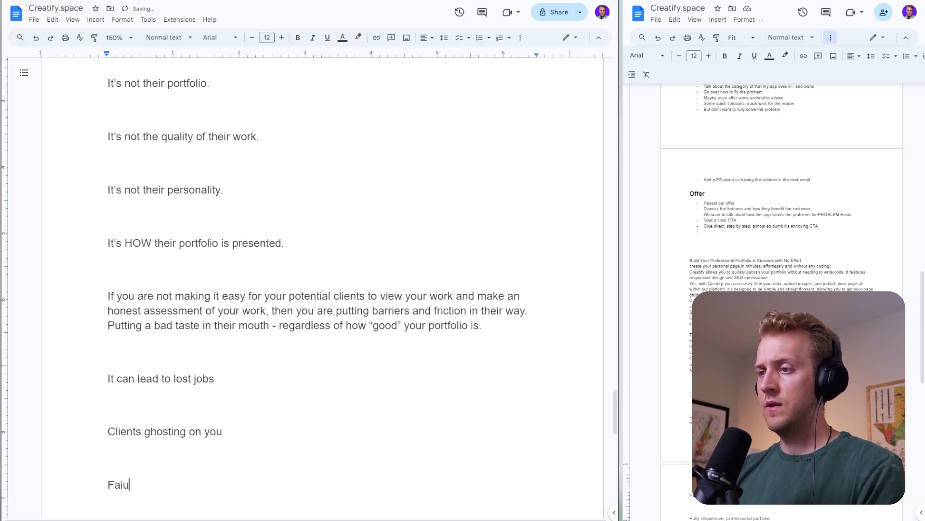
key("BackSpace")
key("BackSpace")
type("led sale")
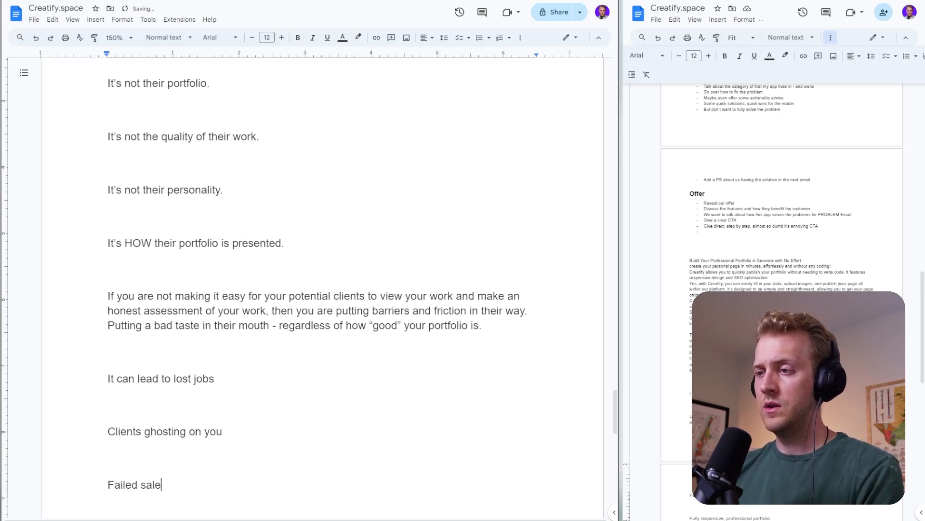
type("s call af")
key("BackSpace")
type("call af")
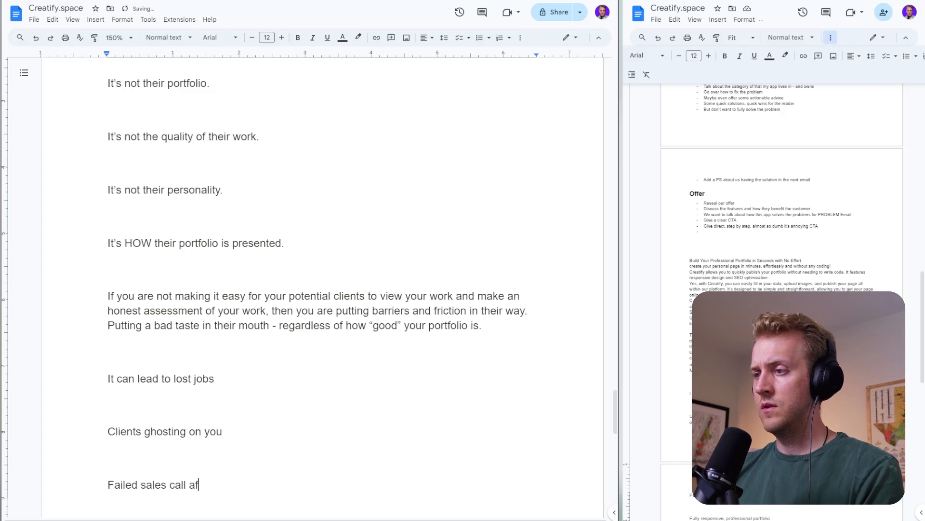
type("ter sales c")
type("all.")
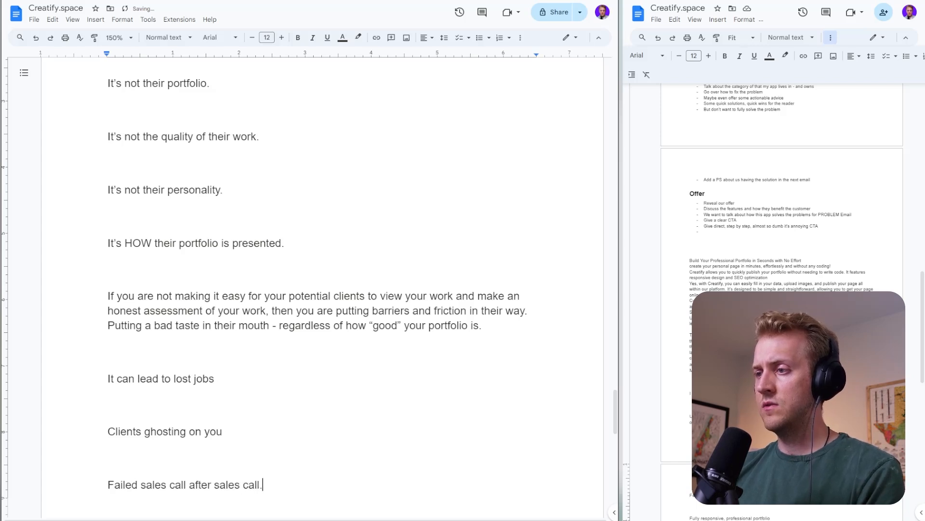
key("Return")
- Add the line "And all the while, you have no idea what is the problem." and start a new paragraph
type("And all t")
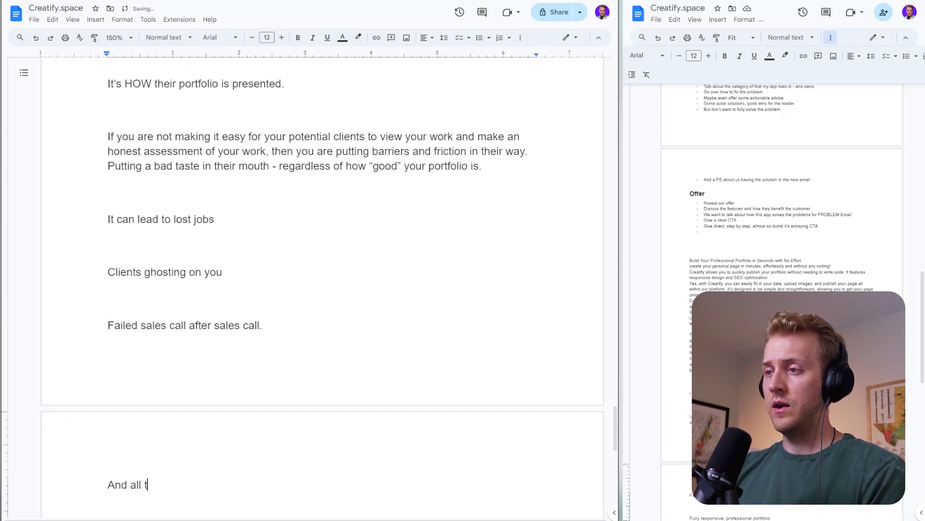
type("he while, you hav en")
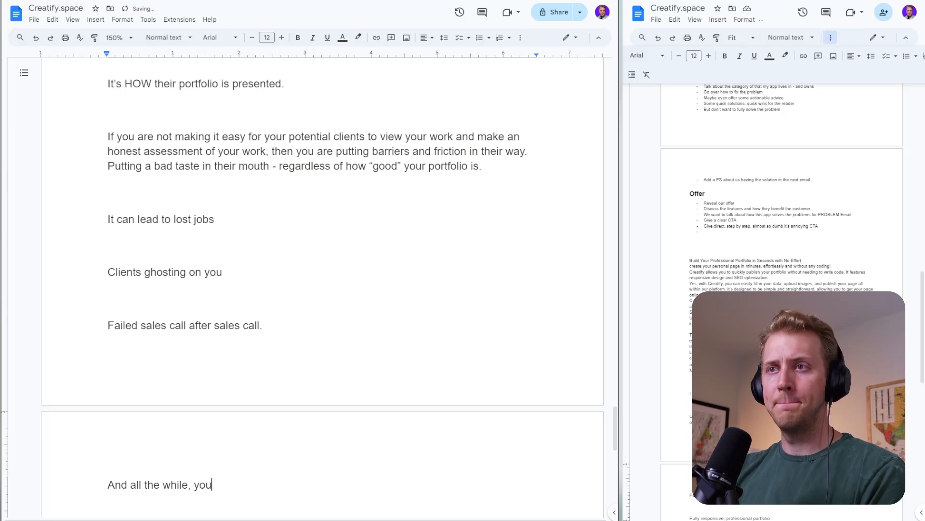
key("BackSpace")
key("BackSpace")
key("BackSpace")
type("e no ")
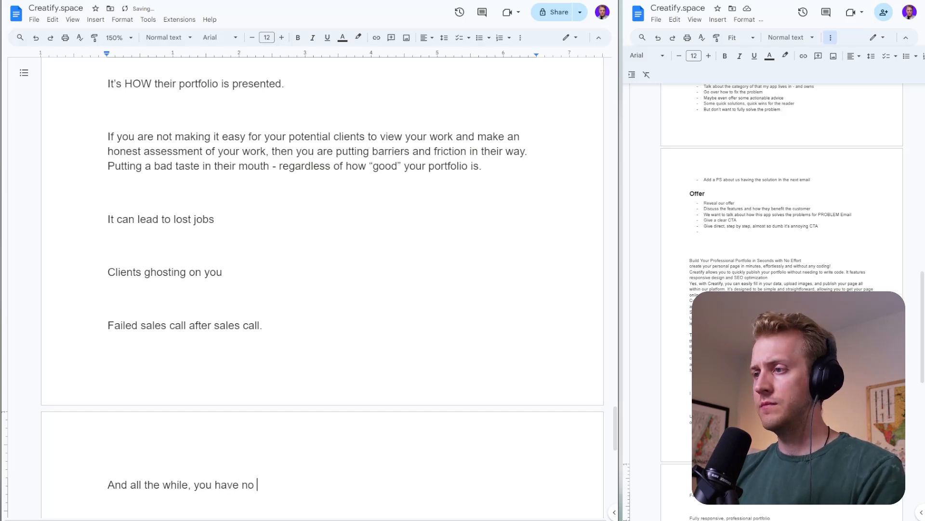
type("idea what ")
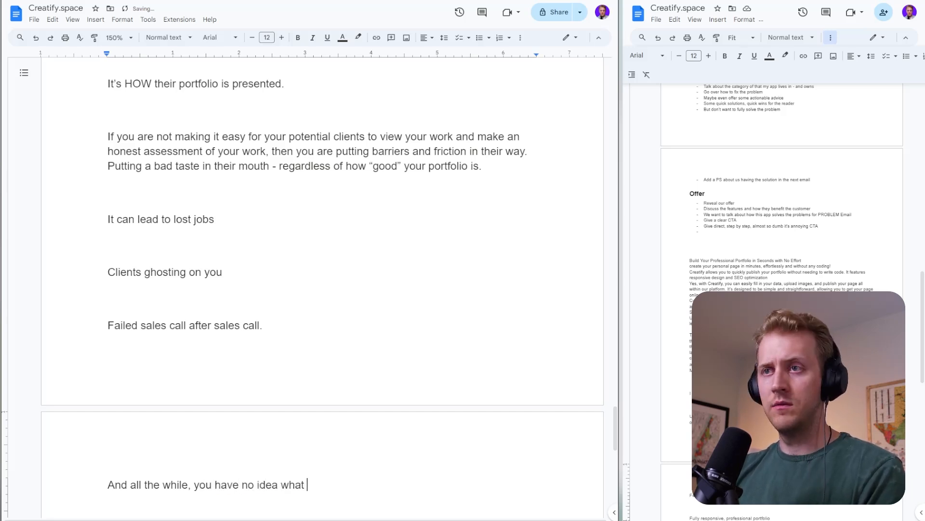
type("is the problem.")
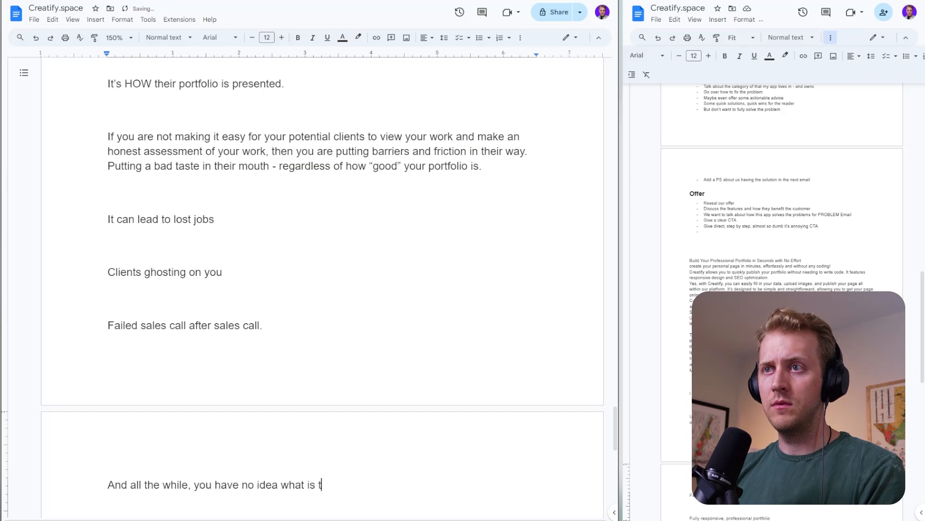
key("Return")
key("Return")
- Add the line "You're posting on social media." as its own paragraph and start another one
type("You have")
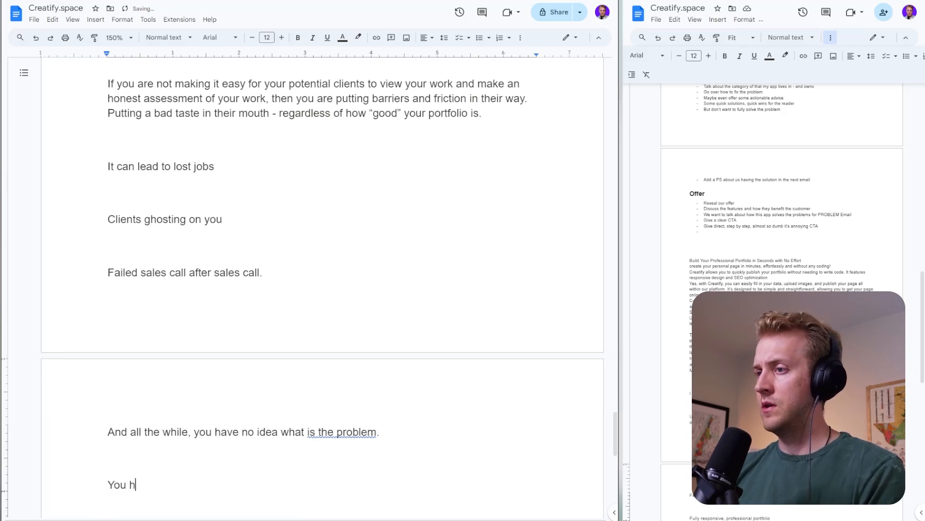
key("BackSpace")
key("BackSpace")
key("BackSpace")
key("BackSpace")
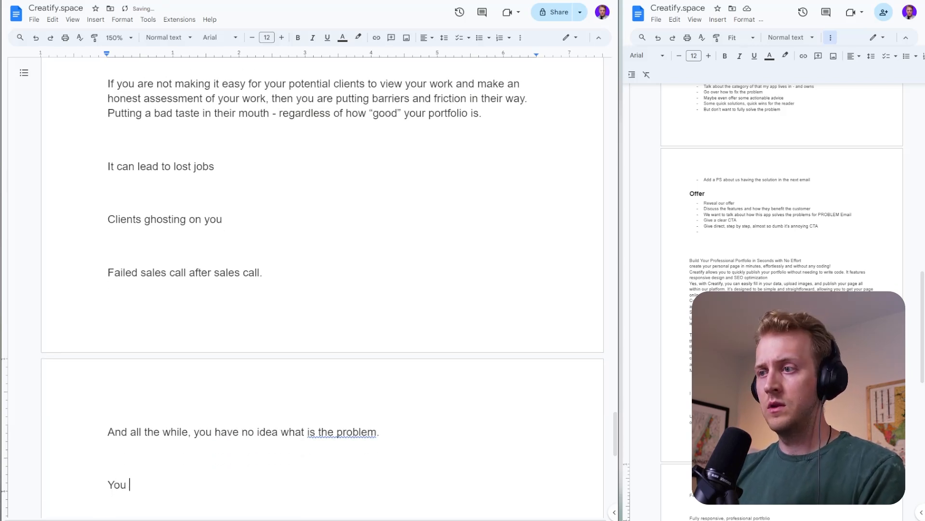
type("'re ")
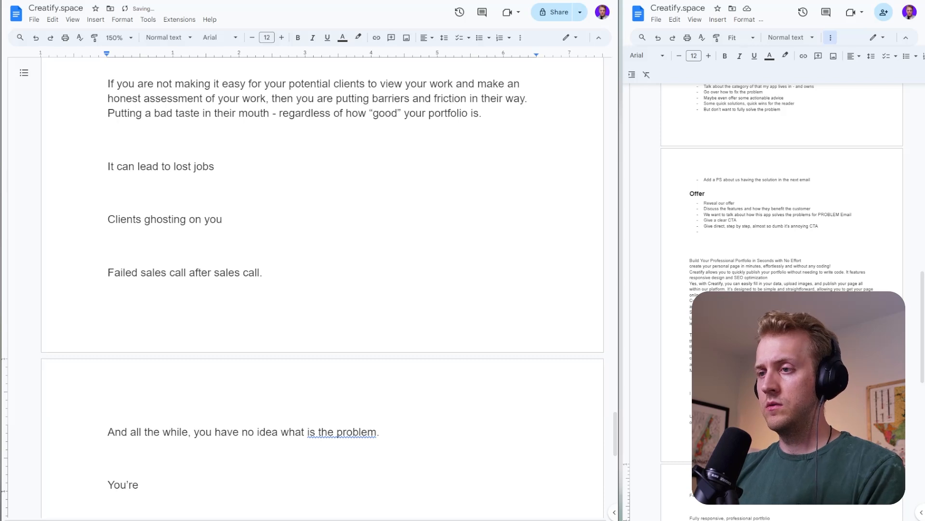
type("runnin")
key("BackSpace")
key("BackSpace")
key("BackSpace")
key("BackSpace")
key("BackSpace")
key("BackSpace")
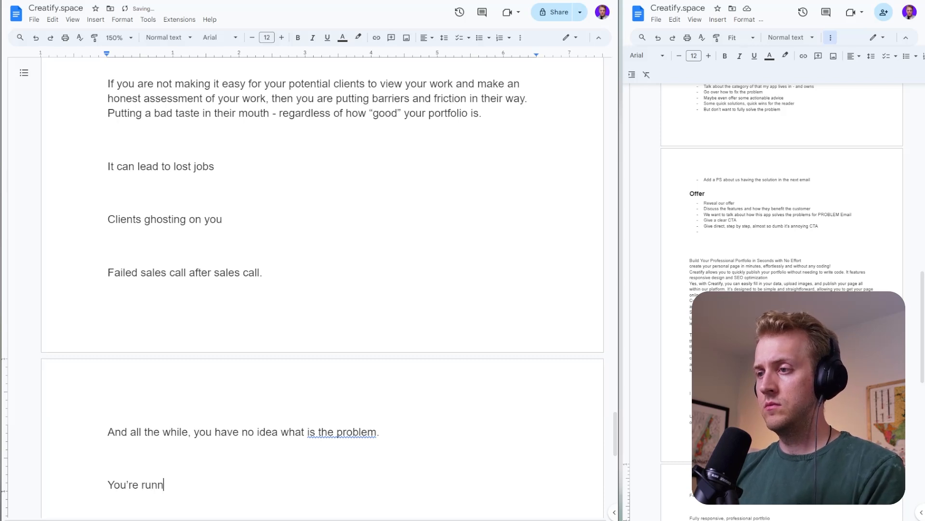
type("posting ")
type("on social media.")
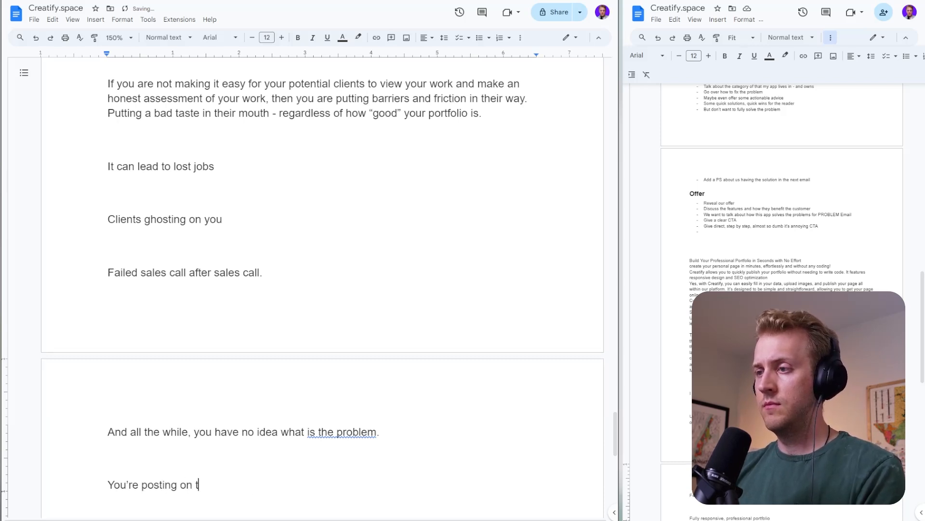
key("Return")
- Add the line "You're lowering your prices" below the social media line and start another paragraph
type("You're")
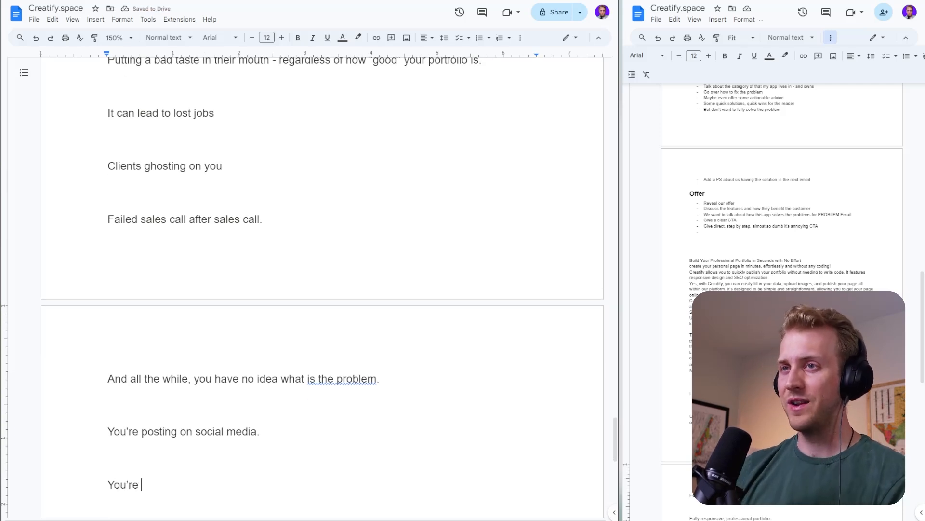
scroll(207, 303, "up", 2)
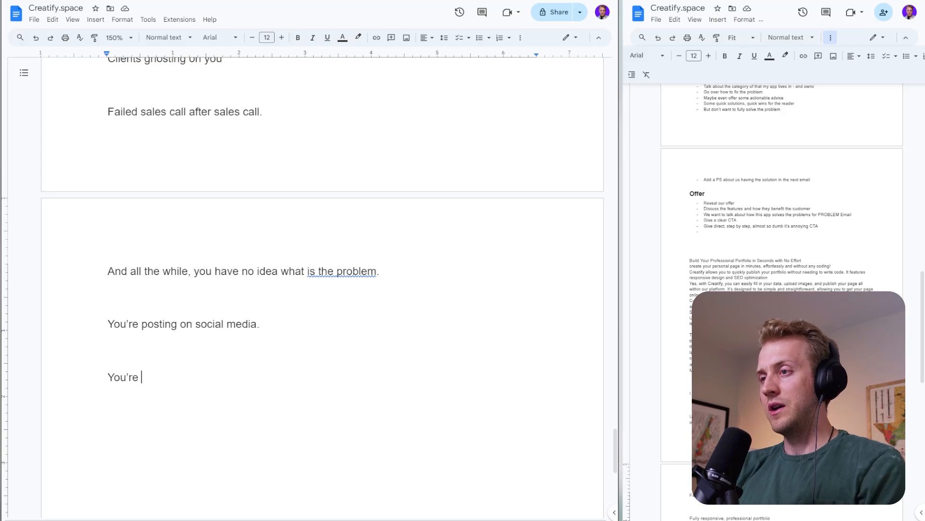
type("lowering your prices")
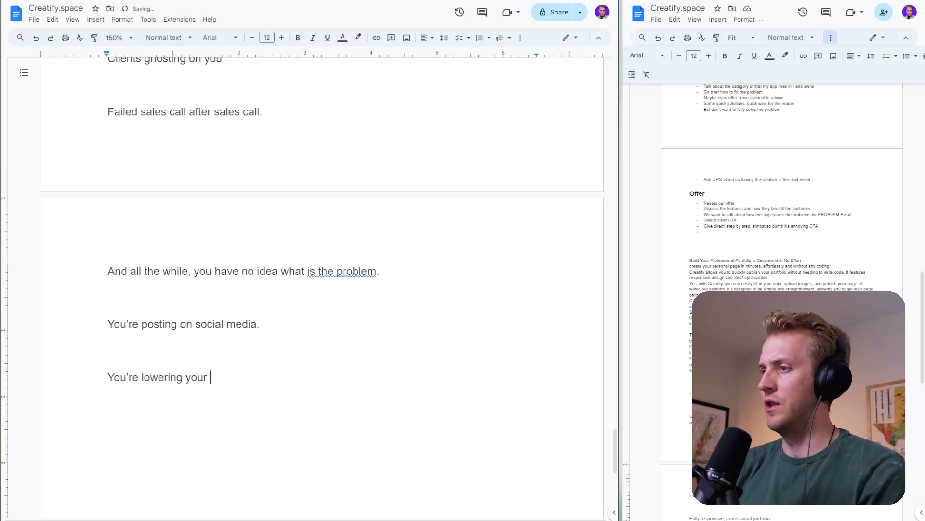
key("Return")
- Add the line "You're sending hundreds of cold DMs." below the prices line and start another paragraph
type("You're sending")
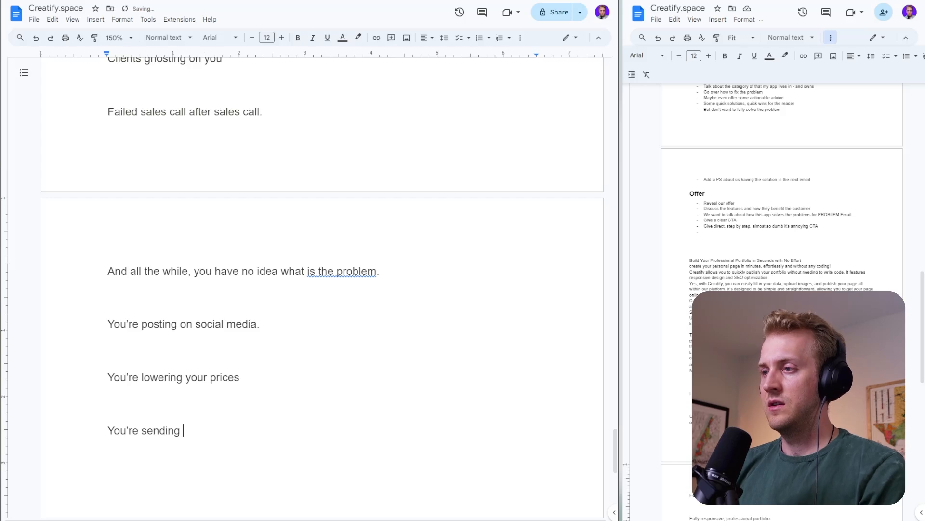
type(" hundred")
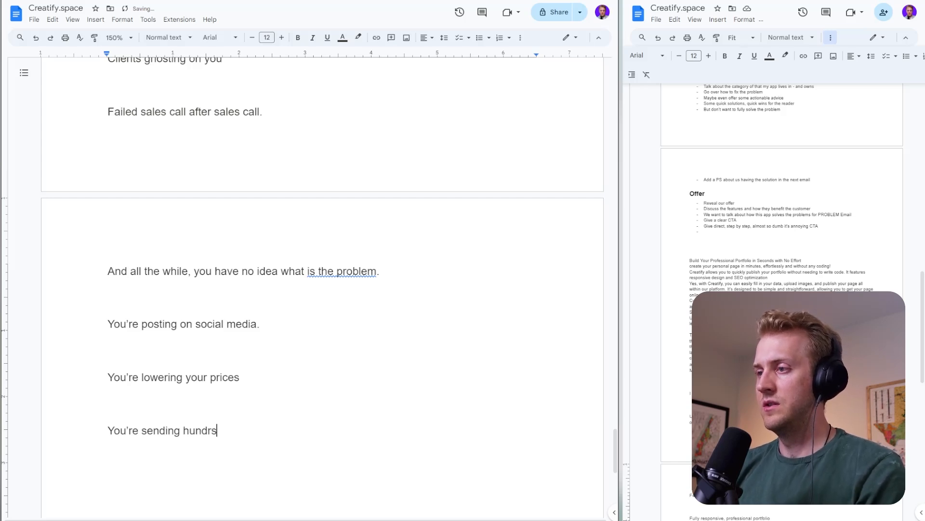
type("s of cold DMS")
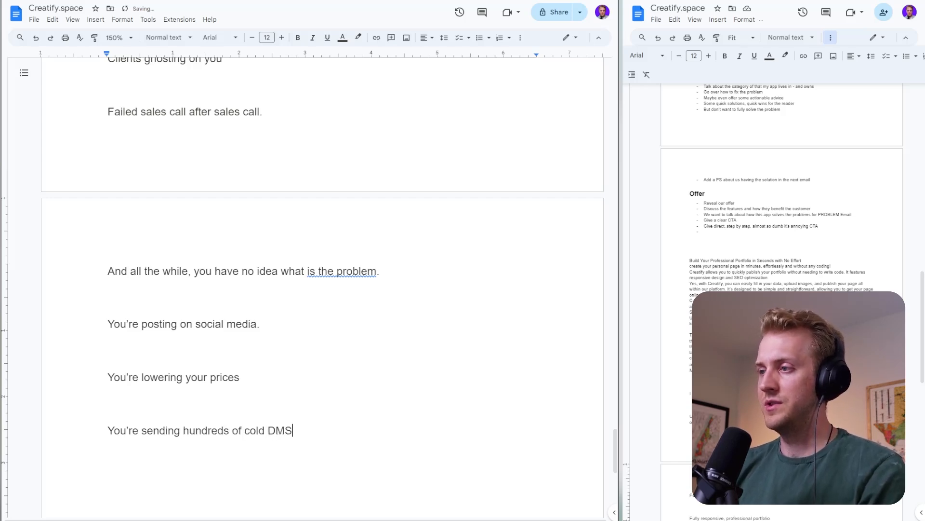
key("BackSpace")
type("s.")
key("Return")
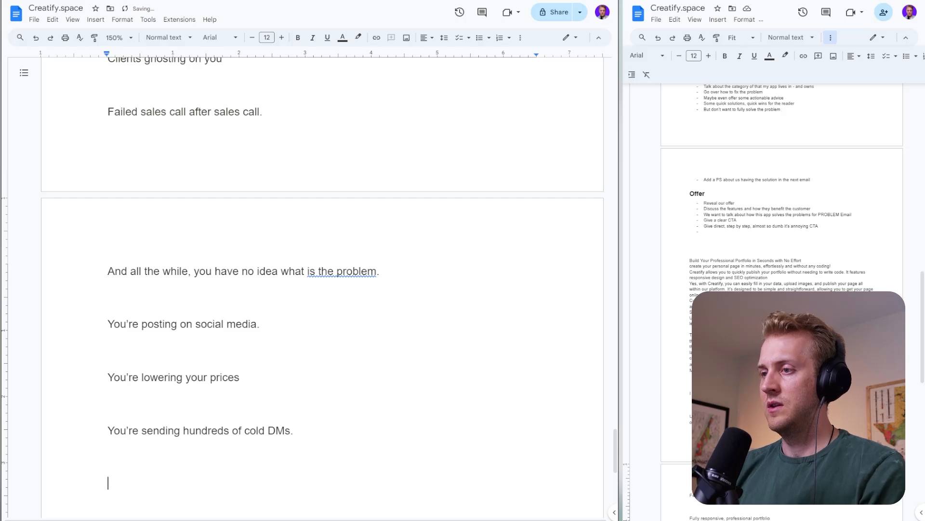
- Add the line "Practically begging clients a job." below the cold DMs line and start another paragraph
type("Practically brggi")
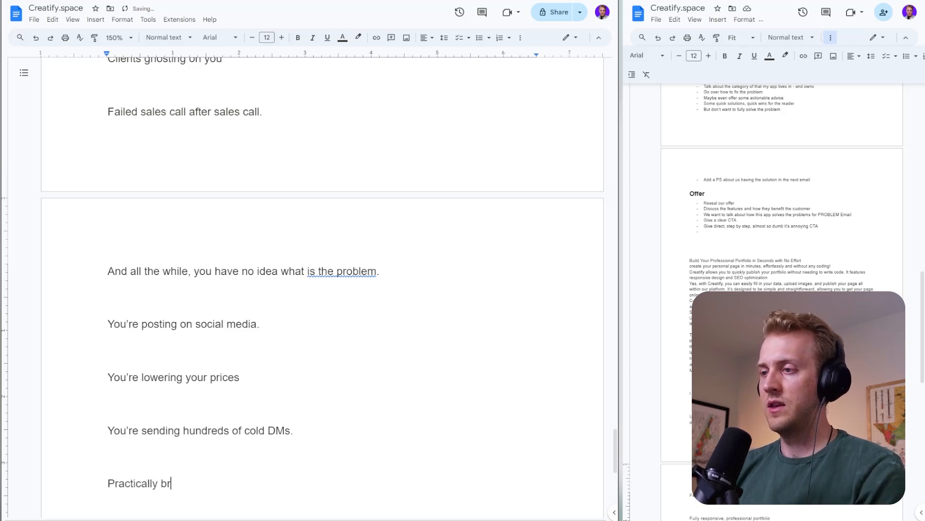
key("BackSpace")
key("BackSpace")
key("BackSpace")
key("BackSpace")
type("egging ")
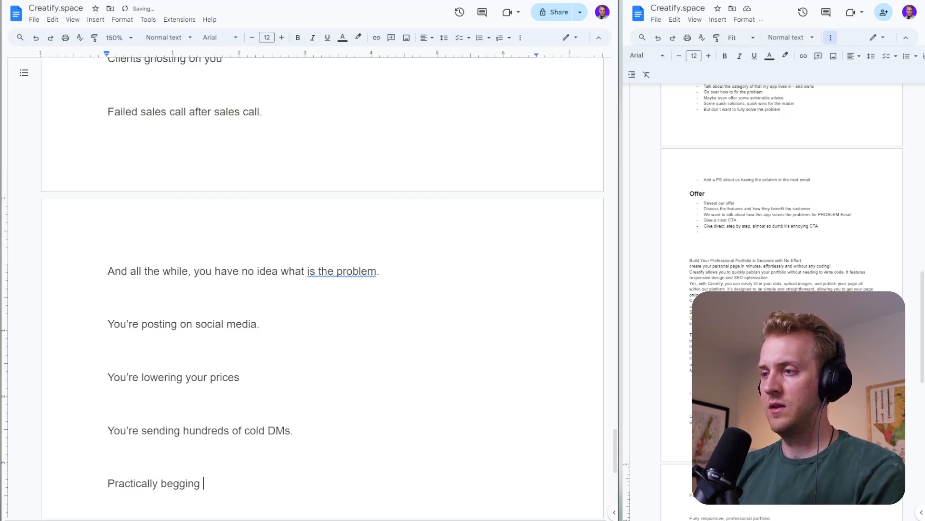
type("client after")
key("BackSpace")
key("BackSpace")
key("BackSpace")
key("BackSpace")
key("BackSpace")
key("BackSpace")
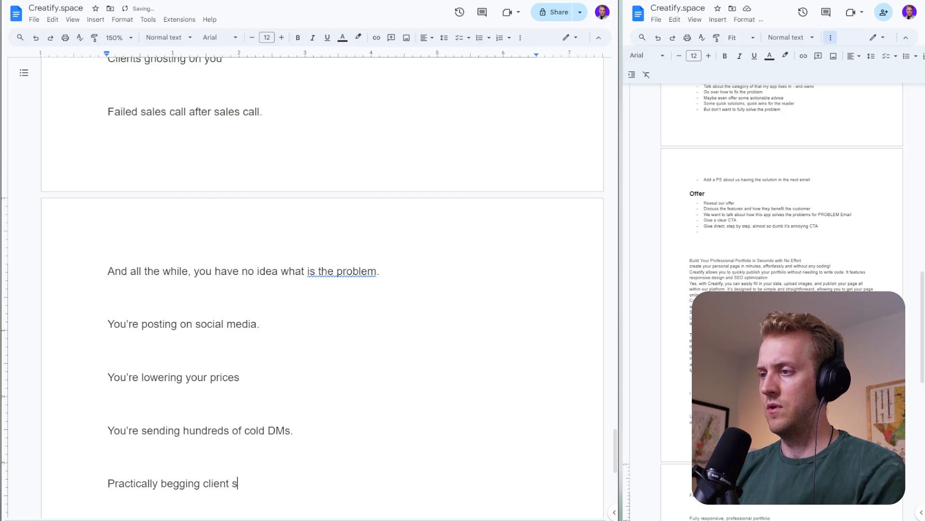
type("s a job.")
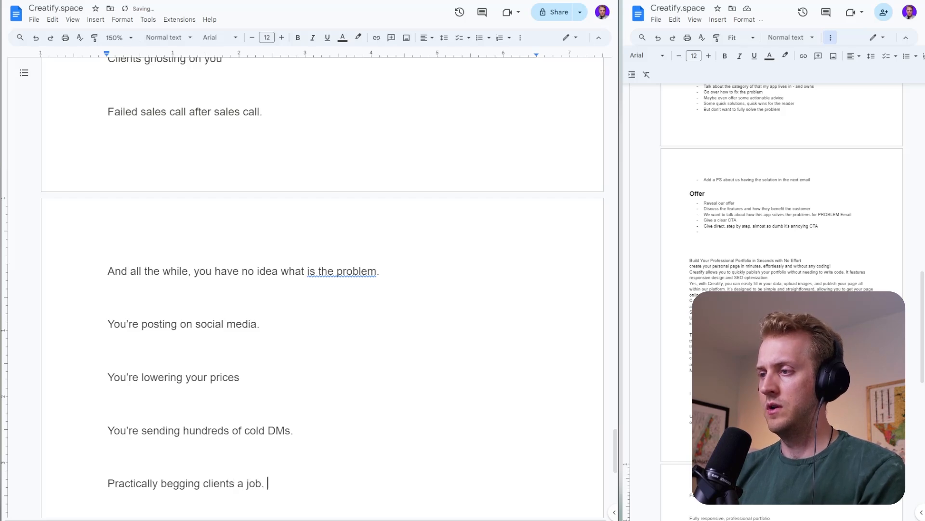
key("Return")
key("Return")
- Add the line "But to no success." below the begging line and start another paragraph
type("But")
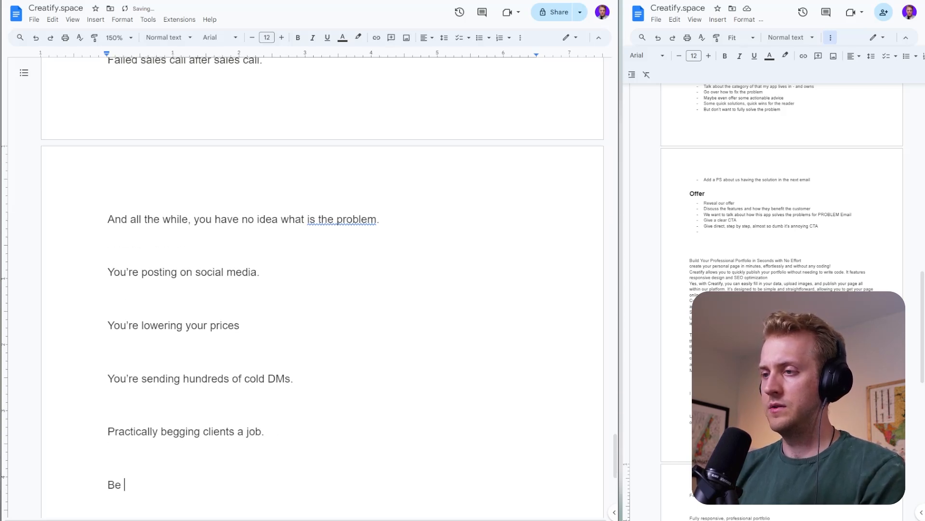
type(" to no suc")
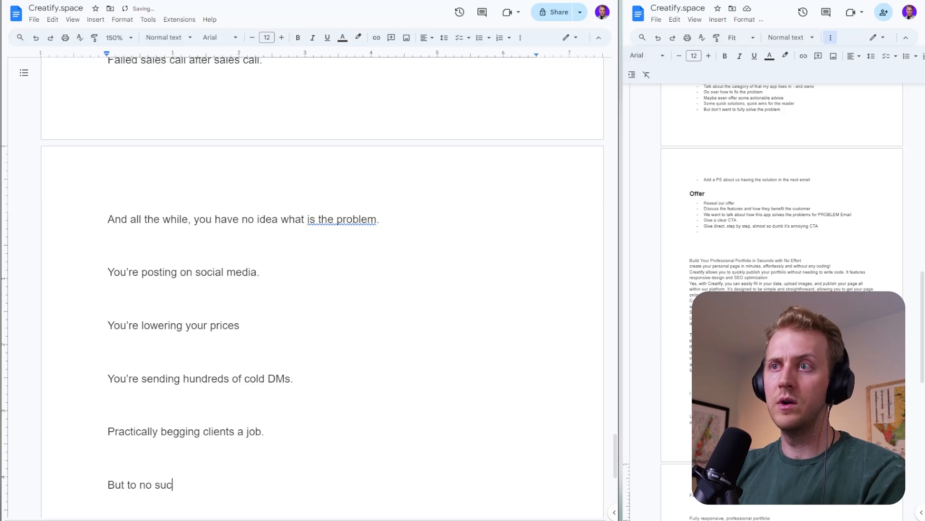
type("cess.")
key("Return")
key("Return")
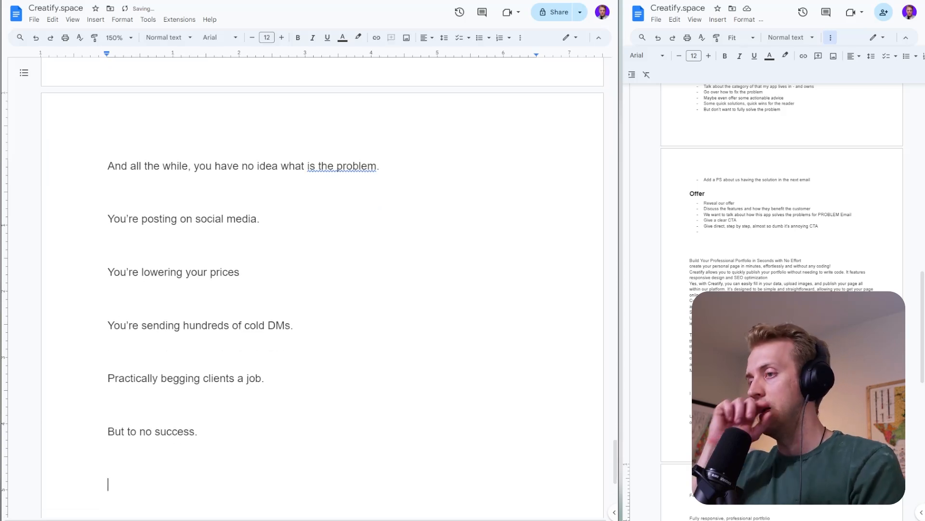
- Add a "—" divider on its own line below "But to no success." and start a new paragraph
type("--")
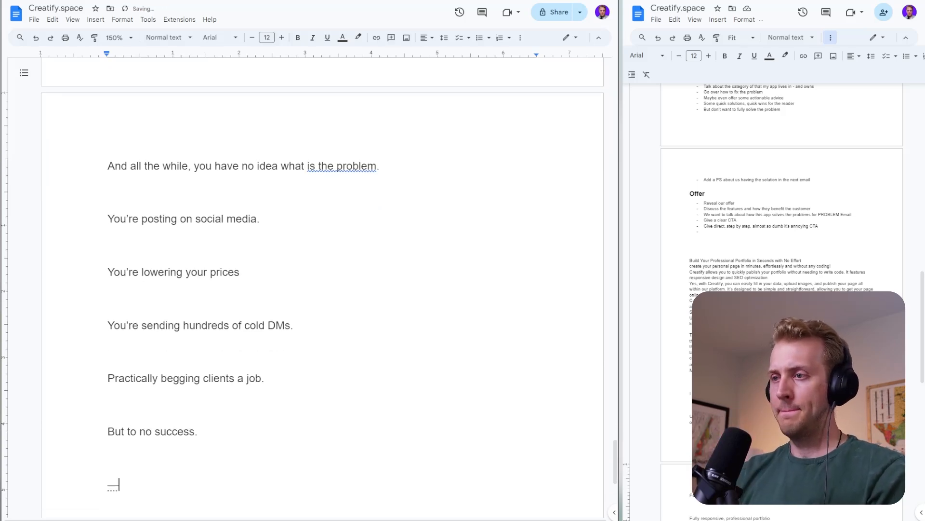
key("Return")
key("Return")
type("IP")
key("BackSpace")
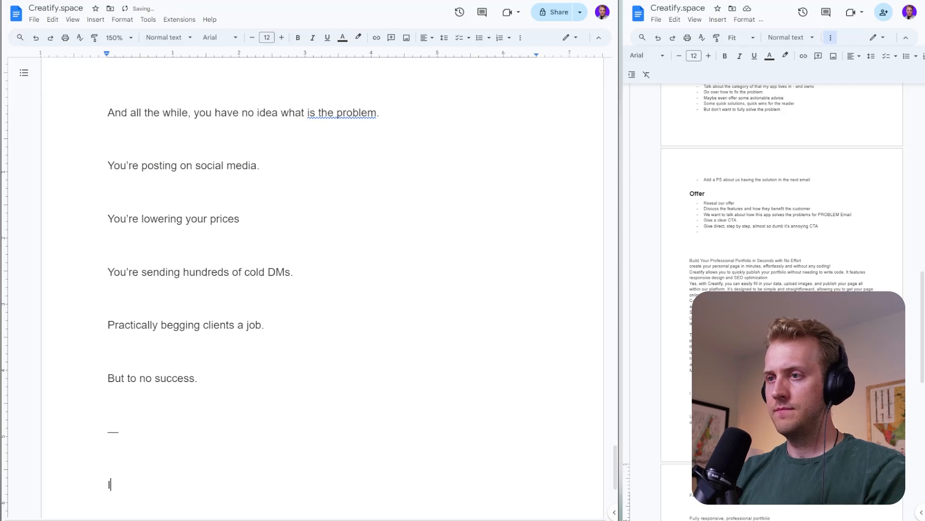
key("BackSpace")
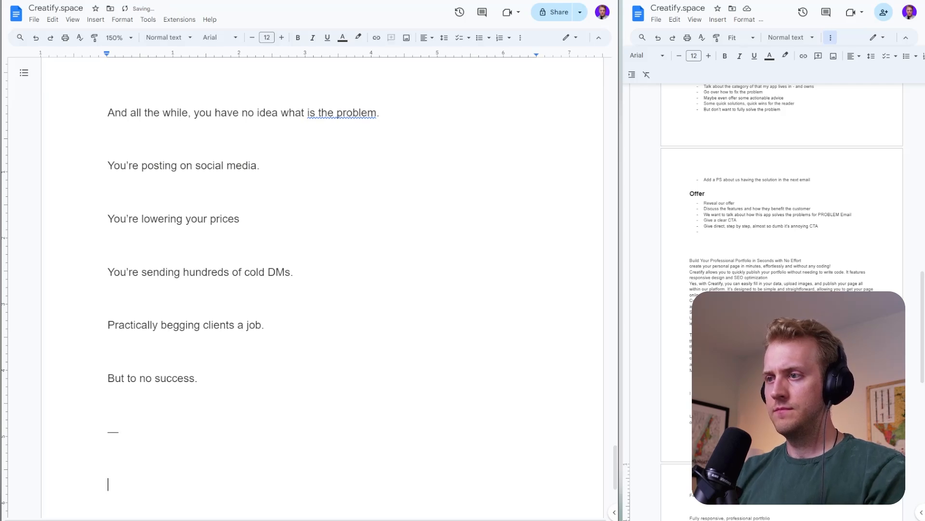
type("I")
type("t's all about how ")
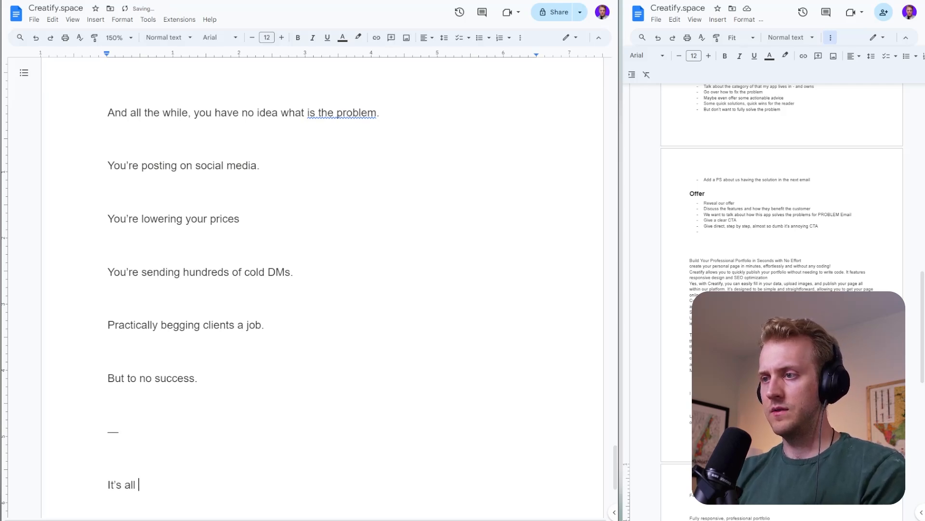
type("you rpr")
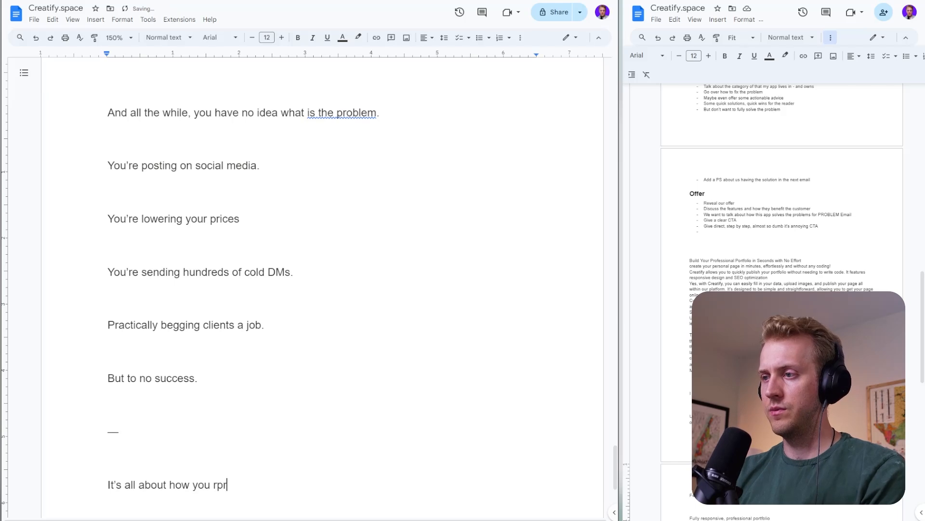
key("BackSpace")
key("BackSpace")
key("BackSpace")
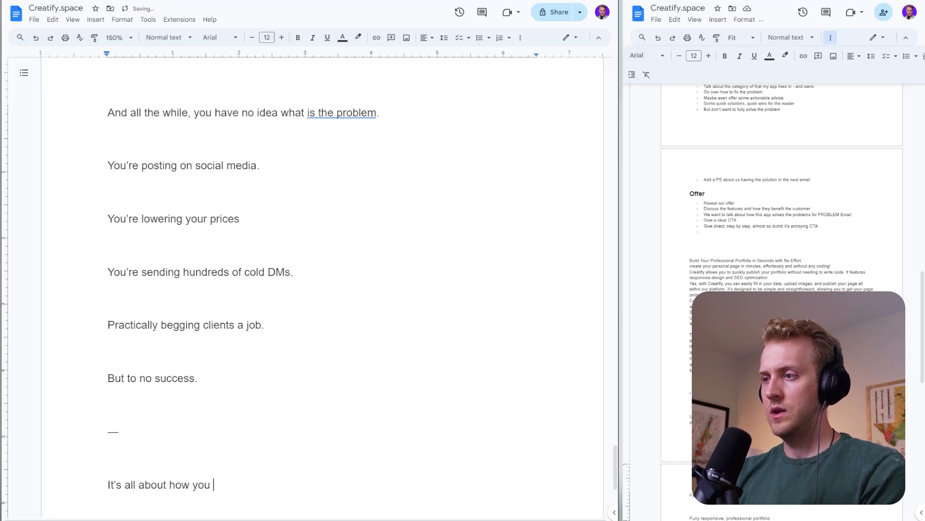
- Replace the unfinished line below the divider with "You don't get a second chance at first impressions." and start another paragraph
key("ctrl+a")
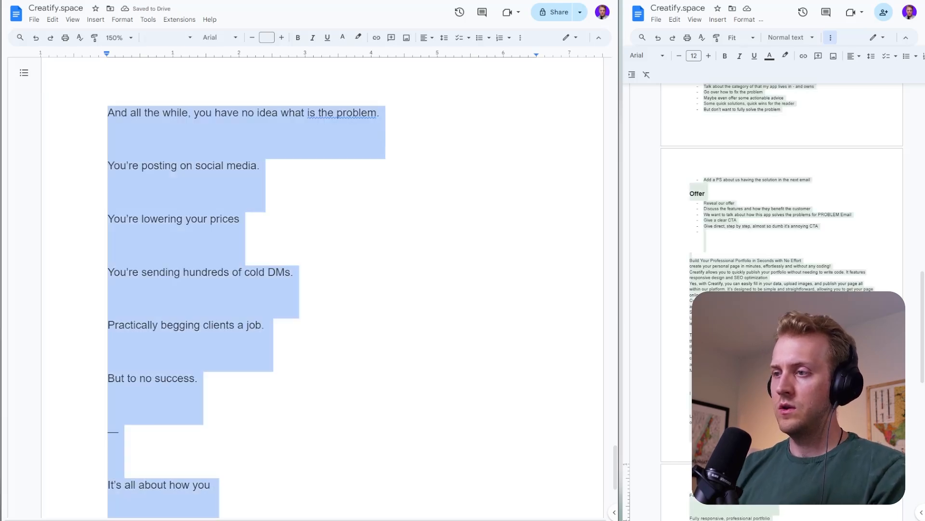
triple_click(169, 485)
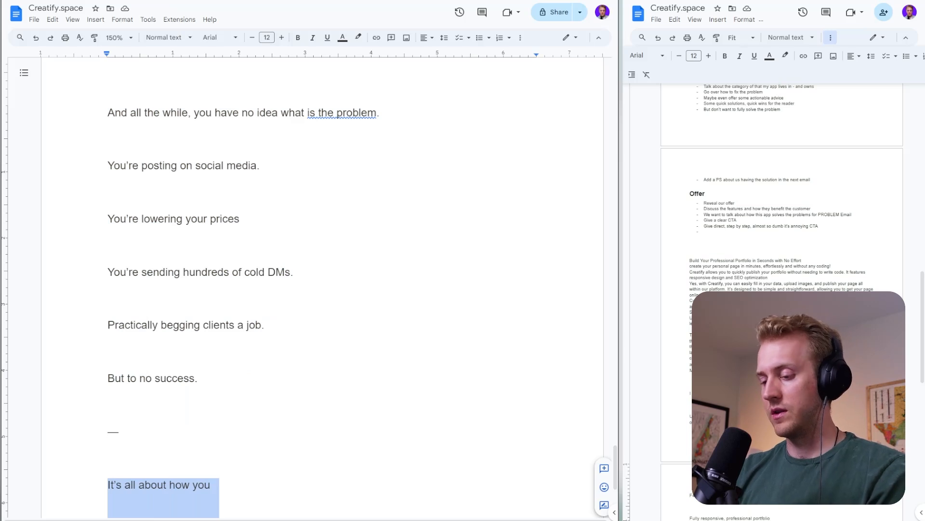
type("You can'")
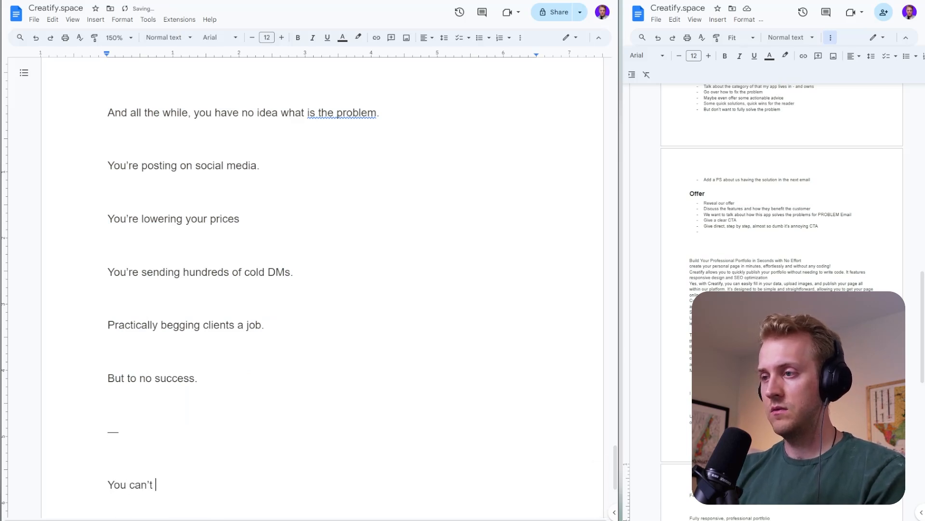
type("t ")
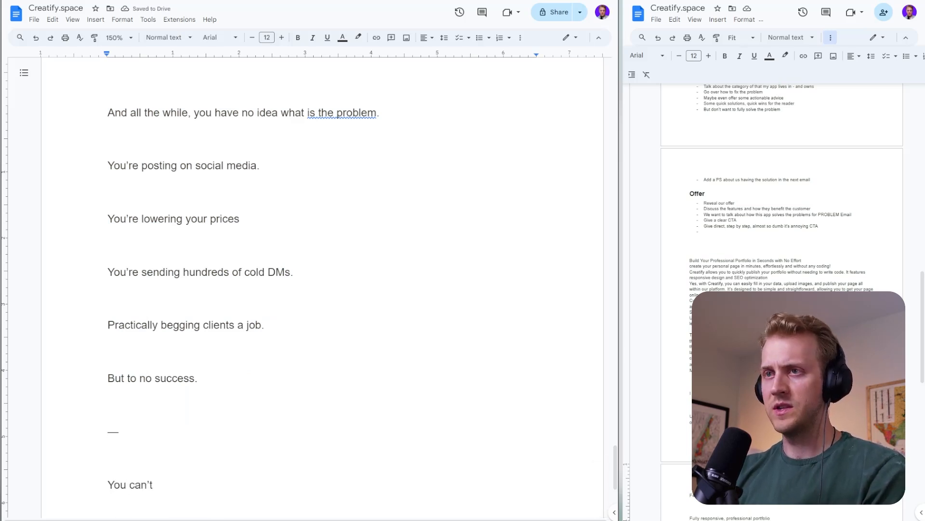
type("re")
key("BackSpace")
key("BackSpace")
key("BackSpace")
key("BackSpace")
key("BackSpace")
key("BackSpace")
key("BackSpace")
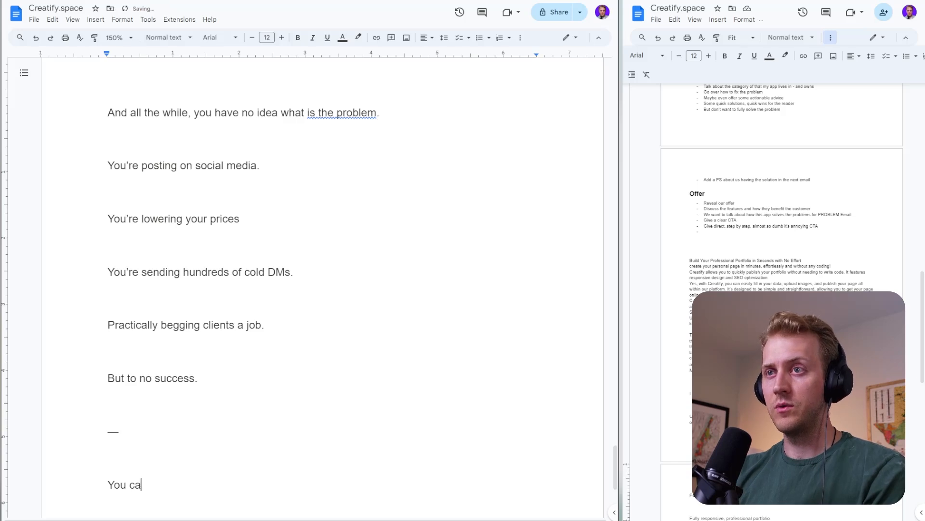
key("BackSpace")
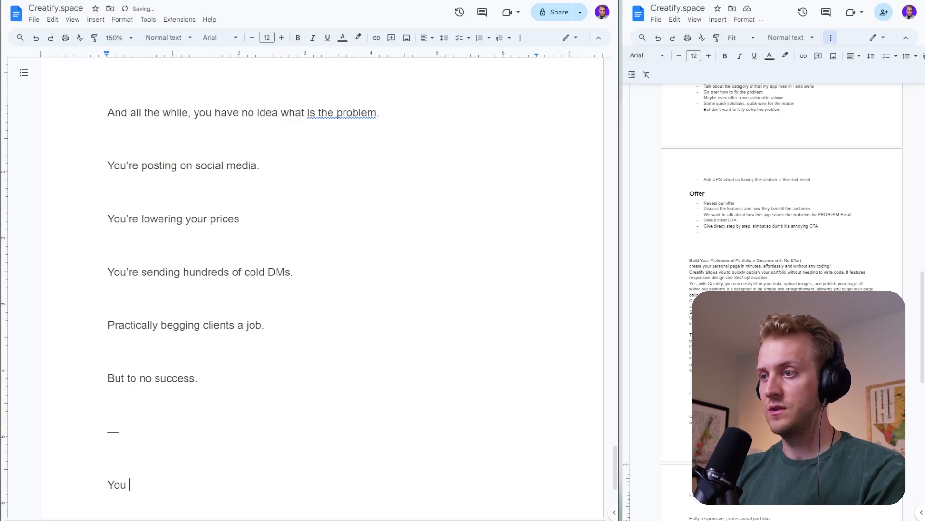
type("don't get a seco")
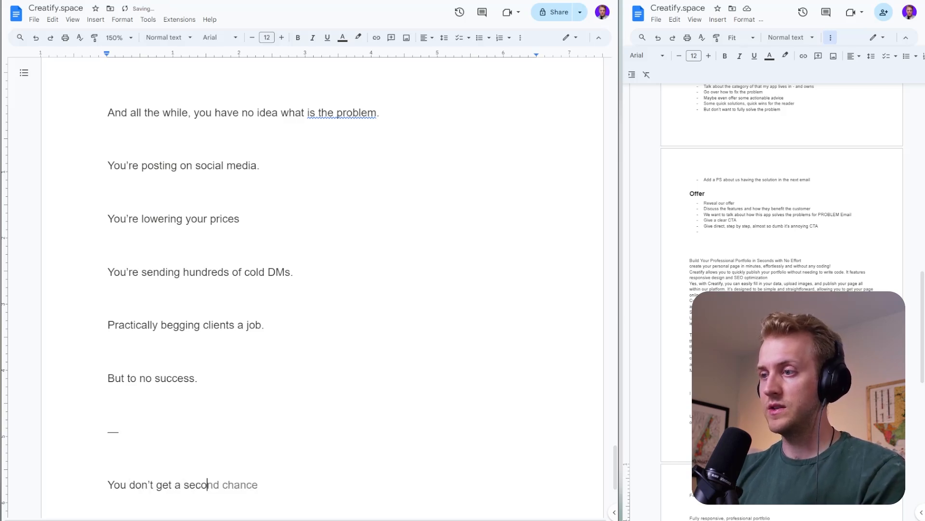
type("nd chance at firs")
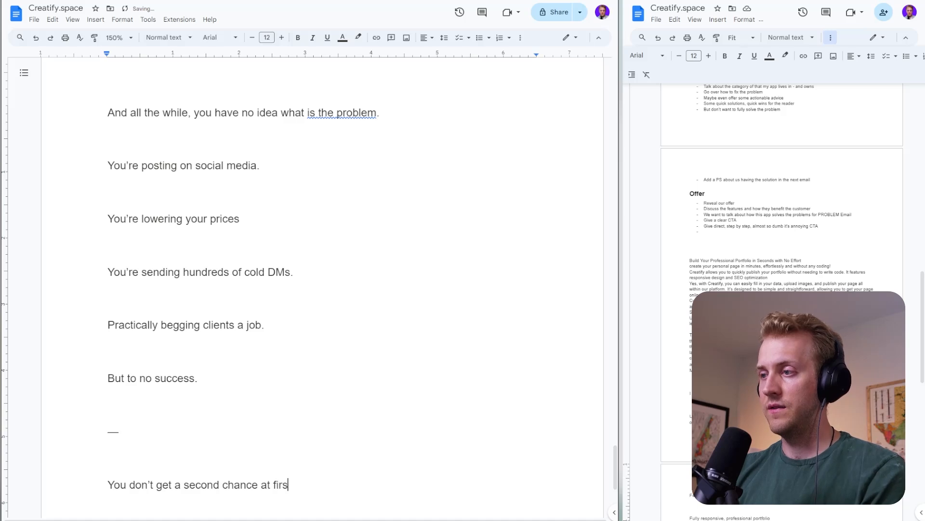
type("t impressions.")
key("Return")
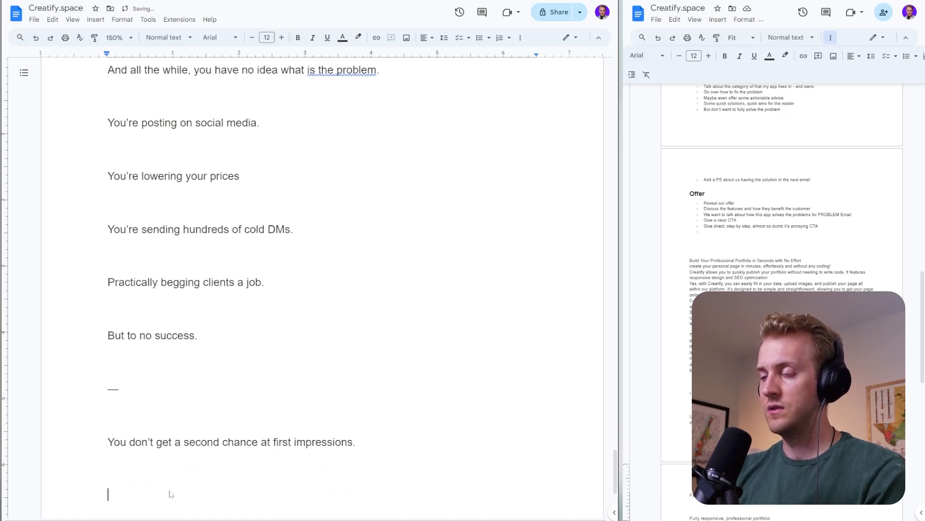
- Add the line "A client will make up their about you within the first 20 seconds of seeing your work." and start another paragraph
type("A cl")
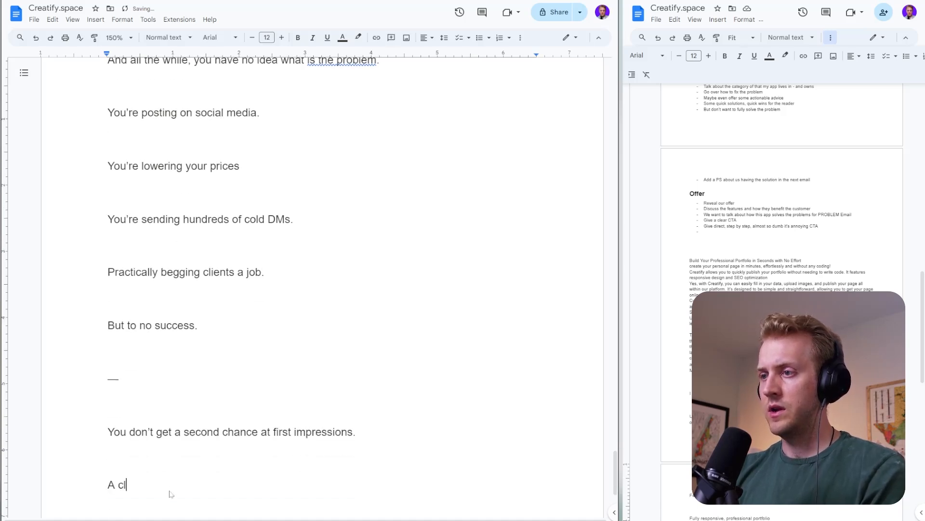
type("ient will make up the")
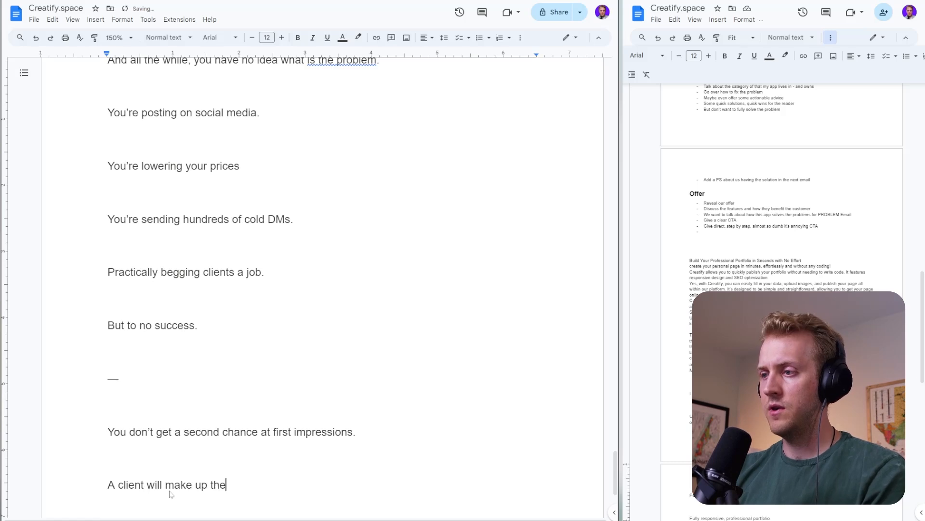
type("ir about you within the first ")
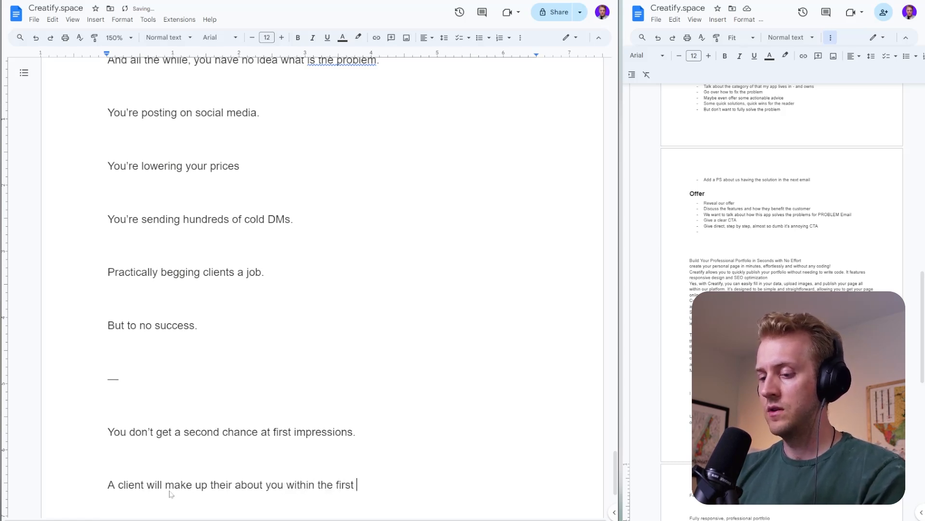
type("20 seconds ")
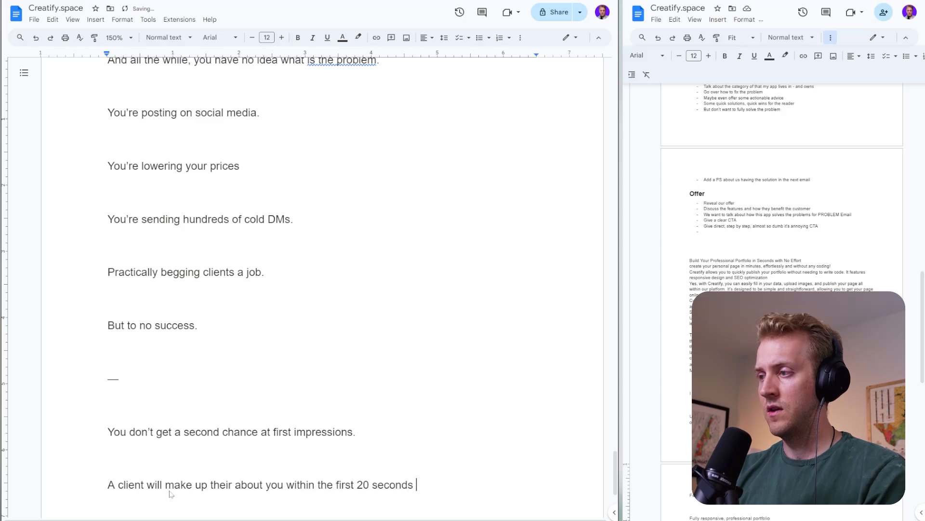
type("of seein")
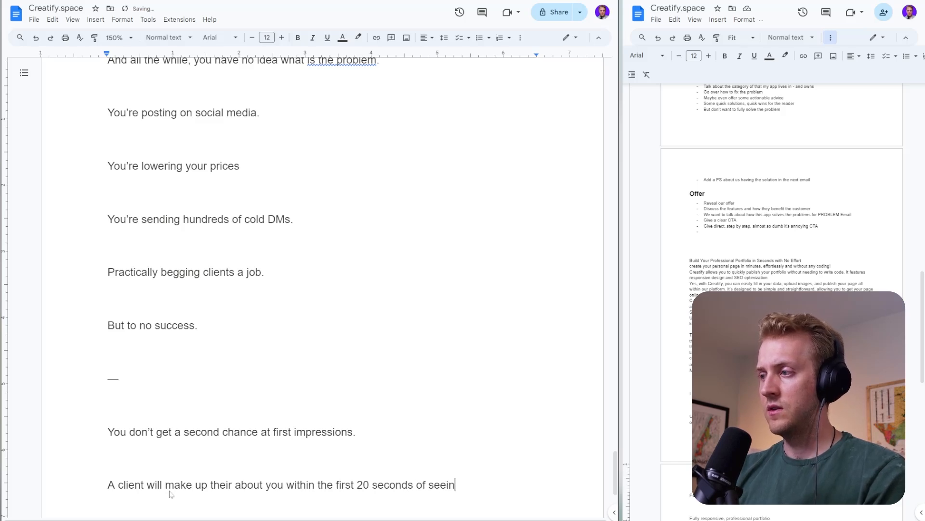
type("g your work.")
key("Return")
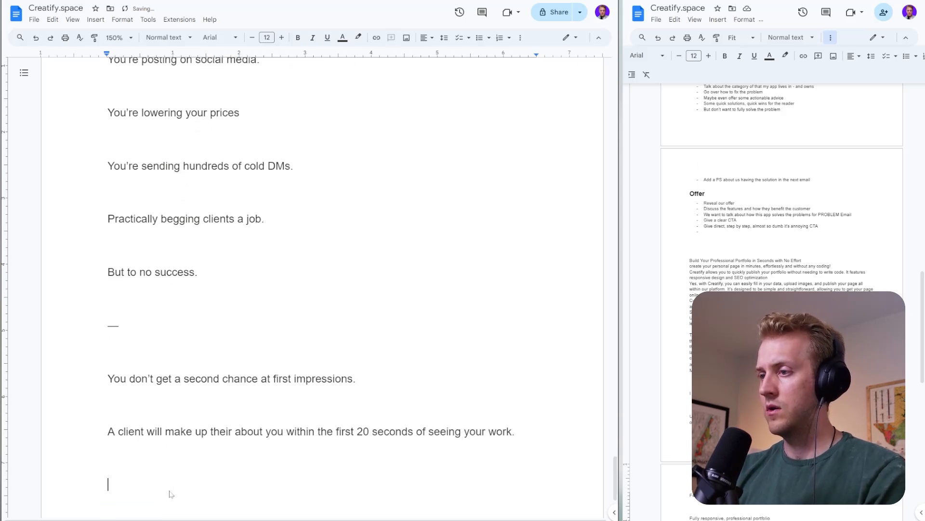
- Begin the paragraph with "And if your work is packaged in a way that is difficult to view, out dated, barriers and friction"
type("And if ")
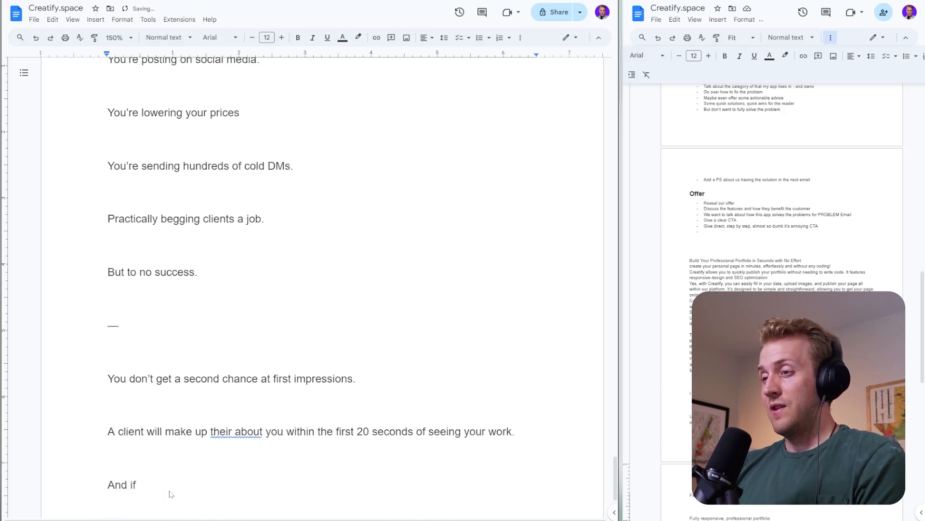
type("your wor")
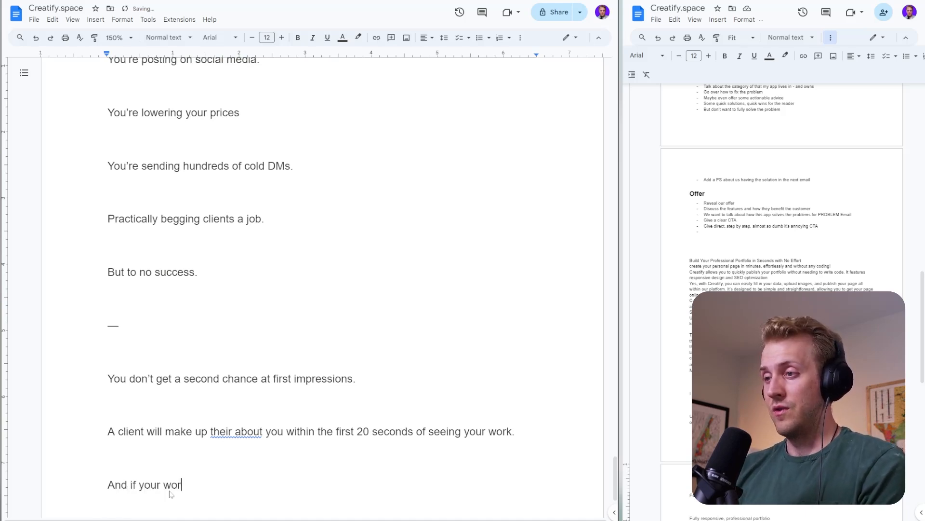
type("k is packaged")
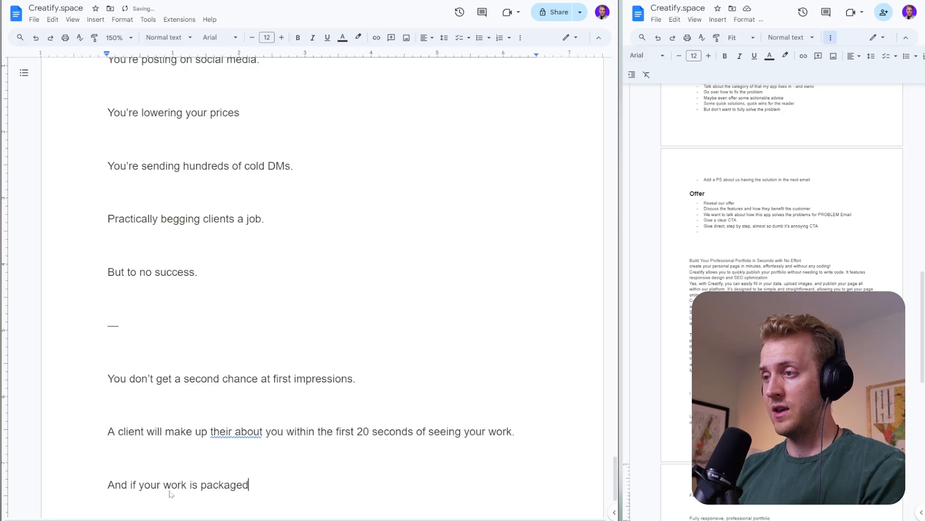
type(" in a way that ")
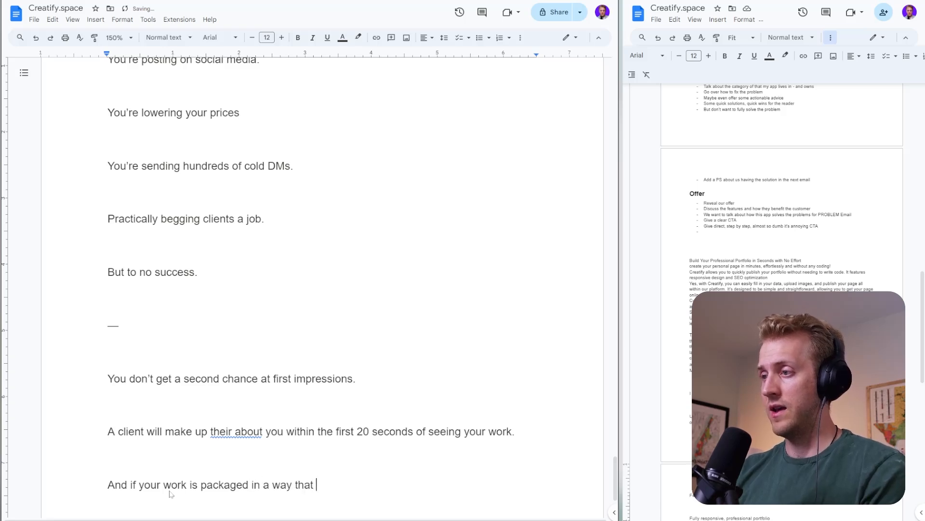
type("is difficuel")
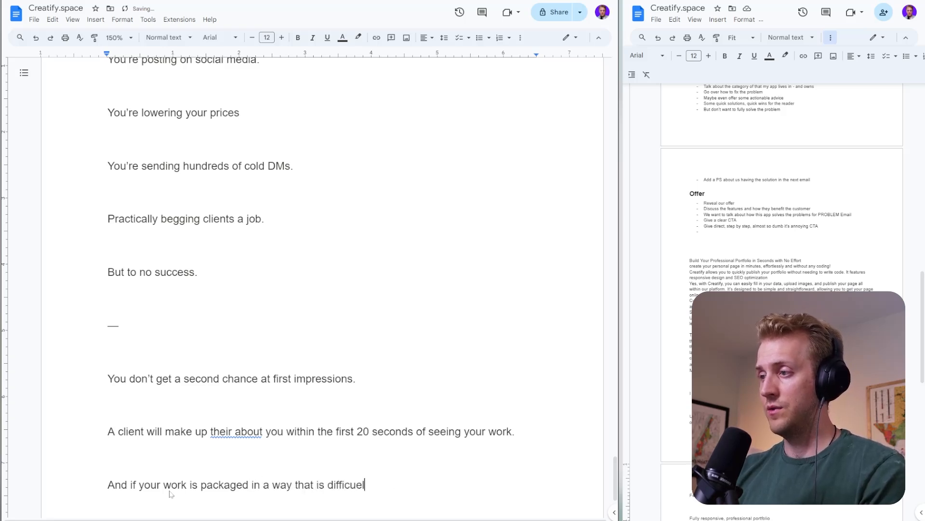
key("BackSpace")
key("BackSpace")
type("lt to view, o")
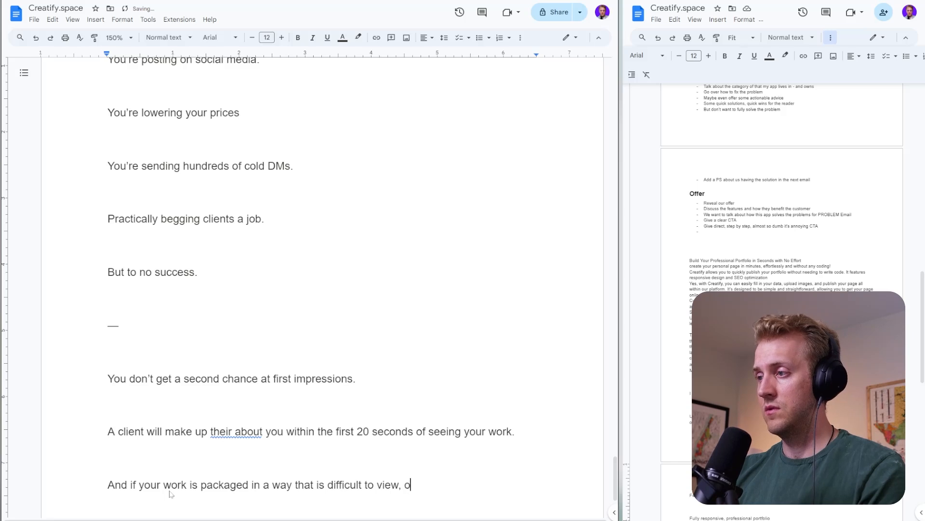
type("ut dated, ")
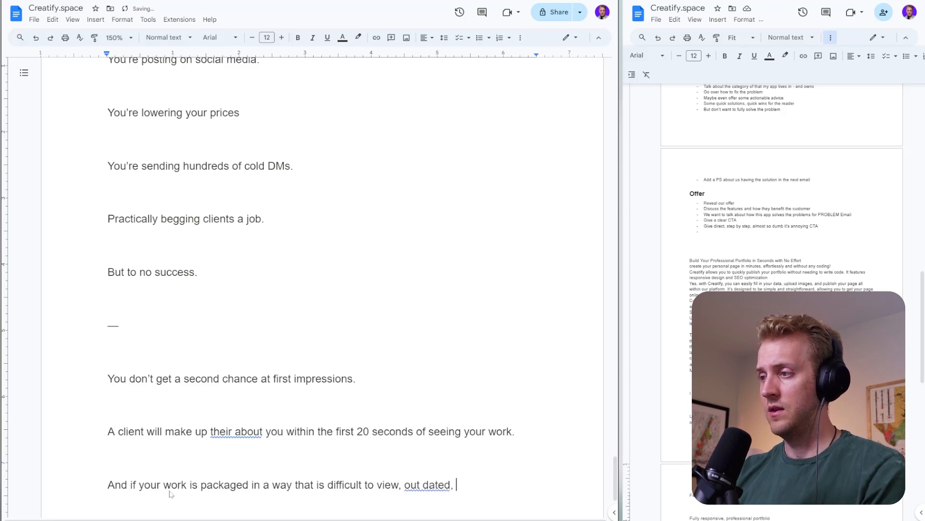
type("bar")
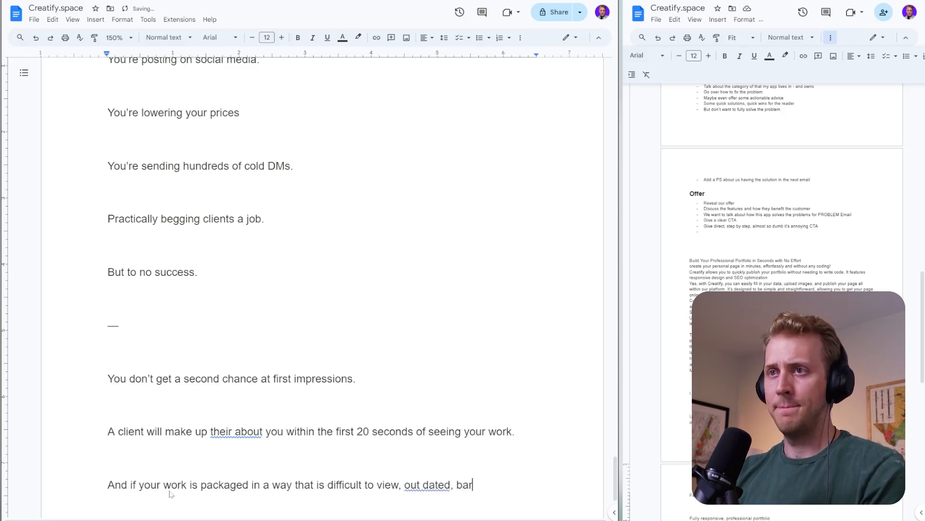
type("riers and friction")
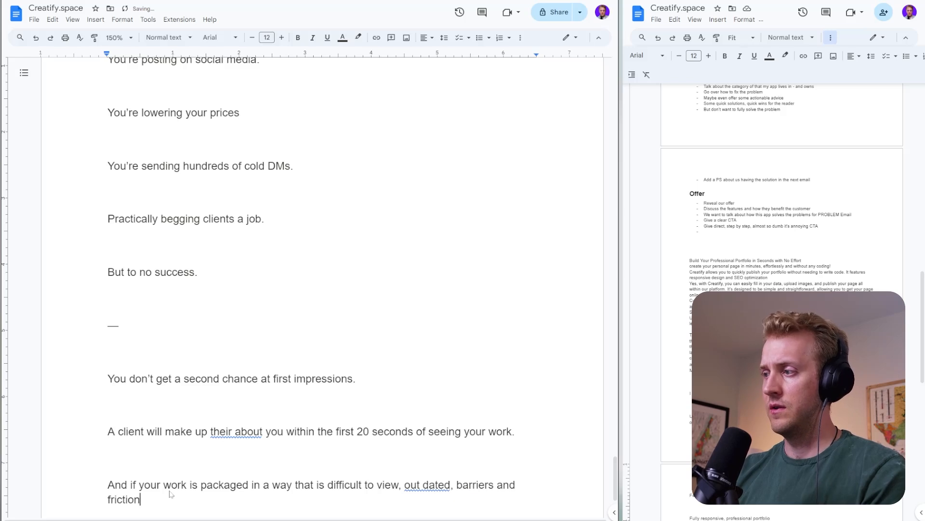
- Continue the sentence after "friction" with ", then you will continue to lose out on projects and"
key("BackSpace")
type(", ")
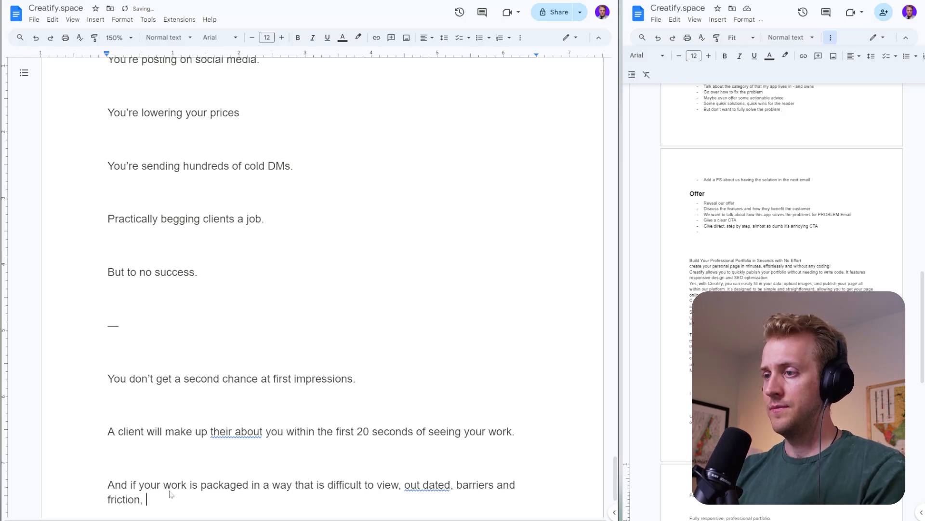
type("then you wil lcook")
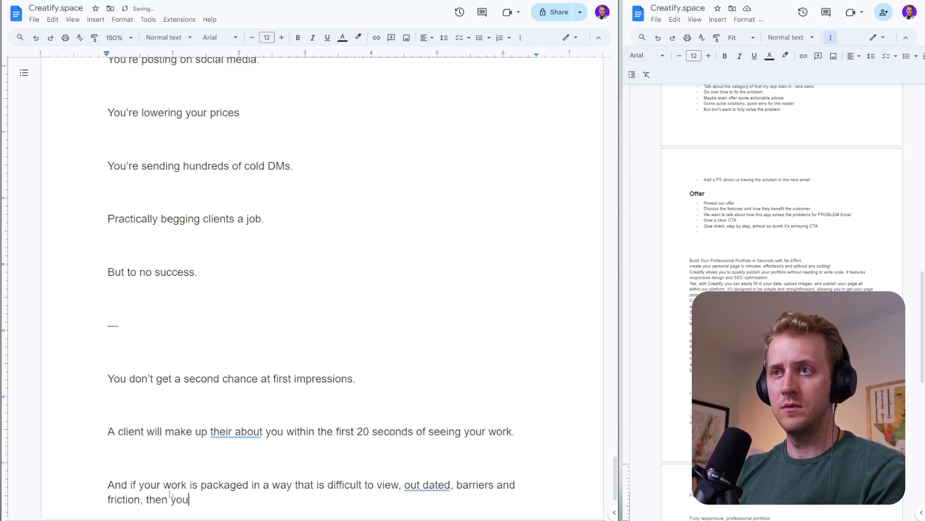
key("BackSpace")
key("BackSpace")
key("BackSpace")
key("BackSpace")
key("BackSpace")
key("BackSpace")
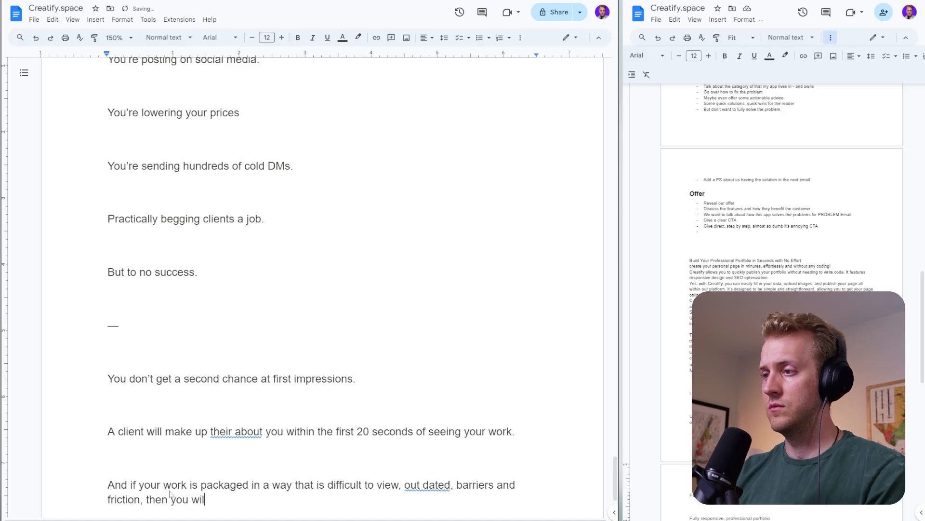
type("l continue to lose out of")
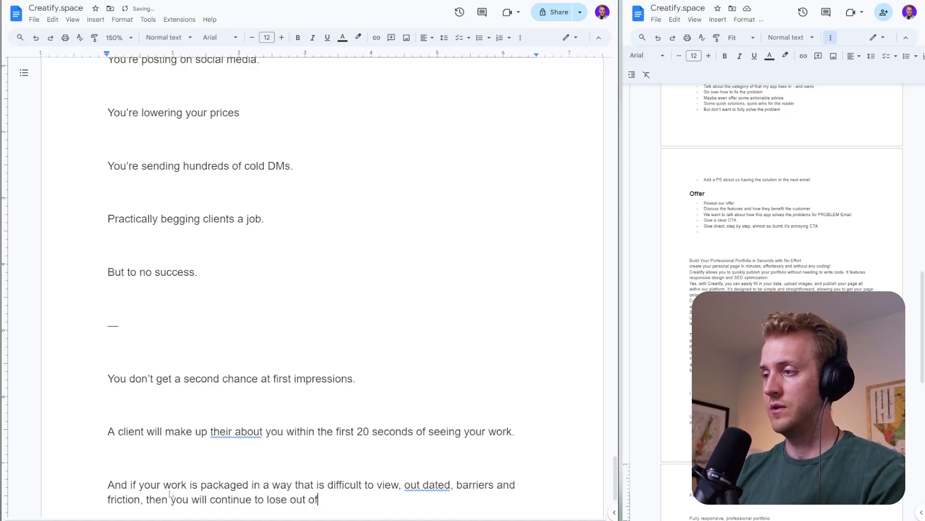
key("BackSpace")
type("n projects and n")
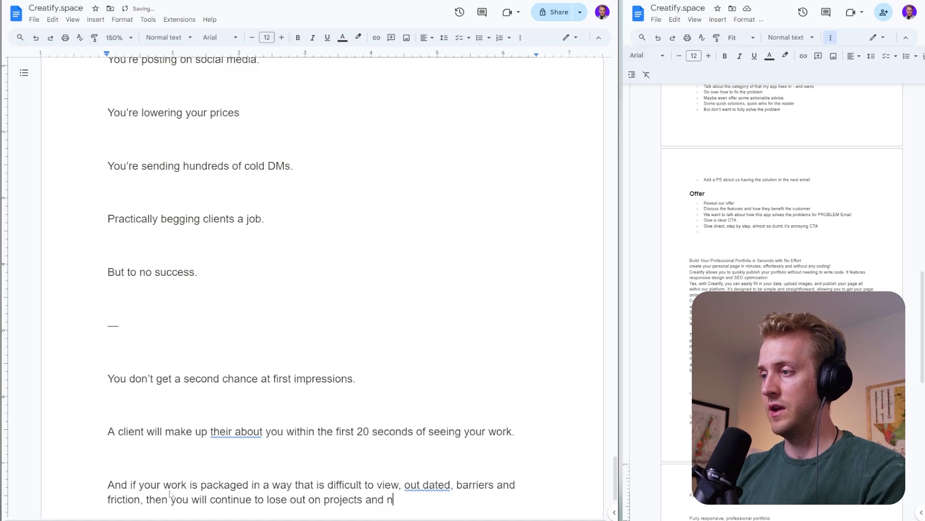
type("ot be abl eo")
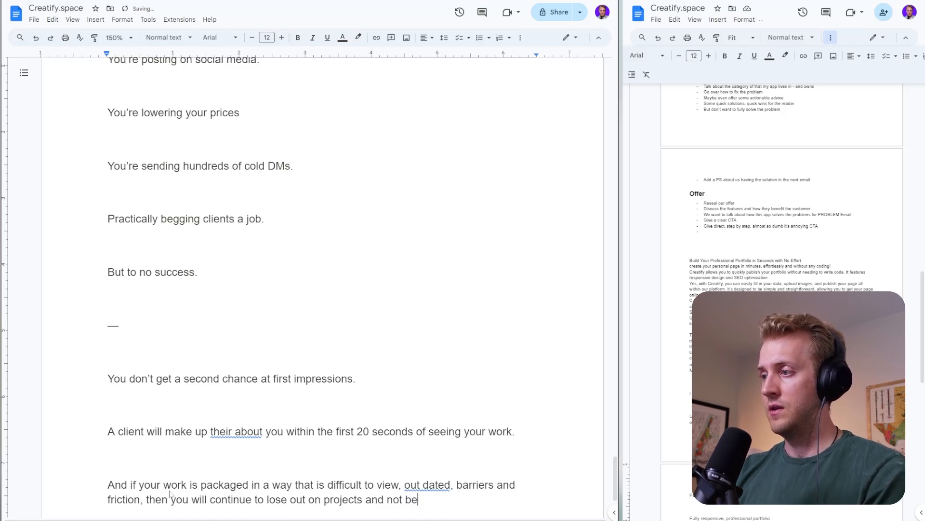
- Finish the sentence with "not be able sustain your graphic design career." and start a new paragraph
key("BackSpace")
key("BackSpace")
key("BackSpace")
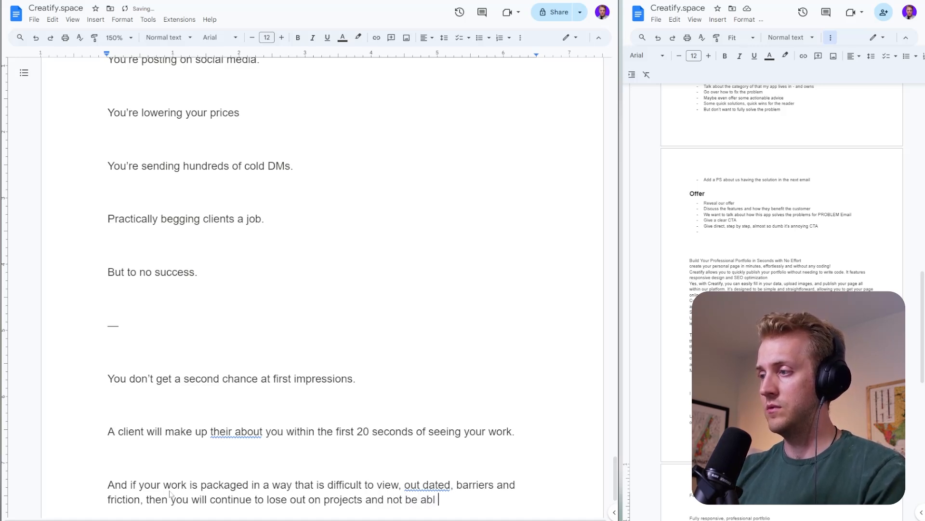
type("e sustain your ")
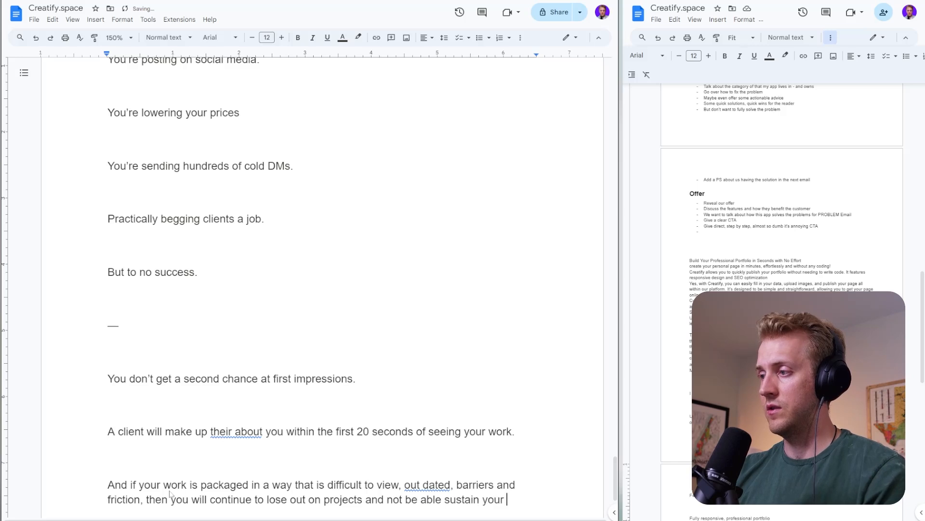
type("graphic design ")
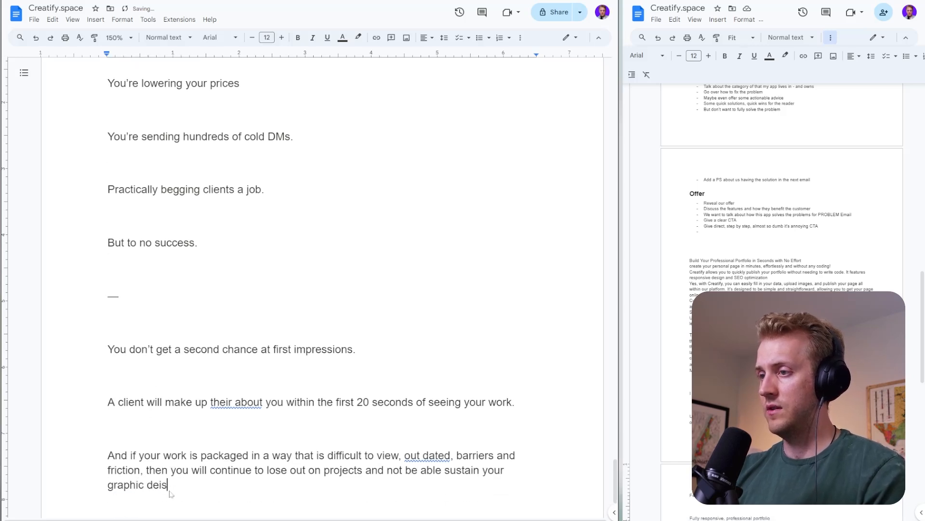
type("career.")
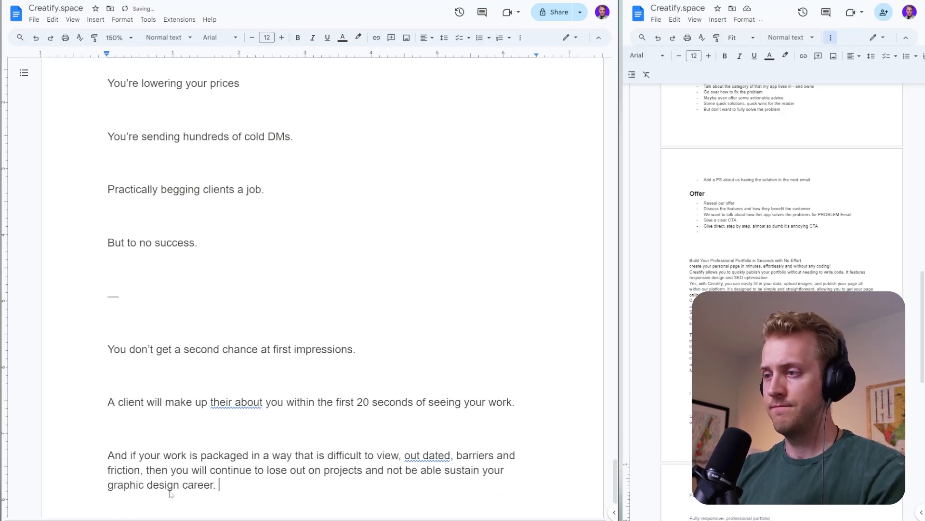
key("Return")
key("Return")
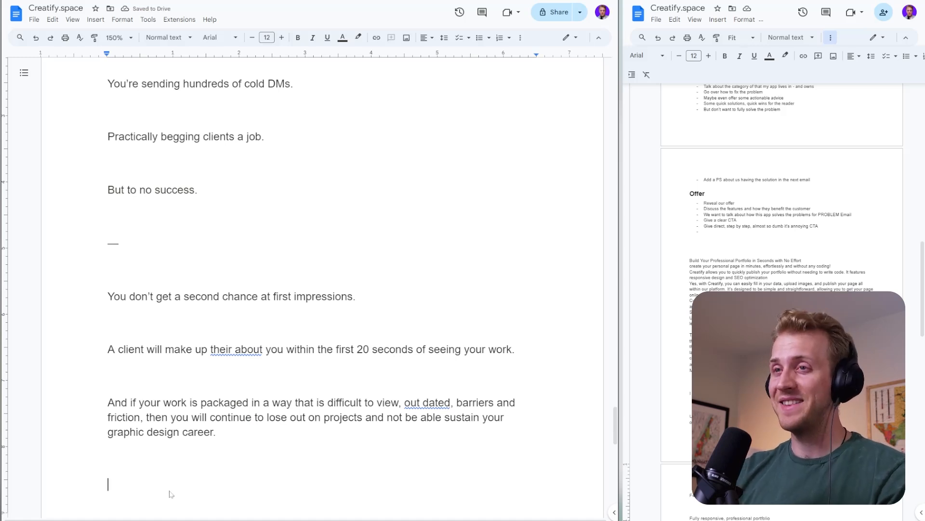
- Correct "their about" to "their mind about" in the sentence on clients judging within 20 seconds
left_click(235, 349)
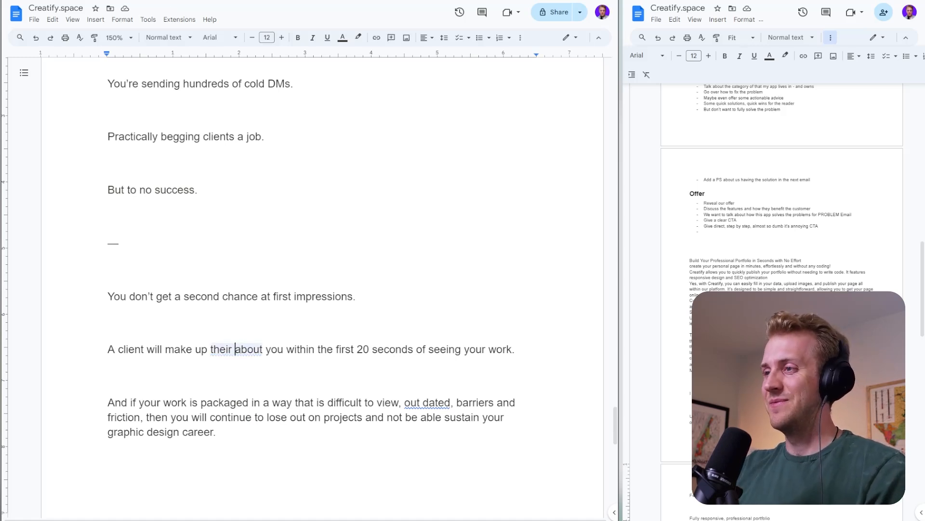
left_click(255, 371)
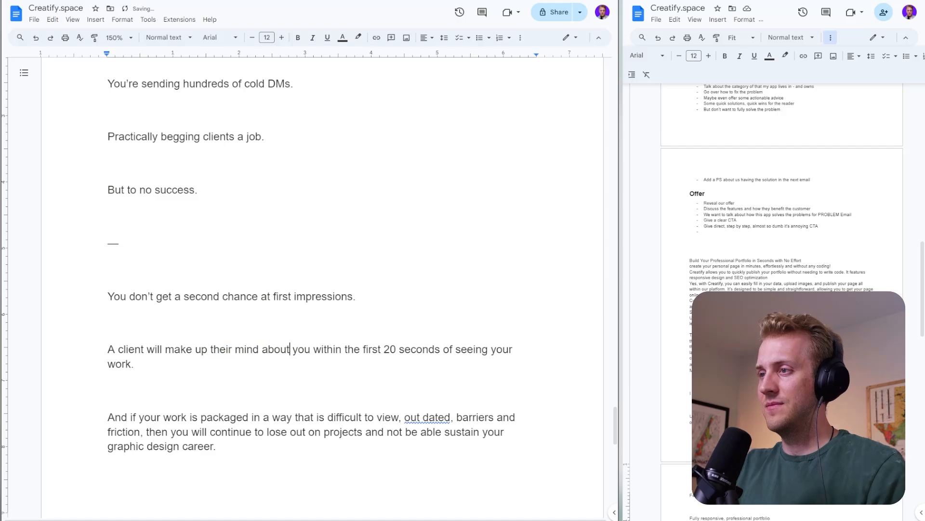
- Add an empty paragraph between the "Make It Easier" note and the Problem heading
scroll(322, 290, "down", 1)
scroll(322, 289, "up", 15)
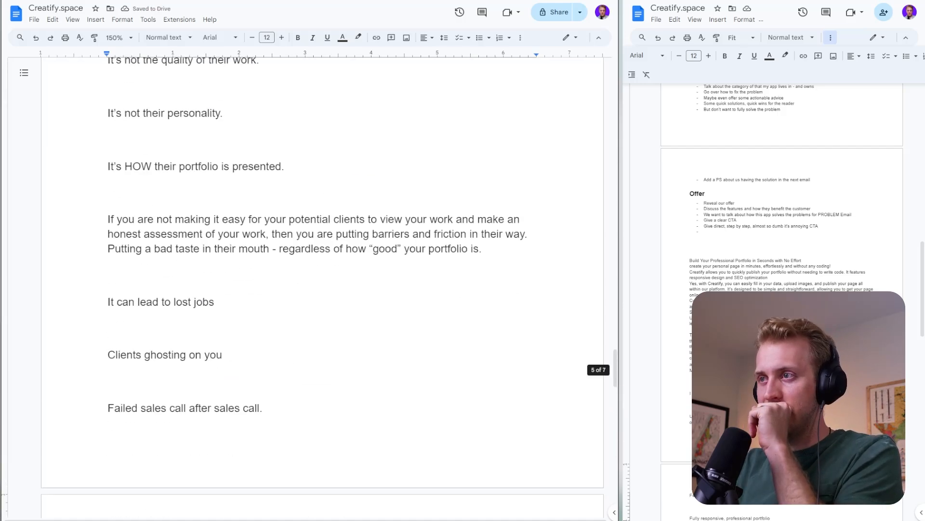
scroll(322, 280, "up", 15)
scroll(322, 280, "up", 15)
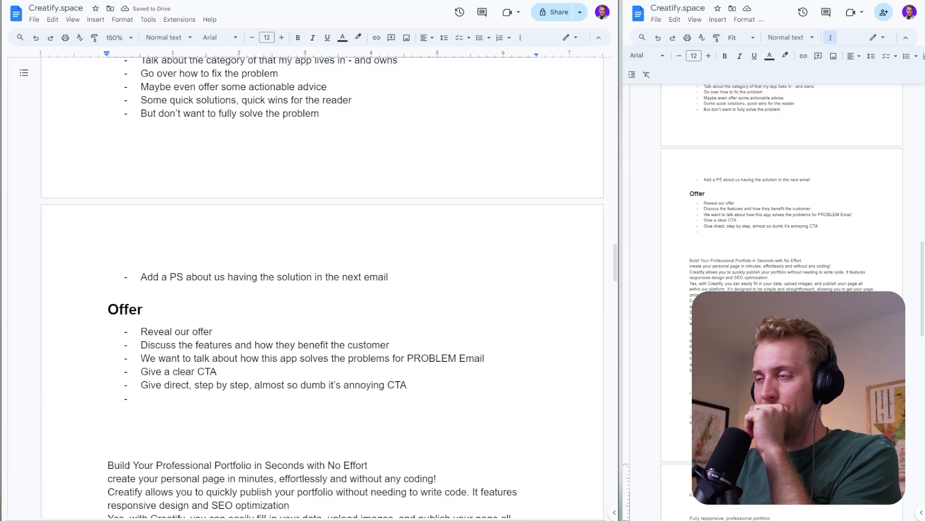
left_click(196, 302)
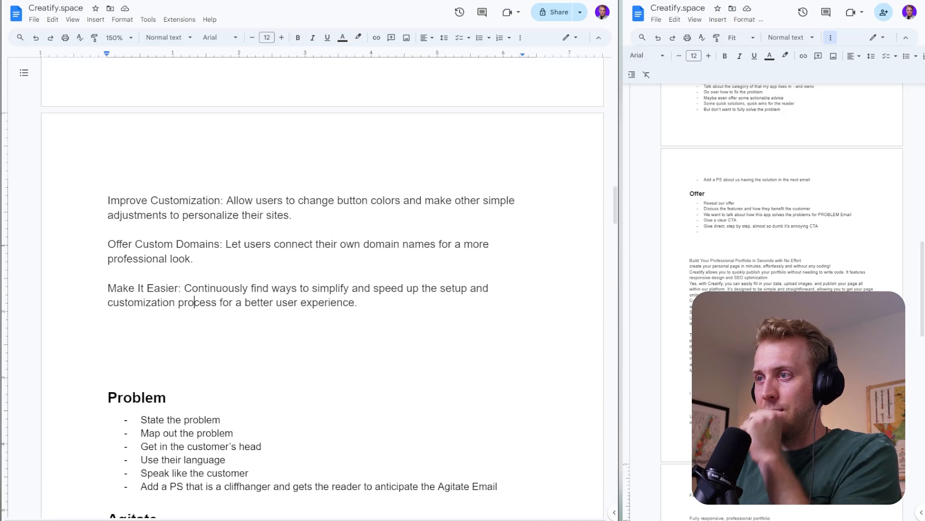
key("End")
key("Return")
key("Return")
key("Return")
key("Return")
key("Return")
key("Return")
key("Return")
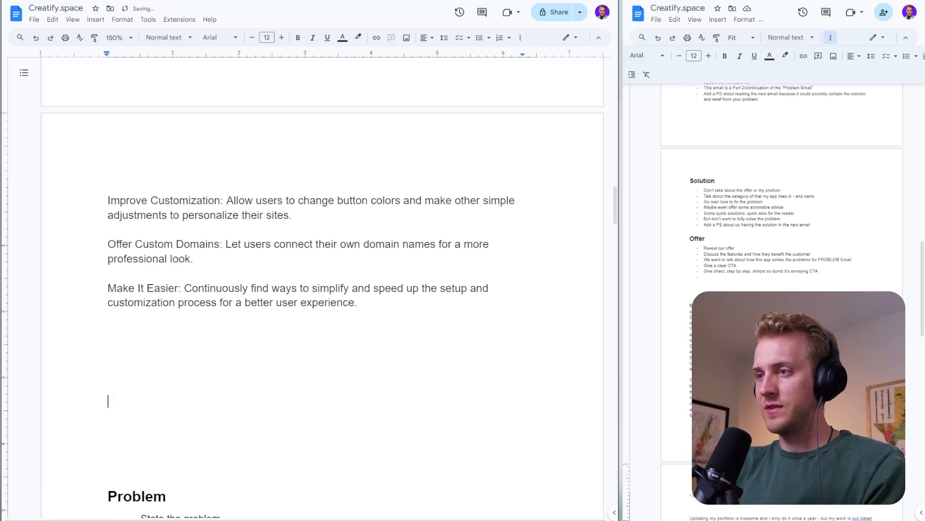
key("BackSpace")
key("BackSpace")
key("BackSpace")
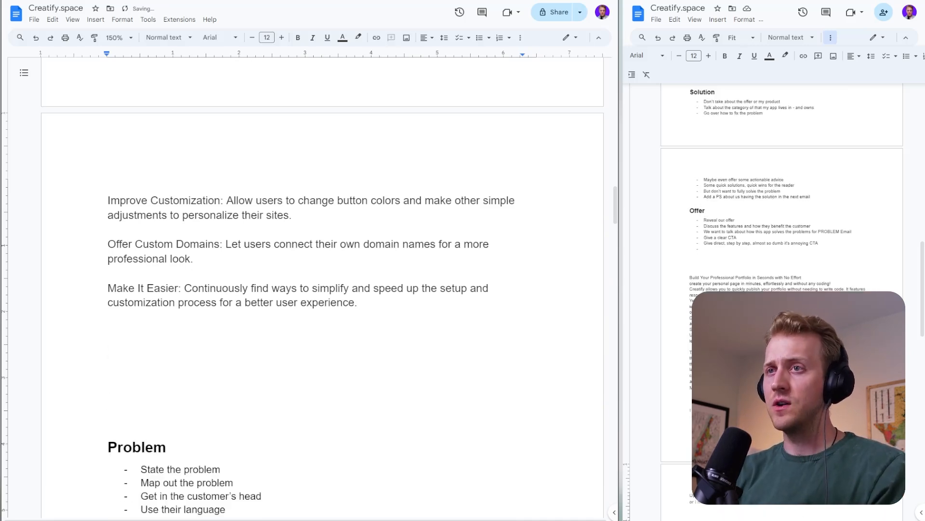
left_click_drag(163, 350, 163, 393)
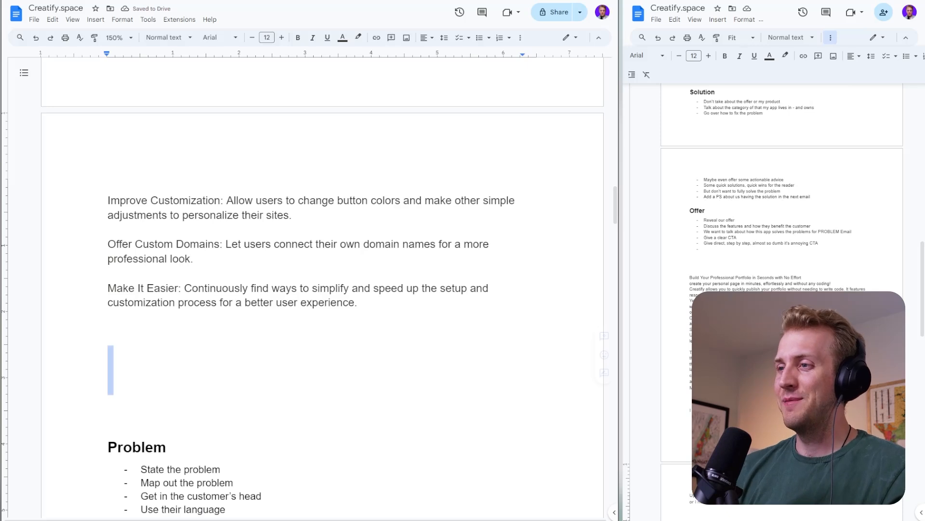
scroll(163, 289, "down", 2)
left_click(163, 195)
left_click_drag(163, 244, 163, 295)
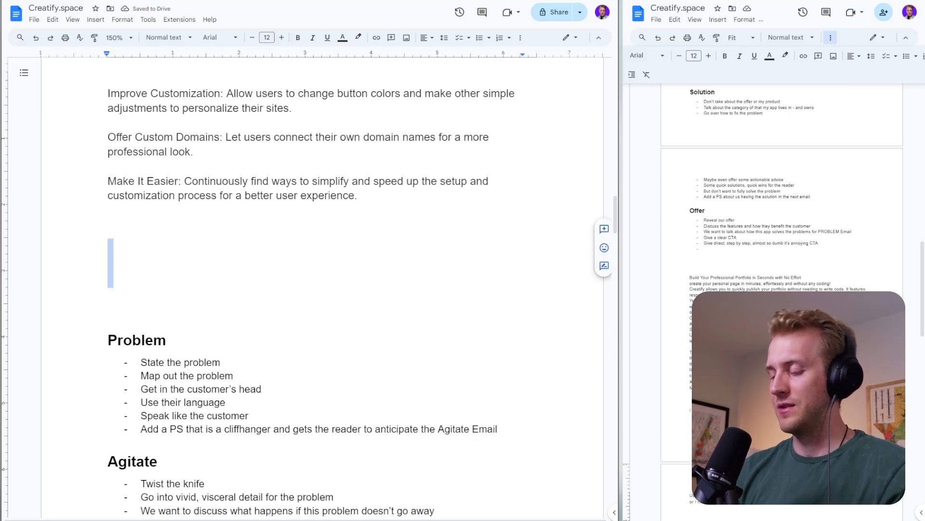
- Begin a brief in the blank space above the Problem heading with "I need to write a 4--part PAS"
left_click(162, 244)
type("I nee")
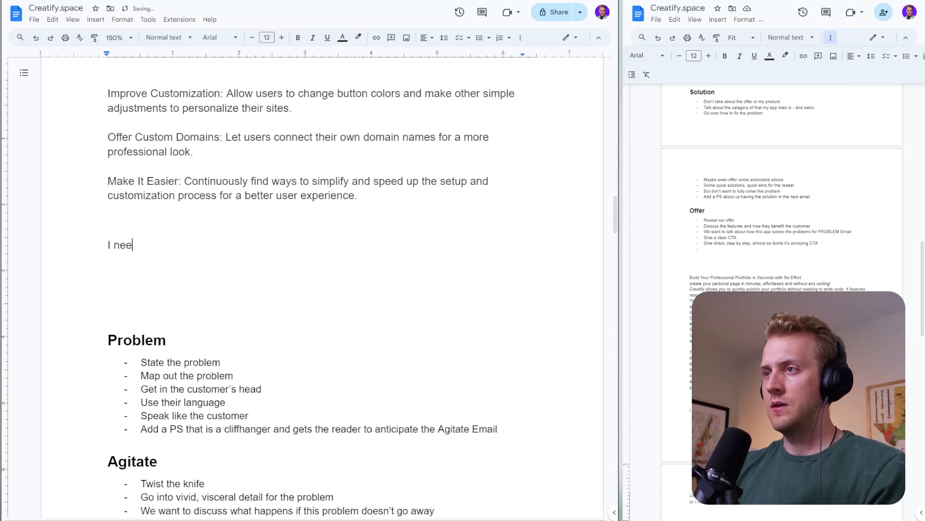
type("d to write a")
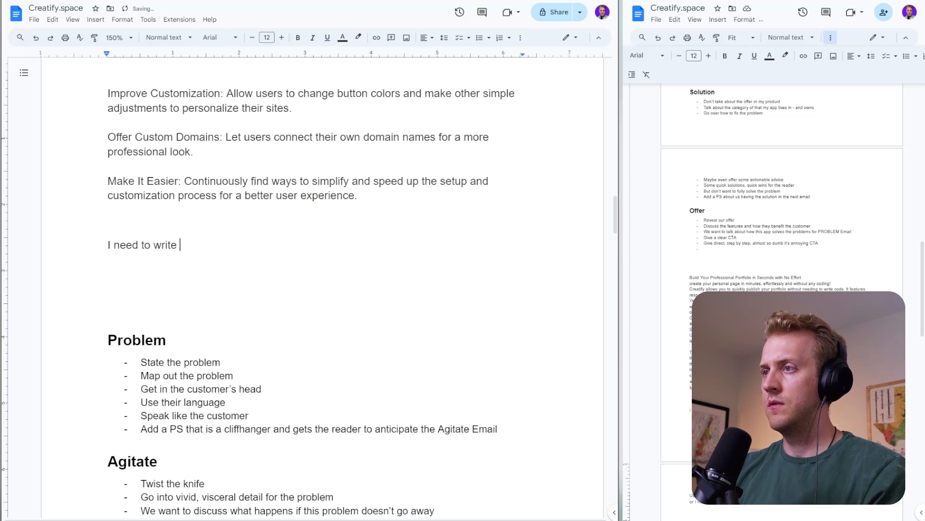
key("BackSpace")
type("a 4--")
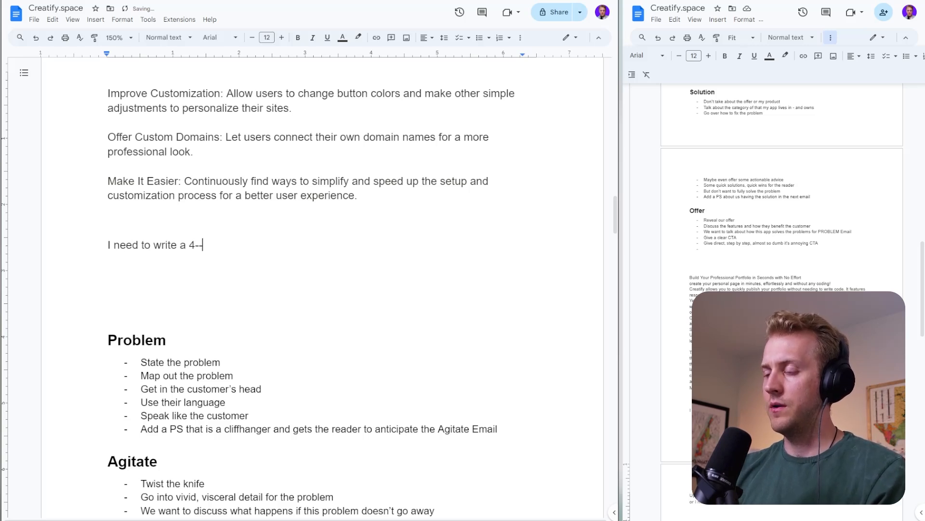
type("part PAST")
key("BackSpace")
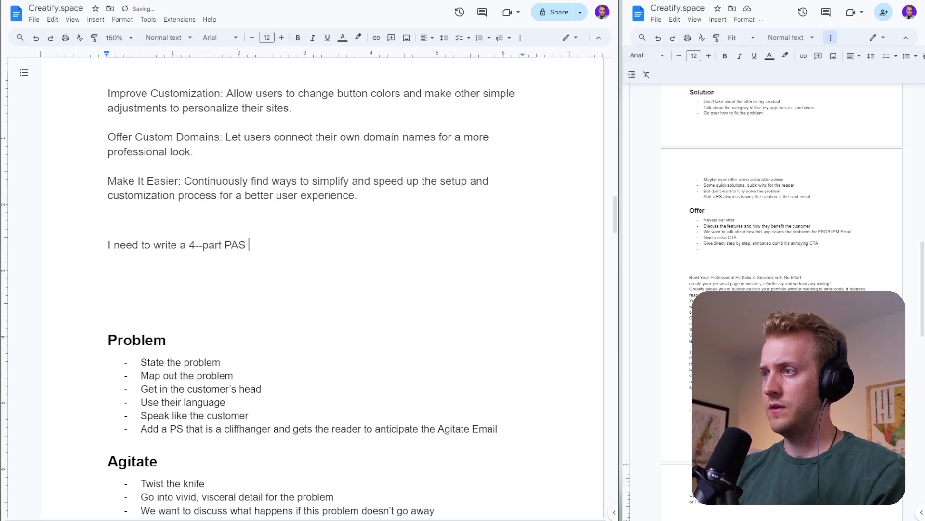
- Continue the brief's first sentence with "email sequence about my app called Creatify.space."
type("email seque")
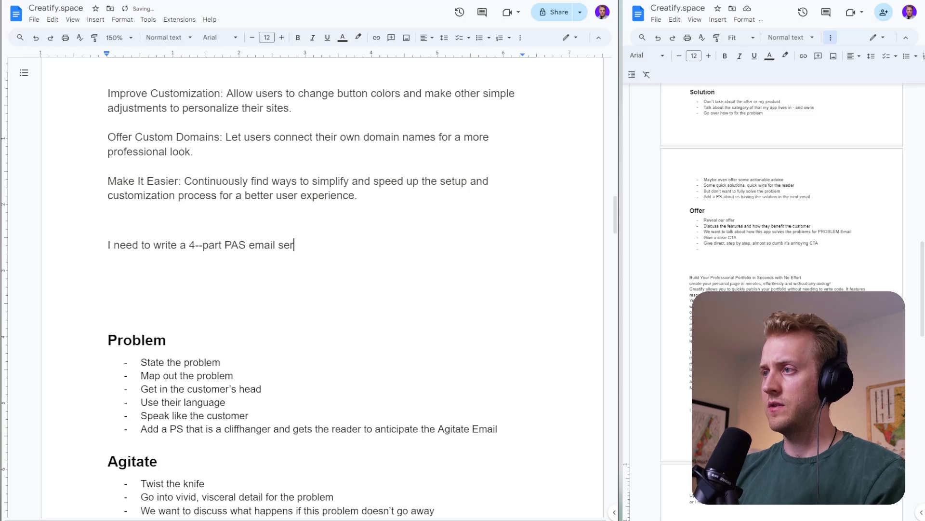
key("BackSpace")
key("BackSpace")
key("BackSpace")
type("quned")
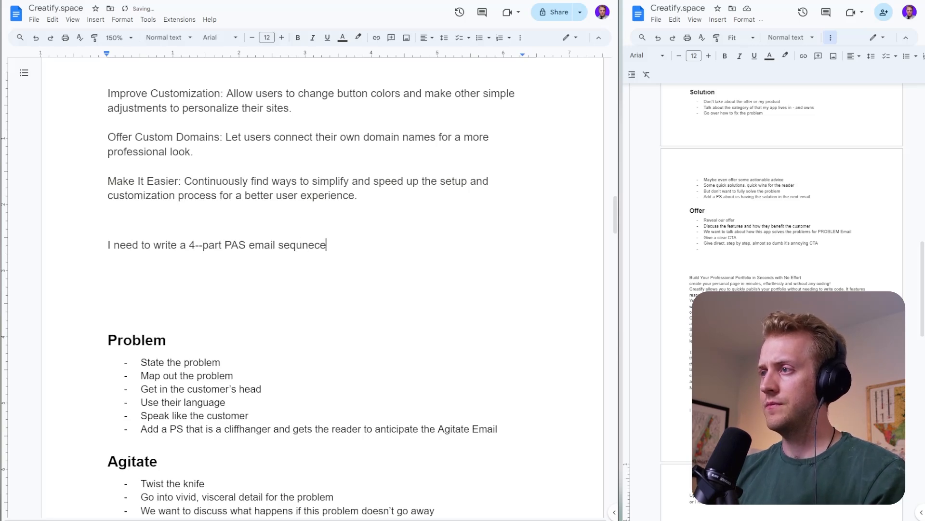
key("BackSpace")
key("BackSpace")
key("BackSpace")
key("BackSpace")
type("ence about my ")
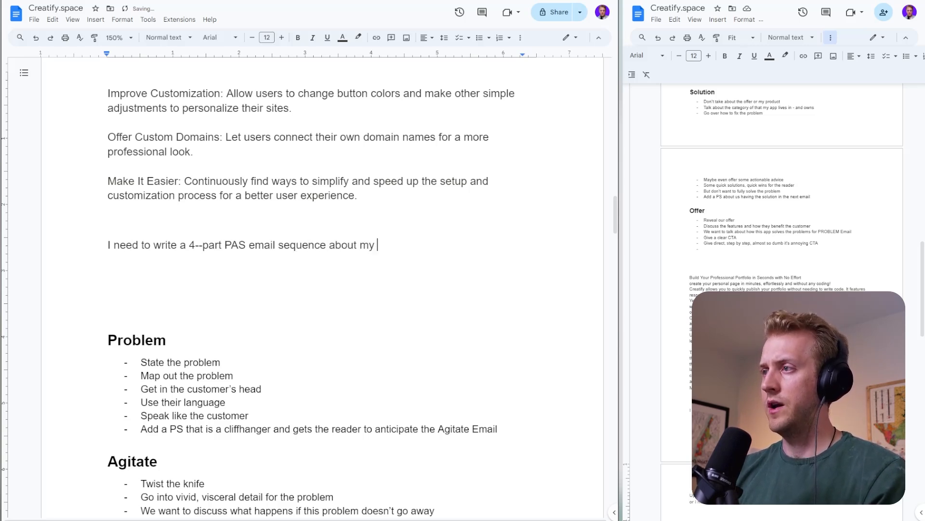
type("app ")
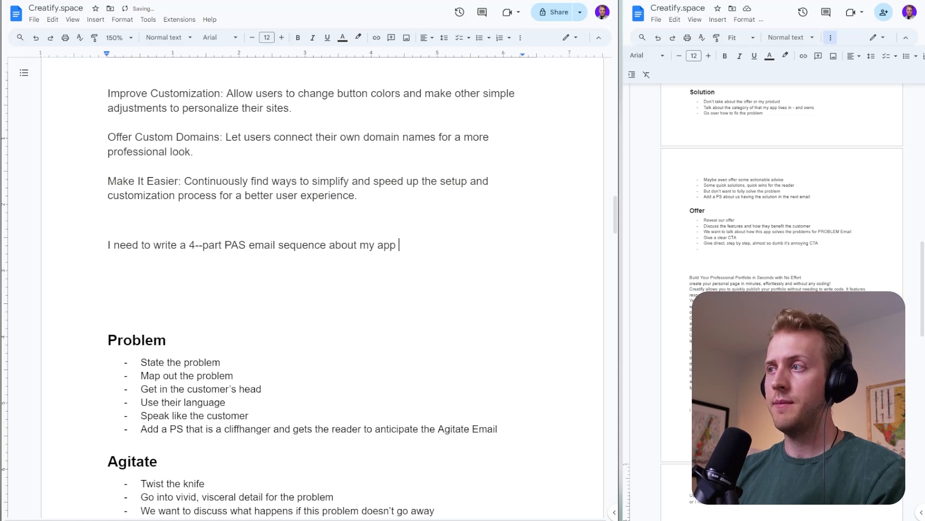
type("called Creati")
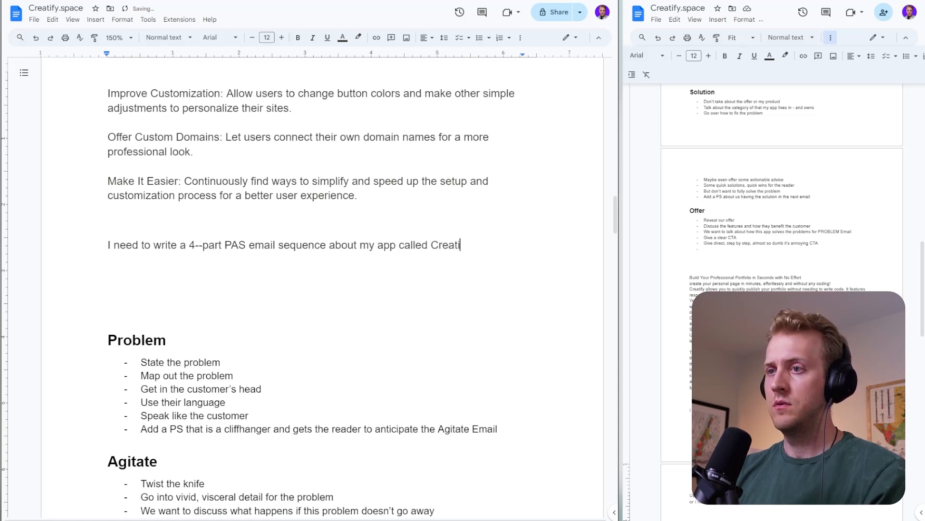
type("fy.spa")
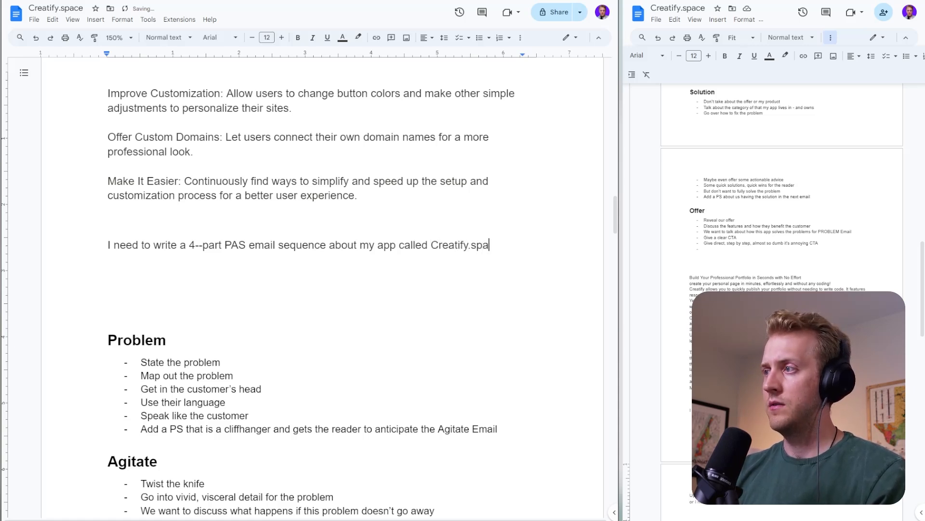
type("ce. It")
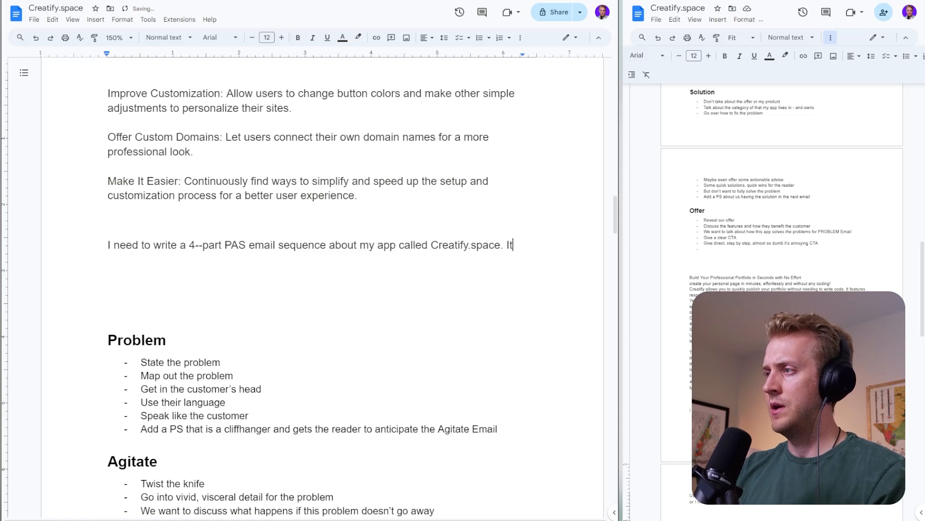
type("'s a portfoli")
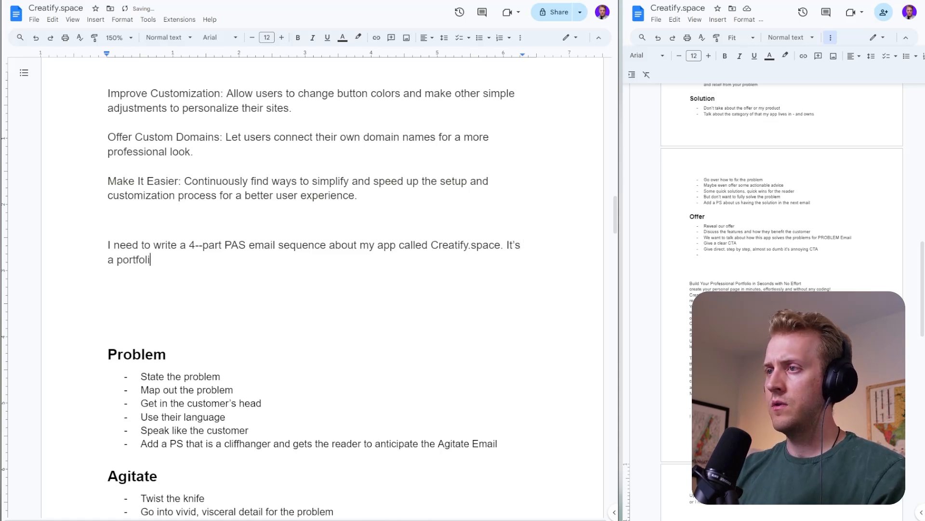
type("o building ap")
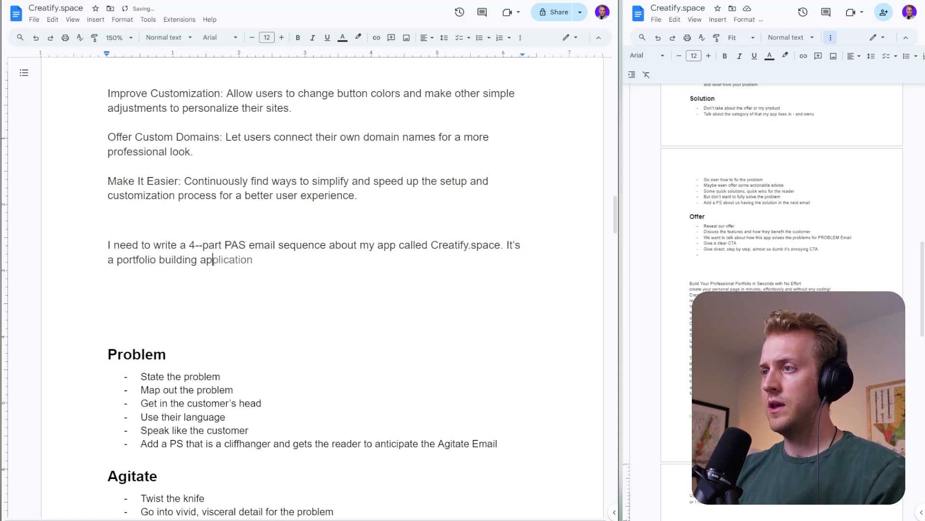
type("p ")
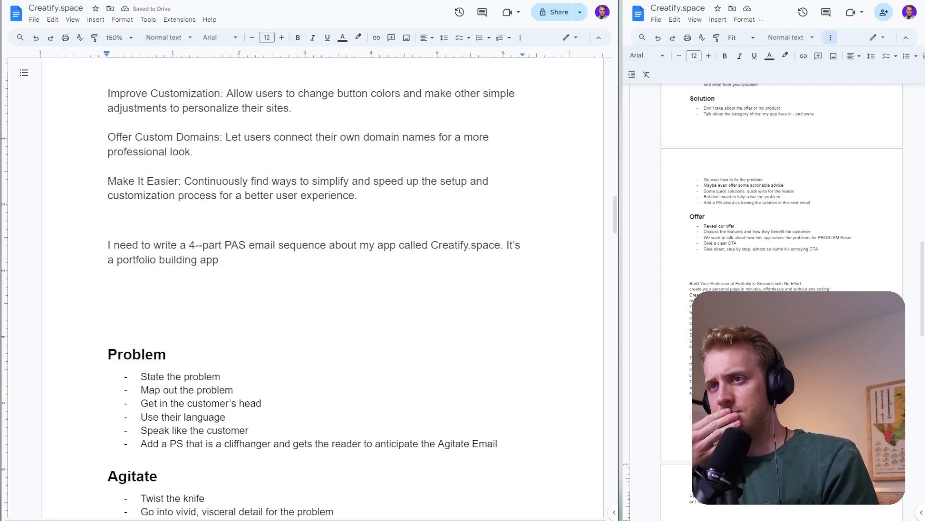
type("that helpsa ")
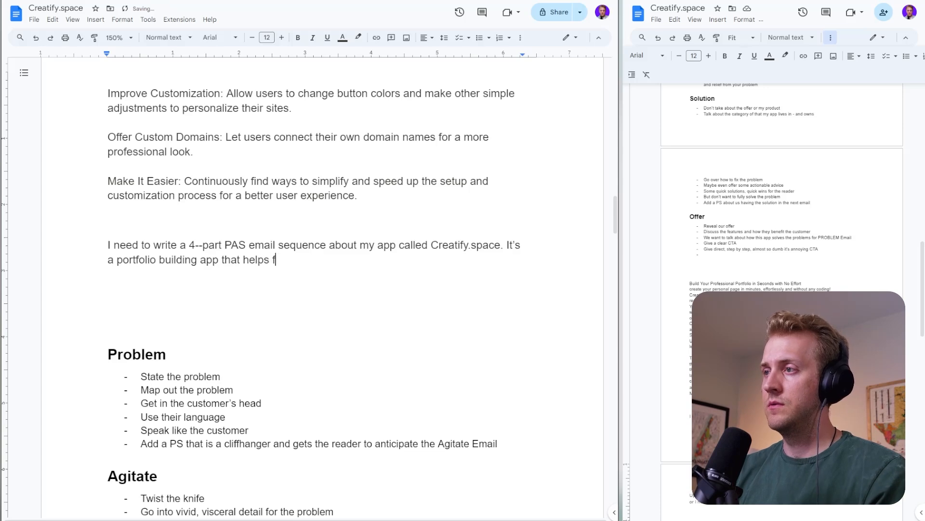
type("reelance")
- Copy the Target Audience paragraph about freelance graphic designers from the notes below the Offer outline
scroll(322, 289, "down", 2)
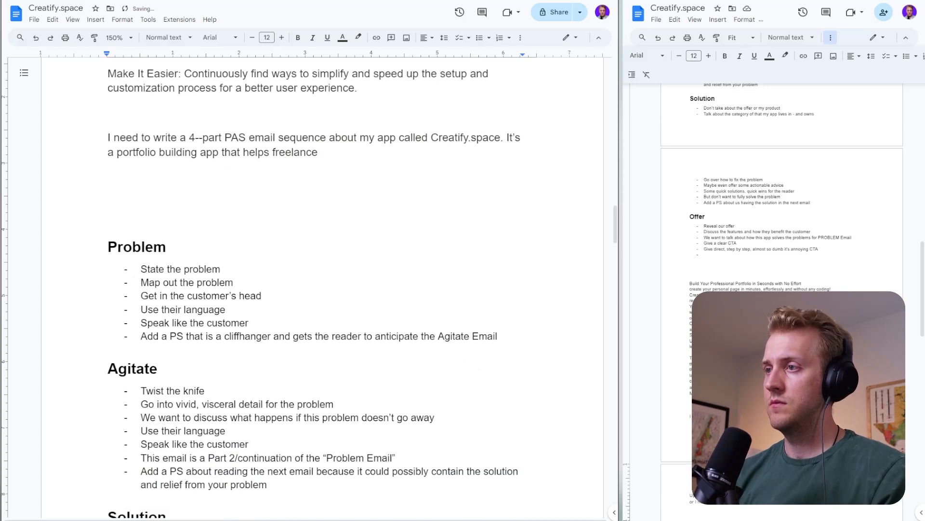
scroll(322, 289, "down", 15)
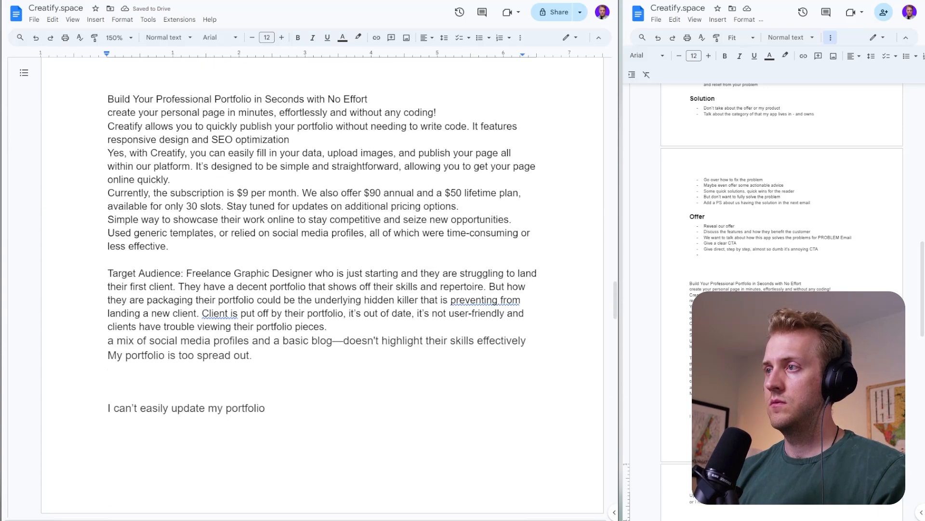
scroll(322, 289, "down", 13)
scroll(322, 289, "up", 7)
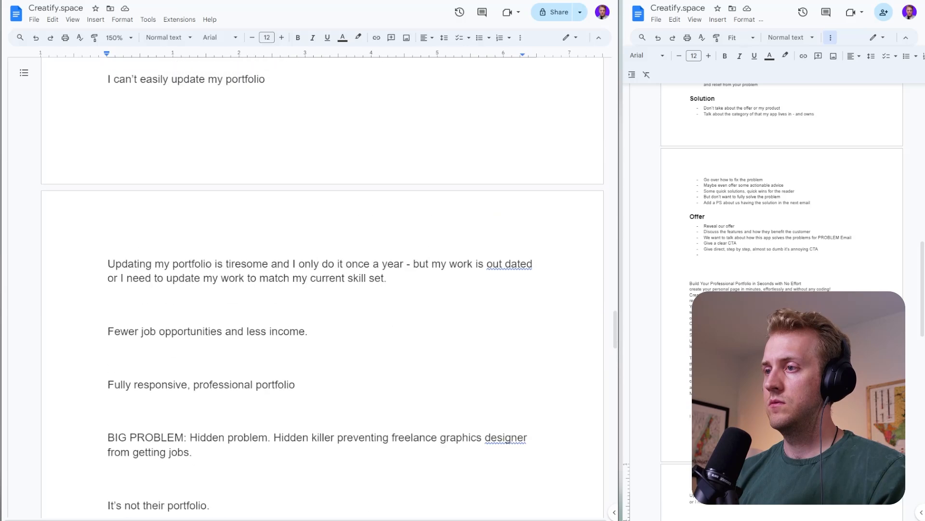
scroll(322, 289, "up", 6)
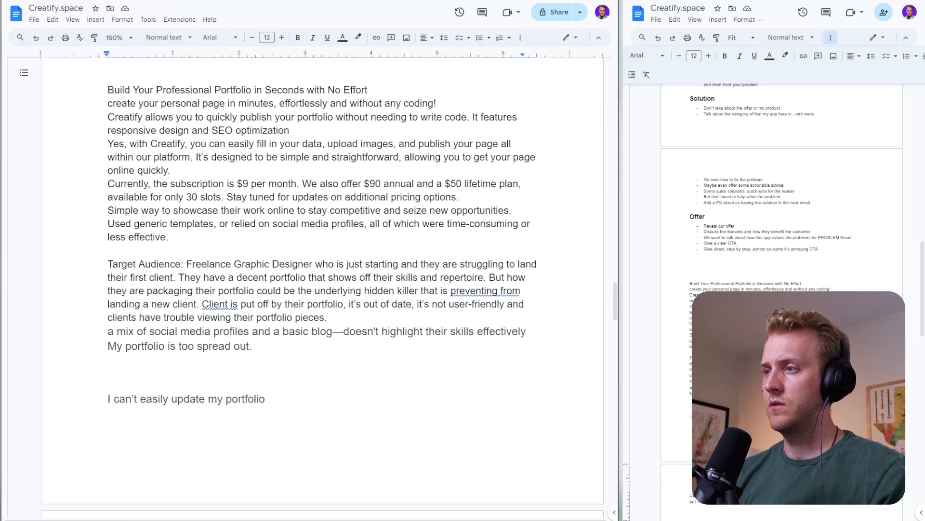
left_click(328, 317)
key("Return")
left_click_drag(327, 318, 107, 265)
key("ctrl+c")
- Paste the copied Target Audience text into the brief directly after "a portfolio building app that helps"
scroll(112, 271, "up", 20)
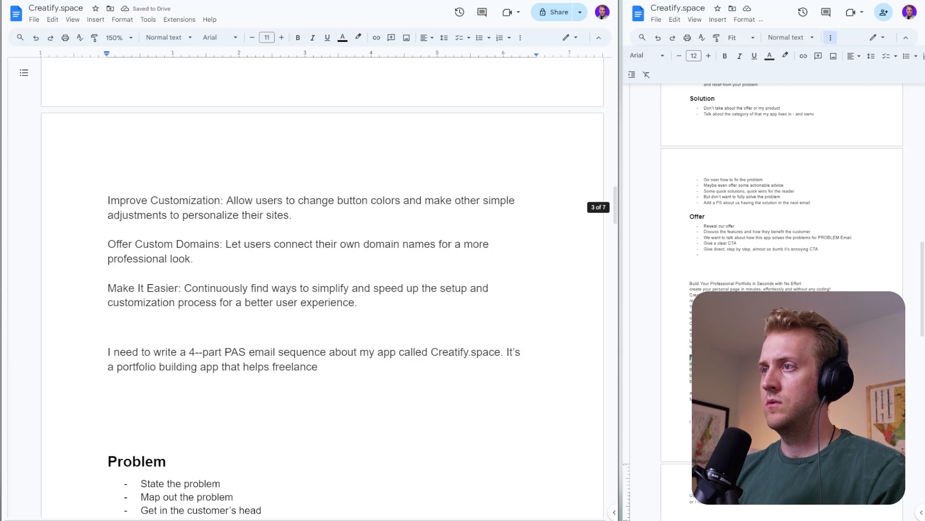
double_click(328, 369)
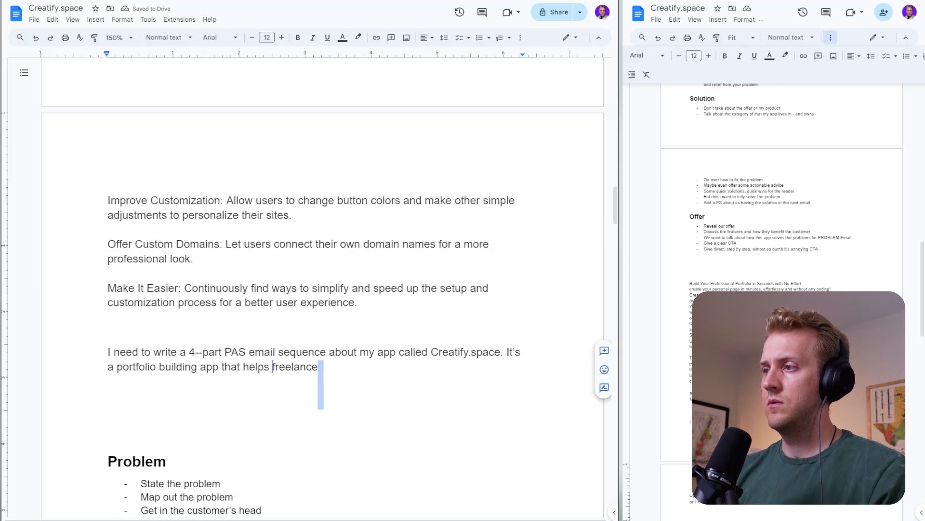
left_click_drag(272, 368, 280, 370)
left_click(277, 369)
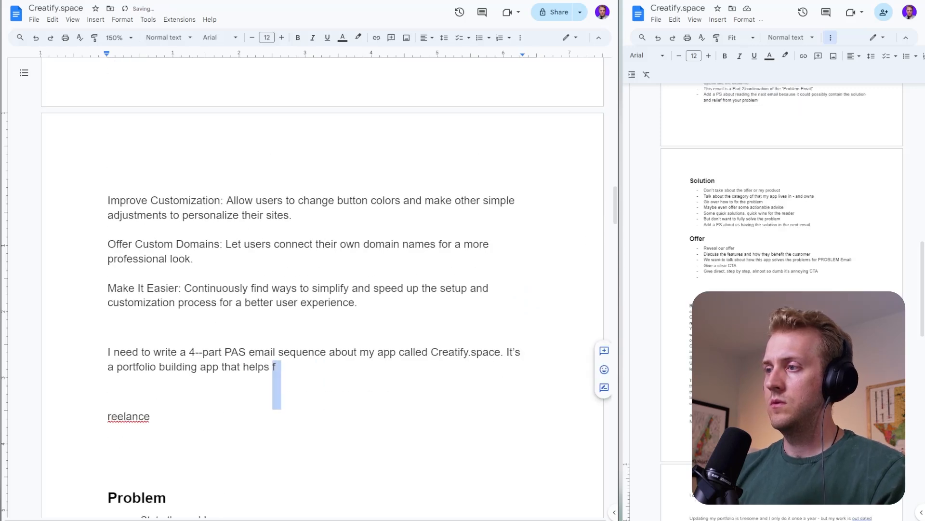
double_click(160, 418)
double_click(276, 368)
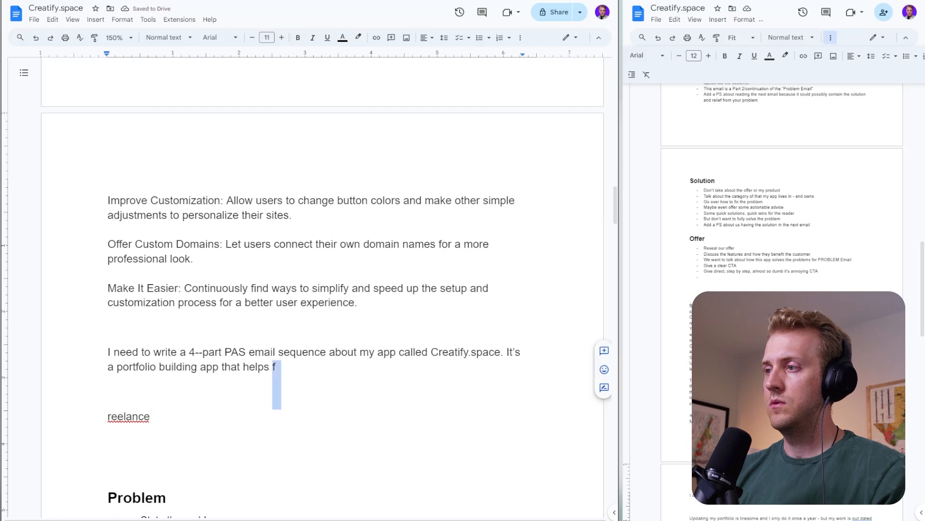
type("\\")
key("Delete")
key("Delete")
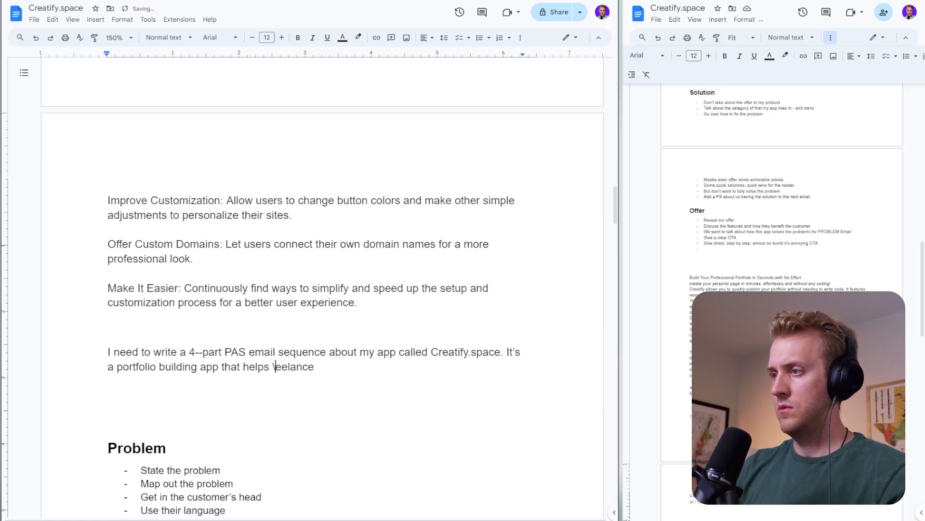
key("ctrl+v")
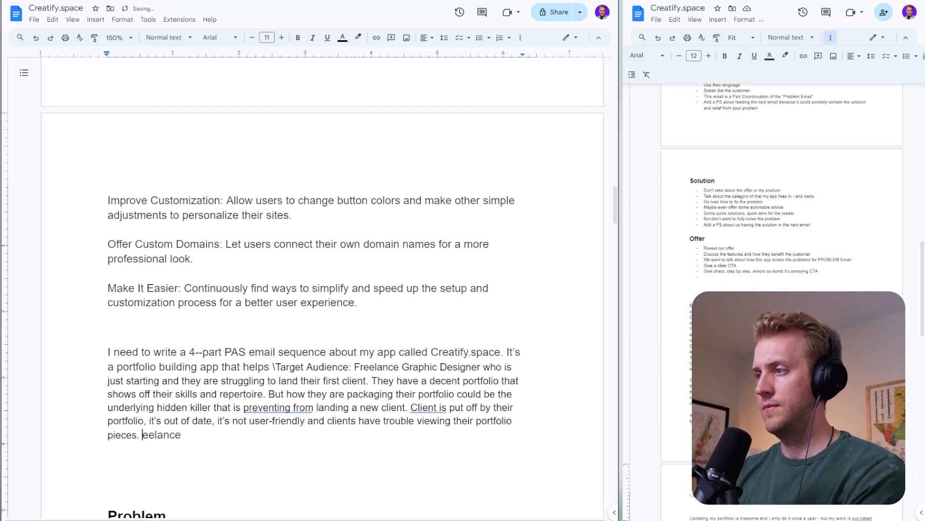
- Delete the "Target Audience:" label from the pasted text and reword its opening to "Freelance Graphic Designers who are just starting out"
left_click_drag(354, 368, 273, 368)
key("BackSpace")
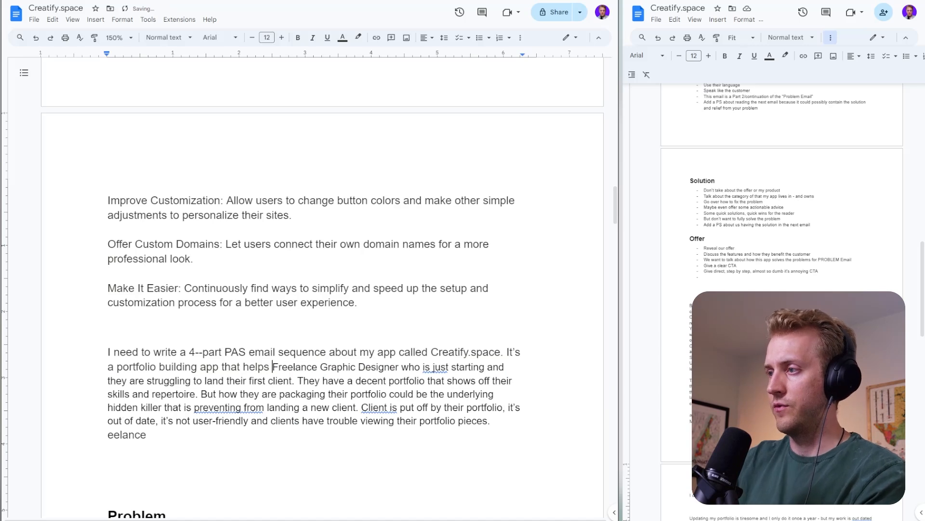
left_click(425, 368)
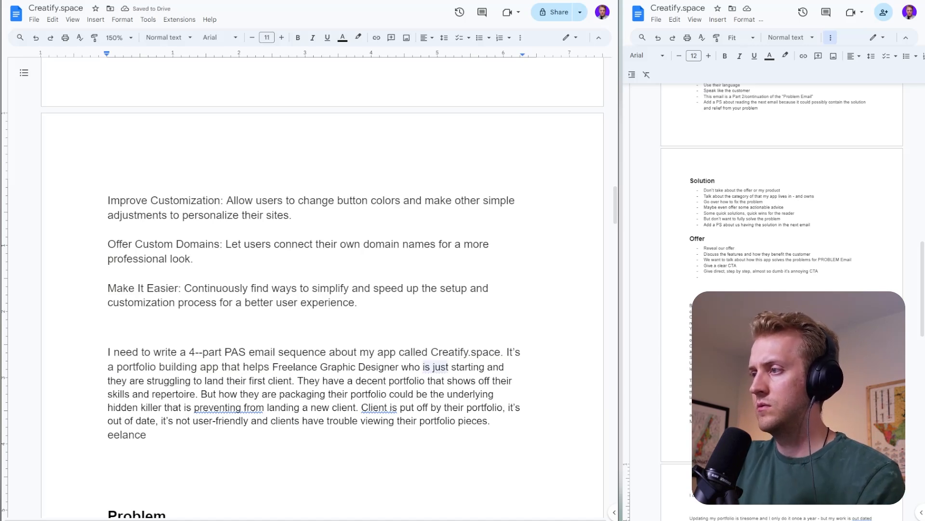
left_click(399, 367)
type("s")
left_click(430, 368)
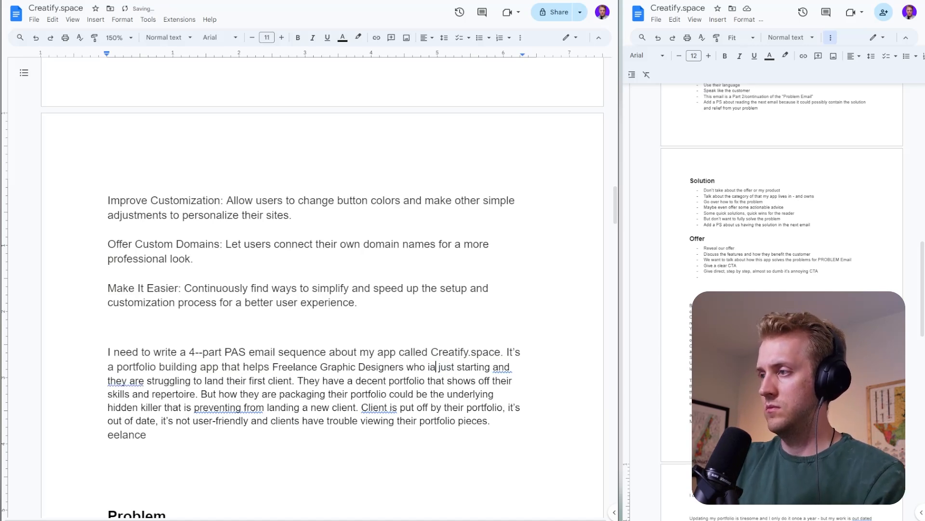
key("BackSpace")
key("Delete")
type("are")
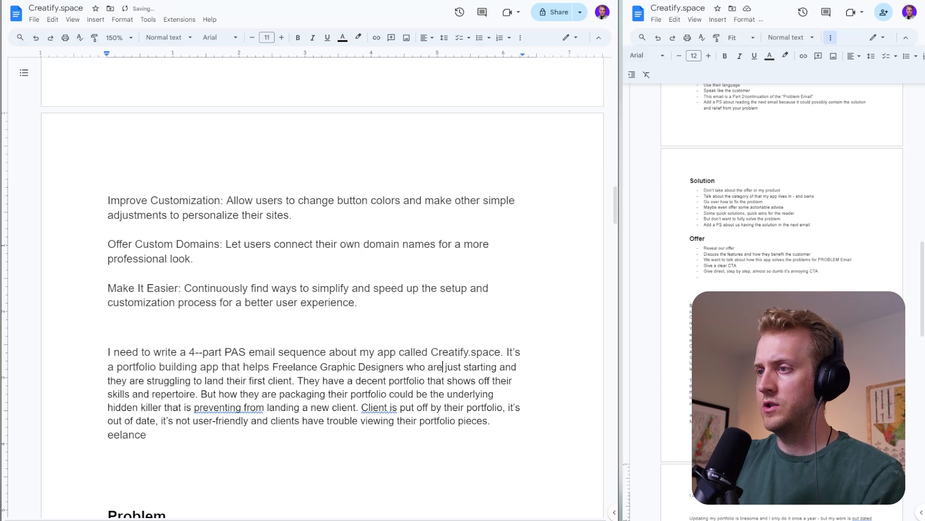
key("Right")
type("o")
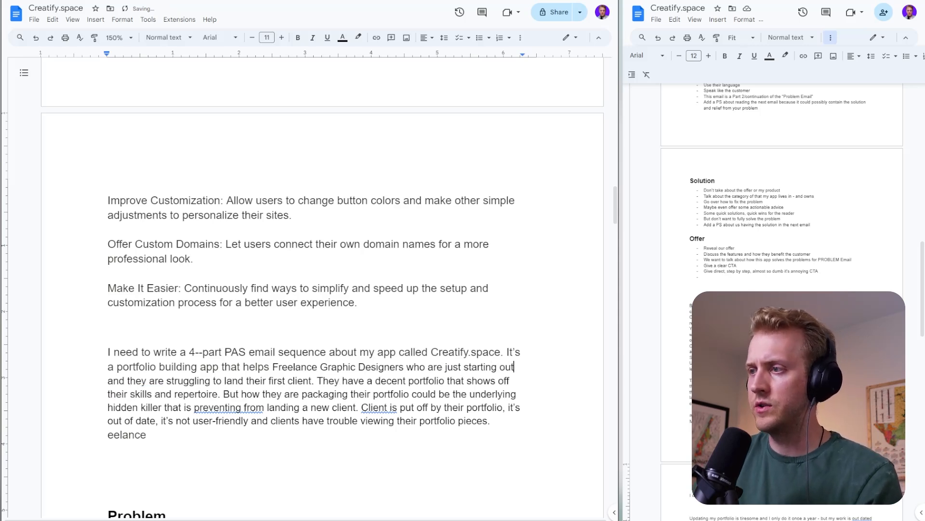
scroll(322, 290, "down", 2)
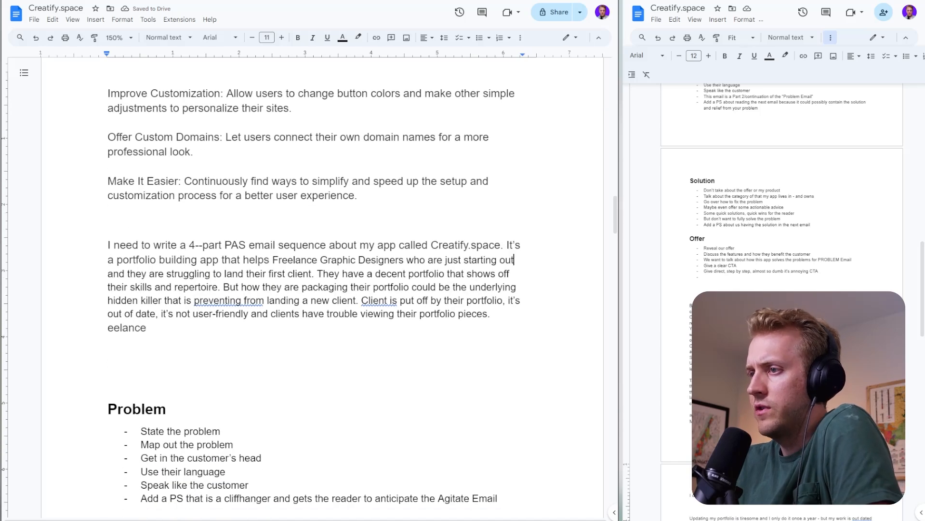
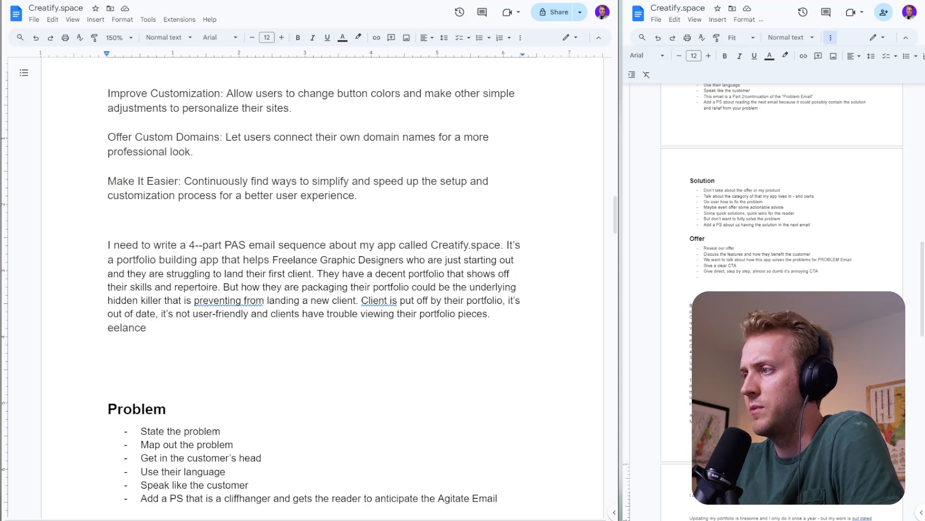
- Delete the leftover "eelance" after the audience paragraph and start a new paragraph reading "We are going to write one email at a time"
key("ctrl+shift+Left")
key("BackSpace")
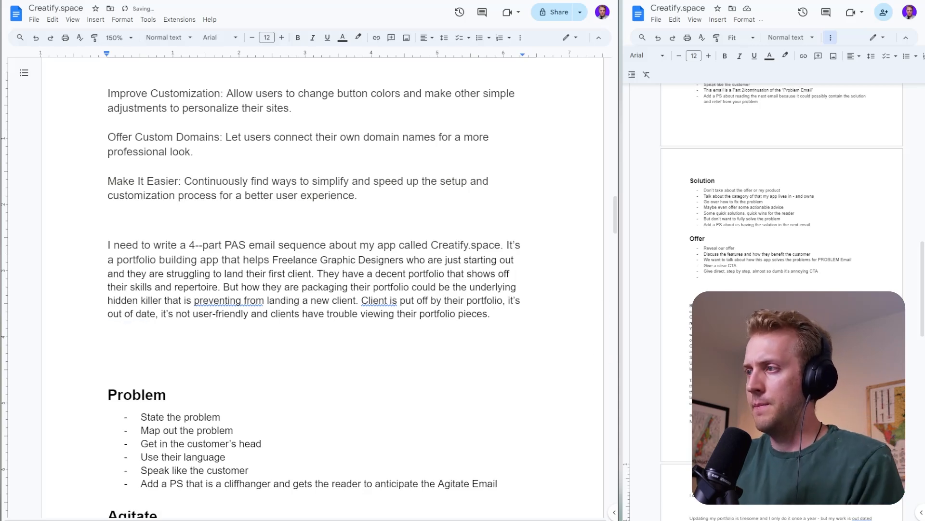
key("Return")
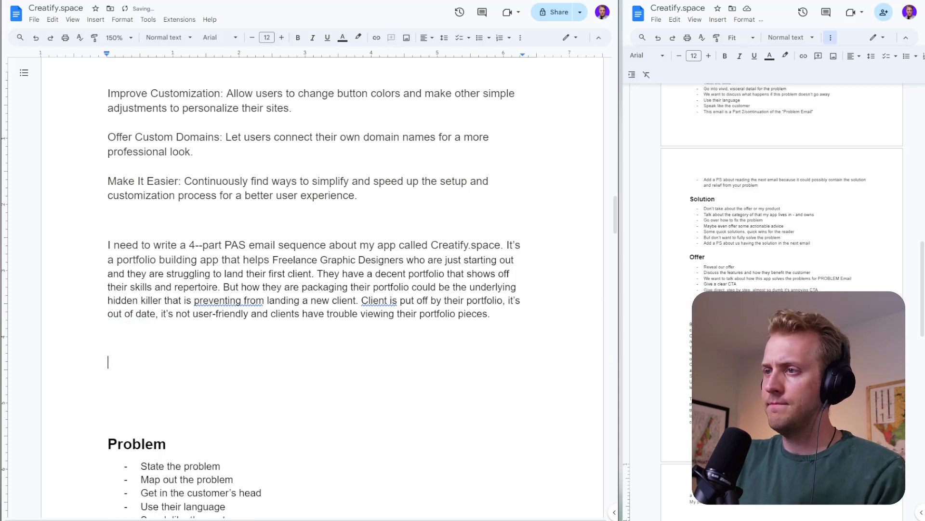
type("We ar egoin")
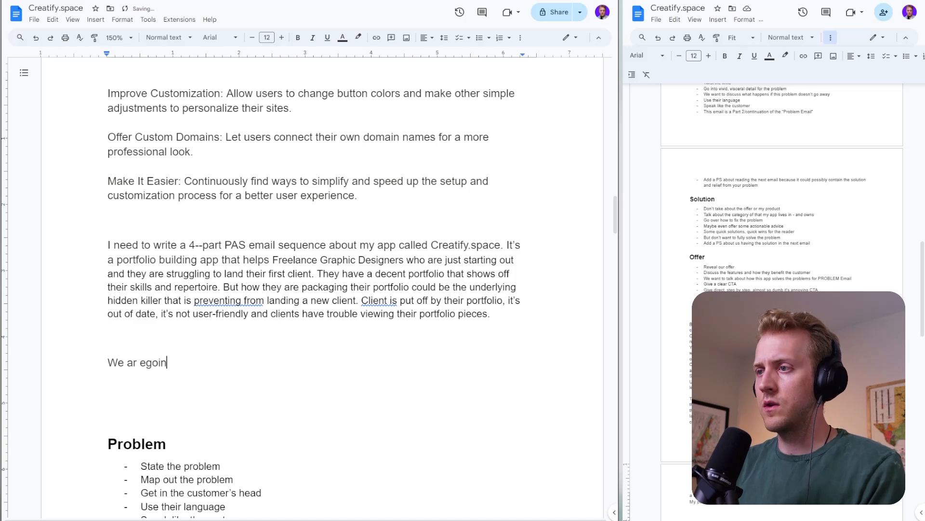
key("BackSpace")
key("BackSpace")
key("BackSpace")
key("BackSpace")
key("BackSpace")
key("BackSpace")
type("e going to ")
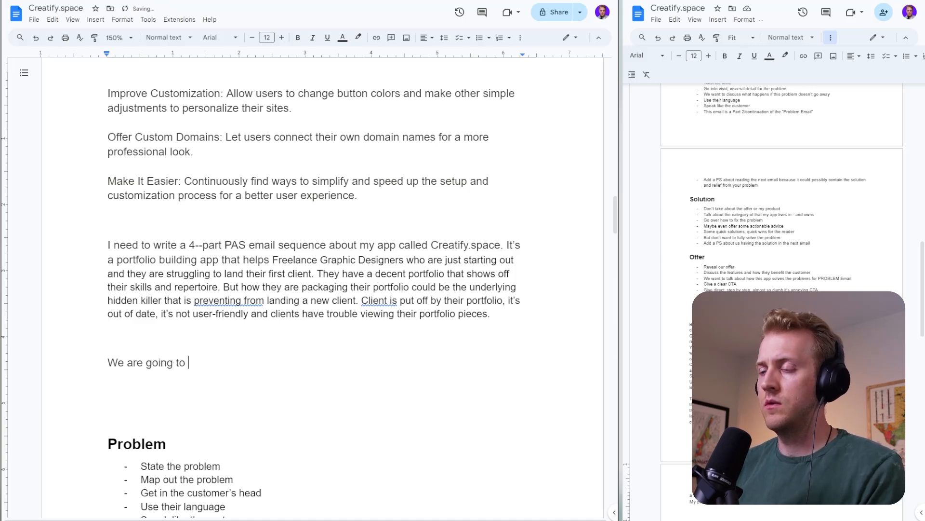
type("write one email at")
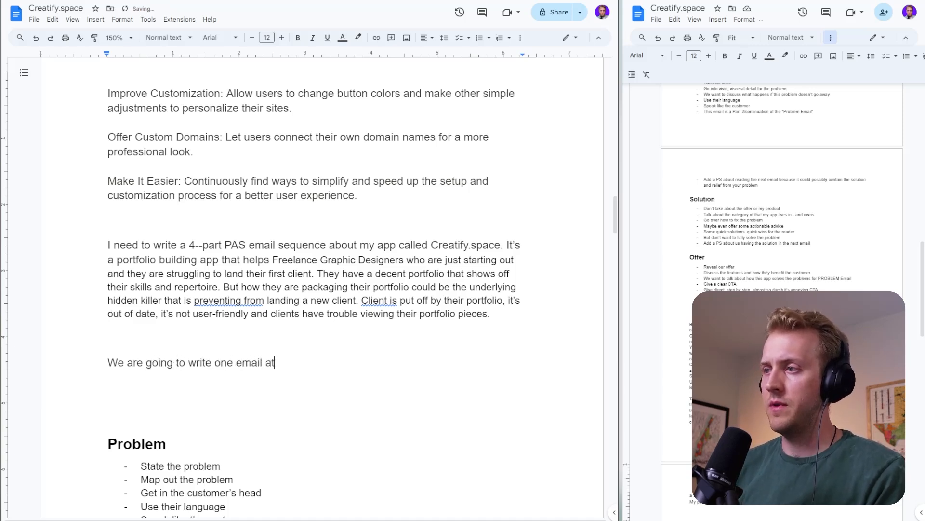
type(" a time")
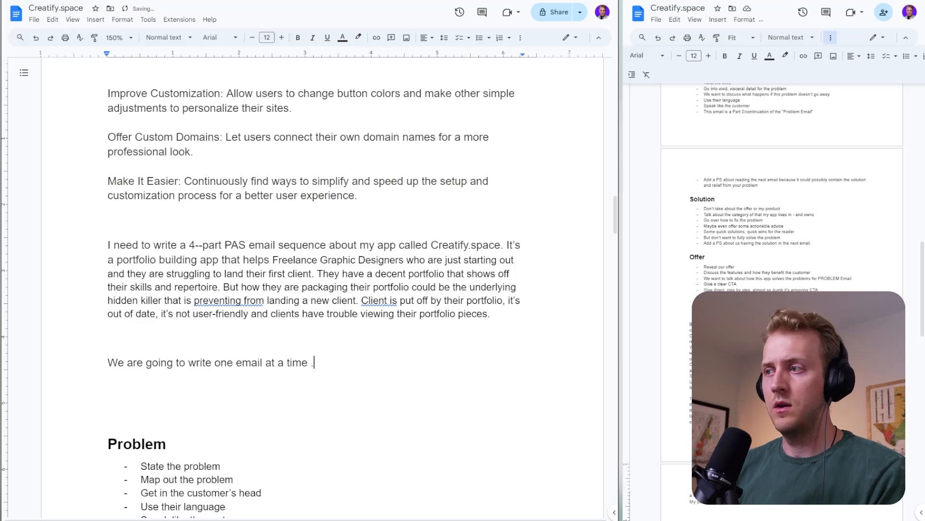
type(". I will say ")
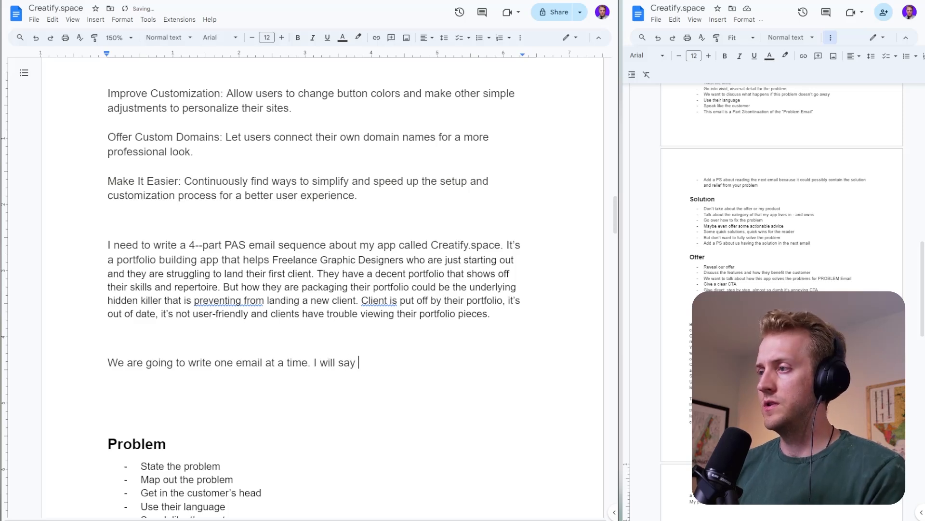
type("NEXT when we")
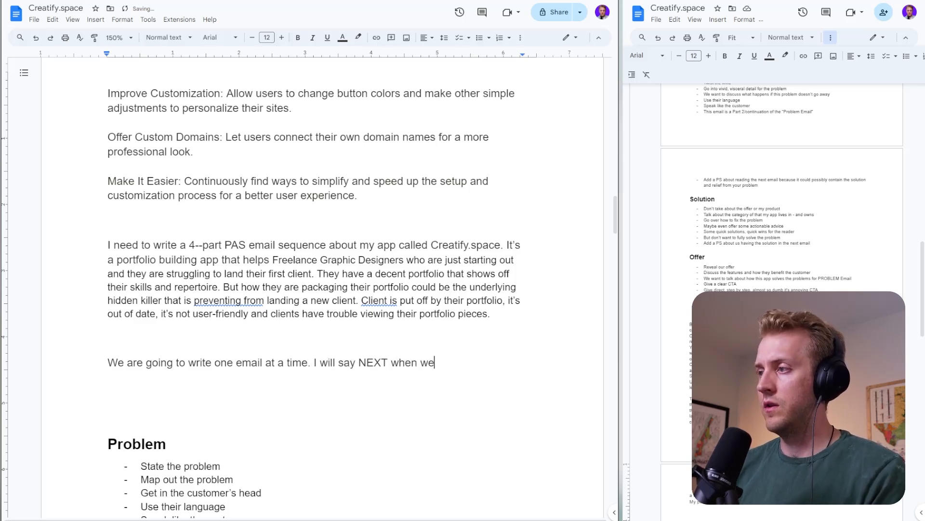
type(" can move onb.")
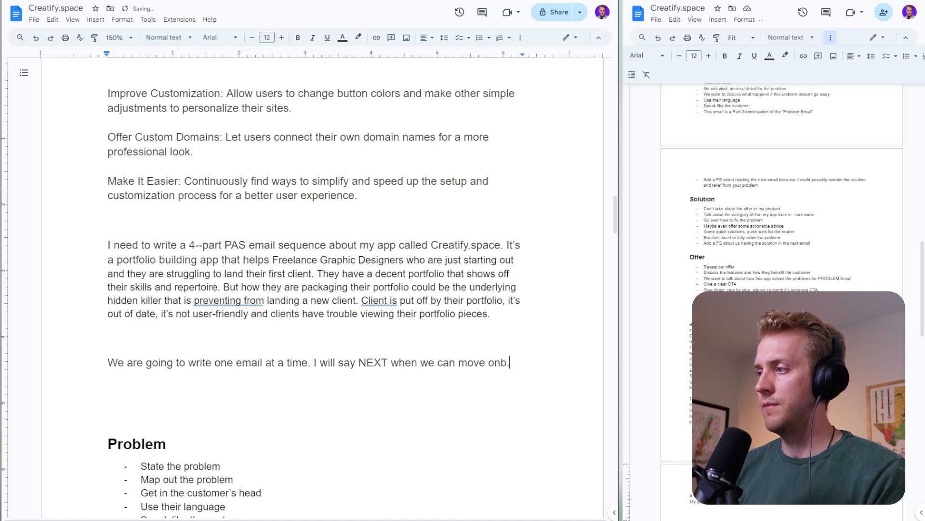
- Start another paragraph in the brief with the length rule "Each email will be 300-600 words."
key("Return")
key("Return")
type("Each")
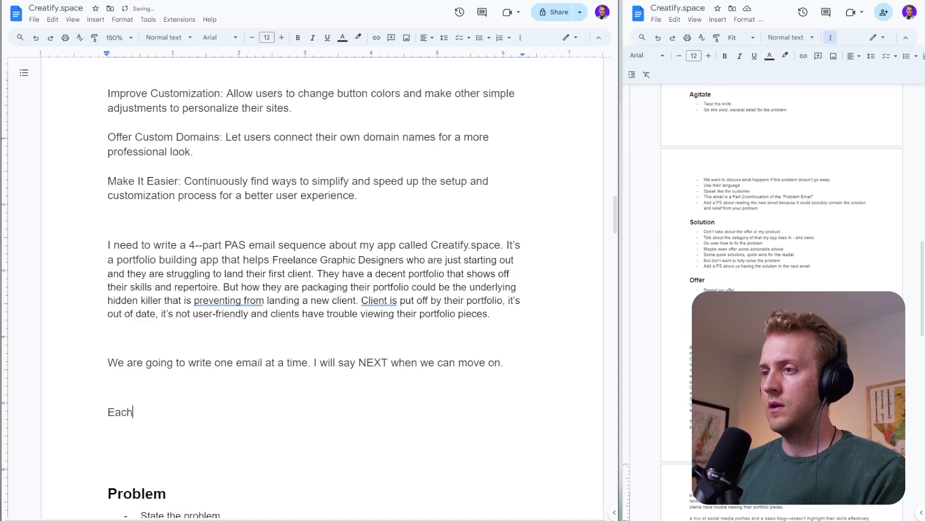
type(" eaail will b")
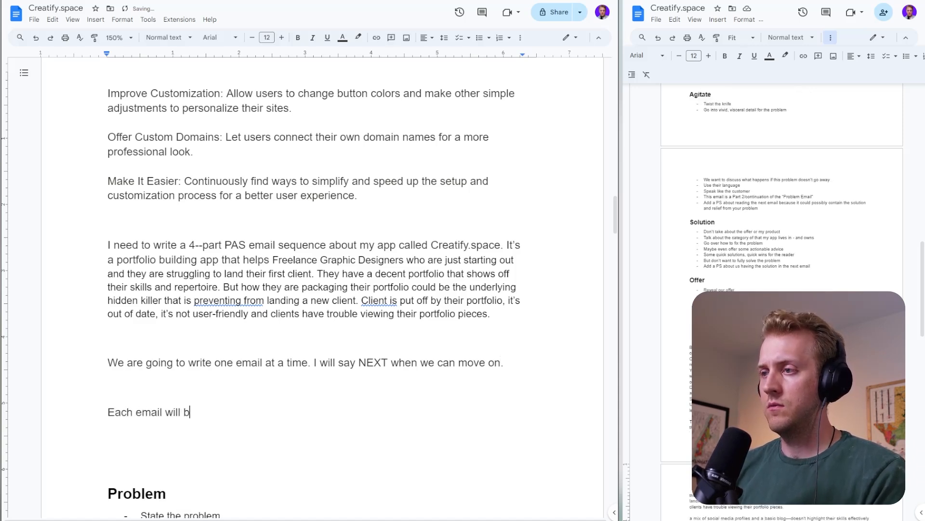
type("e 30009")
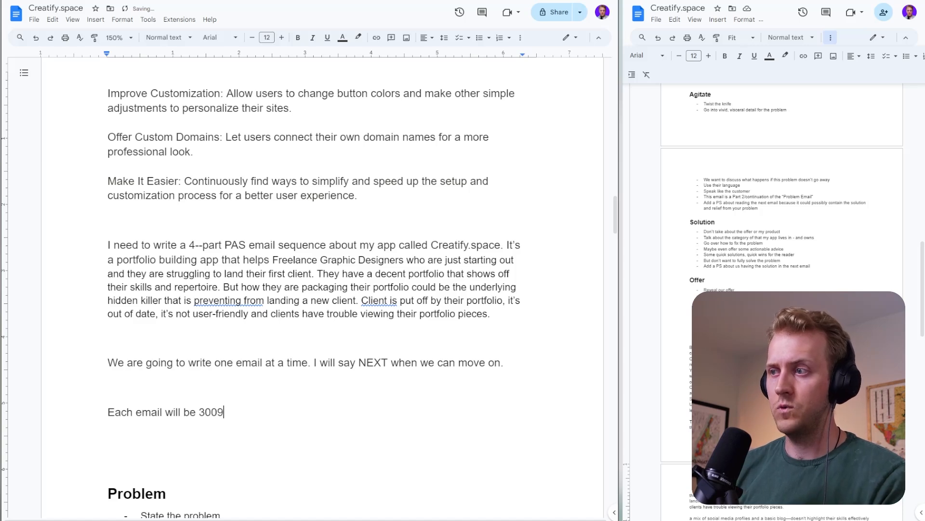
key("BackSpace")
type("-0")
key("BackSpace")
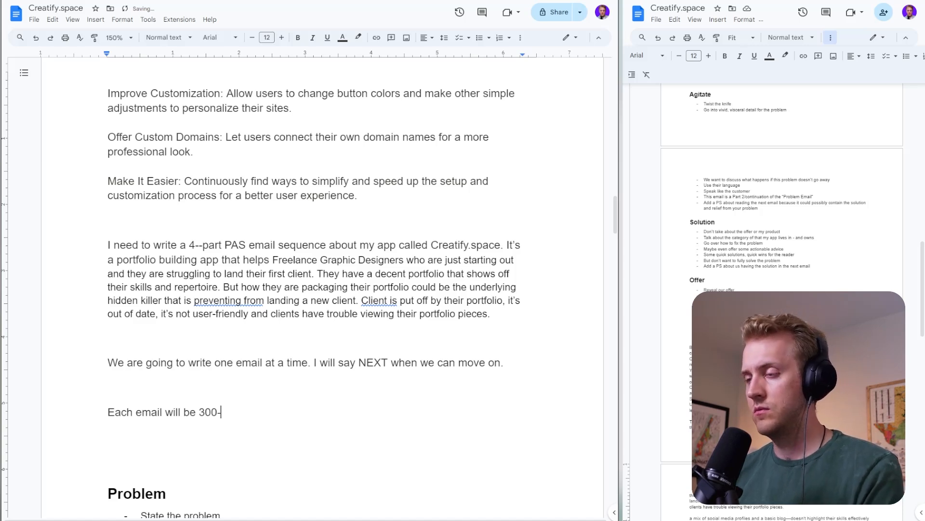
type("600 words")
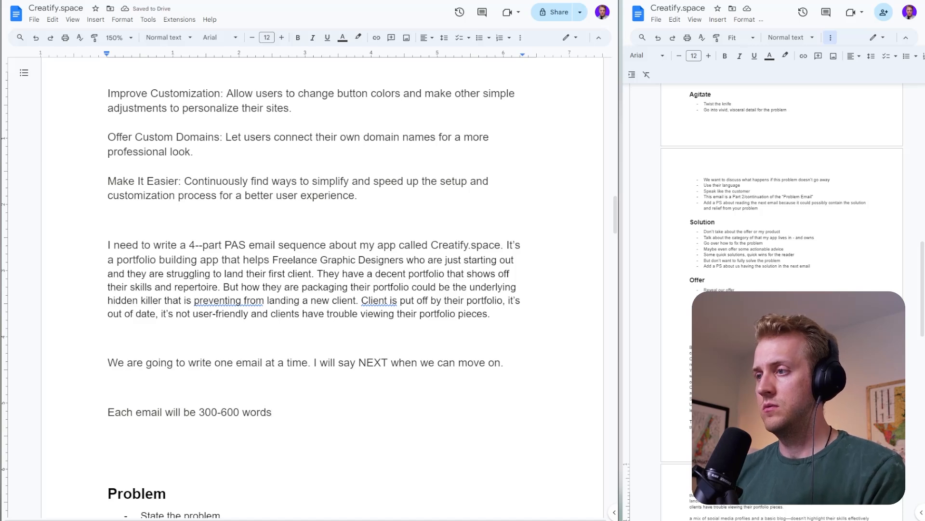
type(" in to")
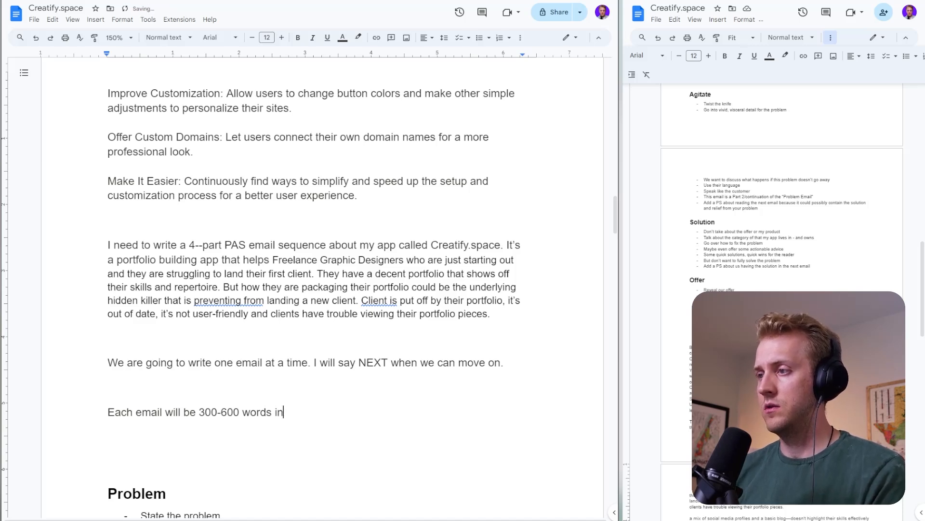
key("BackSpace")
key("BackSpace")
key("BackSpace")
type(". ")
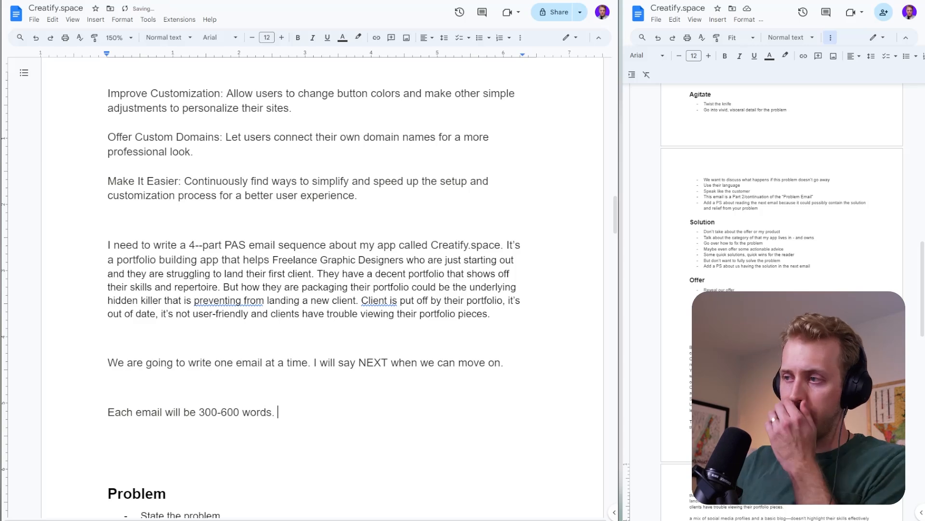
type("You ")
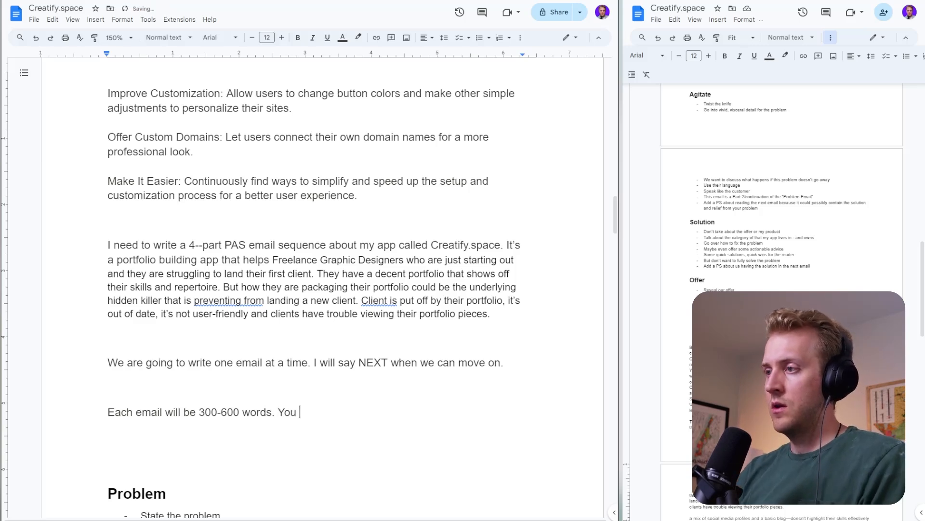
type("are to use simple ")
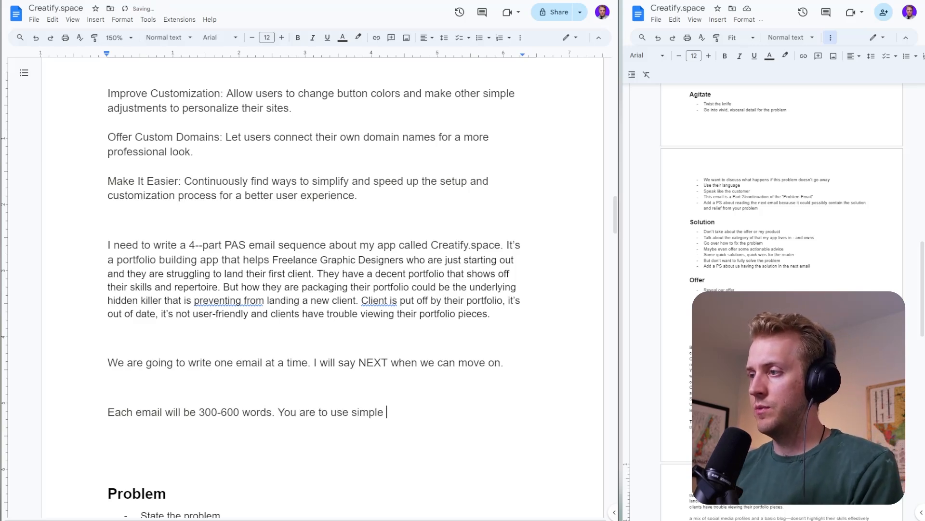
type("language. ")
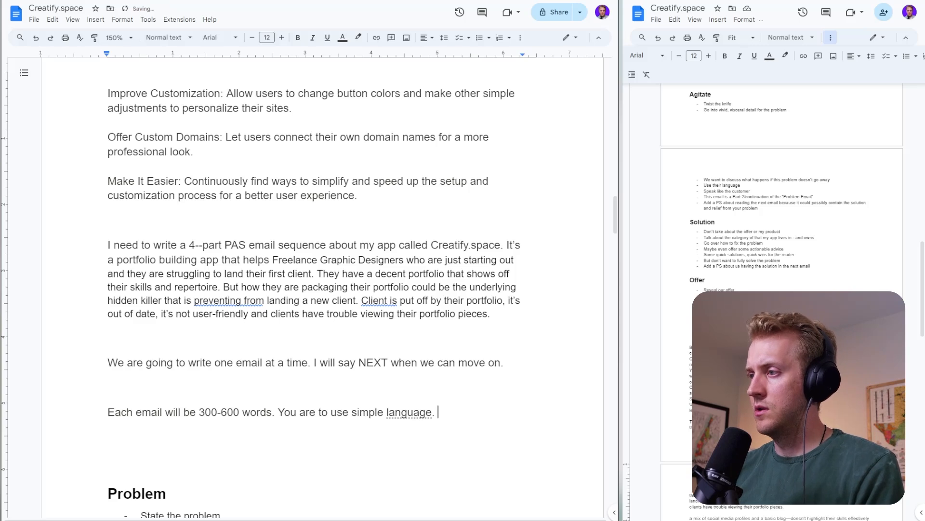
type("No buzzwords. ")
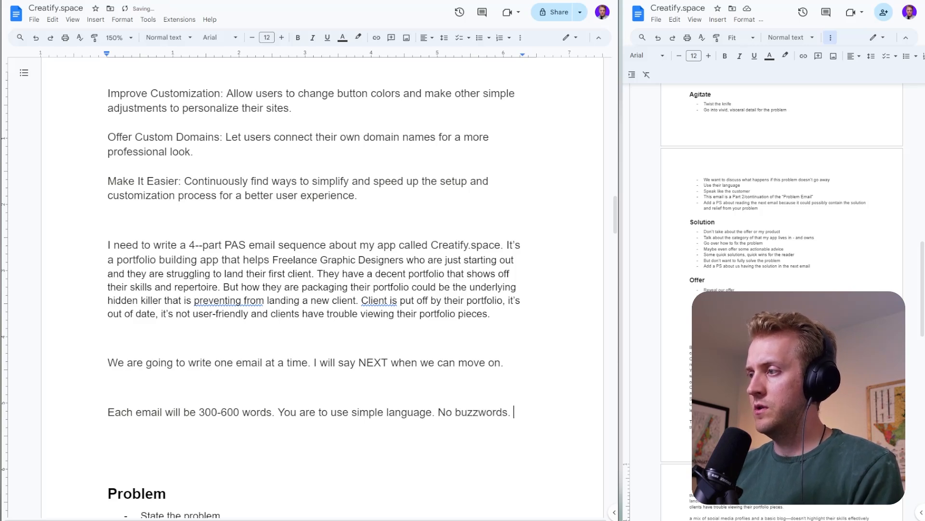
type("No reh")
- Continue the email rules with "You are to use simple language. No buzzwords. No rhetorical questions."
key("BackSpace")
key("BackSpace")
type("het")
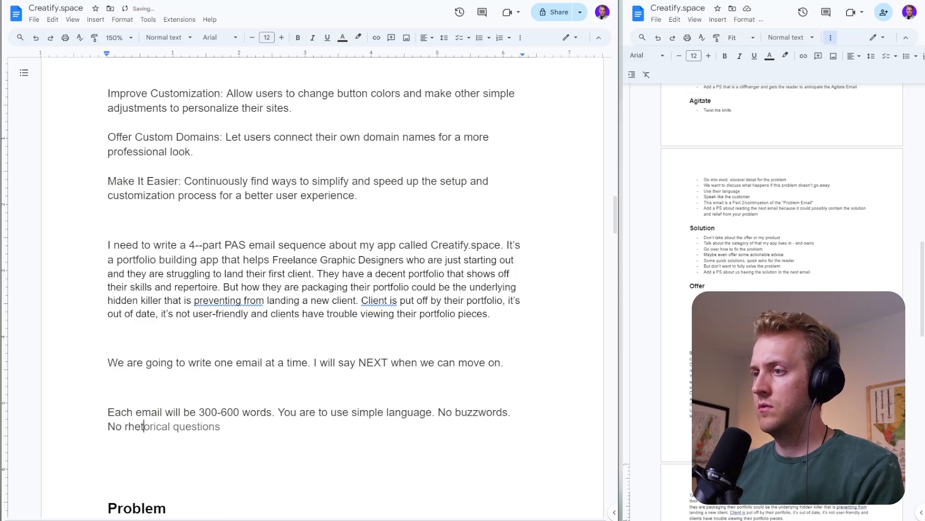
key("Tab")
type(". ")
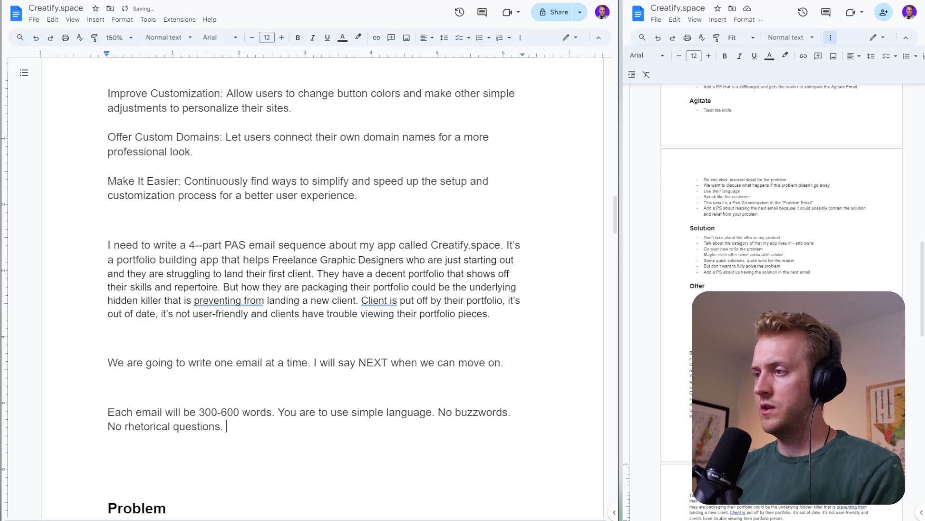
type("Simple, simple")
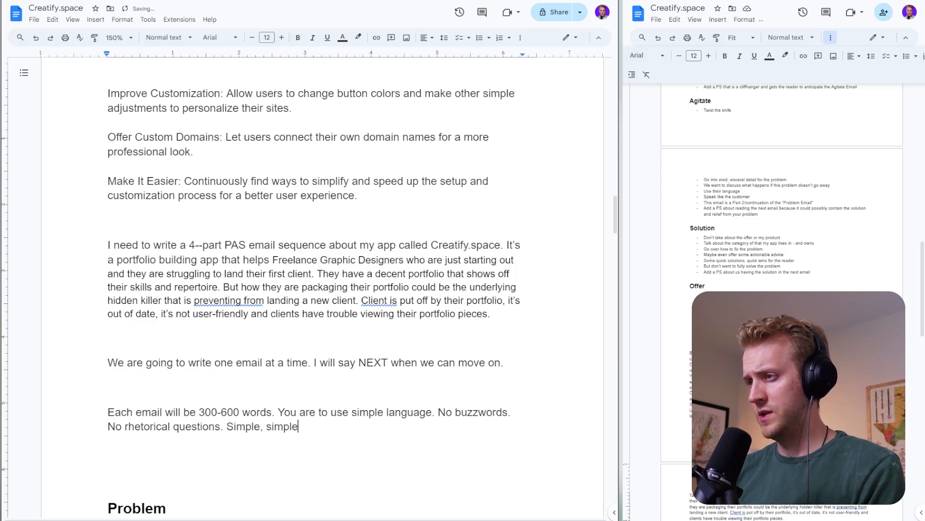
type(" language. ")
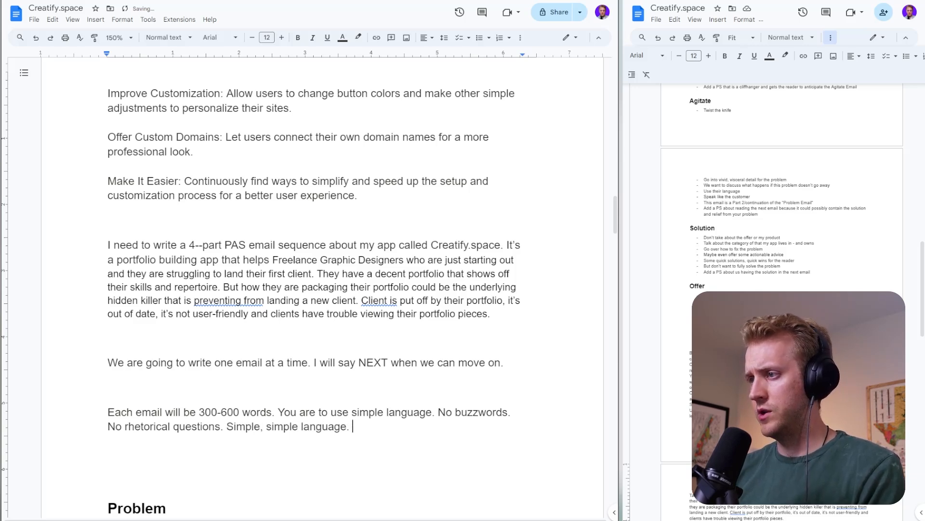
type("You are to")
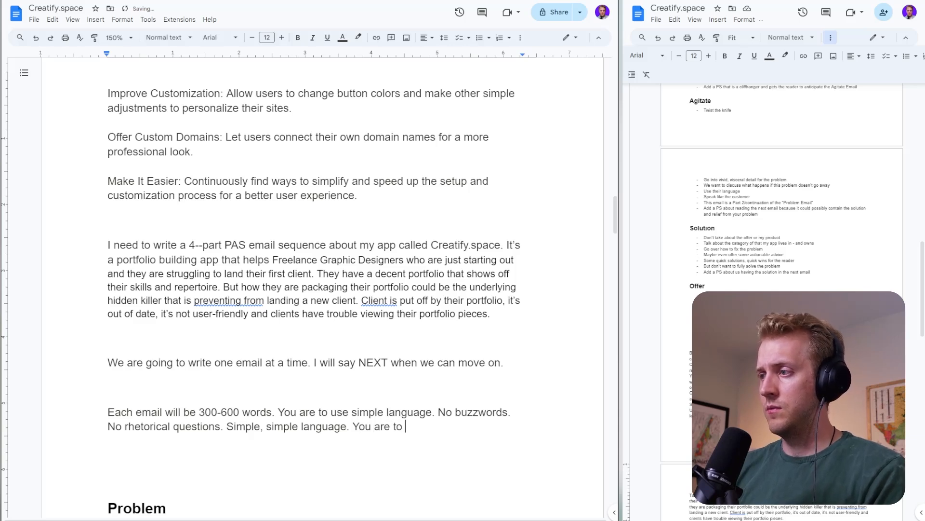
type(" be empathetic")
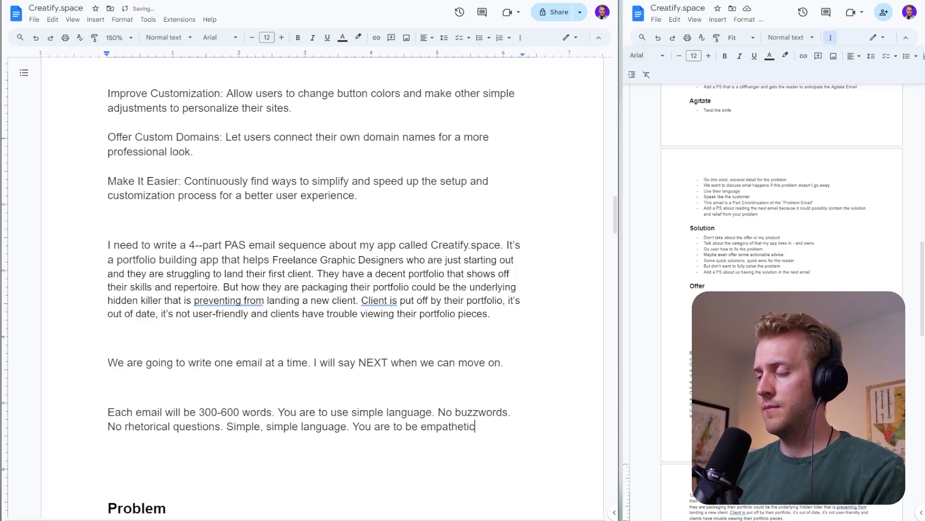
type(" but not sappy")
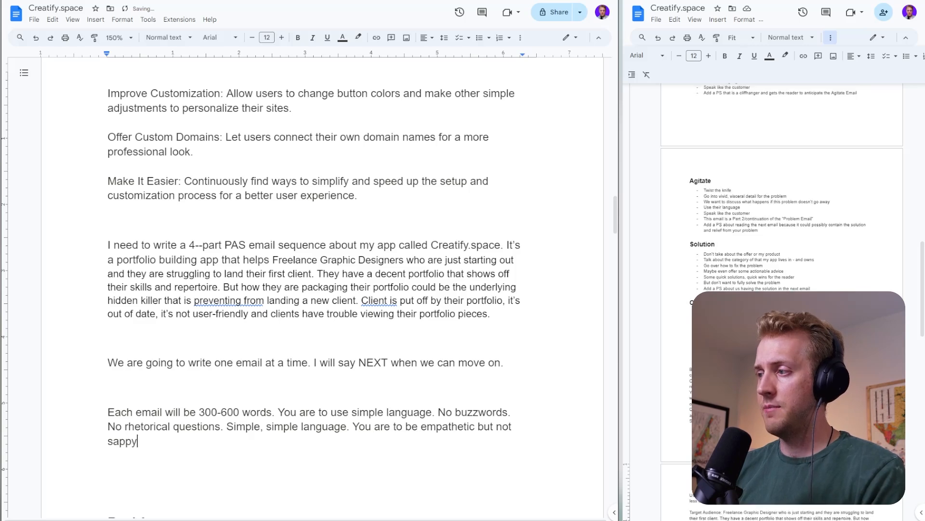
type(". You are ")
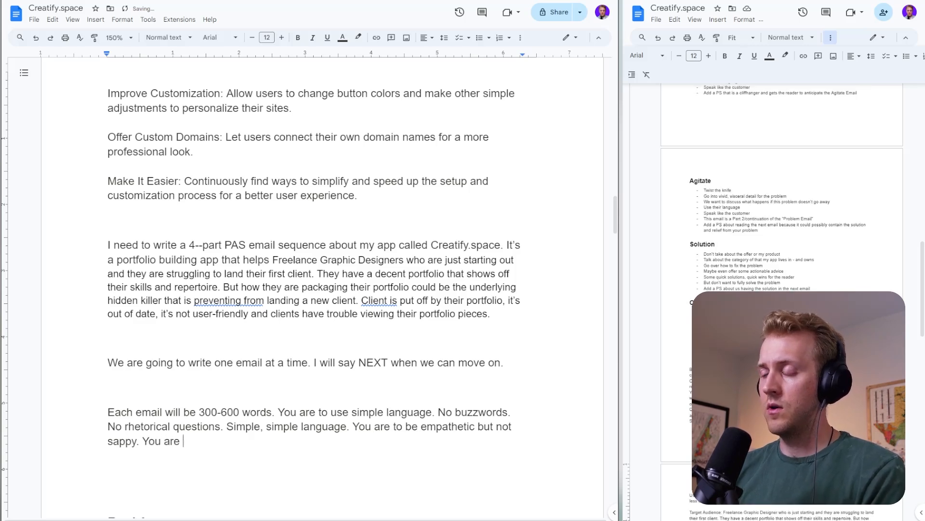
type("to be")
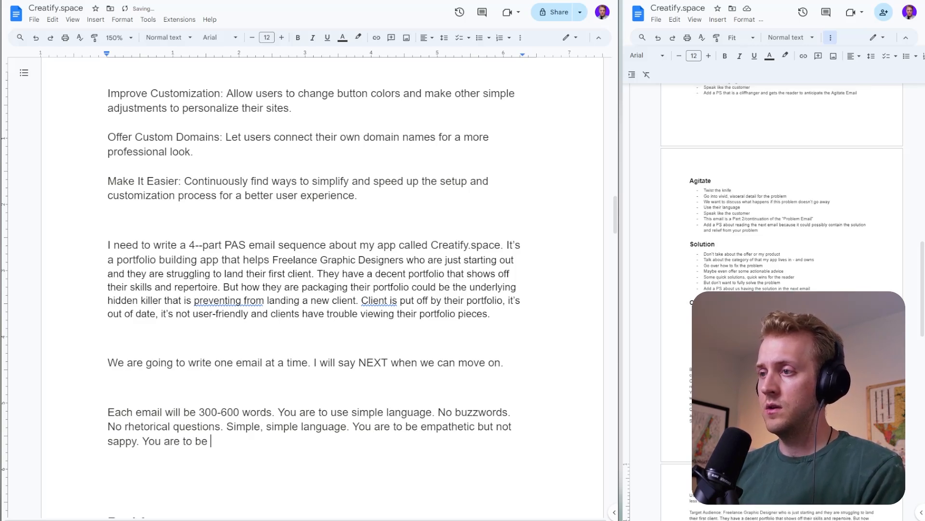
- Extend the tone instructions with "You are talking to me as if you’re talking to a friend on a Facetime call"
key("BackSpace")
key("BackSpace")
key("BackSpace")
key("BackSpace")
key("BackSpace")
key("BackSpace")
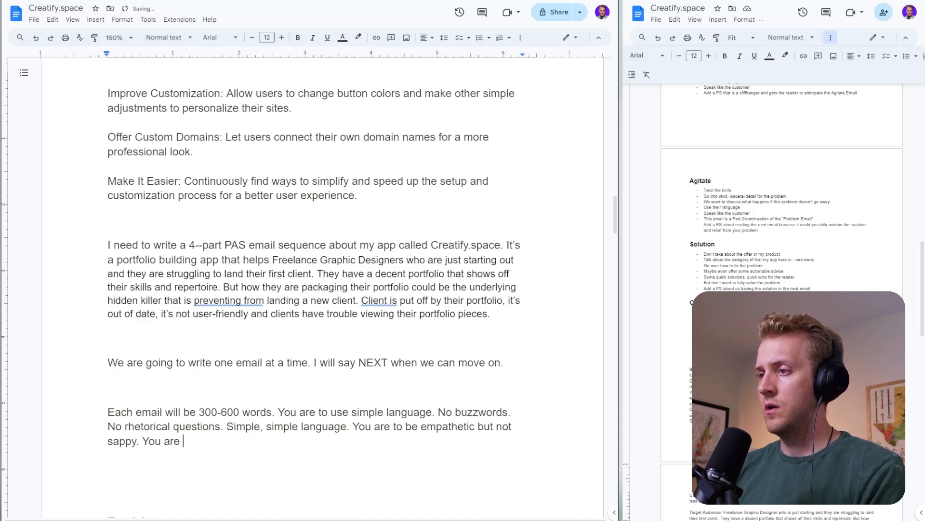
type("talking to ")
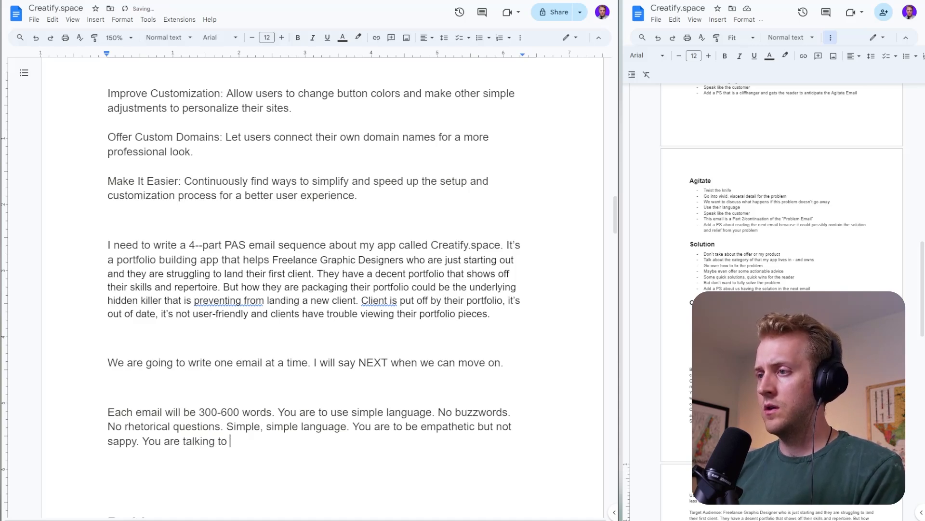
type("me as if you’re ")
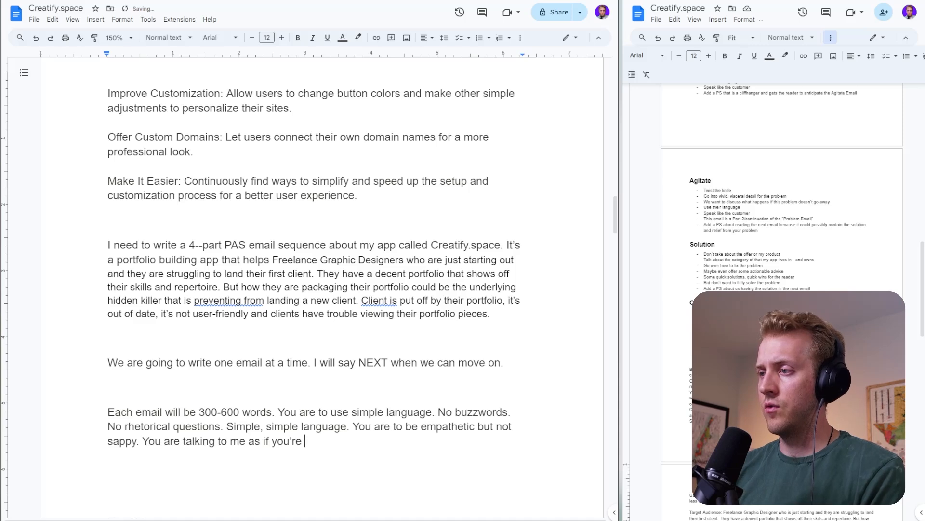
type("talking to a fr")
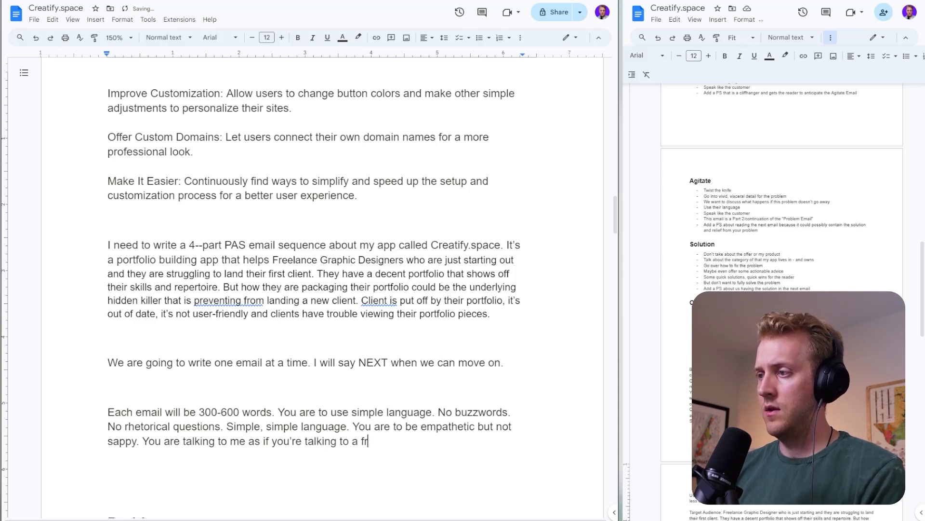
type("iend on a fFace")
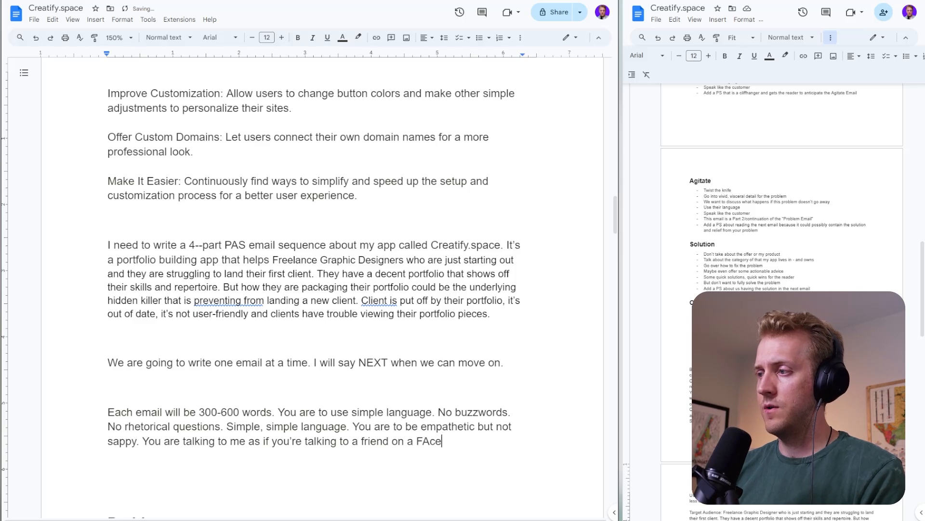
key("BackSpace")
key("BackSpace")
type("cetime call")
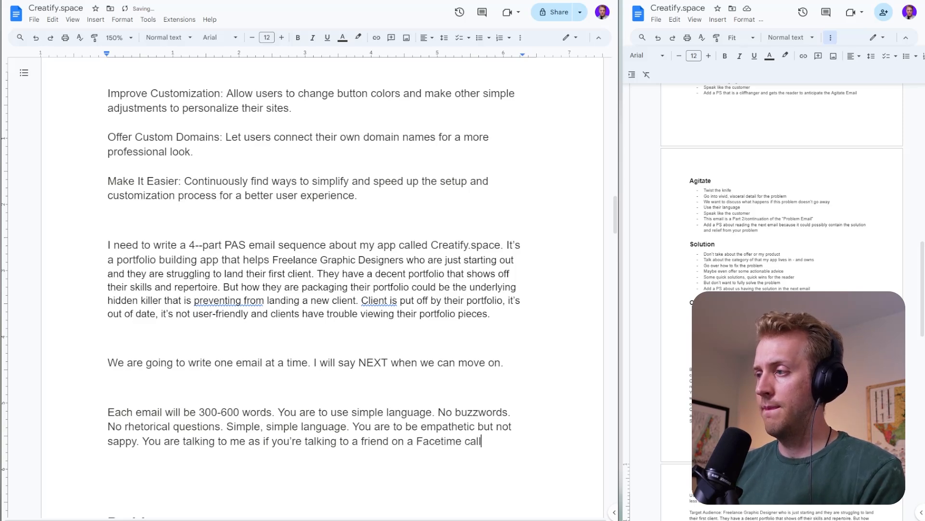
type(".")
- End the Facetime call sentence with a period and add blank lines below the email rules for another paragraph
key("Return")
key("Return")
key("Return")
key("Return")
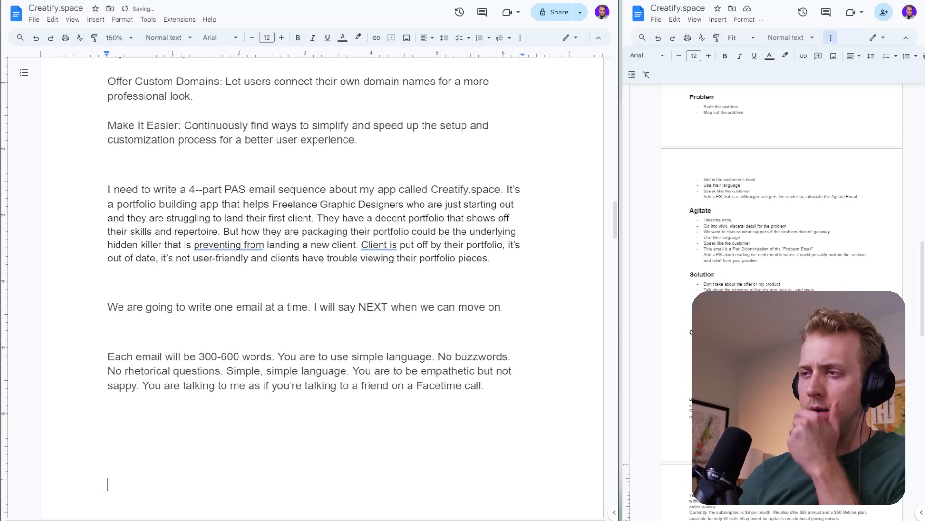
left_click(142, 385)
scroll(322, 289, "down", 3)
key("Left")
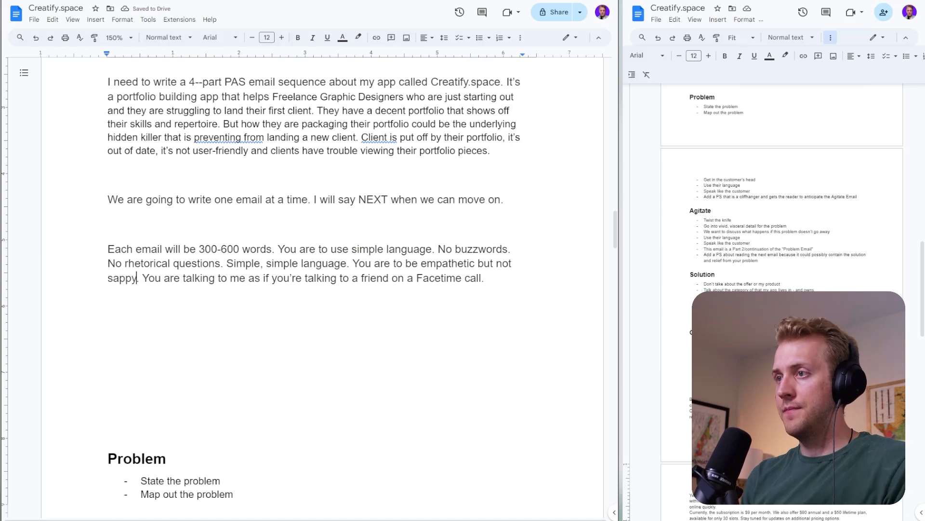
- Start a paragraph below the email rules with "I'm going to give you all the context about the app and the emails."
key("Down")
key("Down")
type("I'm going to")
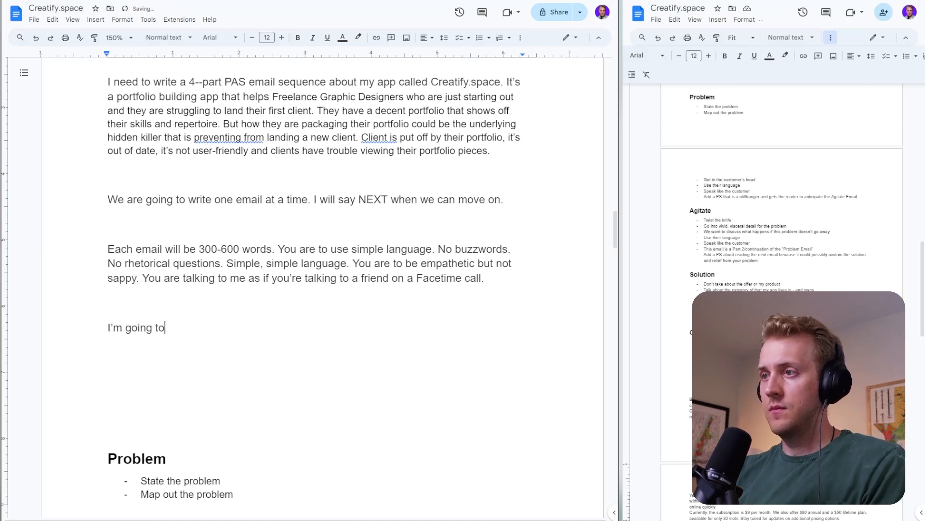
type(" give you all the contxte")
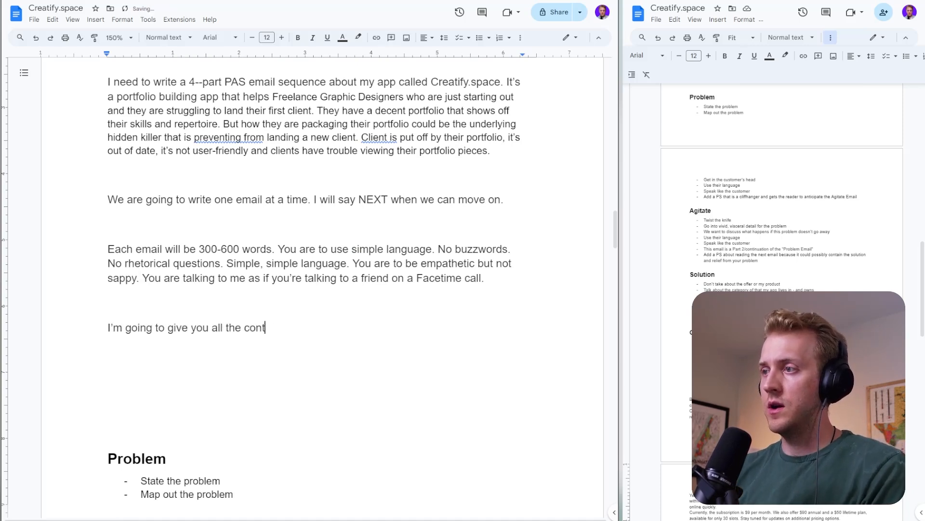
key("BackSpace")
key("BackSpace")
type("e")
key("BackSpace")
key("BackSpace")
type("xt")
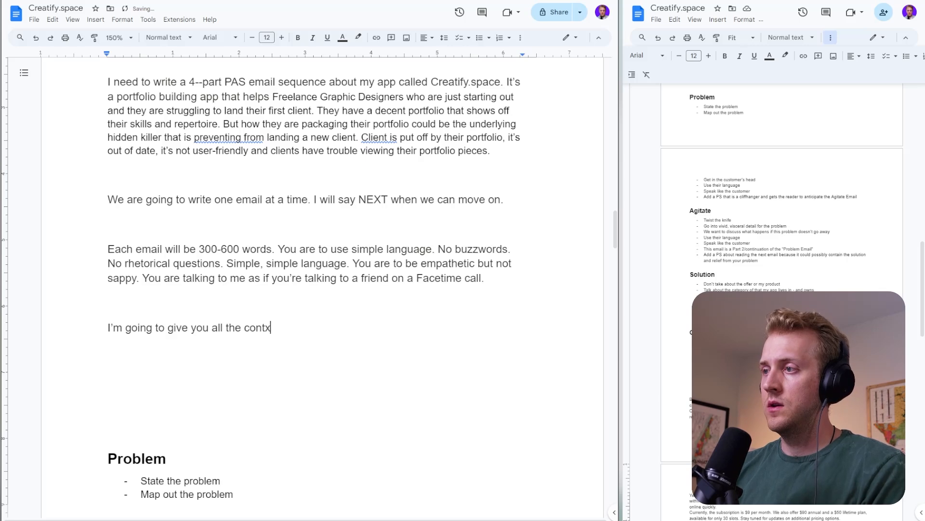
key("BackSpace")
key("BackSpace")
type("ext about the al")
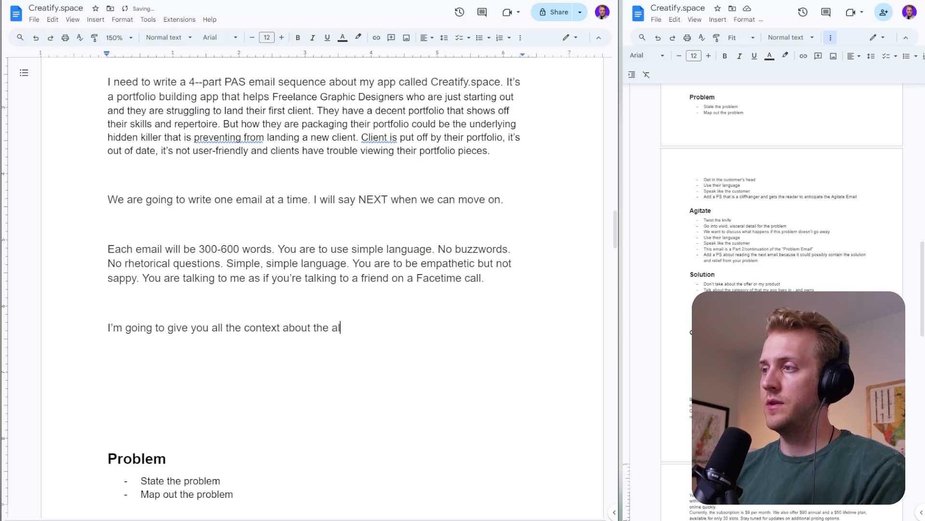
type("pp and the emai")
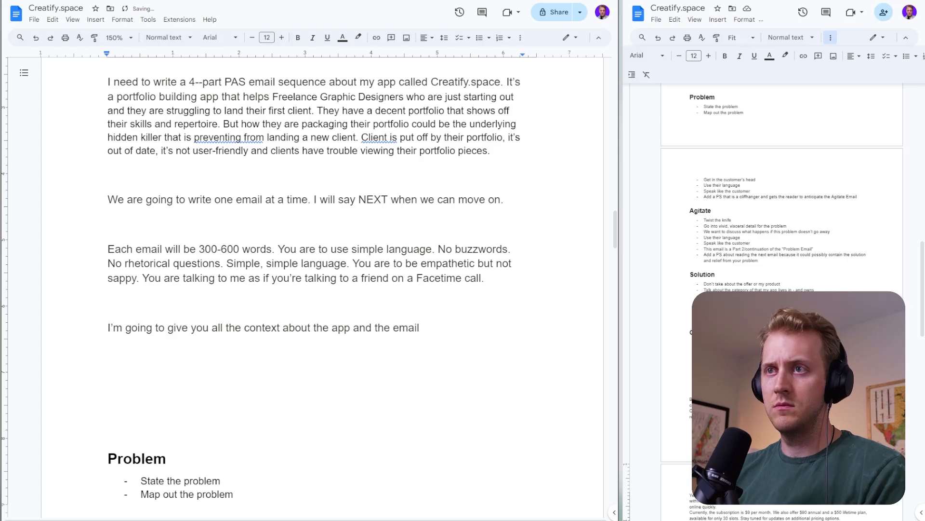
type("ls.")
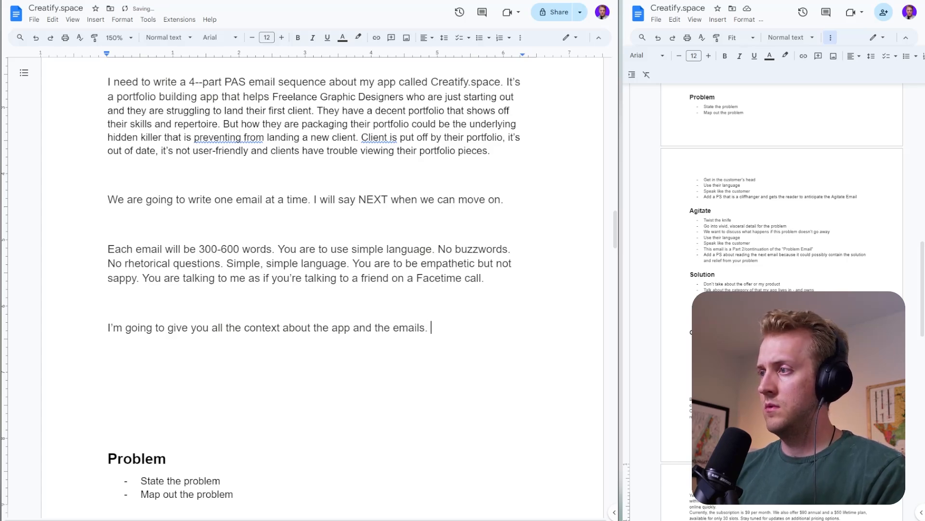
- Add the line "Problem, Agitate, Solution, Offer emails." below the context sentence, separated by a blank line
scroll(313, 289, "down", 8)
scroll(314, 289, "up", 8)
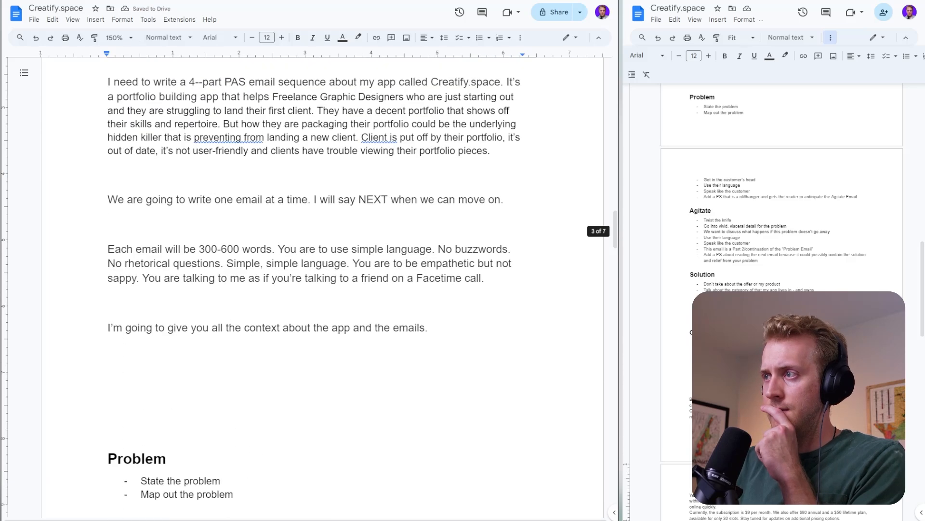
key("Return")
key("Return")
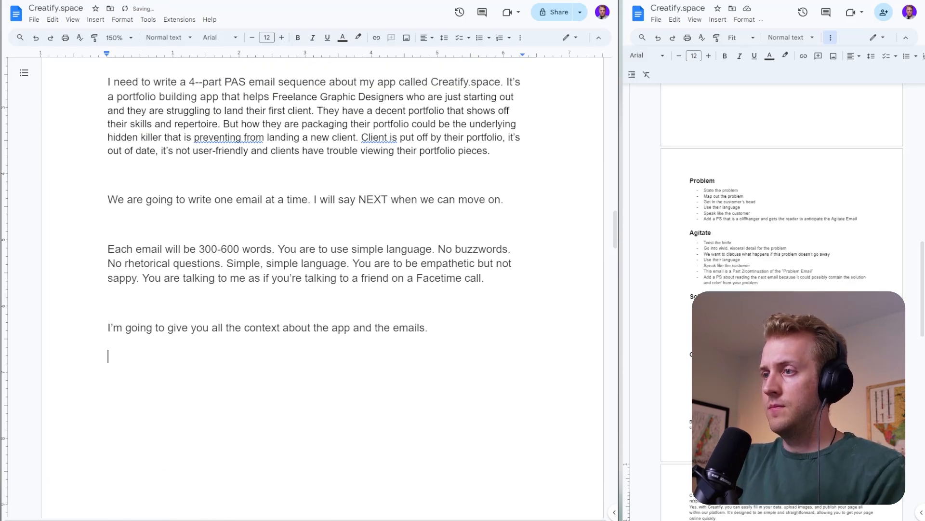
type("Prom")
key("BackSpace")
type("nl")
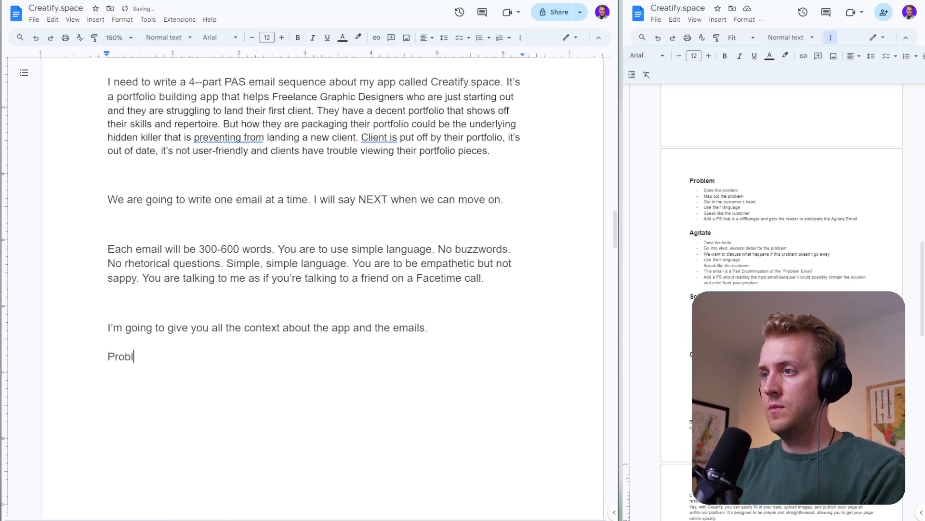
type("em, Agitat")
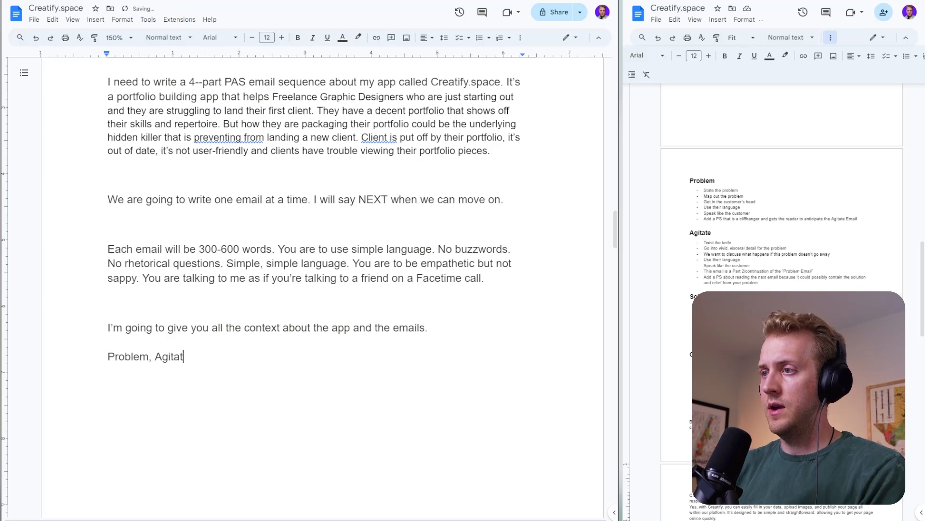
type("e, Solution, ")
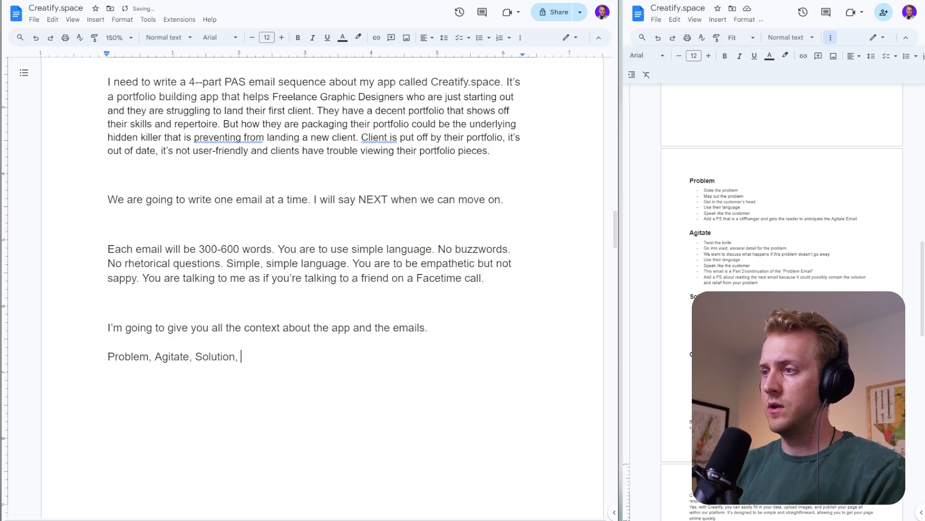
type("Offer emails.")
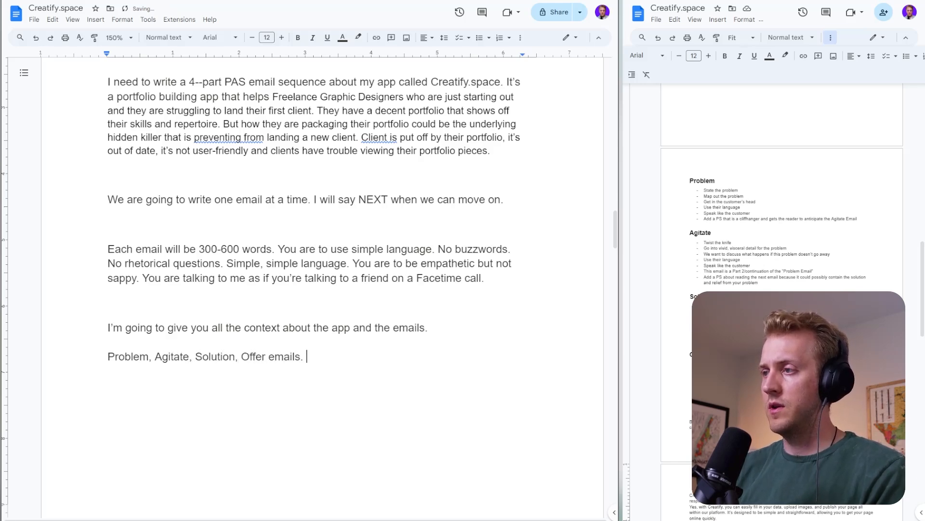
- Move the whole brief to the start of the document, above "What problem does this app solve?"
scroll(314, 289, "up", 2)
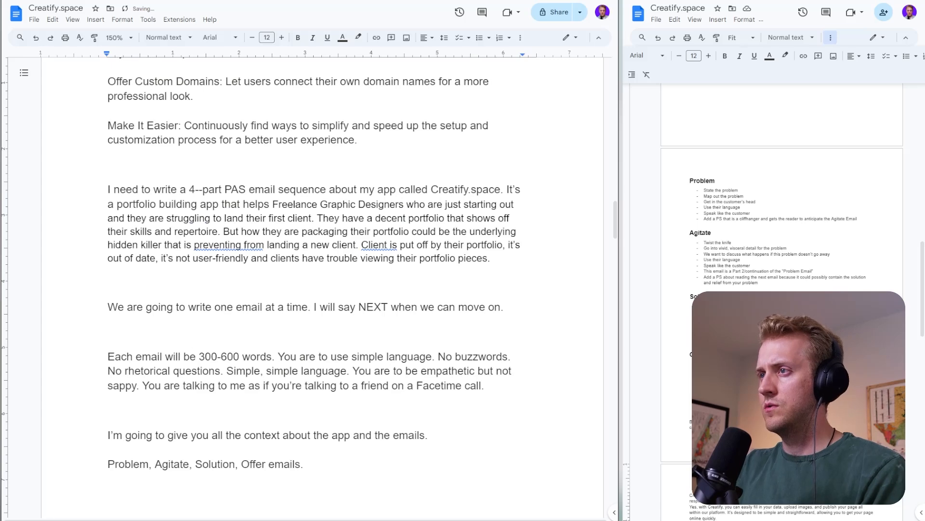
scroll(313, 289, "down", 2)
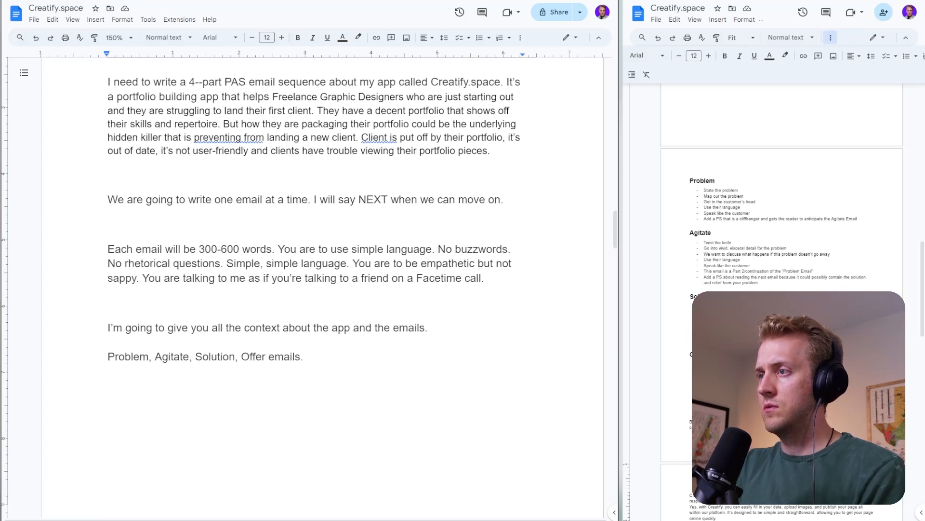
key("Return")
key("BackSpace")
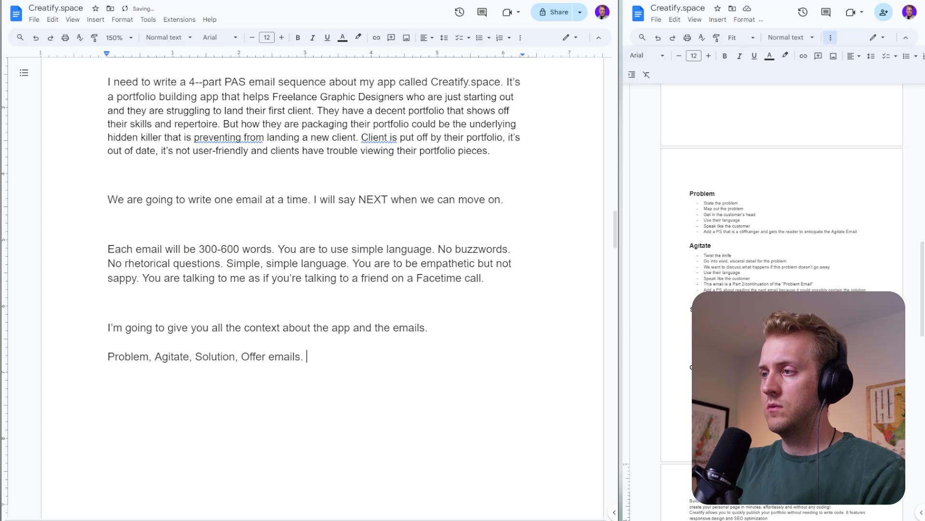
key("ctrl+a")
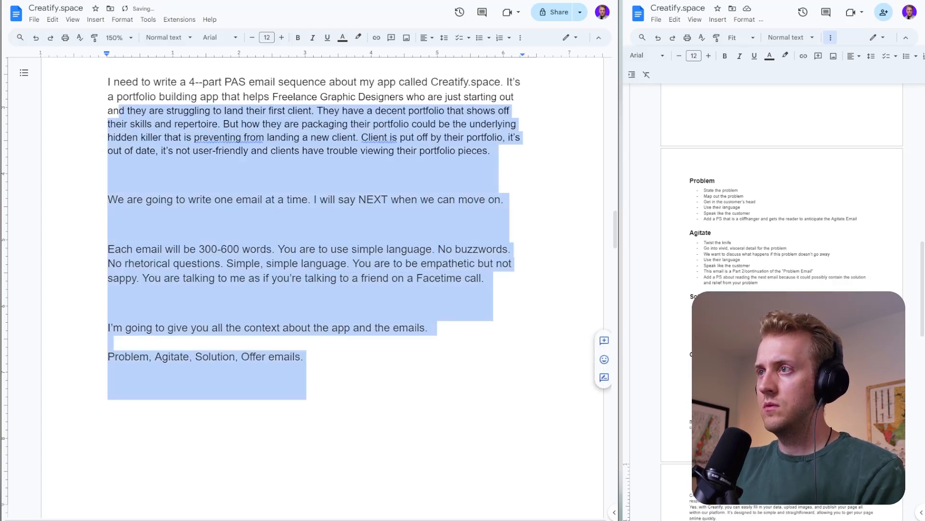
key("ctrl+v")
scroll(149, 140, "up", 20)
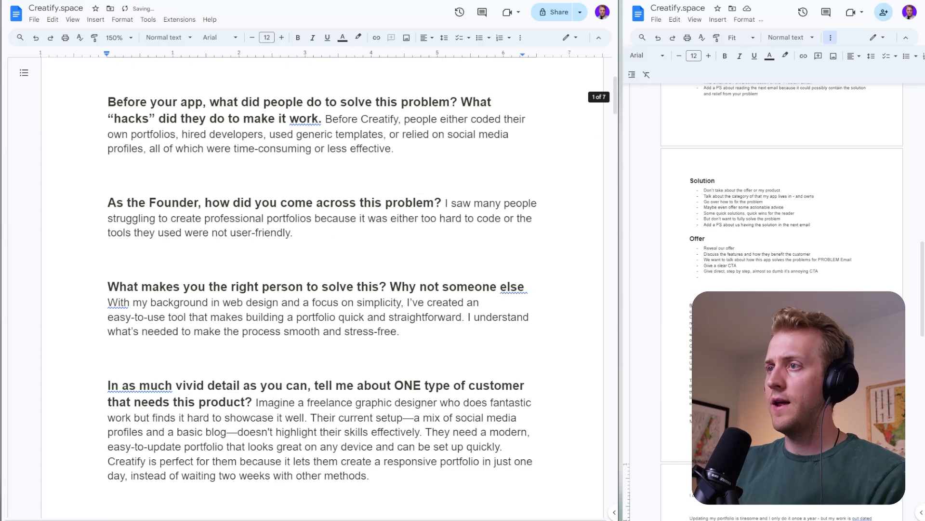
key("Return")
key("Return")
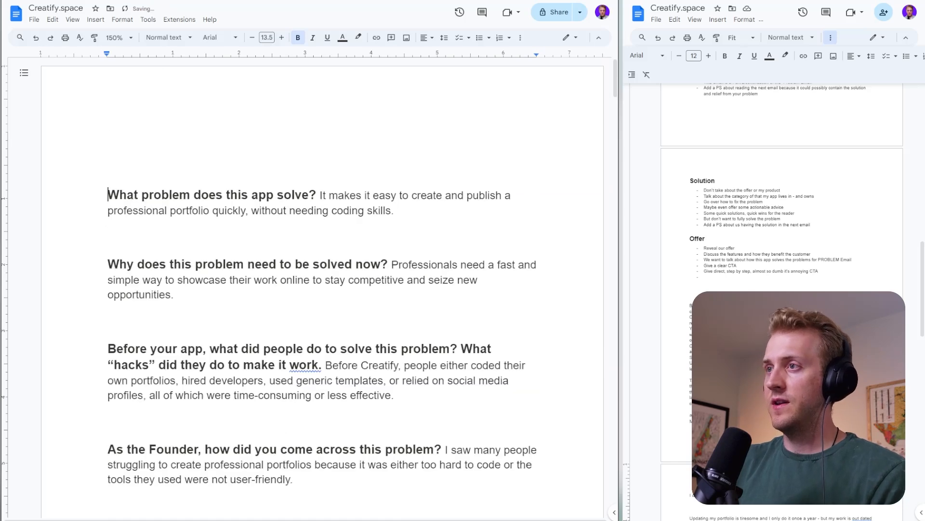
key("Up")
key("Up")
type("I need to write a 4--part PAS email sequence about my app called Creatify.space. It’s a portfolio building app that helps Freelance Graphic Designers who are just starting out and they are struggling to land their first client. They have a decent portfolio that shows off their skills and repertoire. But how they are packaging their portfolio could be the underlying hidden killer that is preventing from landing a new client. Client is put off by their portfolio, it’s out of date, it’s not user-friendly and clients have trouble viewing their portfolio pieces.  We are going to write one email at a time. I will say NEXT when we can move on.  Each email will be 300-600 words. You are to use simple language. No buzzwords. No rhetorical questions. Simple, simple language. You are to be empathetic but not sappy. You are talking to me as if you’re talking to a friend on a Facetime call.  I’m going to give you all the context about the app and the emails. Problem, Agitate, Solution, Offer emails.")
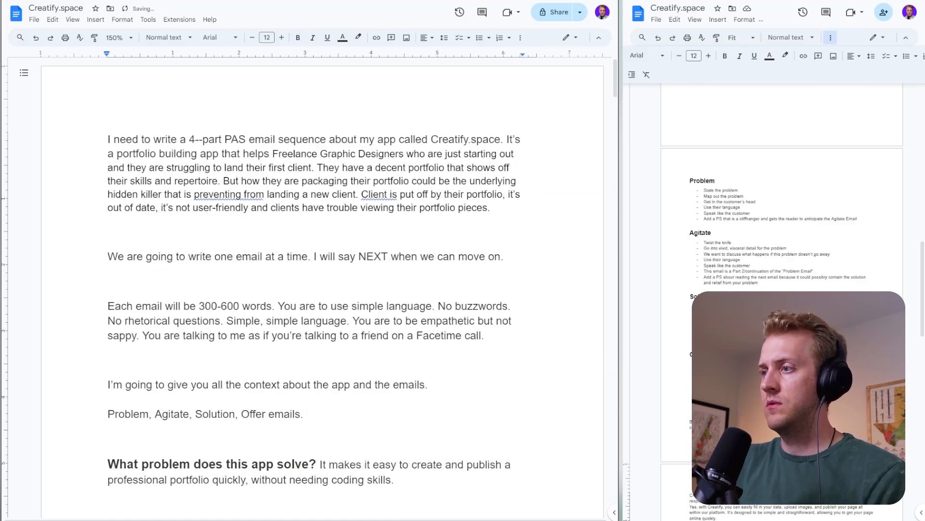
- Copy the brief, switch to Claude and send it as the first message of a new chat
key("shift+Up")
key("shift+Up")
key("shift+Up")
key("shift+Up")
key("shift+Up")
key("shift+Up")
key("shift+Up")
key("shift+Up")
key("shift+Up")
key("shift+Up")
key("shift+Up")
key("shift+Up")
key("shift+Up")
key("shift+Up")
key("shift+Up")
key("shift+Up")
key("shift+Up")
key("shift+Up")
key("shift+Up")
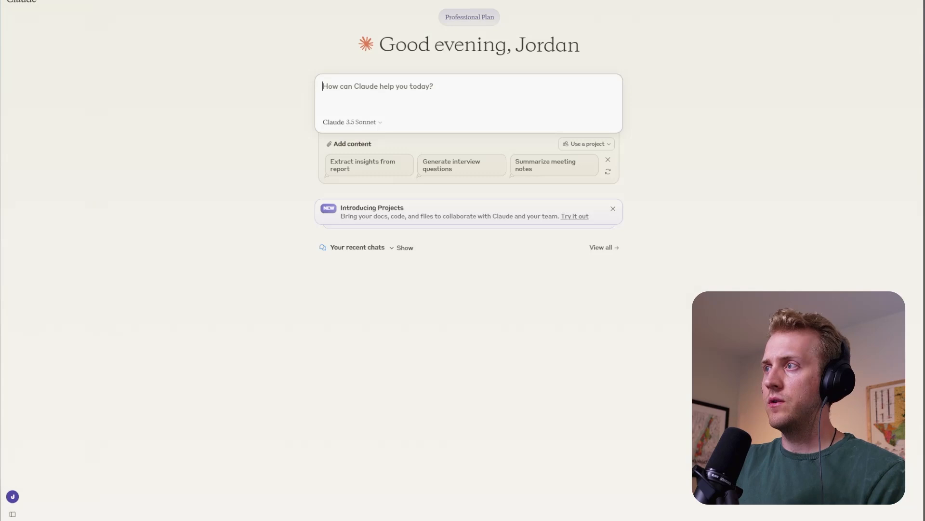
type("I need to write a 4--part PAS email sequence about my app called Creatify.space. It's a portfolio building app that helps Freelance Graphic Designers who are just starting out and they are struggling to land their first client. They have a decent portfolio that shows off their skills and repertoire. But how they are packaging their portfolio could be the underlying hidden killer that is preventing from landing a new client. Client is put off by their portfolio, it's out of date, it's not user-friendly and clients have trouble viewing their portfolio pieces. We are going to write one email at a time. I will say NEXT when we can move on. Each email will be 300-600 words. You are to use simple language. No buzzwords. No rhetorical questions. Simple, simple language. You are to be empathetic but not sappy. You are talking to me as if you're talking to a friend on a Facetime call. I'm going to give you all the context about the app and the emails. Problem, Agitate, Solution, Offer emails.")
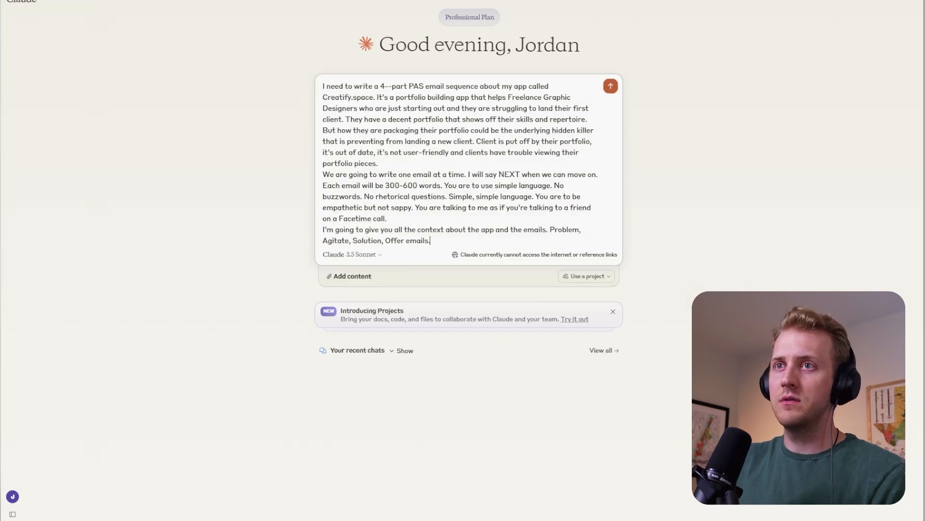
key("Return")
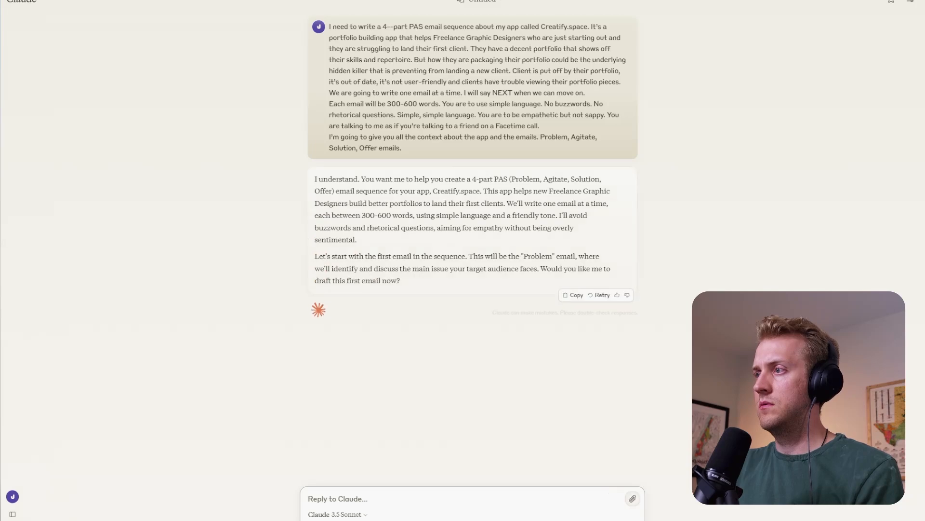
- Switch back to Google Docs and copy everything below the brief, from "What problem does this app solve?" to the document's end
key("alt+Tab")
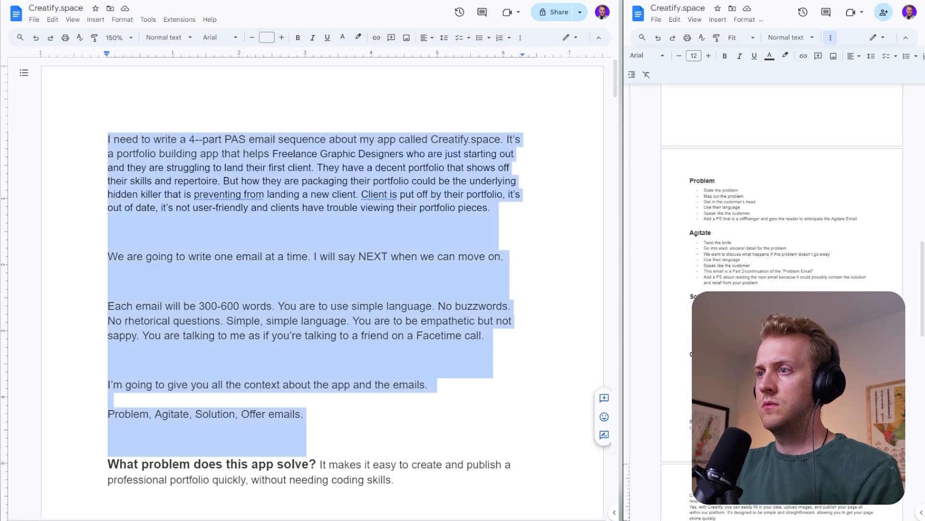
left_click(226, 306)
scroll(226, 306, "down", 2)
left_click(108, 359)
scroll(108, 359, "down", 20)
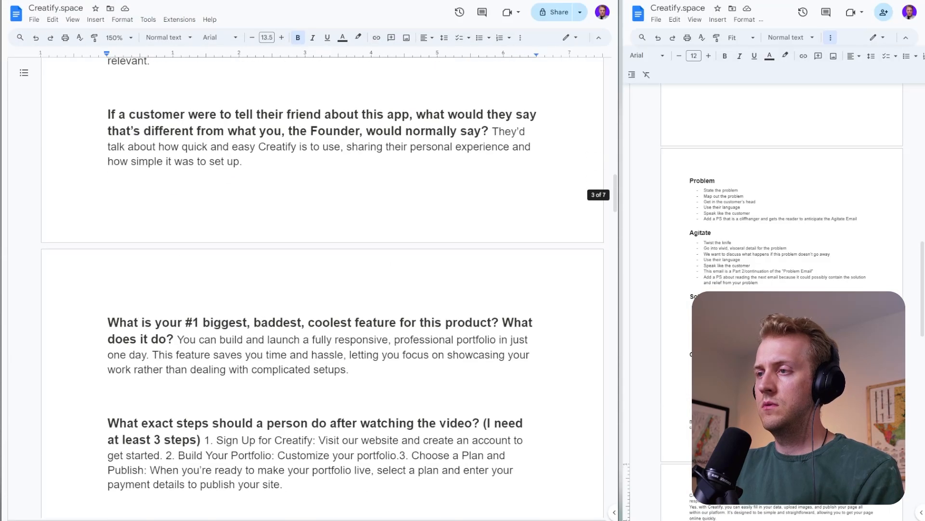
scroll(322, 289, "down", 20)
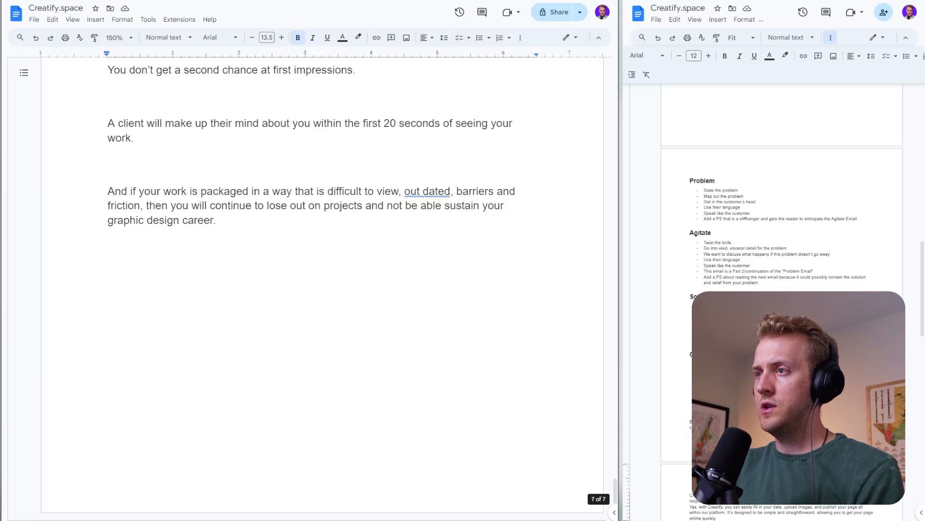
key("ctrl+a")
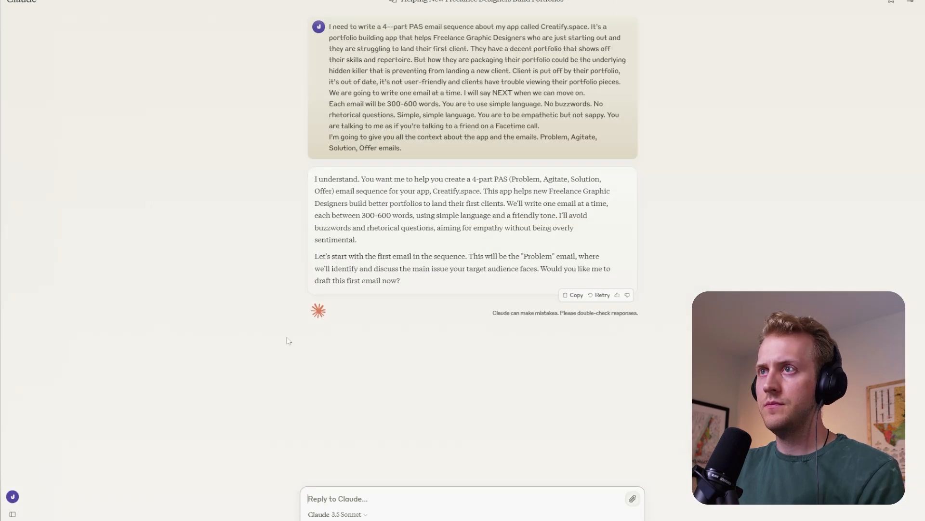
- Switch to Claude and send "Here's all the context for the app and emails:" with the copied document text attached
type("Here's a")
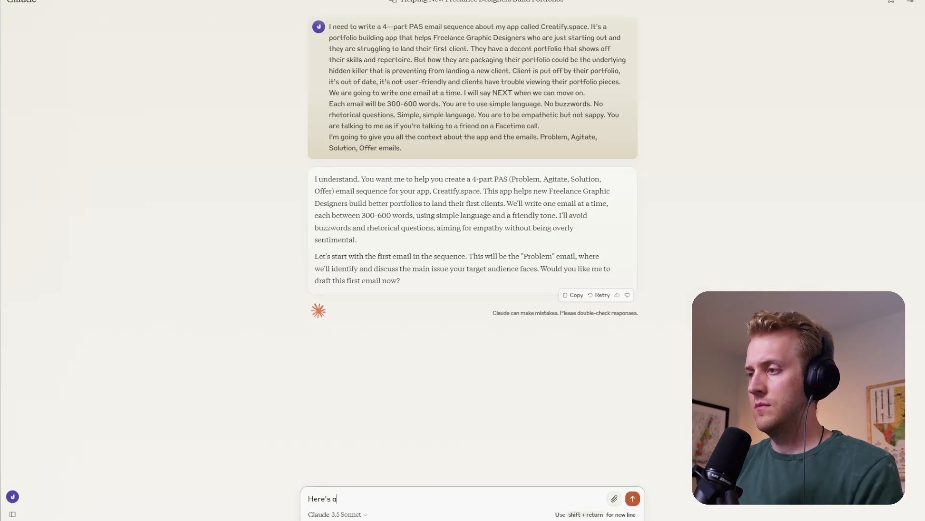
type("ll the con")
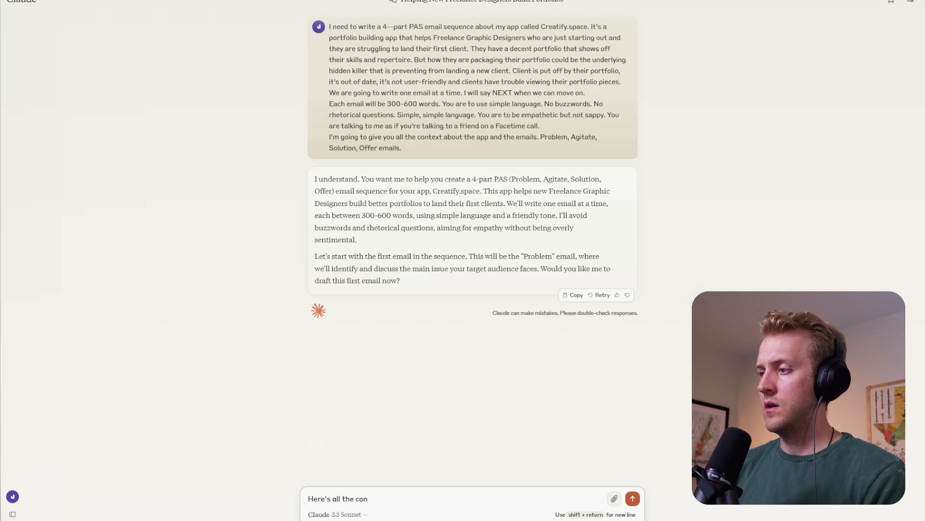
type("text for the app")
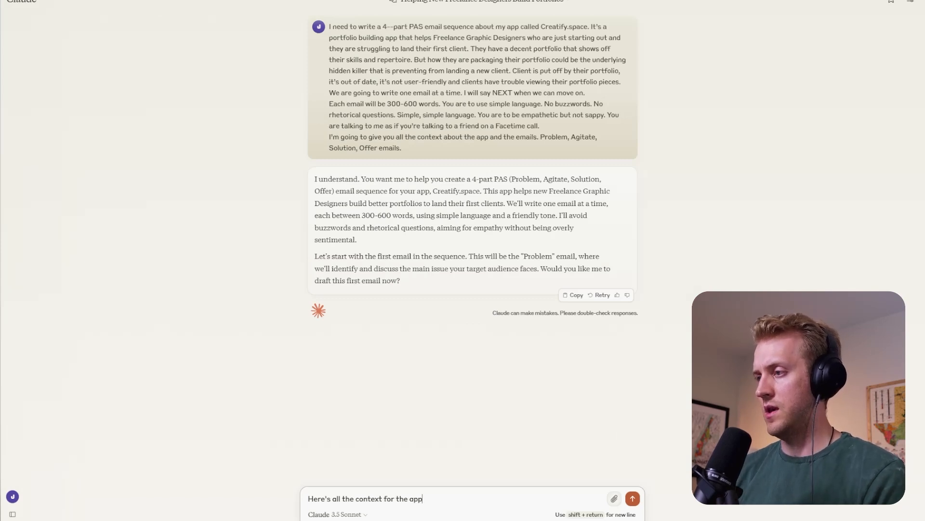
type(" and ema")
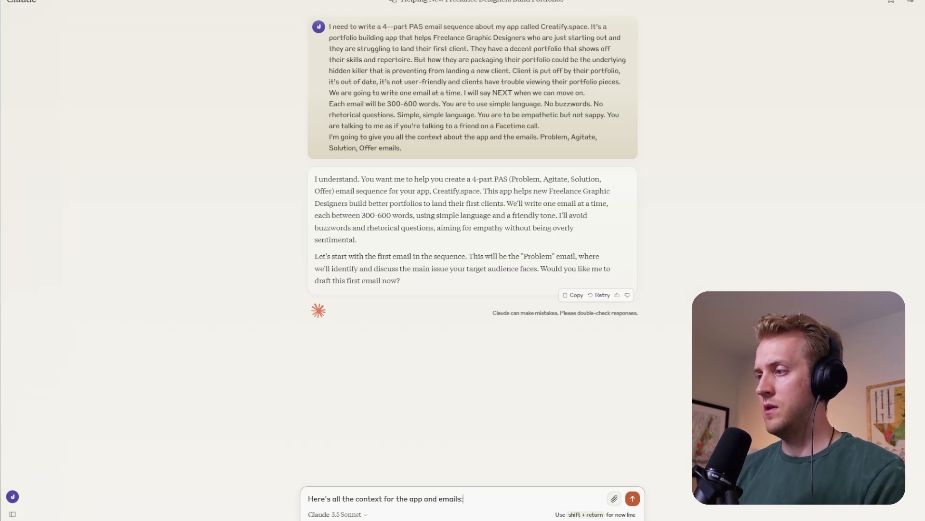
type("ils:")
key("shift+Return")
key("ctrl+v")
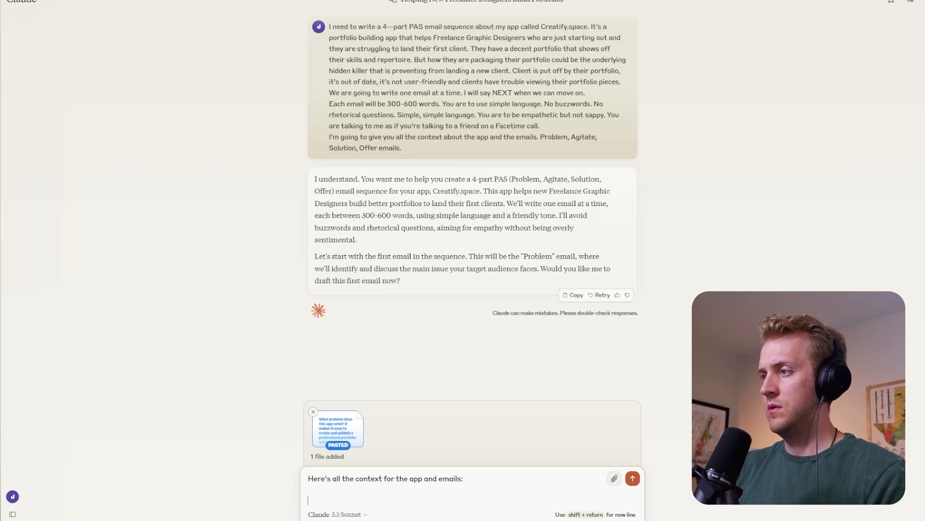
key("Return")
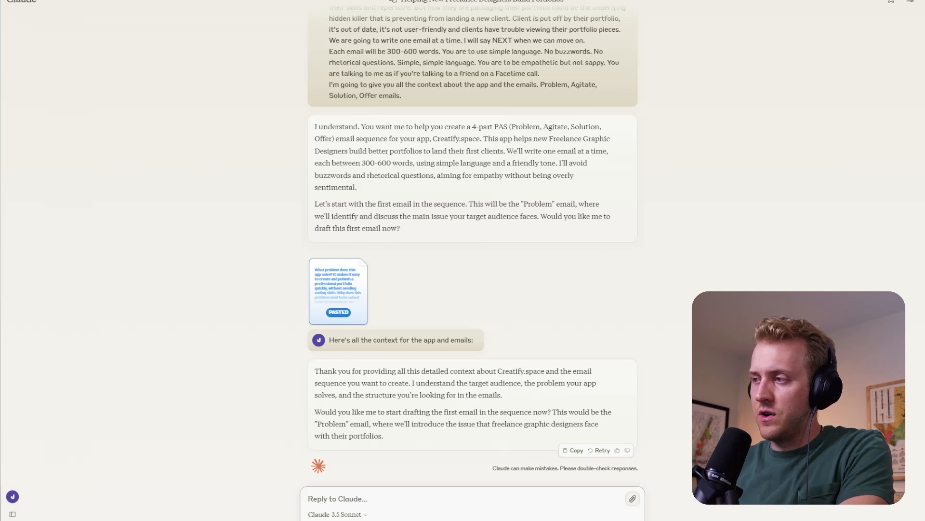
left_click_drag(432, 412, 445, 427)
left_click(454, 439)
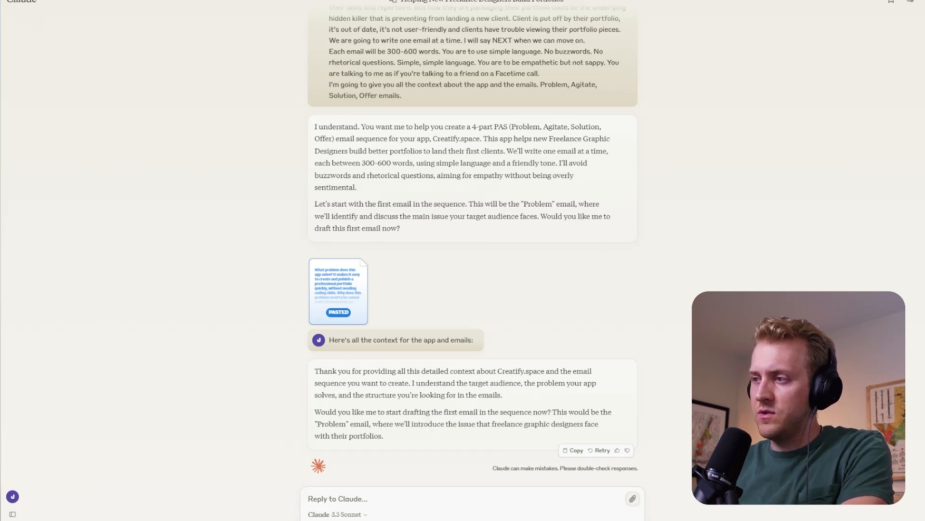
- Begin a reply to Claude with "Yes. Think before you write this. You are an email marketing copywriting expert."
left_click_drag(372, 424, 412, 437)
left_click(409, 438)
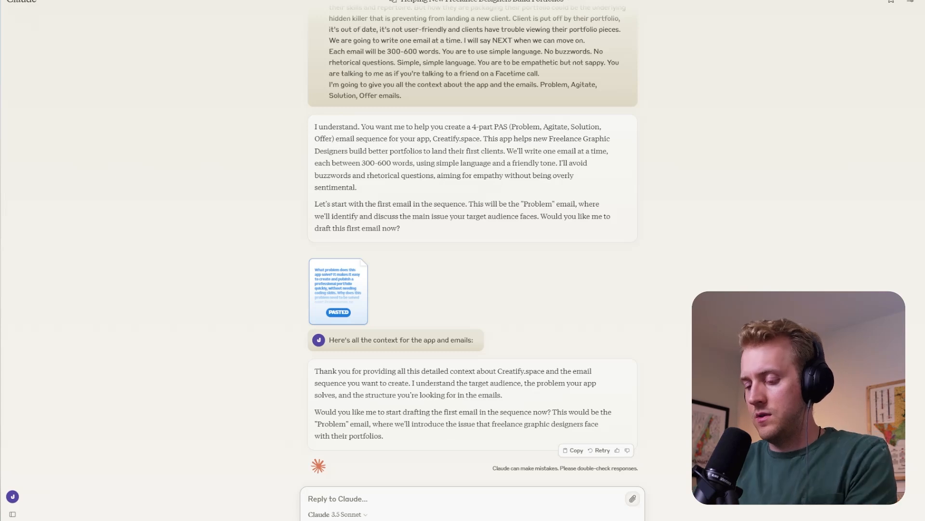
type("Yesa/")
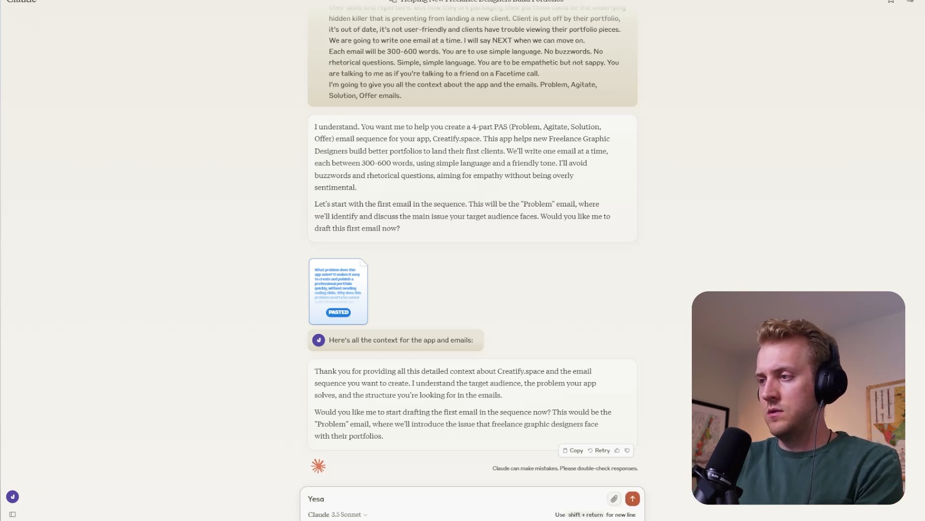
key("BackSpace")
type(". Thjn")
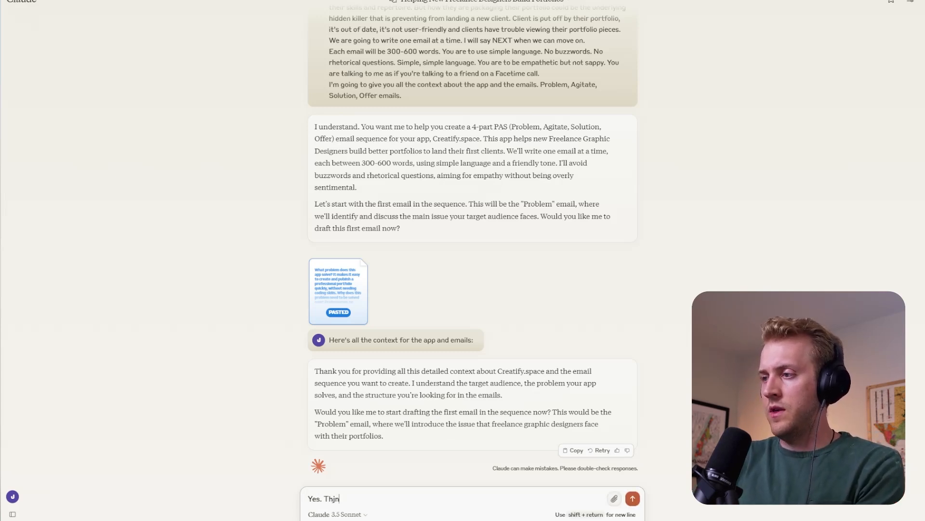
key("BackSpace")
key("BackSpace")
type("ink")
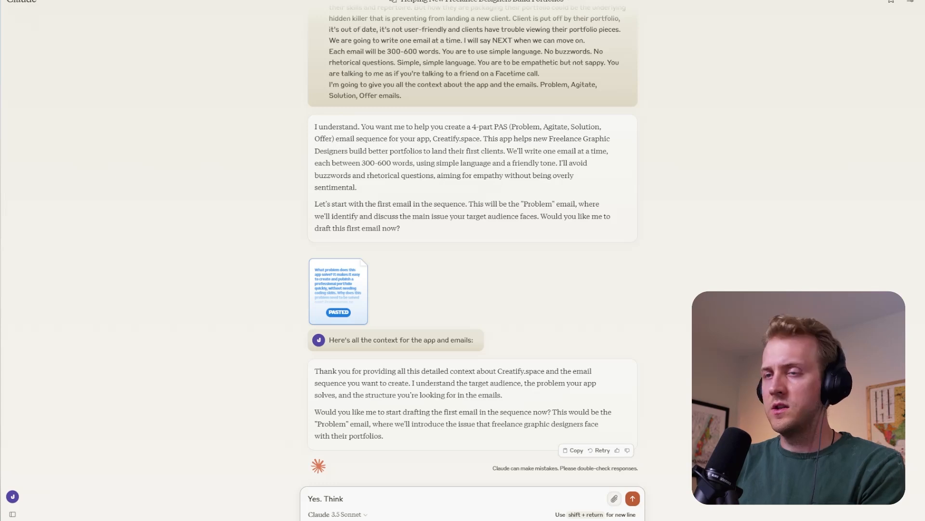
type(" befoe")
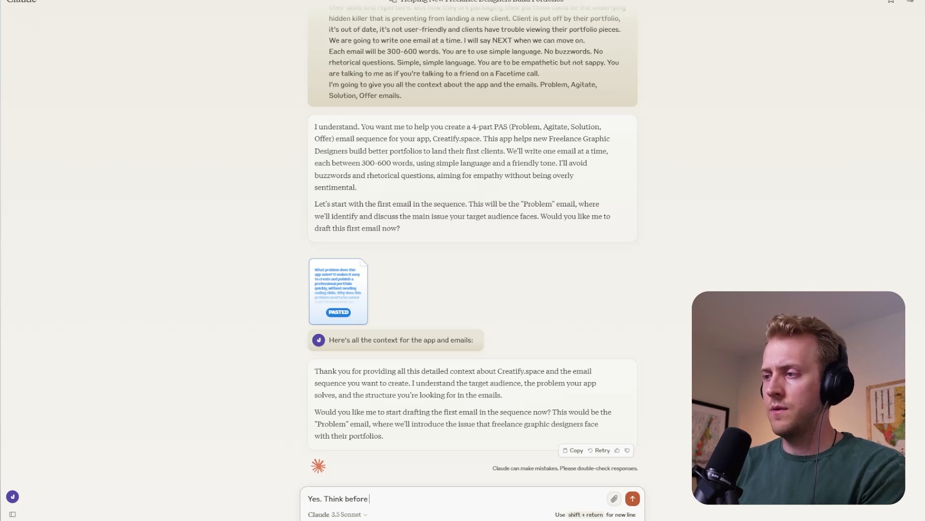
type("e you write this. You are a ")
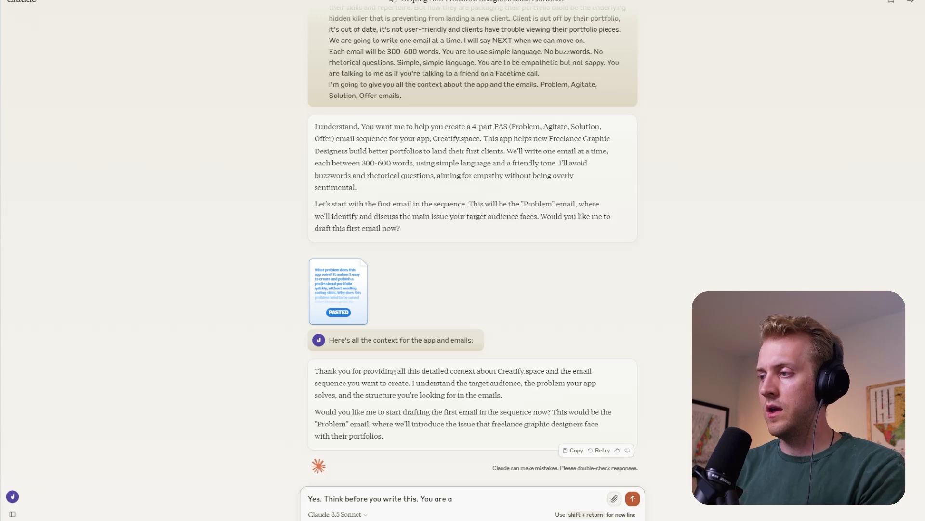
type("n email marketin")
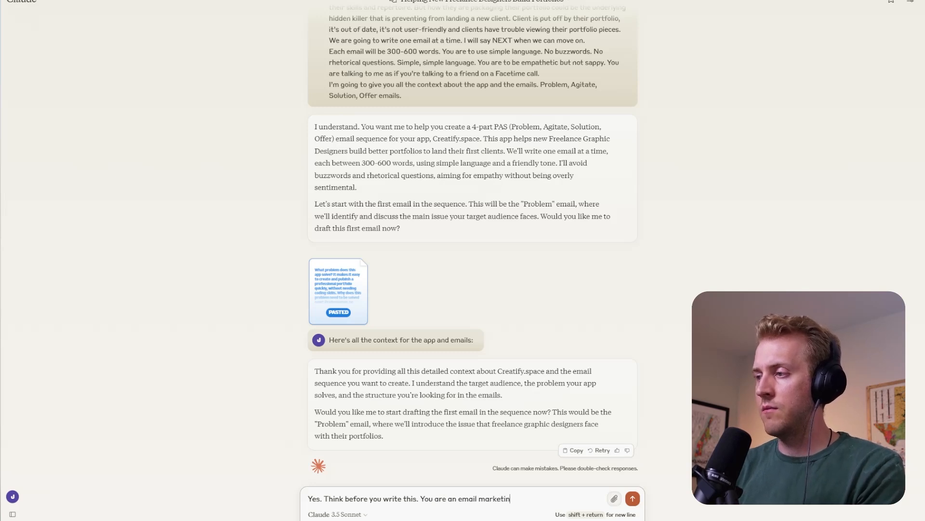
type("g copywriting")
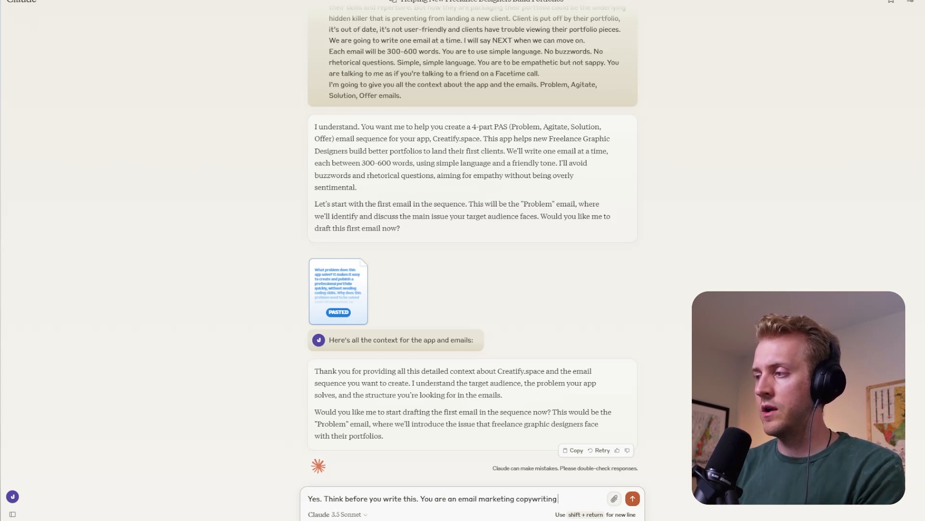
type(" expert. You")
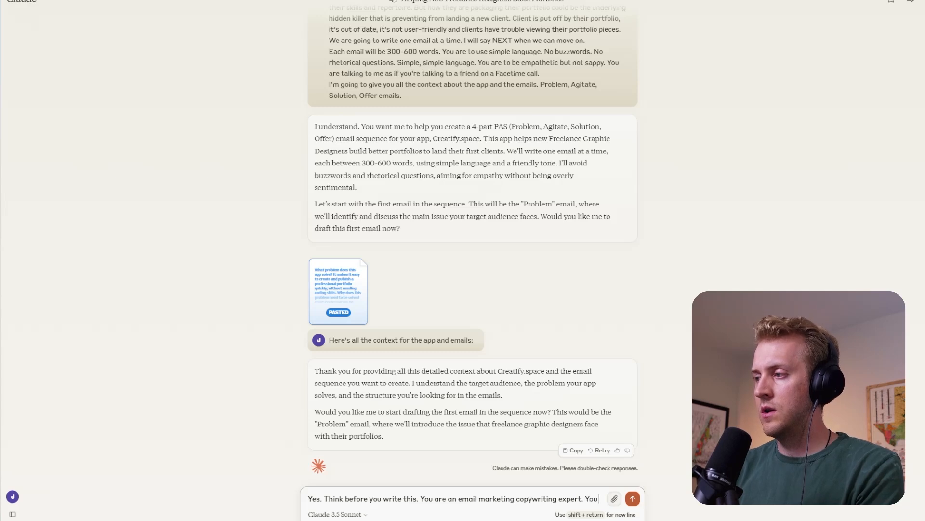
type(" are to give")
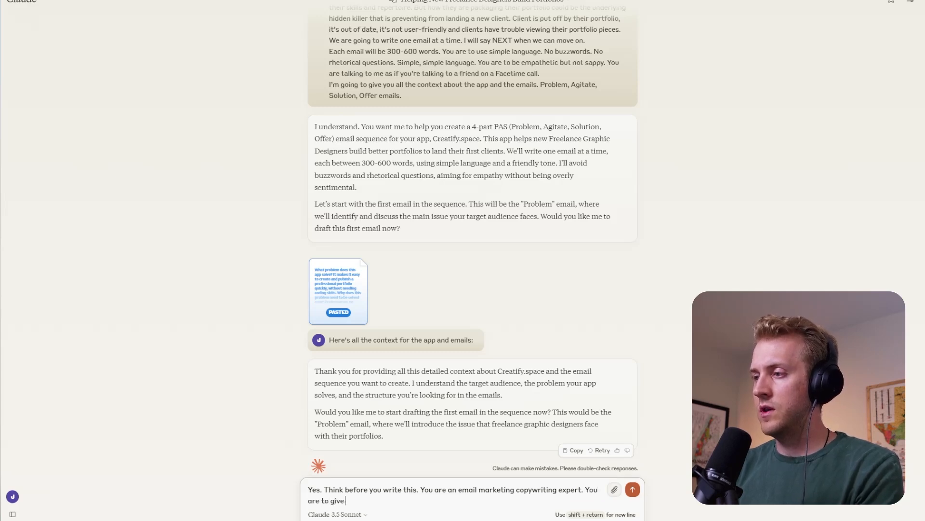
type(" me a quic")
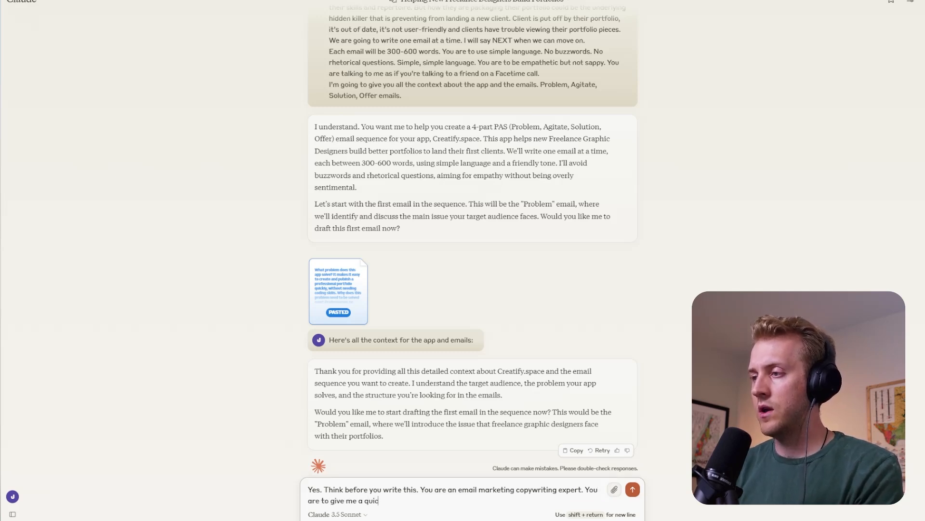
type("k reasonin")
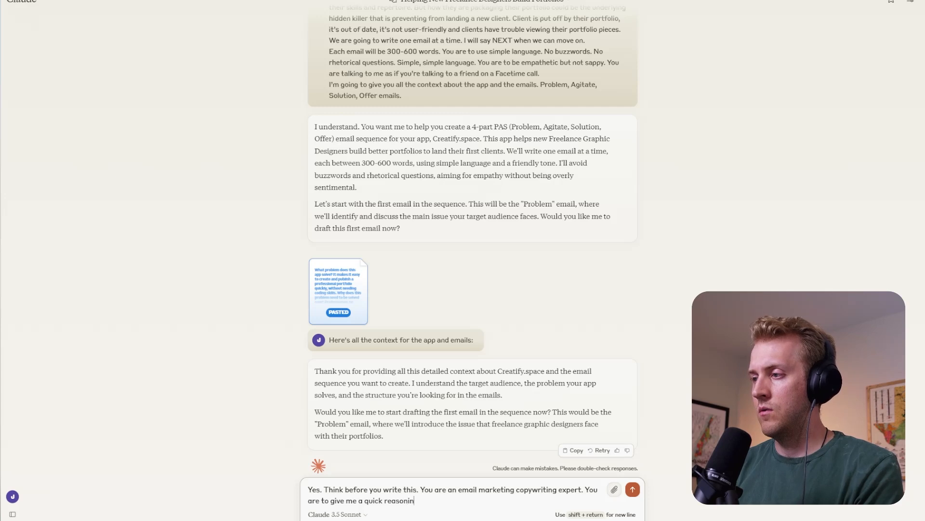
type("g as to")
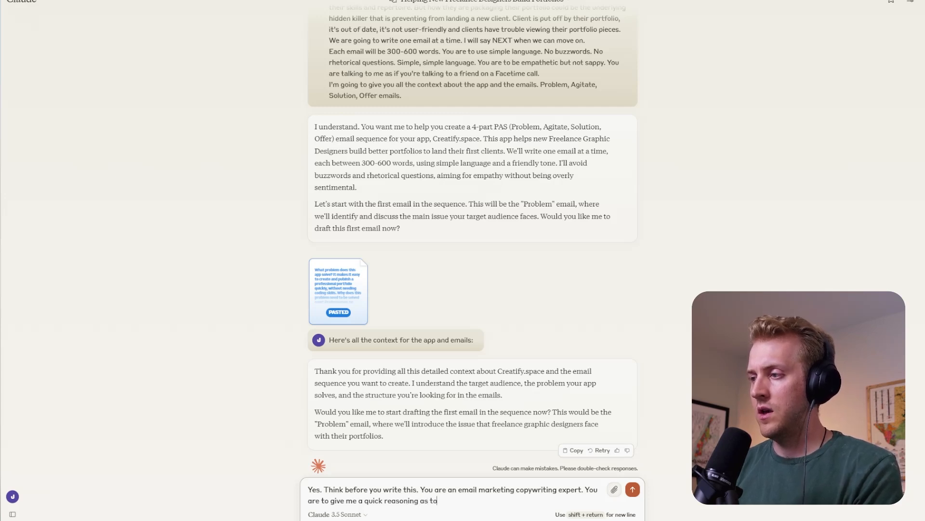
type(" your appraoch.")
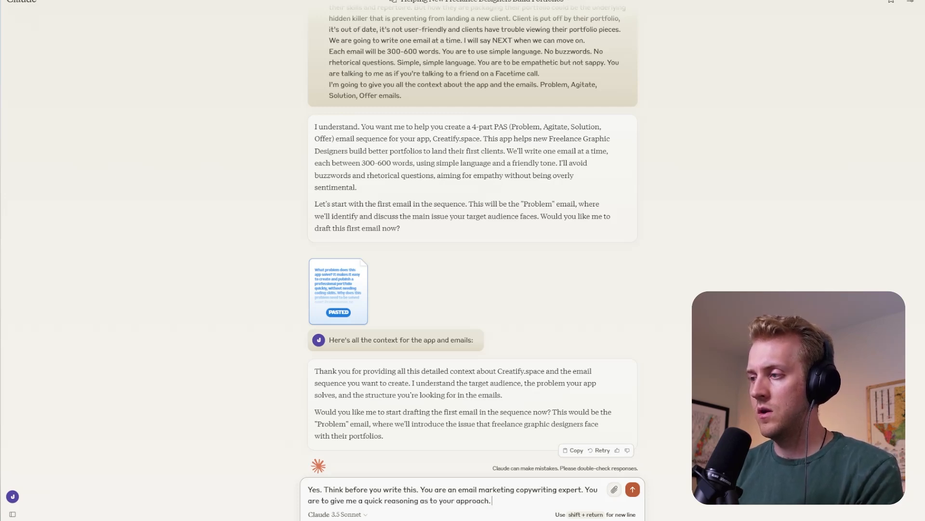
- Add "You are to give me a quick reasoning as to your approach before you write. goooooo!!!!" and send the reply
key("BackSpace")
type("before you w")
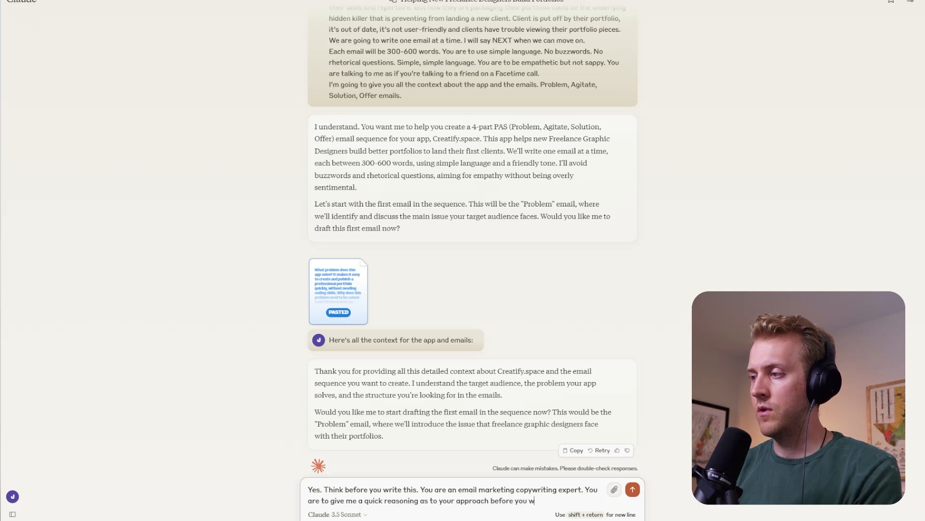
type("rite. Pr")
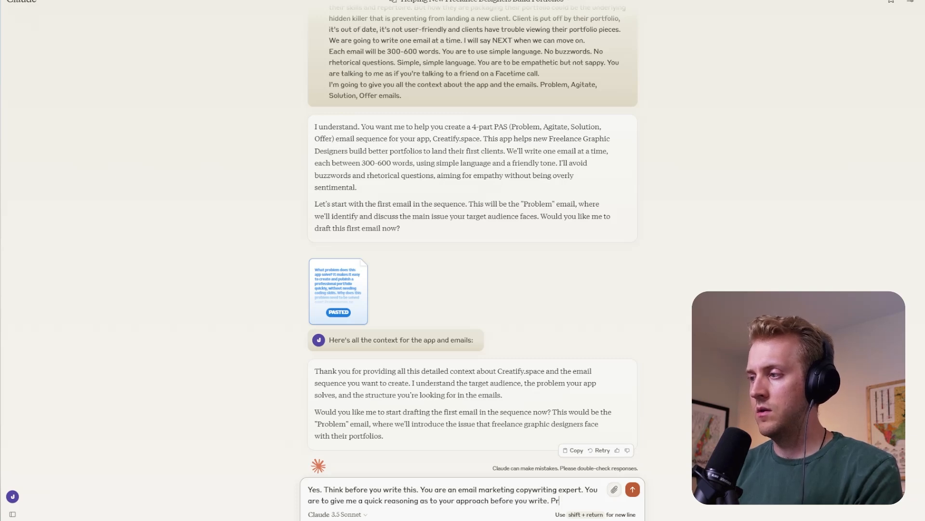
key("BackSpace")
key("BackSpace")
type("goooooo!!")
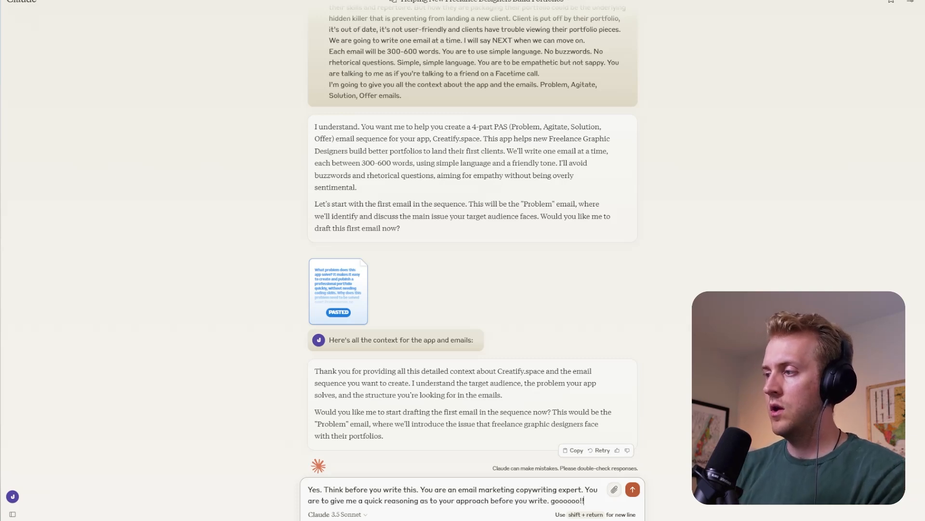
type("!!")
key("Return")
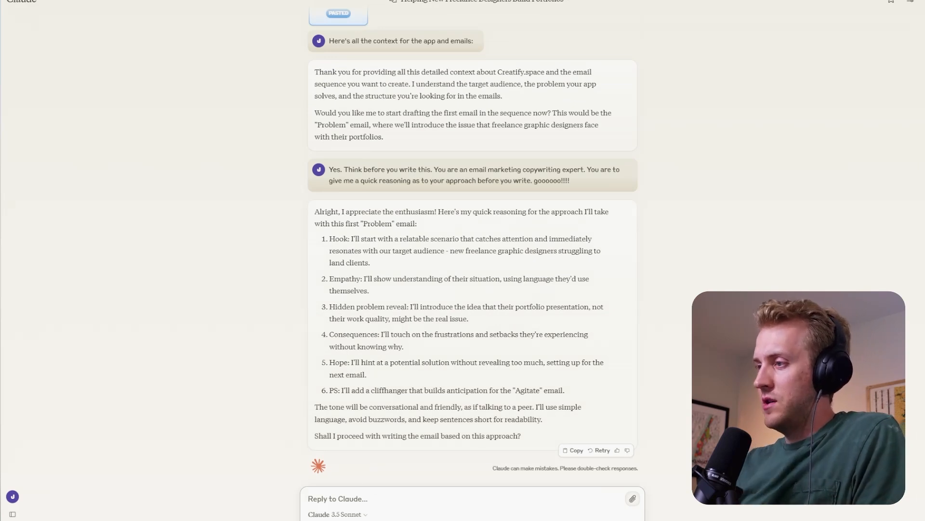
- Approve the proposed approach by sending "Go" and look over the drafted Problem email
type("Go")
key("Return")
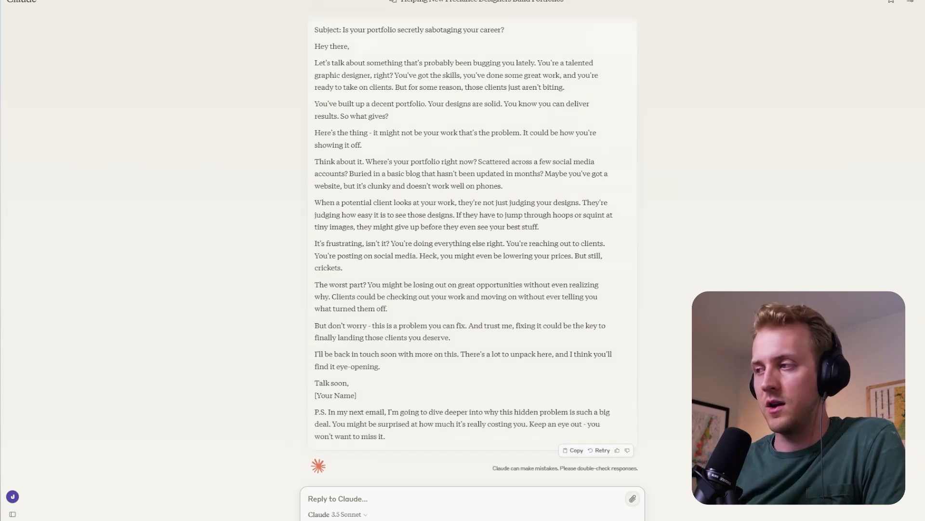
scroll(400, 303, "up", 2)
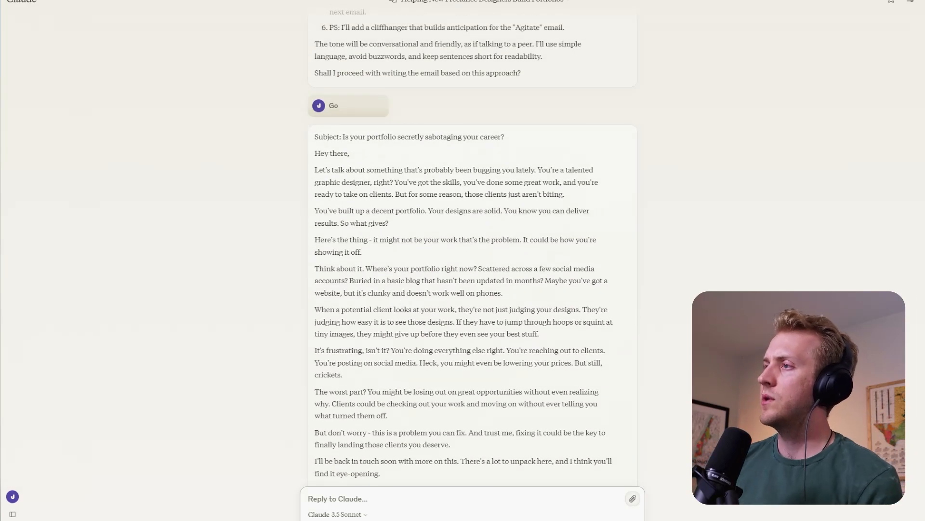
scroll(299, 307, "down", 3)
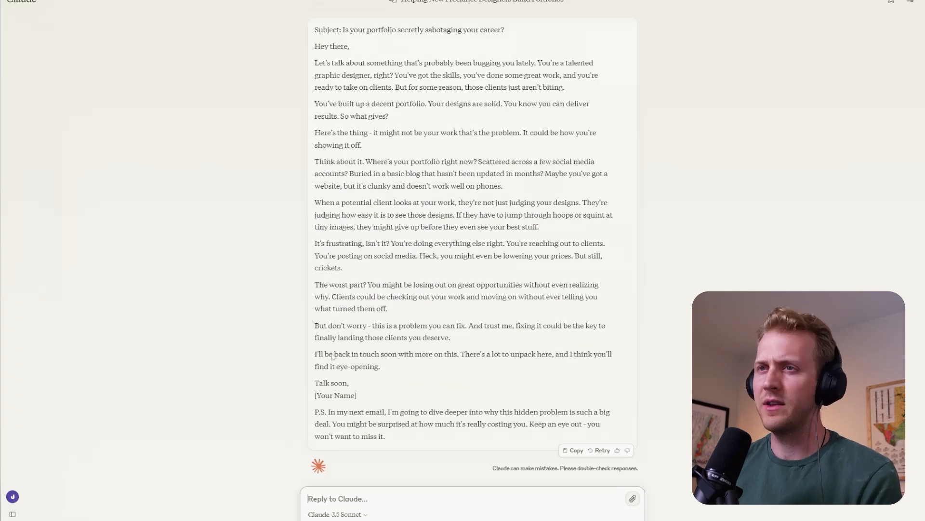
scroll(365, 376, "up", 2)
scroll(306, 372, "down", 2)
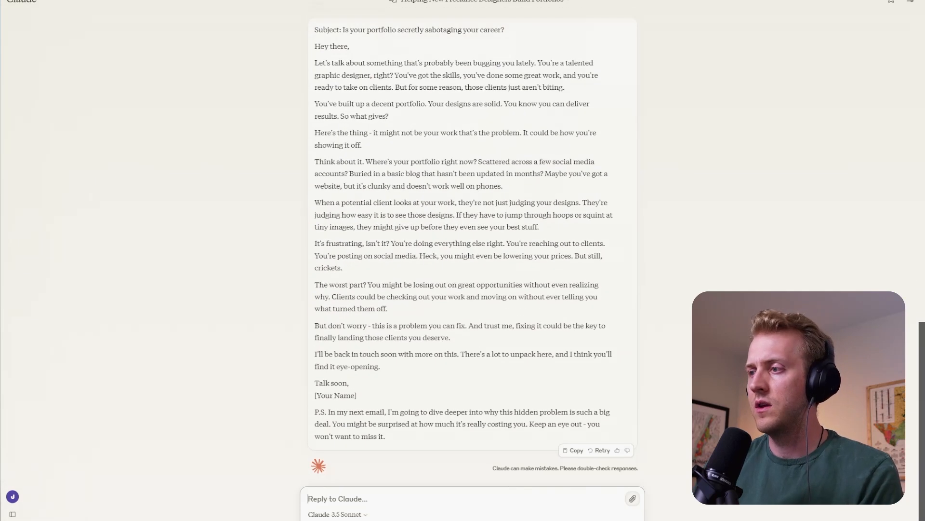
- Begin a revision request with "REwrite once more. Give me at least 5 H2 headings."
type("REwr")
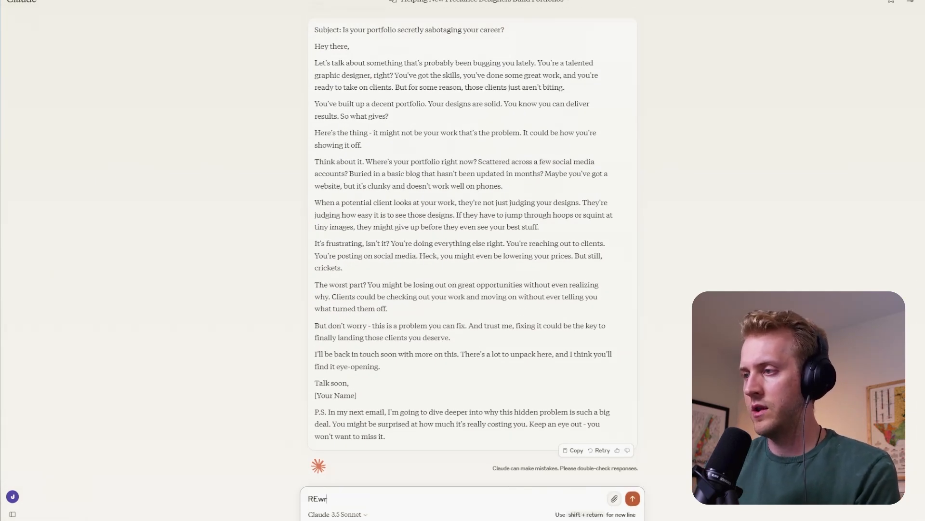
type("ite once more. ")
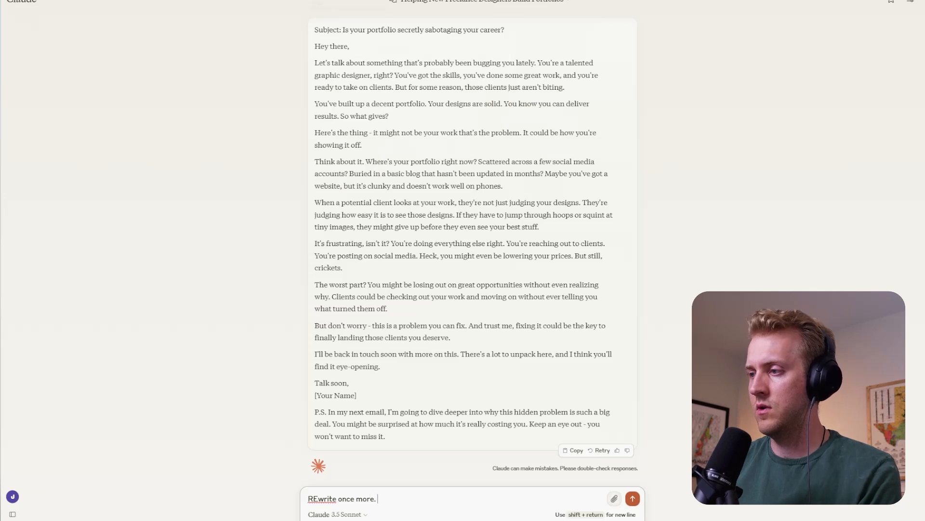
type("Give me")
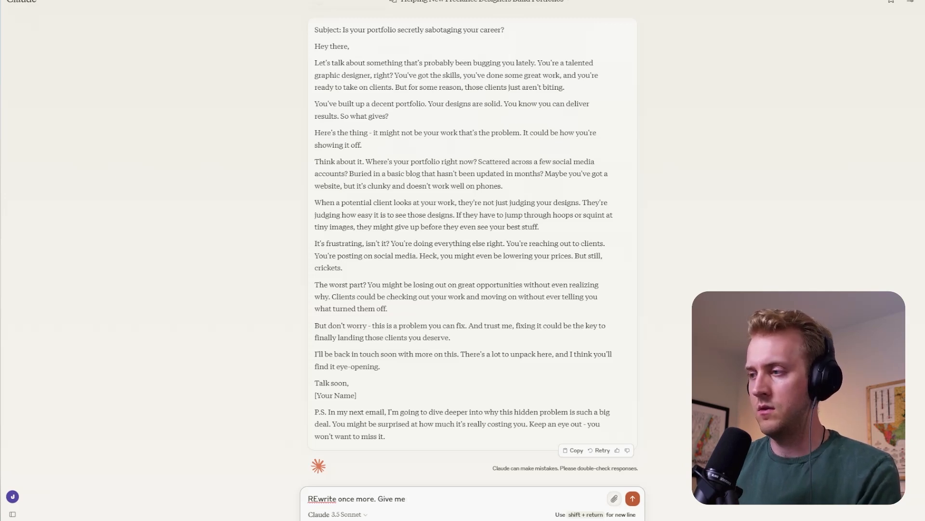
type(" at least 5 ")
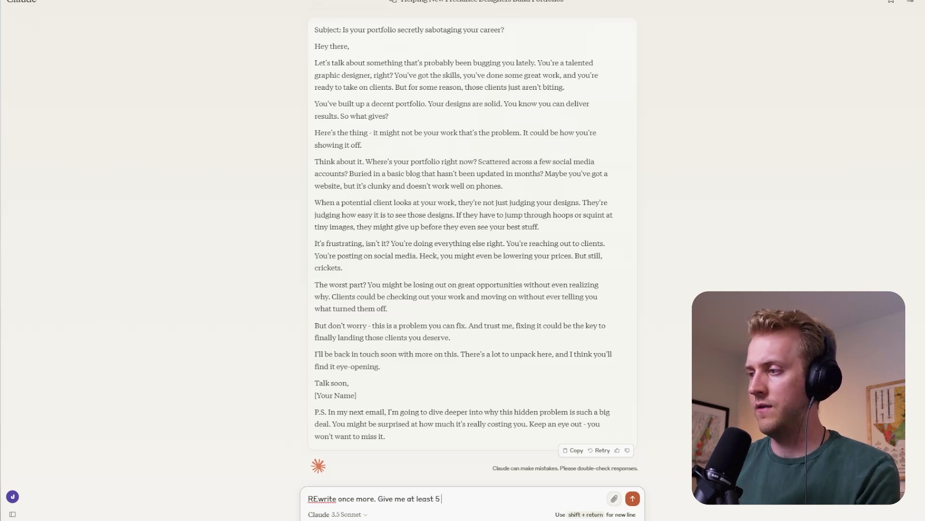
type("H2 headin")
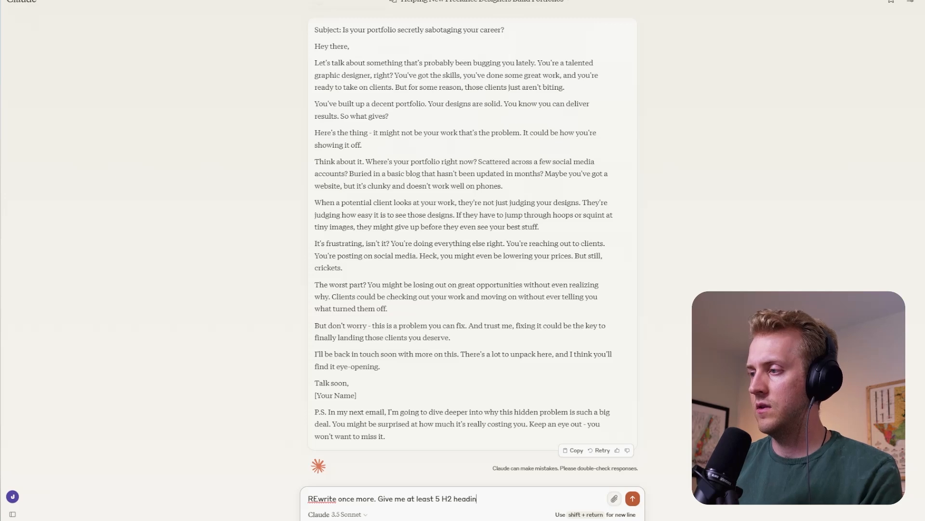
type("gs. ")
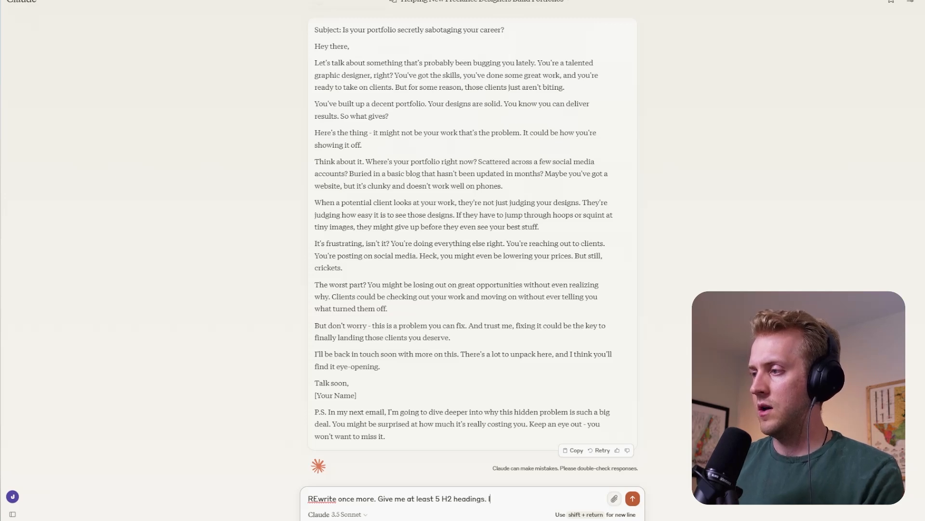
type("I also need")
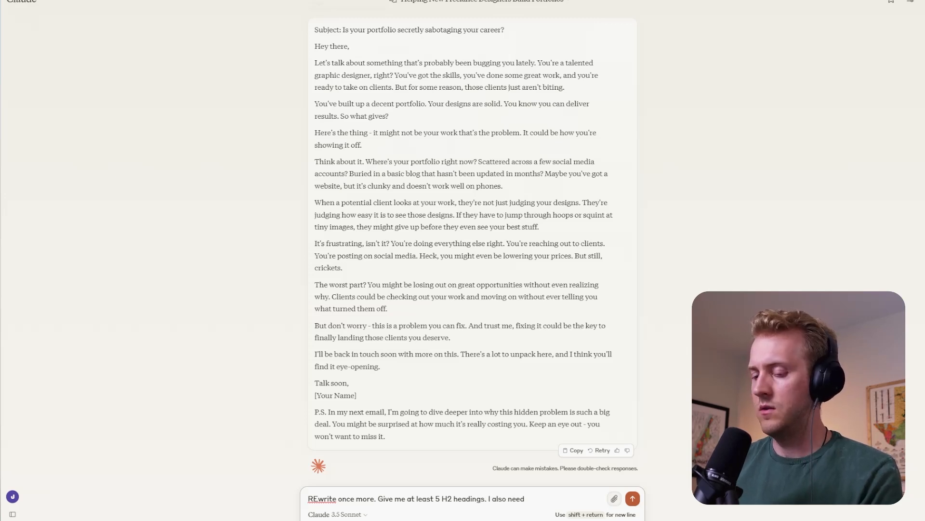
type(" 3-4 bull")
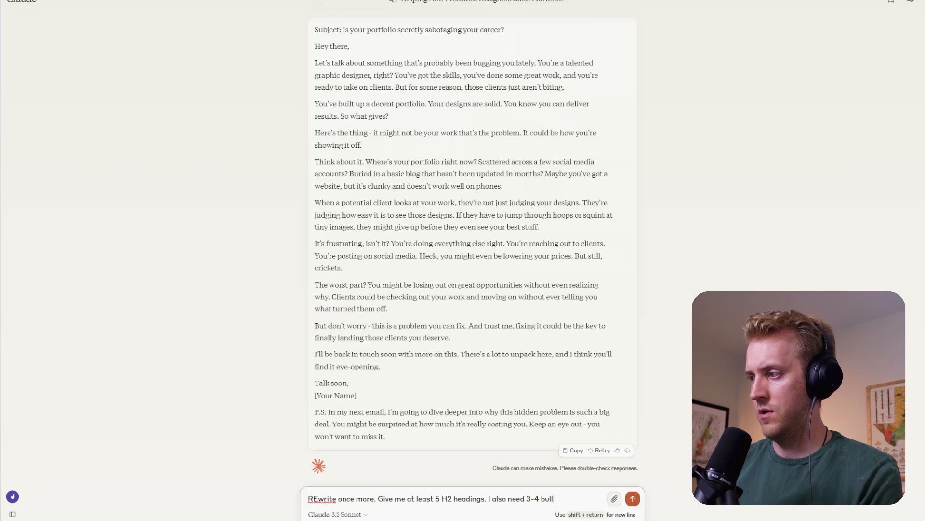
type("et points at th")
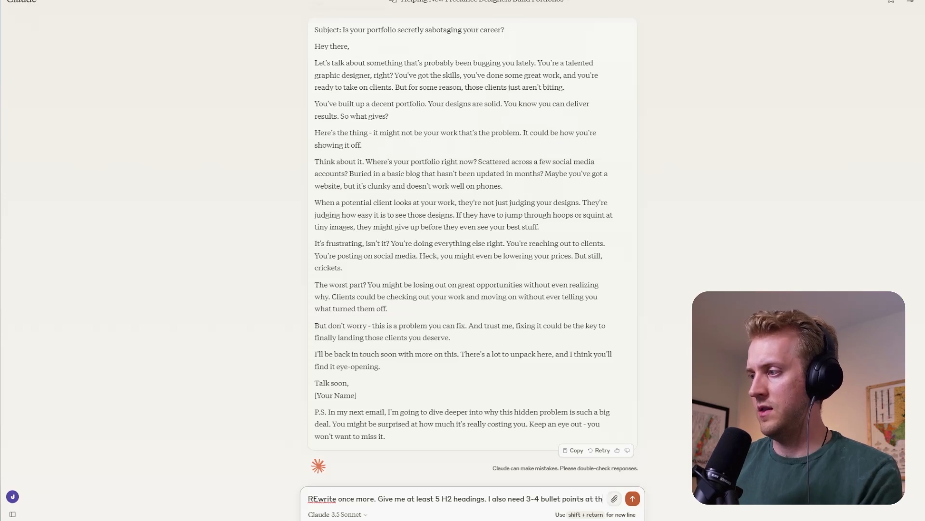
type("e top")
- Add "I also need 3-4 bullet points at the top of the email in a place that makes sense." to the revision request
key("BackSpace")
key("BackSpace")
type("top fo the")
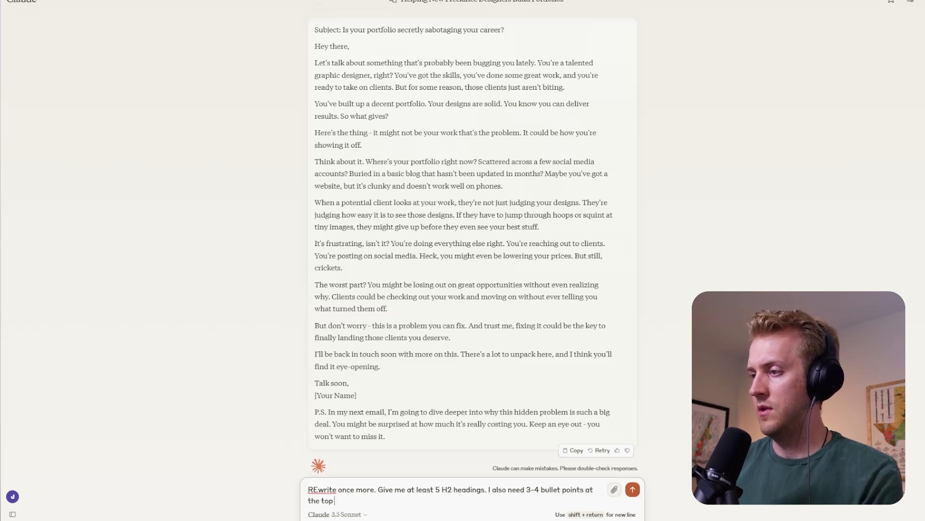
key("BackSpace")
key("BackSpace")
key("BackSpace")
key("BackSpace")
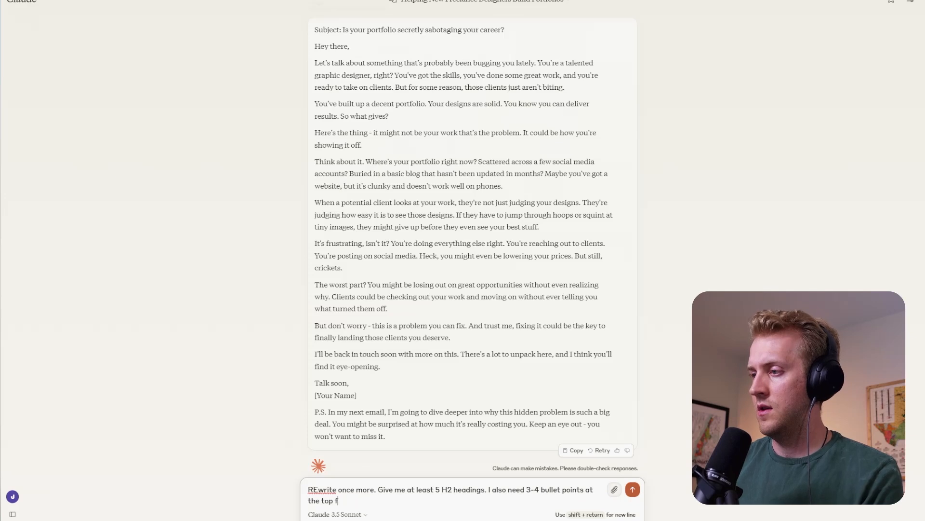
type("the em")
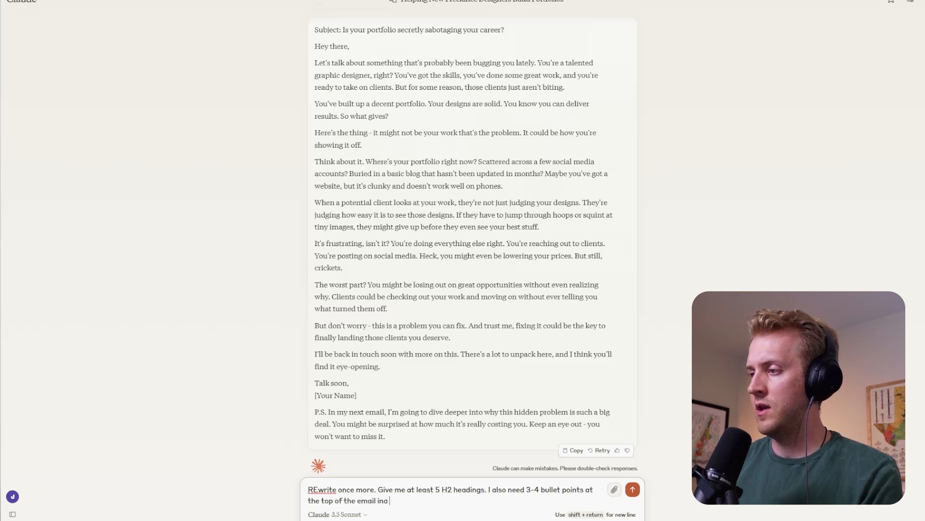
type("ail in a plac that")
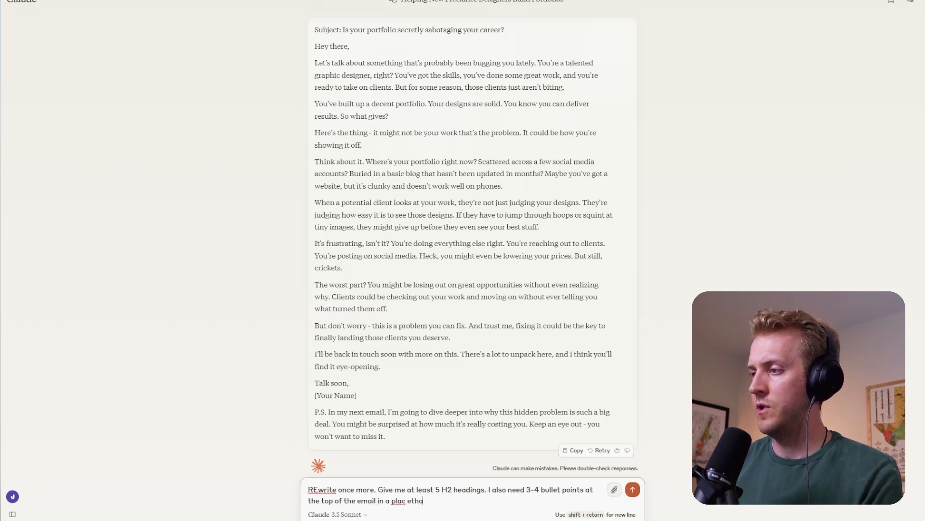
key("BackSpace")
key("BackSpace")
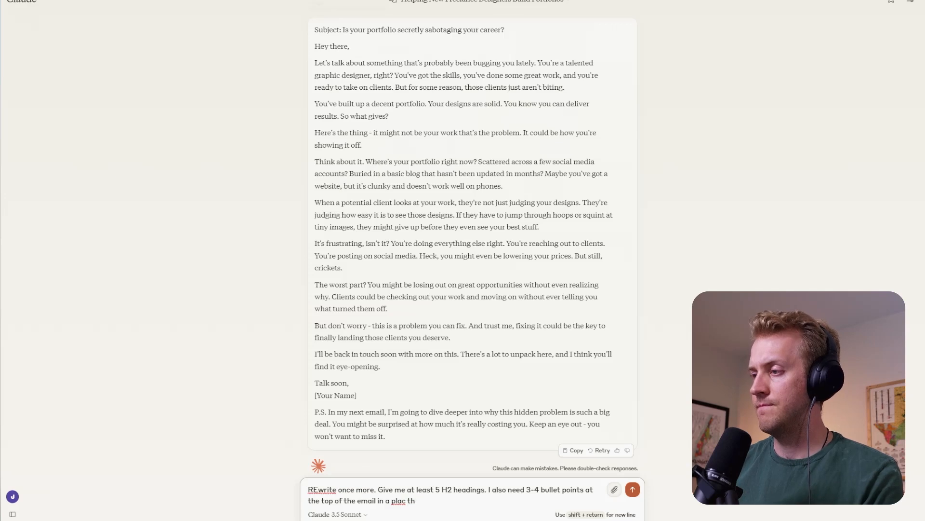
type("that makes sne")
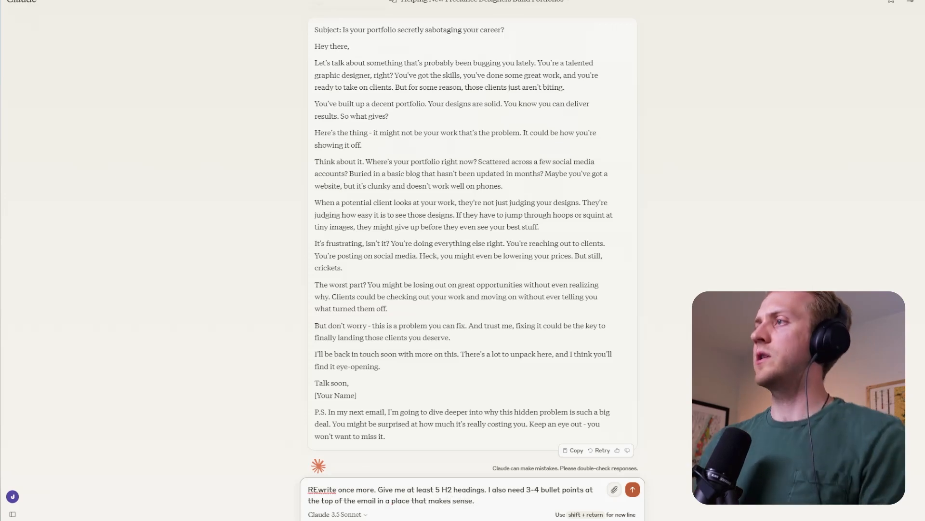
- Copy the sentences from "You are to use simple language" through "Simple, simple language." in the first prompt into the revision request as a new paragraph
scroll(472, 241, "up", 2)
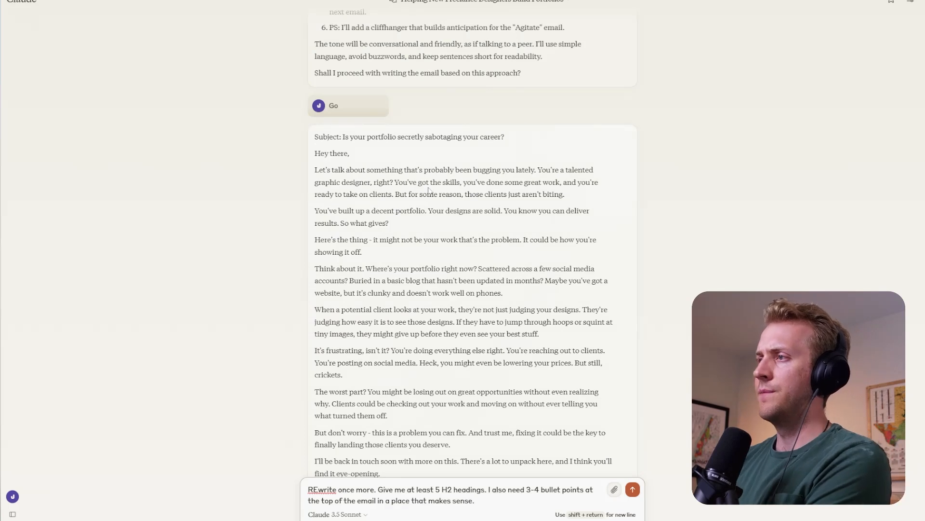
scroll(418, 185, "down", 1)
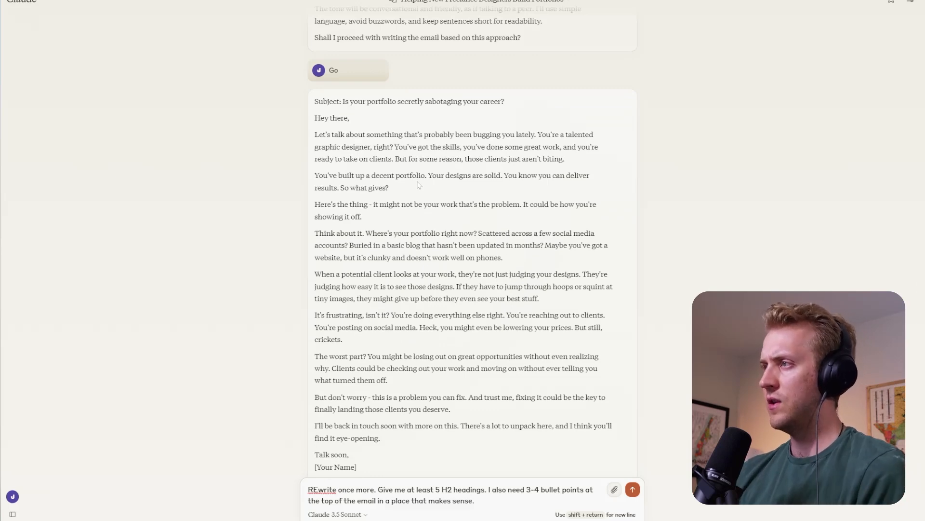
scroll(458, 112, "up", 15)
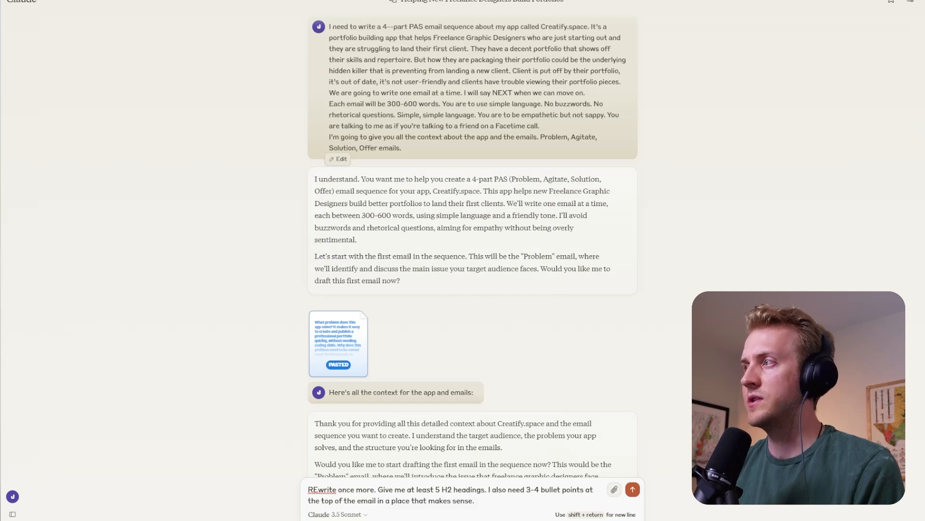
left_click_drag(474, 115, 477, 114)
key("ctrl+c")
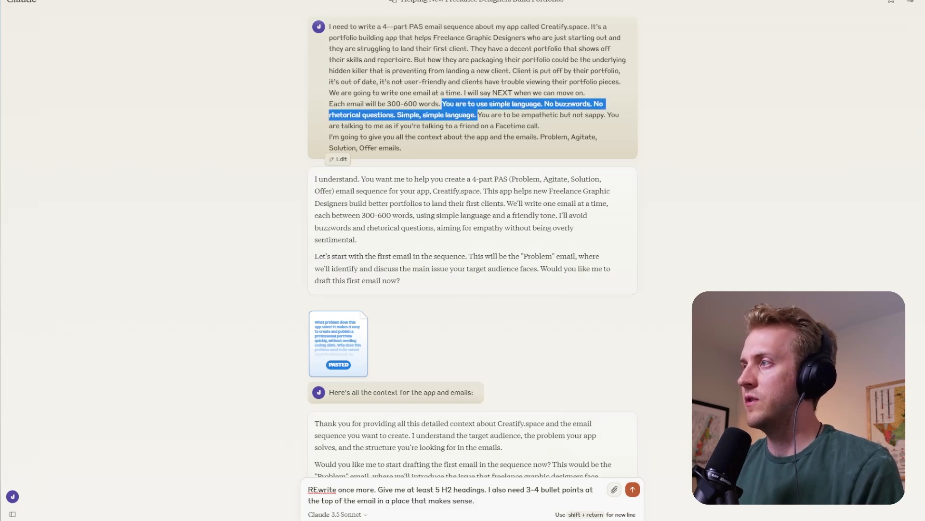
scroll(472, 241, "down", 20)
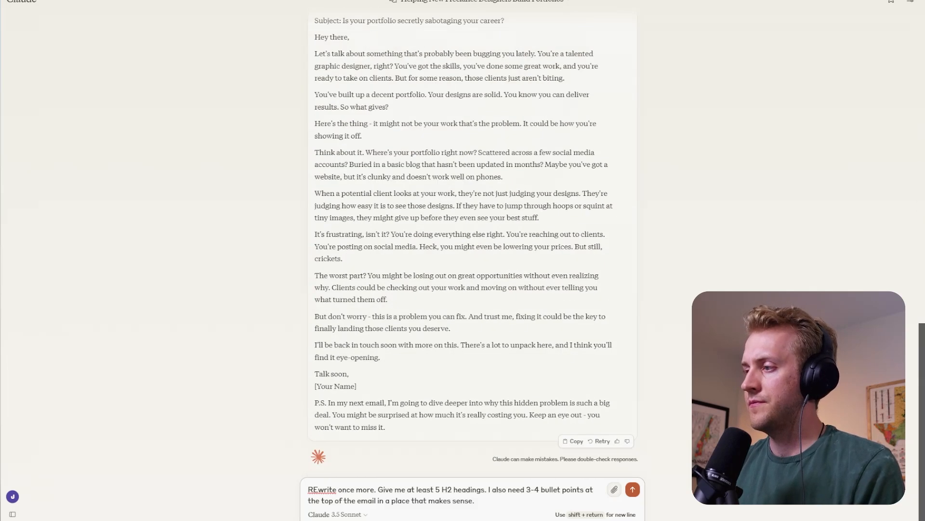
left_click(476, 501)
key("shift+Return")
key("ctrl+v")
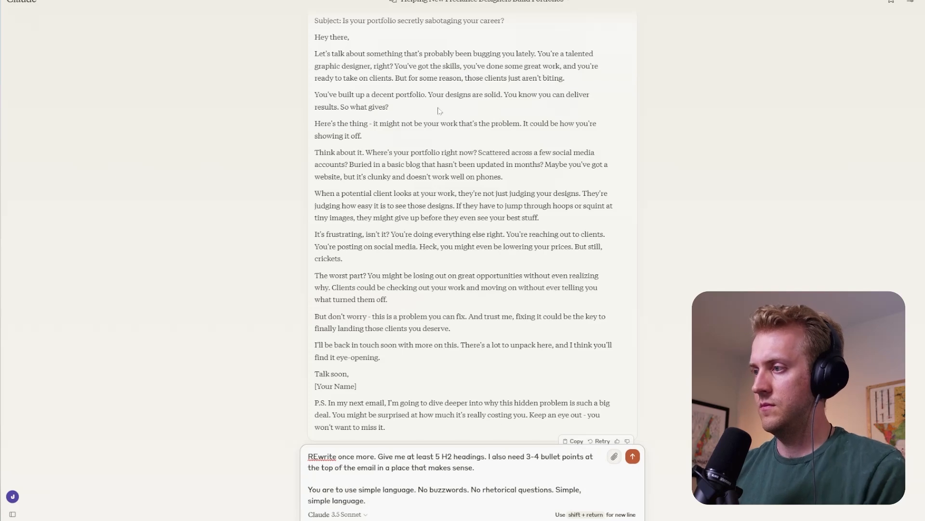
- Add "Less empathetic." as a separate last paragraph and send the revision request
scroll(458, 211, "up", 3)
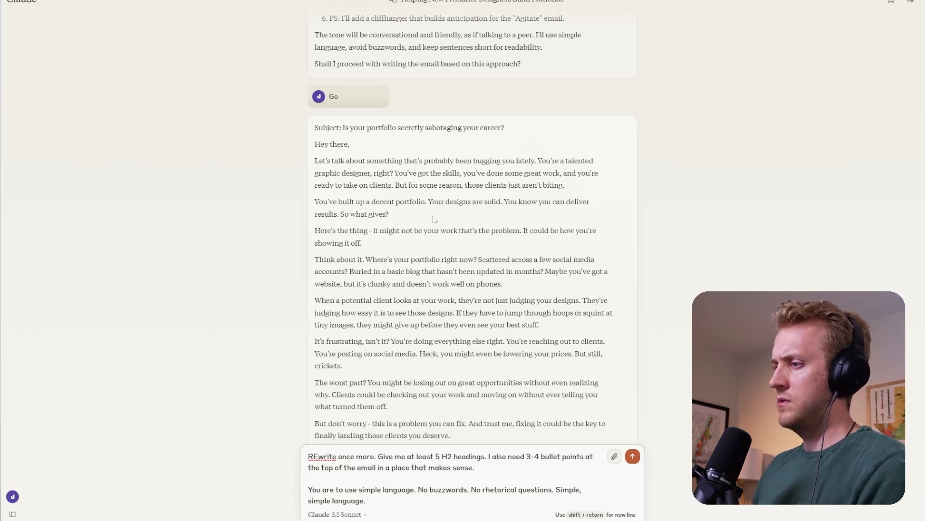
key("shift+Return")
key("shift+Return")
type("Less e")
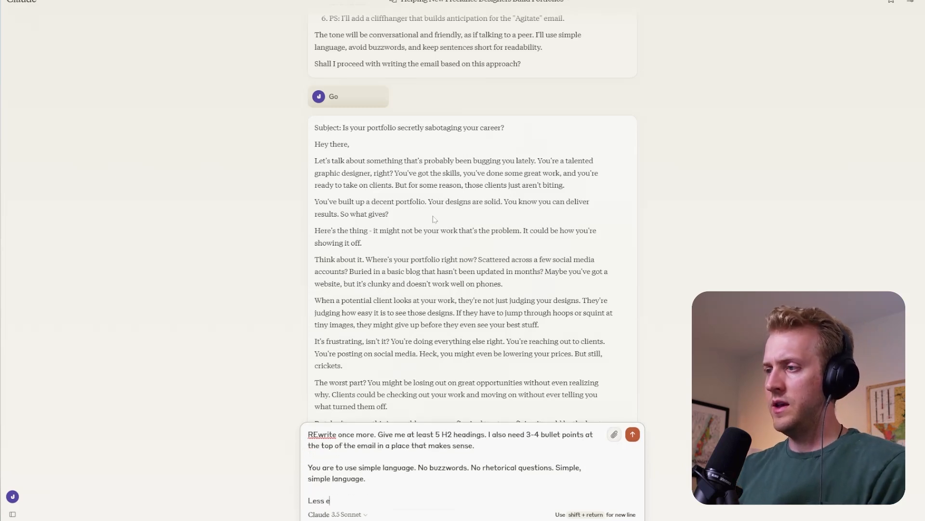
type("mpatheri")
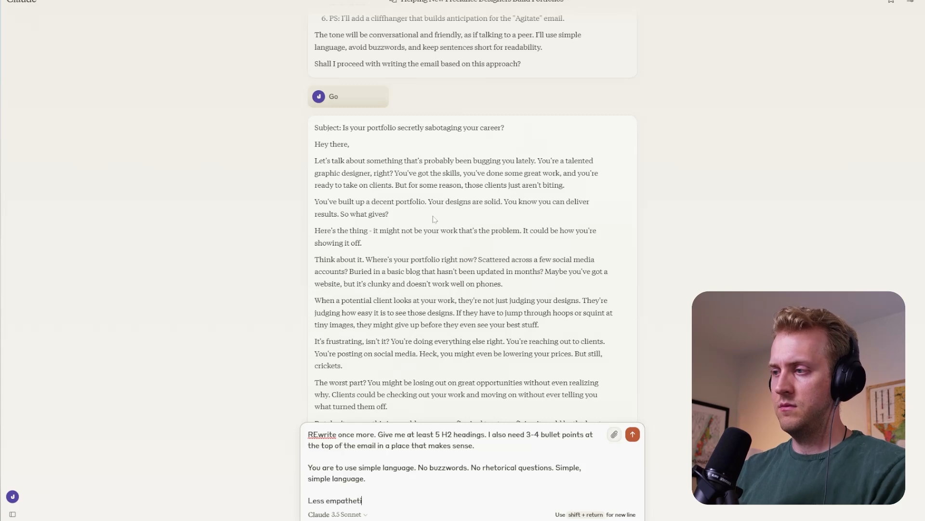
type("c.")
key("Return")
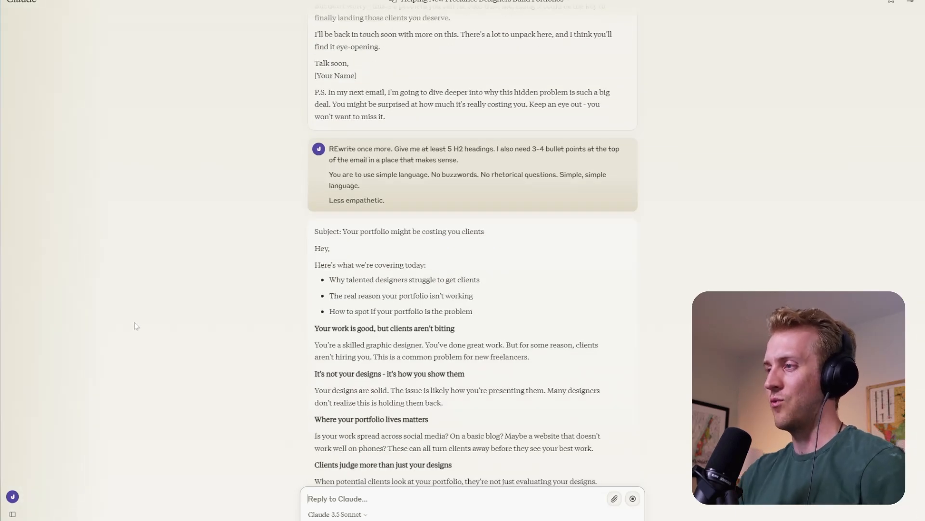
- Look over the rewritten Problem email and check its subject line
scroll(342, 241, "down", 2)
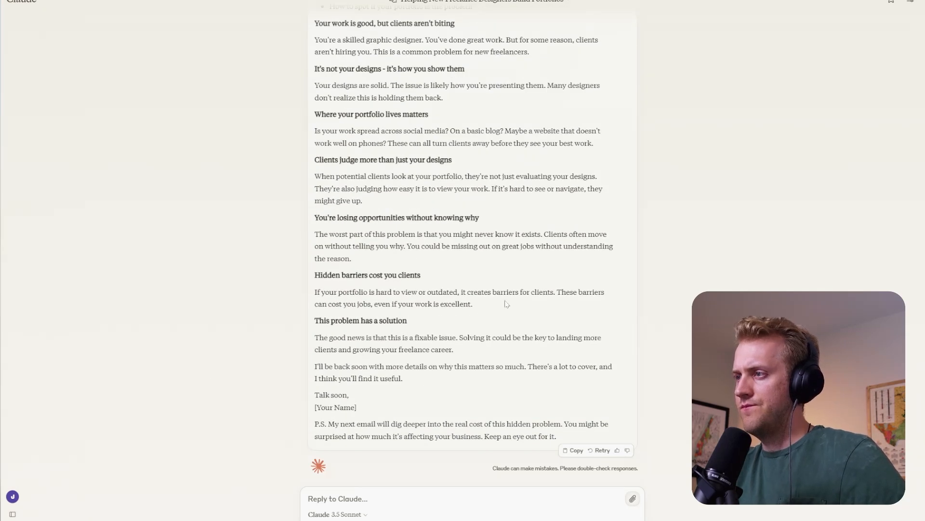
scroll(248, 406, "up", 2)
scroll(307, 334, "up", 2)
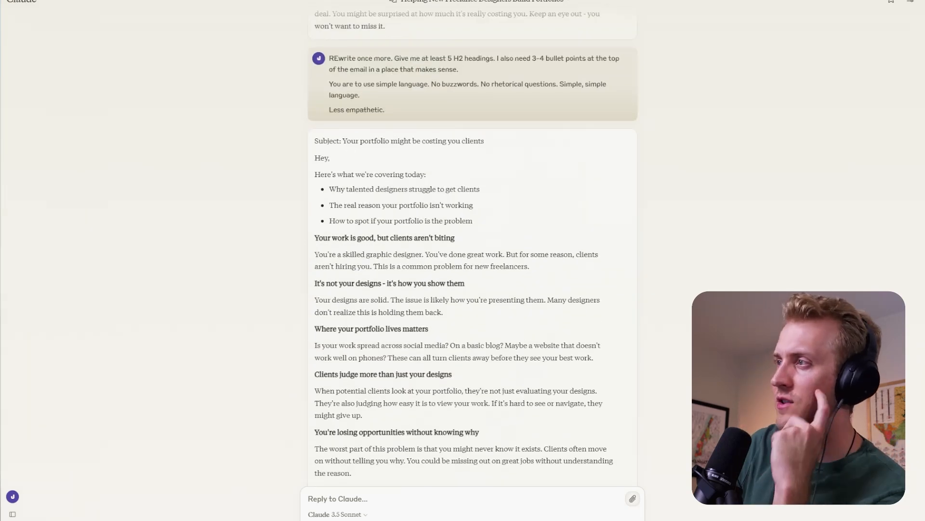
left_click_drag(403, 141, 479, 141)
left_click(492, 142)
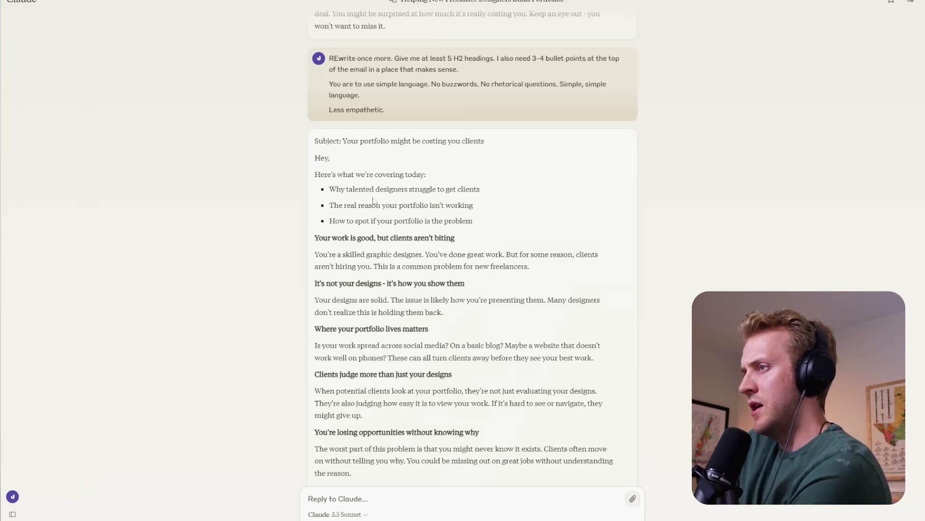
- Read through the section headings of the rewritten email, from "Where your portfolio lives matters" to "This problem has a solution"
scroll(690, 132, "down", 1)
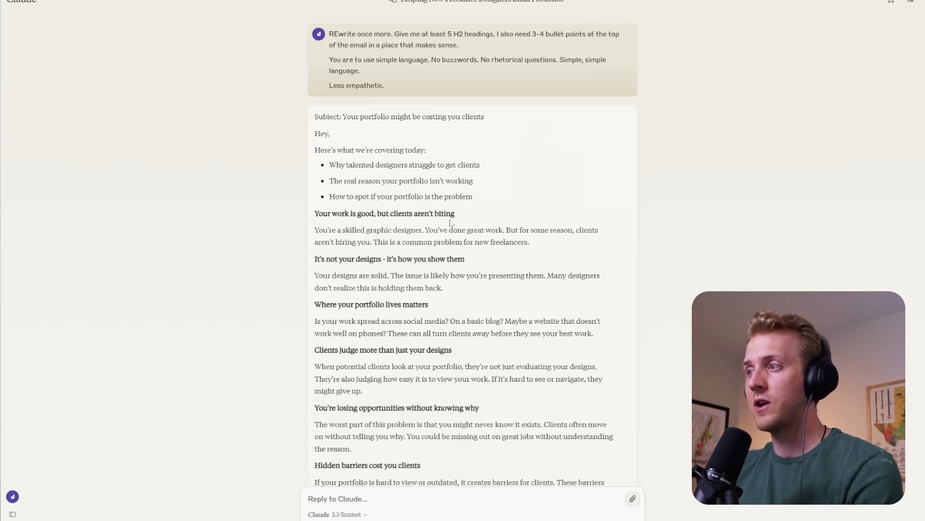
left_click_drag(345, 305, 390, 304)
left_click(390, 305)
scroll(390, 305, "down", 2)
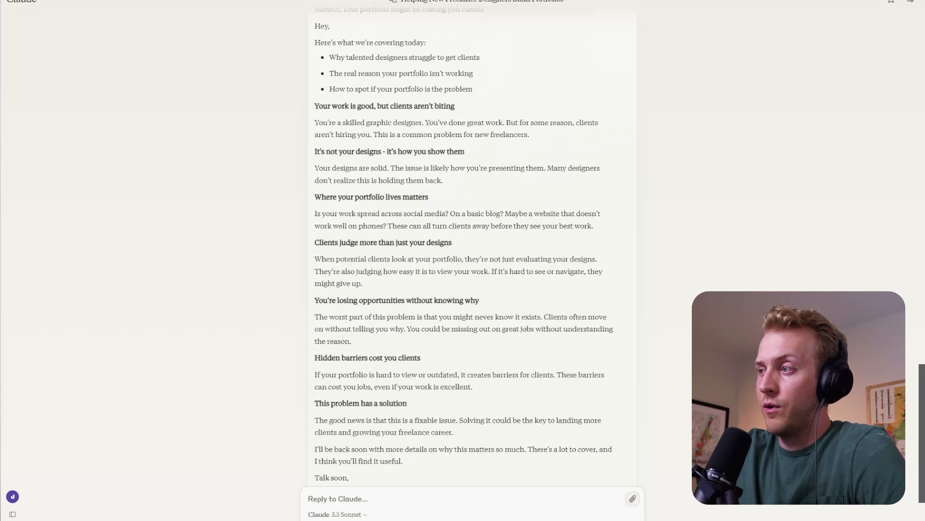
left_click_drag(335, 242, 458, 243)
left_click(457, 244)
left_click_drag(338, 300, 464, 301)
left_click(485, 308)
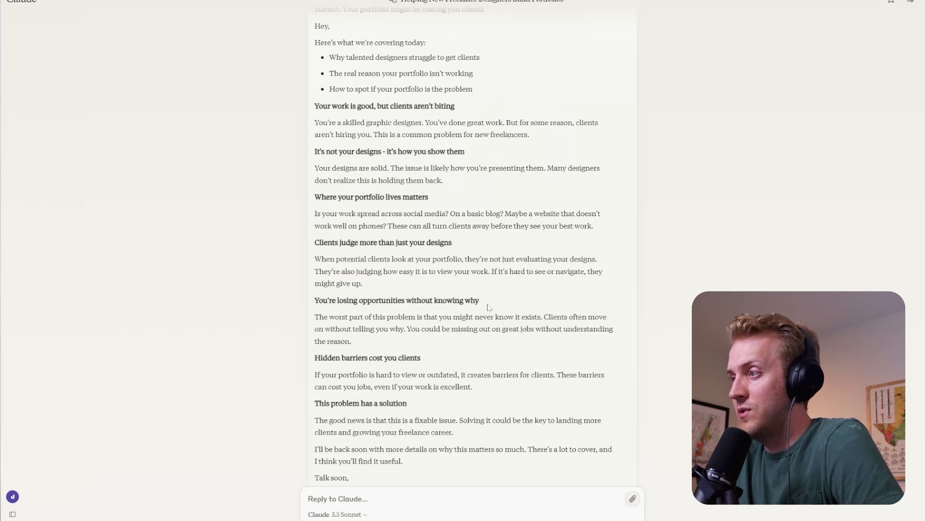
scroll(484, 308, "down", 1)
scroll(350, 302, "down", 1)
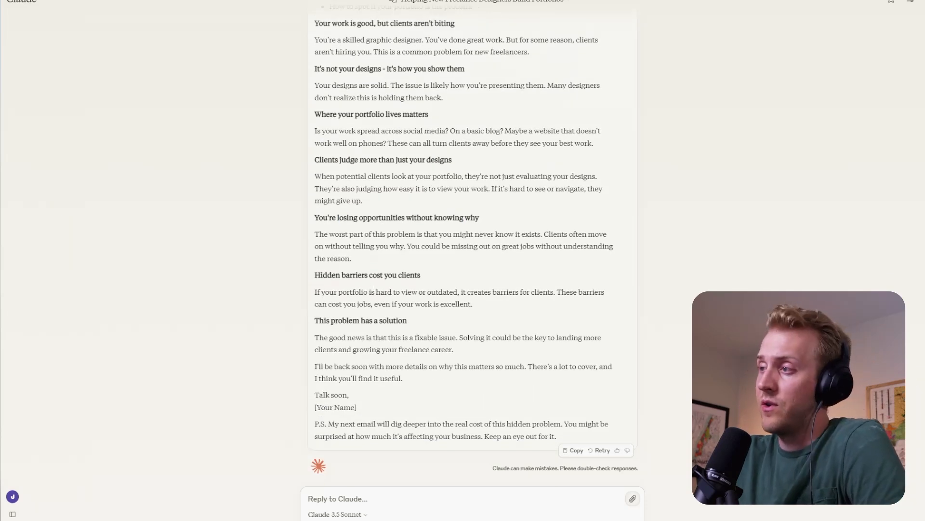
left_click_drag(341, 321, 388, 322)
left_click(410, 326)
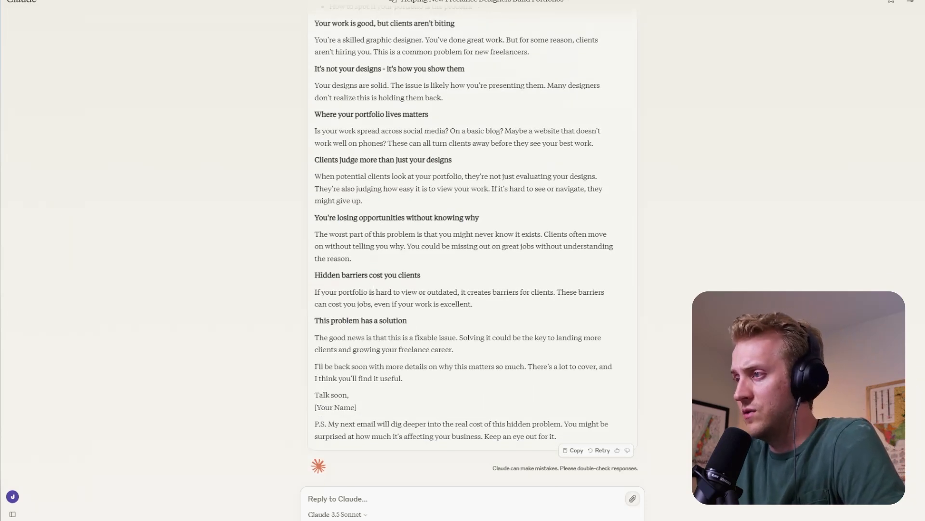
left_click_drag(331, 321, 371, 321)
left_click(409, 319)
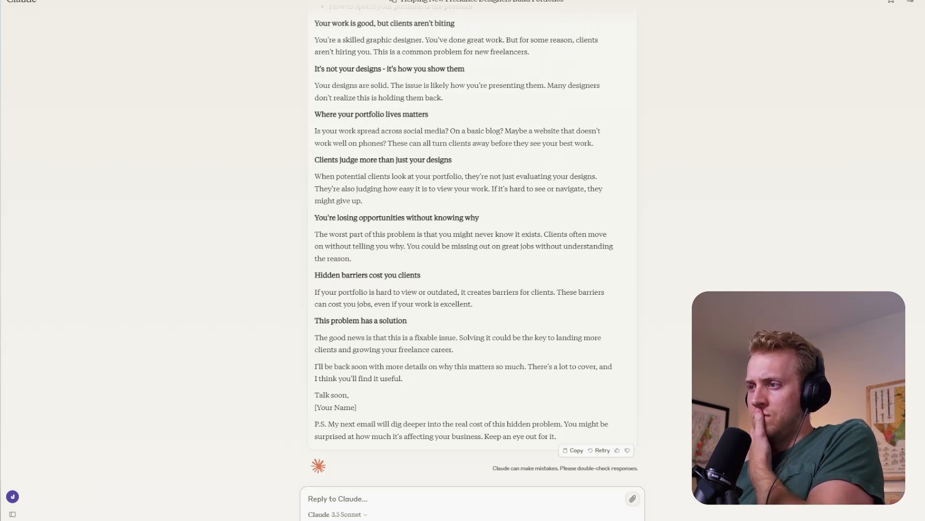
- Ask Claude "What's missing from all this? I feel like there's some holes in our argument?"
type("W")
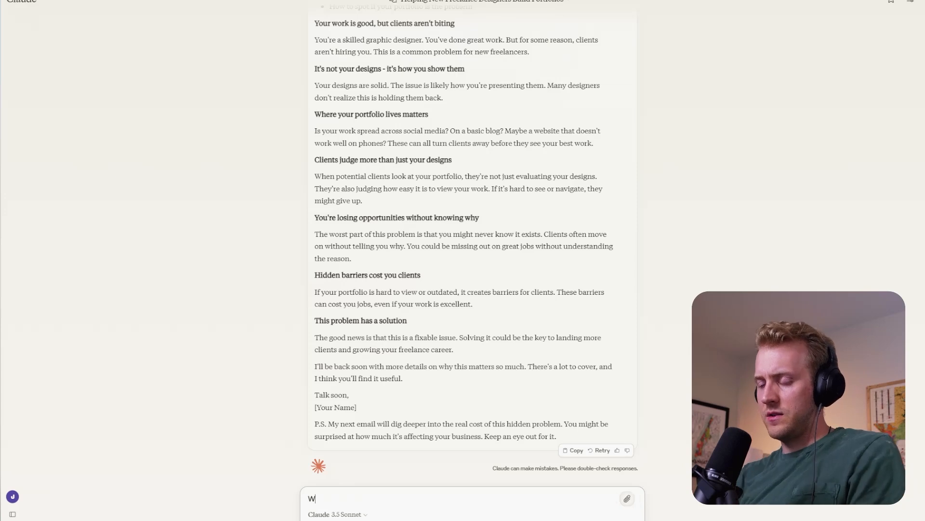
type("hat's m")
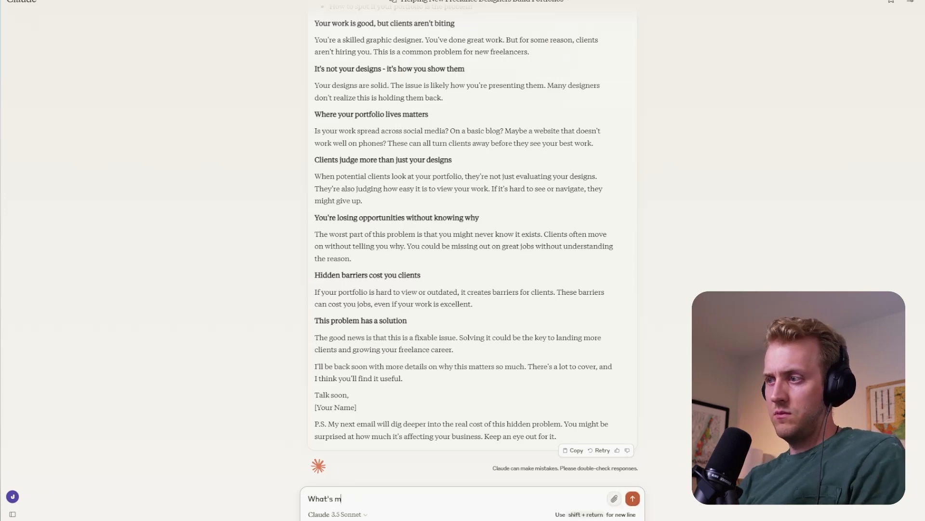
type("issing")
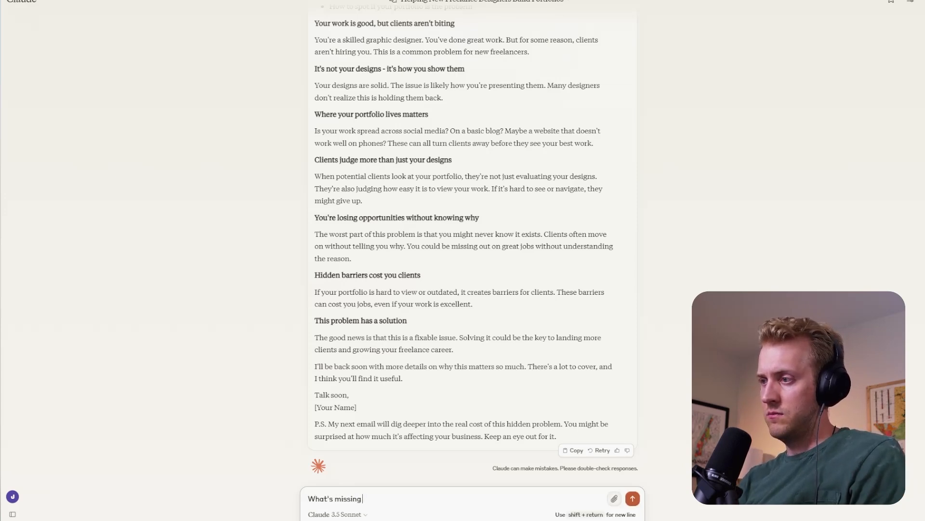
type(" from all this")
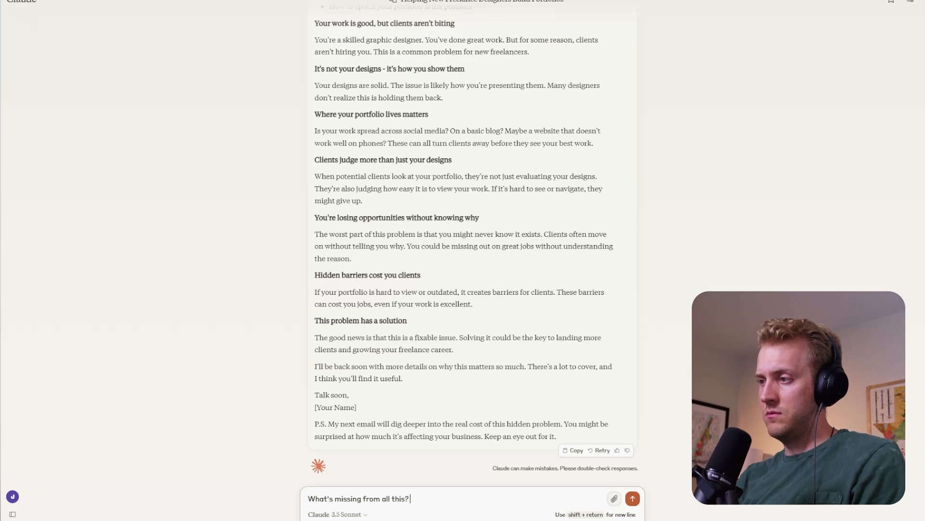
type("? I feel like ")
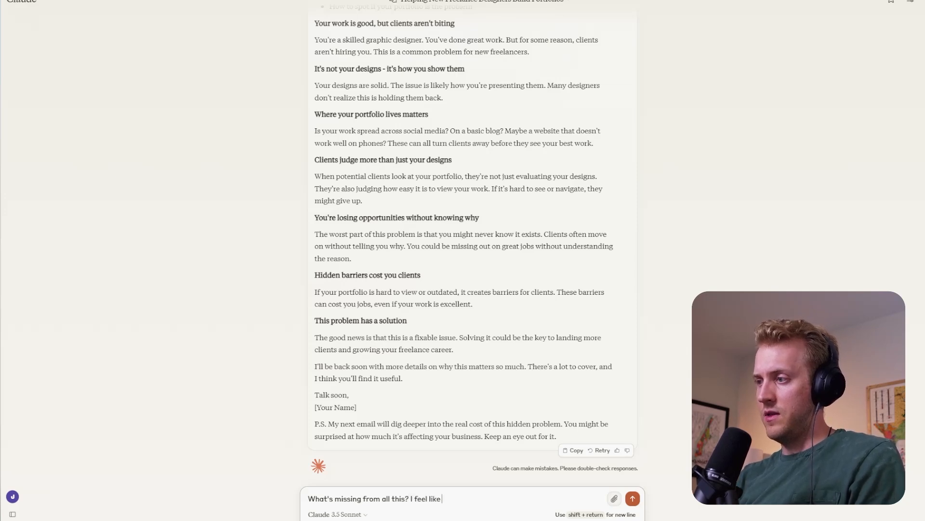
type("there's some ho")
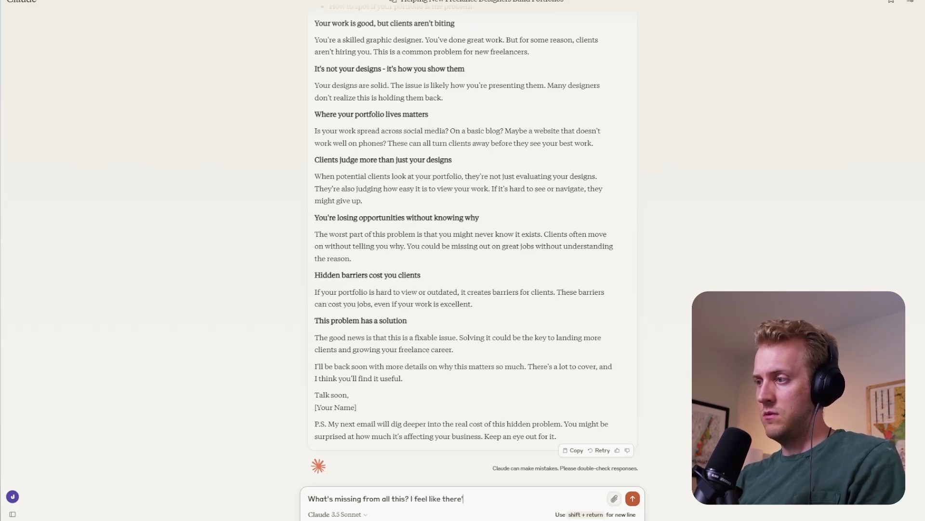
type("les in our")
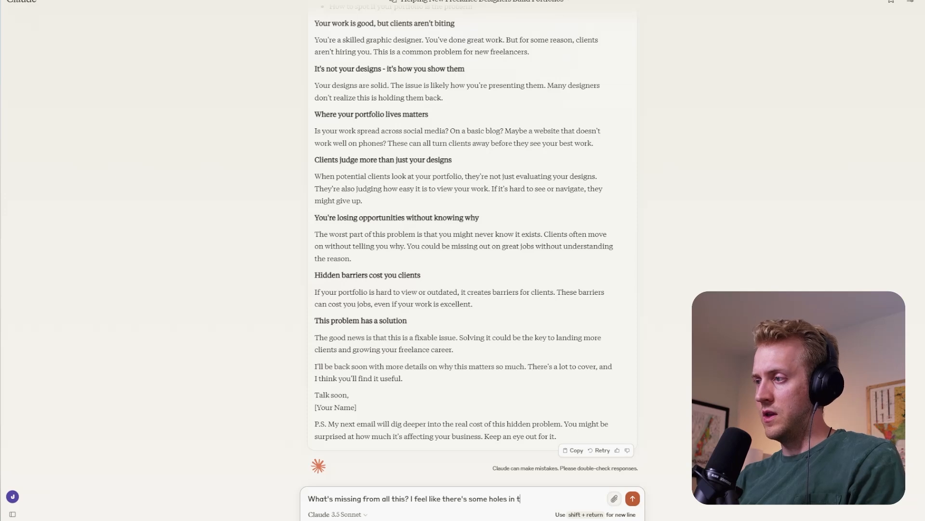
type(" argument?")
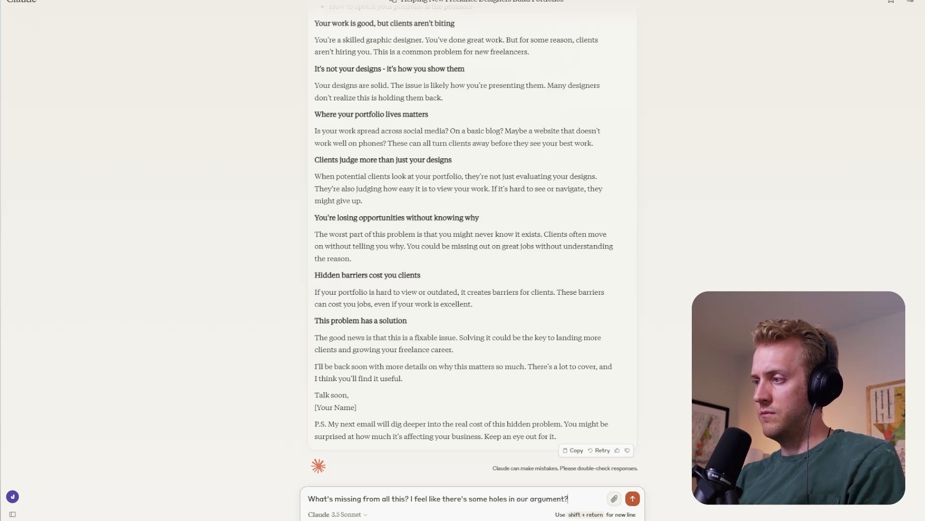
key("Return")
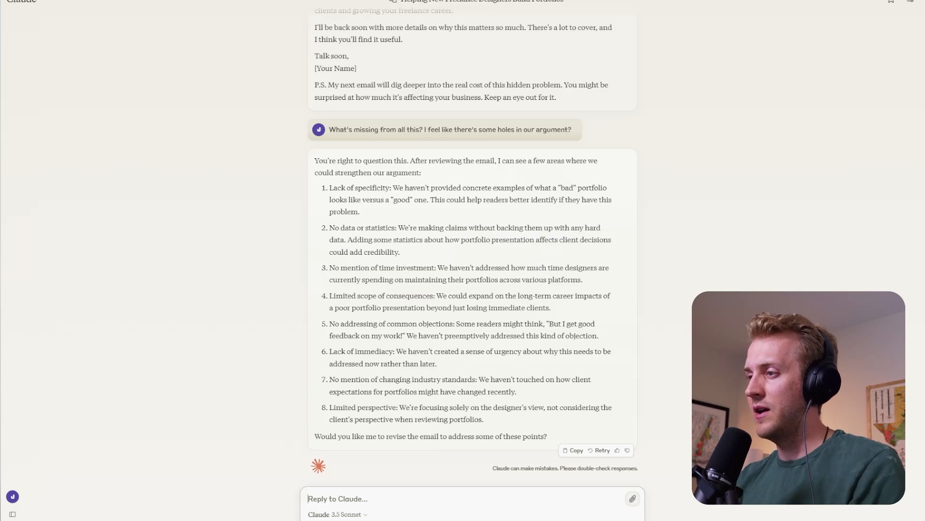
- Copy the latest rewritten Problem email from the chat and switch to the Creatify.space document in Google Docs
scroll(472, 261, "up", 8)
scroll(473, 260, "down", 2)
left_click(573, 433)
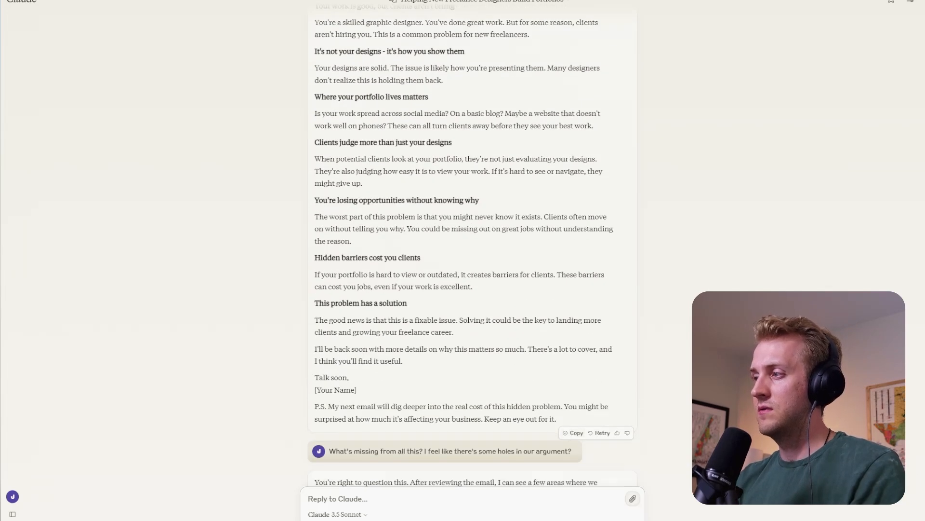
key("ctrl+Right")
- Try to paste the copied email below the last paragraph about packaging the work, and undo the paste
left_click(108, 293)
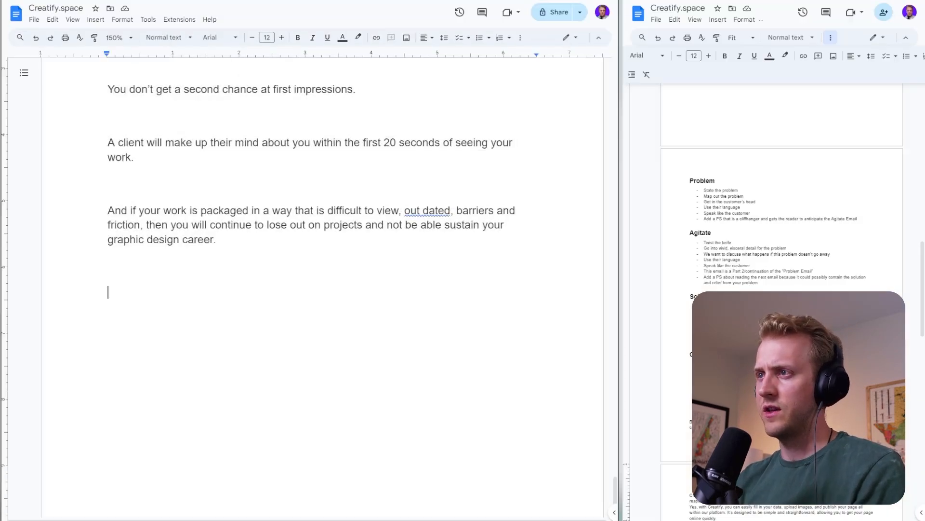
key("ctrl+v")
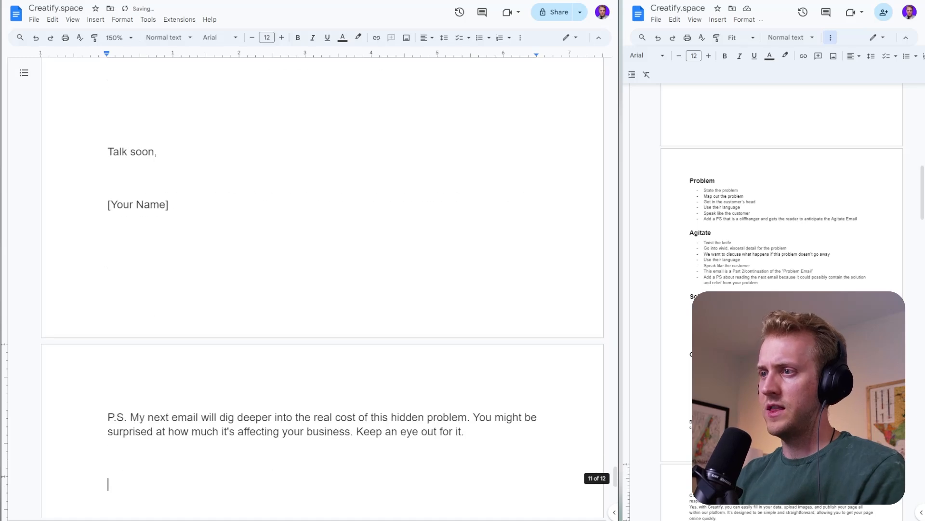
key("ctrl+z")
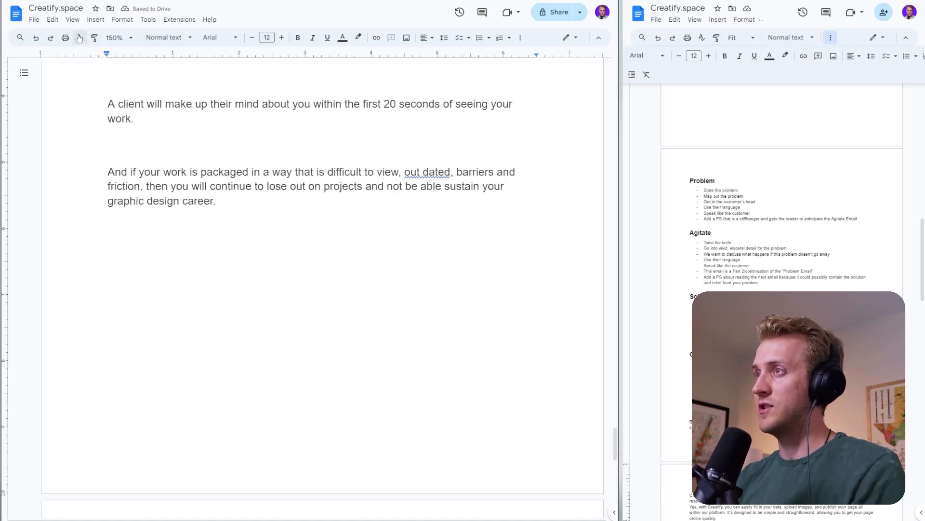
- Create a new blank document, paste the copied Problem email into it and look it over
left_click(34, 19)
mouse_move(159, 35)
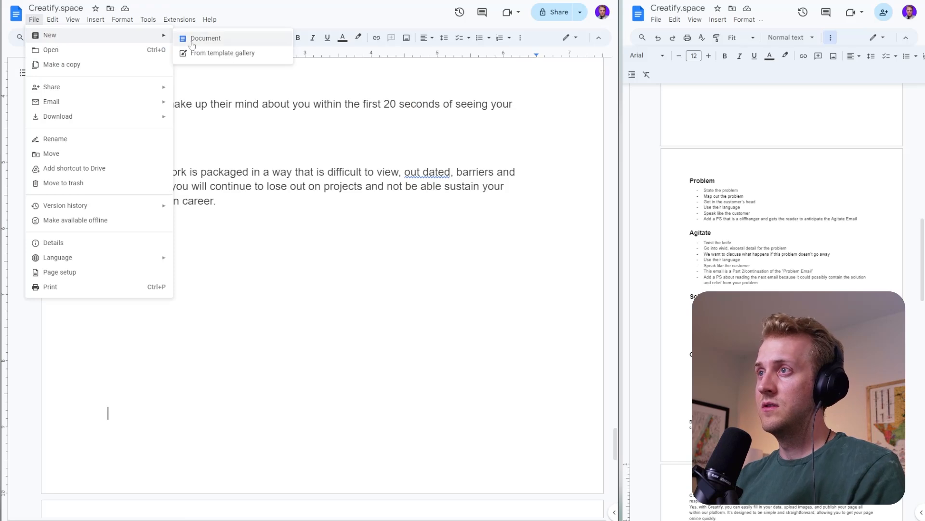
left_click(192, 43)
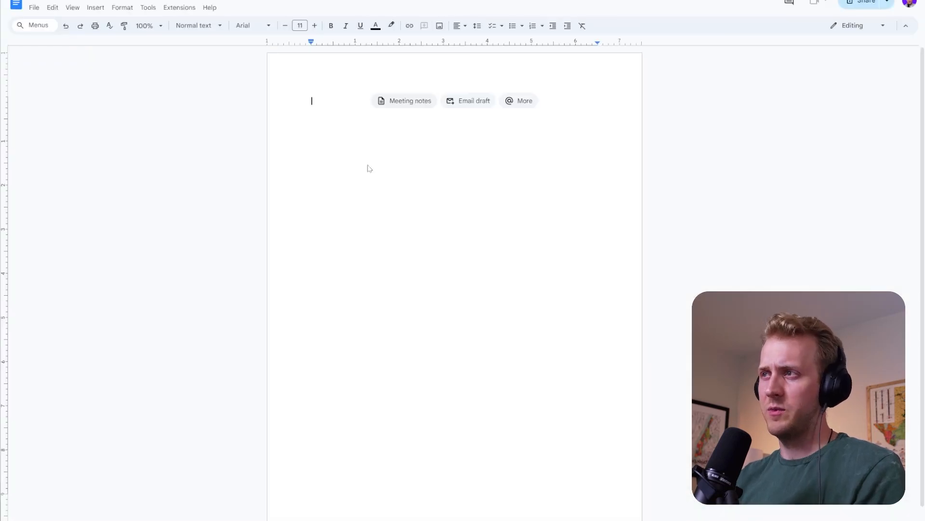
key("ctrl+v")
key("ctrl+z")
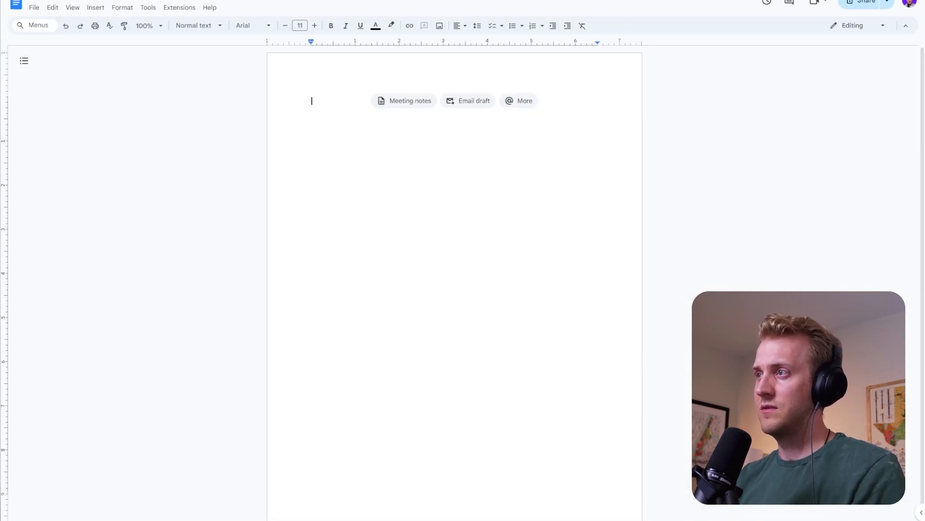
key("ctrl+v")
scroll(454, 241, "down", 2)
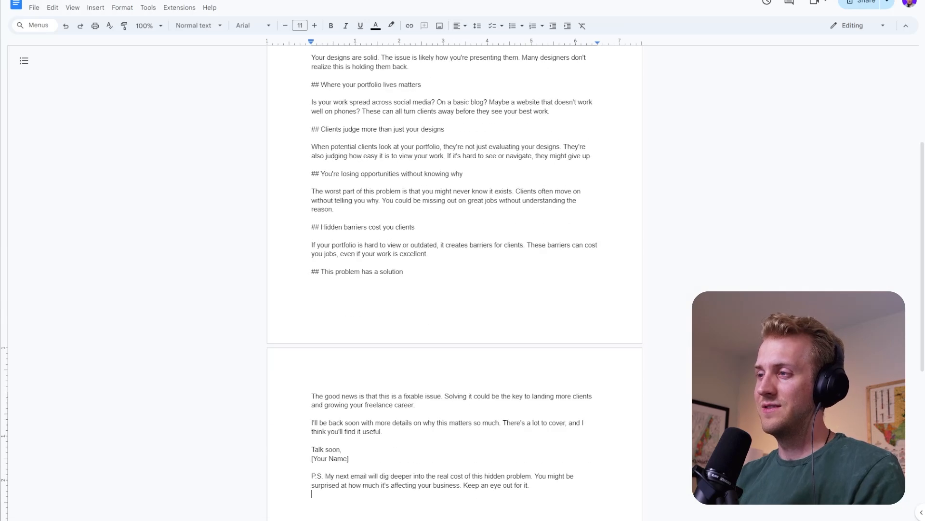
scroll(455, 241, "down", 5)
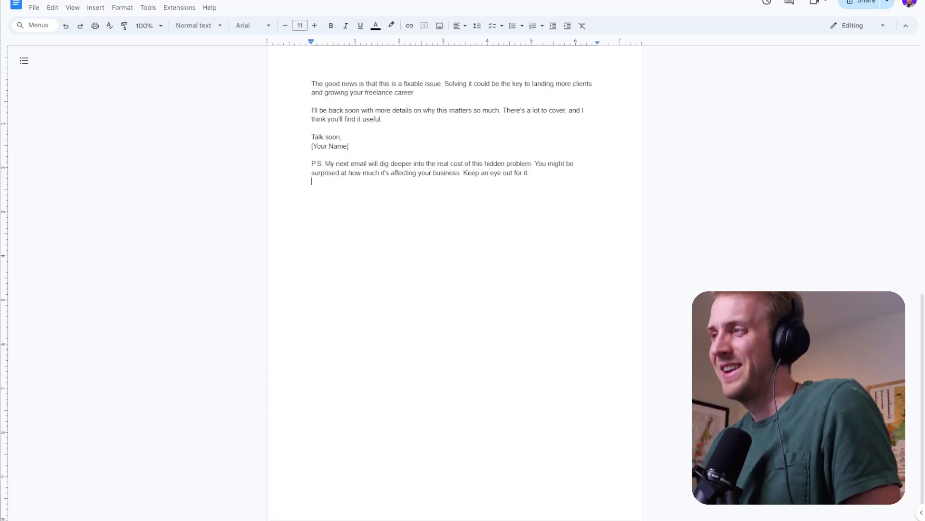
scroll(99, 358, "up", 10)
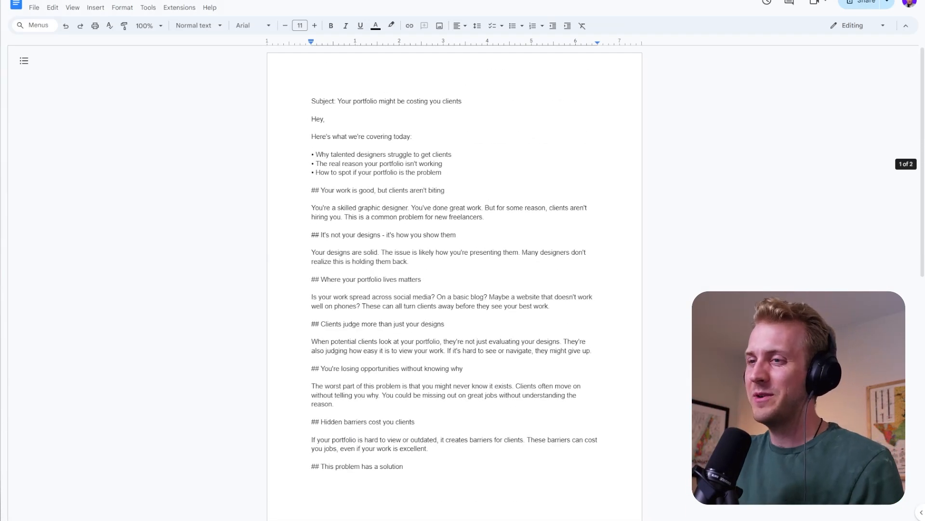
scroll(455, 289, "down", 4)
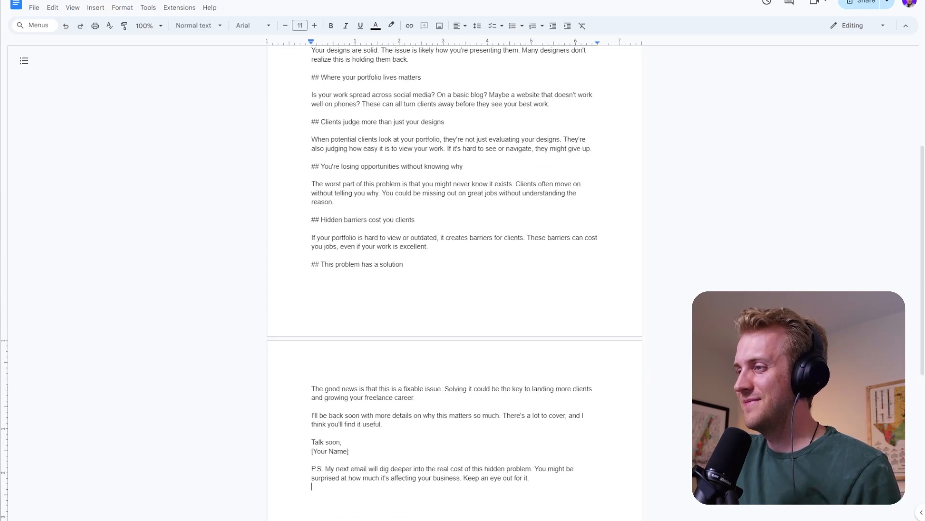
scroll(454, 289, "up", 4)
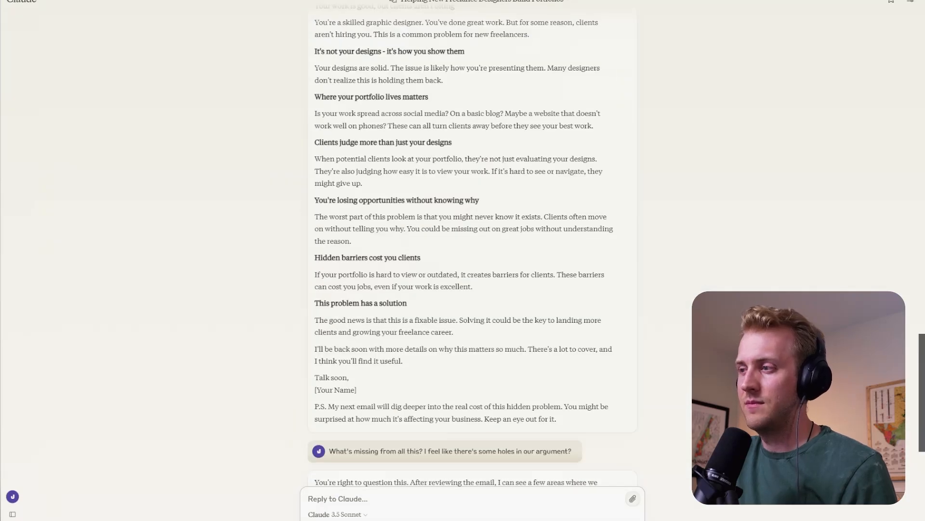
- Return to Claude, send "NEXT", and answer its follow-up with "Go and next time, just write after I say "next""
type("NEXT")
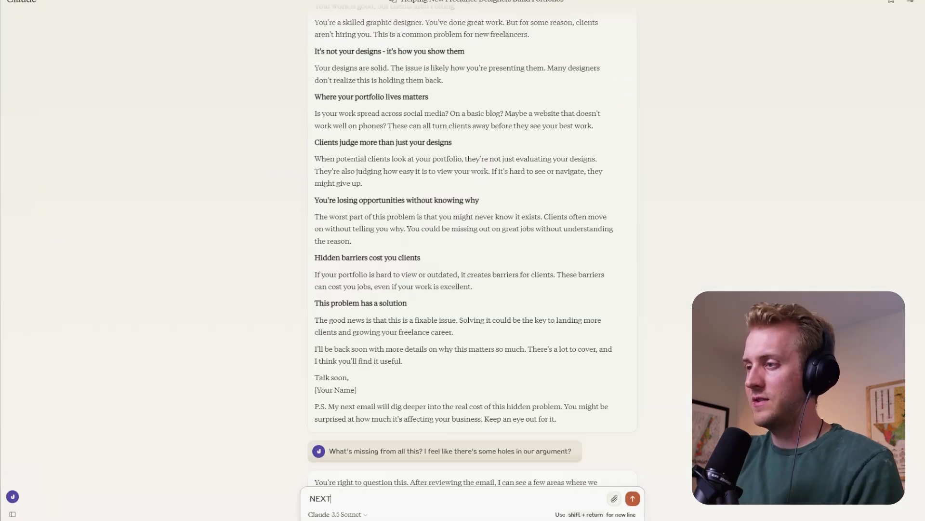
key("Return")
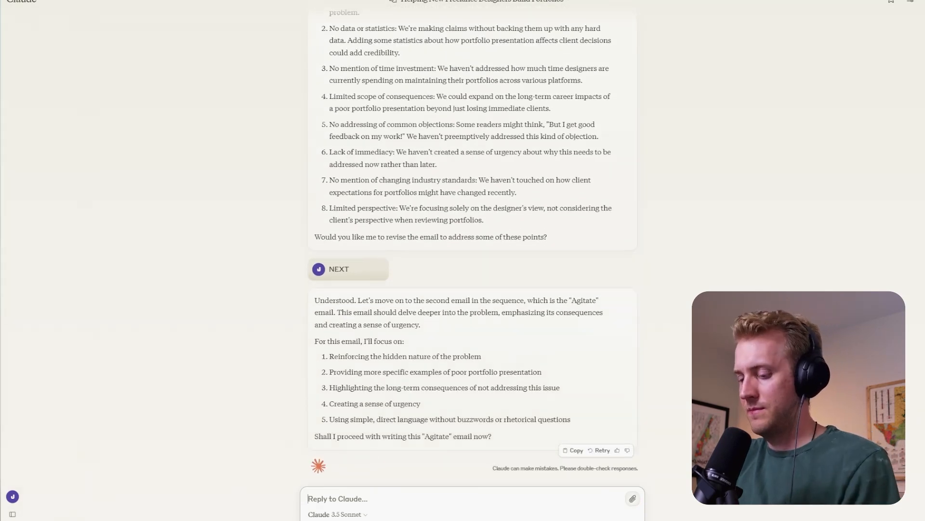
type("Go and next tim")
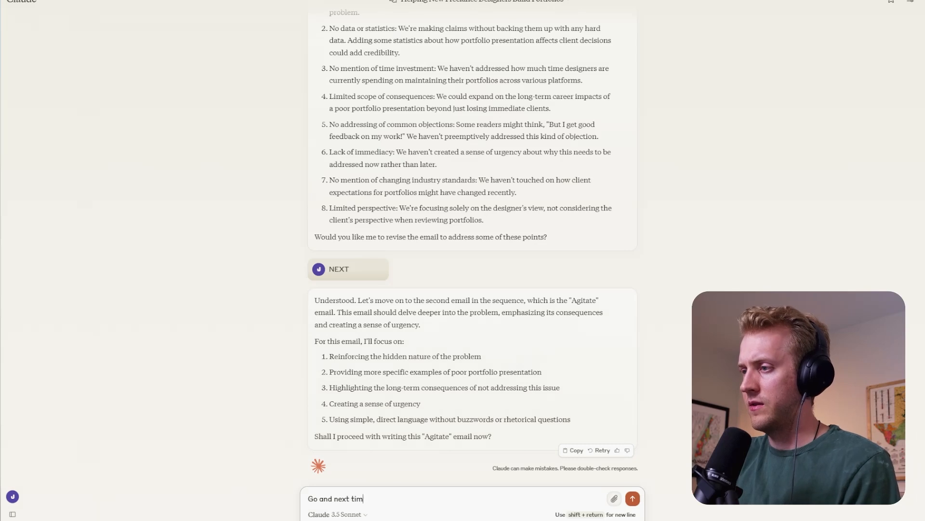
type("e, just wri")
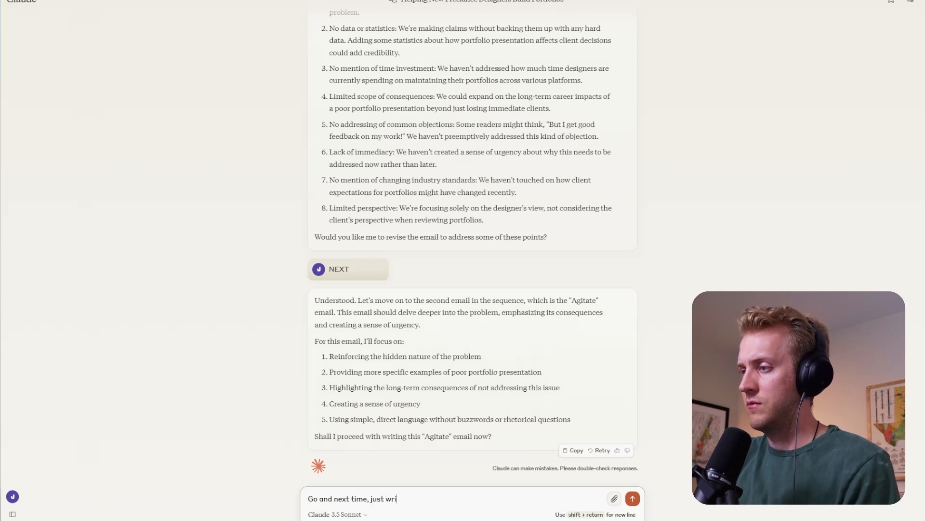
type("te after I say")
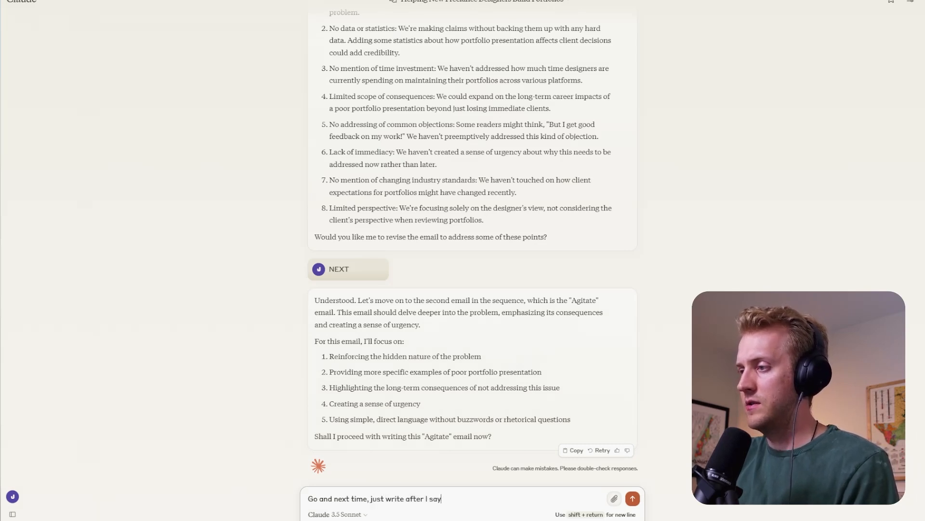
type(" \"next\"")
key("Return")
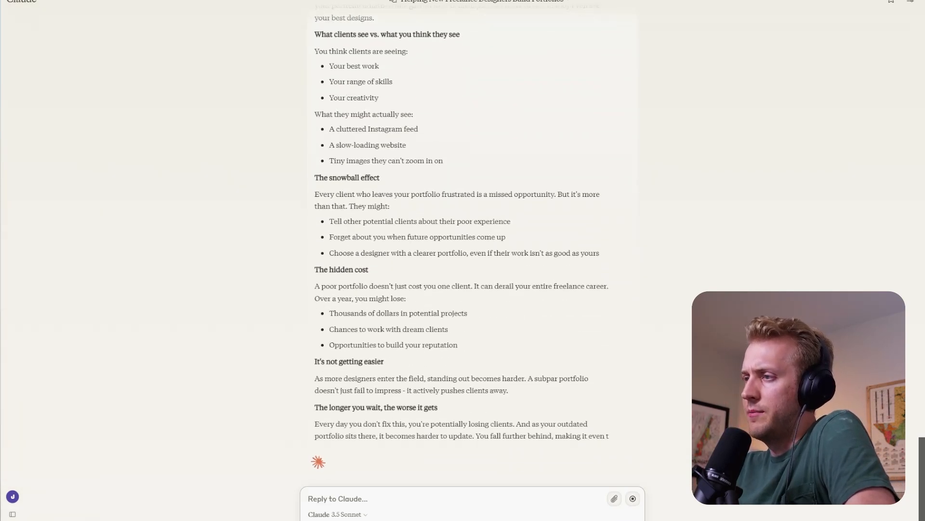
- Read through the new Agitate email, checking its opening, the clients-see comparison and the snowball effect section
scroll(344, 215, "up", 4)
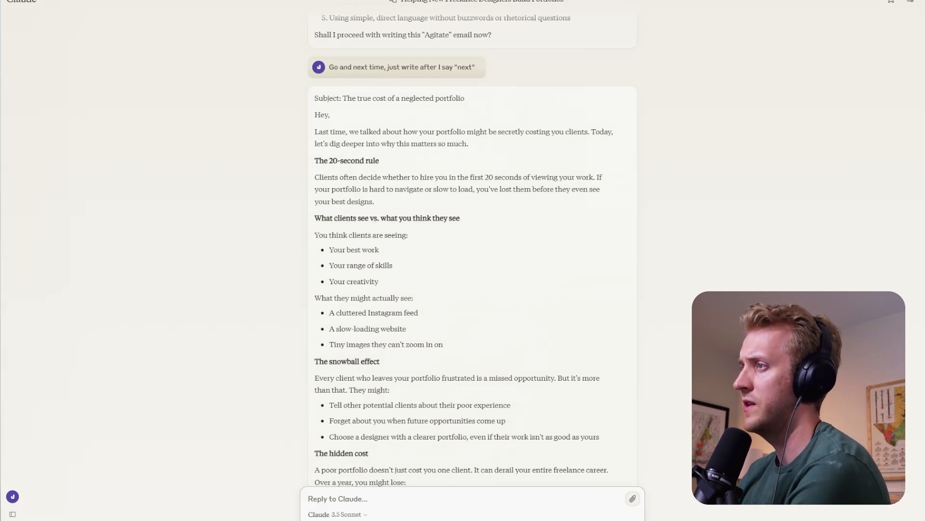
left_click_drag(342, 143, 463, 145)
left_click(483, 147)
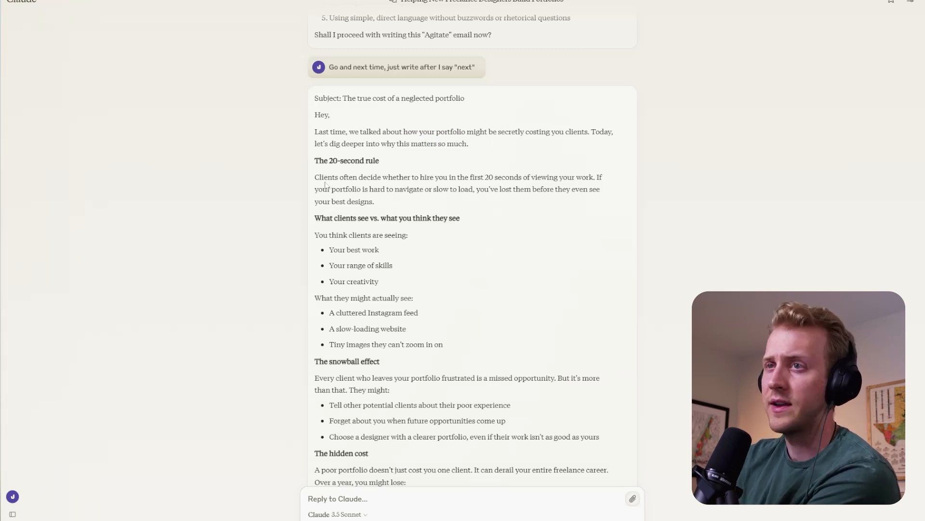
left_click_drag(322, 218, 368, 218)
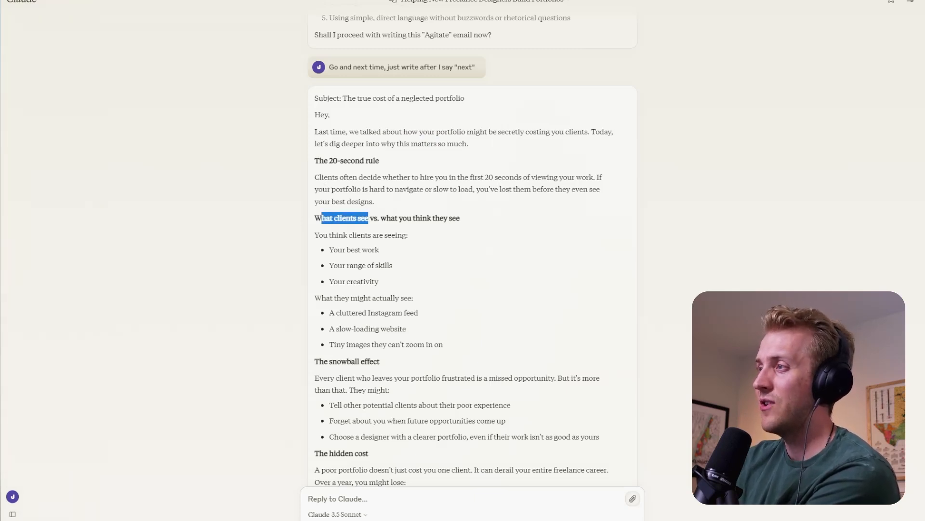
left_click(370, 218)
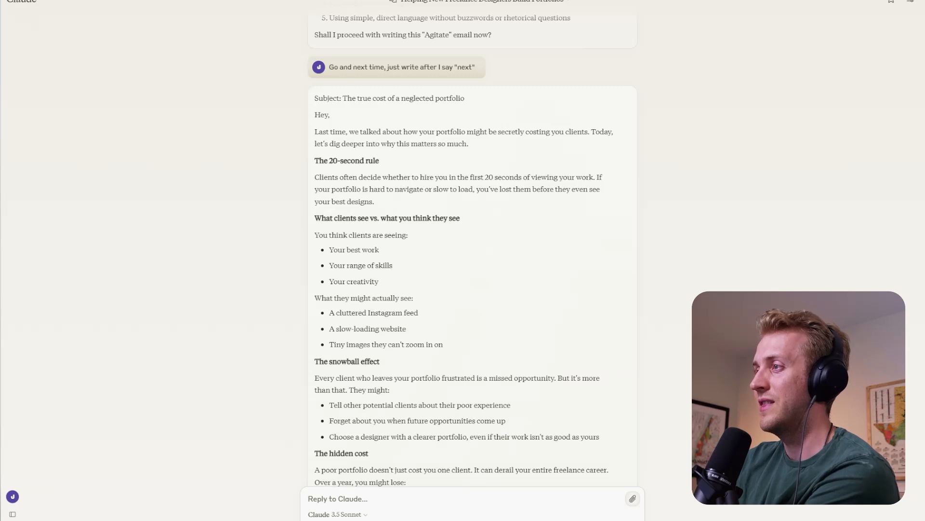
scroll(472, 251, "down", 2)
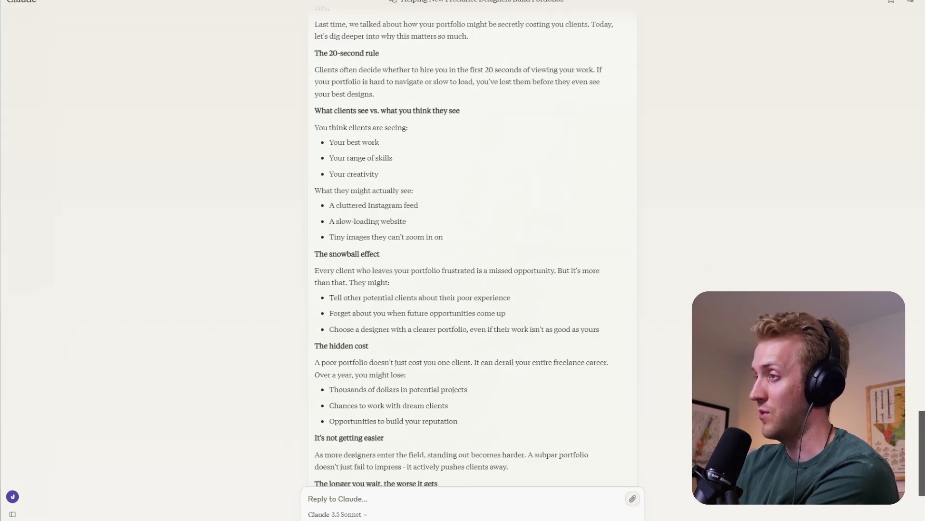
left_click_drag(328, 270, 399, 283)
left_click(413, 284)
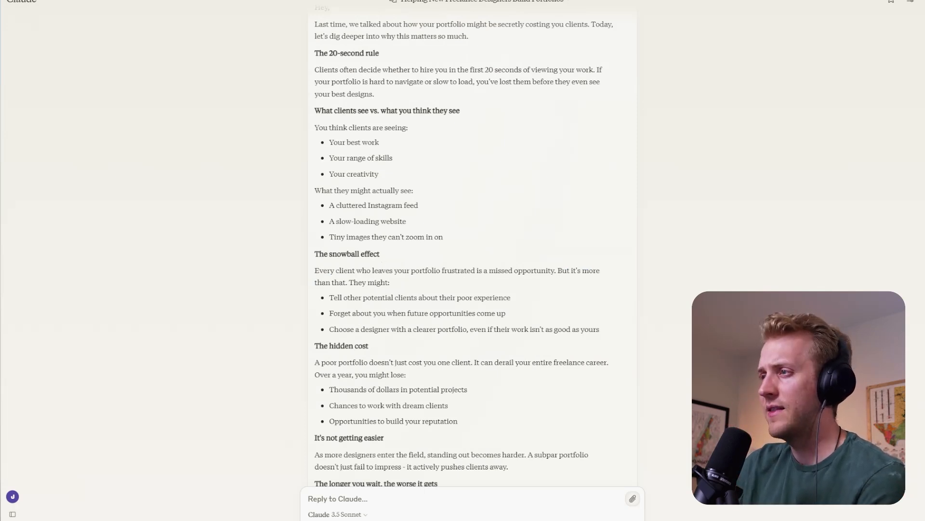
- Copy the complete Agitate email from Claude's latest reply
scroll(390, 283, "down", 4)
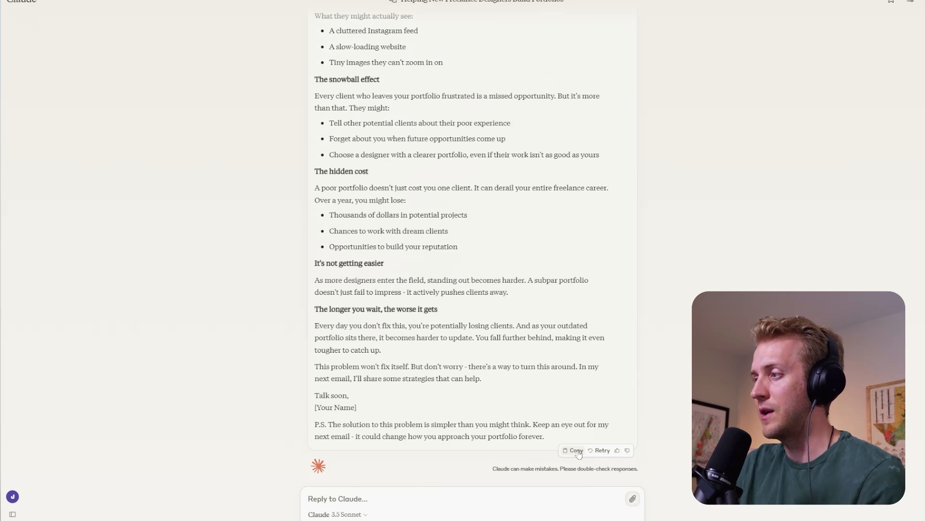
left_click(577, 451)
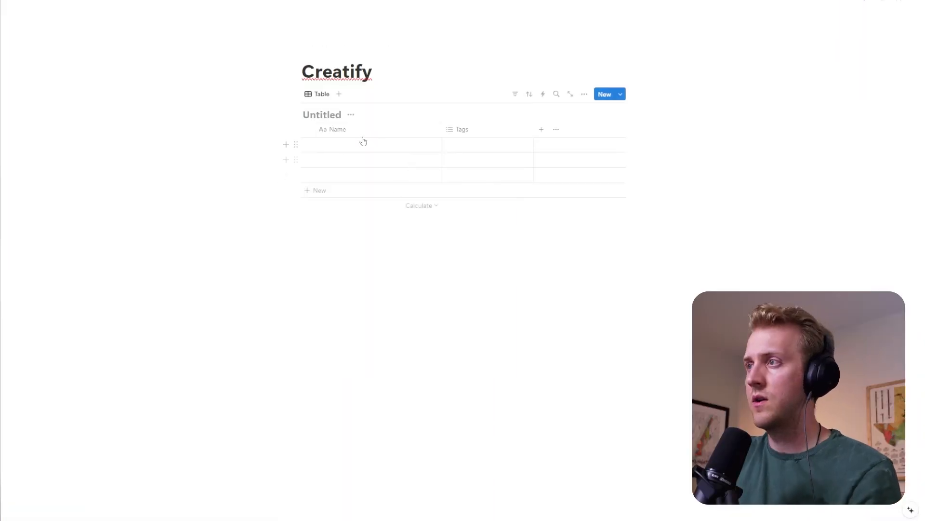
- Below the empty table on the Creatify page, add four text lines: Problem, Agitate, Solution and Offer
left_click(366, 221)
type("Problem")
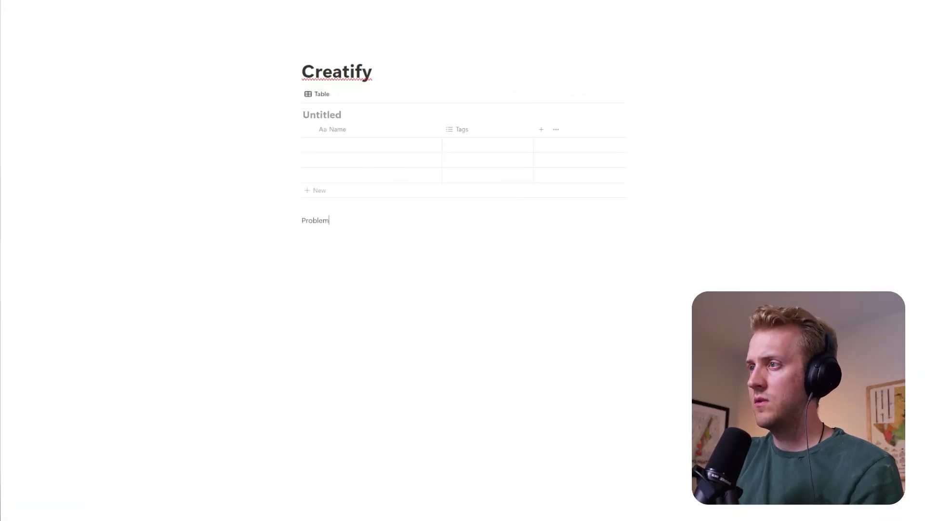
key("Return")
type("Agitate")
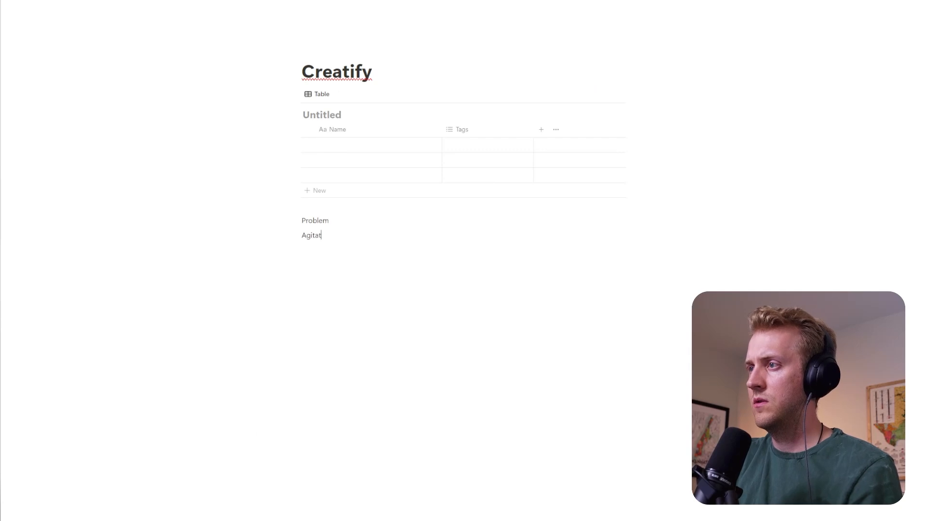
key("Return")
type("Solution")
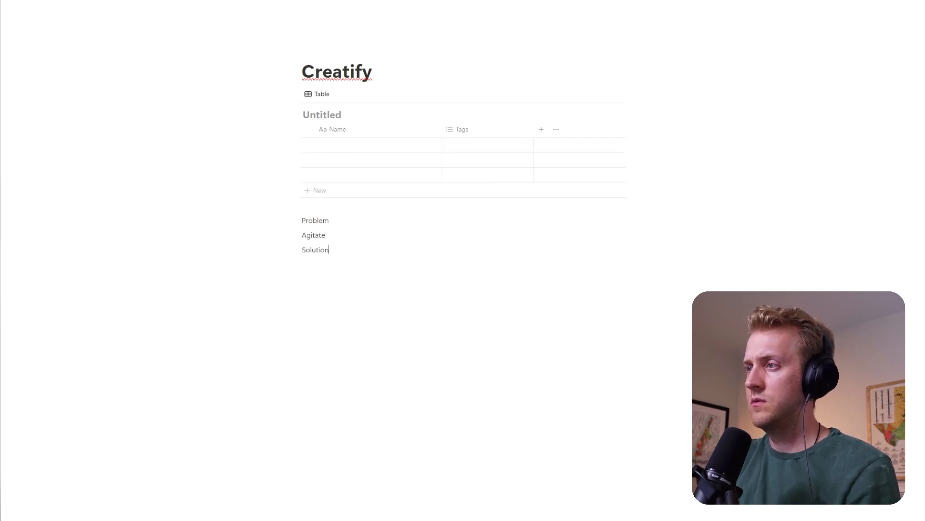
key("Return")
type("Offer")
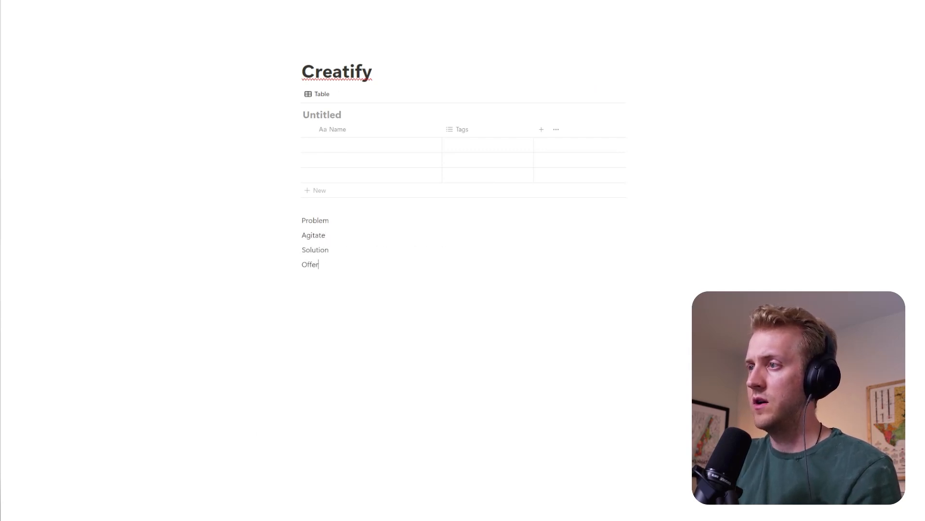
- Move the Problem, Agitate, Solution and Offer lines into the table as rows, and delete the empty rows beneath them
left_click_drag(279, 220, 327, 266)
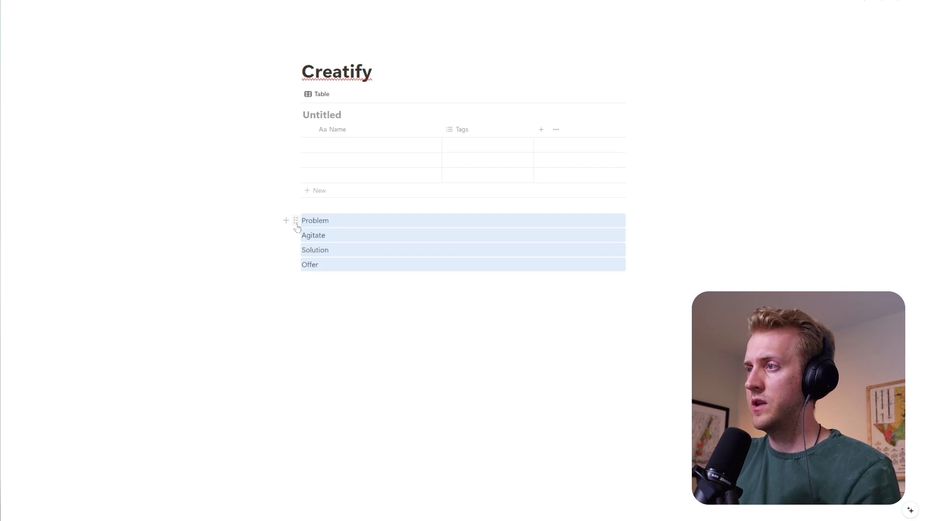
left_click_drag(296, 220, 305, 151)
key("ctrl+z")
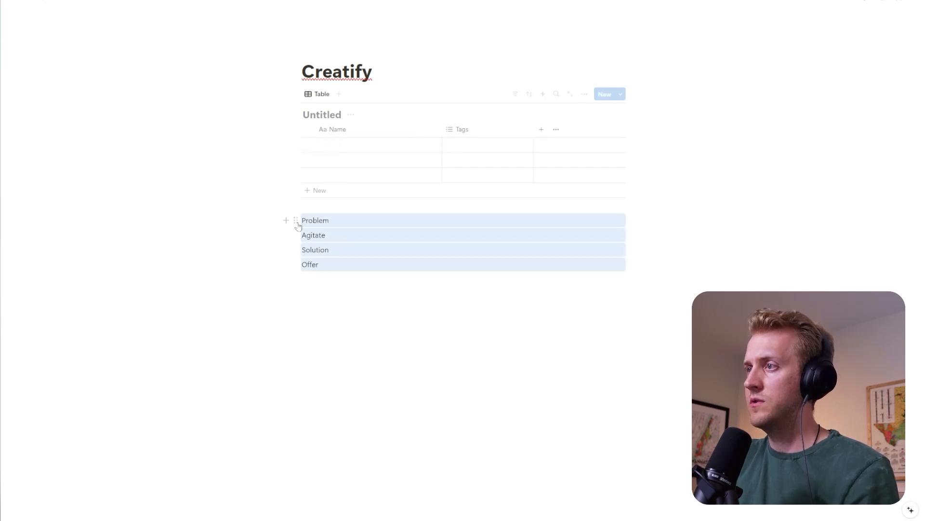
left_click_drag(296, 222, 320, 142)
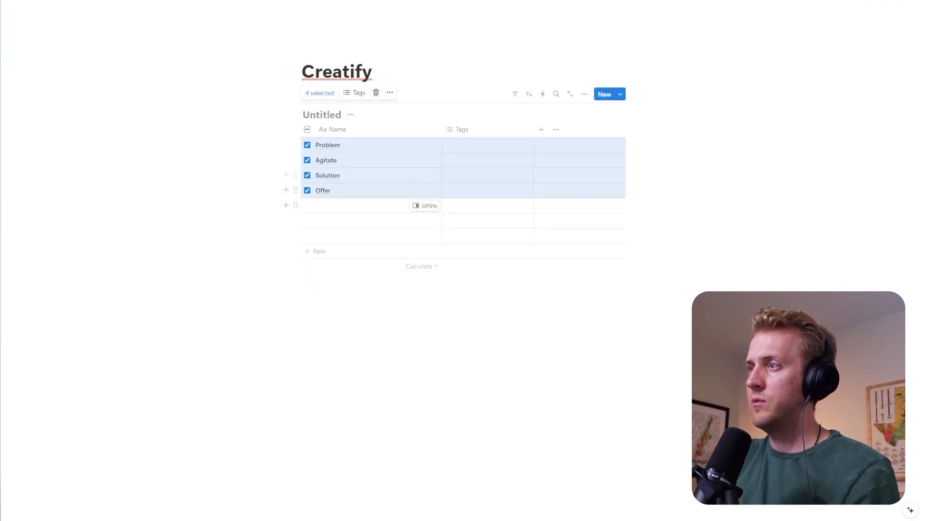
left_click_drag(250, 215, 325, 232)
key("Delete")
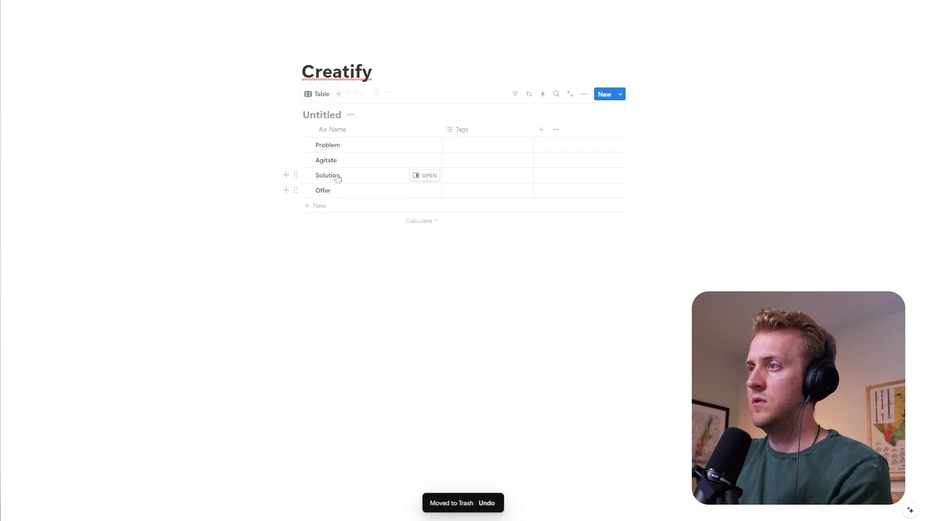
- Paste the Agitate email into the Agitate row's page and the Problem email into the Problem row's page
left_click(424, 160)
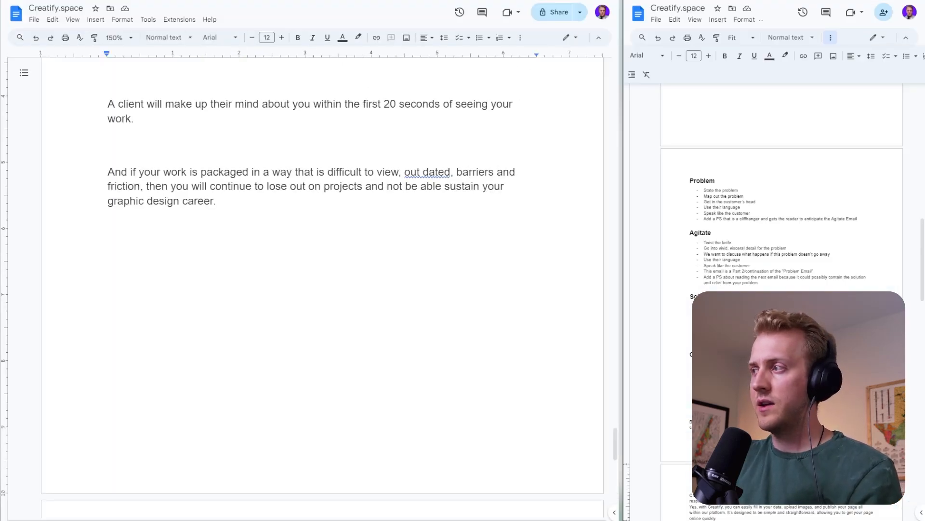
scroll(691, 170, "down", 20)
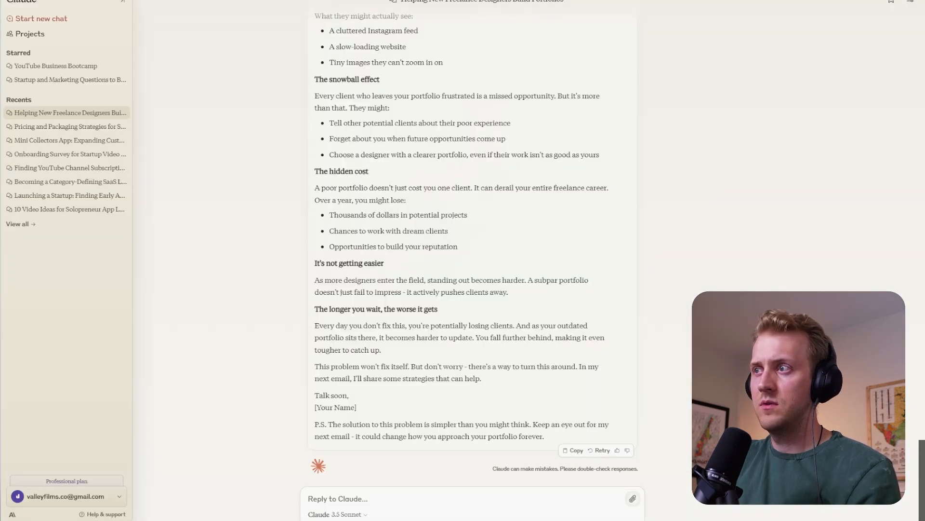
scroll(493, 356, "up", 15)
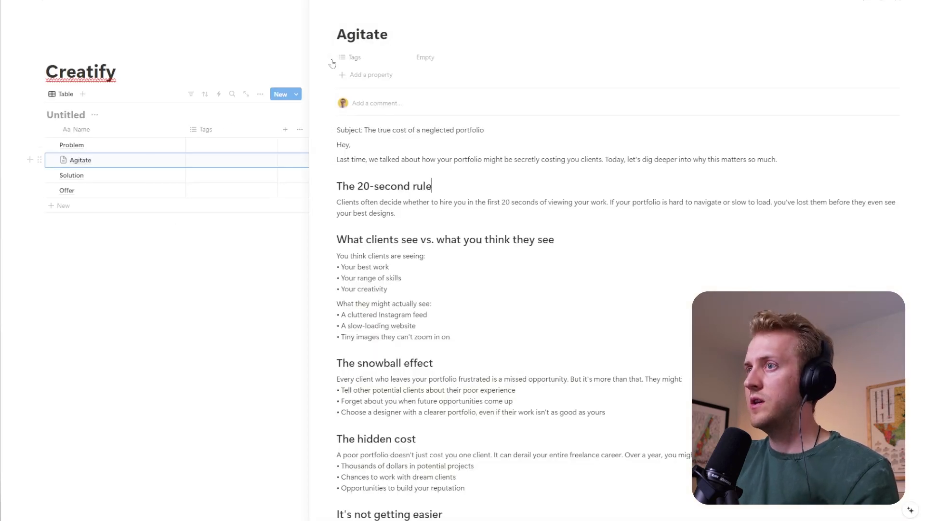
left_click(370, 2)
left_click(361, 2)
left_click(361, 1)
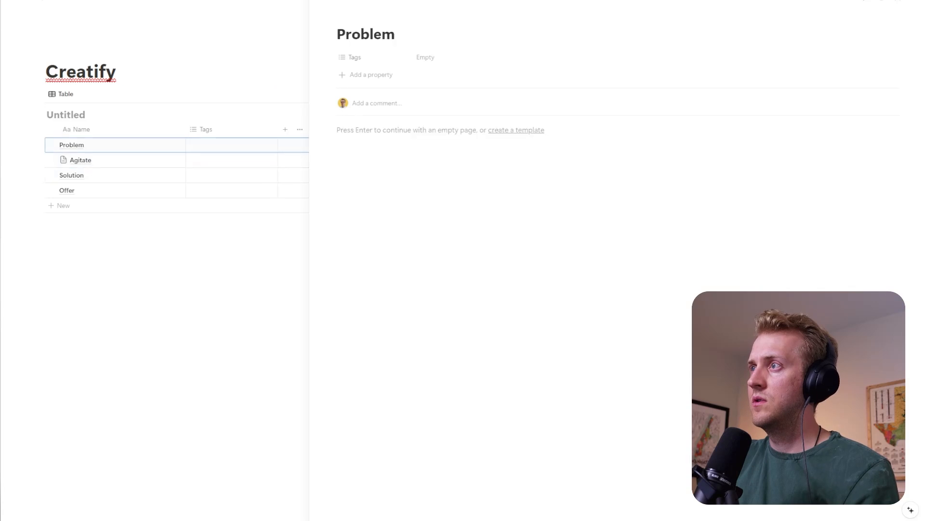
key("Return")
key("ctrl+v")
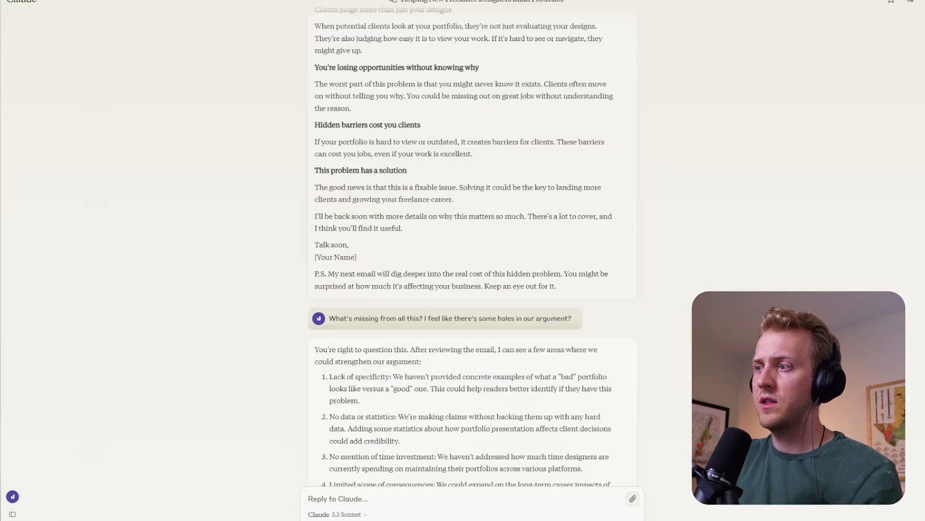
- Return to Claude, send "NEXT" to get the Solution email, and look over the reply
type("NEXT")
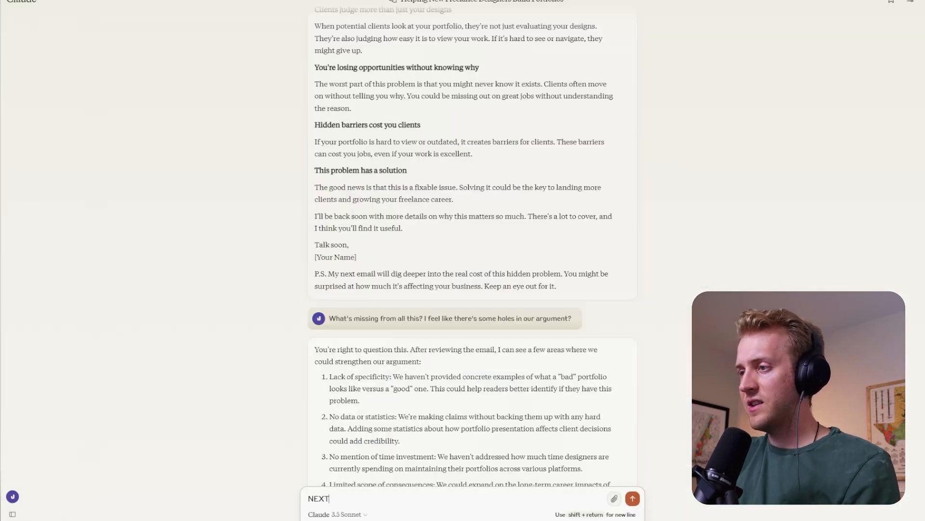
key("Return")
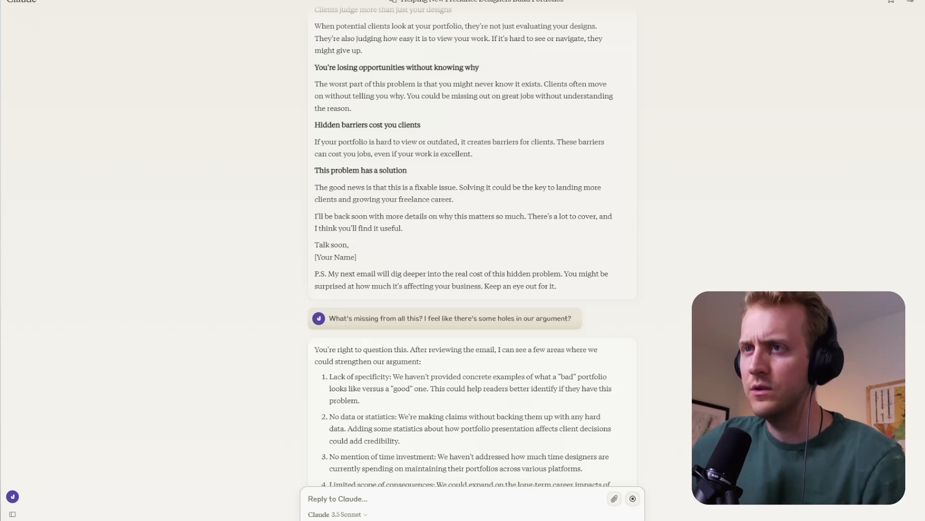
scroll(467, 394, "down", 10)
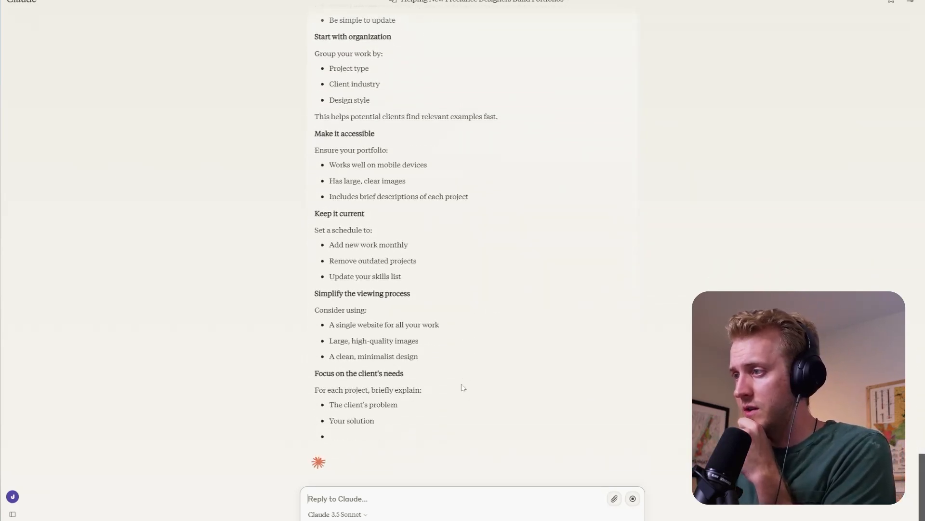
scroll(474, 204, "up", 5)
scroll(405, 166, "down", 10)
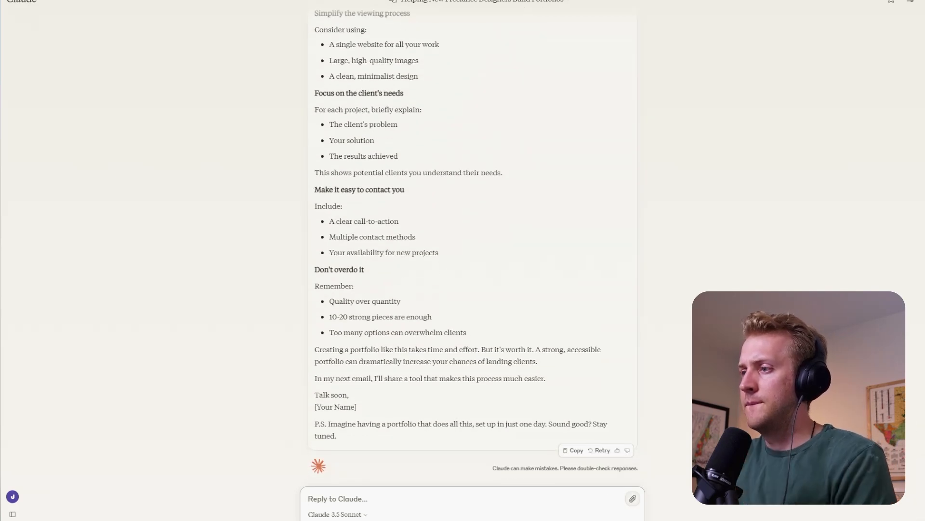
- Reject the list-style Solution email by replying "This is not an email this is bullet points. WRite an email/"
type("This is not")
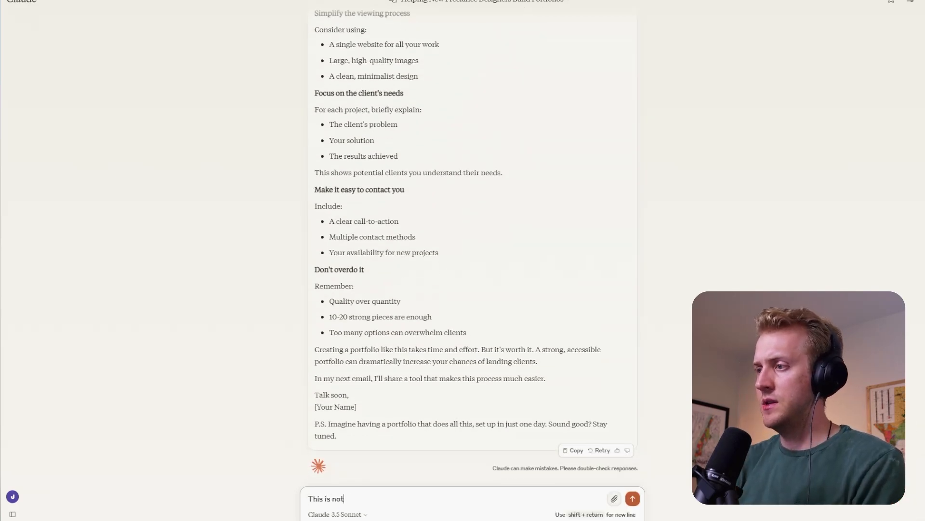
type(" an email this")
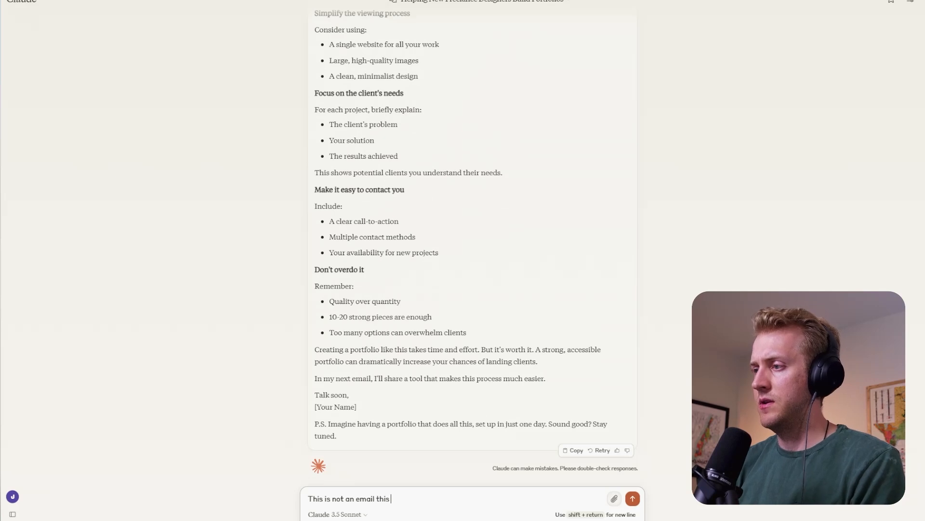
type(" is bullet points. WR")
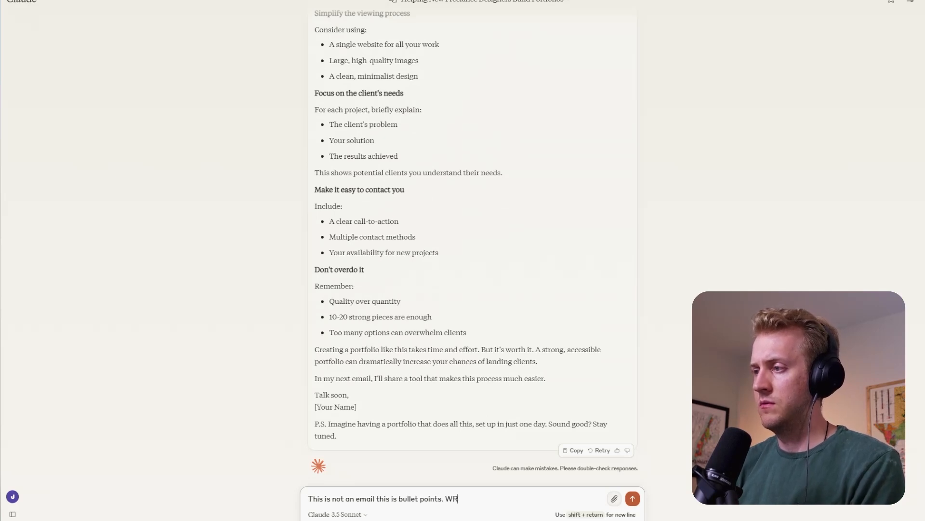
type("ite an email")
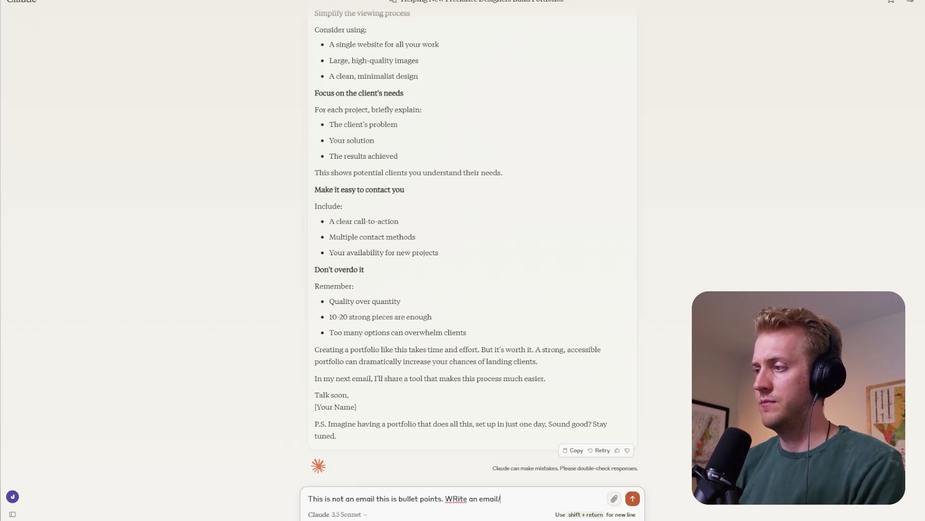
type("/")
key("Return")
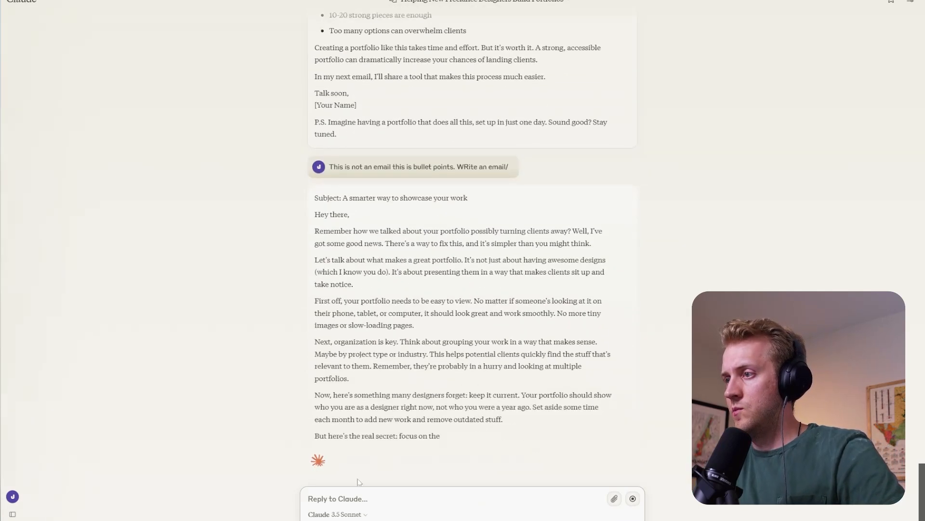
- Ask Claude to restore some structure by sending "I still need H2 and bullets. Just not 100%"
type("I still ne")
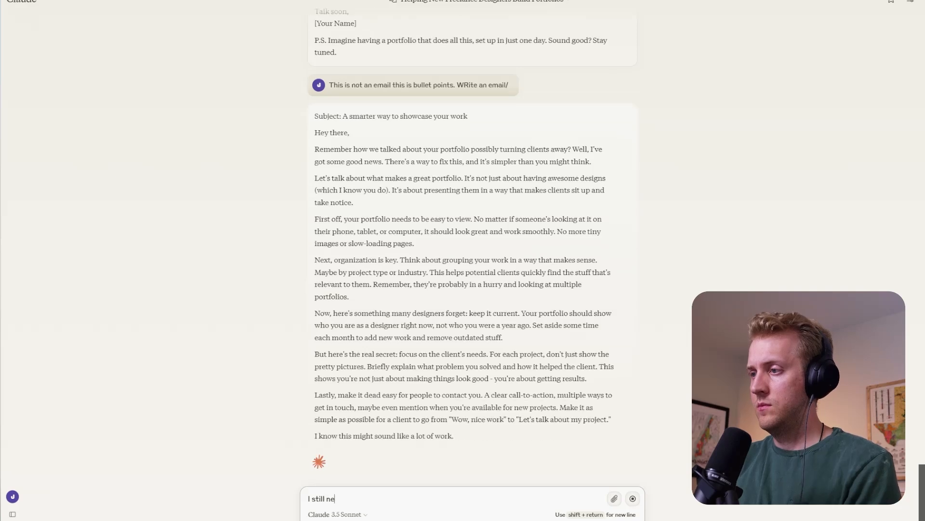
type("ed H2 o")
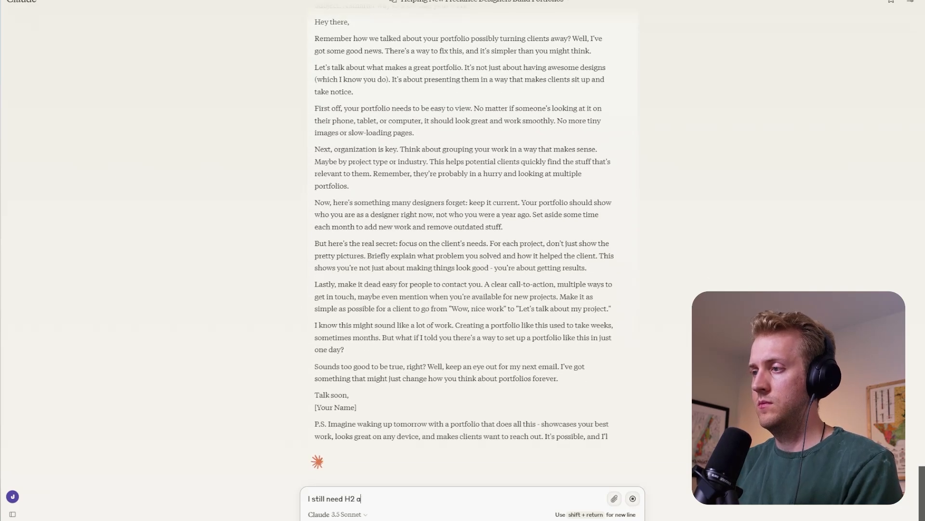
type("nd bullets. Ju")
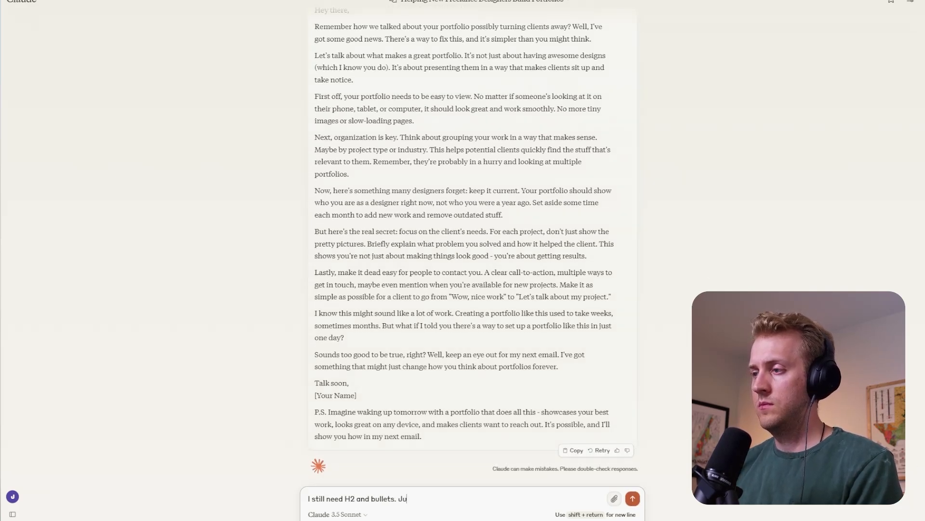
type("st not 100^%")
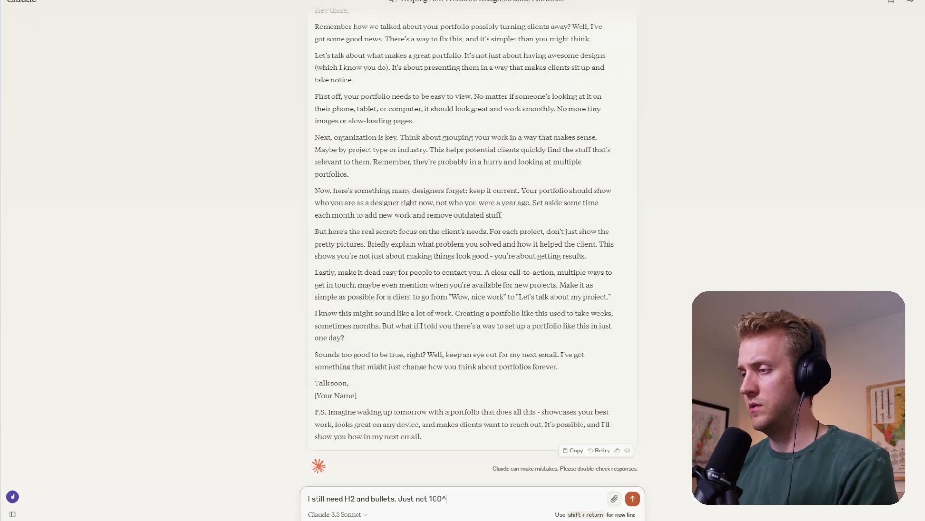
key("BackSpace")
type("%")
key("Return")
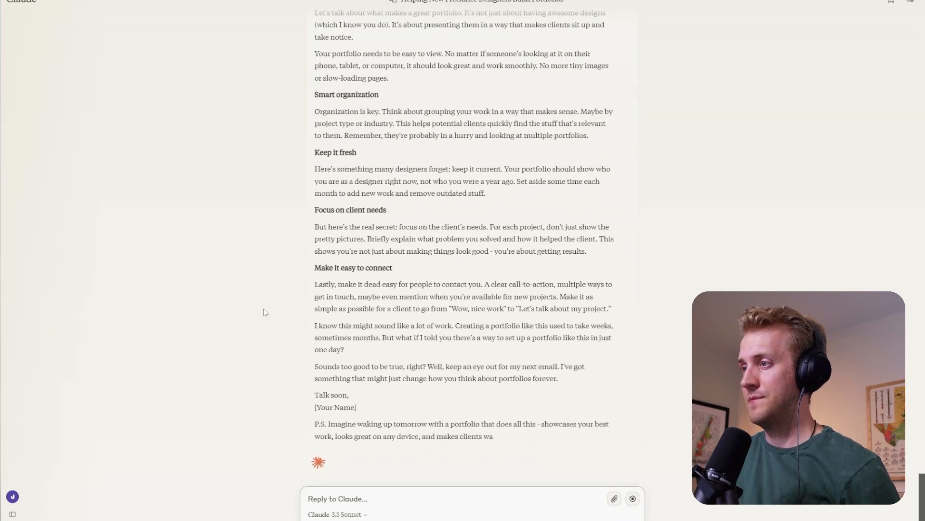
- Read through the revised Solution email, checking its opening, the list of what it covers, and the headed sections
scroll(265, 312, "up", 2)
scroll(378, 297, "up", 2)
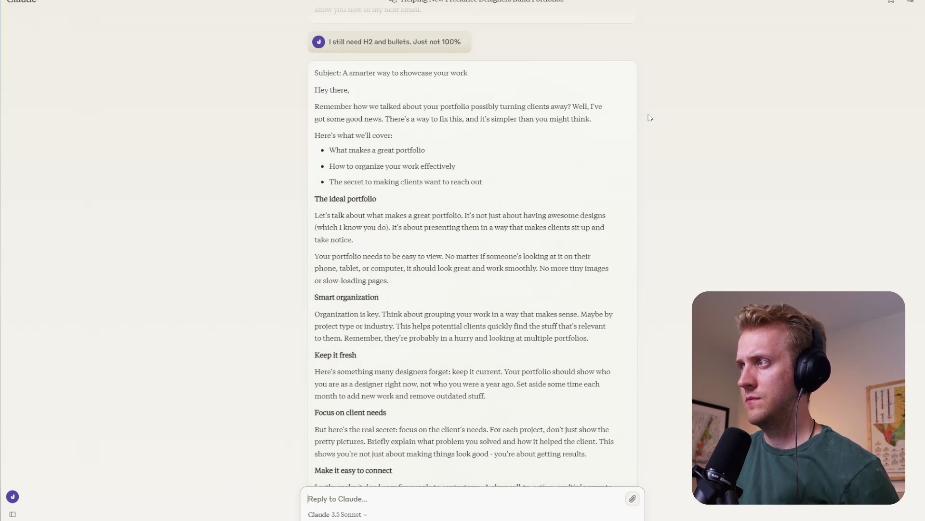
left_click_drag(385, 119, 526, 119)
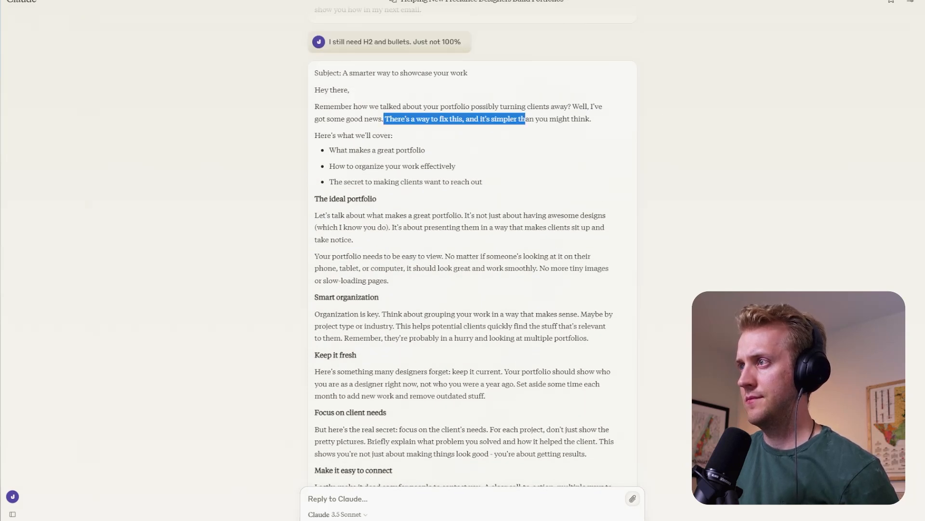
left_click(525, 120)
left_click_drag(351, 135, 366, 165)
left_click(366, 166)
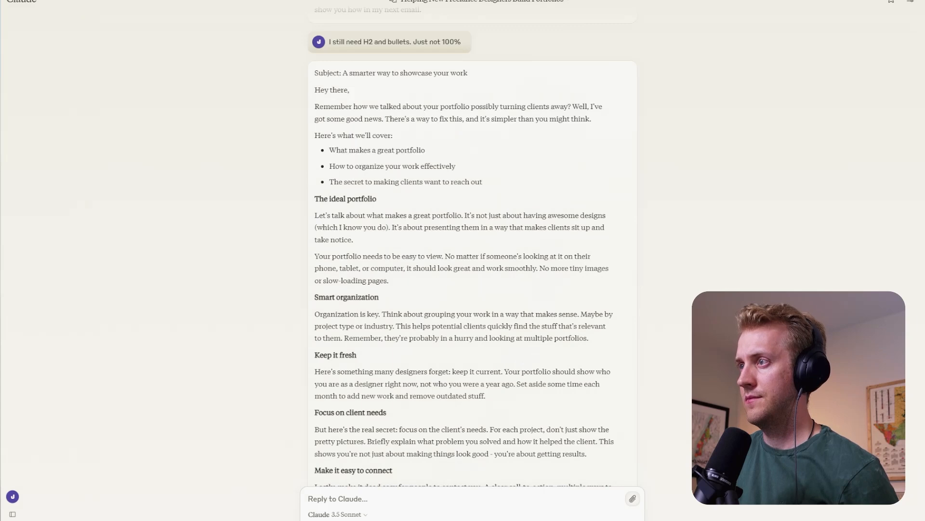
scroll(472, 241, "down", 2)
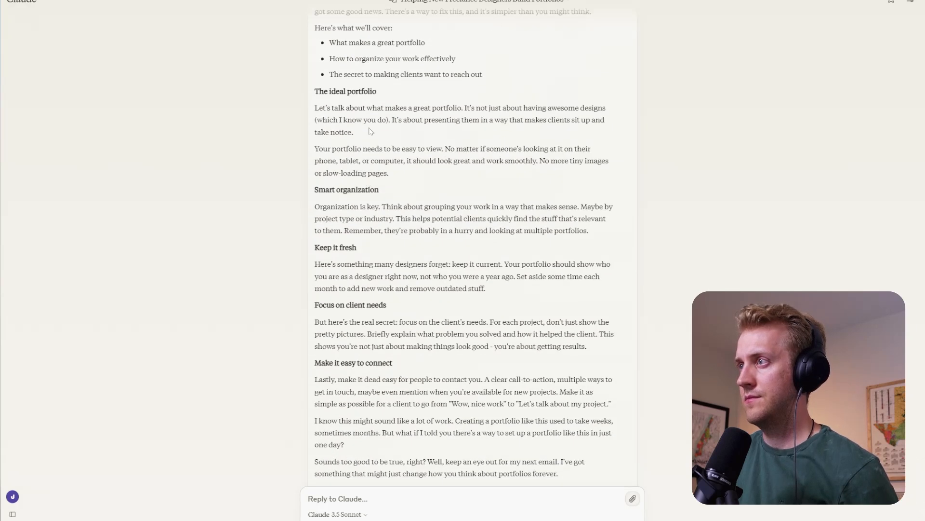
scroll(371, 131, "down", 2)
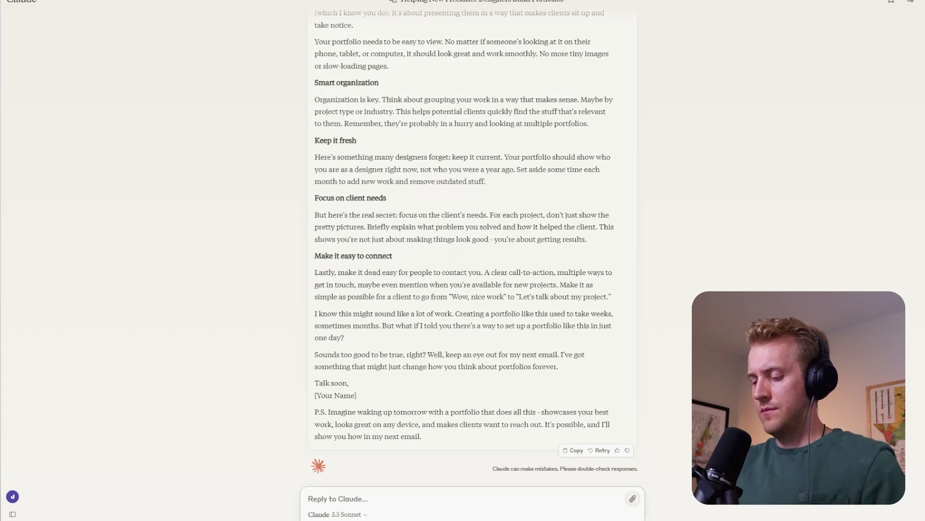
- Draft a reply to Claude: "This solution email needs to be a relief to the reader. You need to review all the problems that we discussed."
type("T")
key("BackSpace")
type("This s")
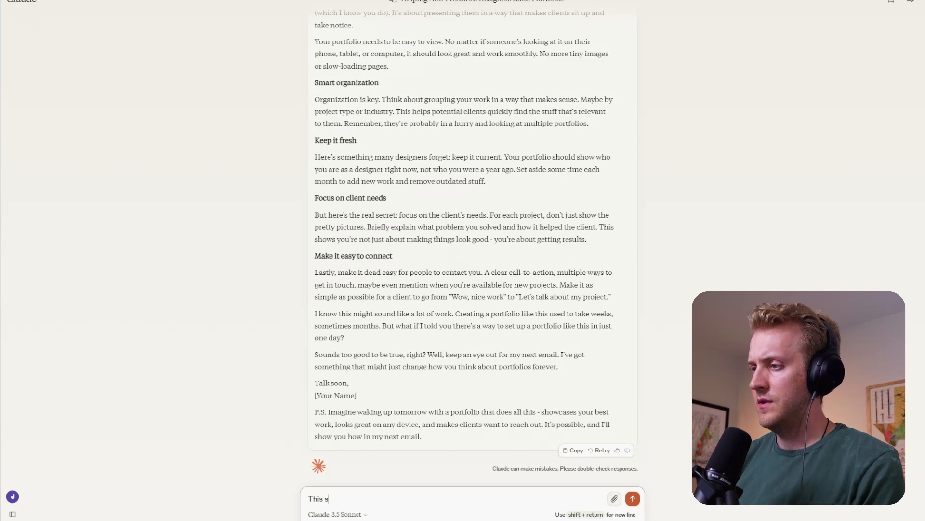
type("aiution em")
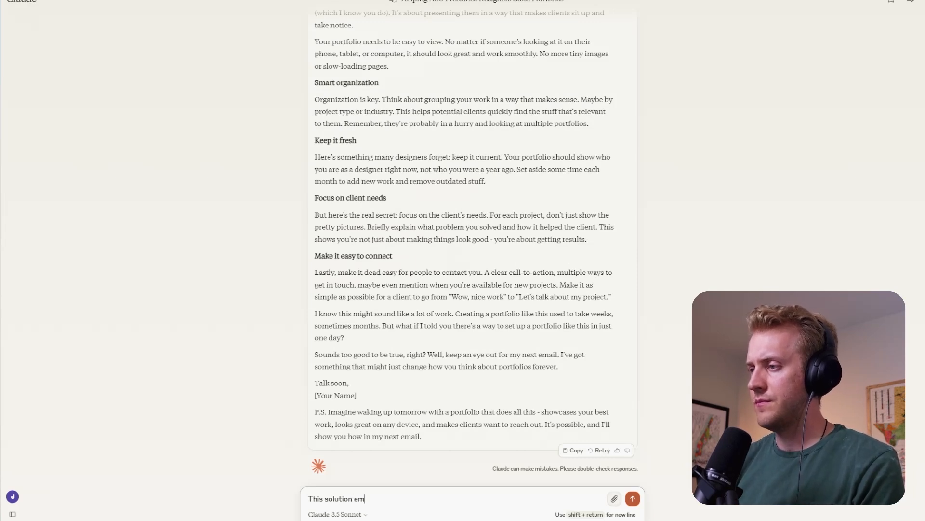
type("ail needs to be")
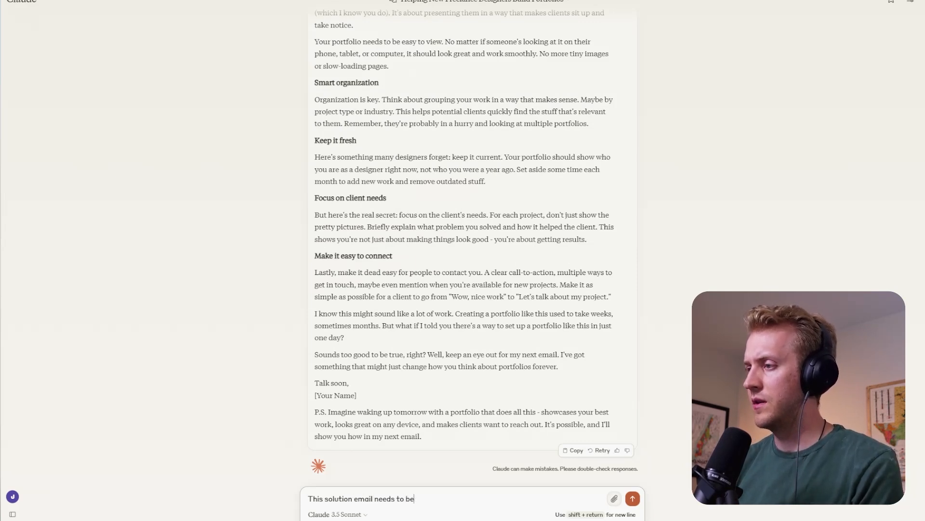
type(" a relief to the ")
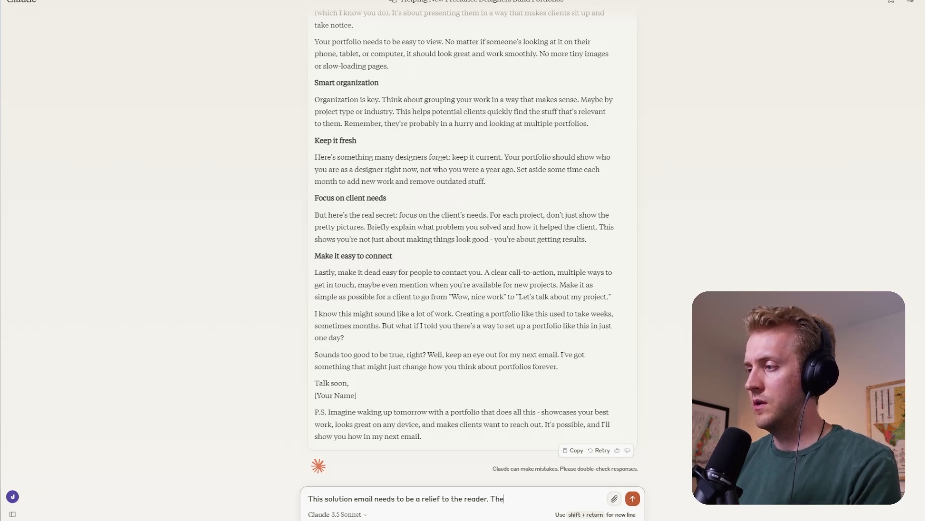
type("reader. You need to revie")
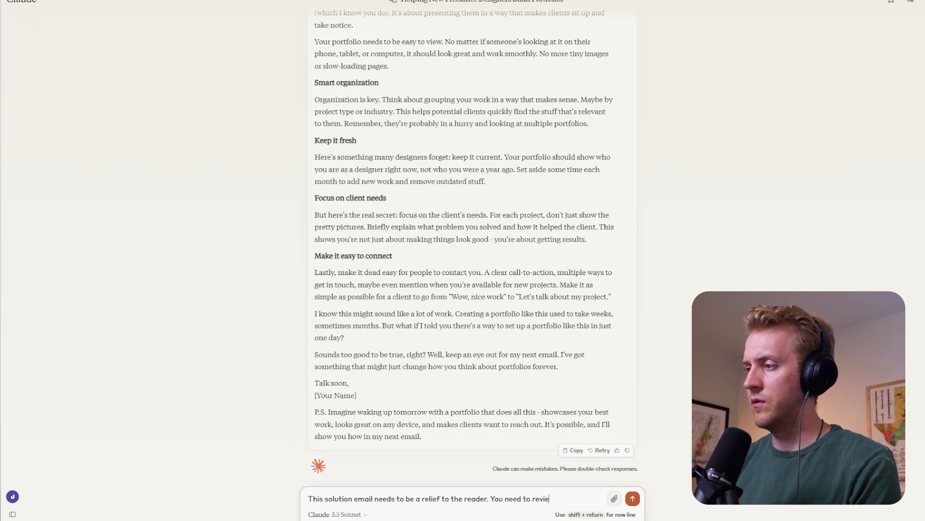
type("w all the problmes")
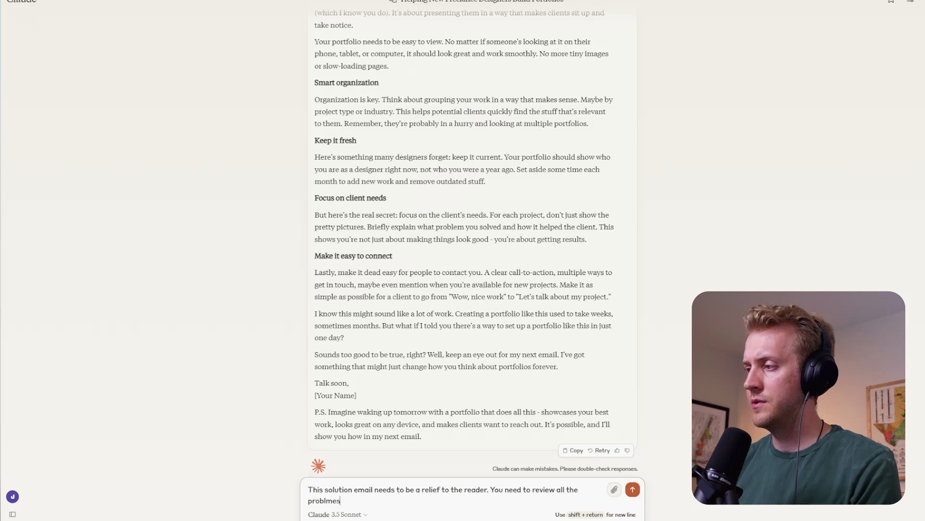
type(" th")
key("BackSpace")
key("BackSpace")
key("BackSpace")
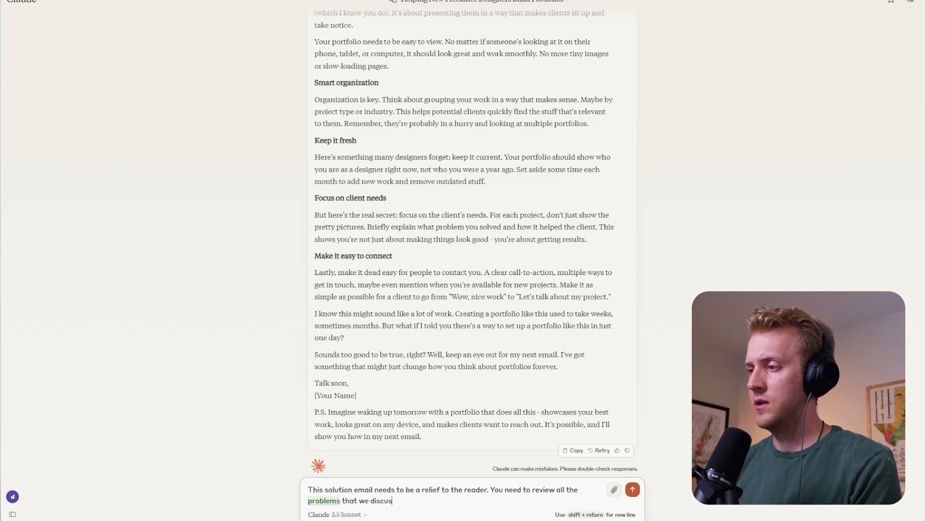
- Continue the drafted reply with the instruction "And then offer some possible solutions."
type("nd then")
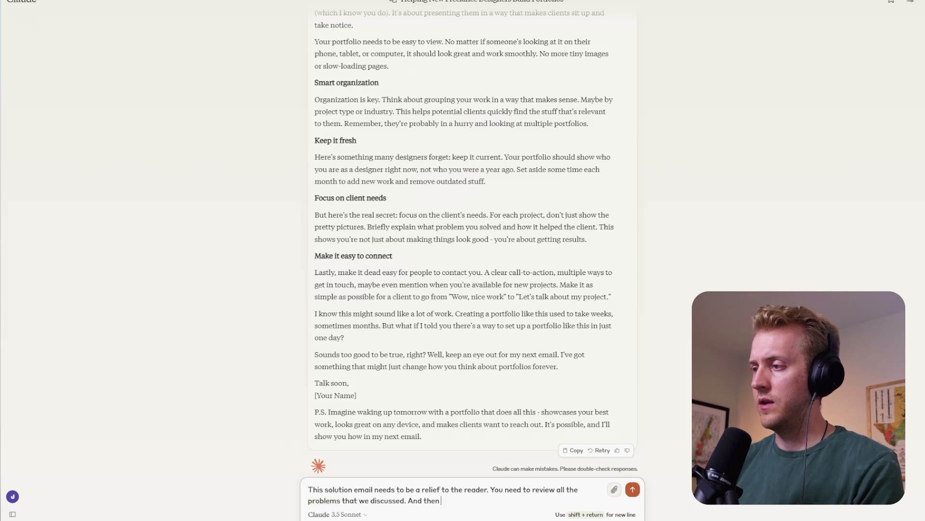
type(" off")
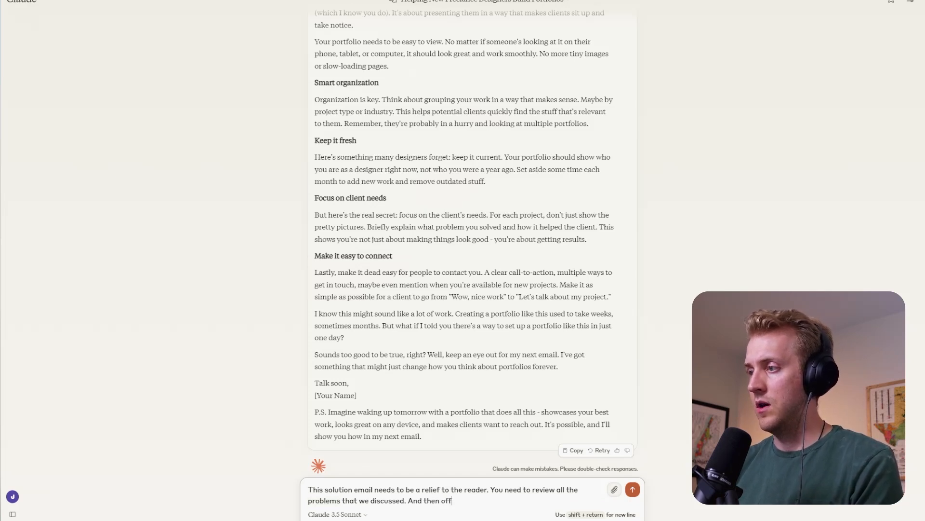
type("er som e")
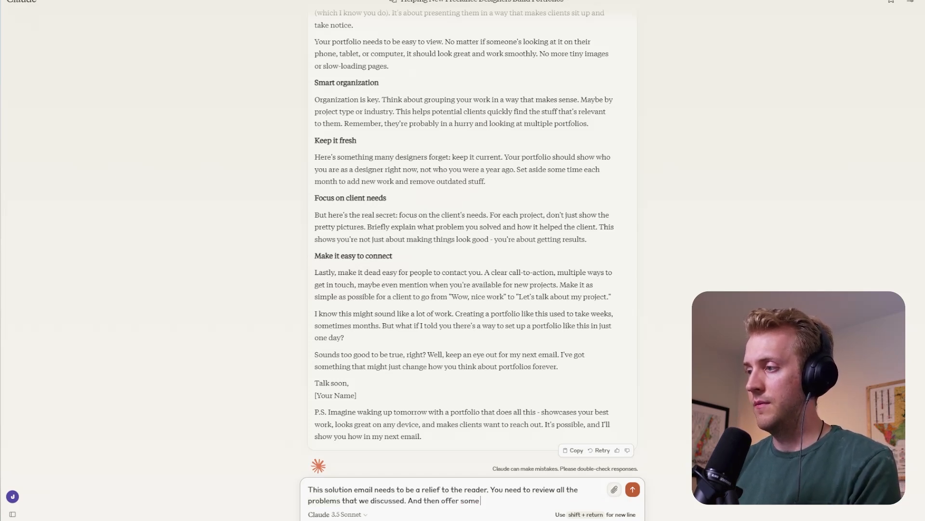
type("possible so")
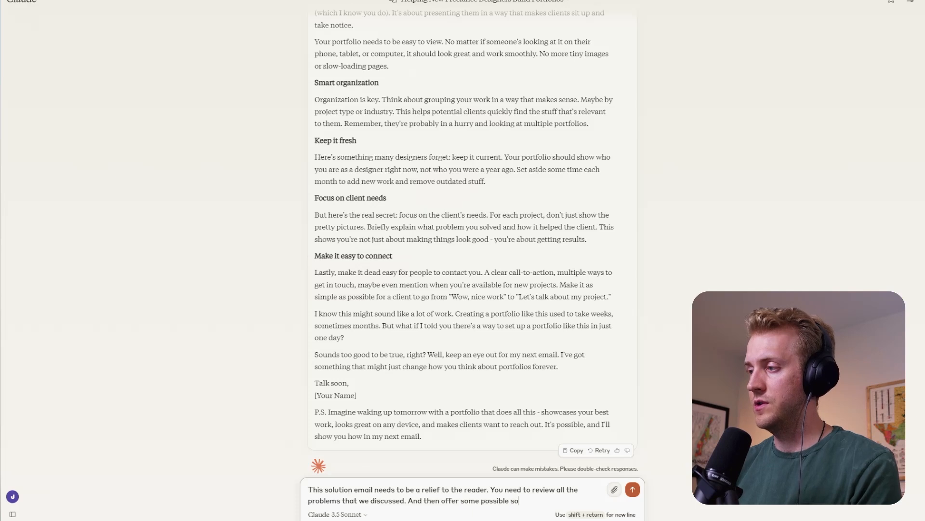
type("lutions. But")
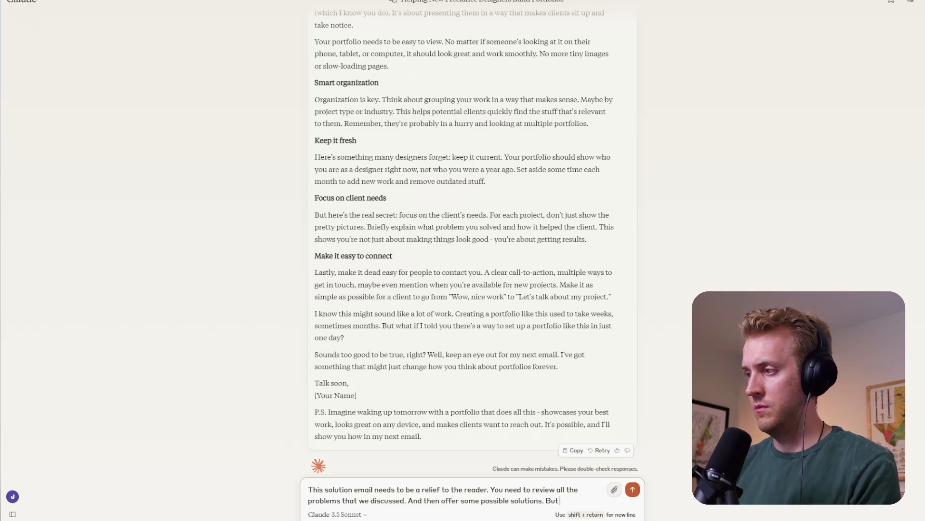
type(" then at t")
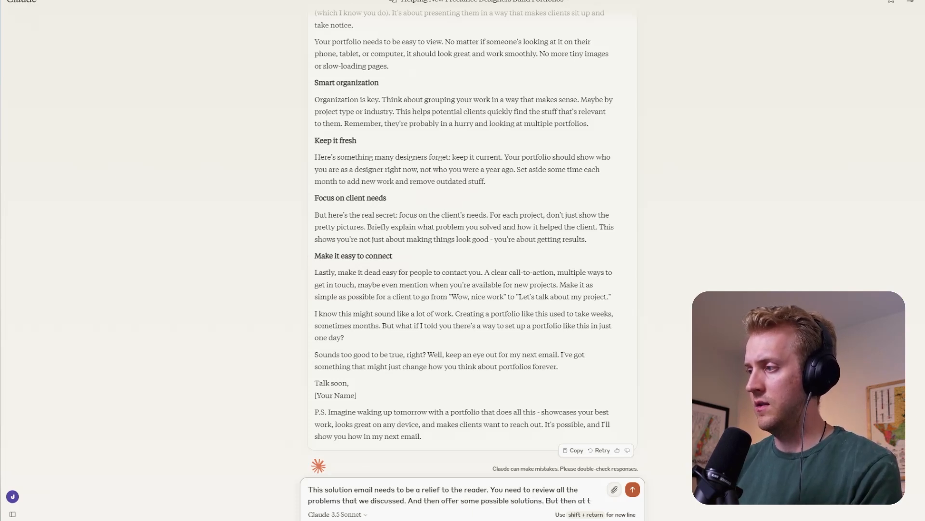
type("he very end, hint that we")
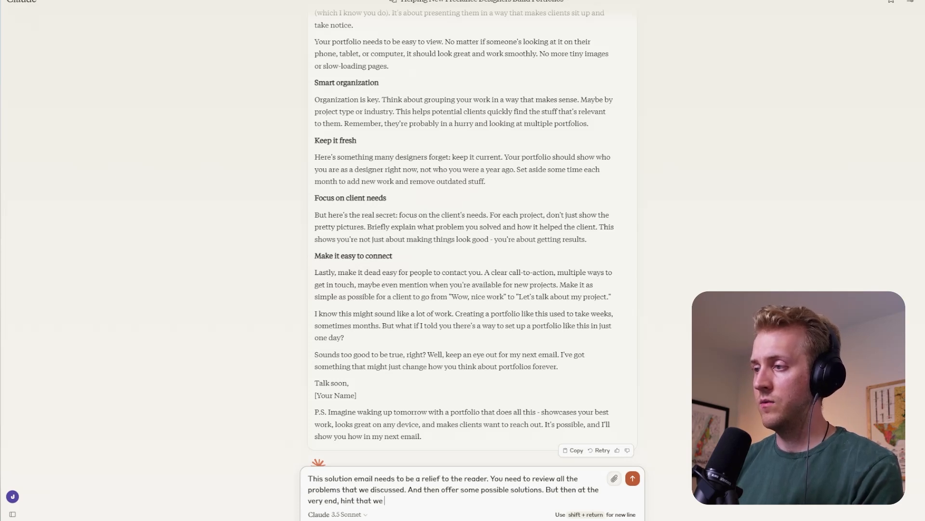
type("have ")
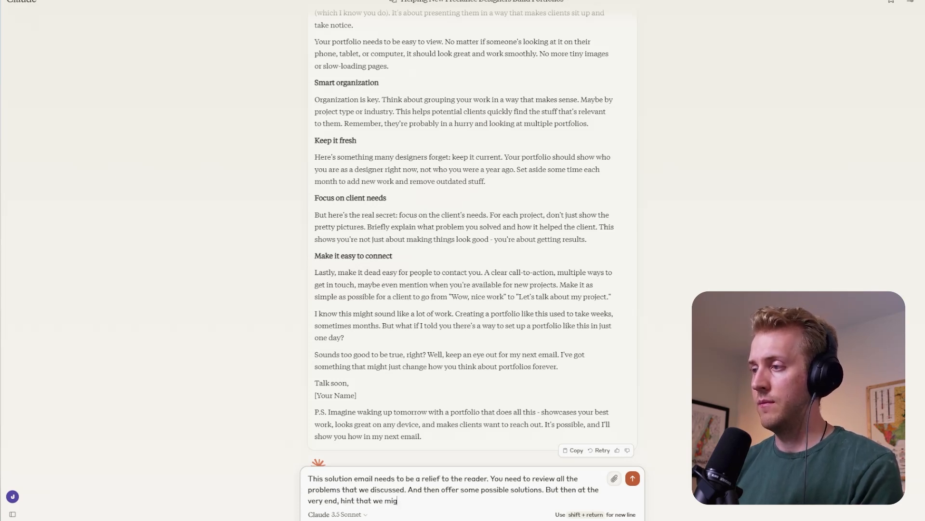
type("e found an")
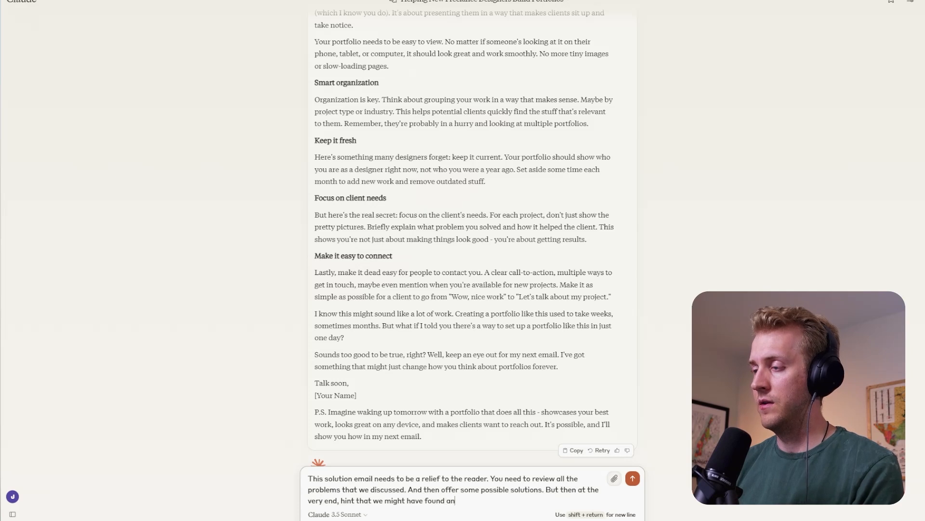
type(" enven better solution.")
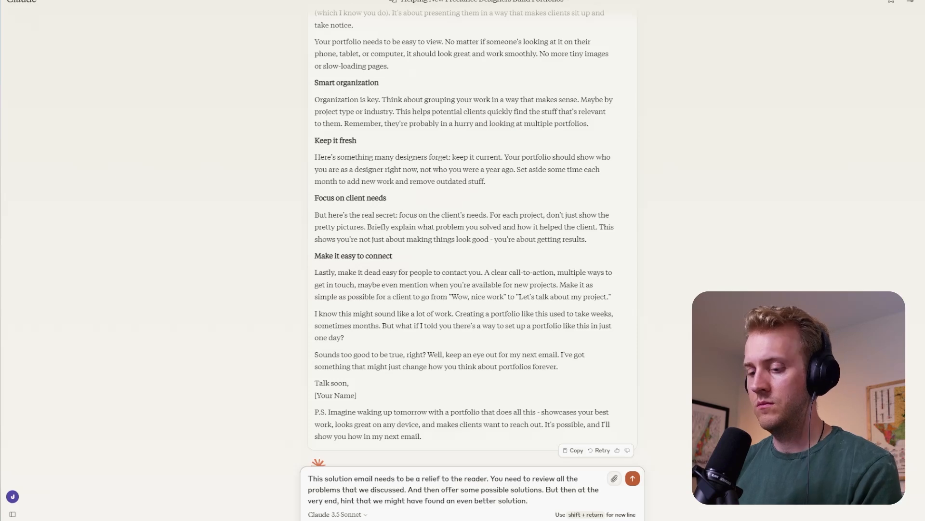
- Finish with "But then at the very end, hint that we might have found an even better solution." and "400 words", and send it
type("400 words")
key("Return")
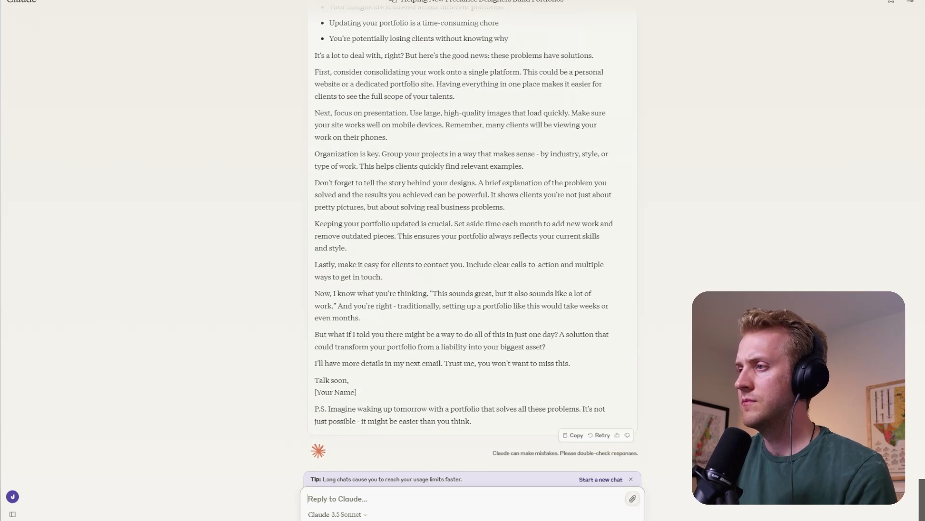
- Look over the rewritten Solution email and ask for subheadings by sending "Almost. Now add some h2's"
scroll(382, 284, "up", 2)
scroll(366, 282, "down", 2)
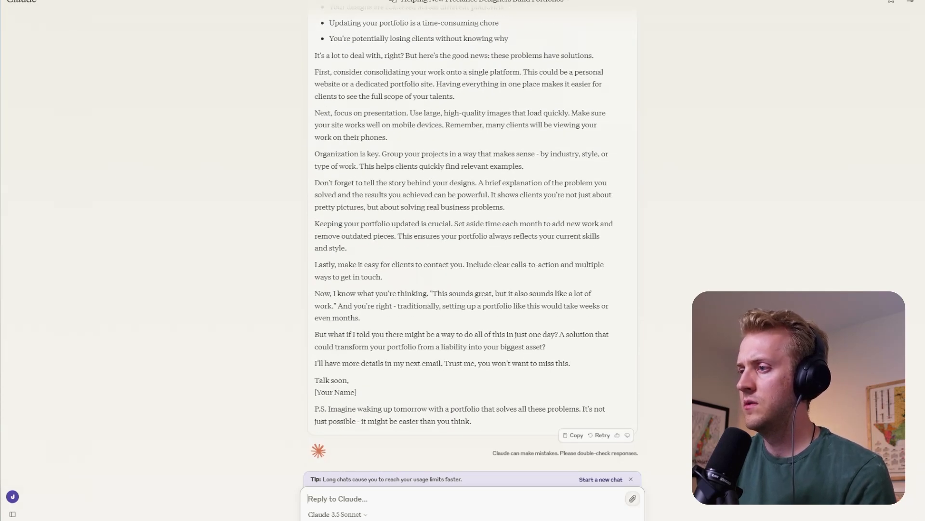
type("A")
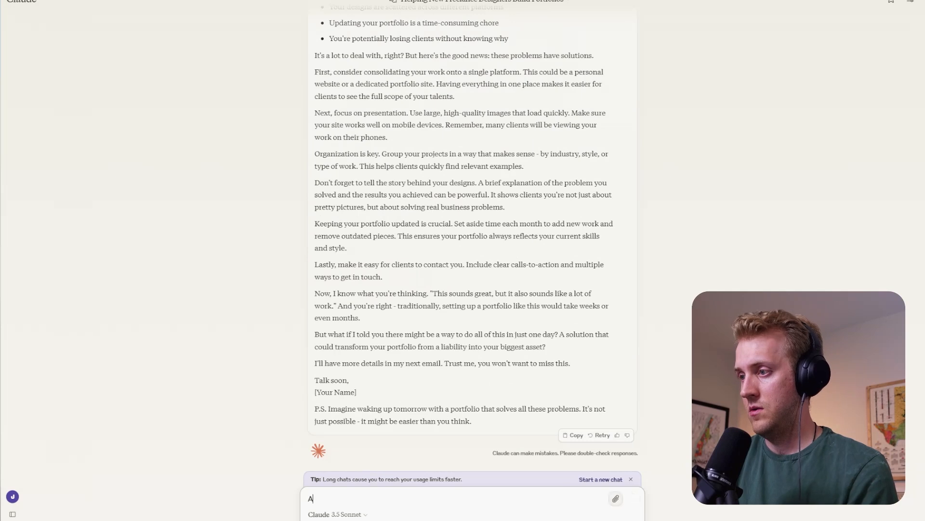
type("lmost. ")
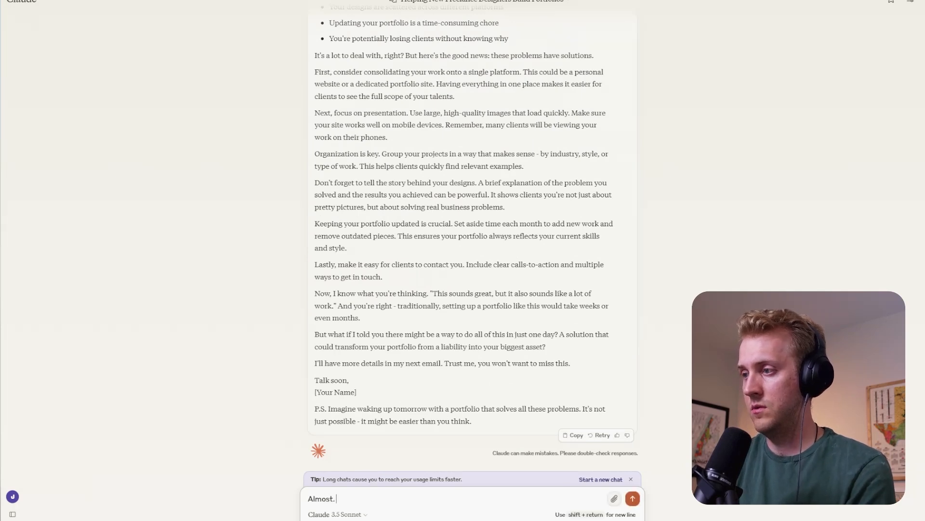
type("Now add some h2's")
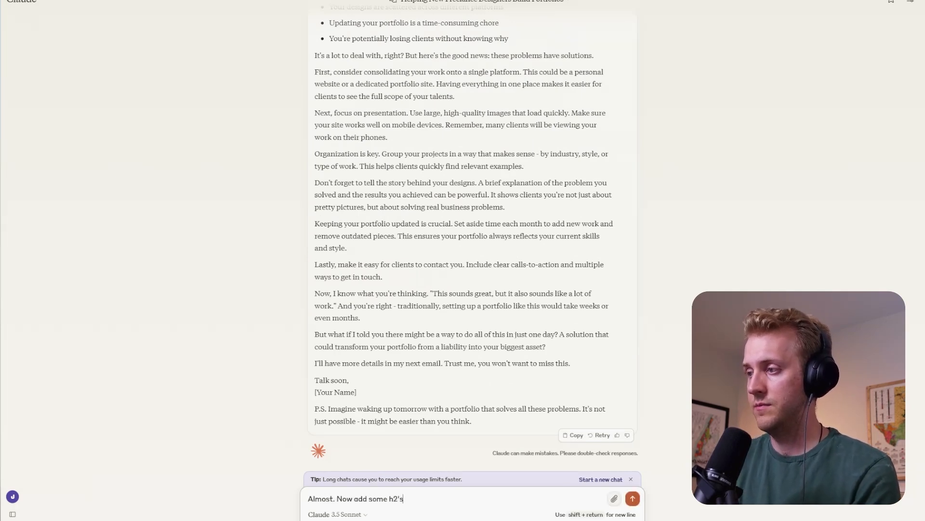
key("Return")
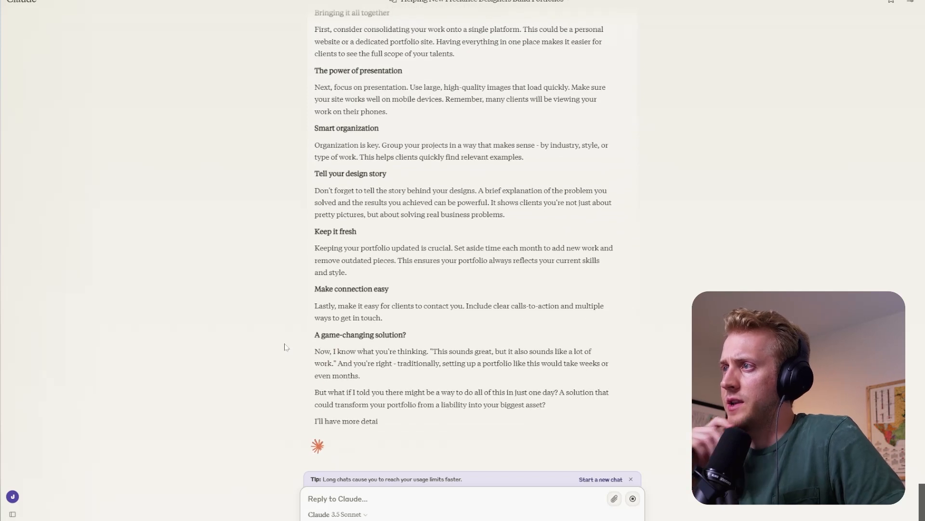
- Check the Solution email with its headings, copy it, and paste it into the Solution page of the Creatify table in Notion
scroll(288, 319, "up", 3)
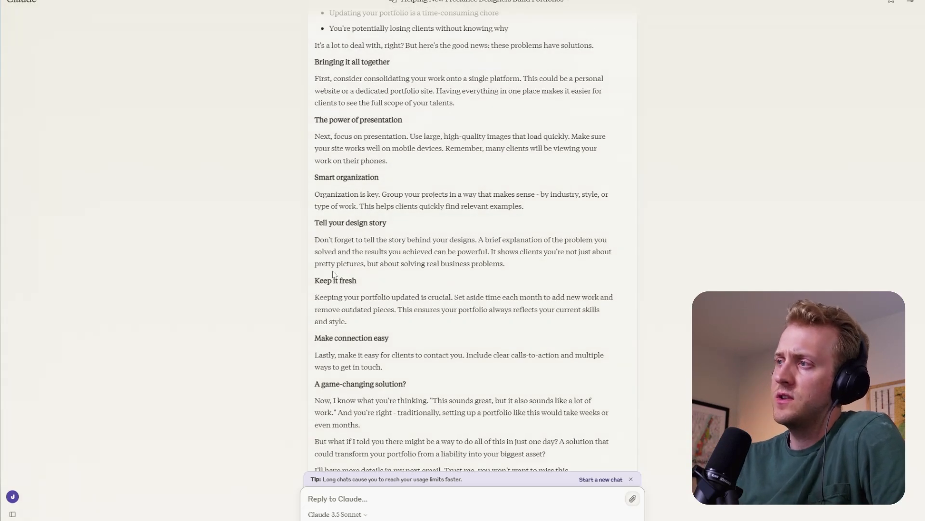
scroll(313, 238, "down", 3)
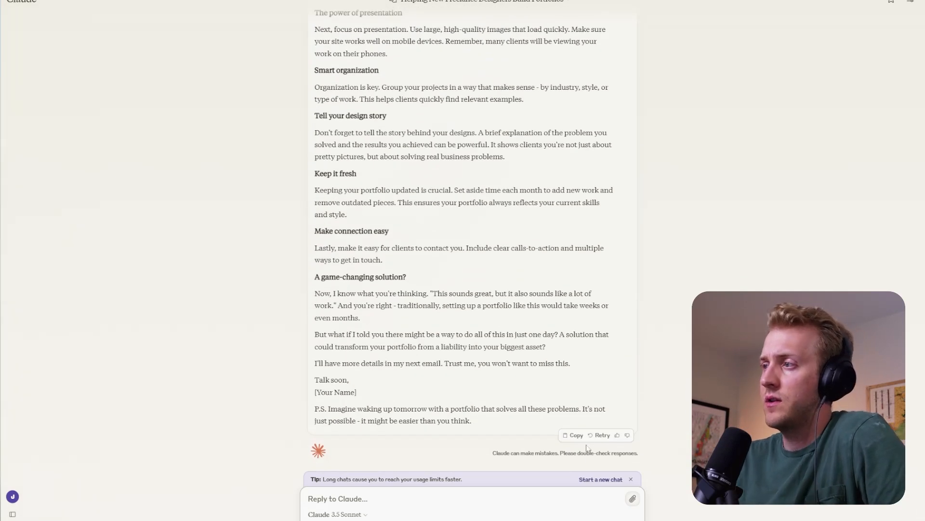
left_click(574, 435)
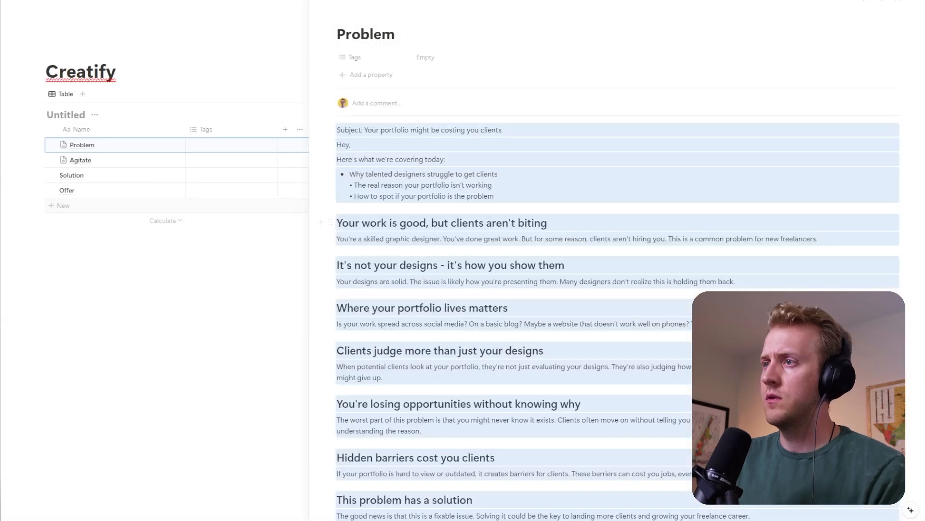
mouse_move(124, 179)
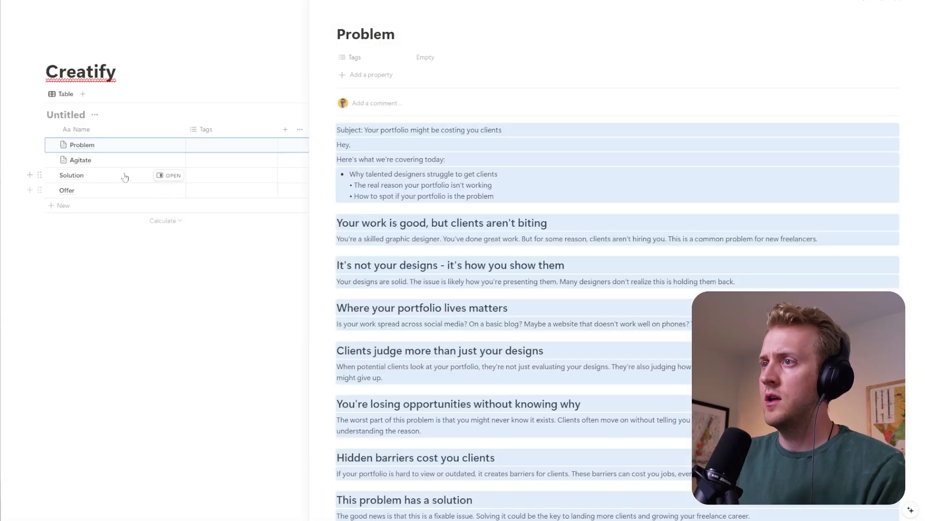
left_click(167, 175)
left_click(490, 170)
key("ctrl+v")
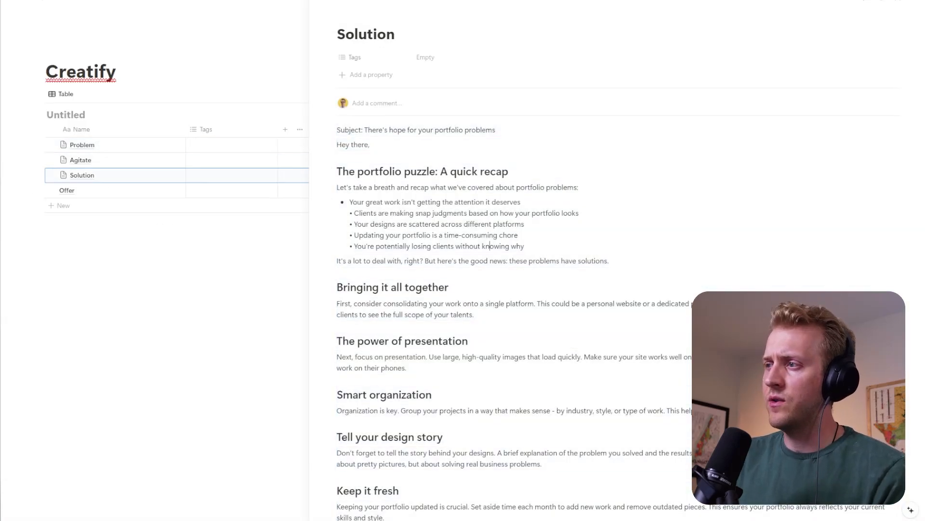
scroll(511, 290, "down", 2)
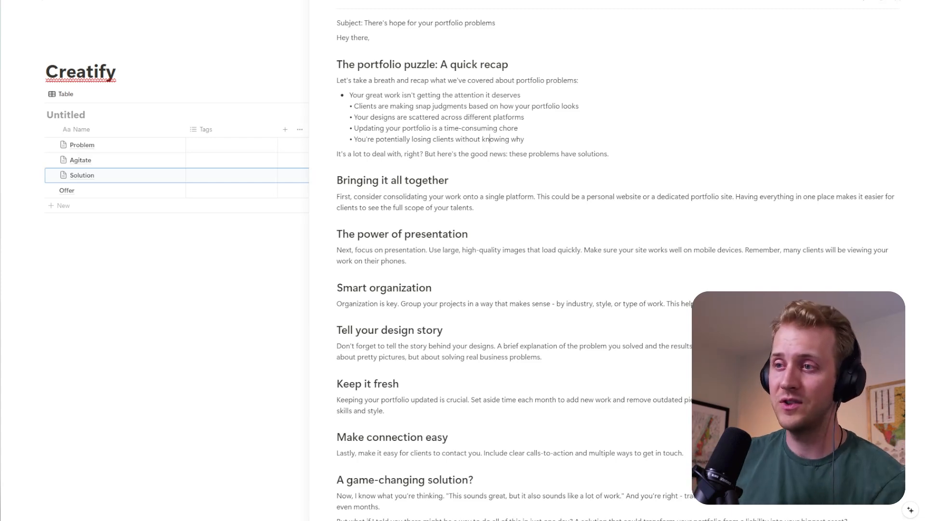
- Return to Claude, send "NEXT" to get the Offer email, and look over its opening and Creatify sections
key("ctrl+Tab")
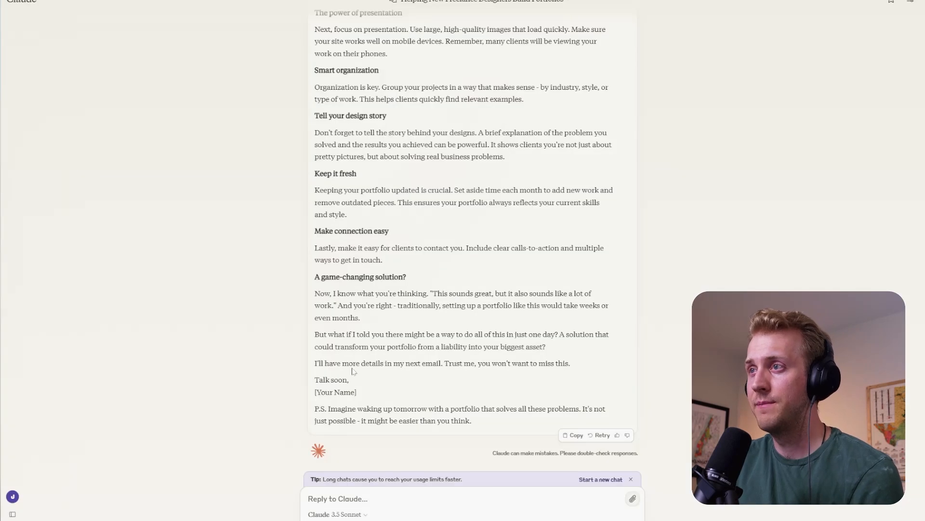
type("NEXT")
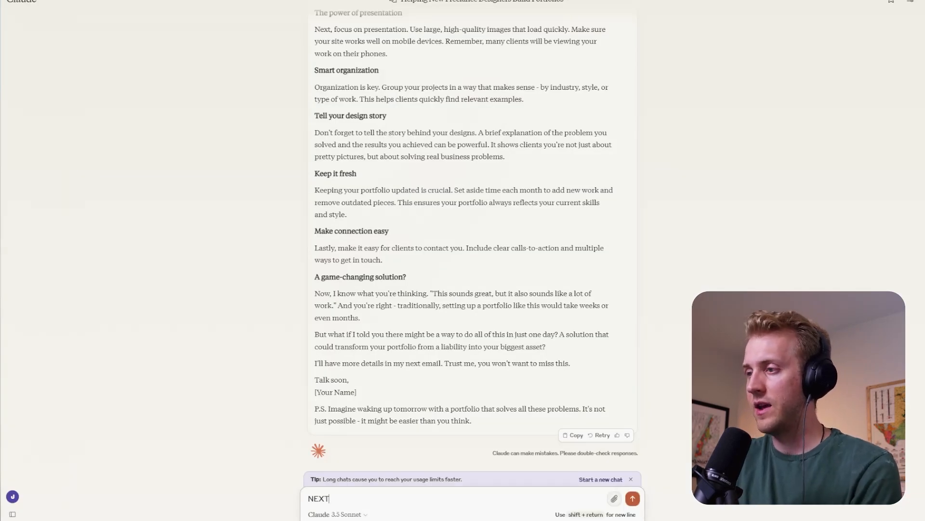
key("Return")
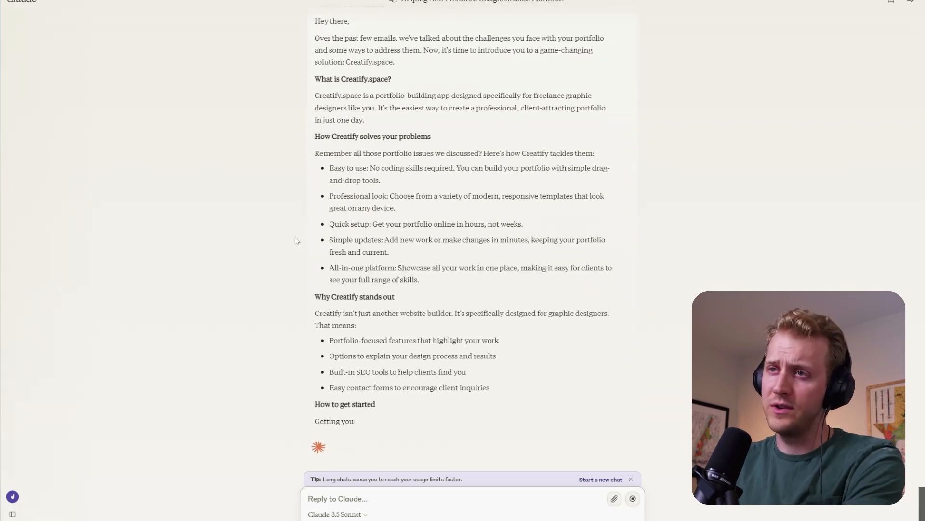
scroll(308, 239, "up", 9)
scroll(338, 233, "down", 3)
scroll(338, 233, "down", 4)
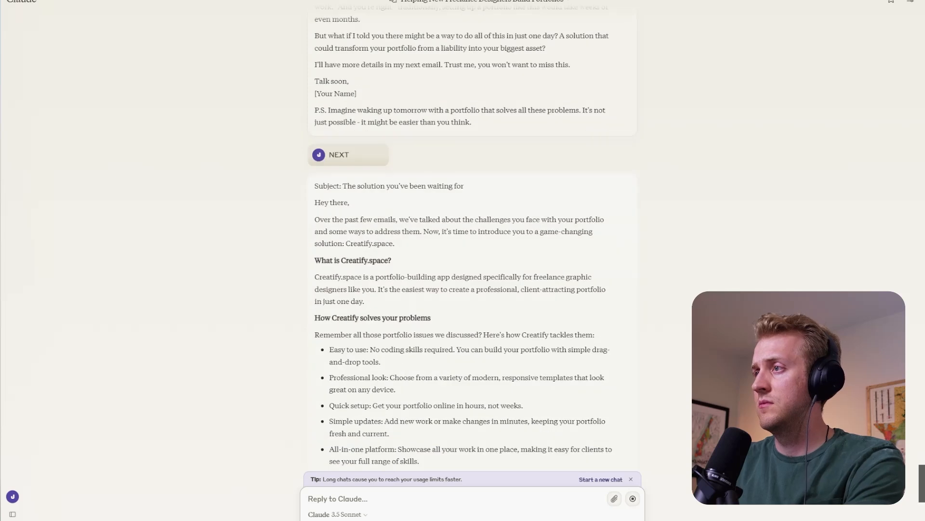
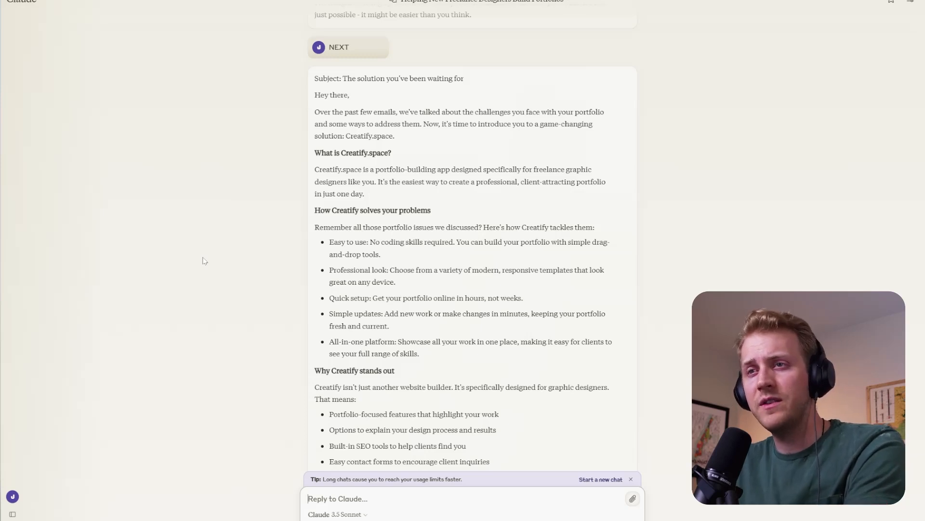
- Check the rest of the Offer email, copy it, and paste it into a new Offer page in Notion's Creatify table
scroll(454, 368, "down", 6)
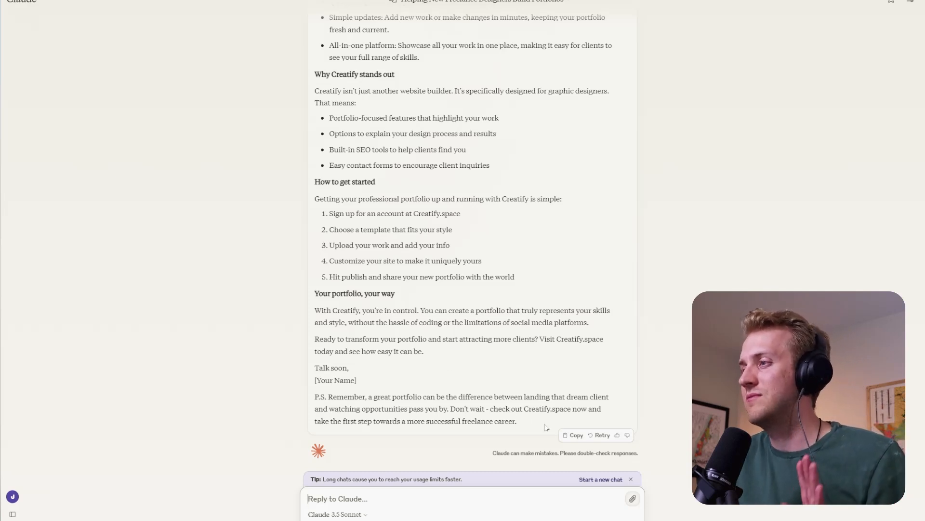
left_click(566, 436)
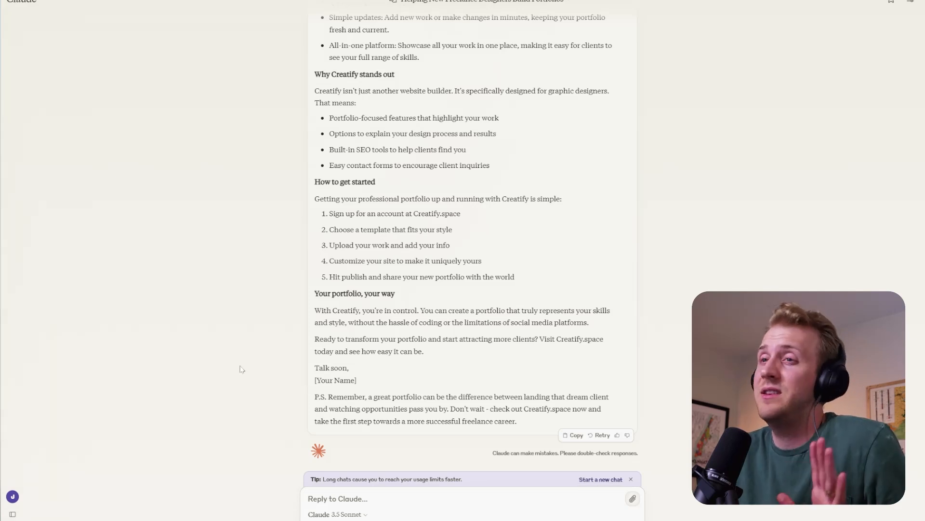
mouse_move(7, 354)
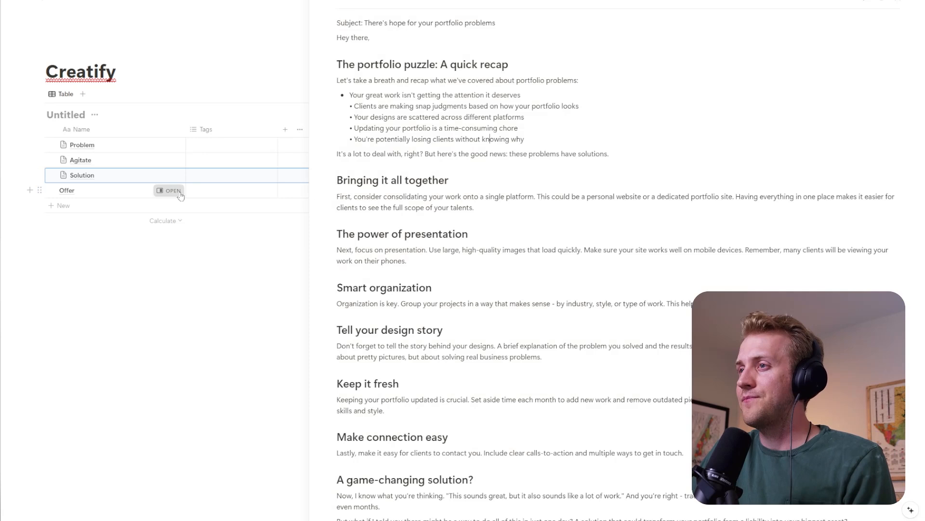
left_click(169, 190)
type("Offer")
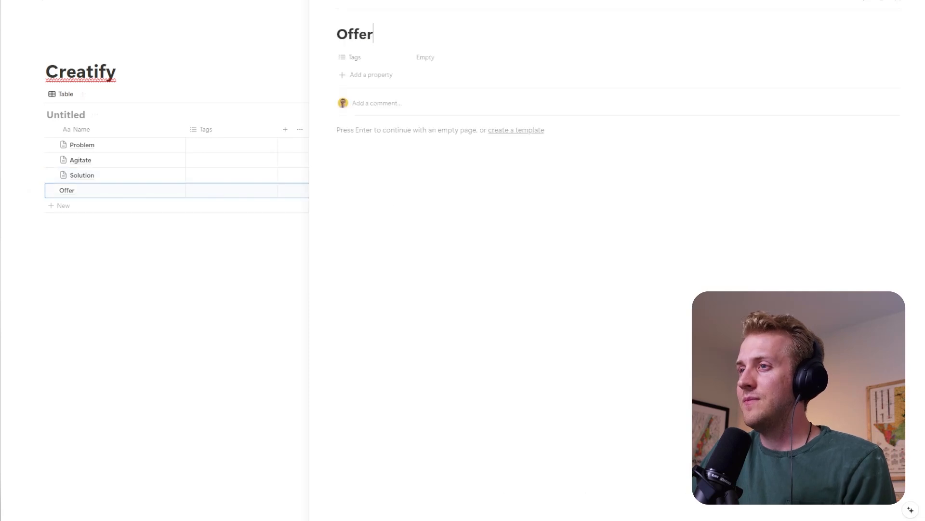
key("Return")
key("ctrl+v")
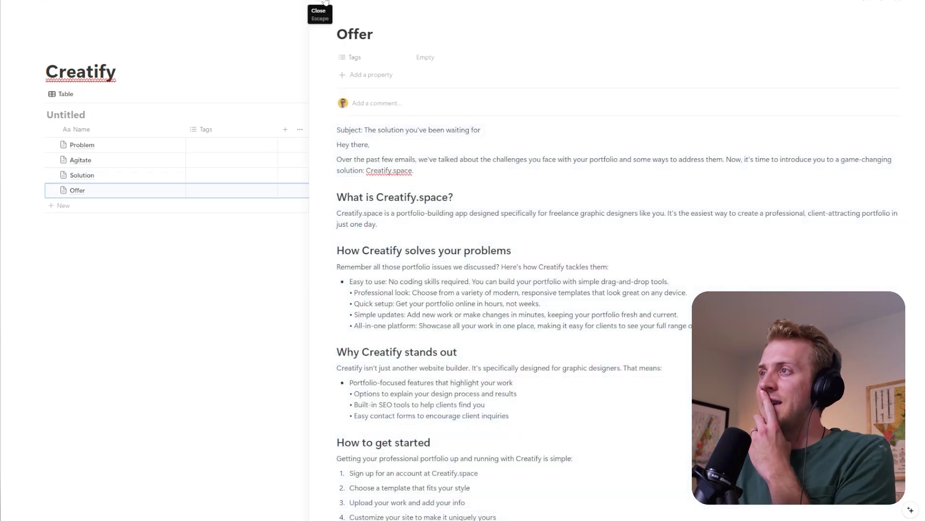
- Open the Problem email page, and bring up Hemingway Editor in a new tab with its old text cleared
left_click(171, 145)
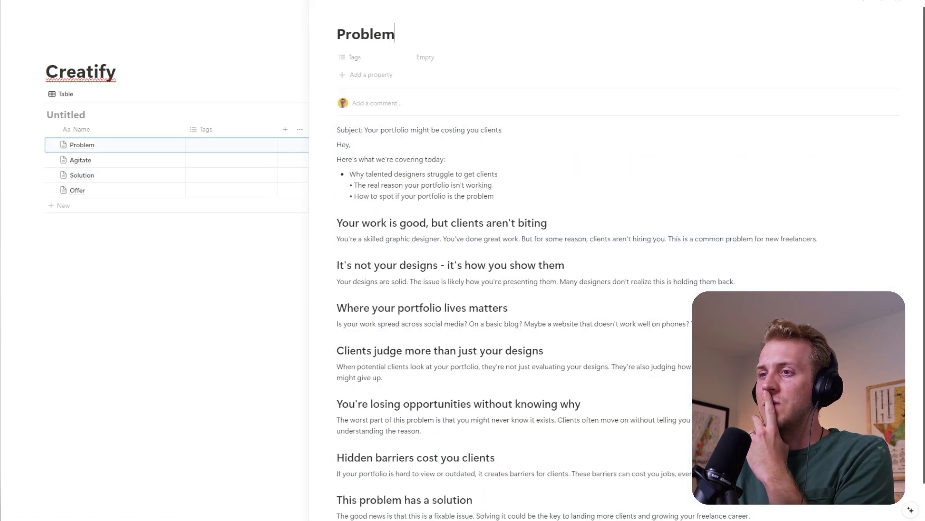
key("ctrl+t")
type("home")
key("Return")
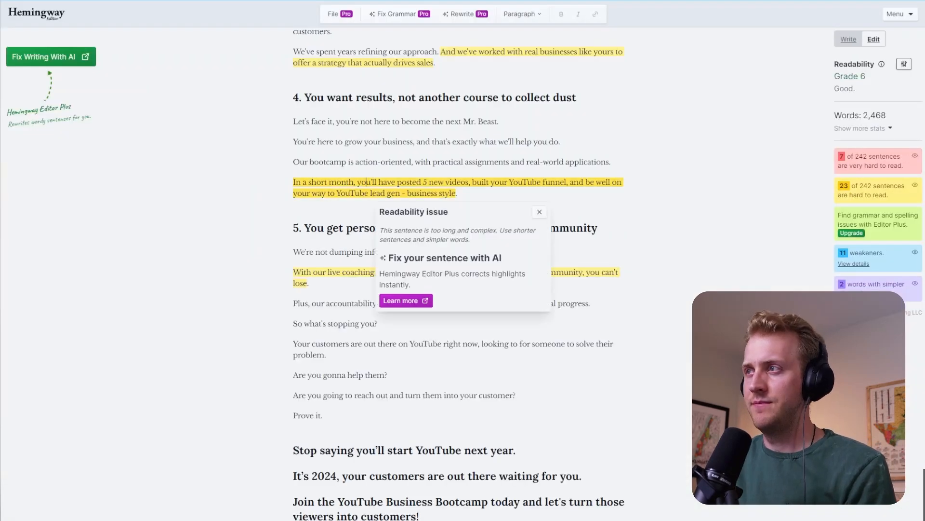
key("ctrl+a")
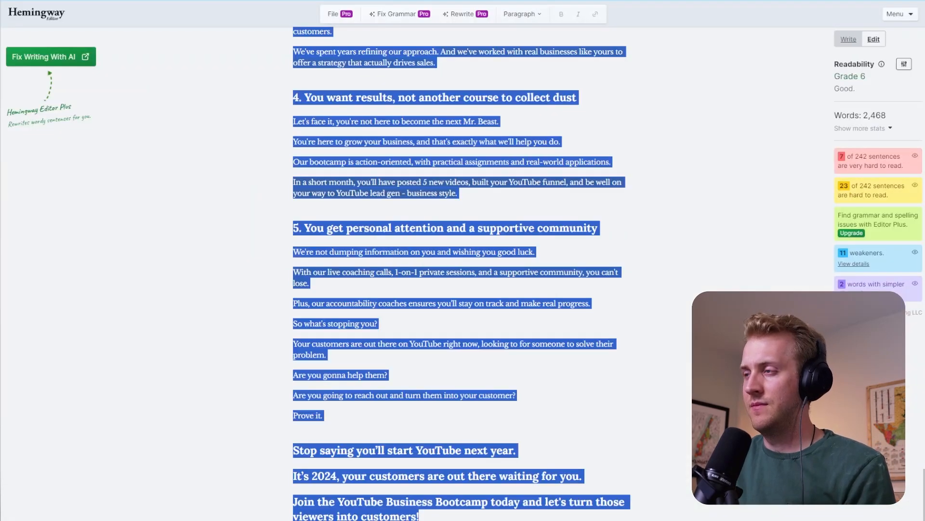
key("BackSpace")
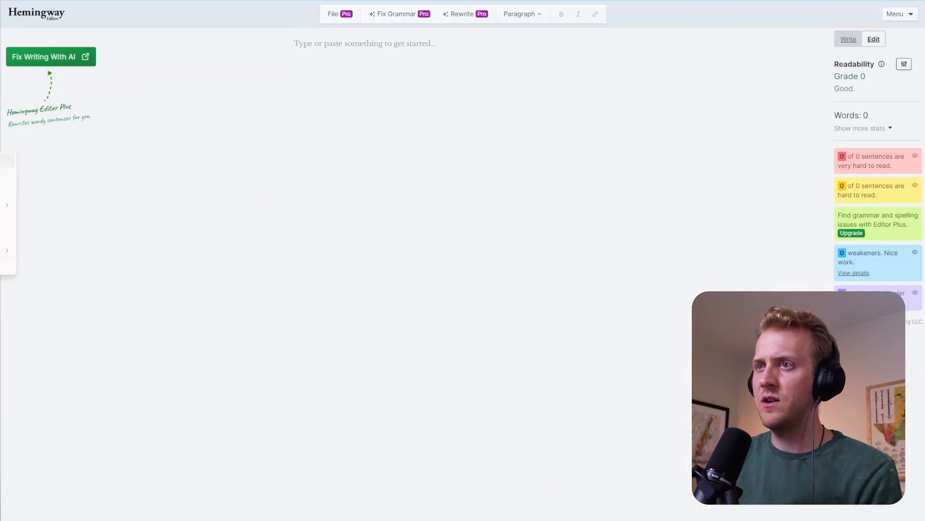
- Put Hemingway Editor beside the Notion page, copy the whole Problem email into it, and widen the editor's side
key("super+Left")
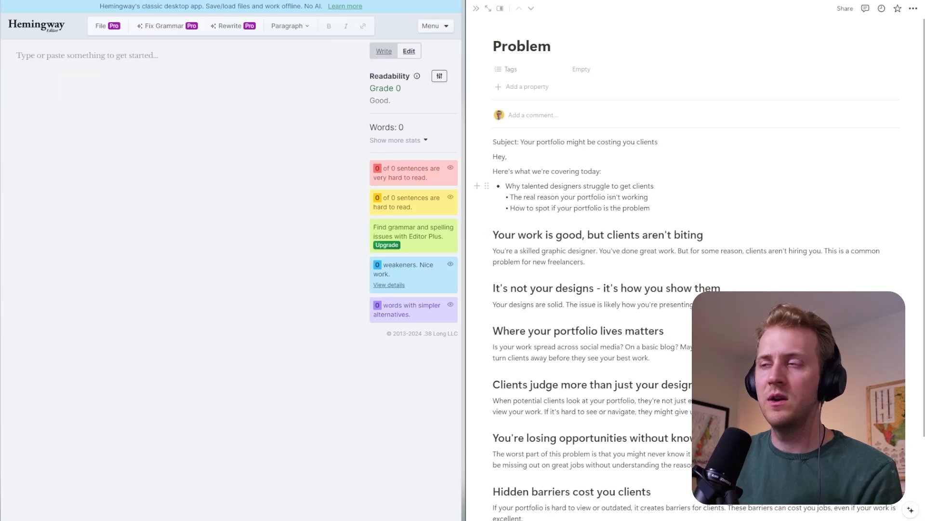
left_click(652, 208)
key("ctrl+a")
left_click(589, 262)
key("ctrl+a")
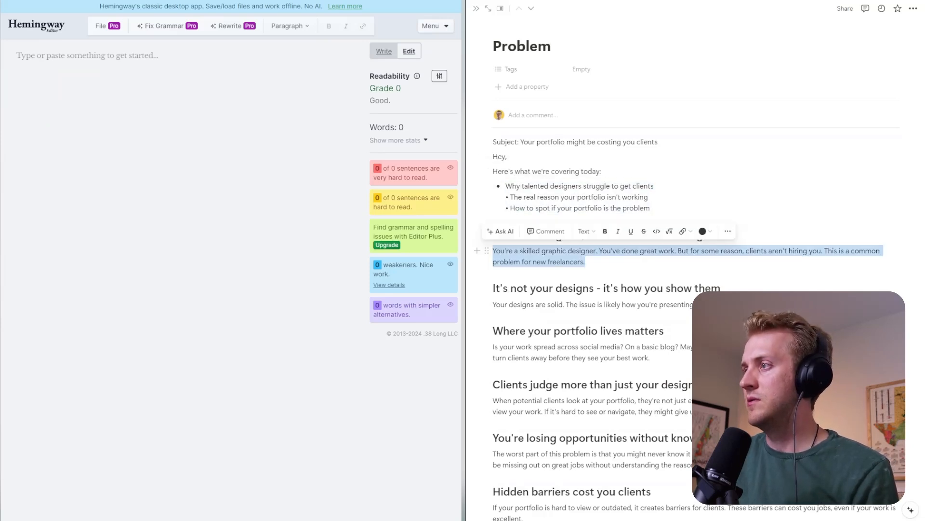
key("ctrl+a")
key("ctrl+c")
left_click(202, 131)
key("ctrl+v")
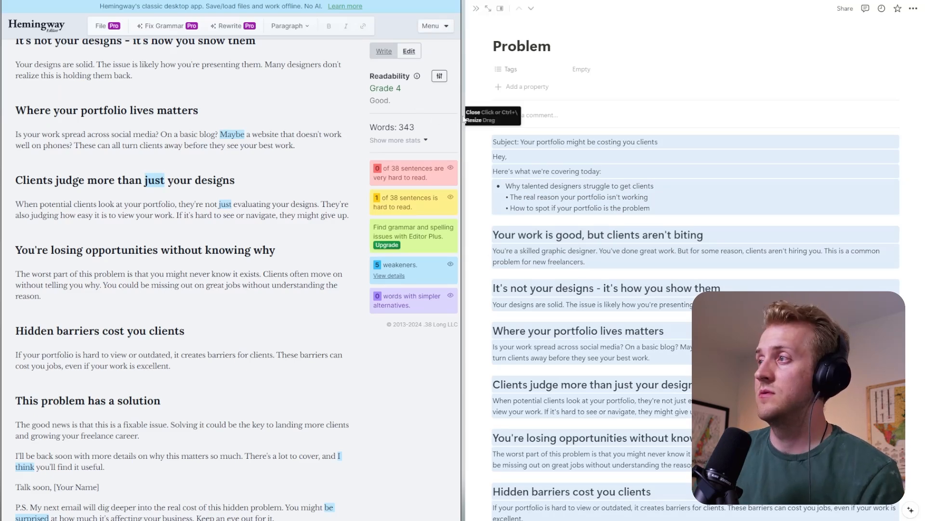
left_click_drag(463, 115, 505, 115)
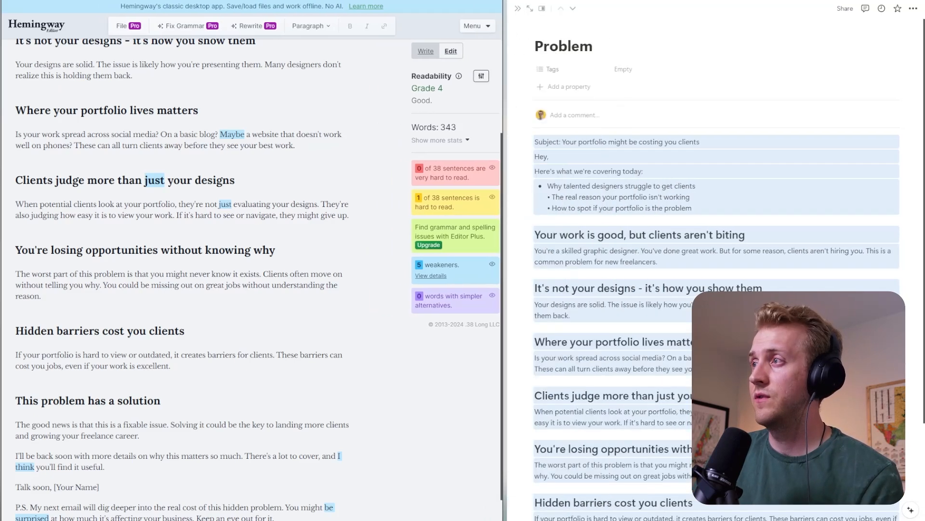
- Look over the highlighted email in Hemingway and insert "secretly" before "costing you clients" in the subject line
scroll(252, 278, "down", 1)
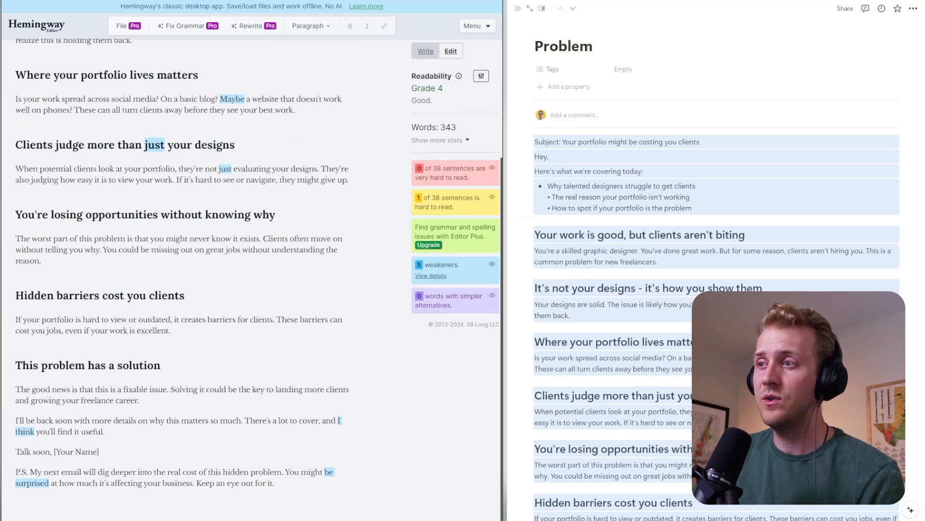
scroll(251, 279, "up", 5)
scroll(183, 280, "down", 5)
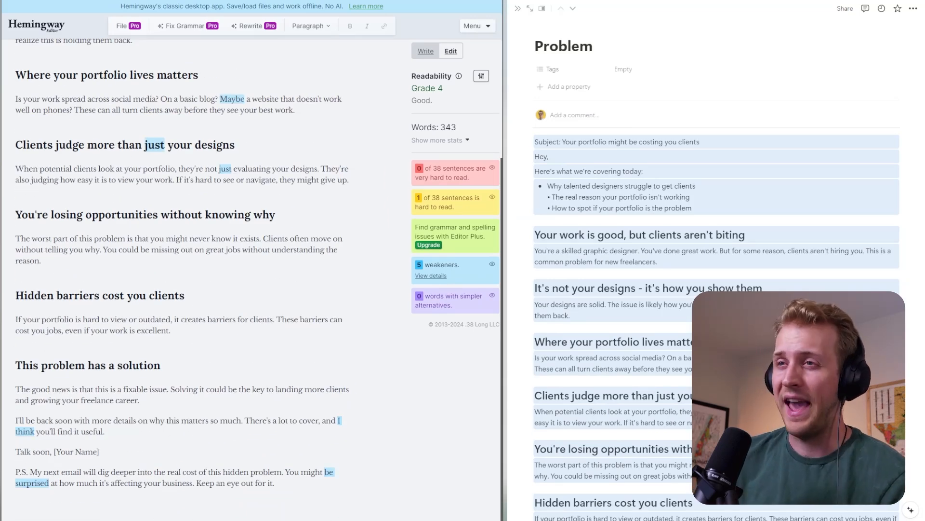
scroll(126, 186, "up", 5)
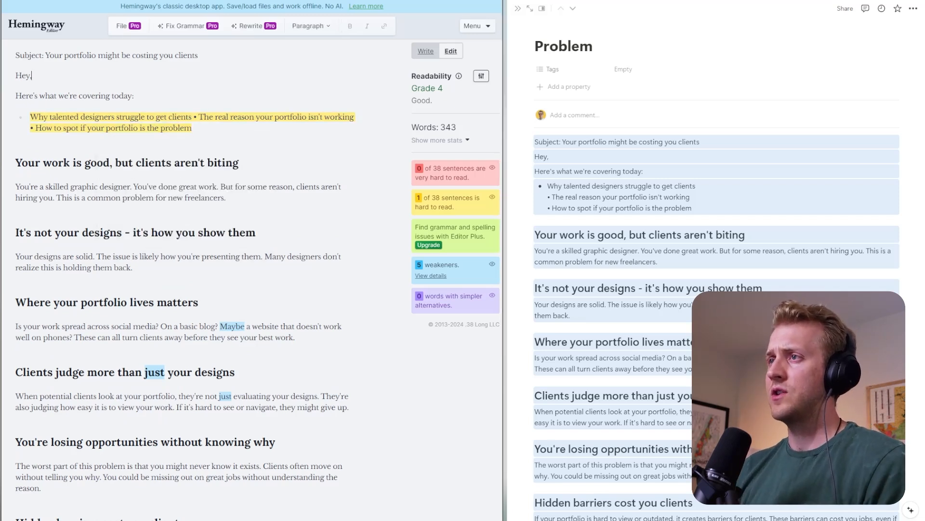
type("secretky")
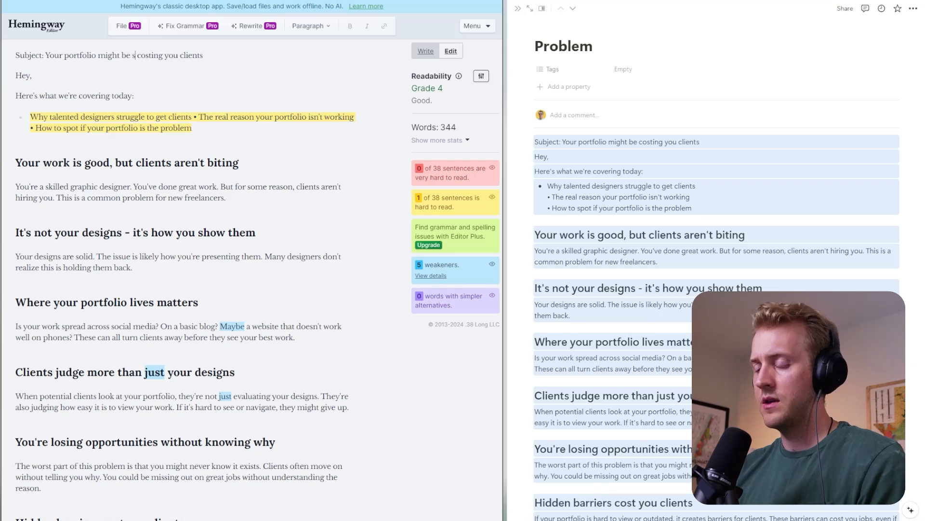
key("BackSpace")
key("BackSpace")
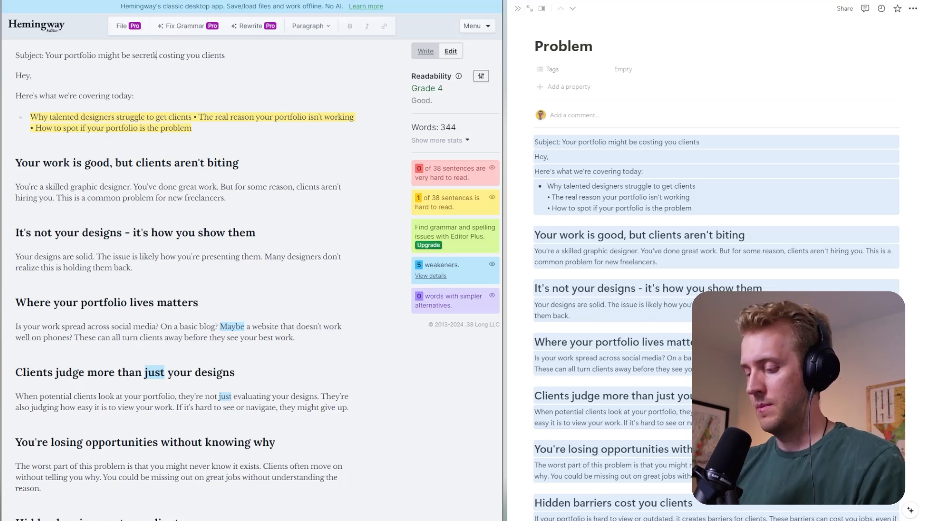
type("ly")
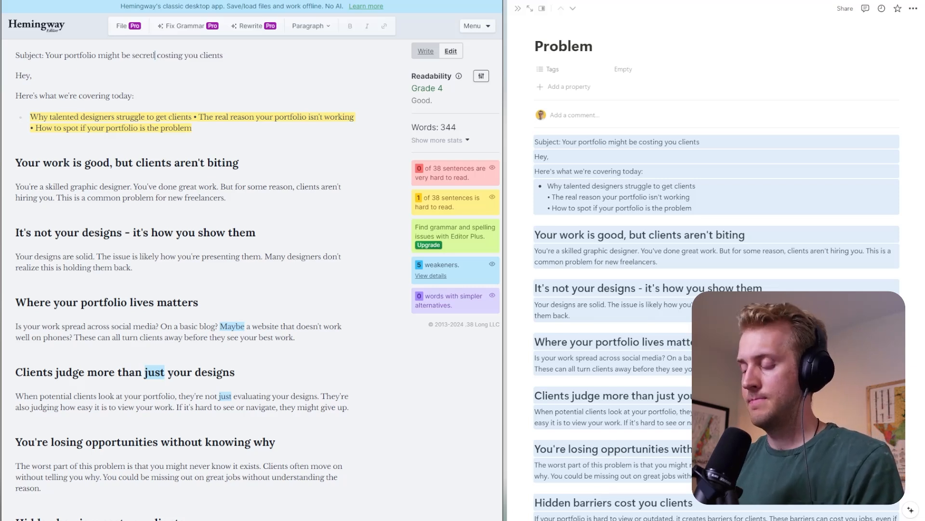
- Replace "might be" with "is" in the subject line
right_click(149, 53)
left_click(115, 64)
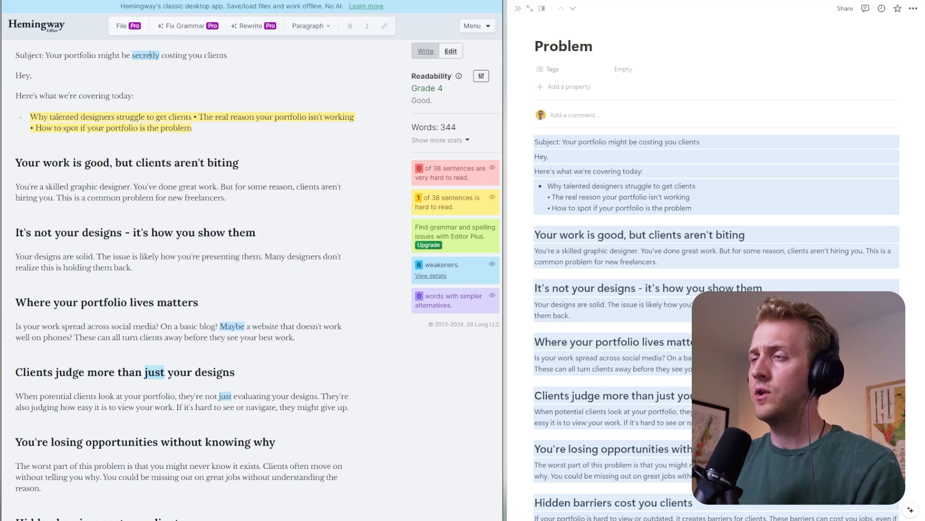
left_click_drag(131, 54, 98, 54)
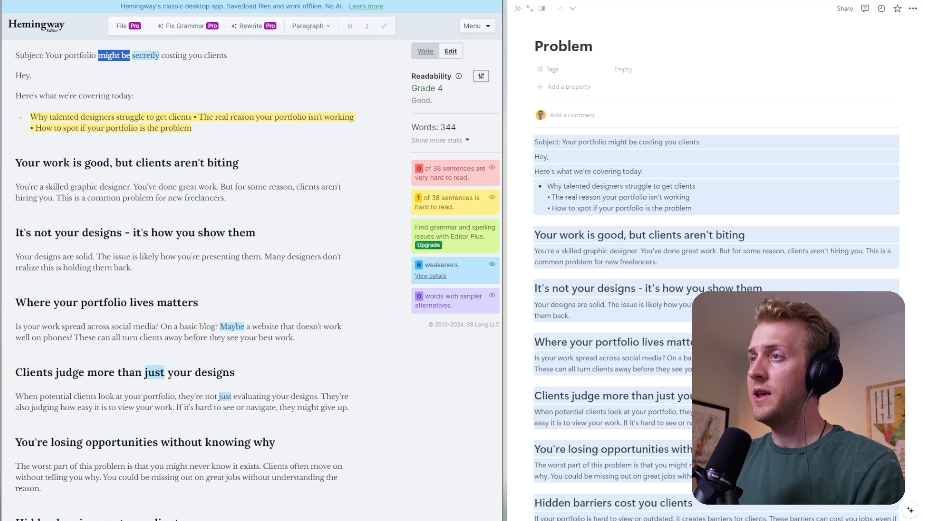
type("is")
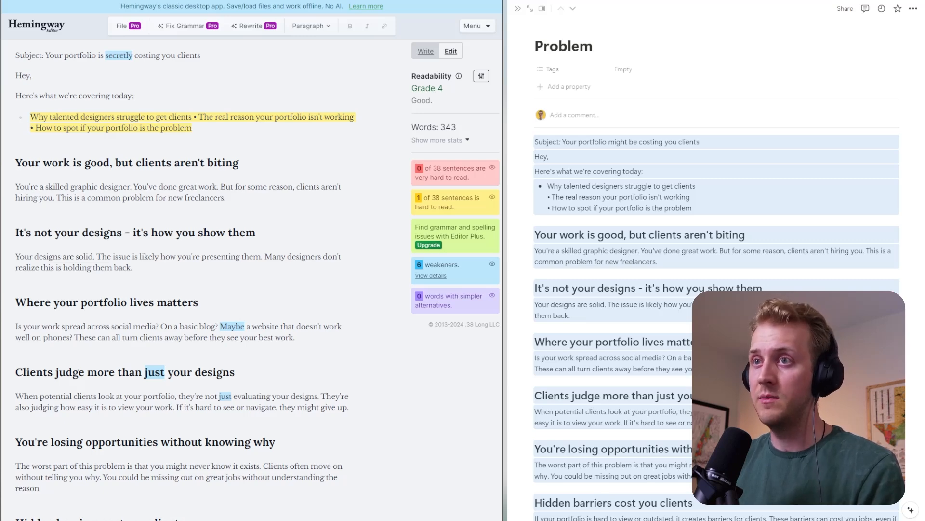
- Enlarge the editor to 150%, change the greeting to "Hey there," and add a line below it introducing the sender by first name
key("ctrl+plus")
key("ctrl+plus")
key("ctrl+plus")
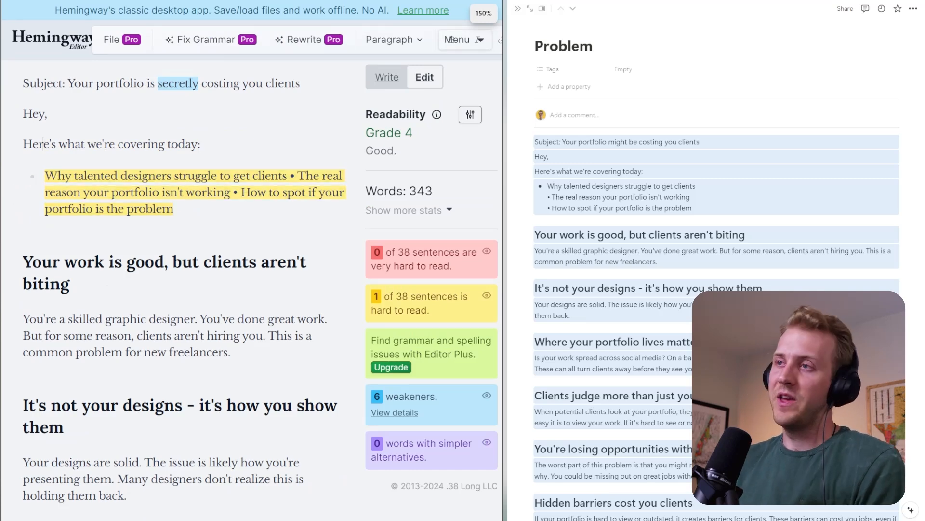
type("there")
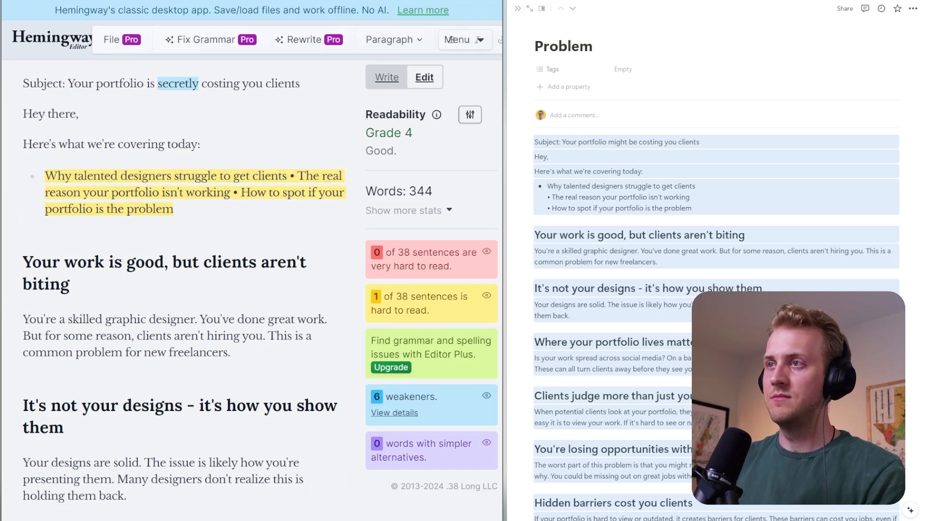
key("Return")
type("It's")
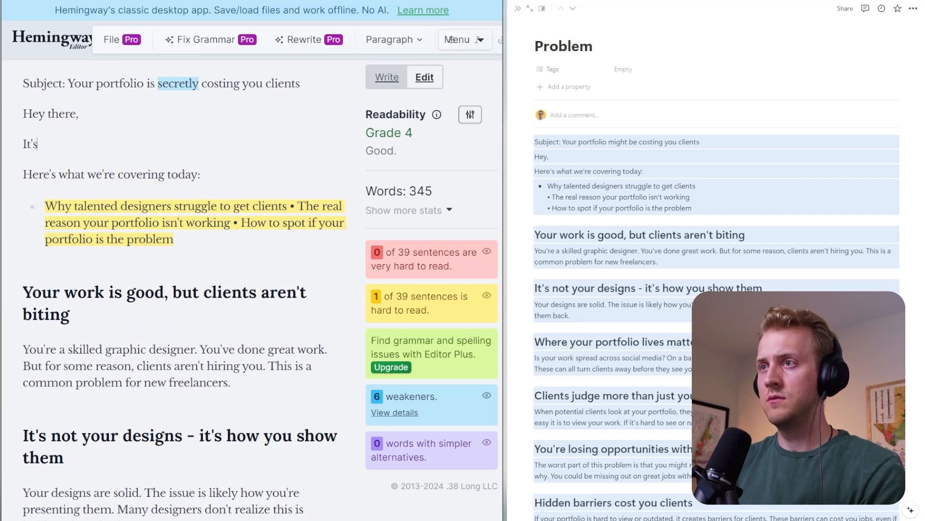
type(" Jordan.")
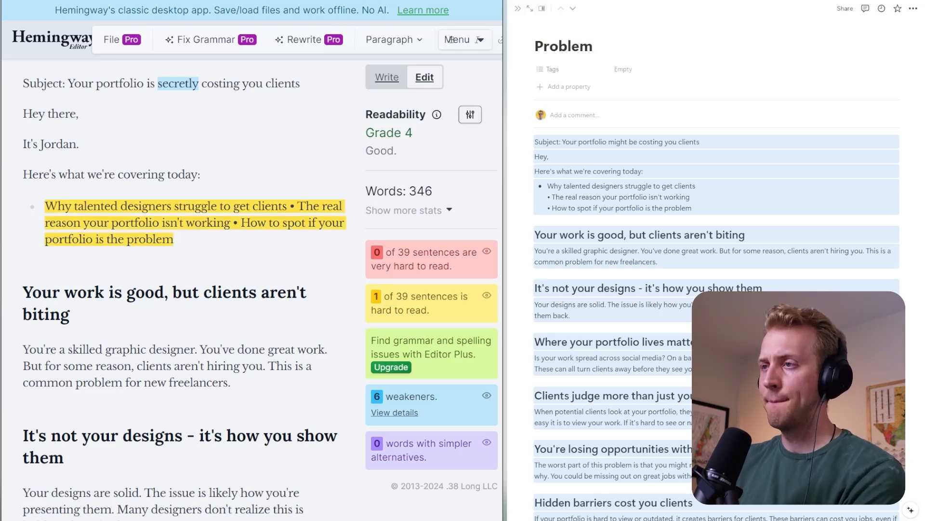
- Split the run-together bullet into three separate list items and change "spot" to "know" in the third
left_click(287, 206)
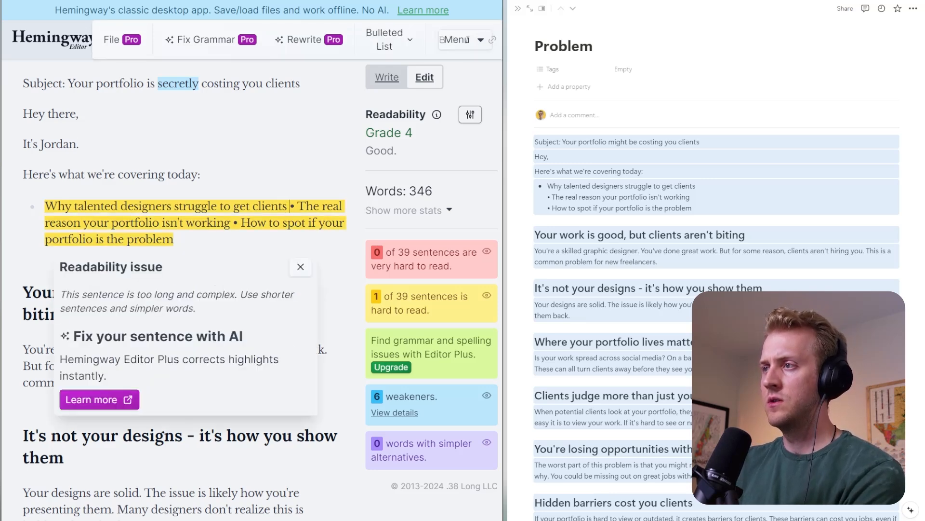
key("Return")
key("Delete")
key("Delete")
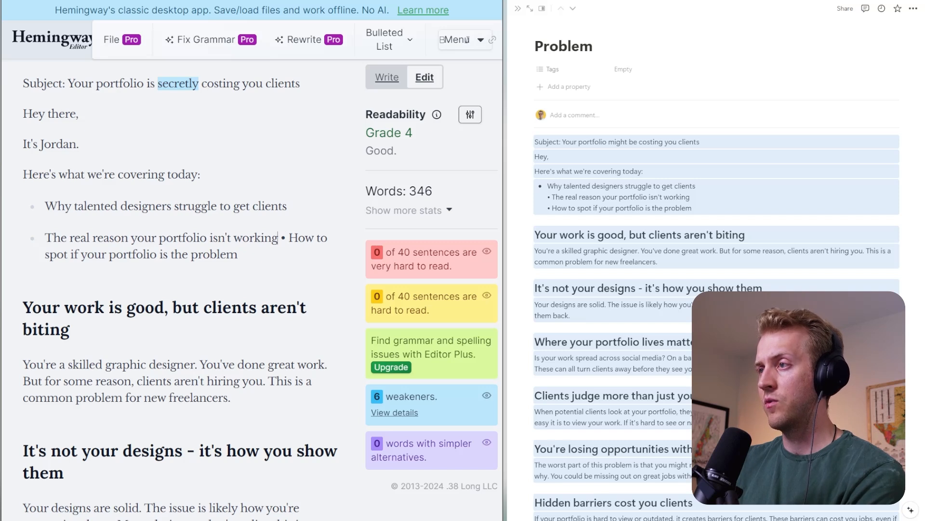
key("Delete")
key("Delete")
key("Delete")
key("Delete")
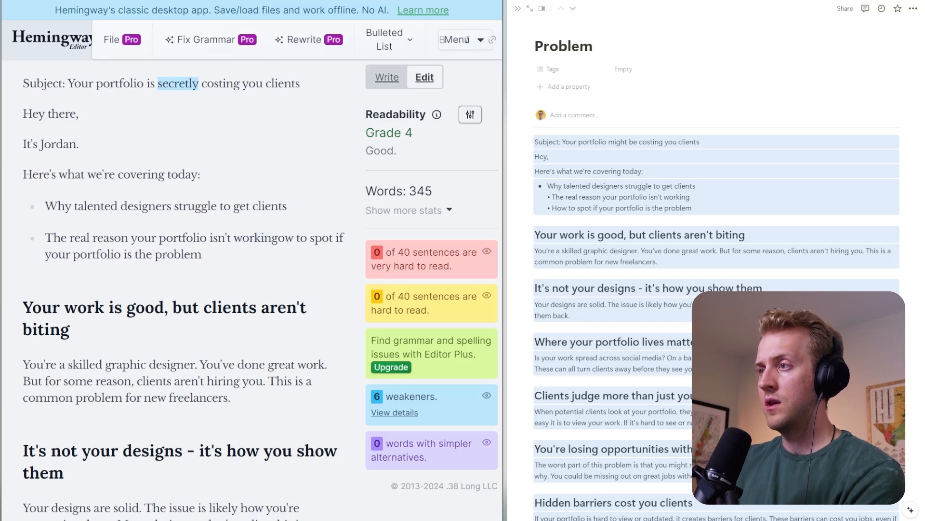
key("Return")
type("H")
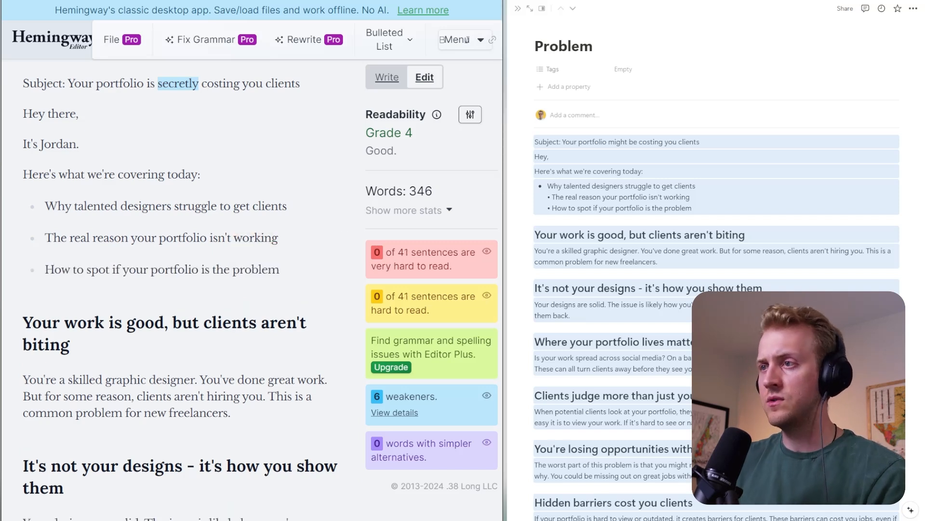
double_click(98, 270)
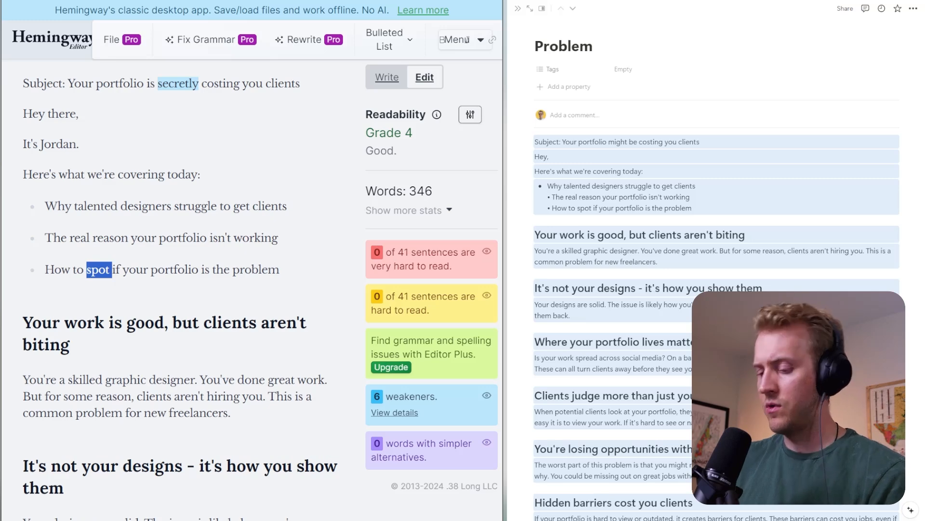
type("know")
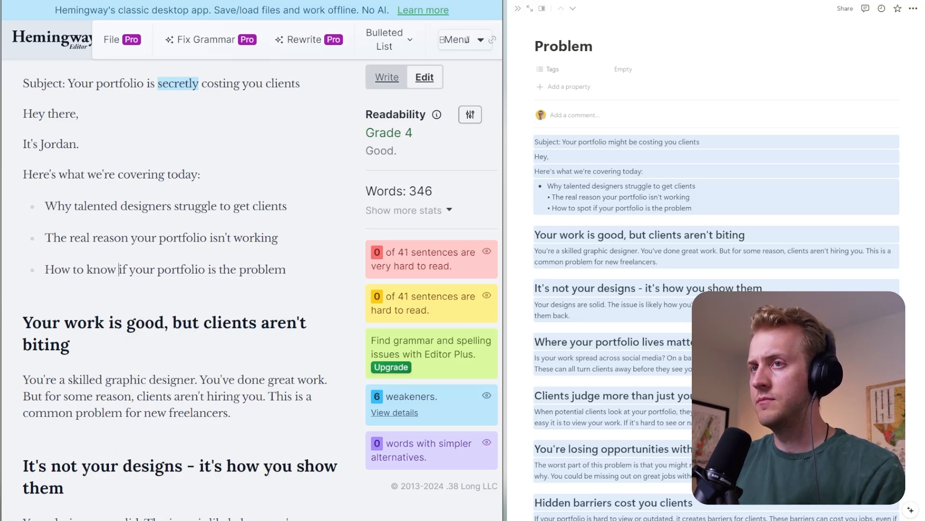
- Replace "biting" in the first section heading with "saying "Yes.""
scroll(181, 289, "down", 2)
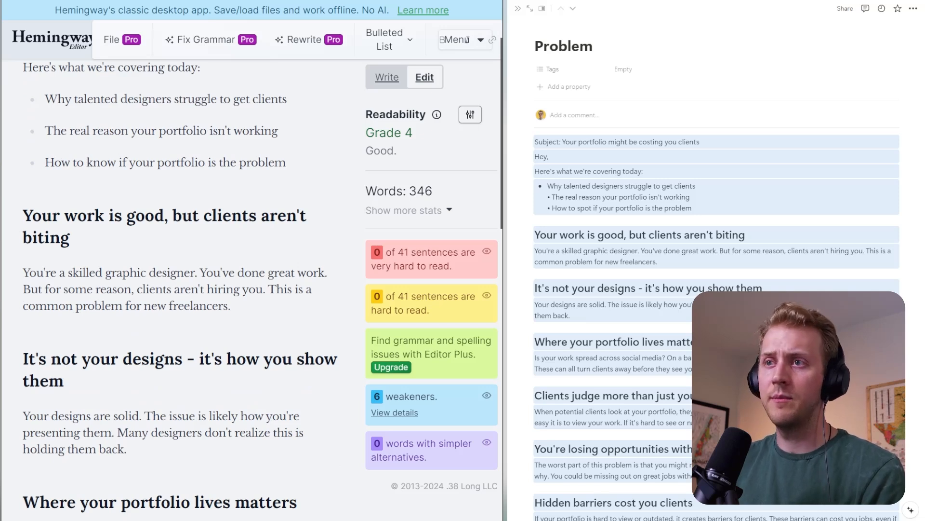
left_click(70, 237)
double_click(44, 238)
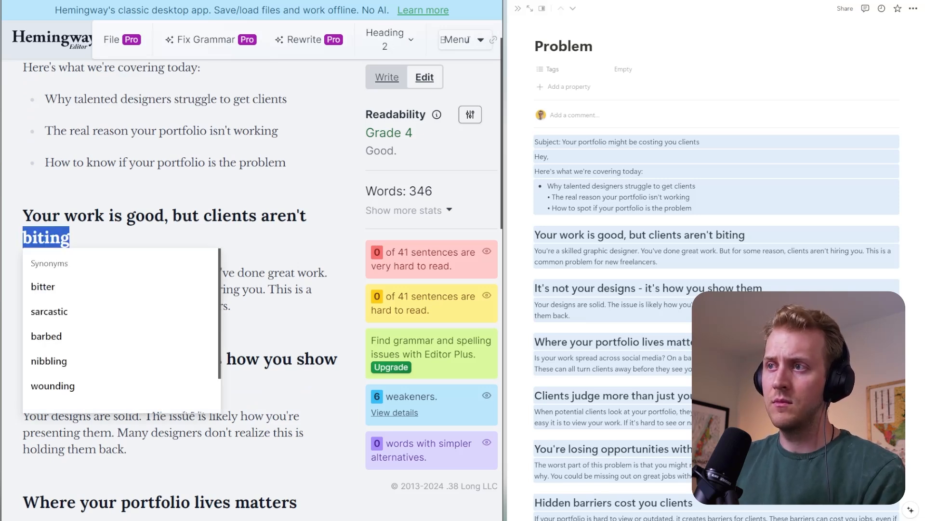
type("saying YE")
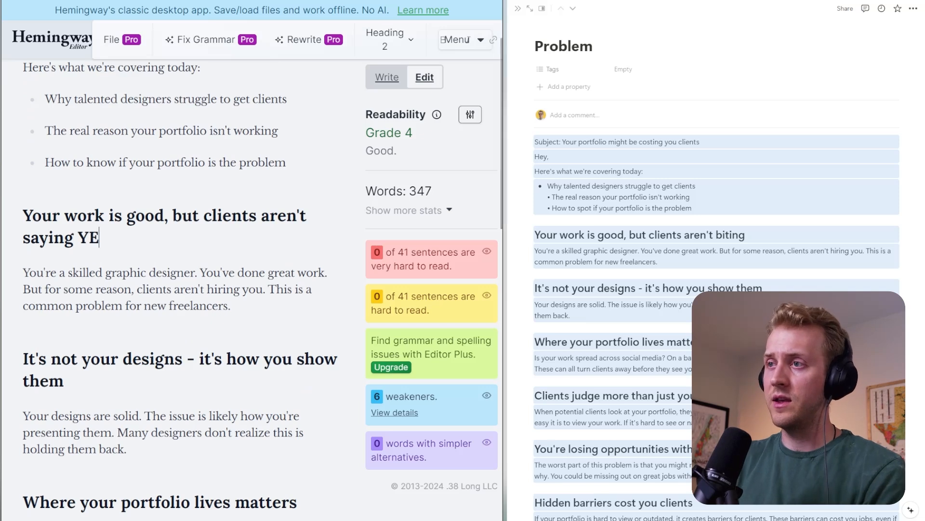
key("BackSpace")
key("BackSpace")
type("\"Ye")
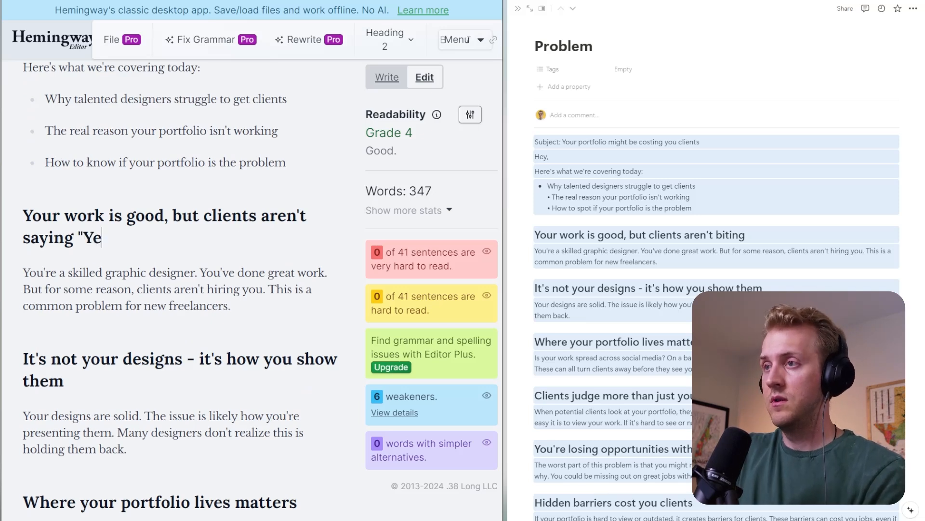
type("s.\"")
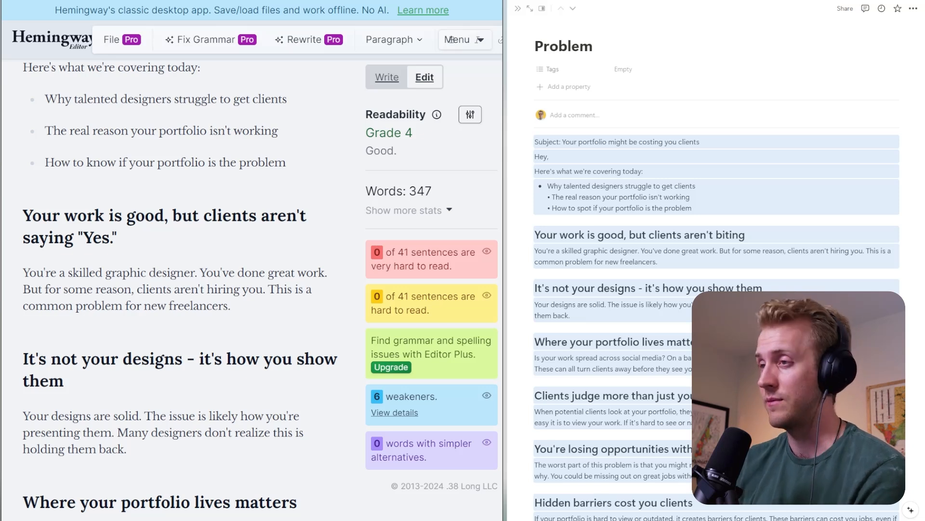
- Put "You're a skilled graphic designer." and "You've done great work." on separate lines, clearing stray characters after the second
left_click(200, 273)
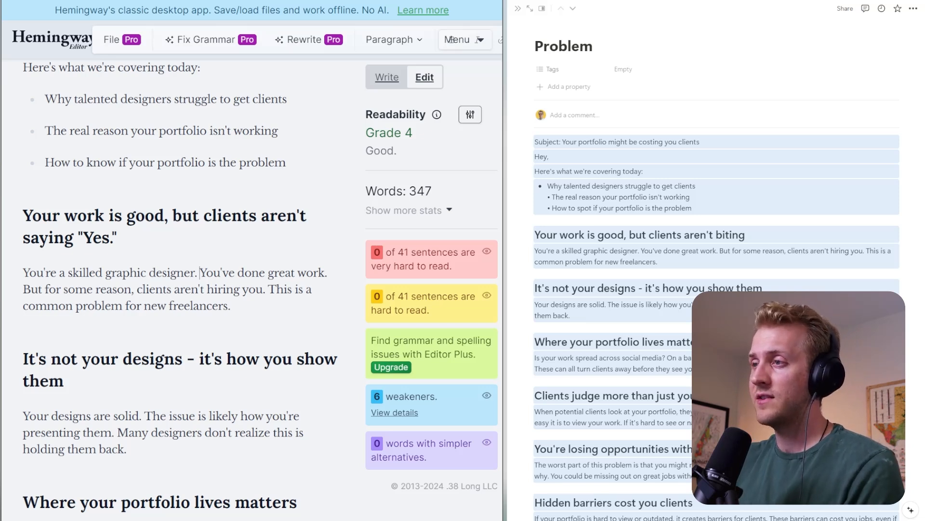
key("Return")
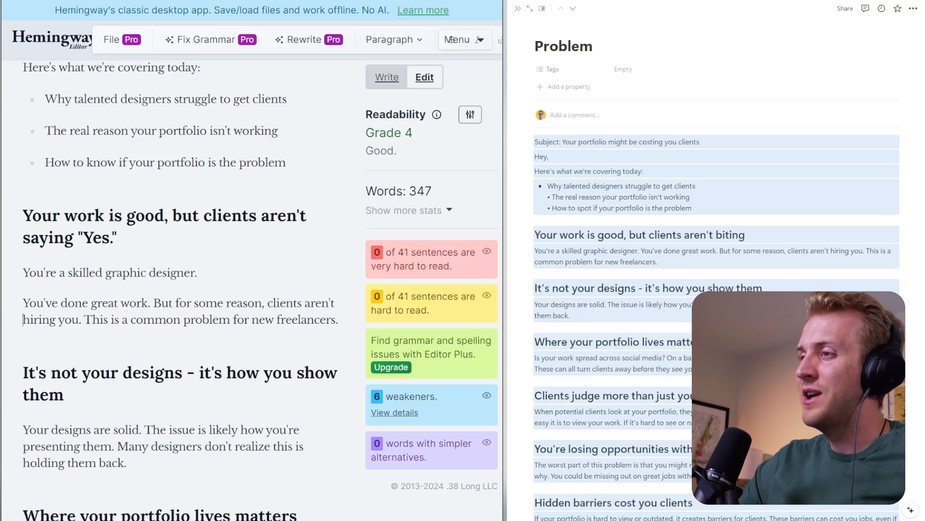
key("Return")
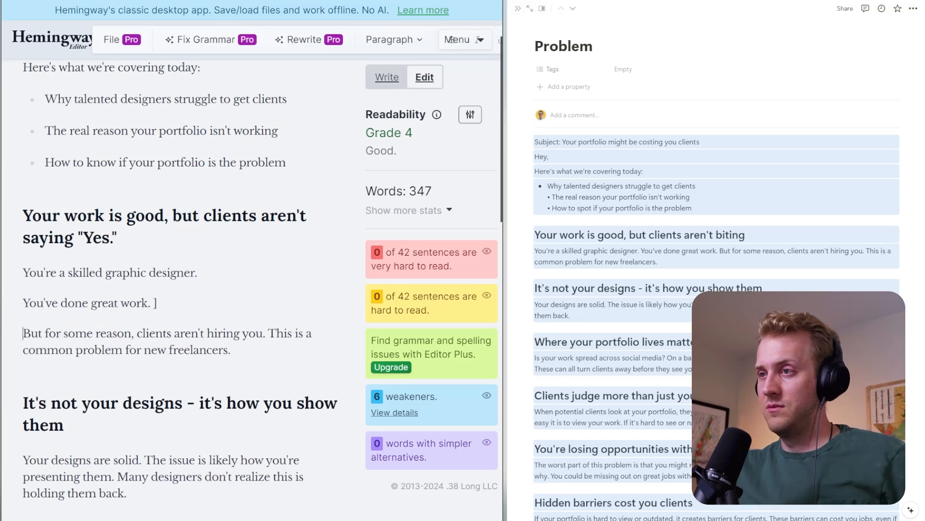
type("=")
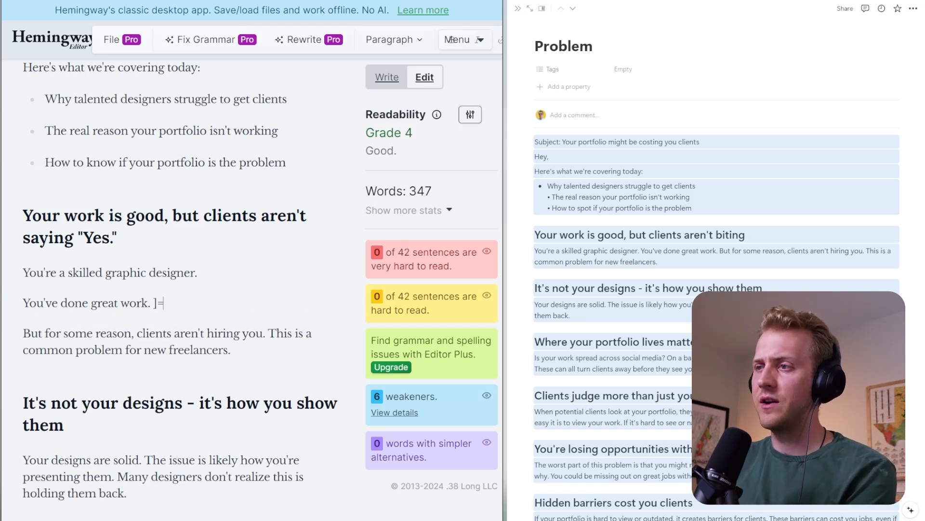
key("BackSpace")
key("BackSpace")
- Rewrite the line "You've done great work." as "Your work speaks for itself."
left_click_drag(45, 303, 151, 303)
key("BackSpace")
key("BackSpace")
key("BackSpace")
type("r")
key("BackSpace")
key("BackSpace")
type("ur wo")
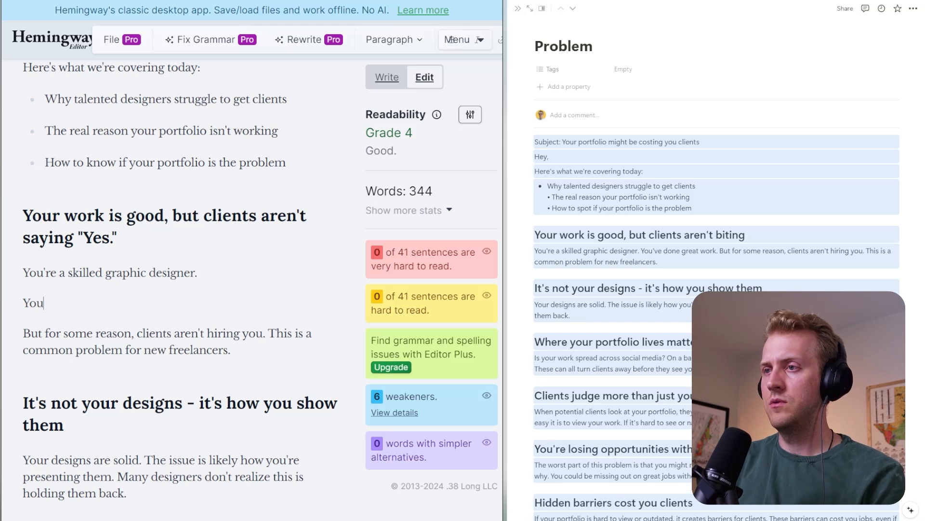
key("BackSpace")
key("BackSpace")
type("wiork")
key("BackSpace")
key("BackSpace")
key("BackSpace")
key("BackSpace")
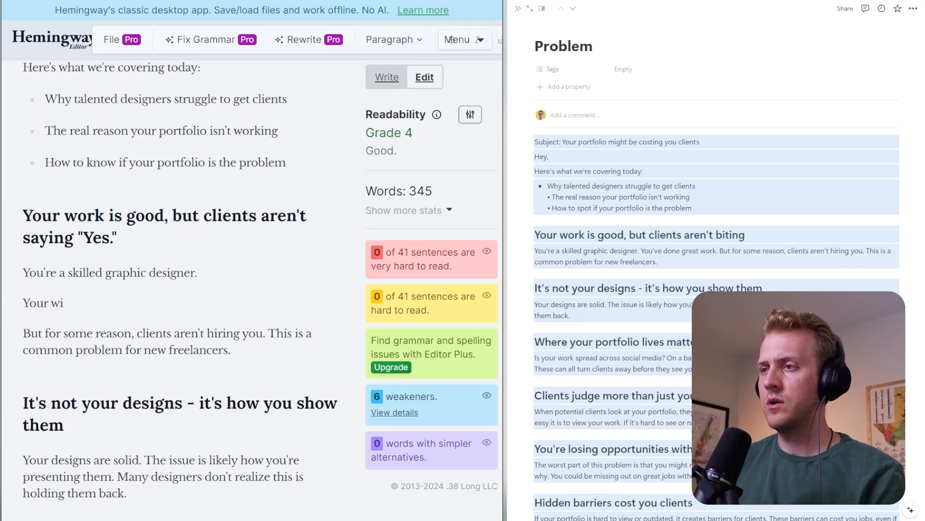
type("ork")
key("BackSpace")
key("BackSpace")
key("BackSpace")
type("ork ")
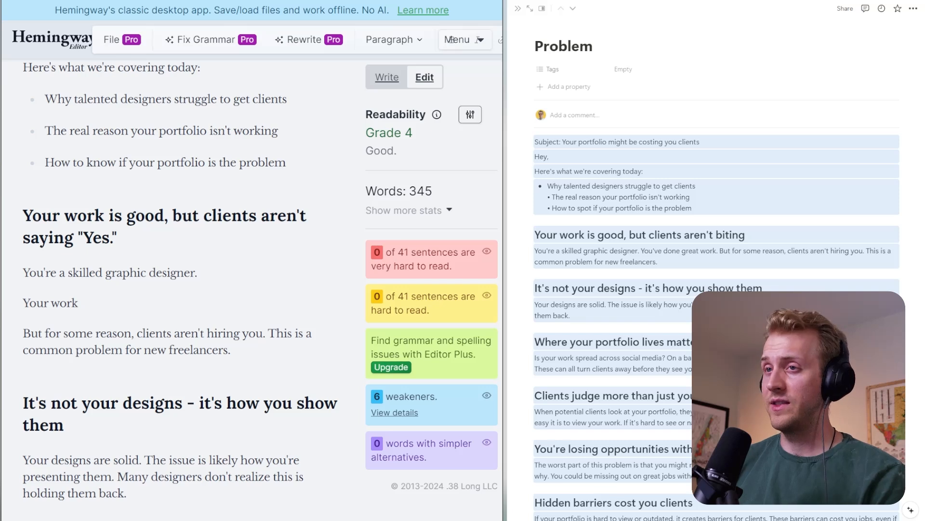
type("speaks for it s")
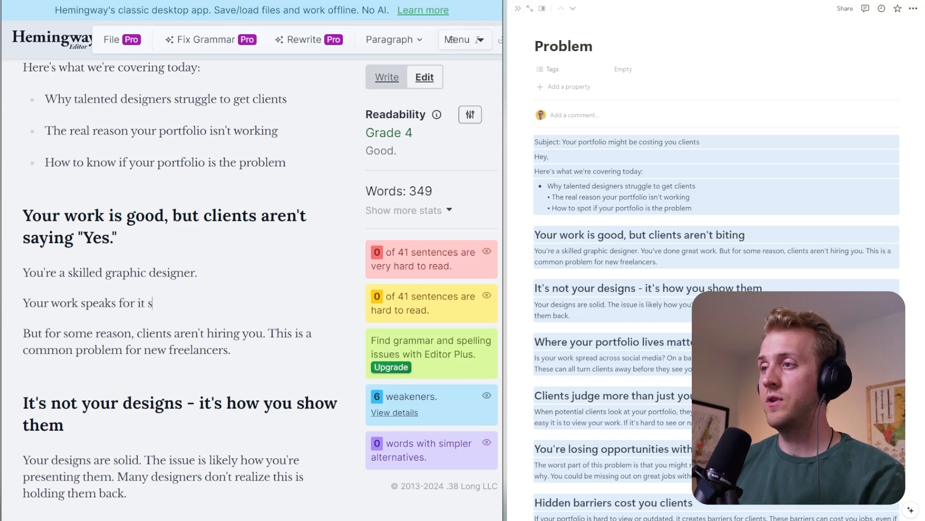
key("BackSpace")
key("BackSpace")
type("self.")
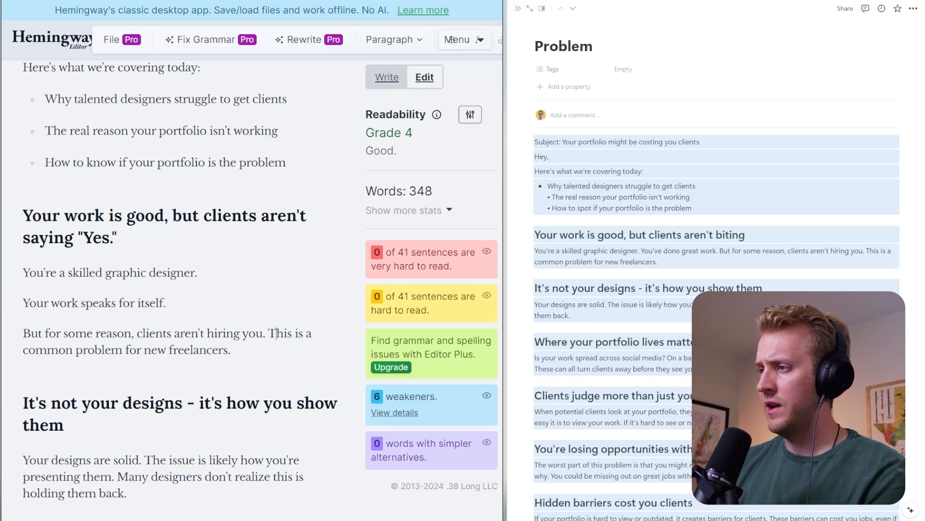
- Delete the sentence "This is a common problem for new freelancers." from the end of the first section
left_click(267, 333)
key("Return")
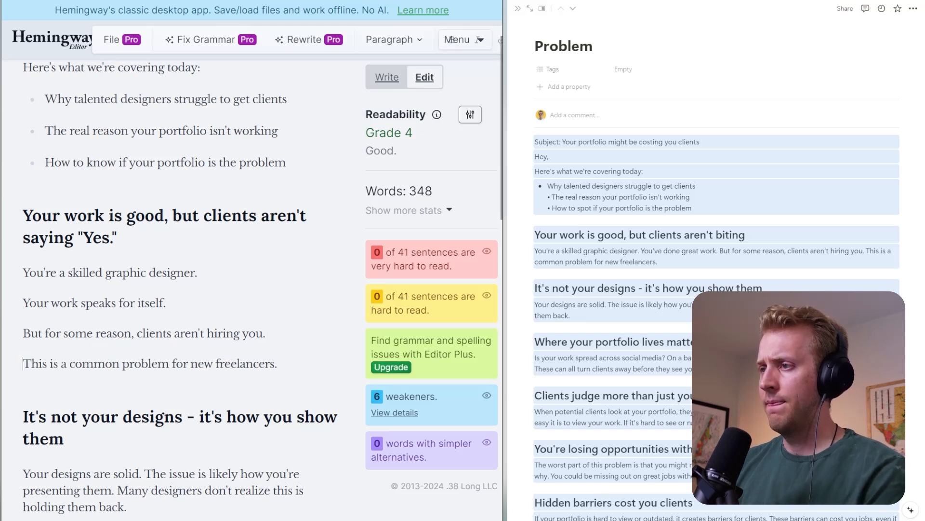
key("shift+End")
key("BackSpace")
key("BackSpace")
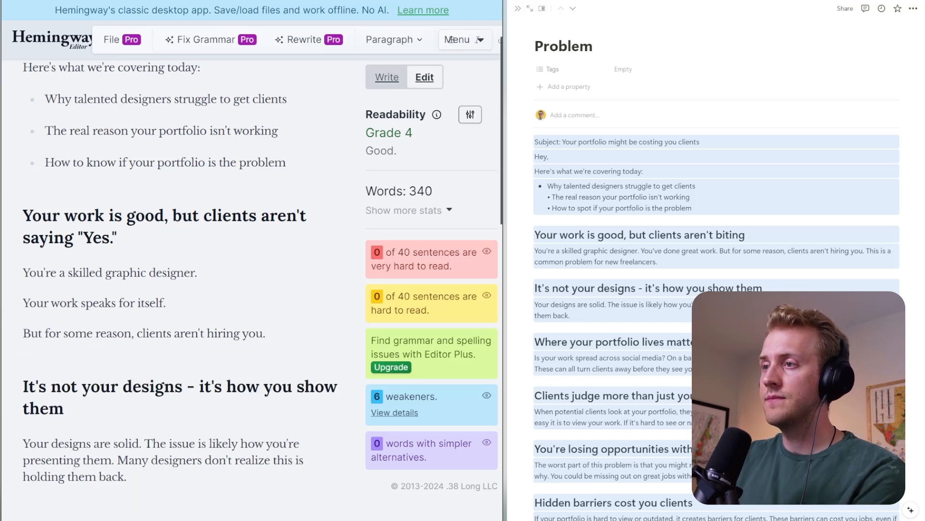
- Copy "Your work speaks for itself." onto a new line under the heading "It's not your designs - it's how you show them"
key("Up")
key("ctrl+shift+Left")
key("ctrl+shift+Left")
key("shift+Home")
key("ctrl+c")
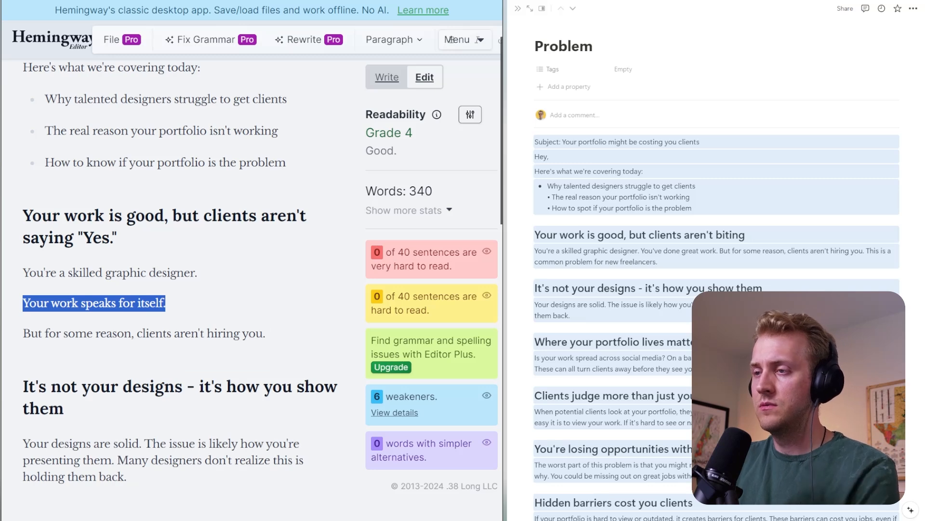
scroll(451, 40, "down", 5)
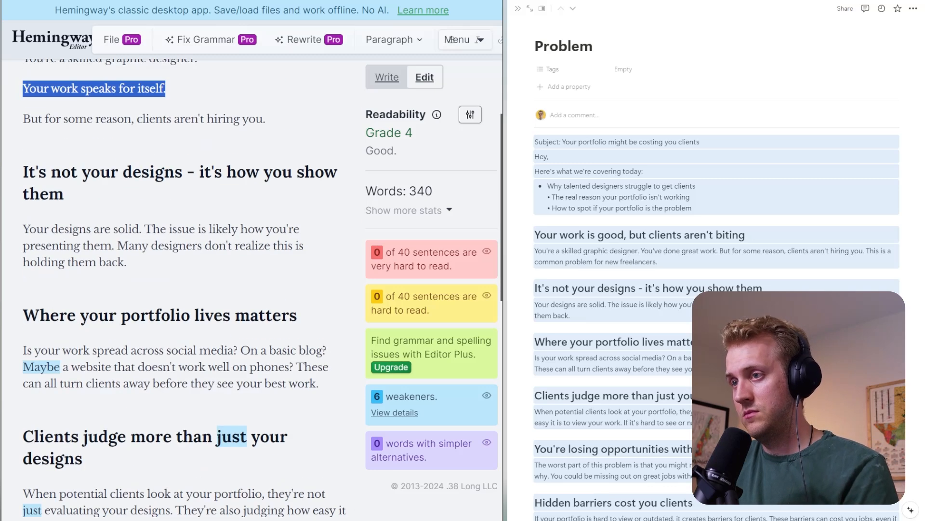
left_click(64, 194)
key("Return")
key("ctrl+v")
scroll(86, 195, "up", 2)
- Replace "Your work speaks for itself." in the first section with "Your work is incredible."
left_click(86, 195)
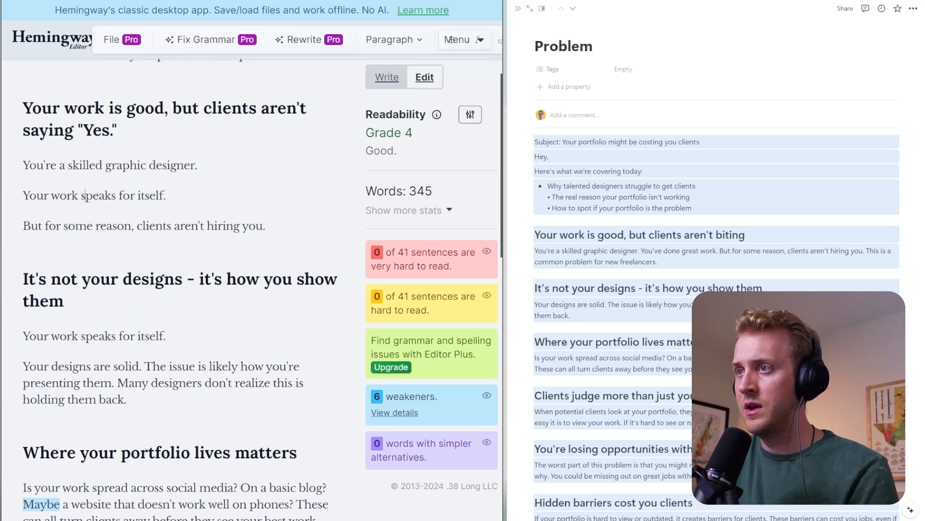
triple_click(85, 195)
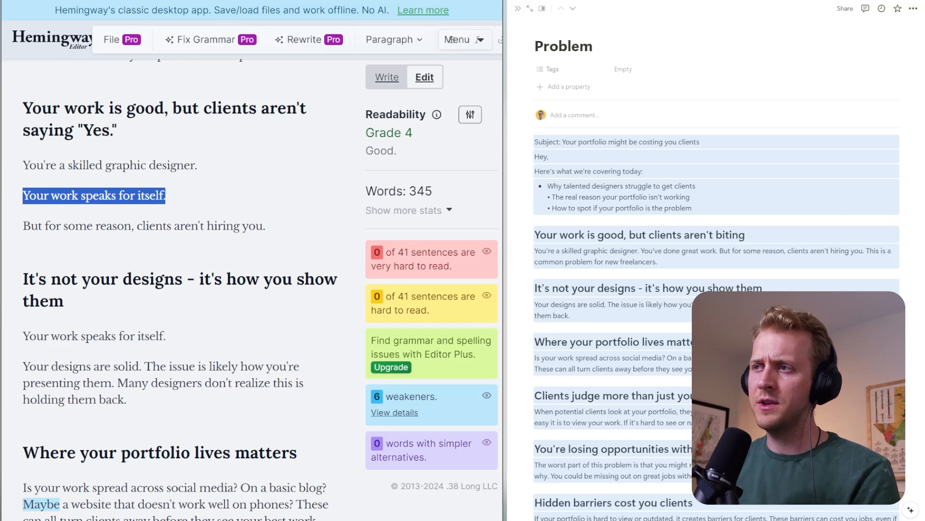
type("Your work is incre")
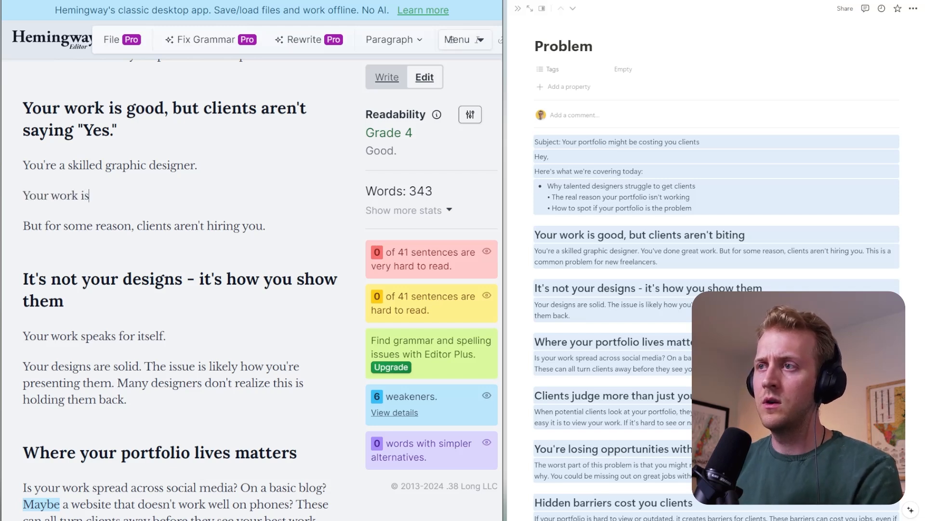
type(".")
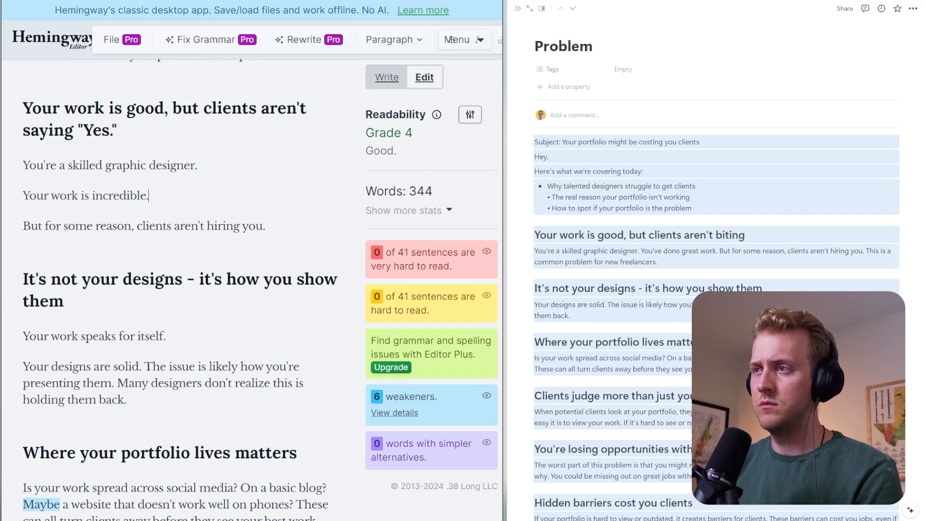
- Add the lines "You know it." and "Your friends and network tell you." below "Your work is incredible."
key("Return")
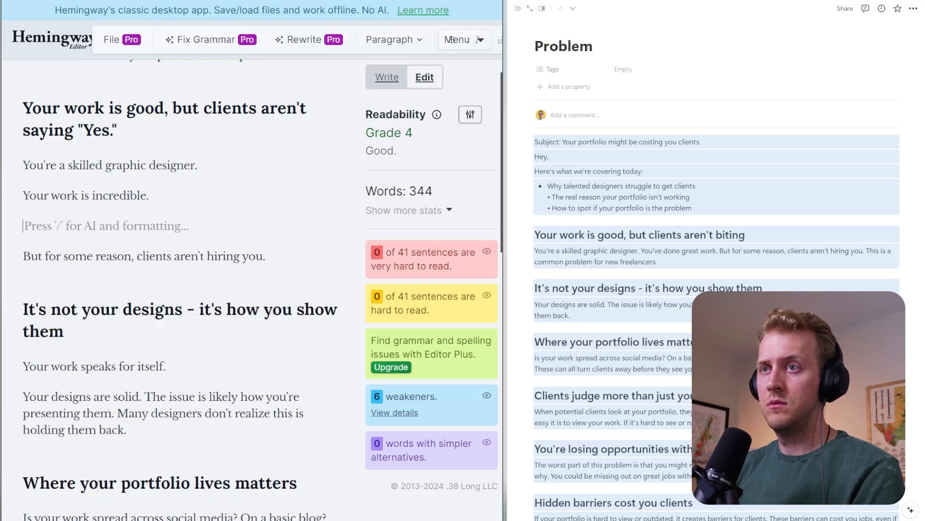
type("You know it.")
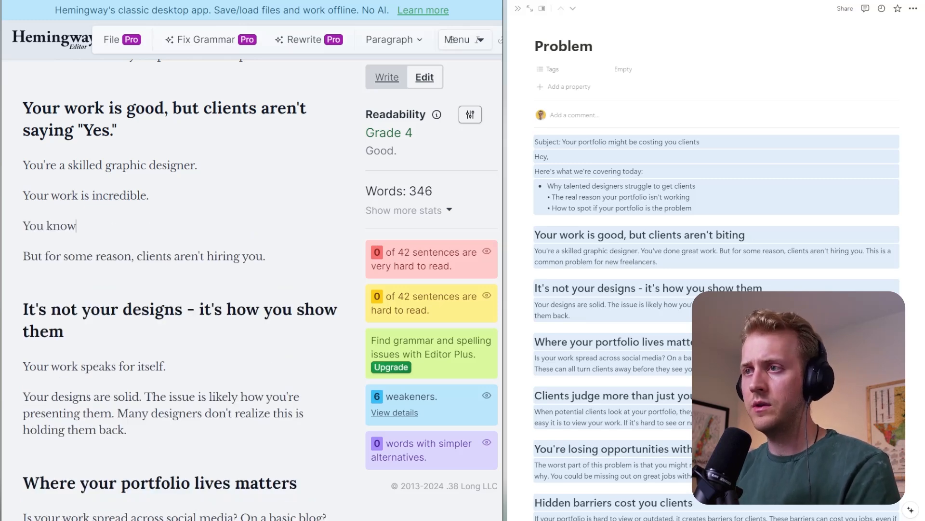
key("Return")
type("Your")
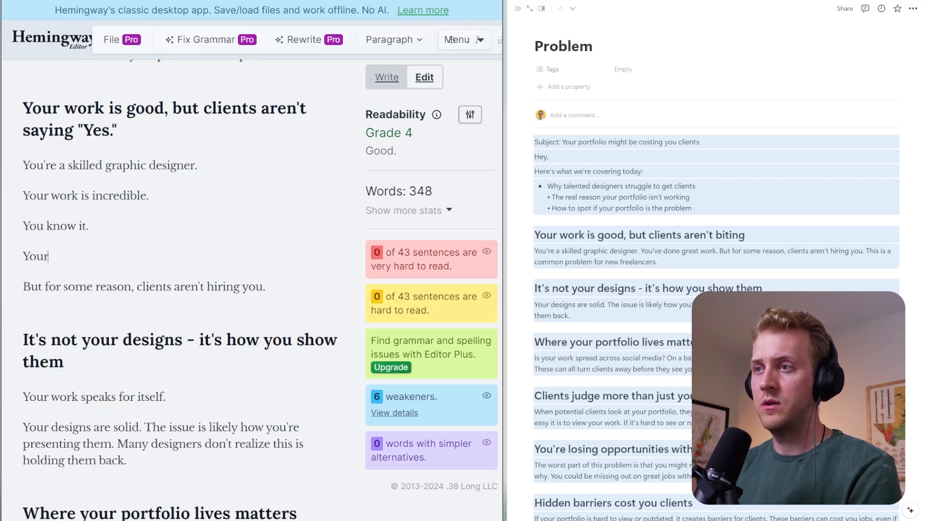
type(" friends and")
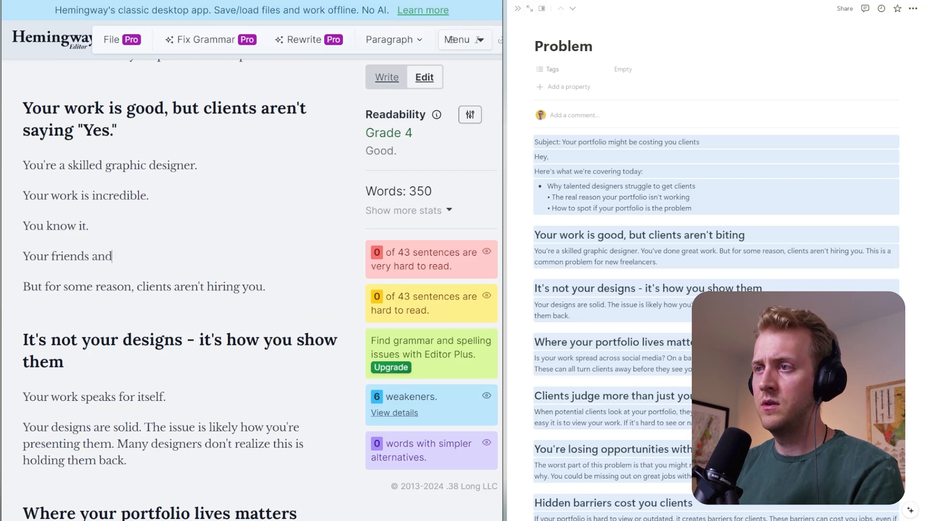
type(" network tell you.")
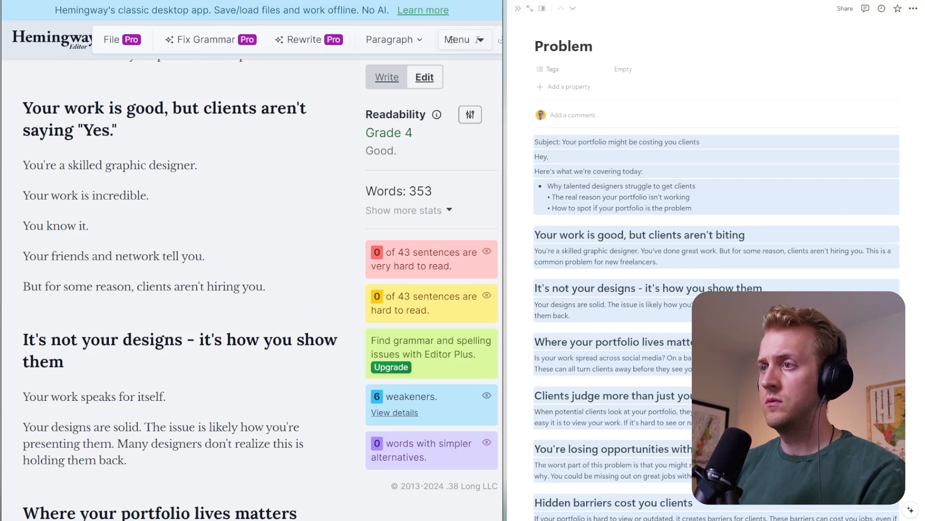
key("Return")
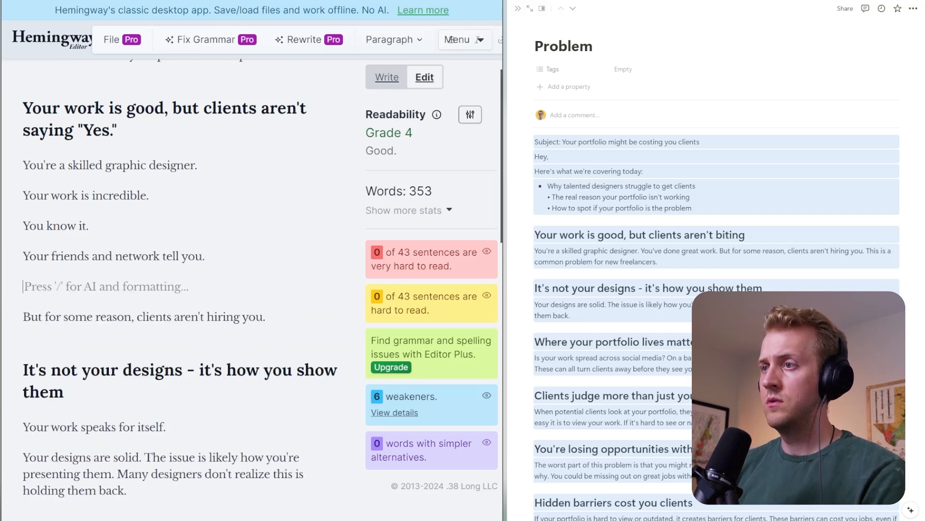
key("BackSpace")
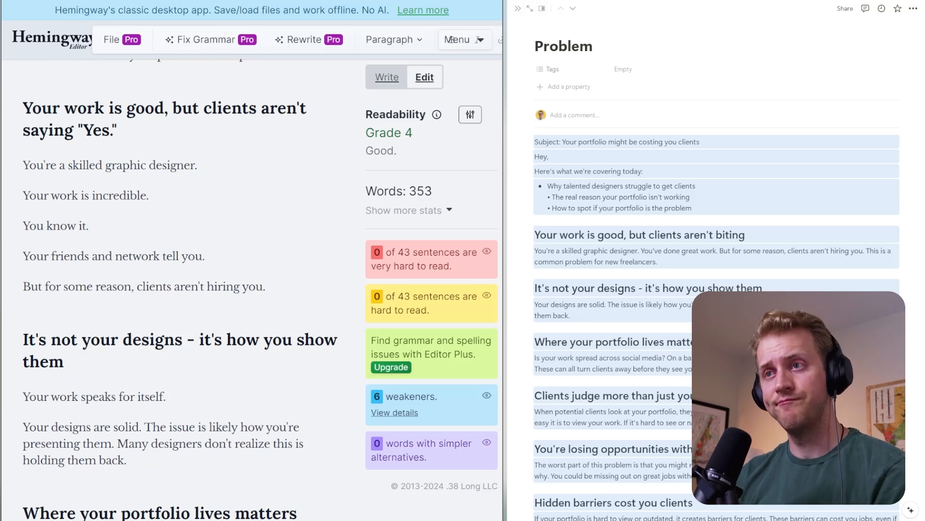
- Add the line "Well, in 2024 - that might not be the case." below "Your work speaks for itself."
scroll(451, 40, "down", 3)
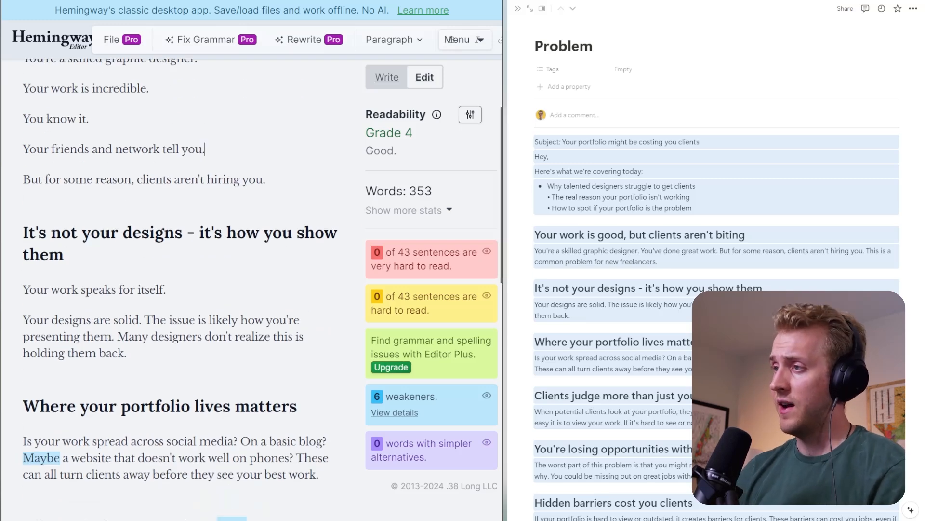
left_click(64, 254)
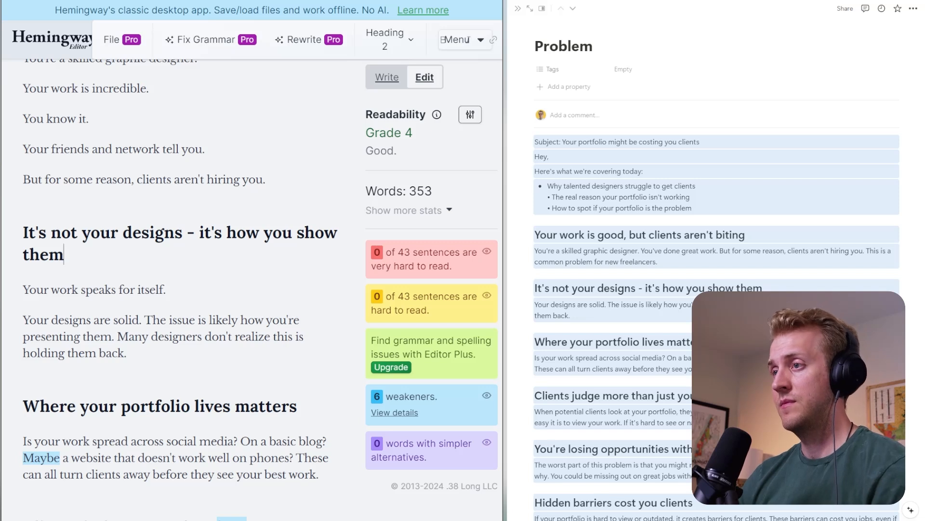
left_click(166, 290)
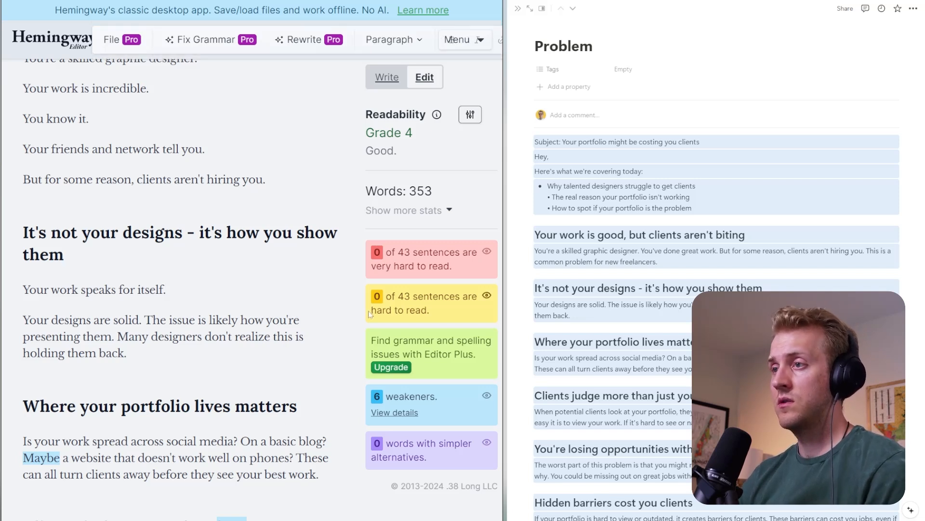
key("Return")
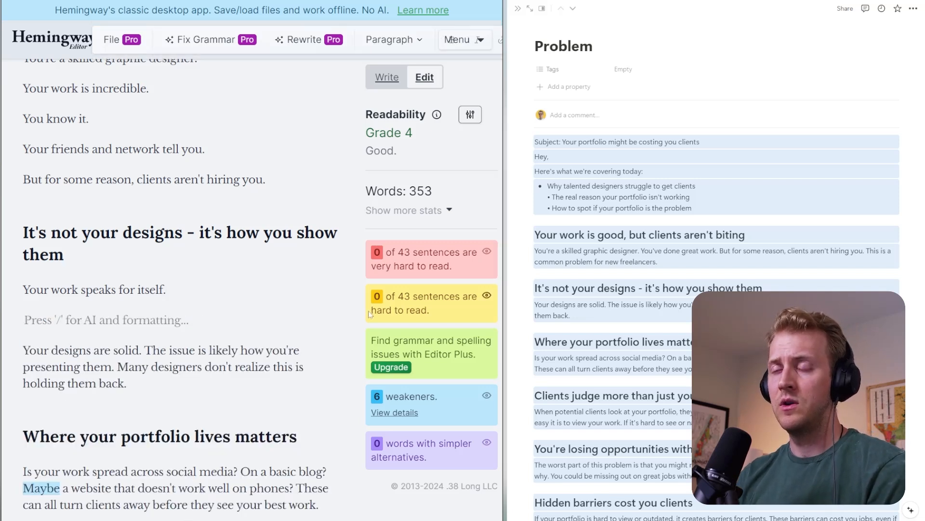
type("Well, in")
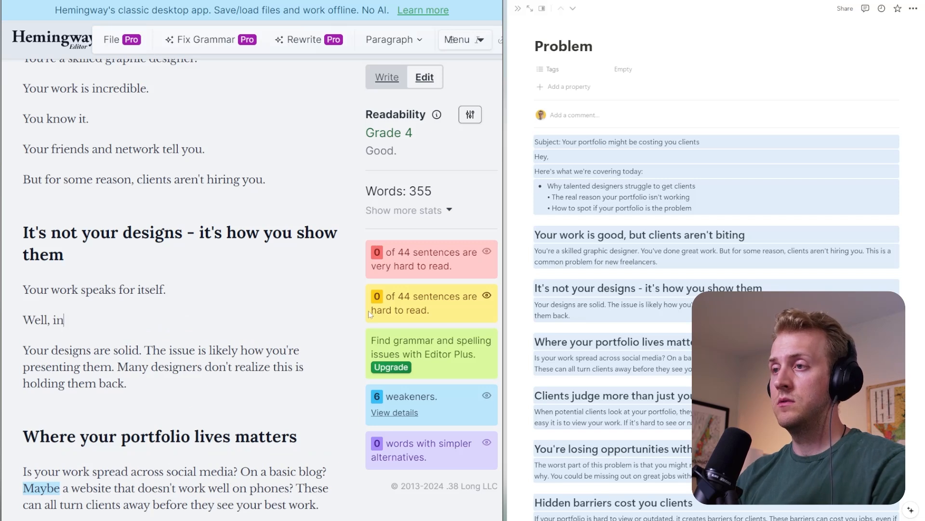
type(" 2024 - t")
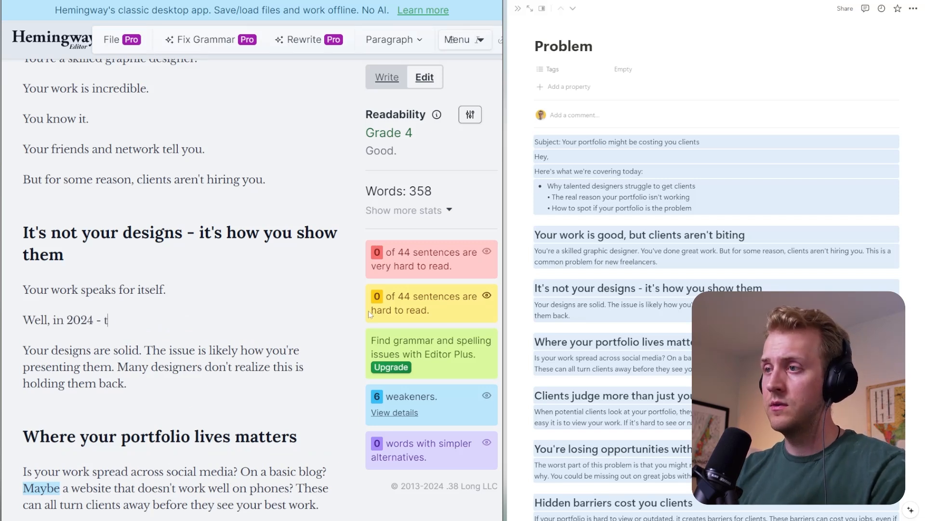
type("hat might not ")
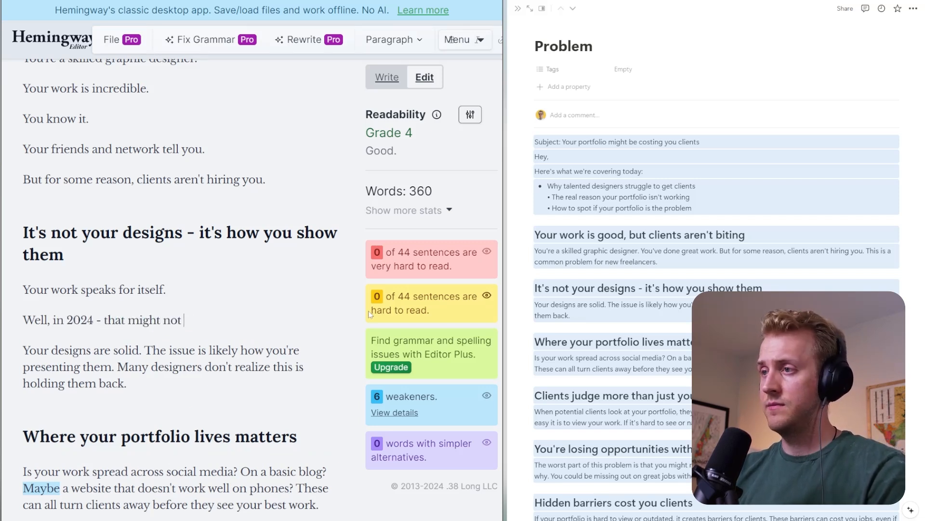
type("be the case.")
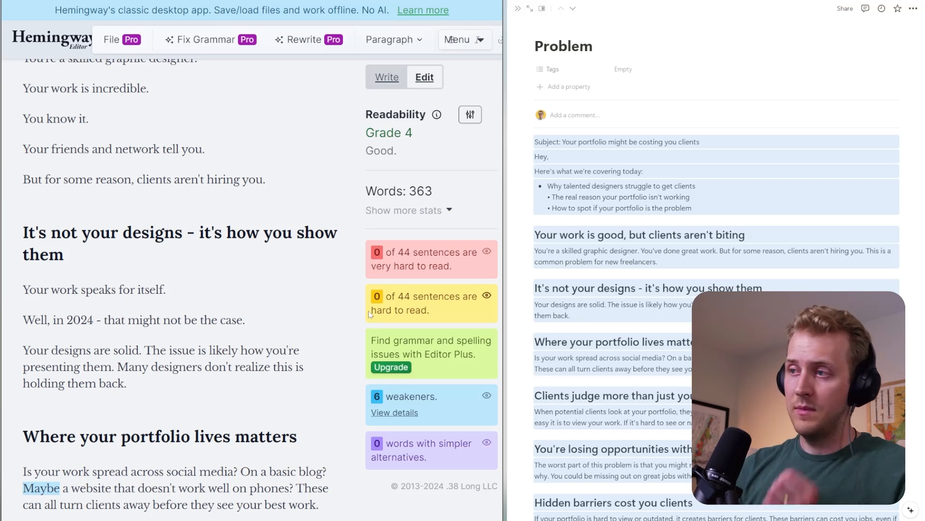
- Split the paragraph starting "Your designs are solid." so that each of its three sentences stands on its own line
left_click(144, 350)
key("Return")
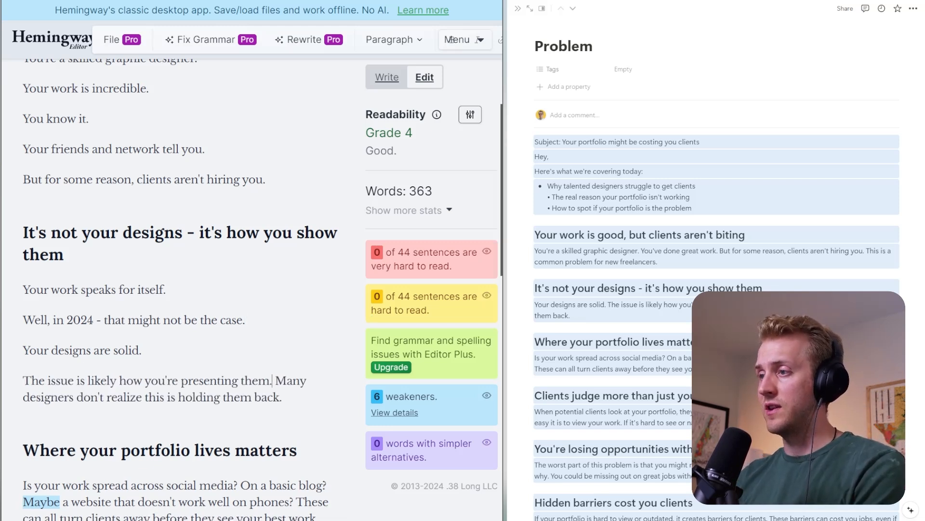
key("Delete")
key("Return")
scroll(178, 289, "down", 2)
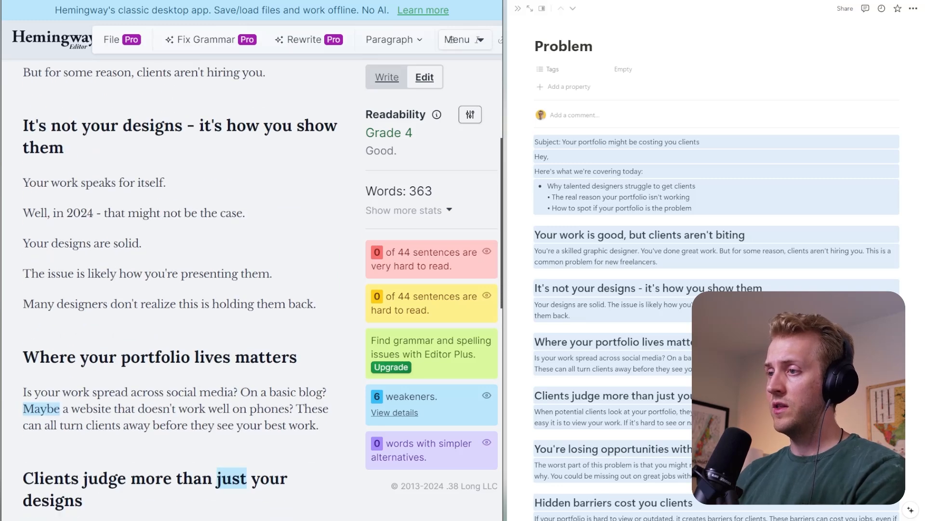
key("Return")
key("BackSpace")
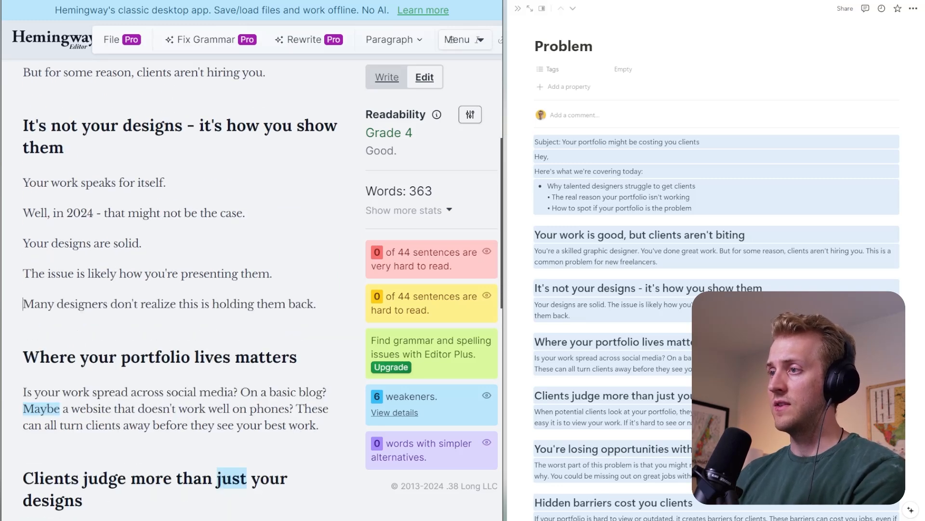
- Delete the line "Many designers don't realize this is holding them back." from the section's end
double_click(233, 303)
left_click(182, 305)
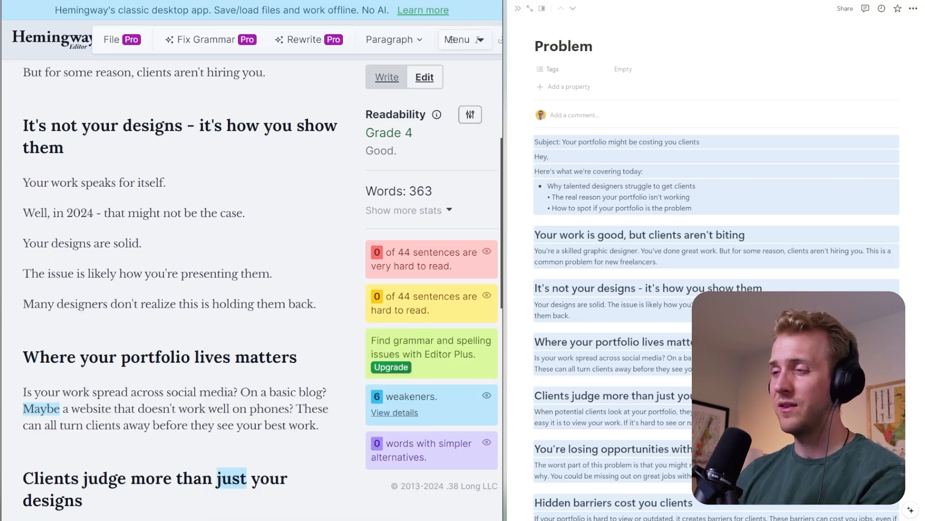
left_click_drag(38, 274, 178, 274)
left_click(270, 274)
left_click_drag(317, 304, 16, 304)
key("BackSpace")
key("BackSpace")
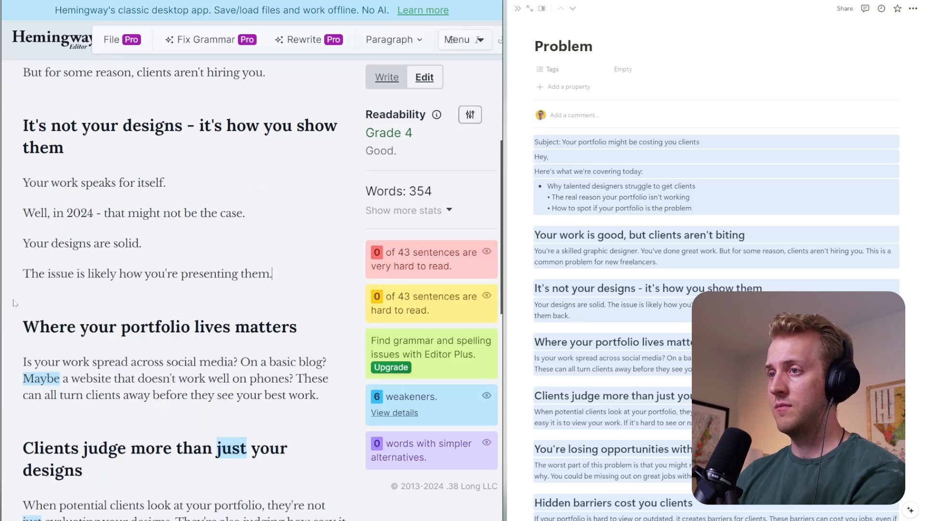
- Under "Where your portfolio lives matters", separate the opening question onto its own line and reword it as "Your work might be spread across social media."
scroll(173, 289, "down", 2)
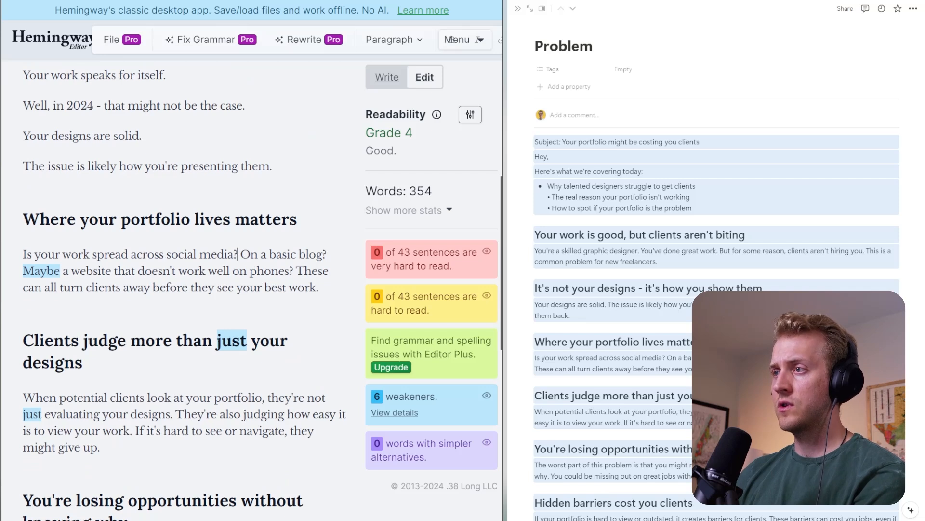
key("Return")
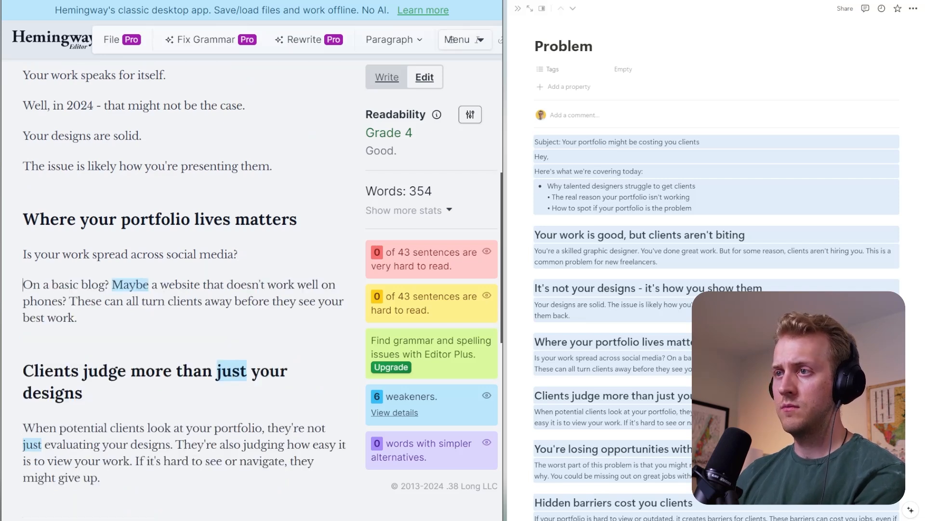
left_click_drag(61, 254, 23, 254)
type("Yo")
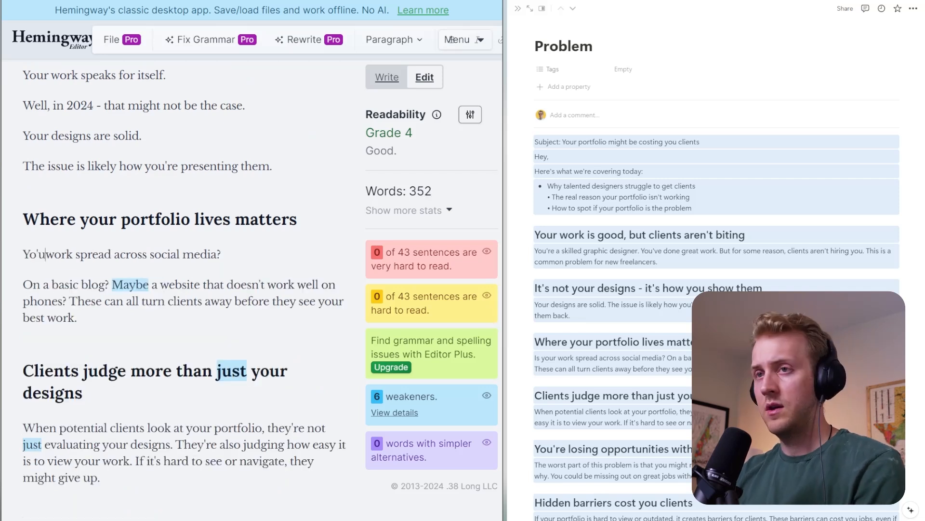
type("ur")
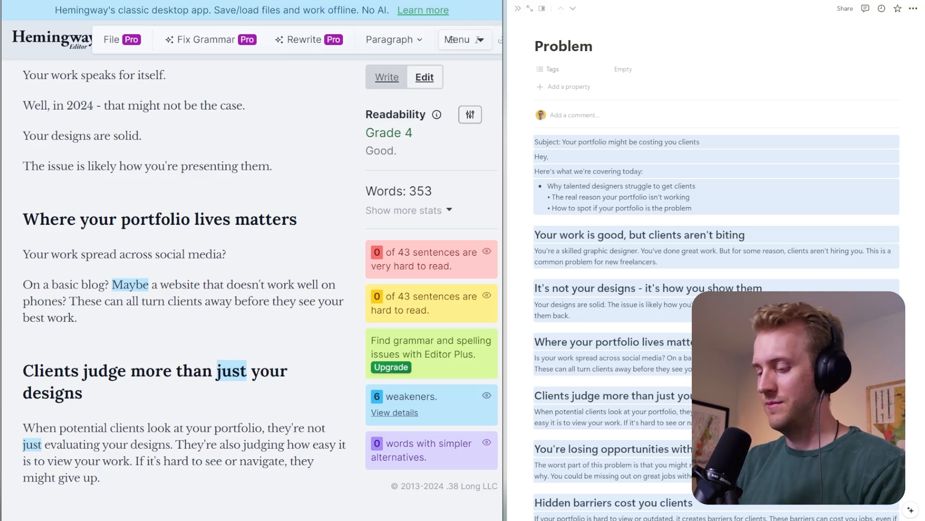
type("migth")
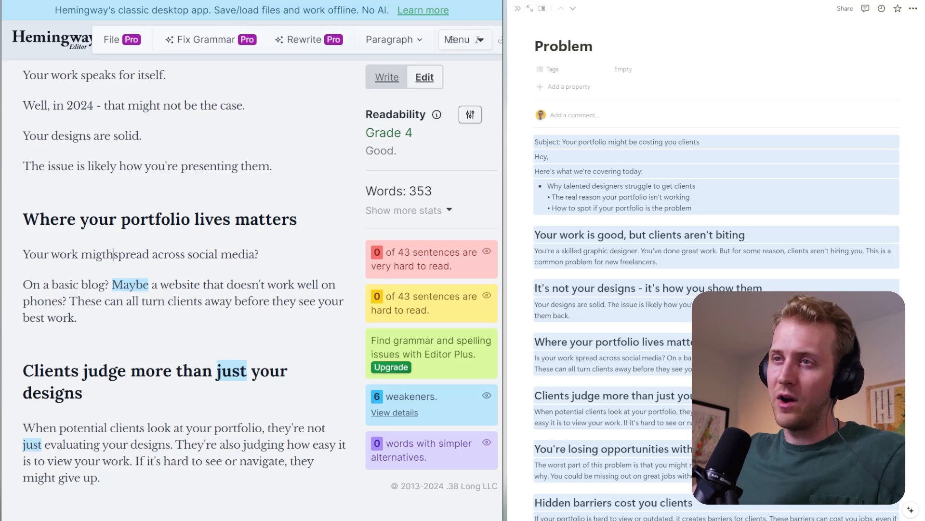
key("BackSpace")
key("BackSpace")
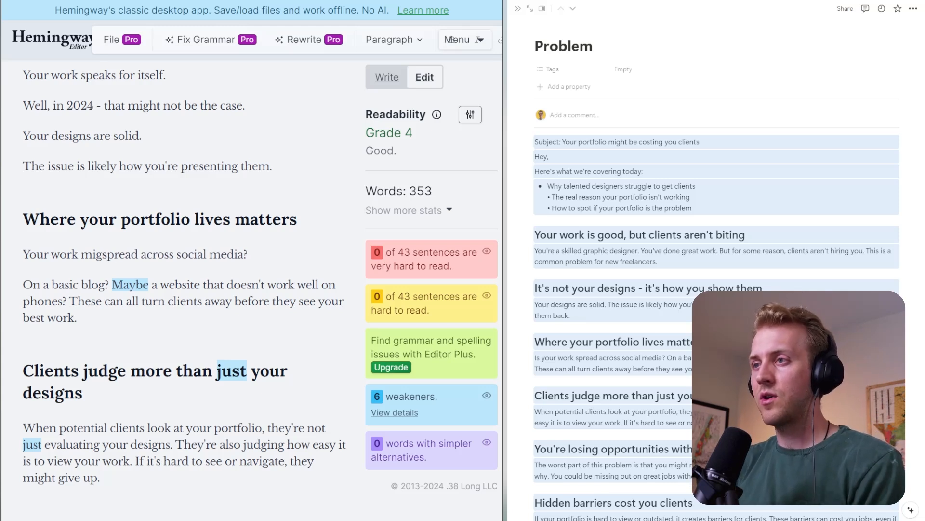
type("ht be")
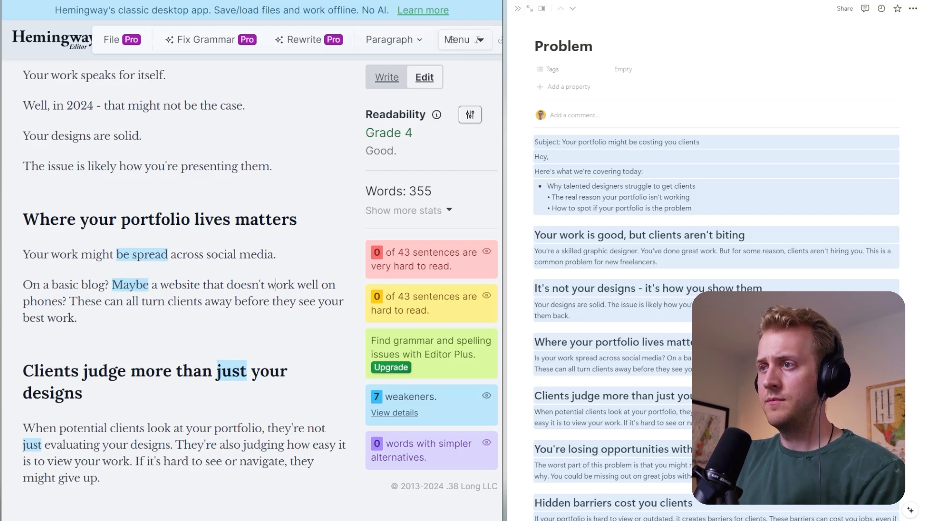
- Reword "On a basic blog?" as "Or it's on a basic blog site." and separate it from the text that follows
key("BackSpace")
key("Return")
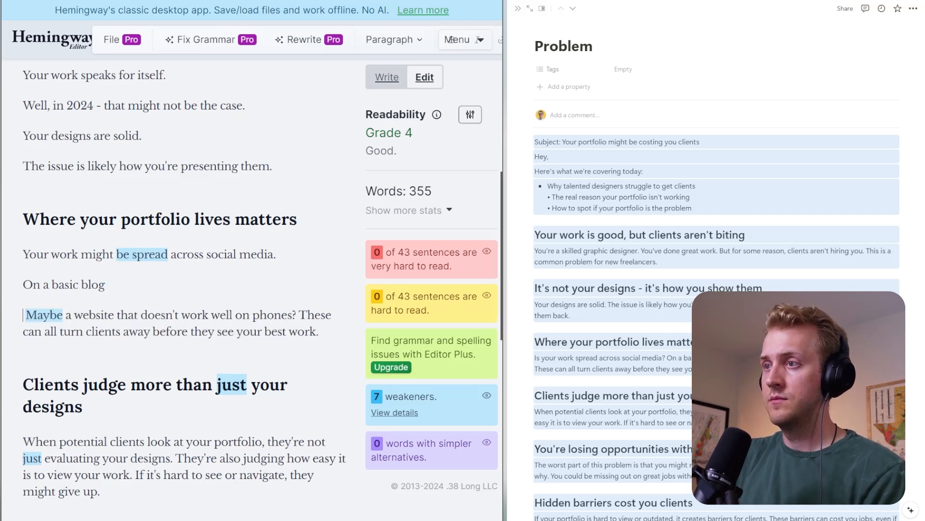
type("Or")
key("Delete")
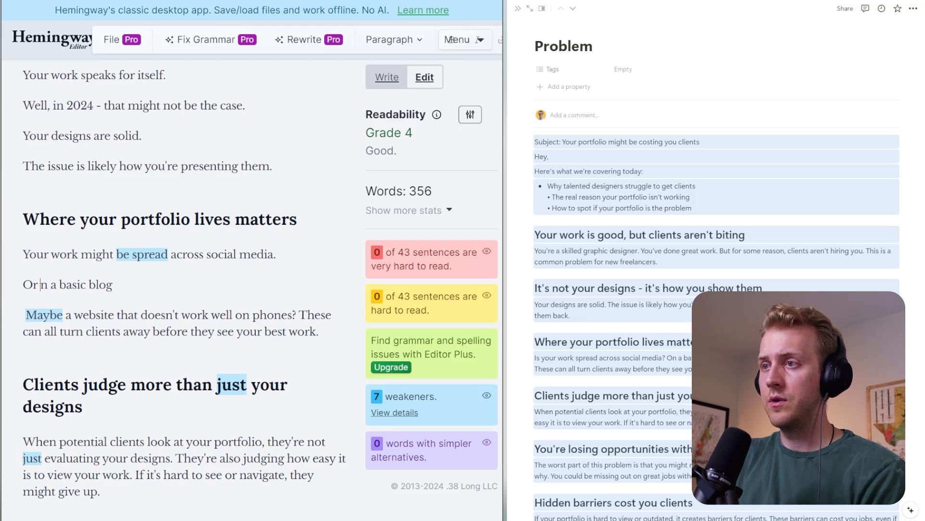
type("it's o")
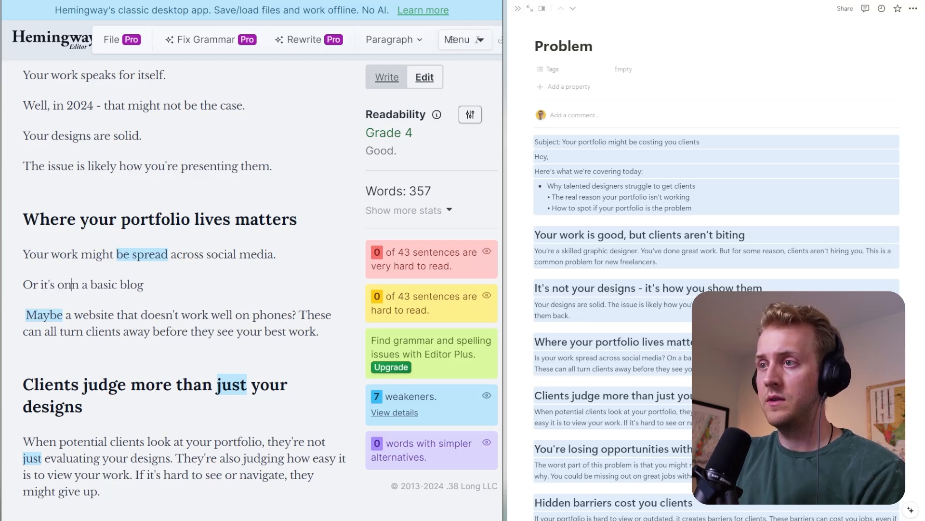
key("Delete")
key("End")
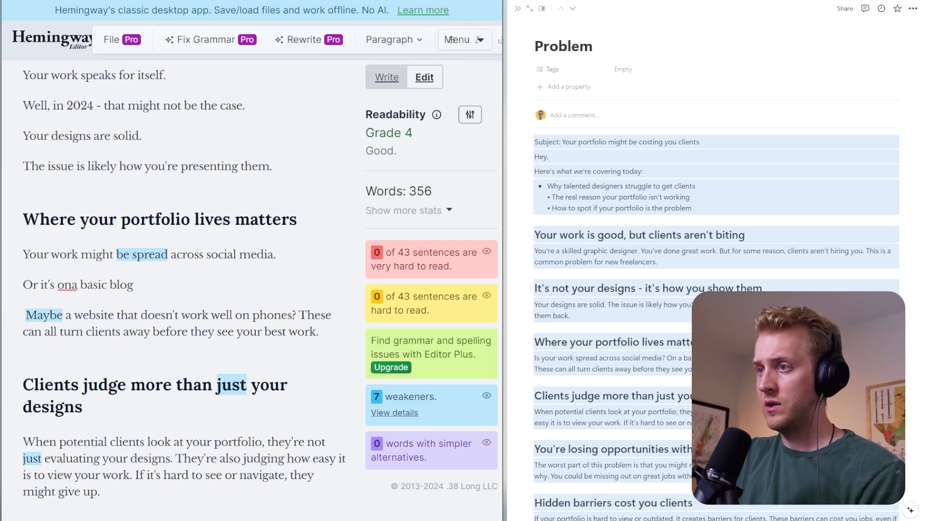
type(".")
left_click(72, 285)
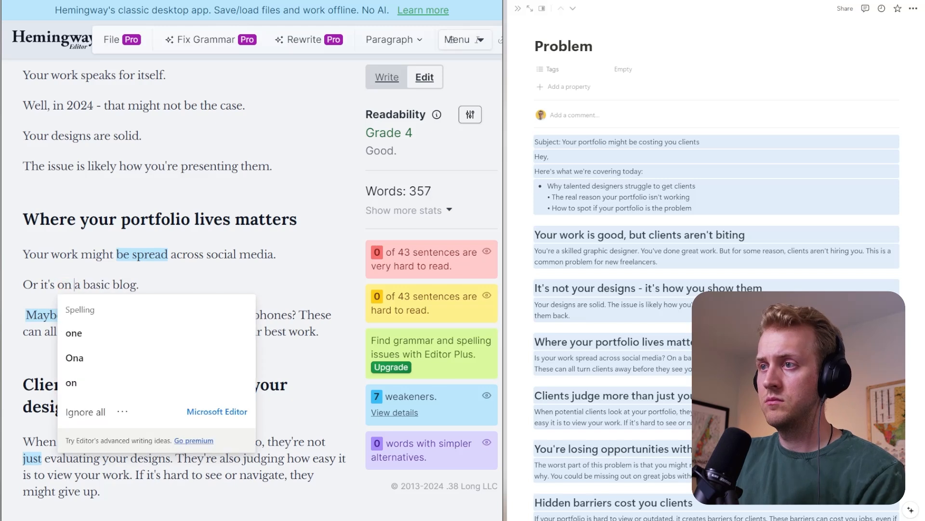
key("End")
key("Left")
type("site")
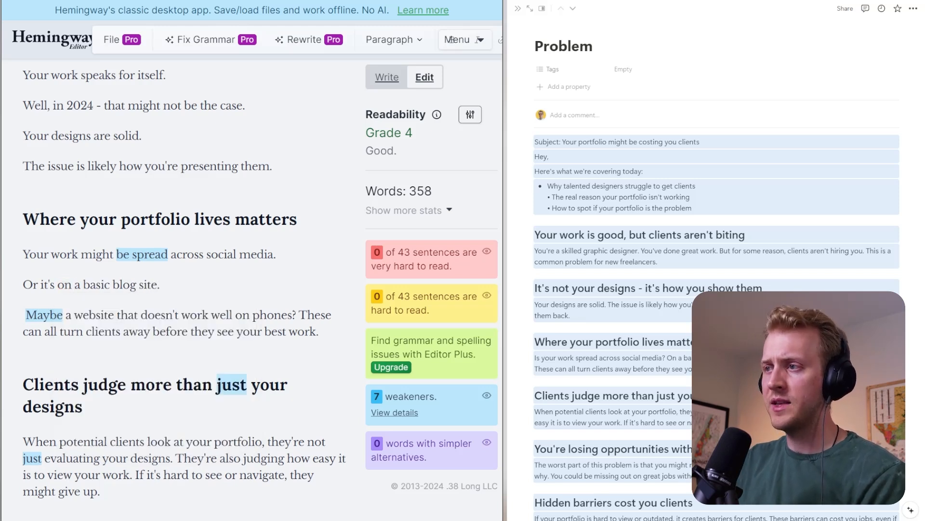
- Replace the question about a website that doesn't work well on phones with the separate line "Maybe your site isn't mobile-friendly."
left_click_drag(297, 315, 21, 315)
key("BackSpace")
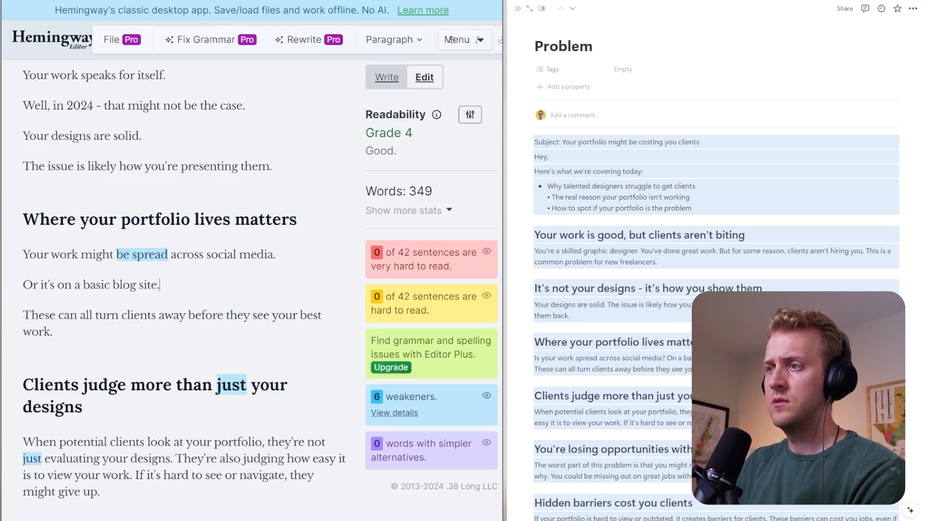
key("Return")
type("Mayb")
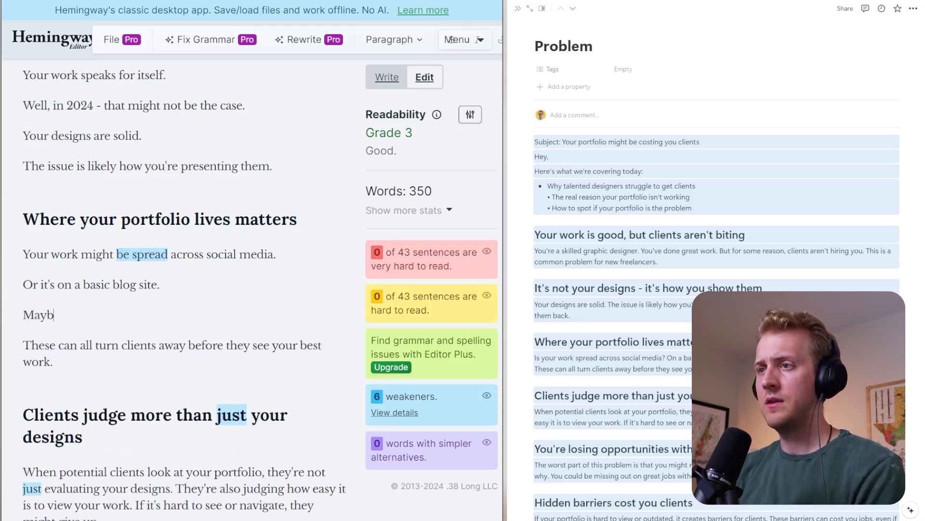
type("e your site i")
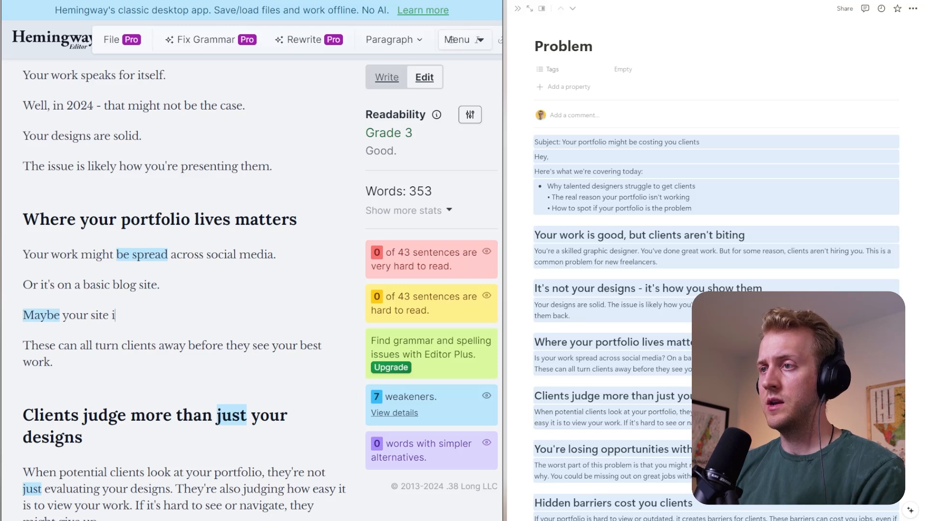
type("sn't mobile")
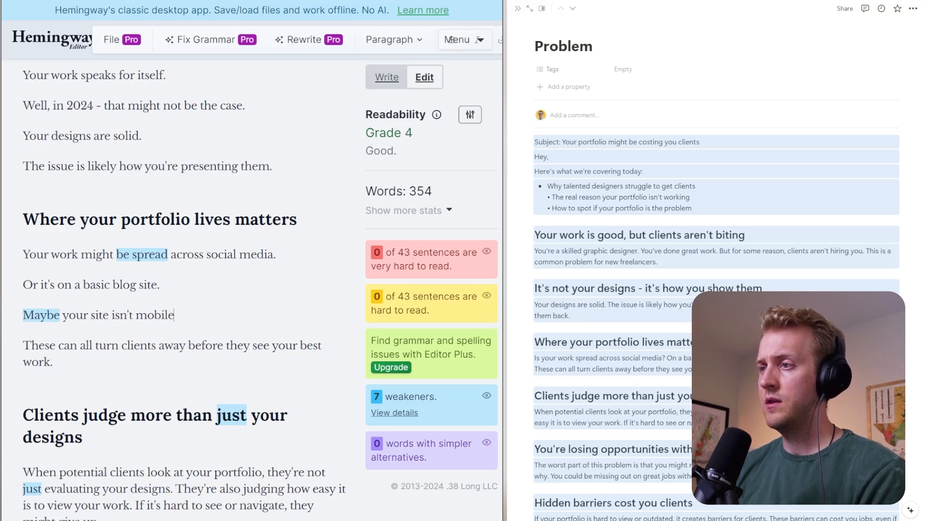
type("-friendly.")
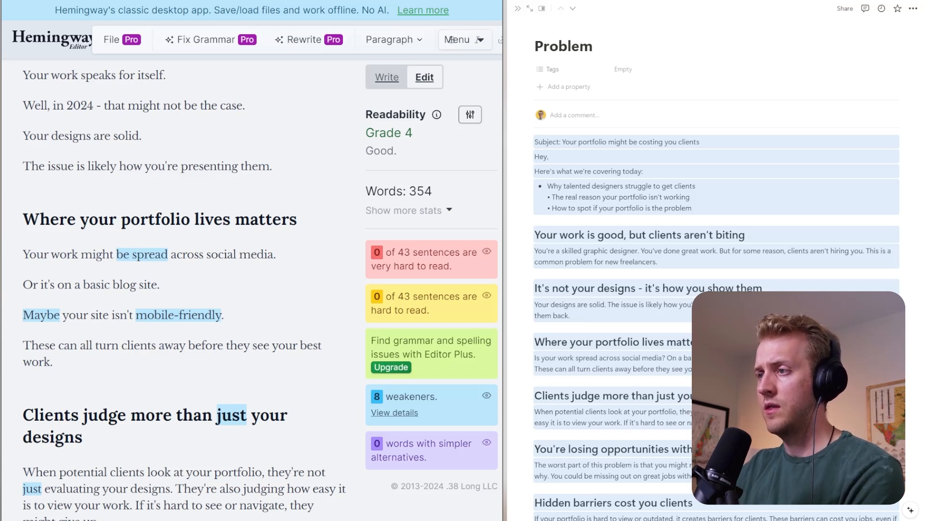
- Change "see" to "ever see" in the sentence "These can all turn clients away before they see your best work."
double_click(262, 345)
type("rvrt")
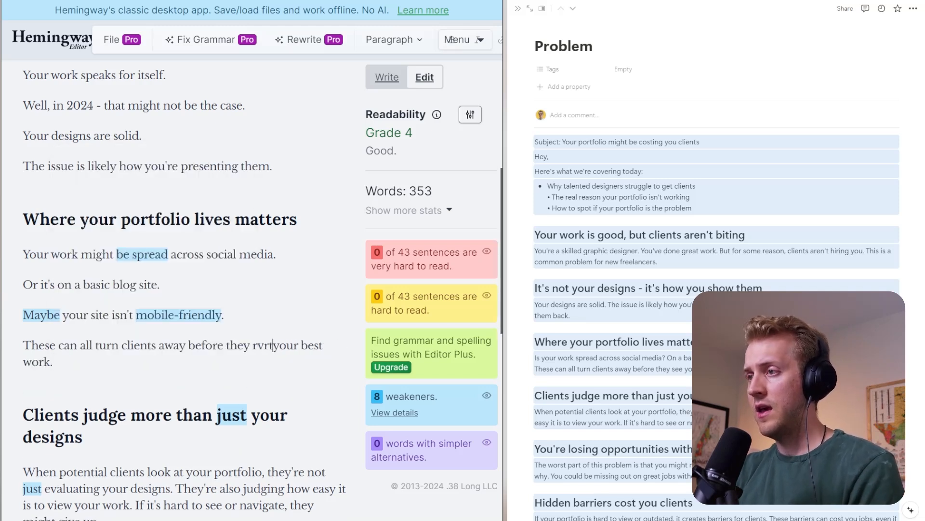
key("BackSpace")
key("BackSpace")
key("BackSpace")
key("BackSpace")
type("e")
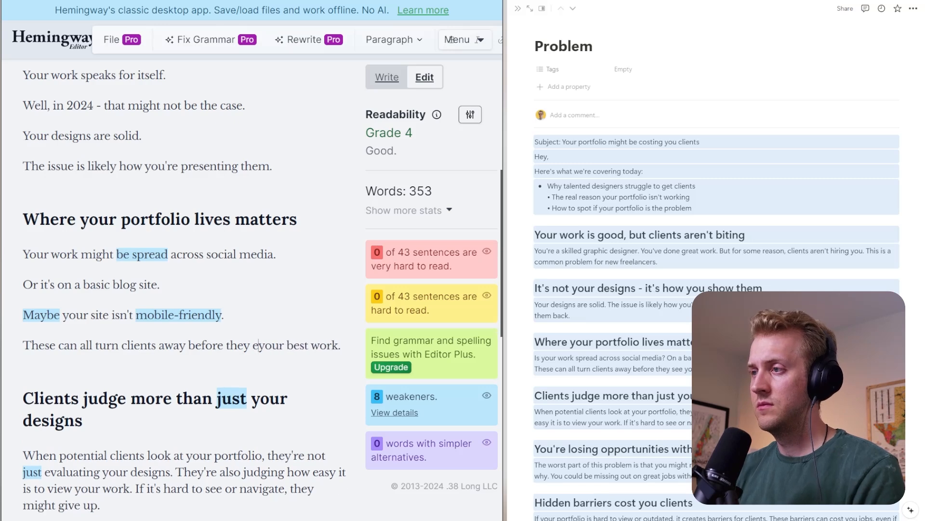
type("ver see")
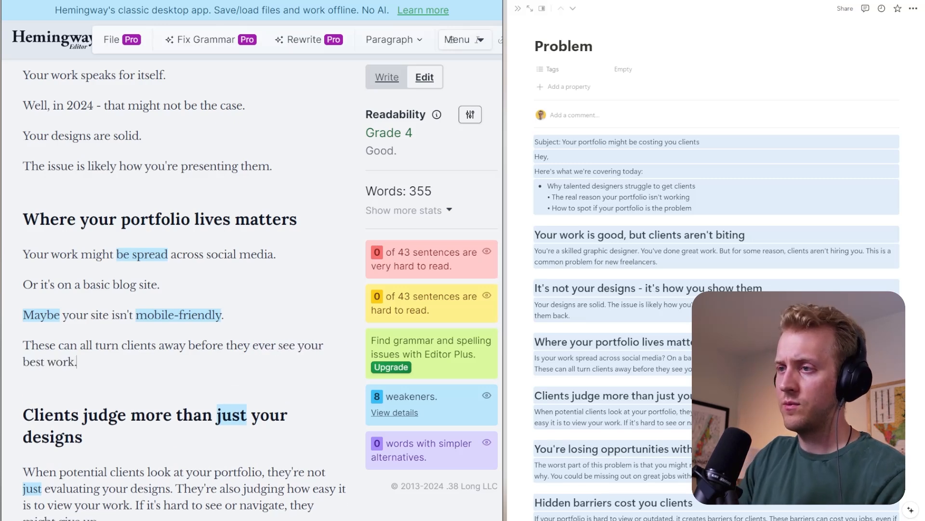
scroll(452, 39, "down", 5)
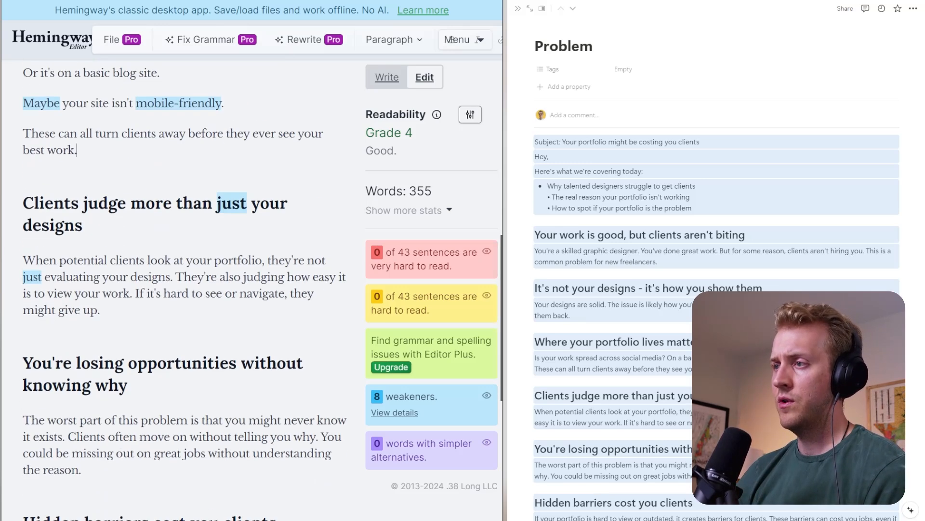
- Add "Your" at the start of the heading "Clients judge more than just your designs", keeping "Clients" capitalized
left_click(230, 224)
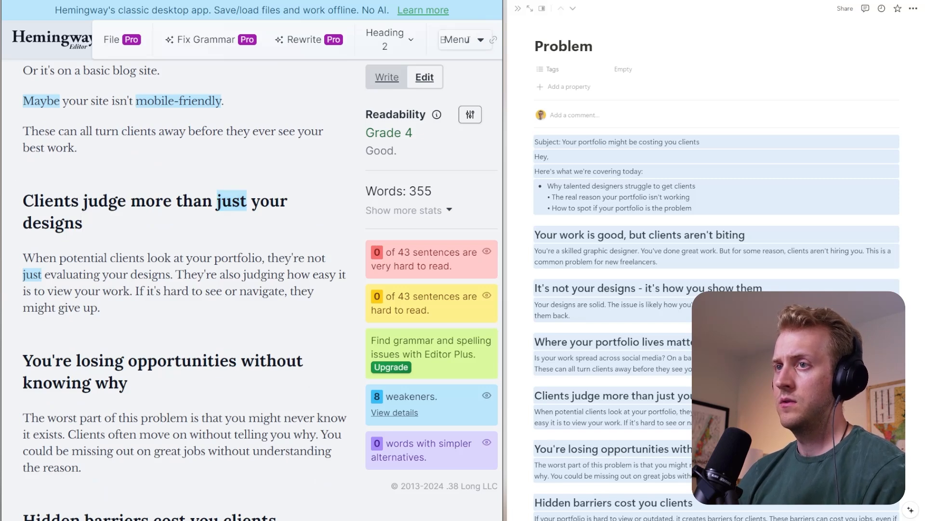
left_click(35, 200)
key("BackSpace")
type("Yiou")
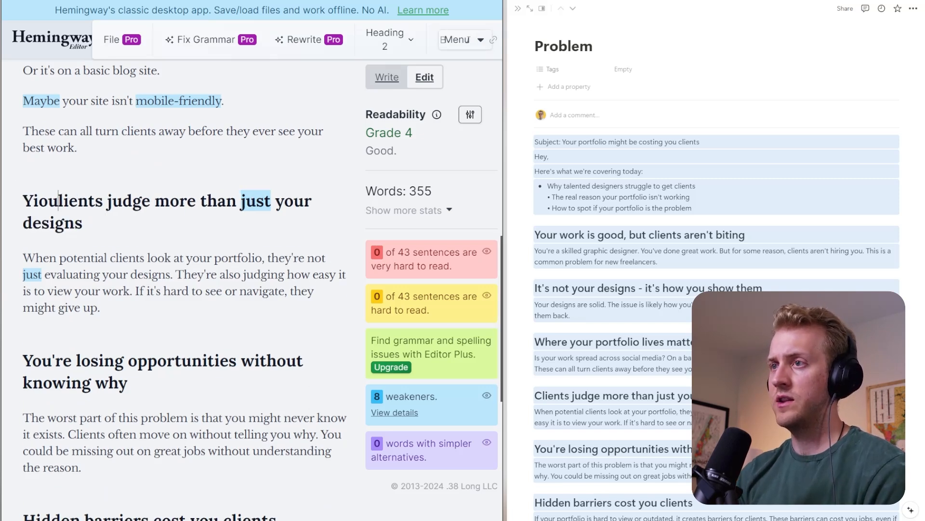
key("BackSpace")
key("BackSpace")
key("BackSpace")
type("our ")
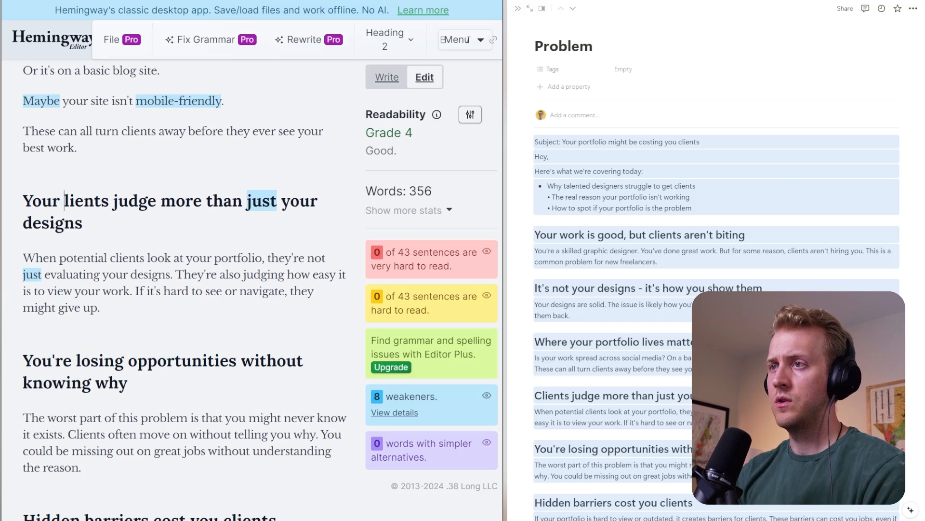
type("C")
- Change "judge" to "are judging" so the heading reads "Your Clients are judging more than just your designs"
left_click(149, 201)
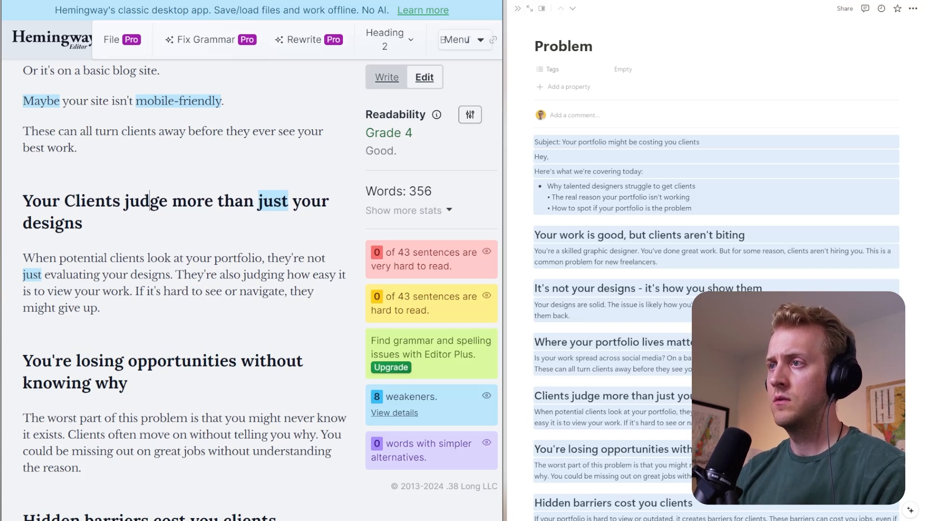
double_click(150, 200)
type("are judi")
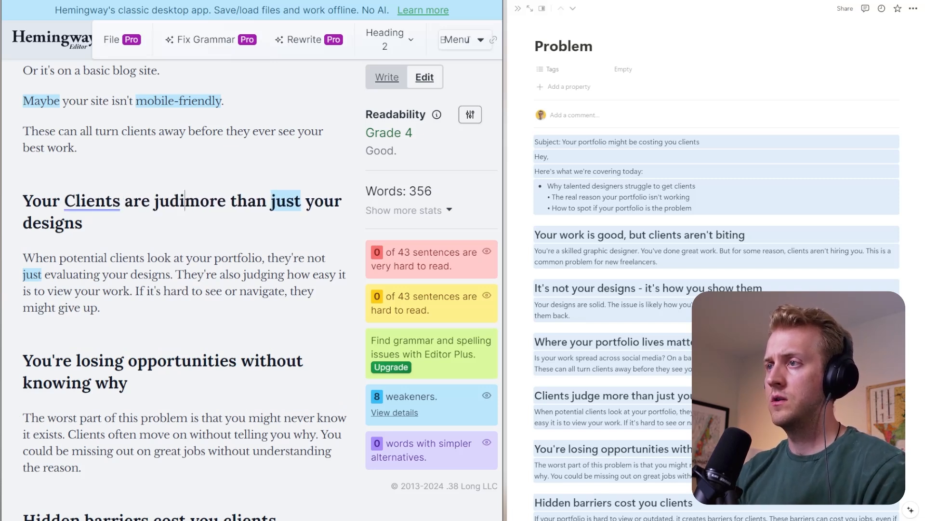
type("ng")
left_click(300, 201)
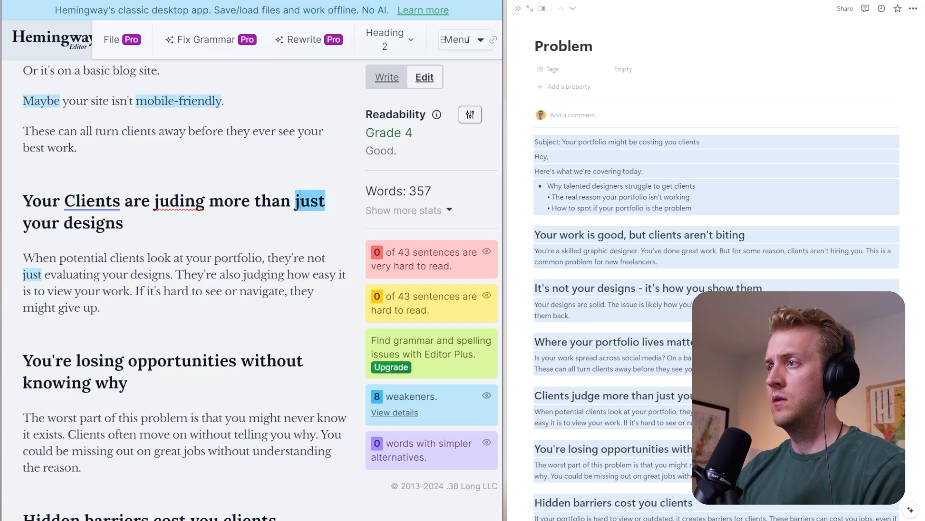
double_click(300, 200)
key("BackSpace")
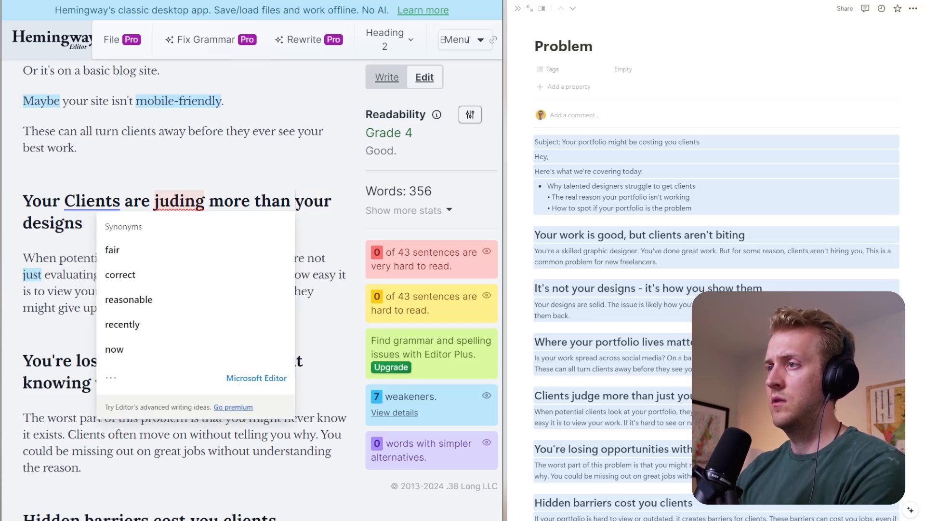
left_click(180, 202)
left_click(184, 277)
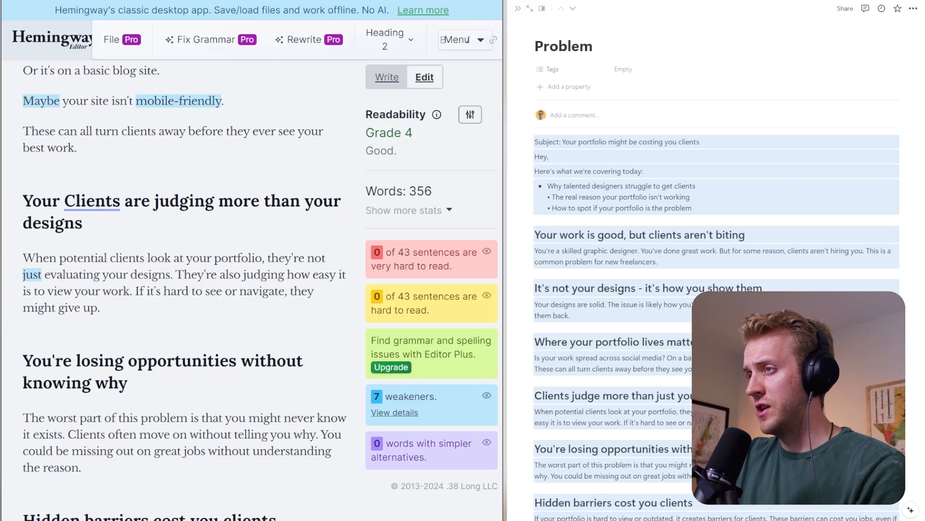
double_click(303, 201)
type("just")
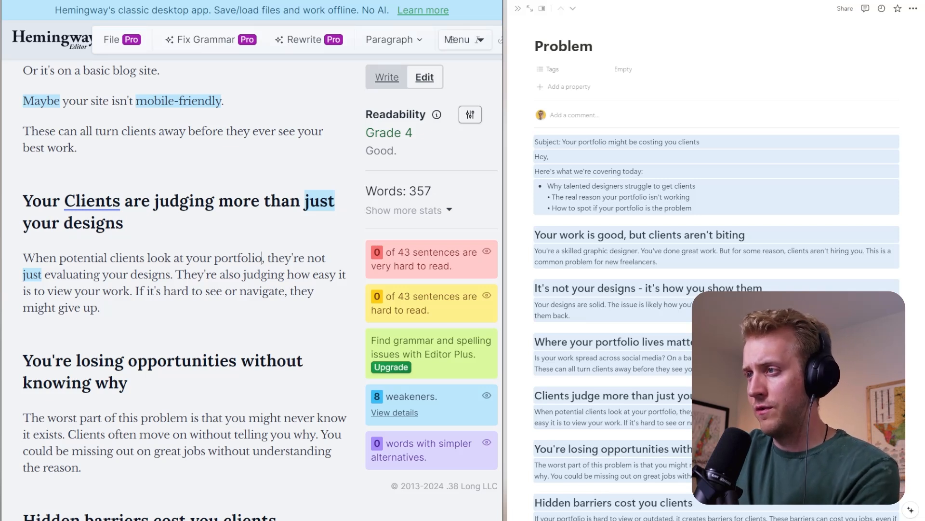
- End "When potential clients look at your portfolio" with an ellipsis and start a separate line with "They're not just evaluating your designs."
type("...")
key("Delete")
key("Delete")
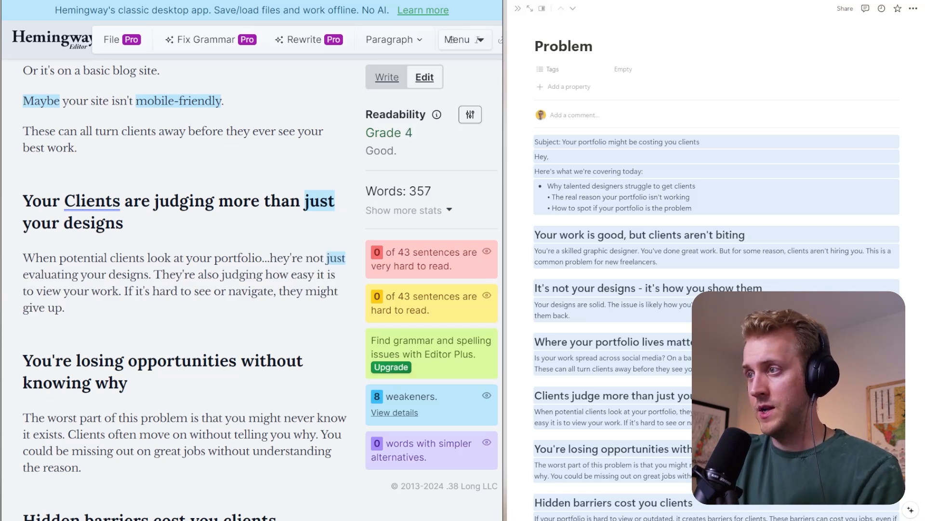
key("Return")
key("Delete")
type("T")
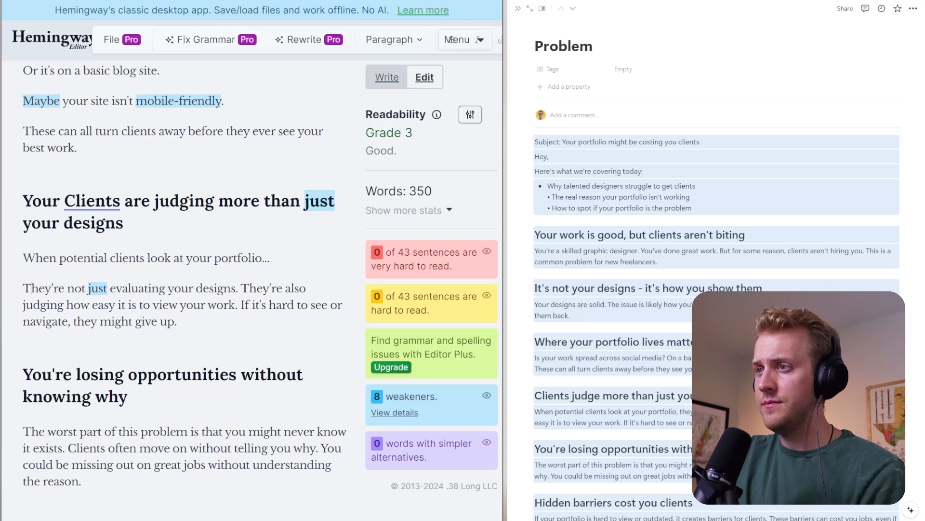
- Replace "just" with "only" in the sentence "They're not just evaluating your designs."
double_click(98, 288)
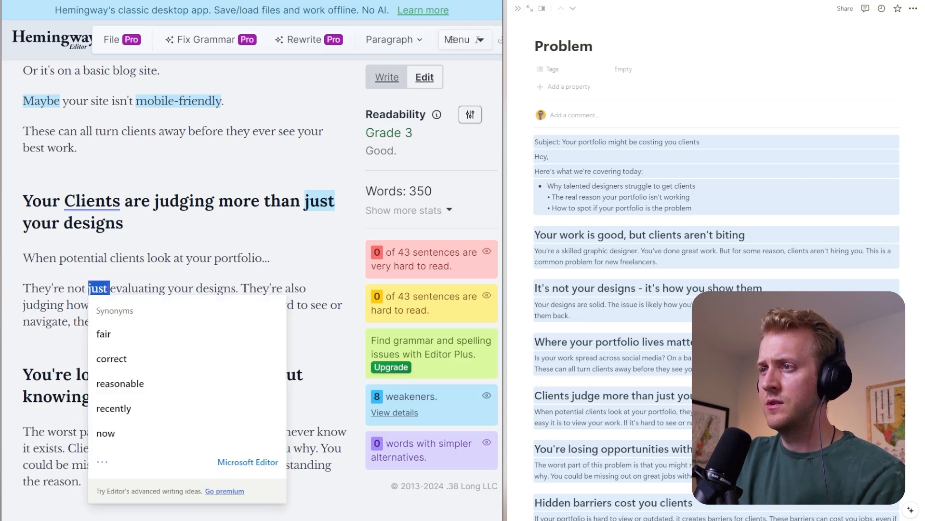
key("Delete")
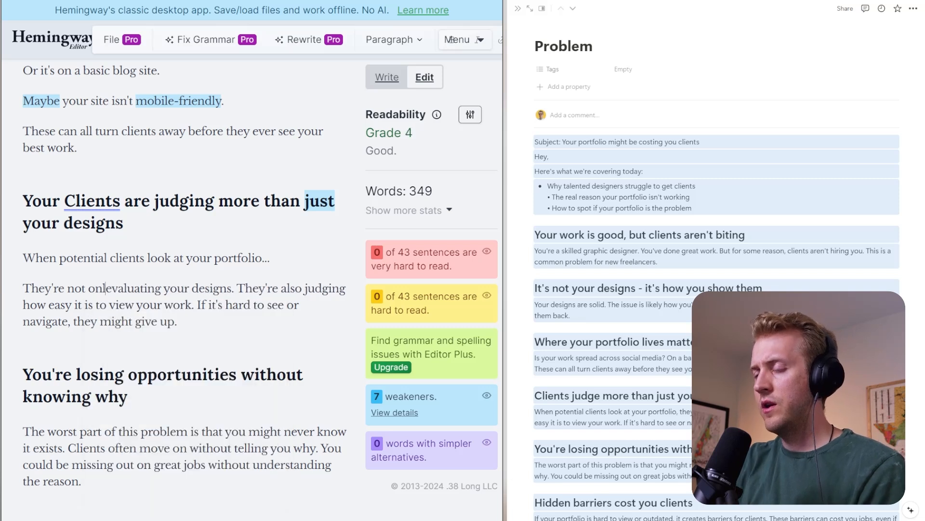
type("only")
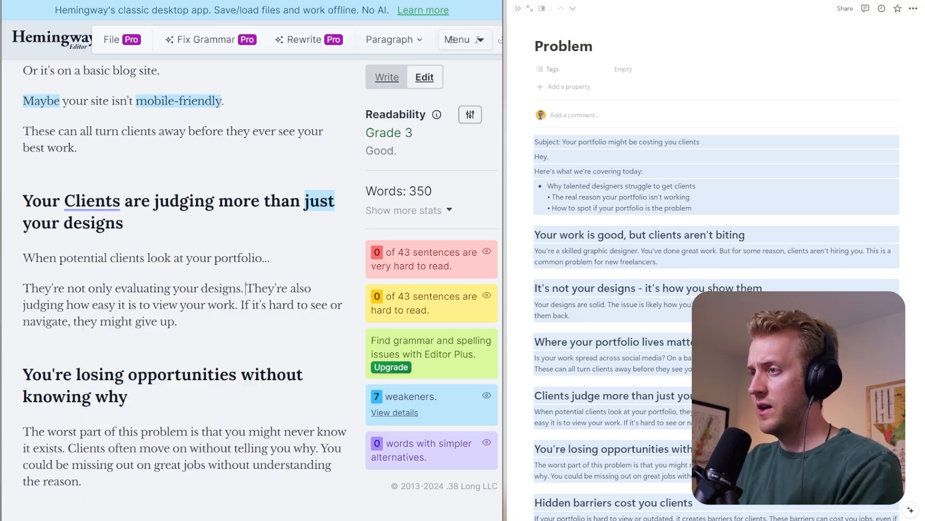
- Put "They're also judging how easy it is to view your work." on its own line and delete the sentence after it
key("Return")
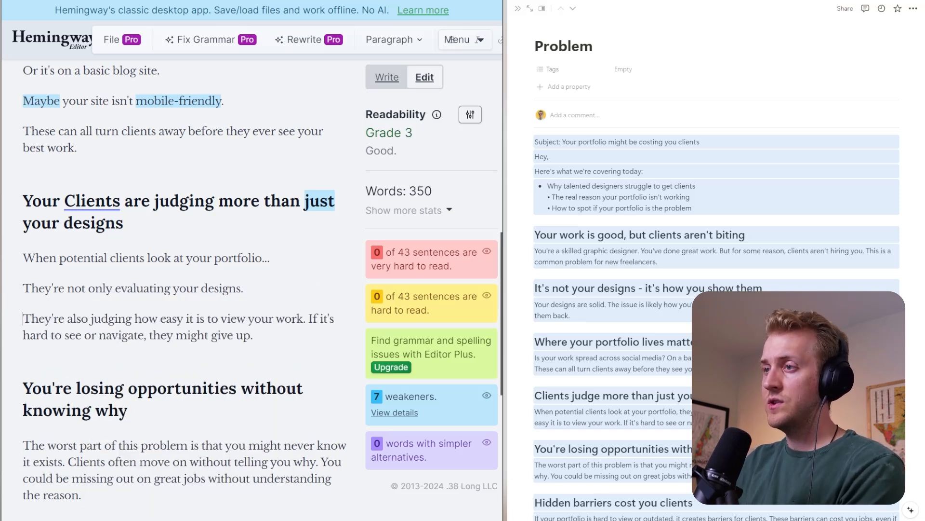
left_click_drag(308, 318, 254, 336)
key("BackSpace")
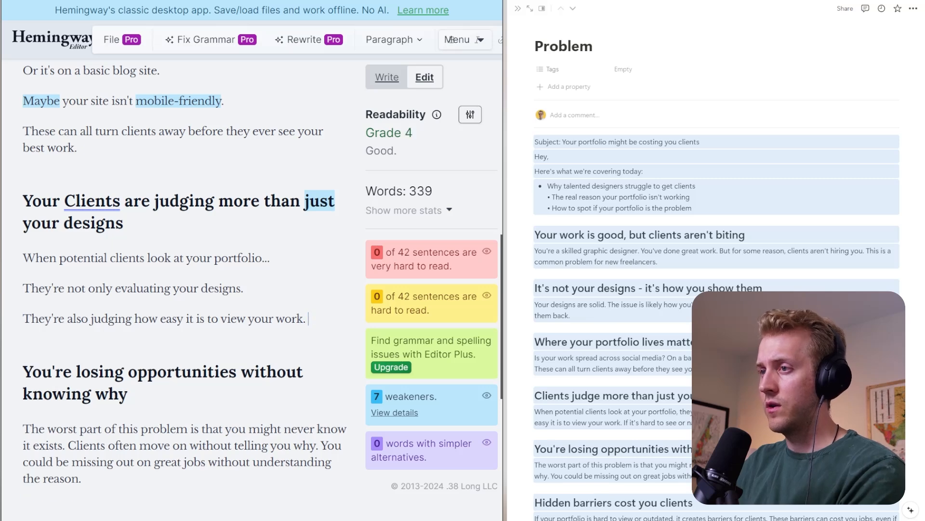
- Reword the next heading as "And you're losing opportunities without knowing why"
scroll(254, 332, "down", 2)
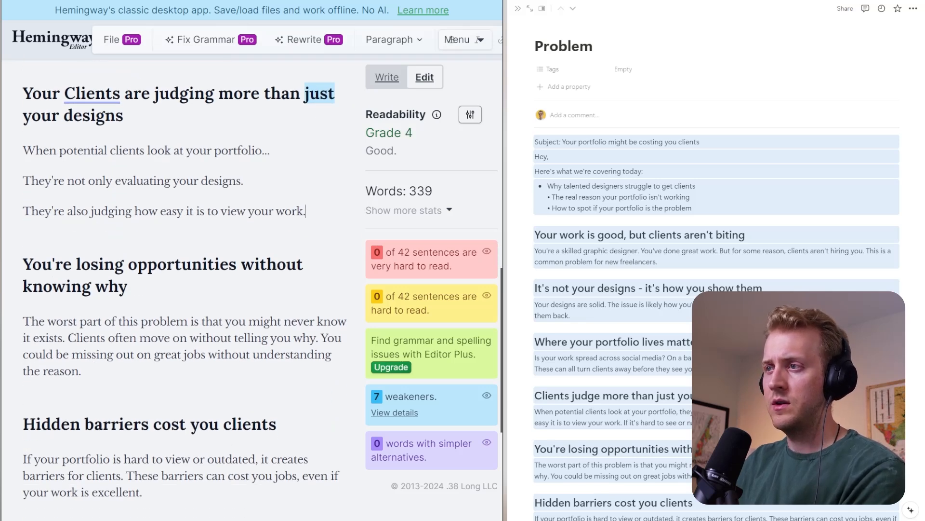
scroll(184, 289, "down", 1)
scroll(185, 289, "up", 1)
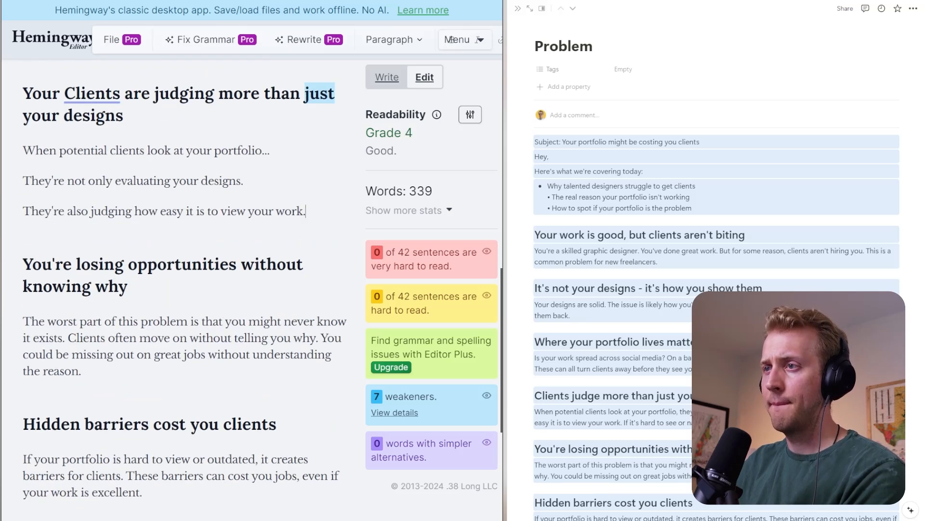
left_click(23, 264)
type("And")
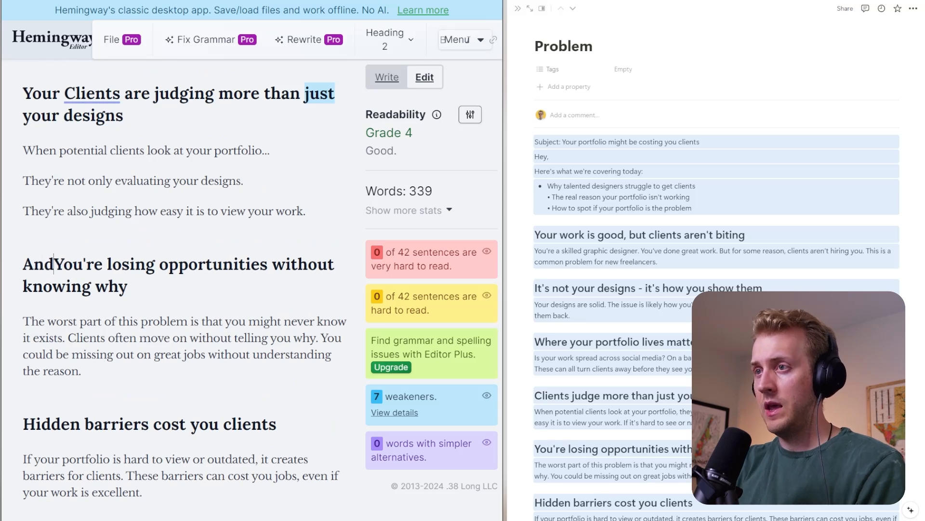
key("Delete")
type("y")
- Review the flow of the email from "Where your portfolio lives matters" down to "This problem has a solution"
scroll(185, 289, "up", 10)
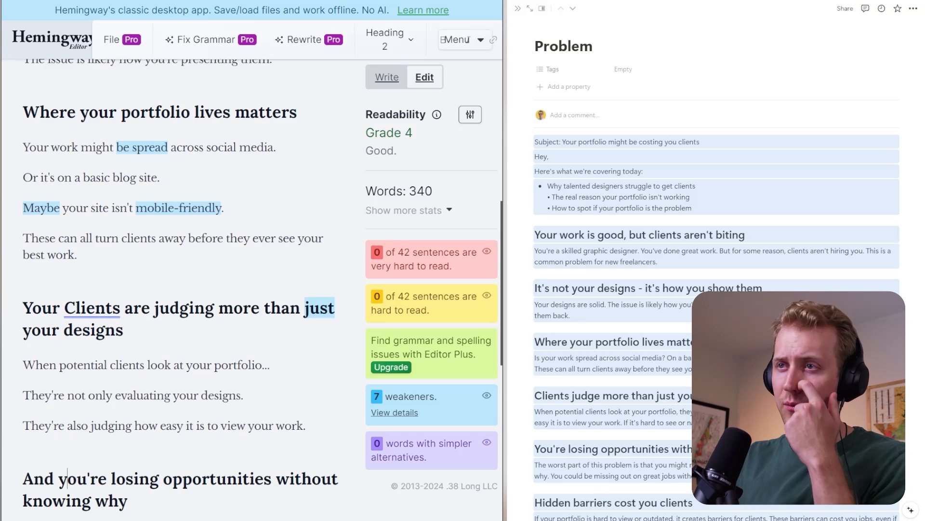
scroll(185, 289, "down", 6)
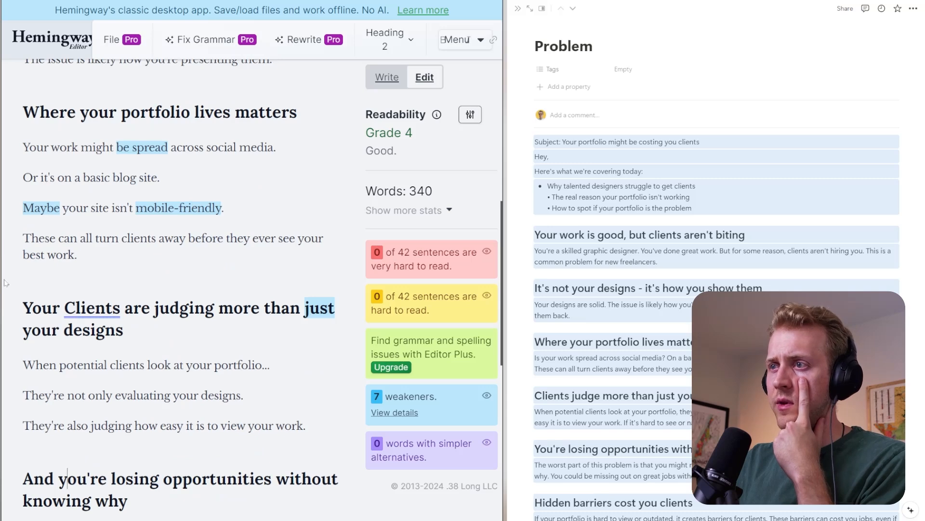
scroll(184, 289, "down", 2)
scroll(184, 289, "down", 2)
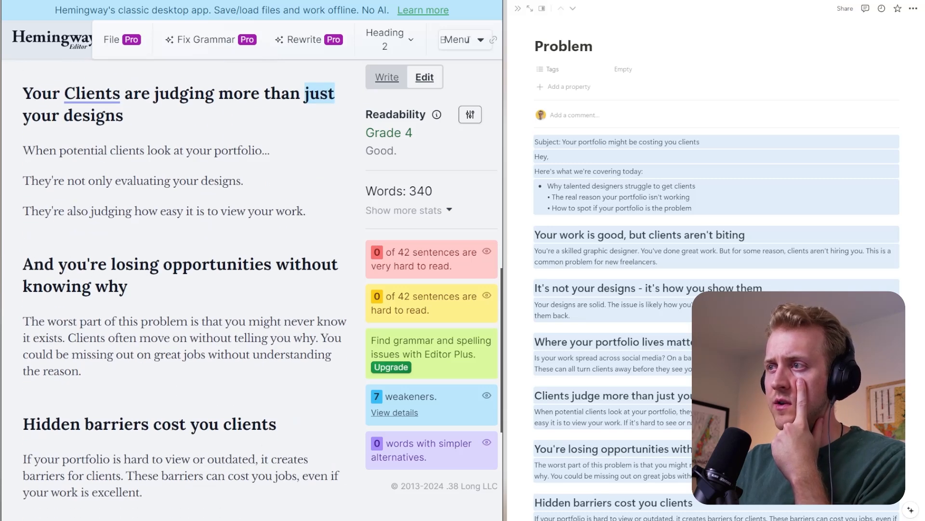
scroll(185, 289, "up", 10)
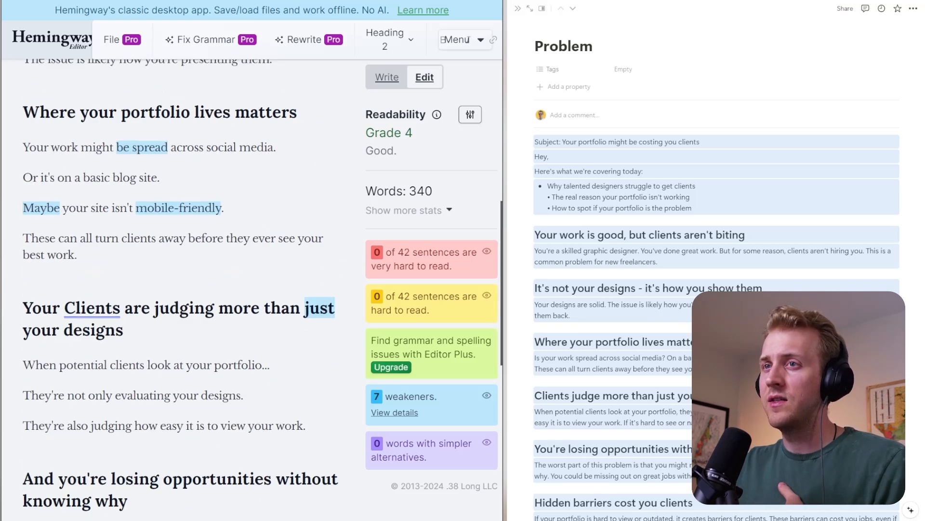
scroll(184, 290, "down", 6)
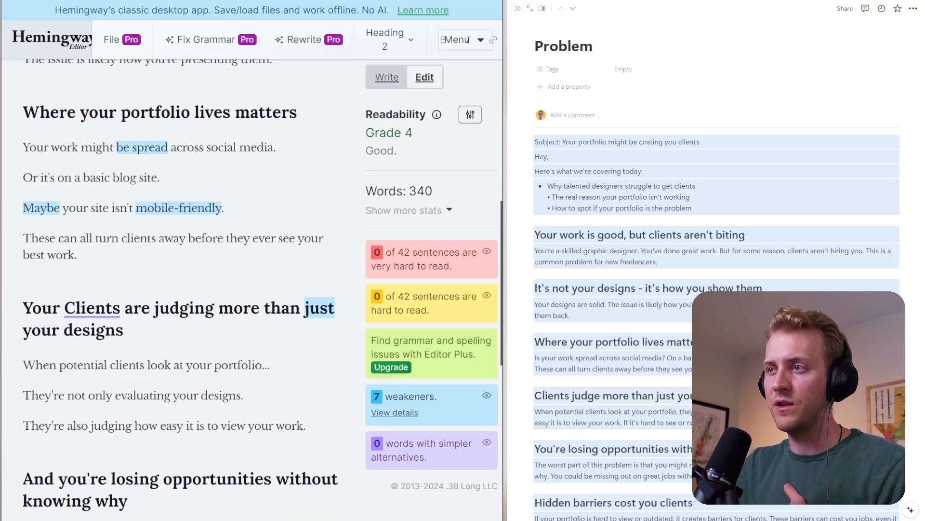
scroll(185, 289, "down", 6)
scroll(185, 289, "down", 2)
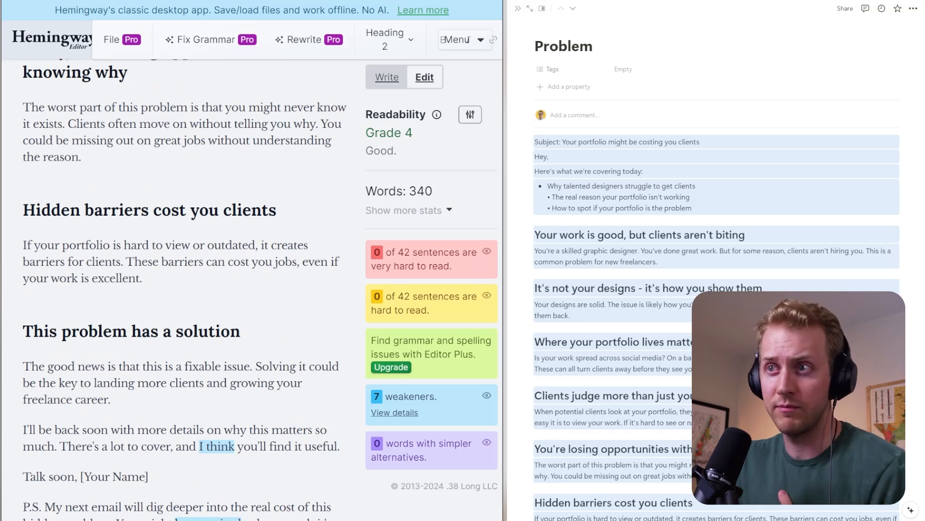
- Shorten the opening sentence to "The worst part is that you might never know it exists." and separate it from the text that follows
scroll(185, 290, "up", 2)
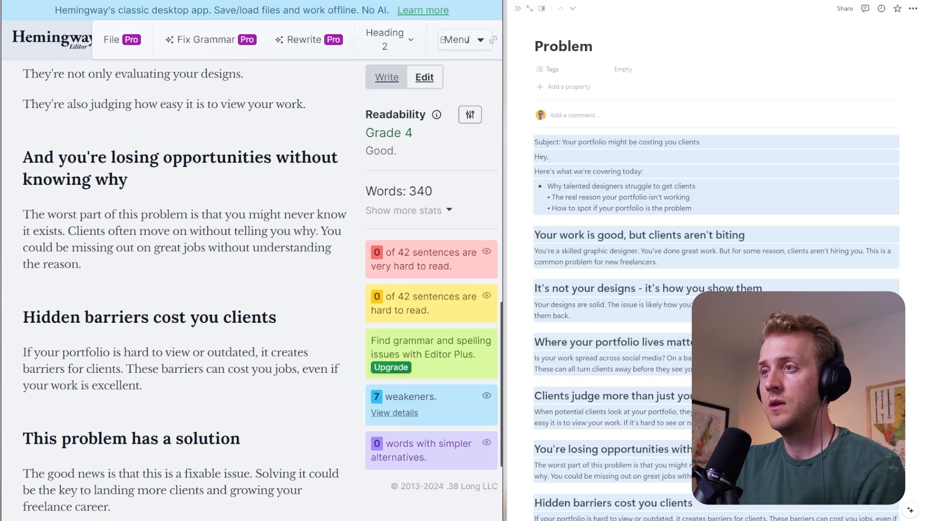
left_click_drag(104, 214, 188, 214)
key("BackSpace")
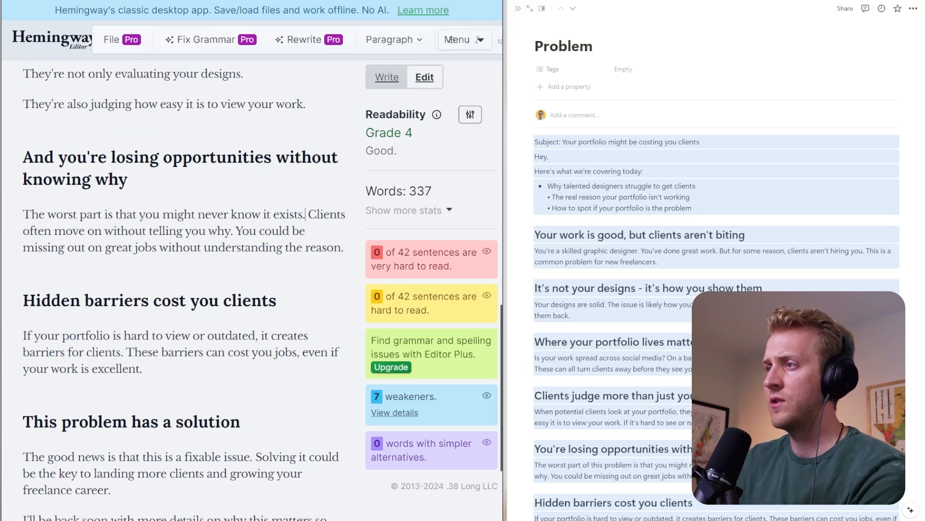
key("Delete")
key("Return")
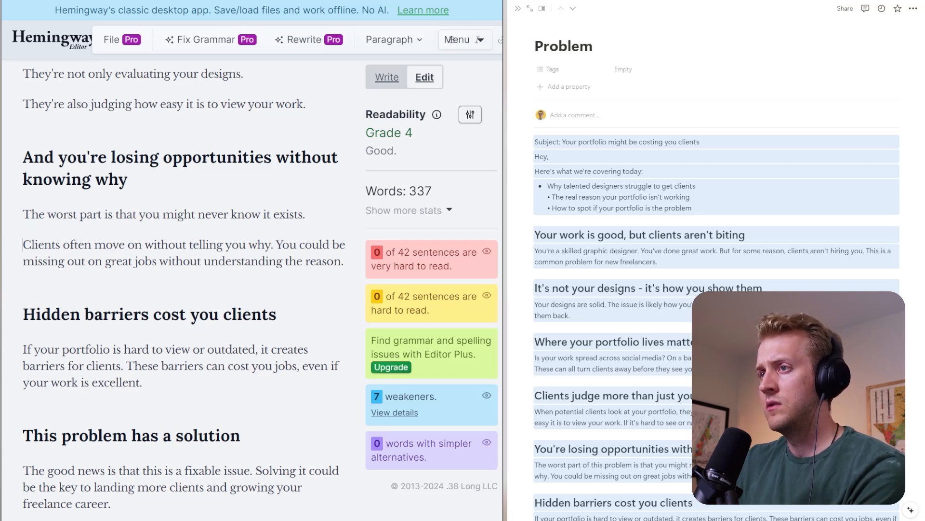
- Replace "often move on" so the sentence reads "Clients will reject you without telling you why."
left_click_drag(141, 245, 63, 245)
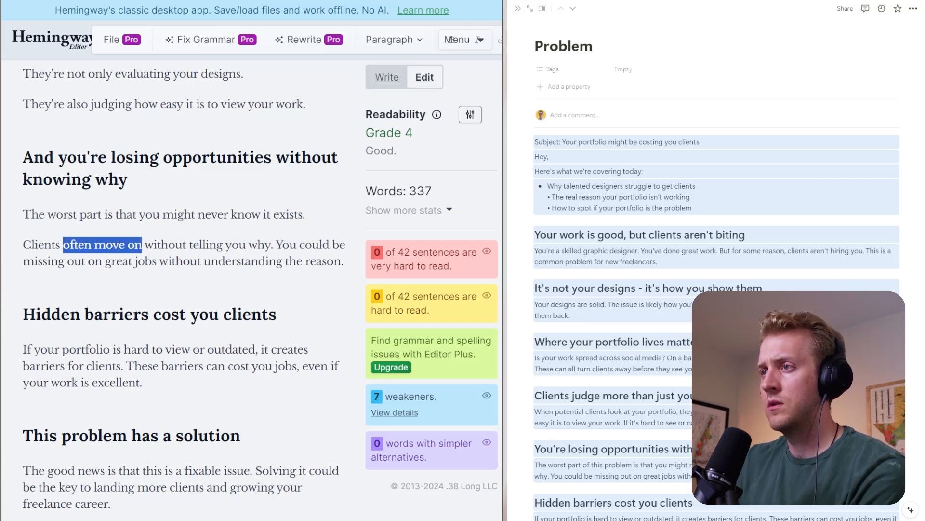
type("will r")
type("ejecty")
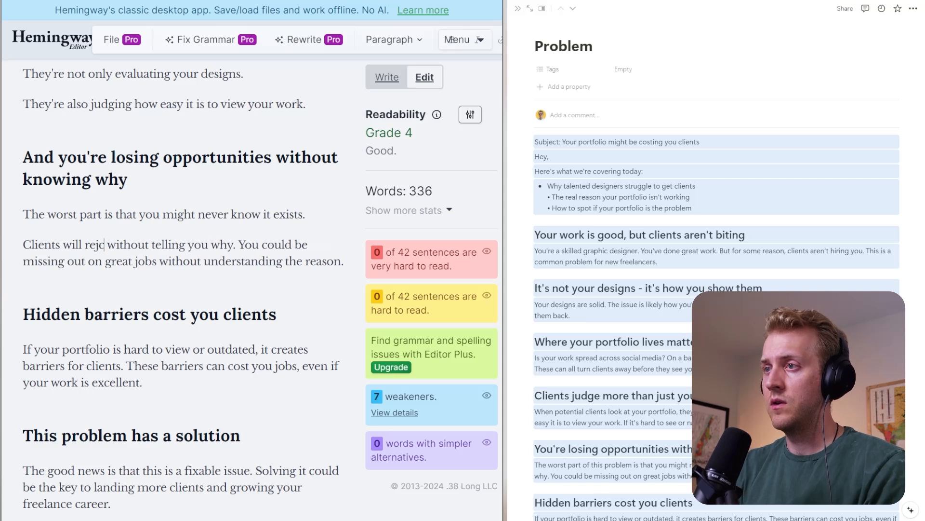
key("BackSpace")
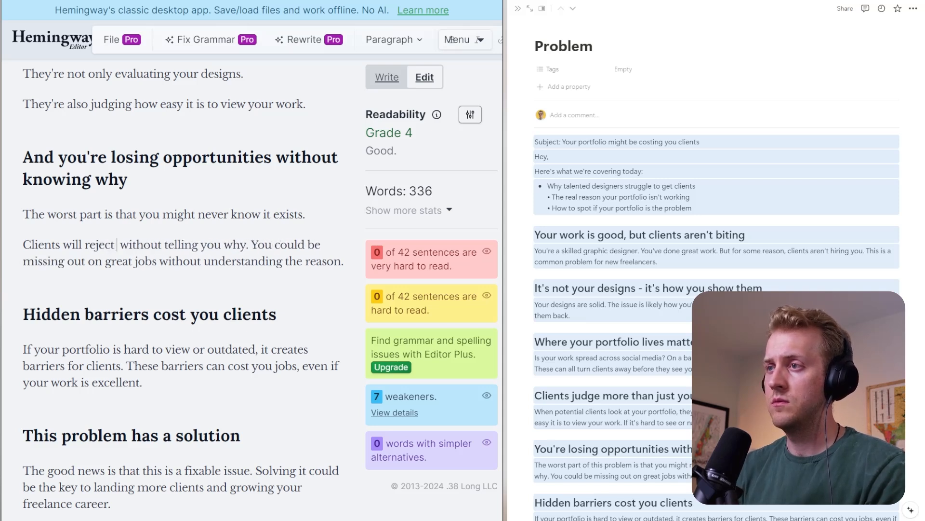
type("you")
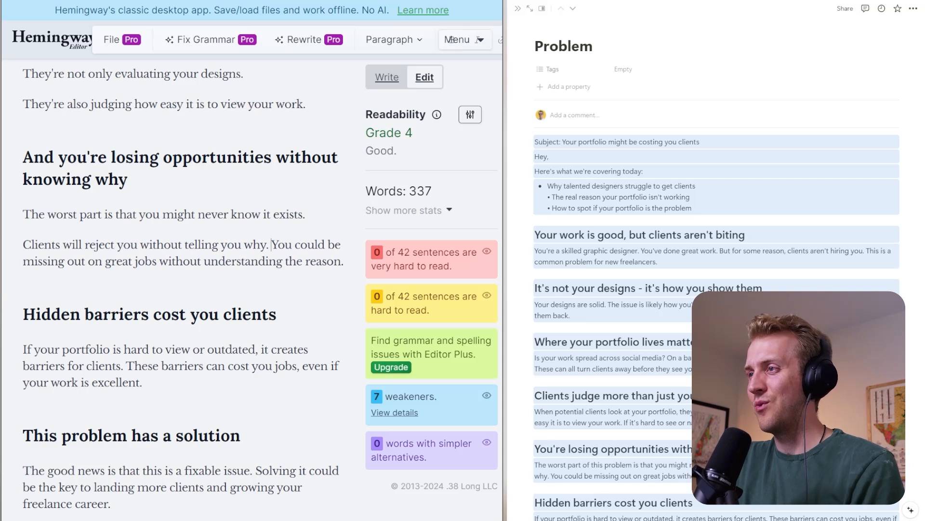
- Delete the sentence "You could be missing out on great jobs without understanding the reason." and leave no empty line behind
key("Return")
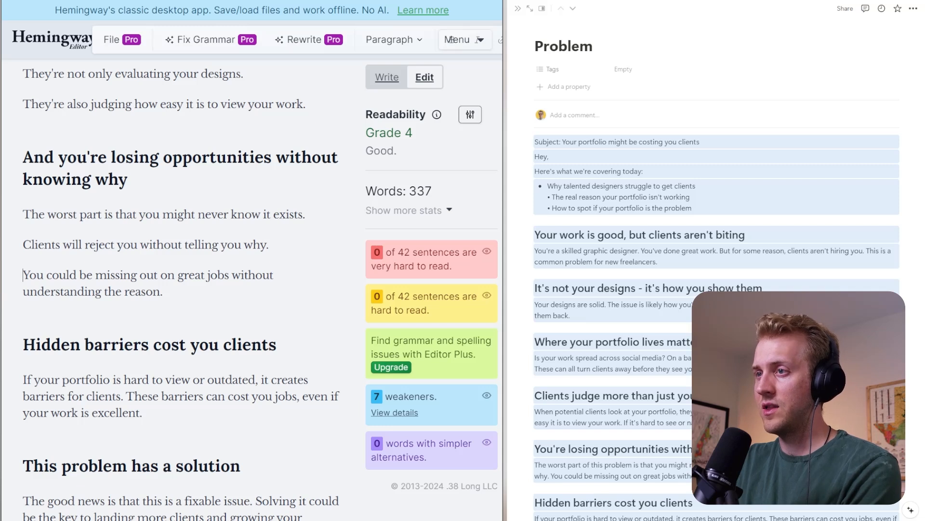
key("ctrl+shift+Up")
key("BackSpace")
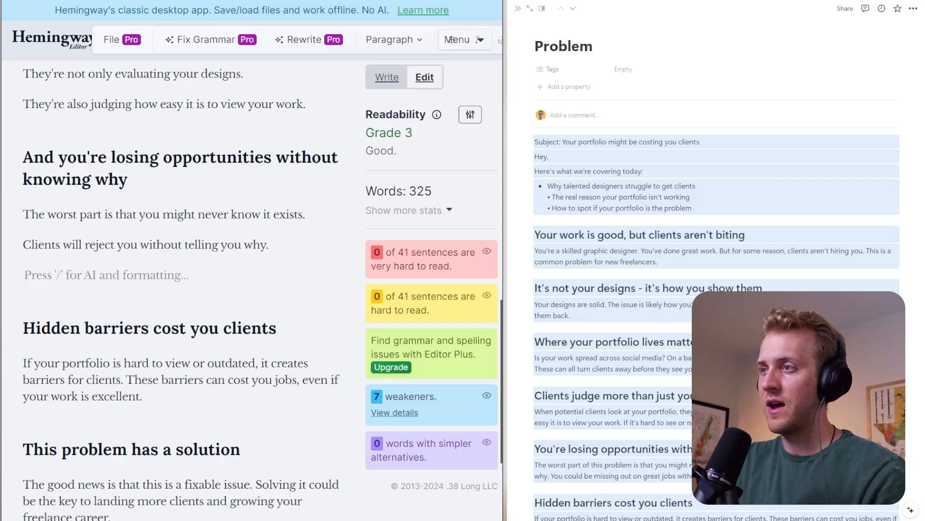
key("BackSpace")
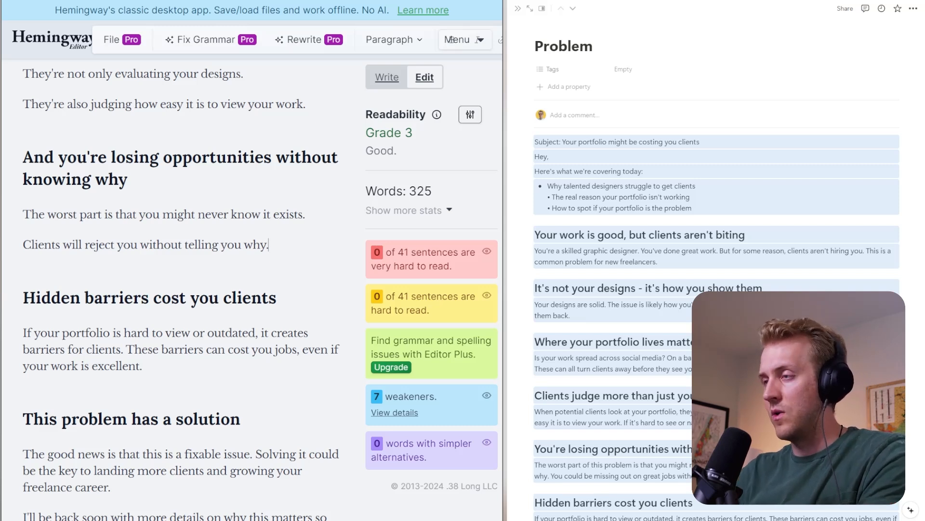
- Add the line "And many times - you're left unread." below "Clients will reject you without telling you why."
key("Return")
type("A")
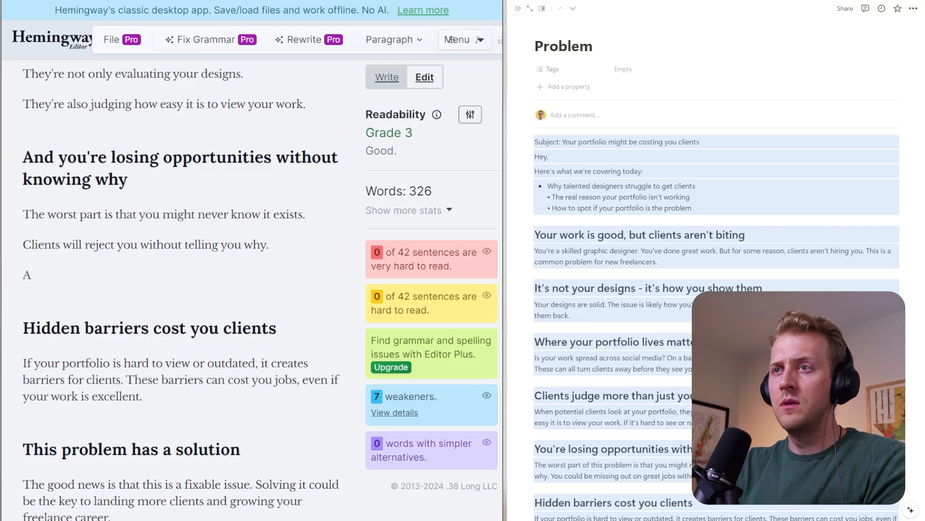
type("nd")
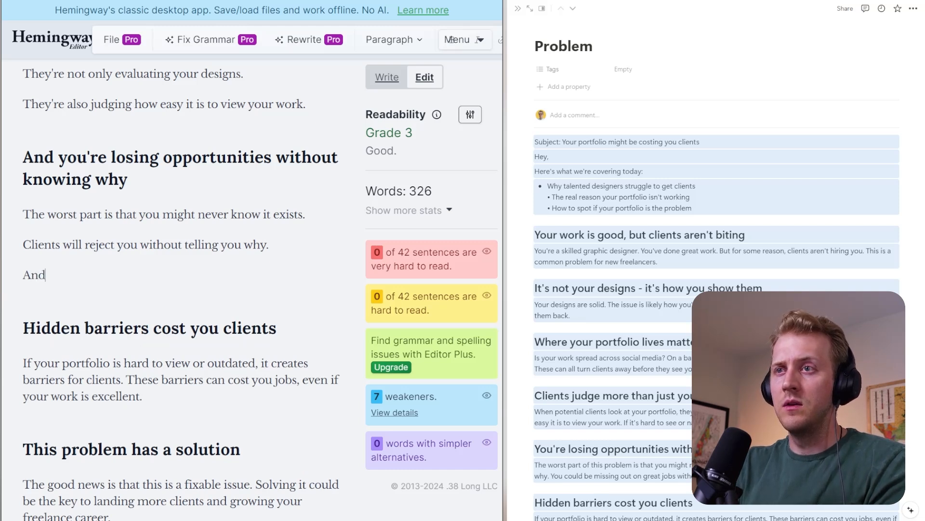
type(" many times - you")
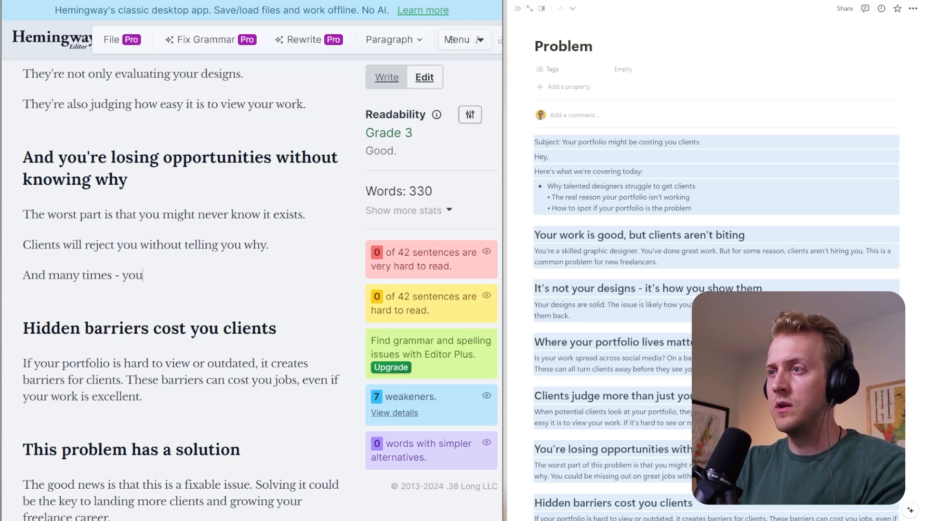
type("'re ")
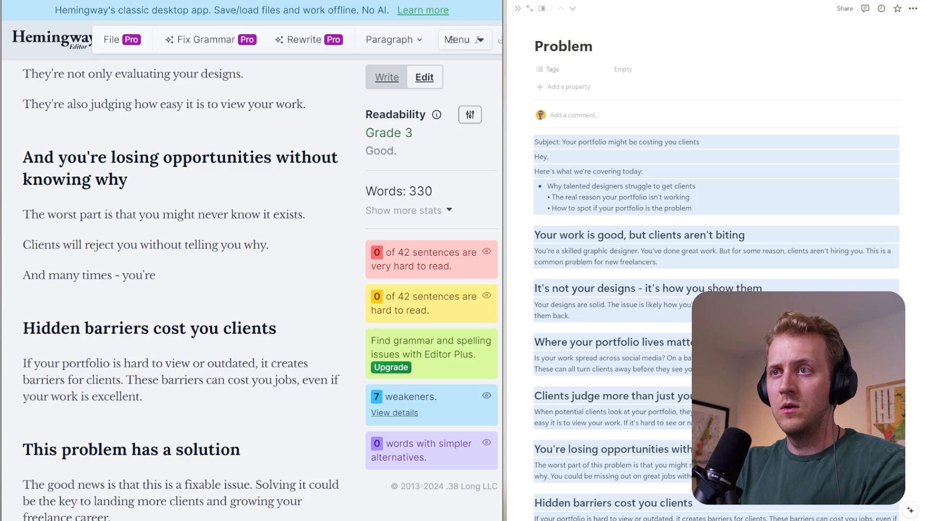
type("left unread.")
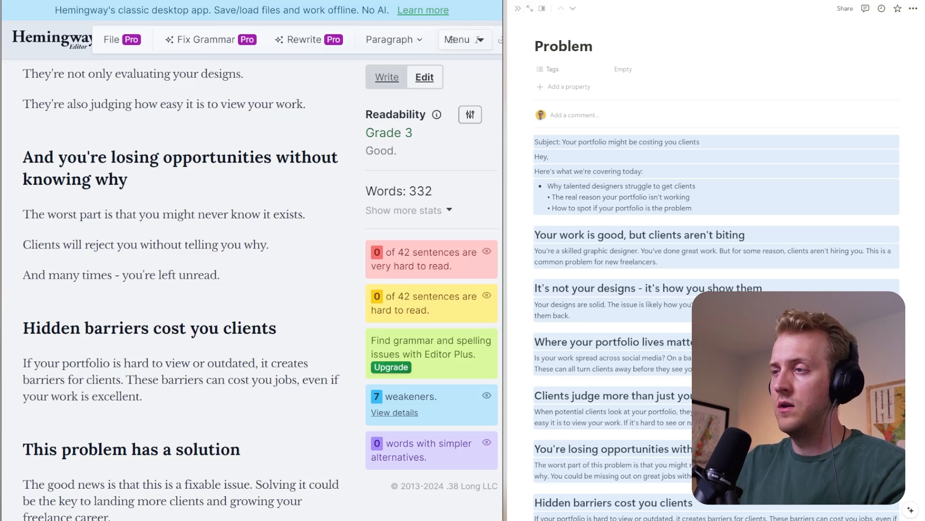
- Delete the "Hidden barriers cost you clients" heading together with its paragraph and leave no empty line behind
scroll(452, 40, "down", 4)
scroll(452, 40, "up", 2)
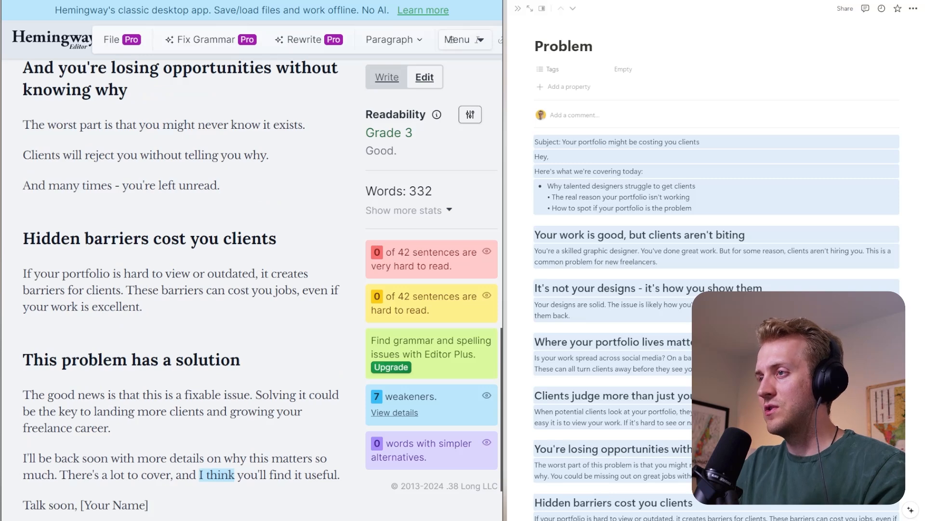
left_click_drag(142, 307, 23, 239)
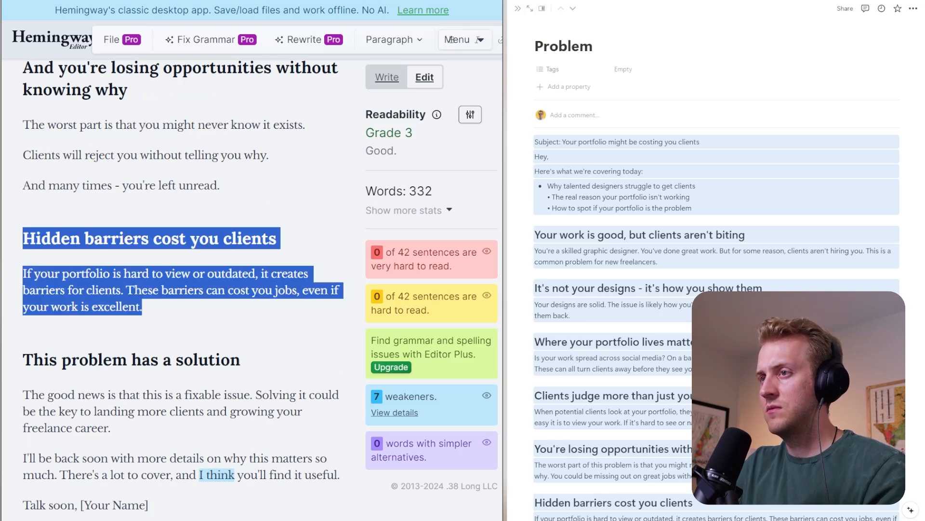
key("BackSpace")
- Remove the heading "This problem has a solution" so its text follows directly after "And many times - you're left unread."
key("BackSpace")
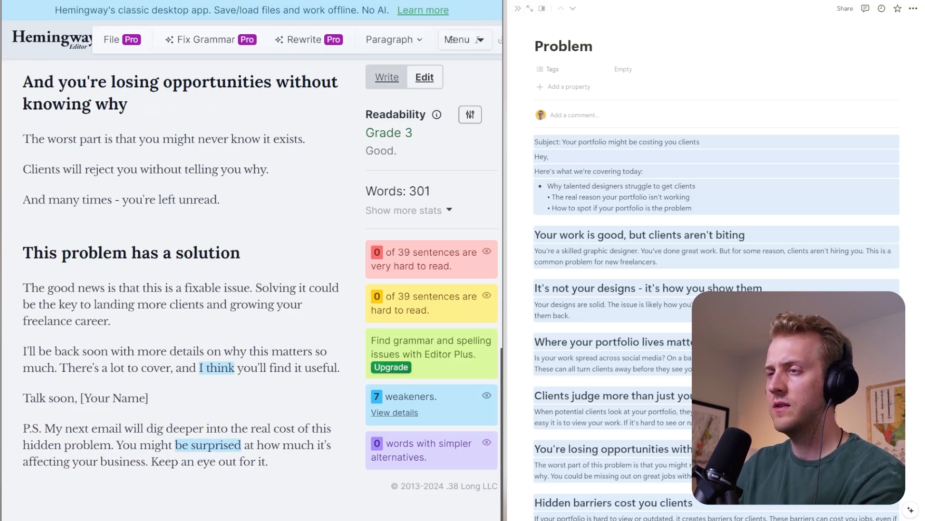
key("shift+Left")
key("shift+Left")
key("shift+Left")
key("shift+Left")
key("shift+Left")
key("shift+Left")
key("shift+Left")
key("shift+Left")
key("shift+Left")
key("shift+Left")
key("shift+Left")
key("shift+Left")
key("shift+Left")
key("shift+Left")
key("shift+Left")
key("shift+Left")
key("shift+Left")
key("shift+Left")
key("shift+Left")
key("shift+Left")
key("BackSpace")
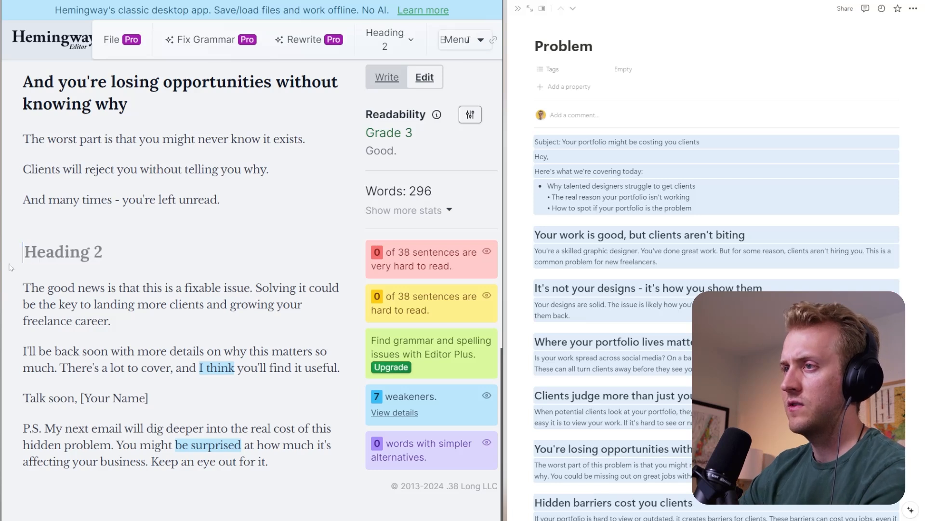
key("BackSpace")
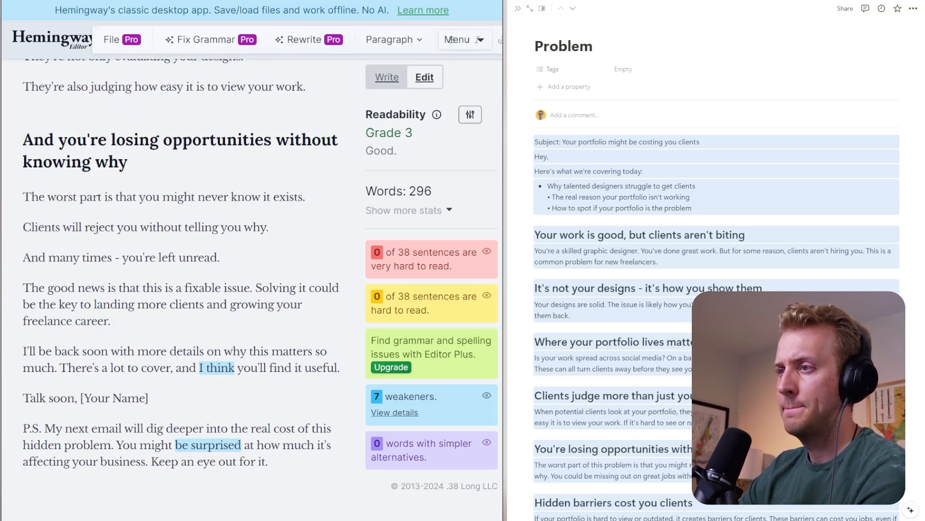
- Delete the two paragraphs from "The good news is that this is a fixable issue" through "you'll find it useful." above the sign-off
key("Down")
key("Down")
key("Down")
key("Down")
key("Down")
key("Down")
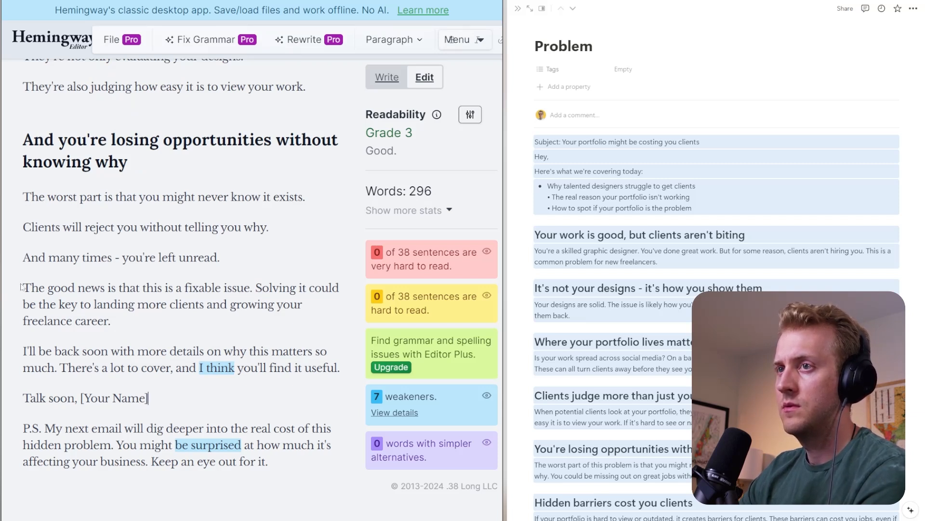
left_click_drag(340, 367, 14, 298)
key("BackSpace")
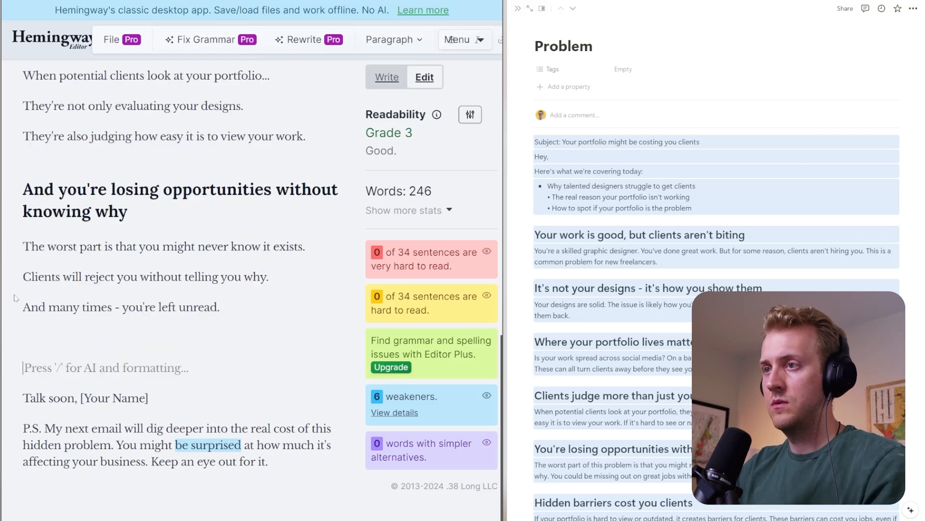
- Insert a level-2 heading reading "Your portfolio is great" between the "left unread" line and the sign-off
type("## Your work")
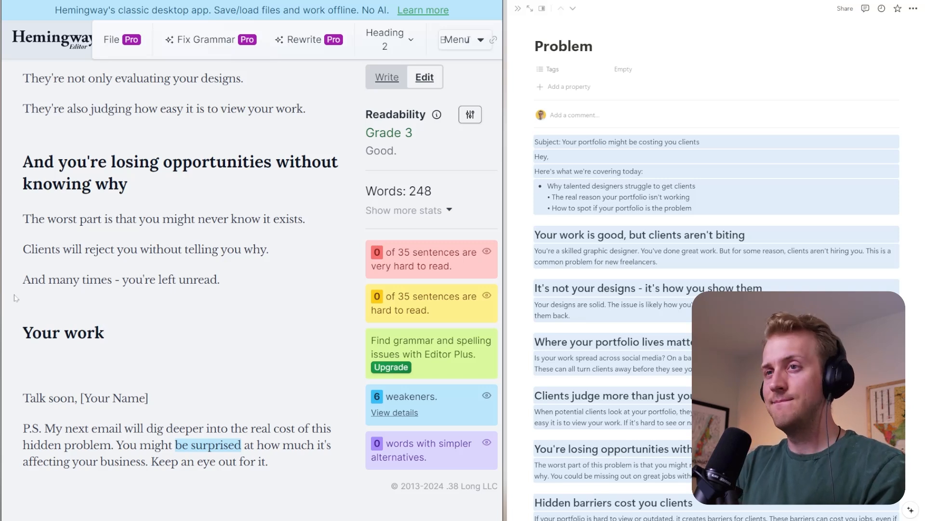
key("BackSpace")
key("BackSpace")
key("BackSpace")
key("BackSpace")
type("pto")
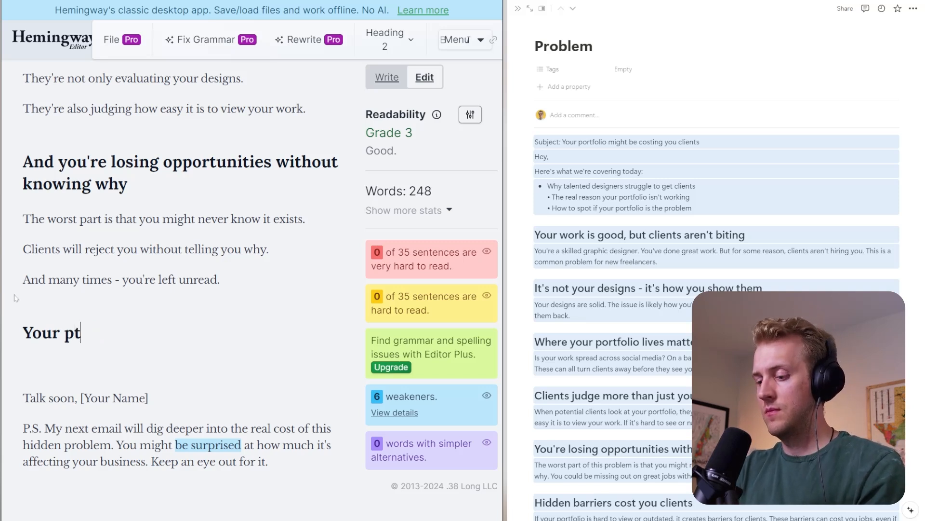
key("BackSpace")
key("BackSpace")
type("ortfoili")
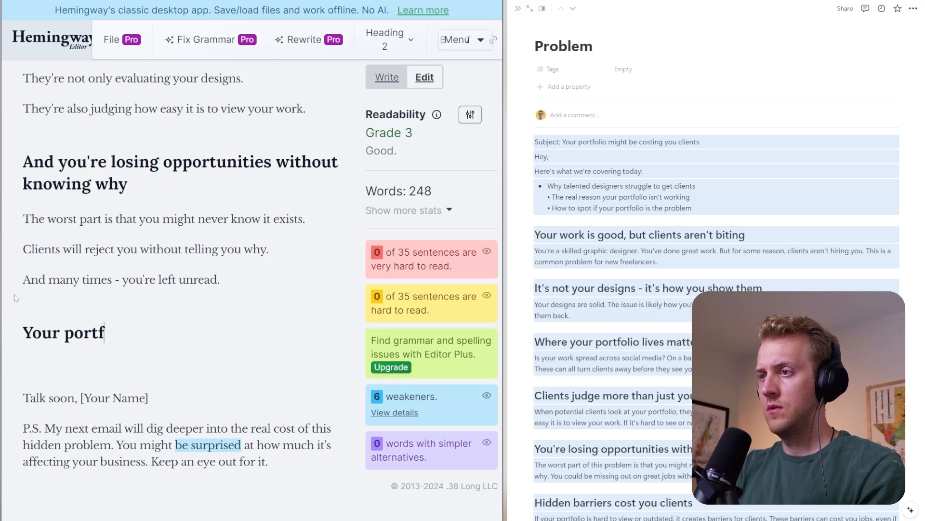
key("BackSpace")
key("BackSpace")
key("BackSpace")
key("BackSpace")
type("ol")
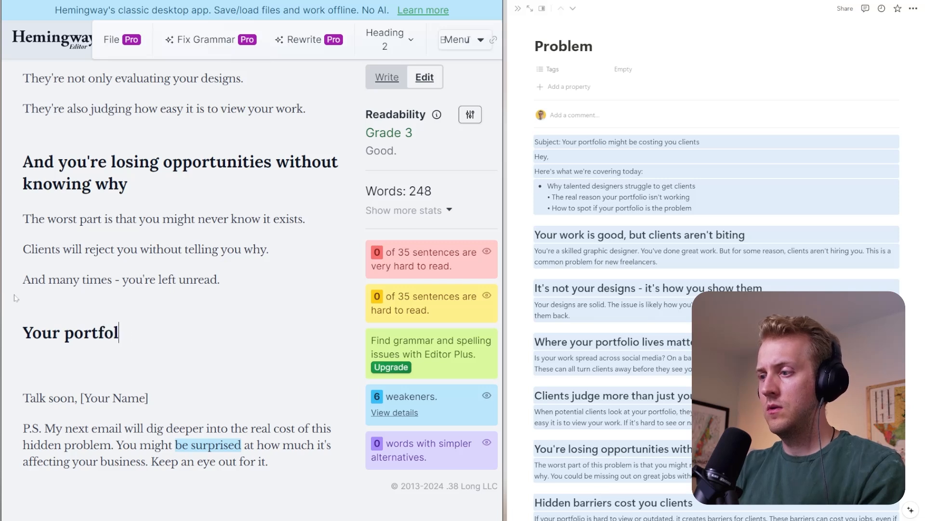
type("io is great isa")
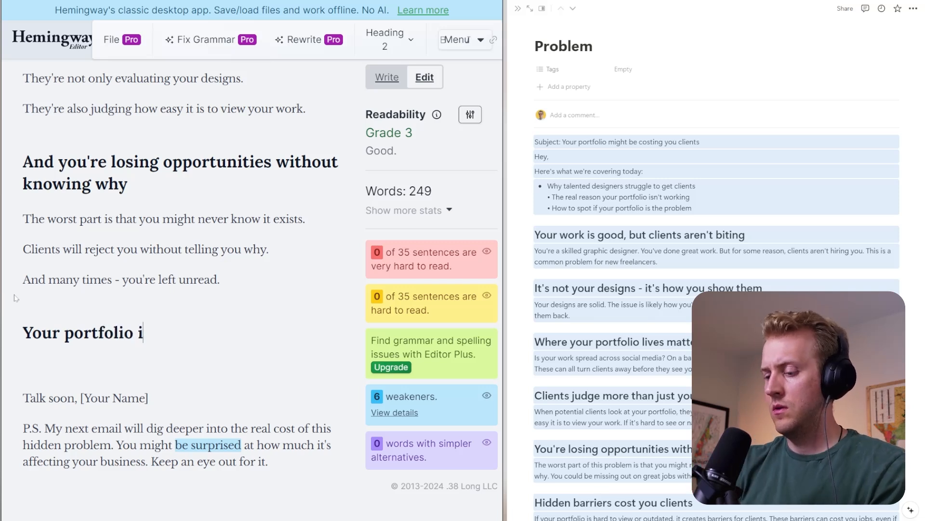
key("BackSpace")
key("BackSpace")
key("BackSpace")
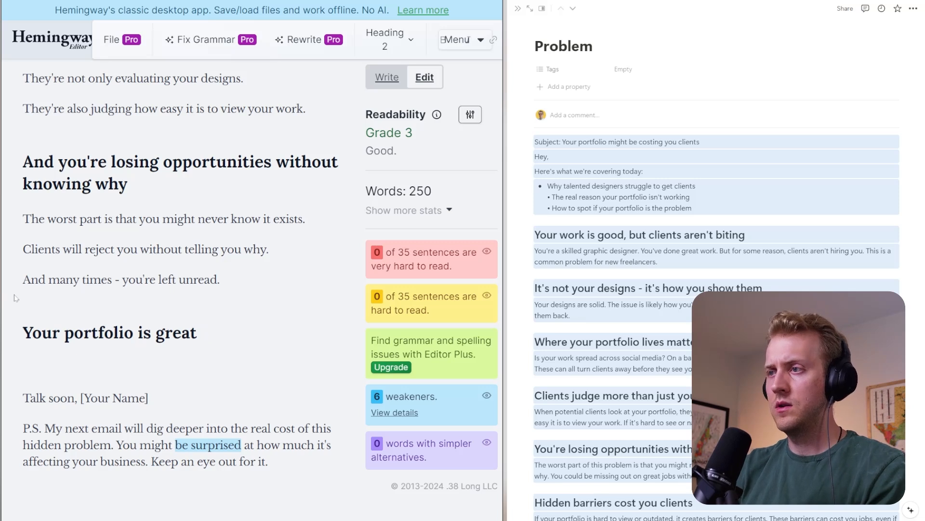
- Extend the new heading so it reads "Your portfolio is great, so what's the problem?"
type("but...")
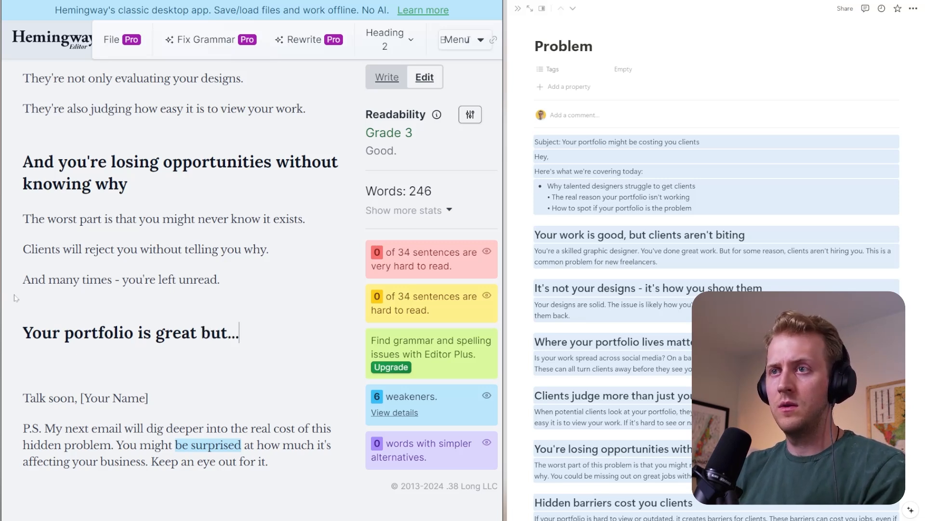
key("BackSpace")
key("BackSpace")
key("BackSpace")
key("BackSpace")
key("BackSpace")
key("BackSpace")
key("BackSpace")
type(",m")
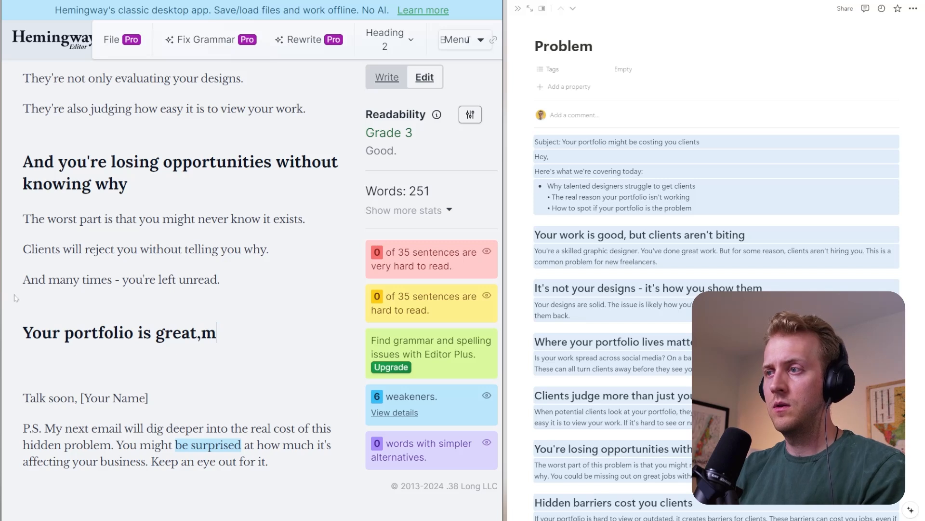
key("BackSpace")
type("so what's th")
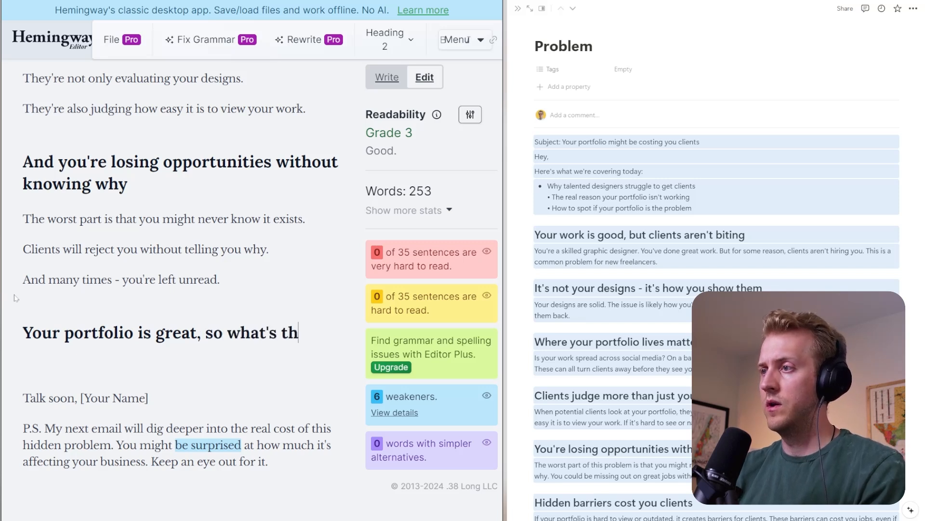
type("e problem?")
key("Down")
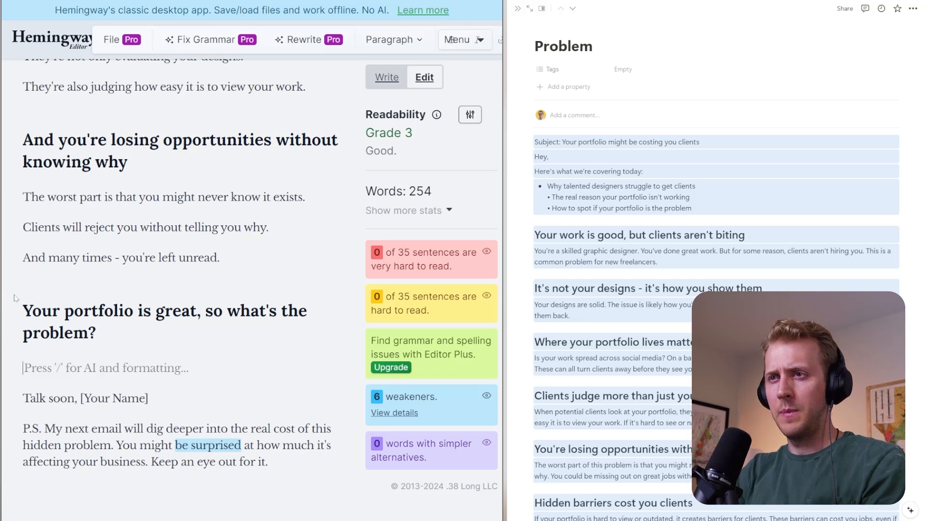
type("Let's go in")
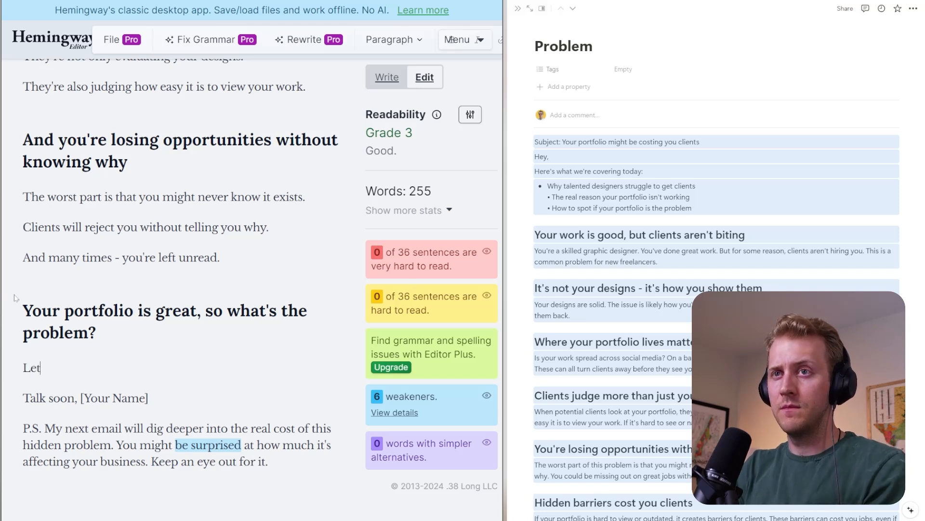
key("BackSpace")
key("BackSpace")
key("BackSpace")
key("BackSpace")
key("BackSpace")
key("BackSpace")
key("BackSpace")
key("BackSpace")
key("BackSpace")
key("BackSpace")
key("BackSpace")
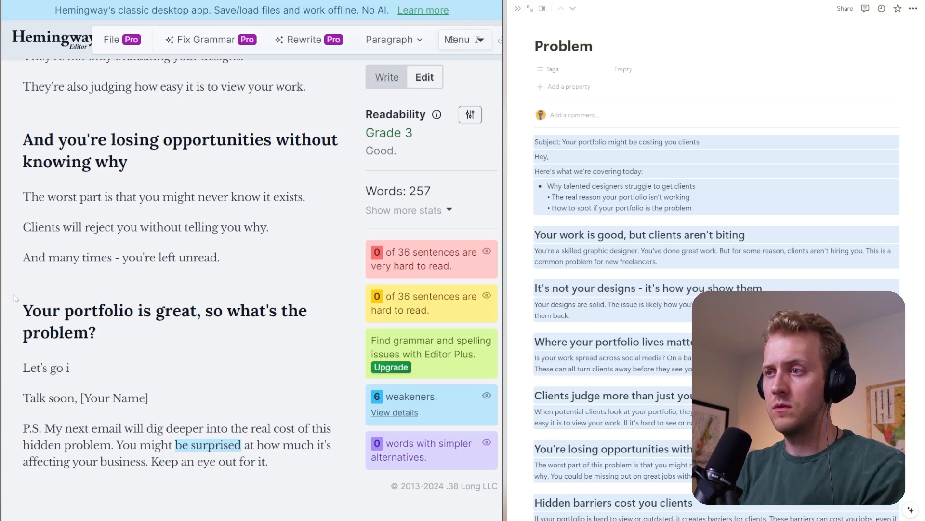
- Begin the paragraph under the new heading with "In my next email, I'll share with you"
type("In my nr")
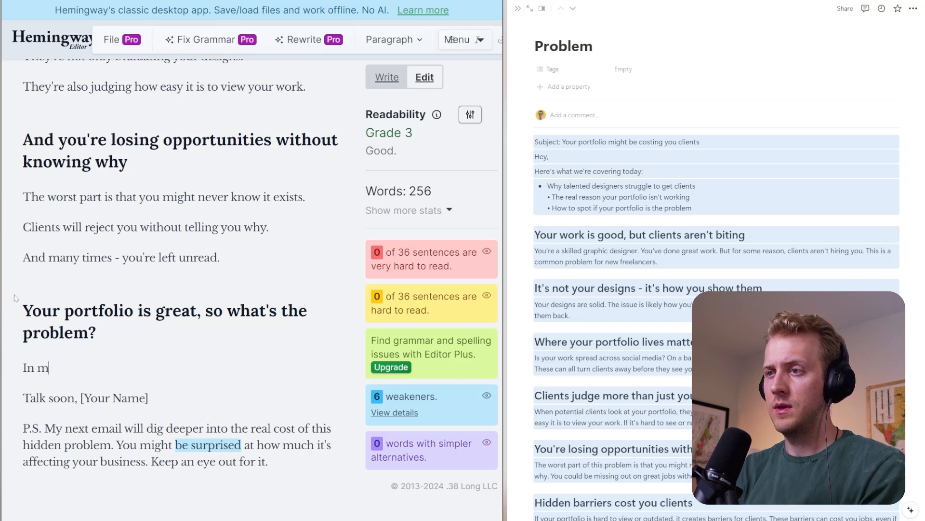
key("BackSpace")
key("BackSpace")
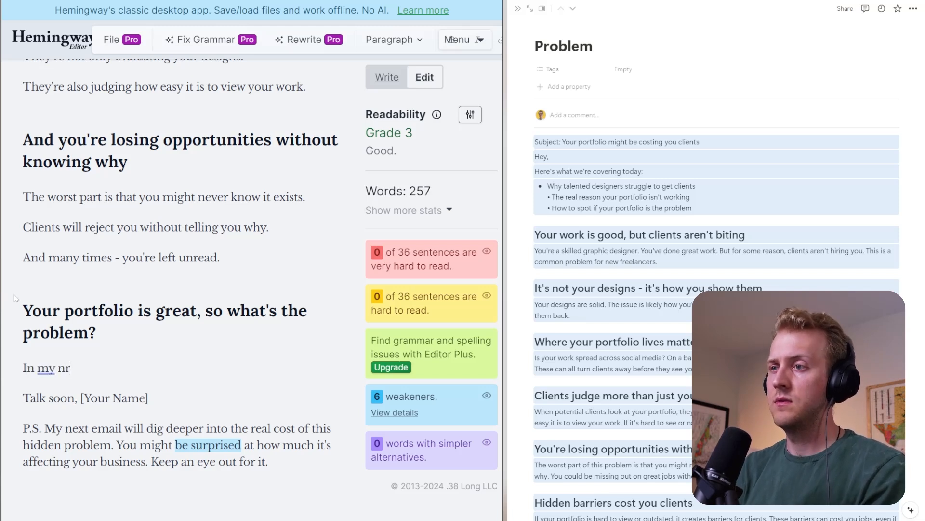
type("next email, I'm")
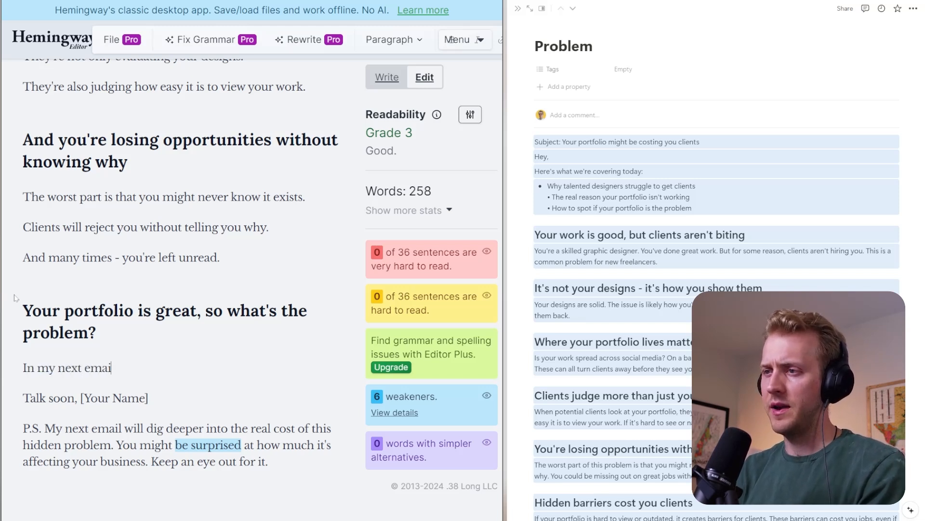
key("BackSpace")
key("BackSpace")
type("'l")
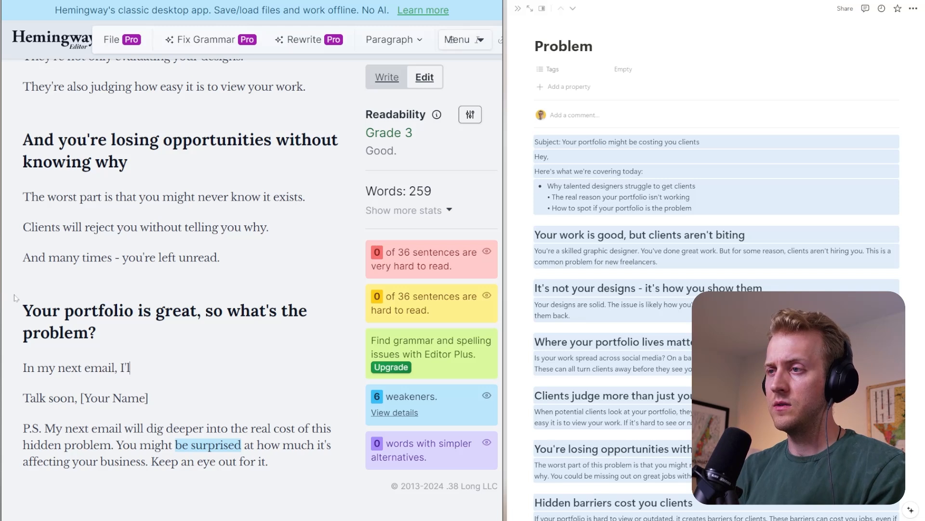
type("l share with you")
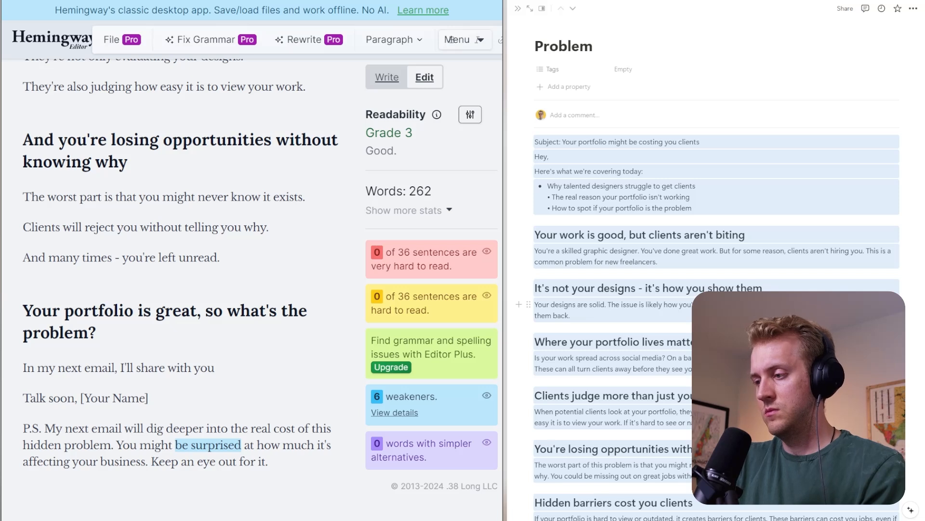
- Complete the sentence with "the real hidden dangers of not fixing your portfolio." and start a new paragraph below it
type("the")
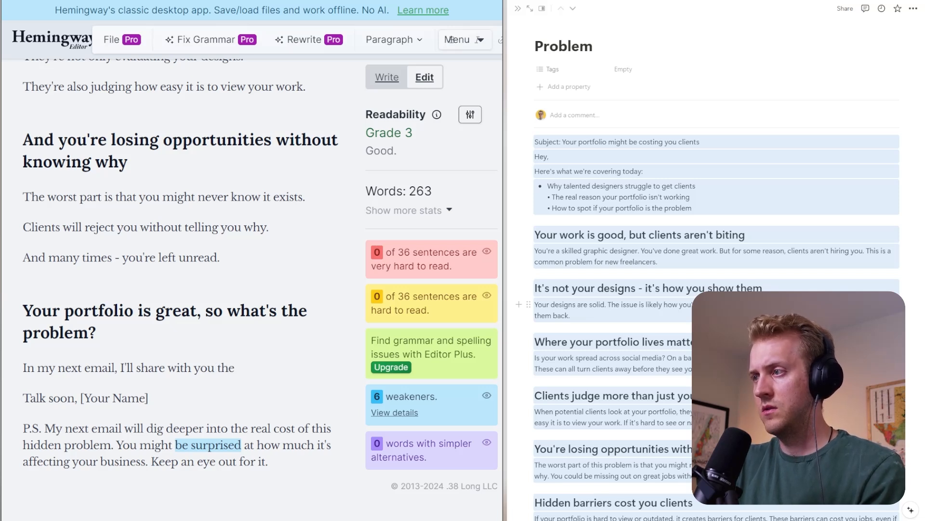
type(" real hidden ")
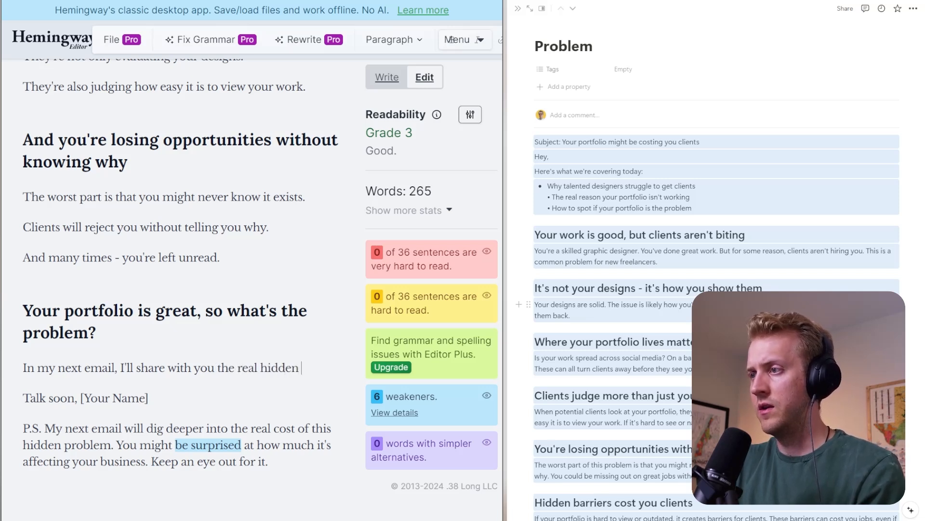
type("dangesrs")
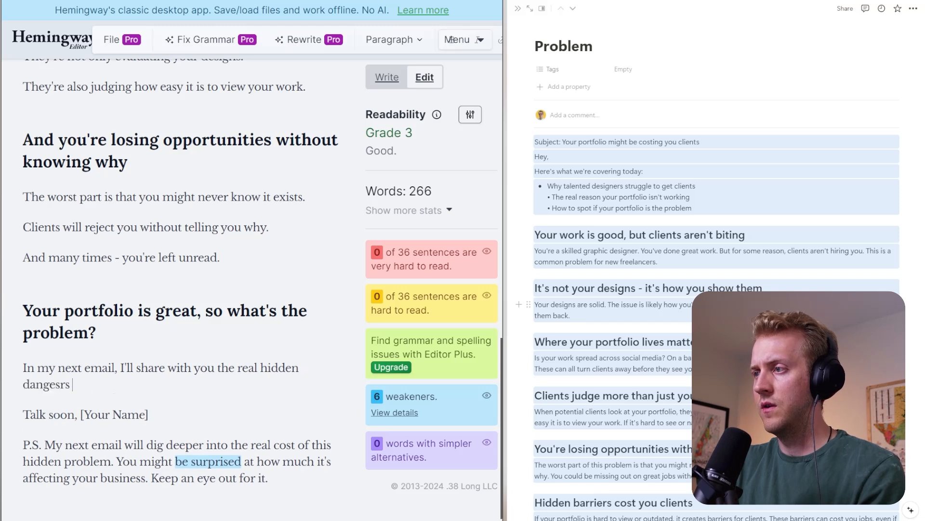
key("BackSpace")
key("BackSpace")
key("BackSpace")
type("rs of not fi")
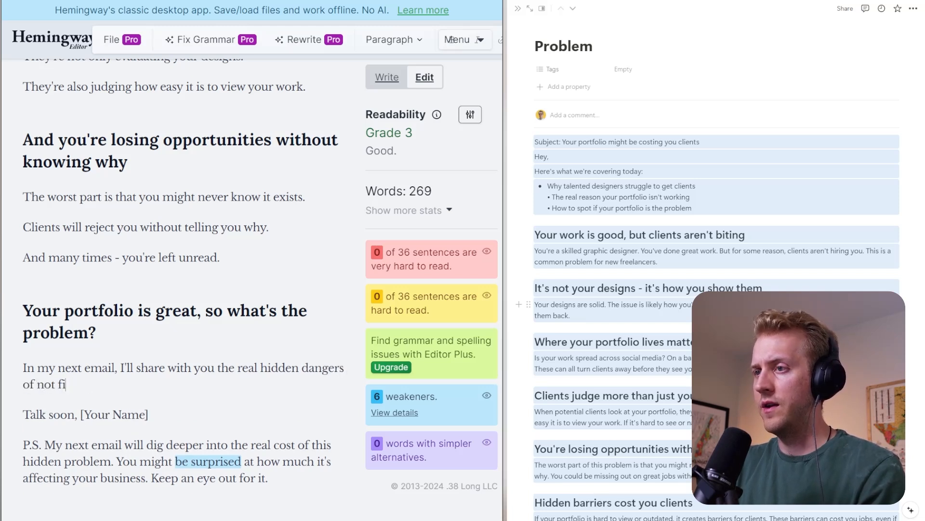
type("xing your portfo")
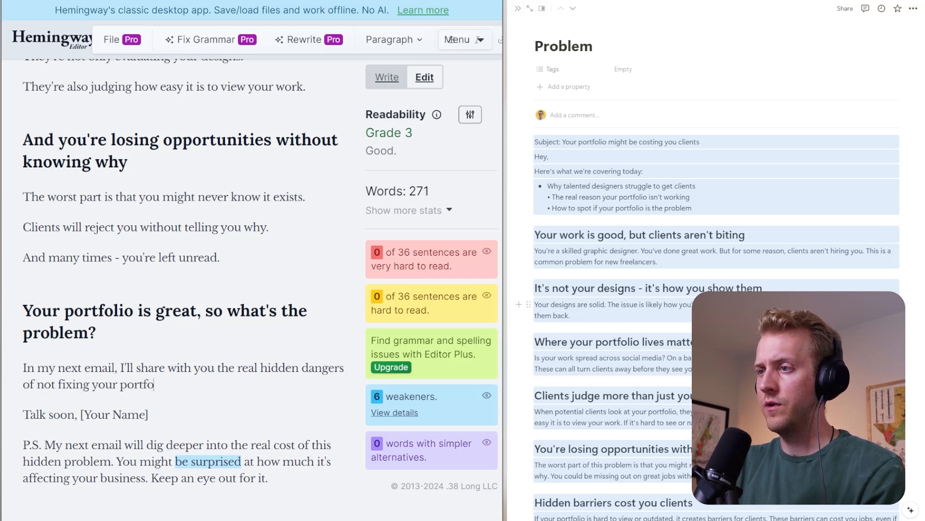
type("lio.")
key("Return")
key("BackSpace")
key("Return")
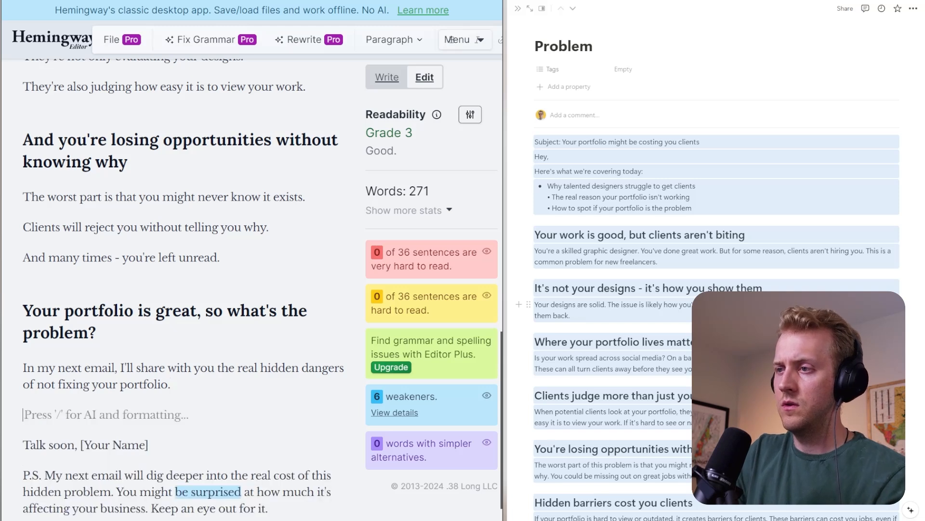
- Remove the empty paragraph above the sign-off and put "[Your Name]" on its own line below "Talk soon,"
key("BackSpace")
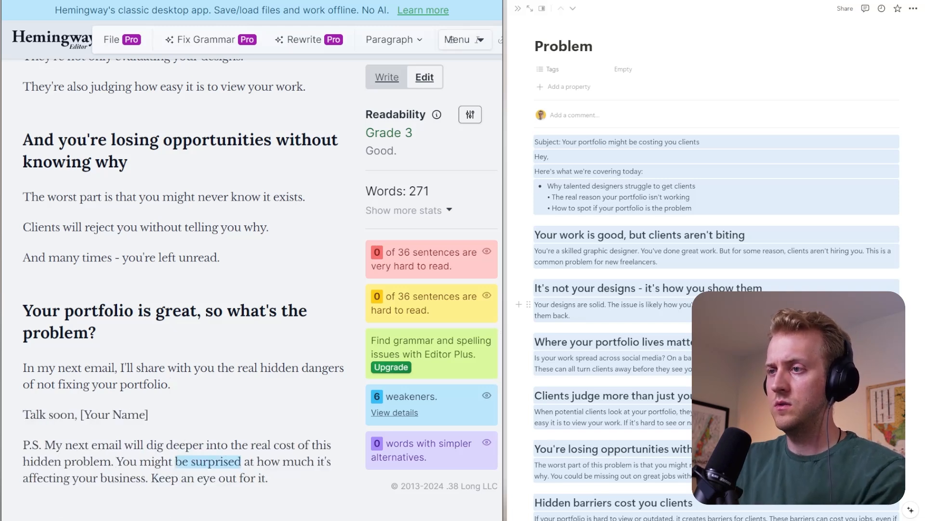
key("Return")
scroll(452, 39, "down", 1)
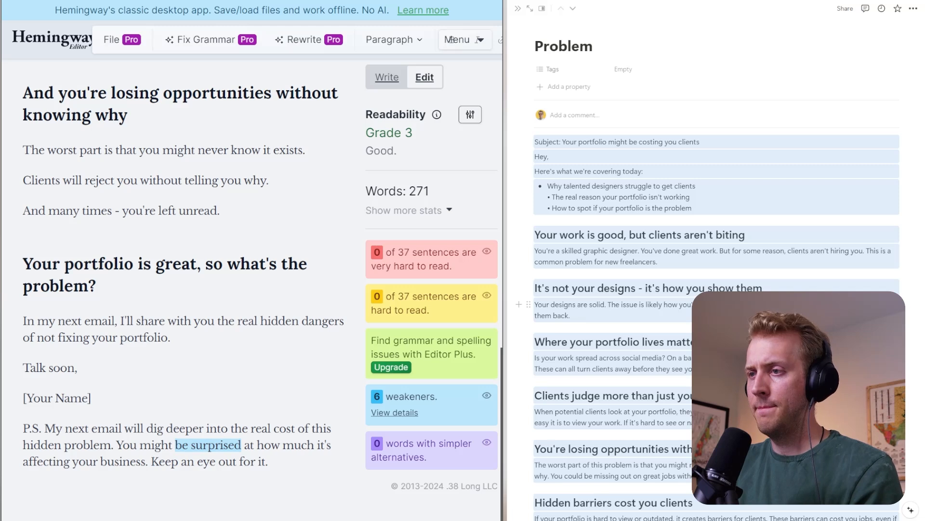
- Delete the P.S. sentence "My next email will dig deeper into the real cost of this hidden problem."
left_click_drag(45, 428, 269, 461)
left_click(269, 461)
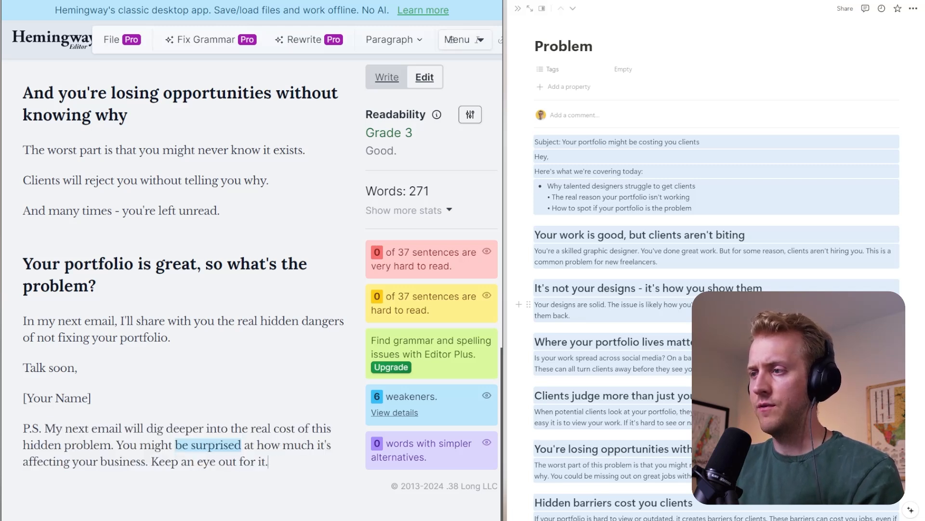
key("ctrl+shift+Left")
key("ctrl+shift+Left")
key("ctrl+shift+Left")
key("ctrl+shift+Left")
key("ctrl+shift+Left")
key("ctrl+shift+Left")
key("ctrl+shift+Left")
key("ctrl+shift+Left")
key("ctrl+shift+Left")
key("ctrl+shift+Left")
key("ctrl+shift+Left")
key("ctrl+shift+Left")
key("ctrl+shift+Left")
key("ctrl+shift+Left")
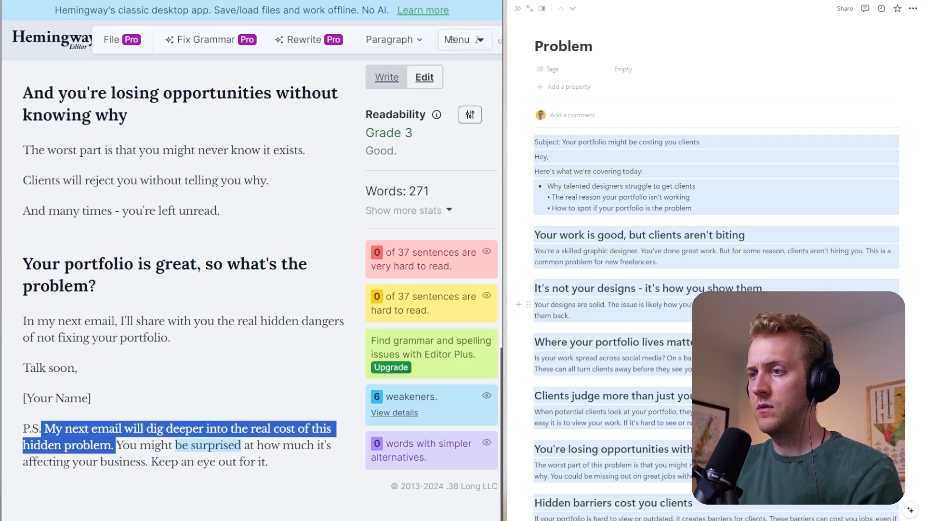
key("BackSpace")
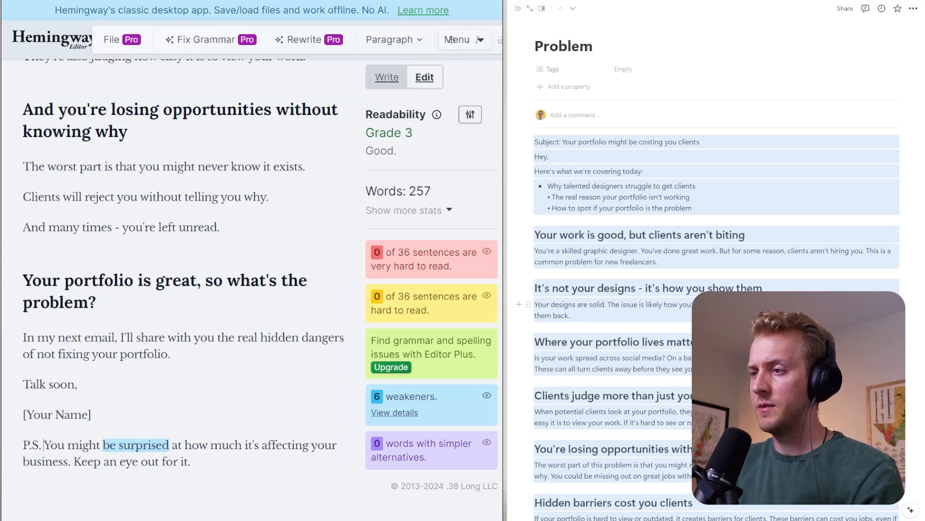
- Copy the whole edited email and replace the entire body of the Problem page in Notion with it
key("ctrl+a")
left_click(671, 251)
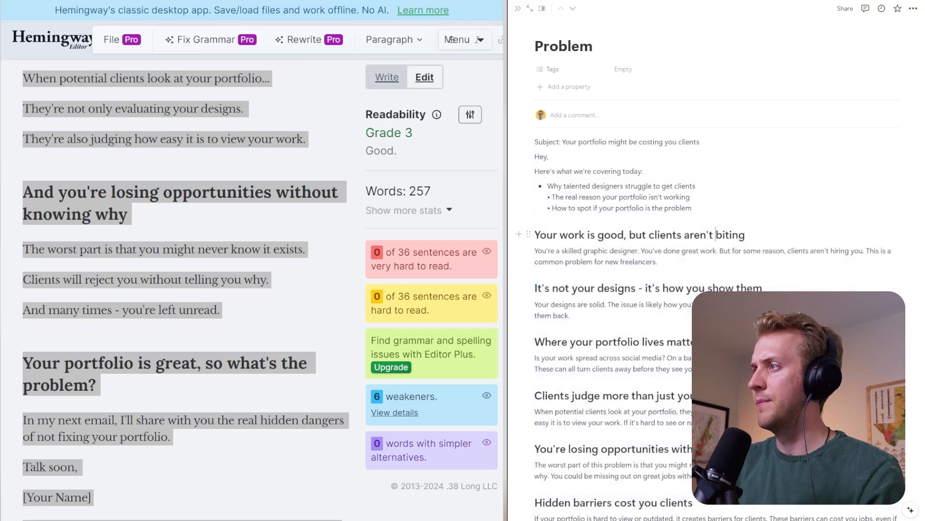
triple_click(716, 234)
key("BackSpace")
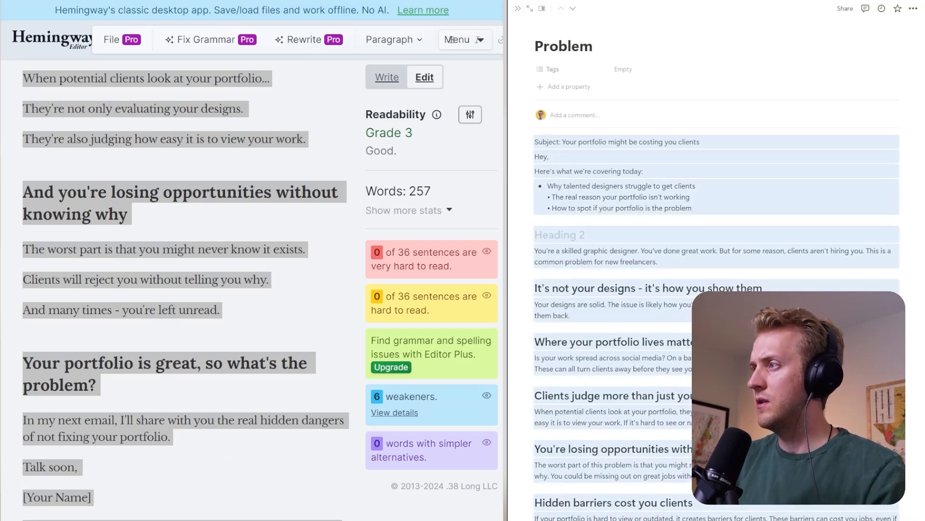
key("Escape")
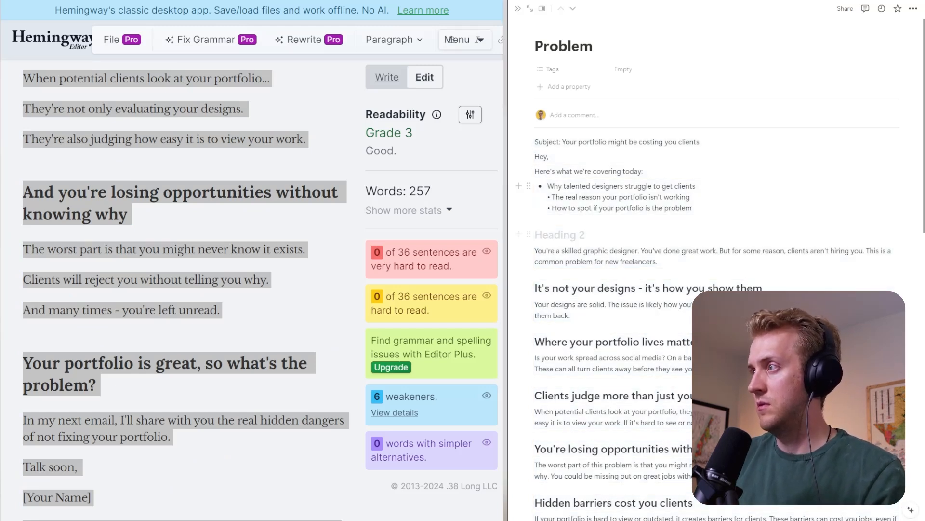
key("ctrl+a")
key("BackSpace")
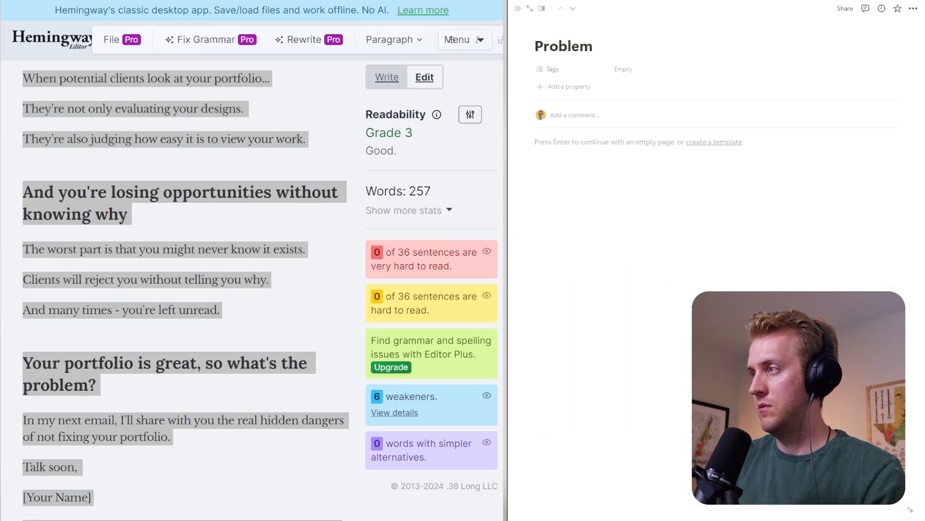
key("ctrl+v")
left_click(696, 200)
scroll(696, 200, "down", 5)
scroll(696, 200, "up", 5)
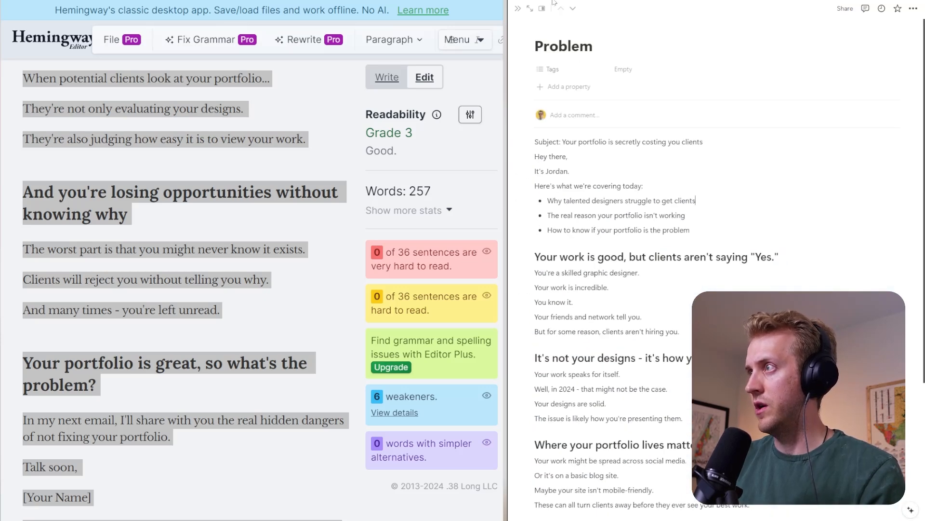
- Open the Agitate page in Notion, copy its full email text, and replace everything in Hemingway Editor with it
left_click(572, 9)
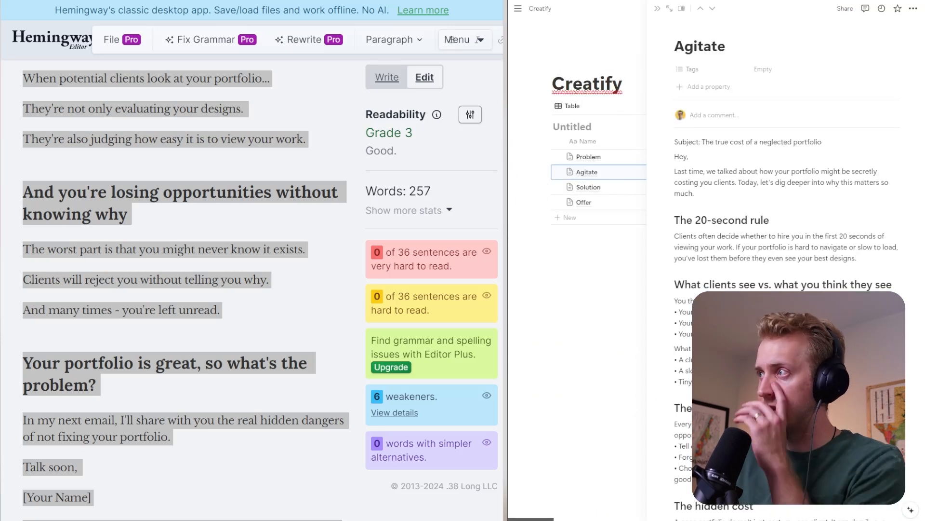
left_click(766, 288)
key("ctrl+a")
key("ctrl+a")
left_click(304, 294)
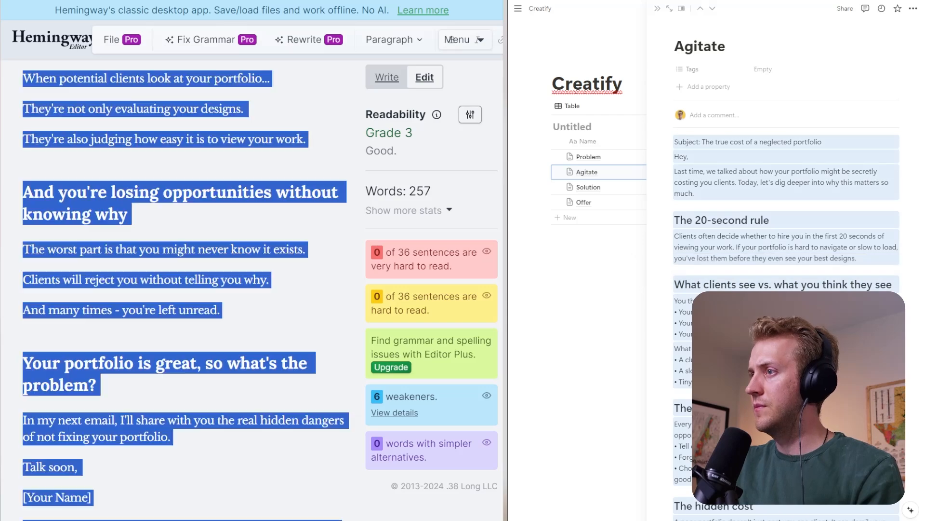
key("ctrl+a")
key("BackSpace")
key("ctrl+v")
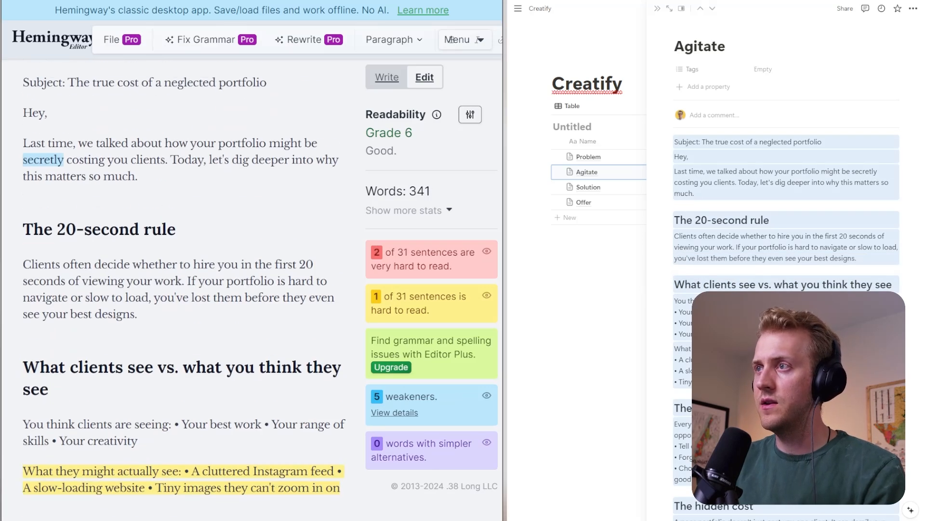
- Change the subject to "The true cost of neglecting your portfolio" and the greeting to "Hey there,"
scroll(305, 296, "down", 10)
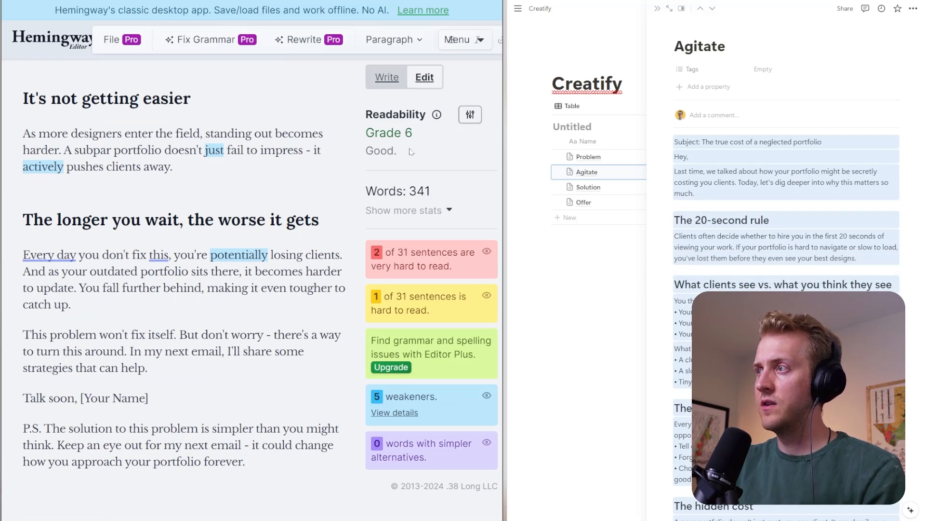
scroll(304, 289, "up", 15)
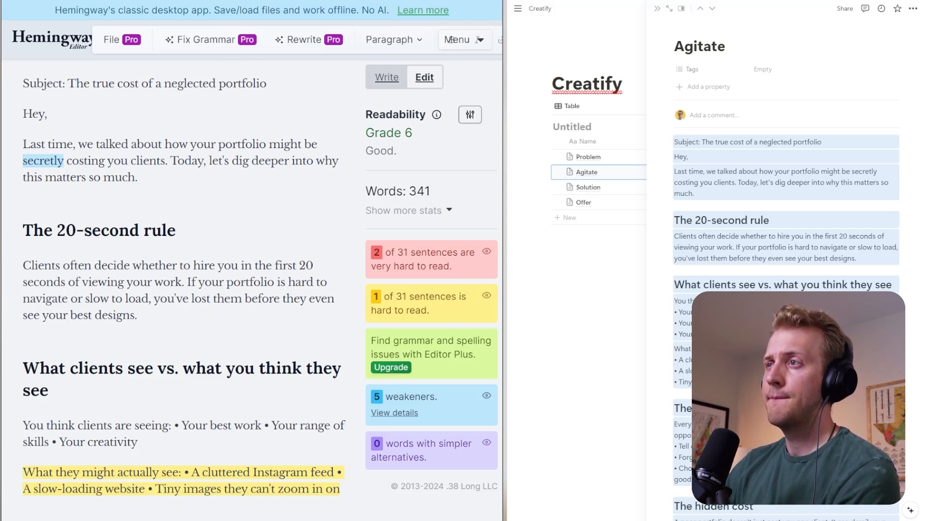
key("BackSpace")
key("BackSpace")
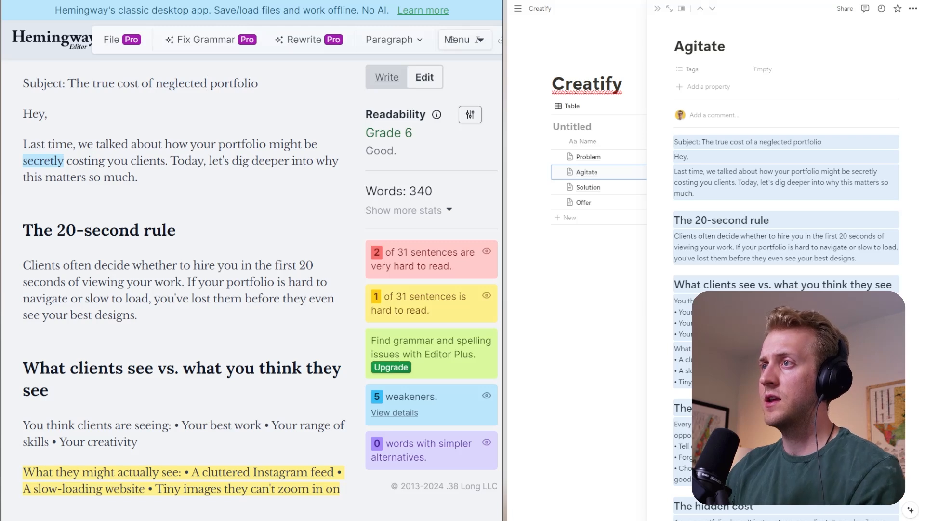
key("BackSpace")
key("BackSpace")
type("ing your")
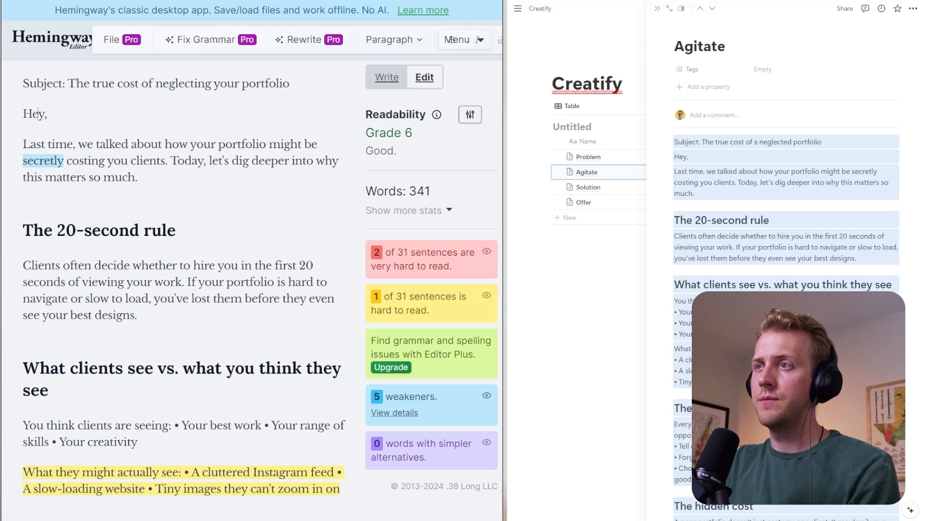
type(" portfolio Hey there")
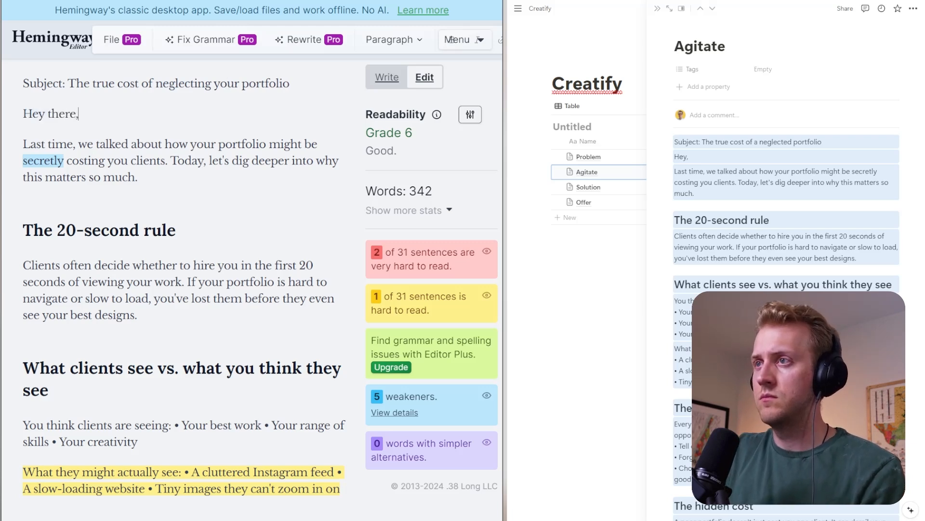
- Add a line below the greeting reintroducing the sender with "again.", and start a new paragraph at "Today, let's dig deeper"
key("Return")
type("It's Jordan anga")
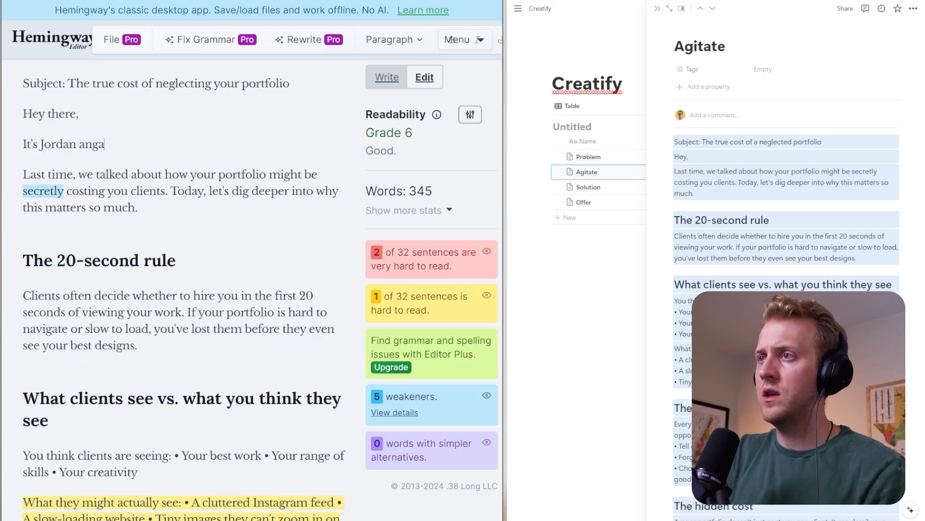
key("BackSpace")
key("BackSpace")
key("BackSpace")
type("gain.")
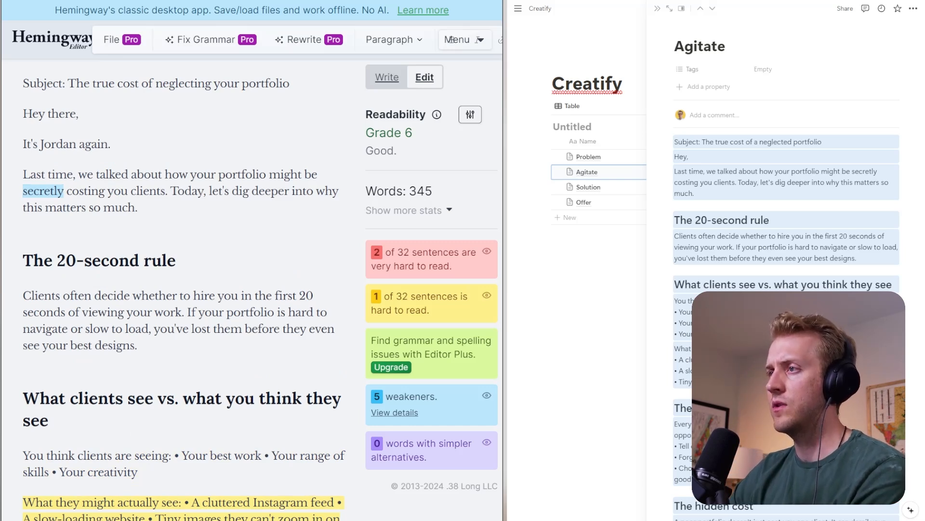
key("Return")
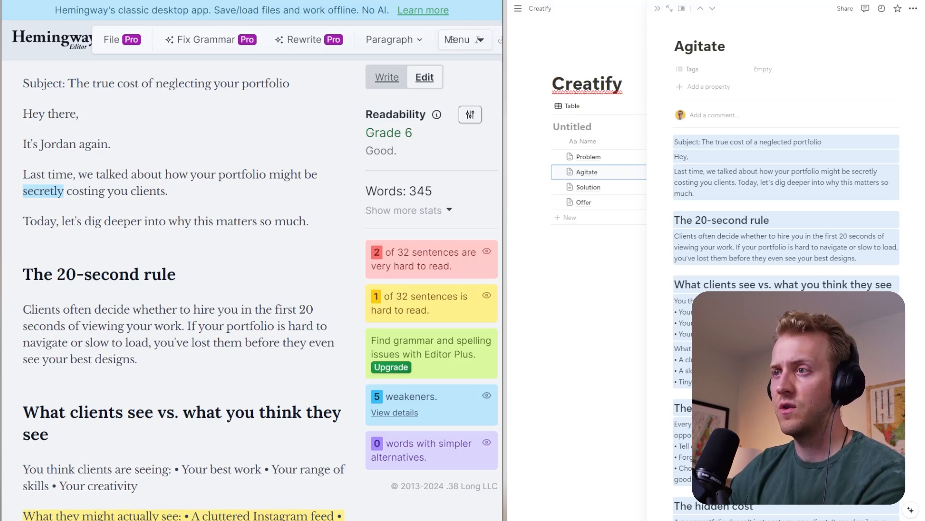
- Capitalize the first section heading so it reads "The 20-Second Rule"
scroll(183, 290, "down", 2)
left_click(92, 167)
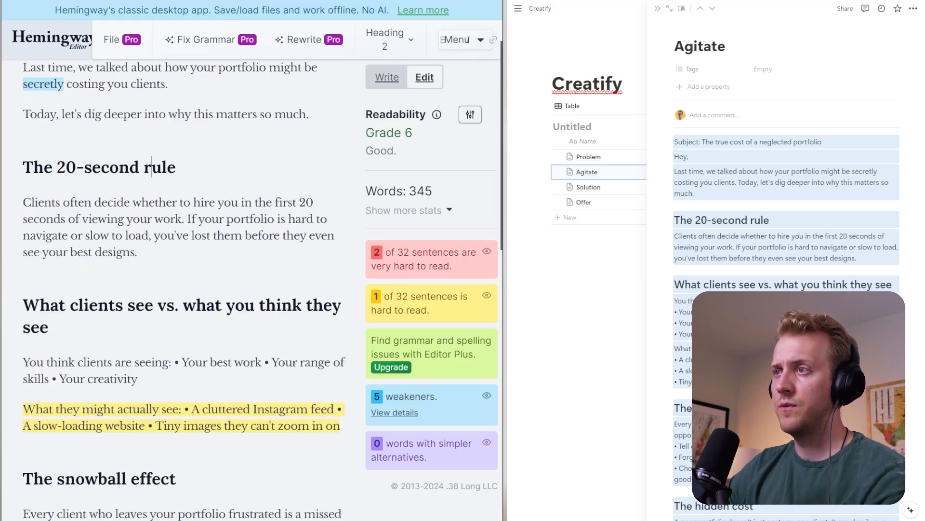
key("BackSpace")
type("R")
key("Left")
key("Left")
key("Left")
key("Left")
key("Left")
key("Left")
key("Left")
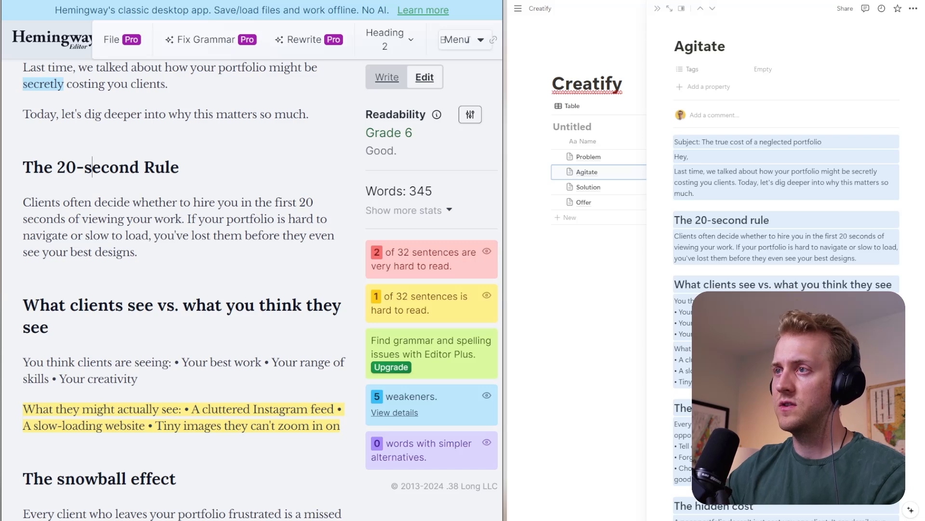
key("BackSpace")
type("S")
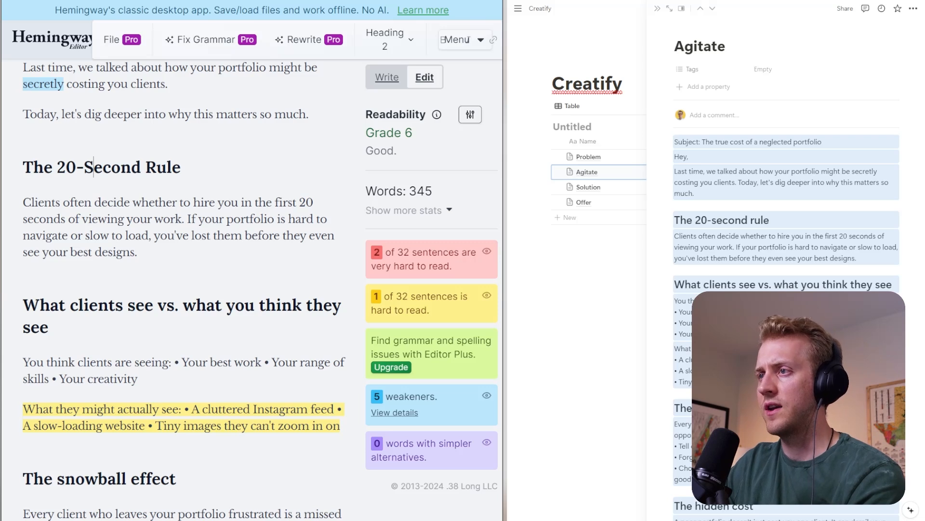
- Start a new paragraph at "If your portfolio is hard to navigate" and bold "you've lost them before they even see your best designs."
left_click(187, 219)
key("Return")
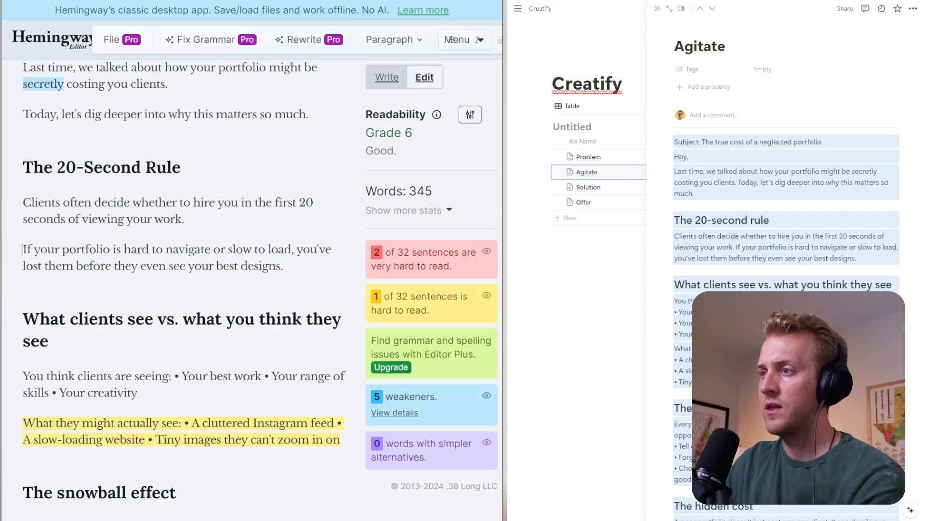
left_click_drag(296, 249, 285, 266)
key("ctrl+b")
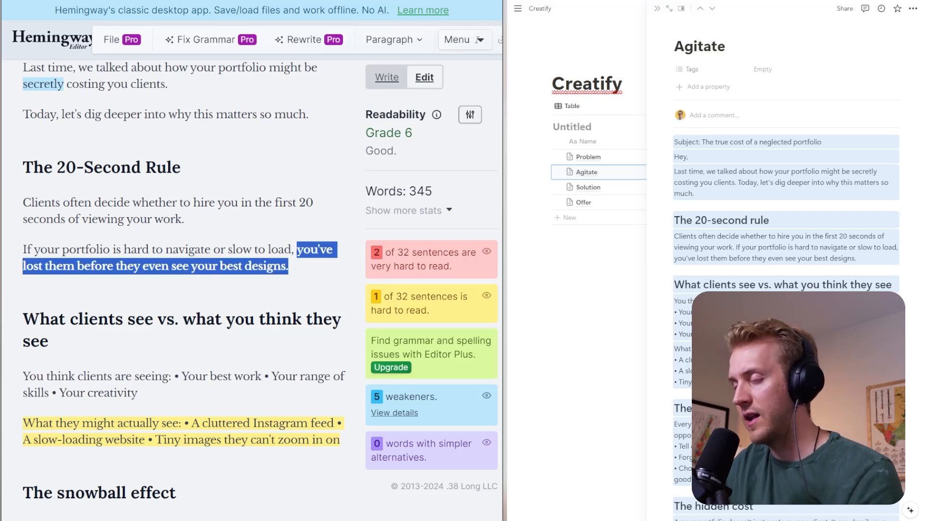
key("Right")
- Move the items after "You think clients are seeing:" onto a new line formatted as a bulleted list
scroll(183, 289, "down", 3)
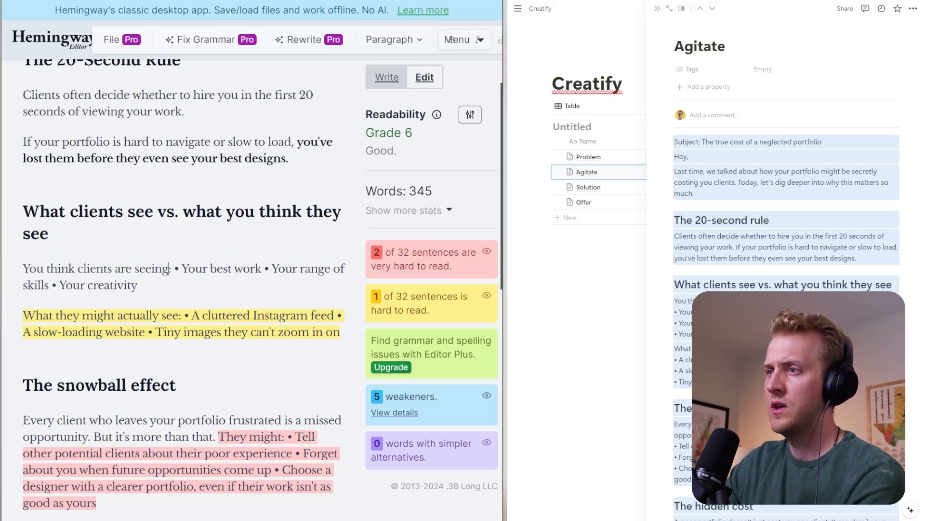
key("Delete")
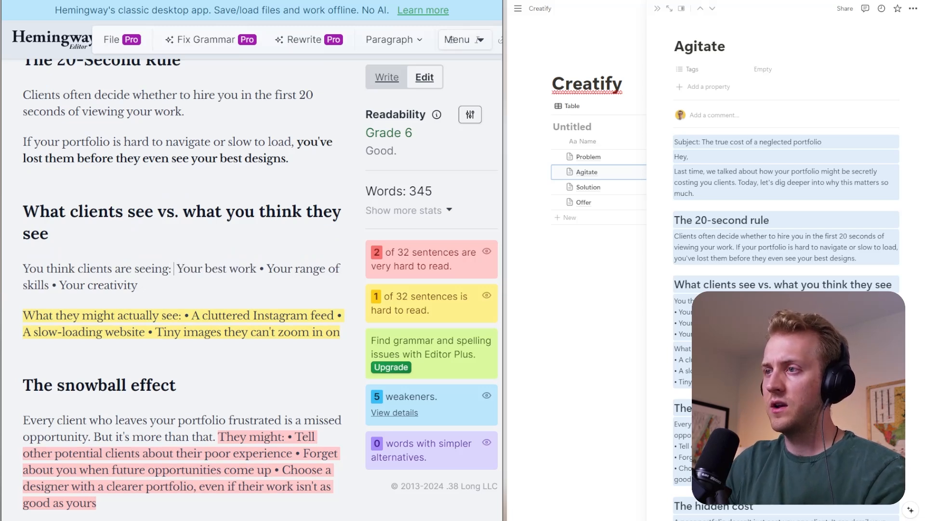
key("Return")
key("Delete")
type("-")
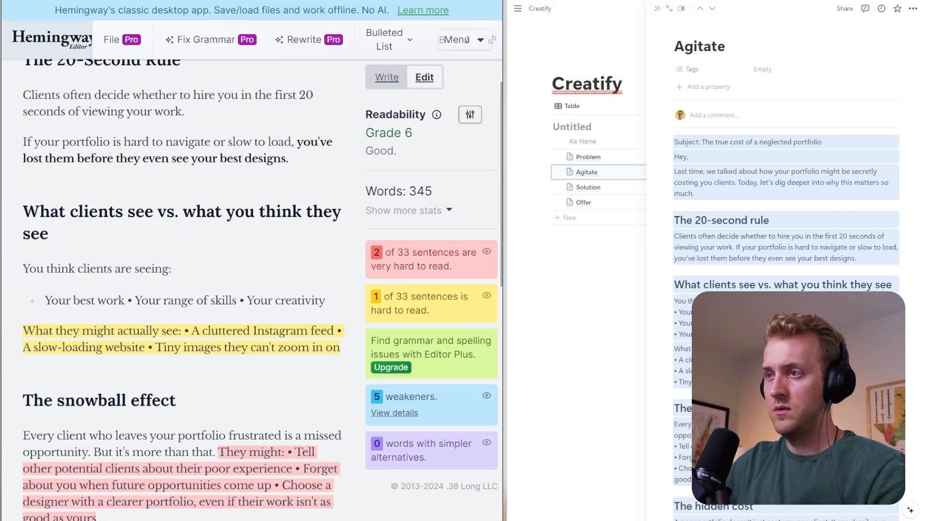
- Split the bulleted line into three separate bullets: "Your best work", "Your range of skills" and "Your creativity"
left_click(135, 301)
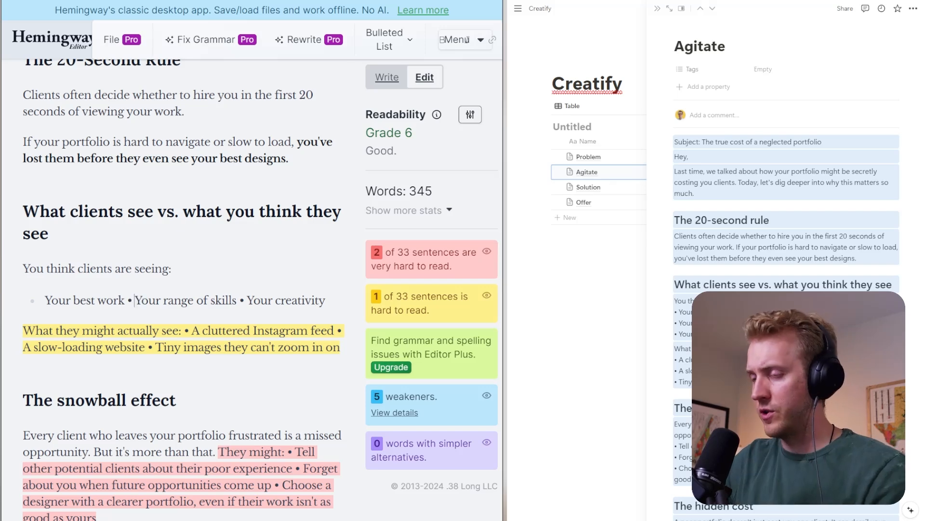
key("BackSpace")
key("BackSpace")
key("Return")
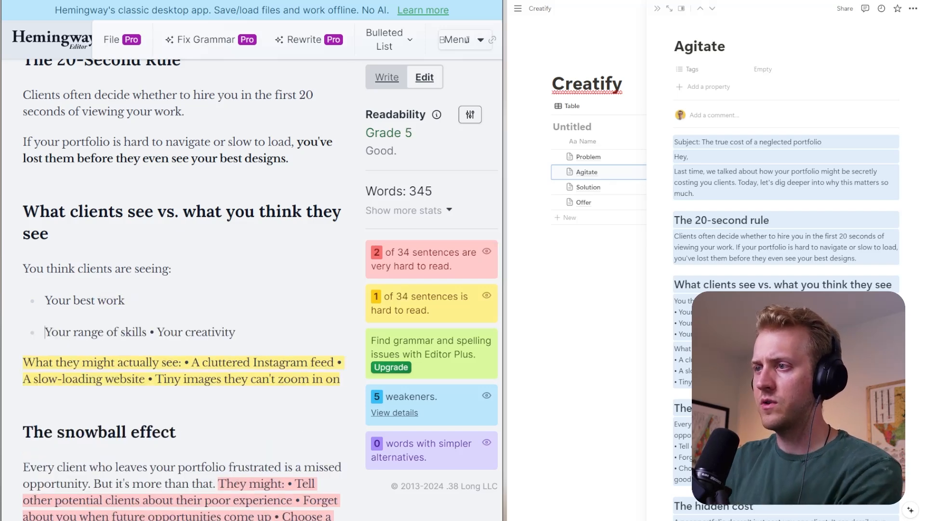
left_click(157, 332)
key("BackSpace")
key("BackSpace")
key("BackSpace")
key("Return")
- Remove the bullet mark after "What they might actually see:" and move the items following it into their own paragraph
scroll(184, 309, "down", 2)
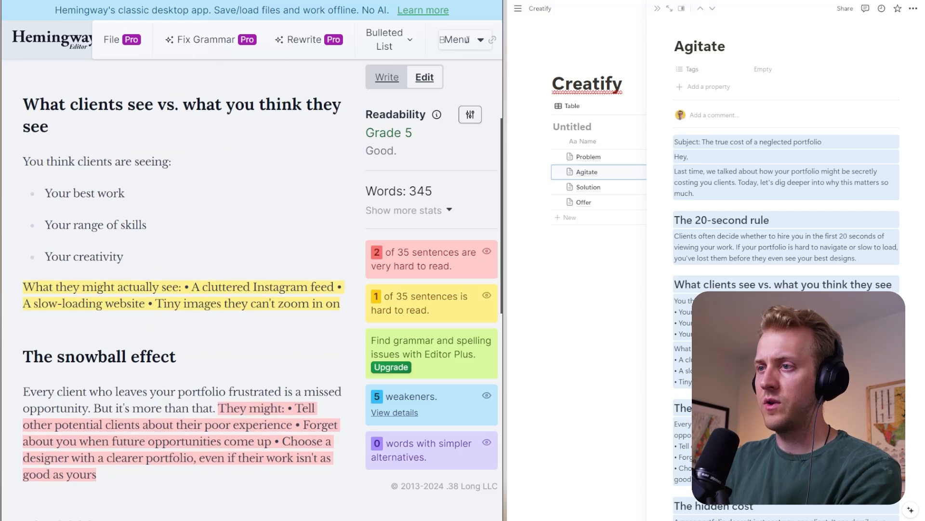
left_click(188, 287)
key("BackSpace")
key("BackSpace")
key("BackSpace")
key("Return")
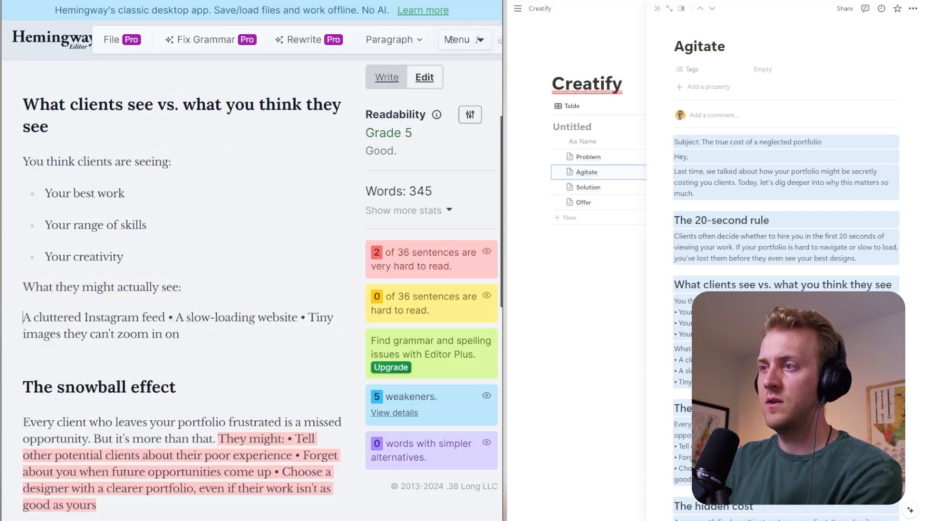
- Turn the lines "What they might actually see:" and "You think clients are seeing:" into level 3 headings
type("##")
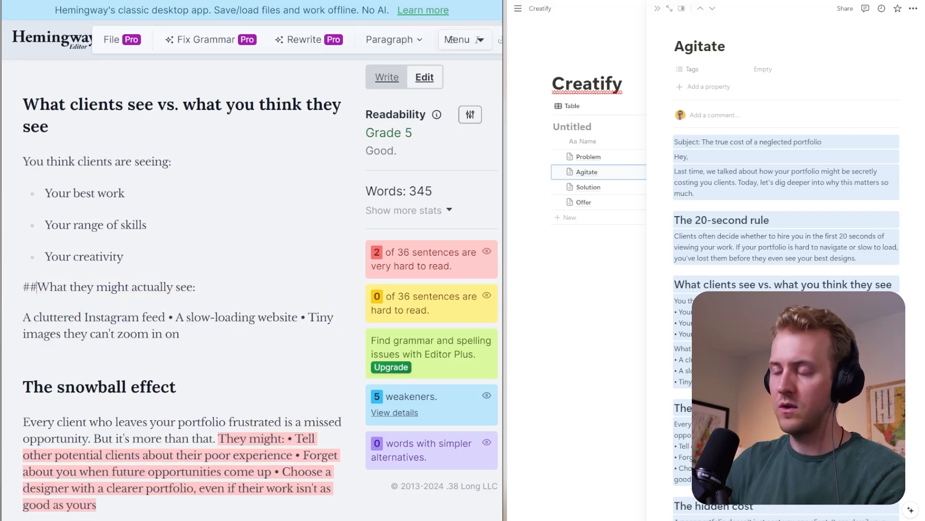
key("Up")
key("Up")
key("Up")
key("Up")
type("##")
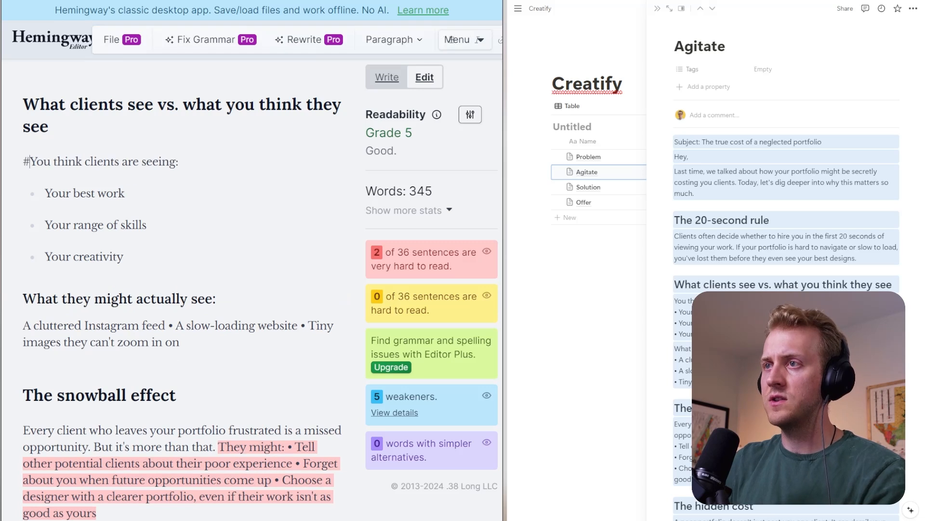
- Split the items under "What they might actually see:" into three separate lines and remove the bullet marks between them
key("Down")
key("Down")
key("Down")
key("Down")
key("Down")
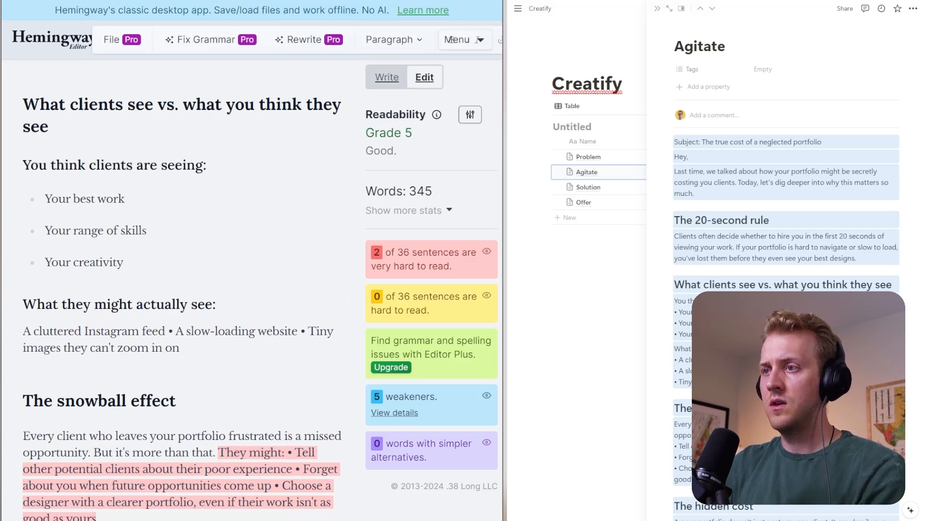
key("BackSpace")
key("BackSpace")
key("BackSpace")
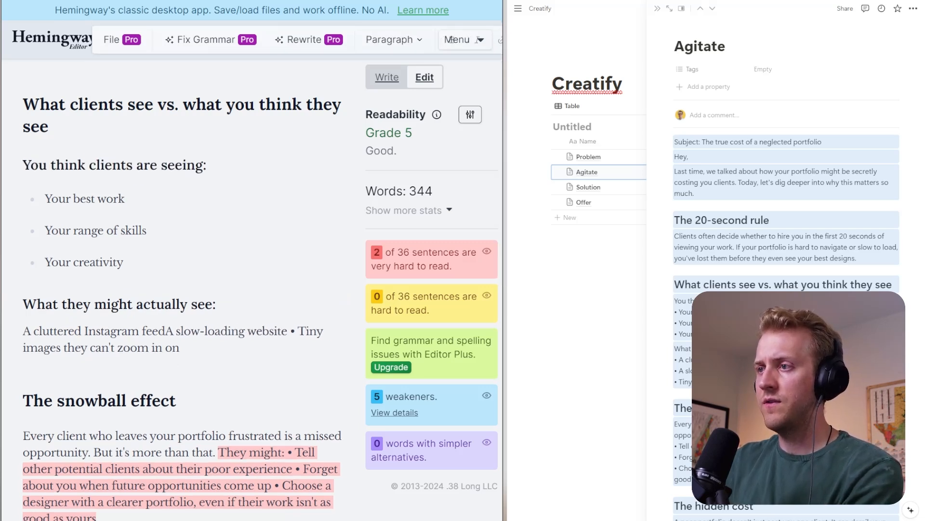
key("Return")
key("ctrl+Right")
key("ctrl+Right")
key("ctrl+Right")
key("ctrl+Right")
key("ctrl+Right")
key("BackSpace")
key("BackSpace")
key("BackSpace")
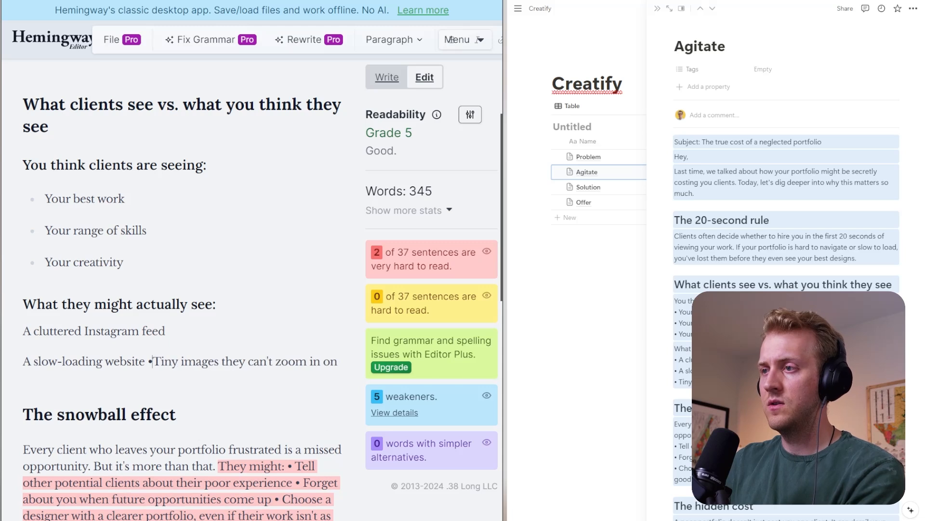
key("Return")
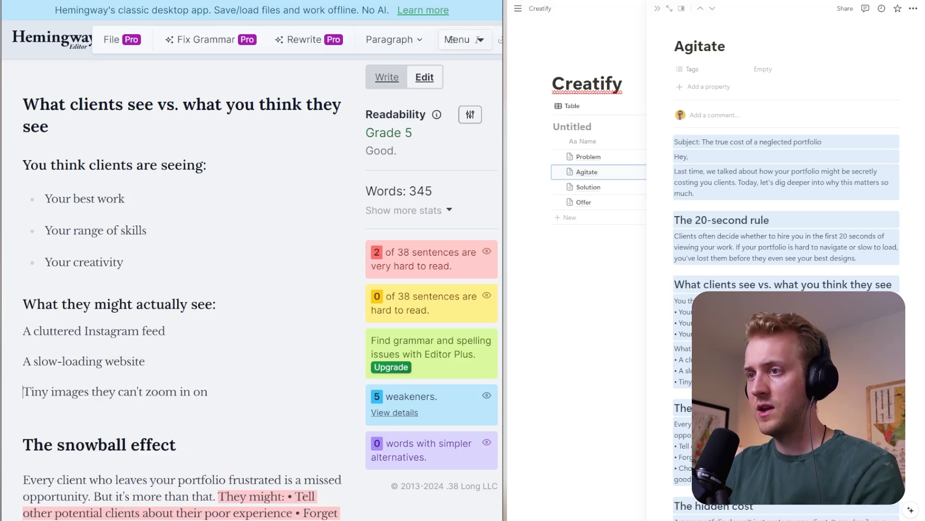
- Format the lines "A cluttered Instagram feed", "A slow-loading website" and "Tiny images they can't zoom in on" as a bulleted list
type("-")
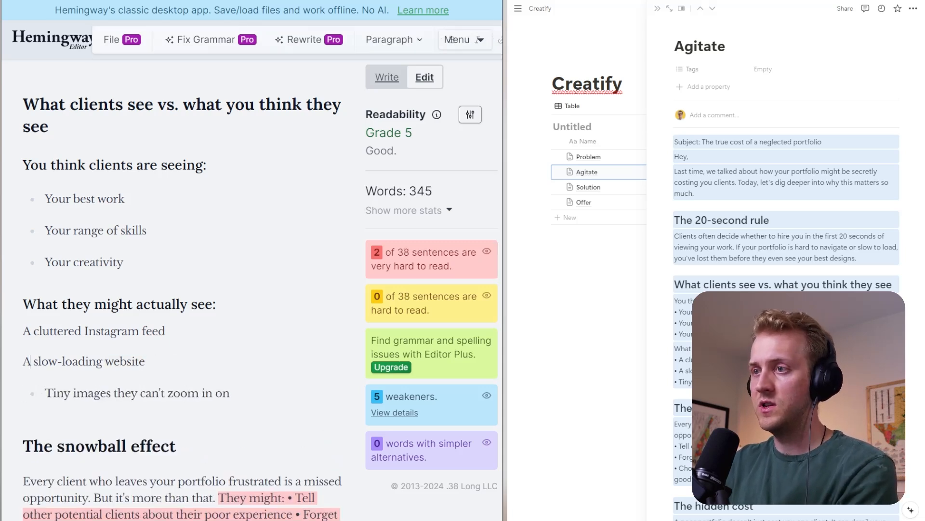
key("Up")
type("-")
key("BackSpace")
key("Home")
type("-")
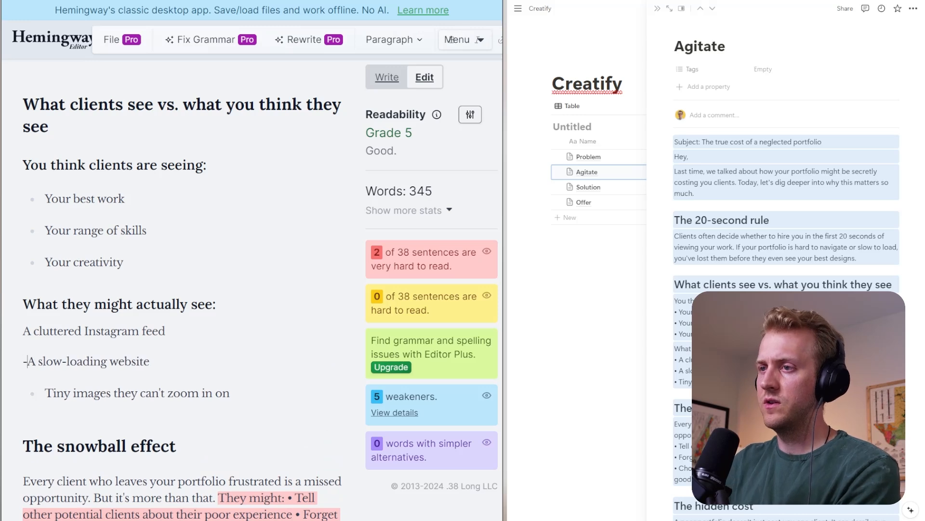
key("Up")
type("-")
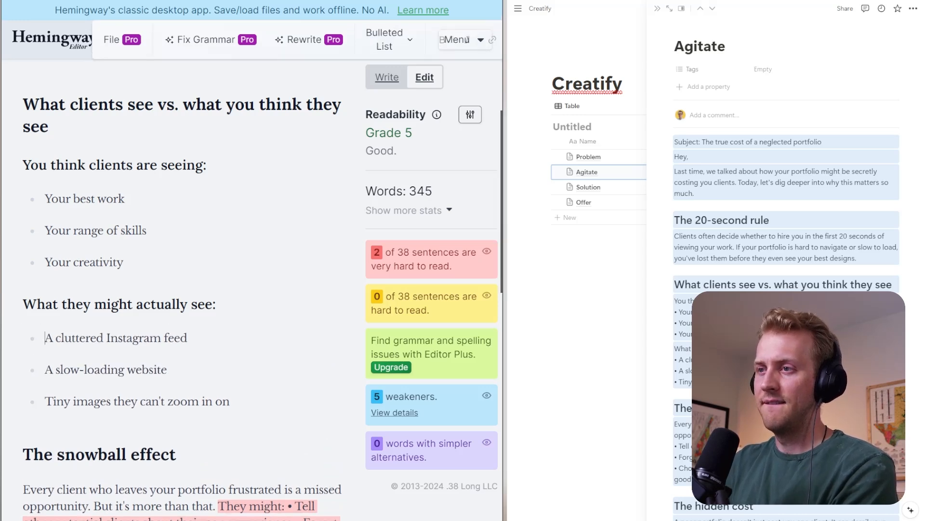
- Capitalize the snowball section's heading as "The Snowball Effect"
scroll(183, 289, "down", 2)
left_click(65, 347)
key("BackSpace")
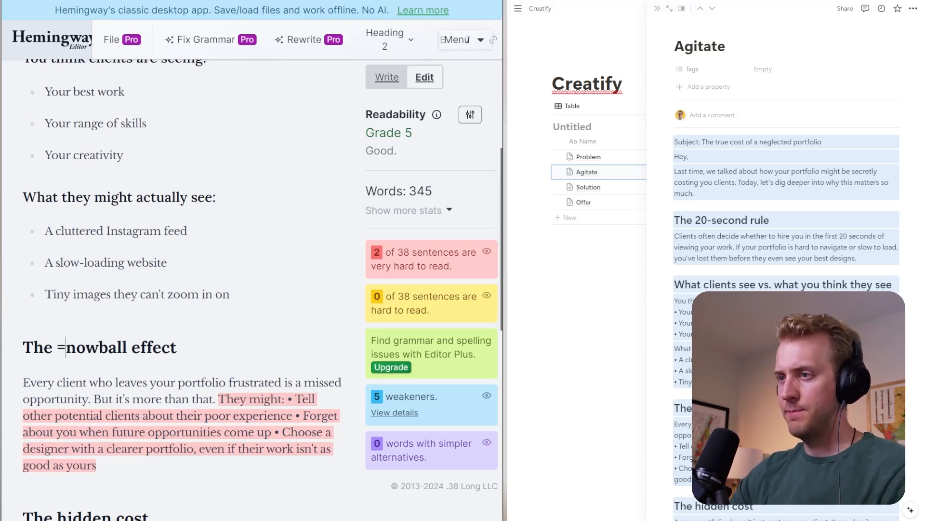
type("S")
key("Right")
key("Right")
key("Right")
key("Right")
key("Right")
key("Right")
key("Right")
key("Right")
key("Right")
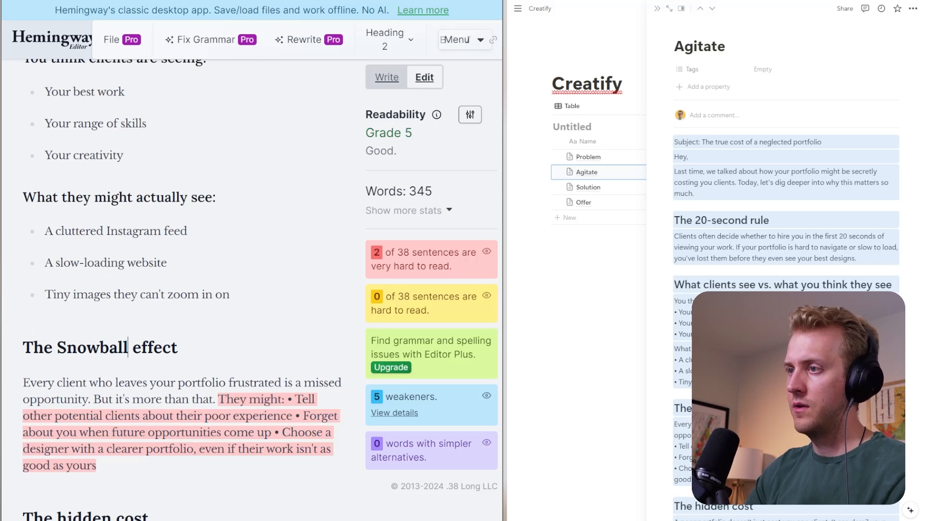
key("BackSpace")
type("E")
scroll(182, 289, "down", 2)
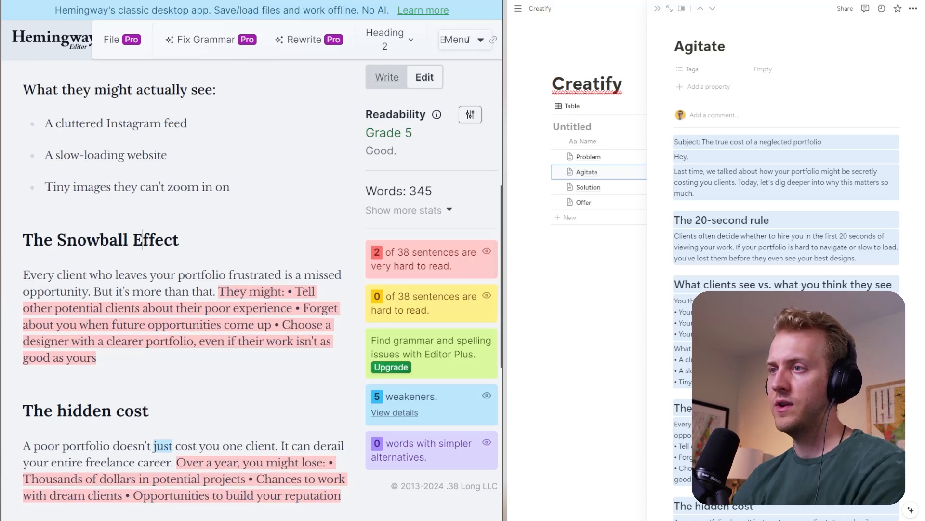
- Start a new paragraph at "But it's more than that." in the Snowball Effect section
left_click(94, 291)
key("Return")
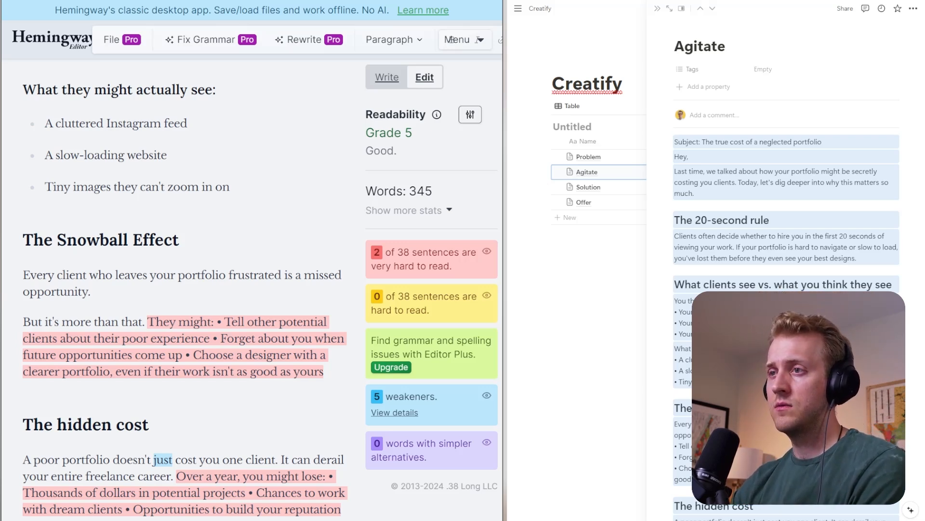
key("Return")
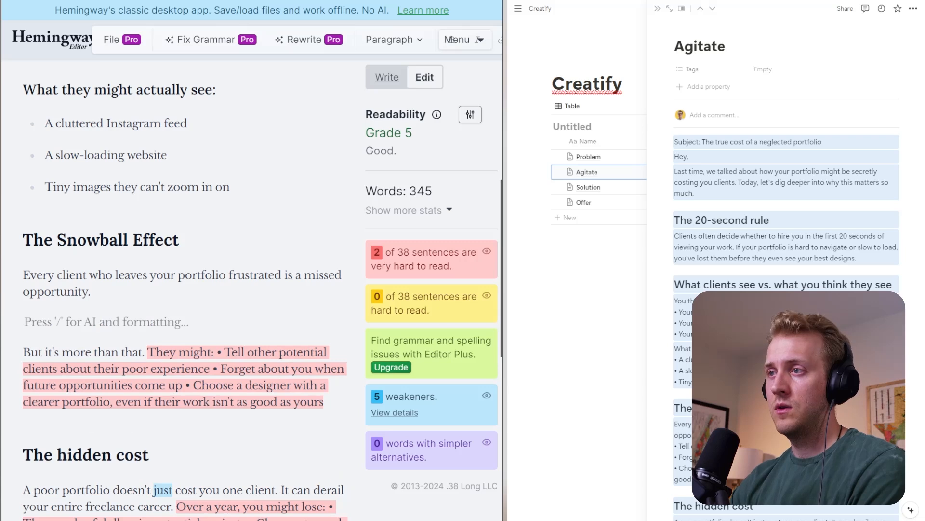
key("BackSpace")
key("ctrl+shift+Left")
key("ctrl+shift+Left")
key("ctrl+shift+Left")
key("ctrl+shift+Left")
key("ctrl+shift+Left")
key("ctrl+shift+Left")
key("ctrl+shift+Left")
key("ctrl+shift+Left")
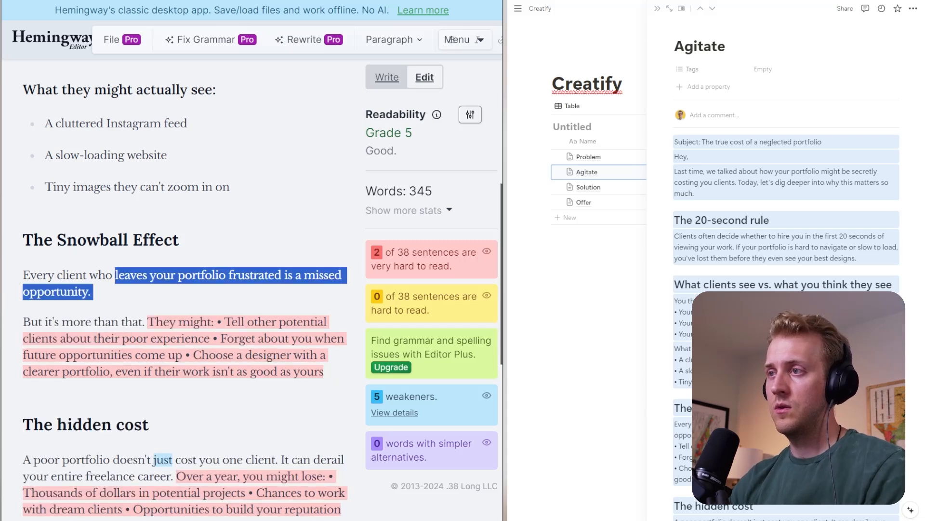
key("Right")
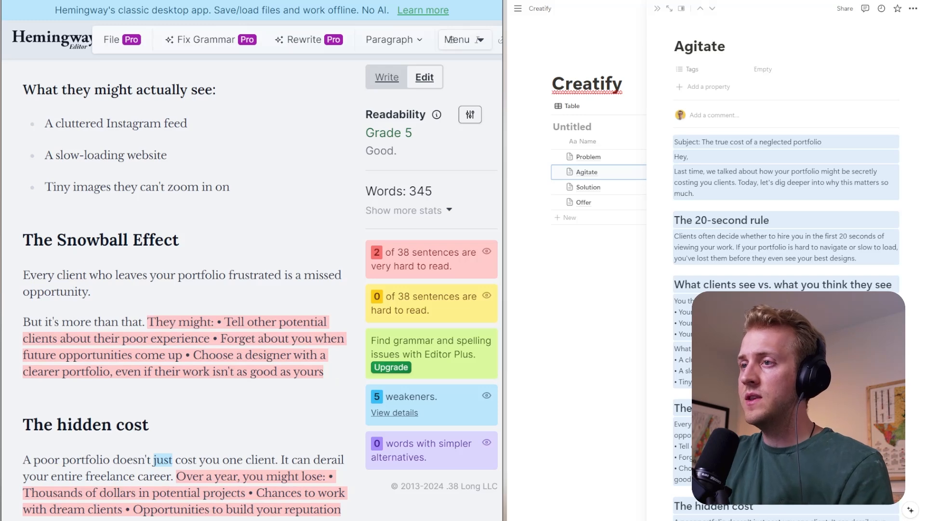
- Move "They might:" into its own paragraph and format the items following it as a bulleted list
left_click(146, 321)
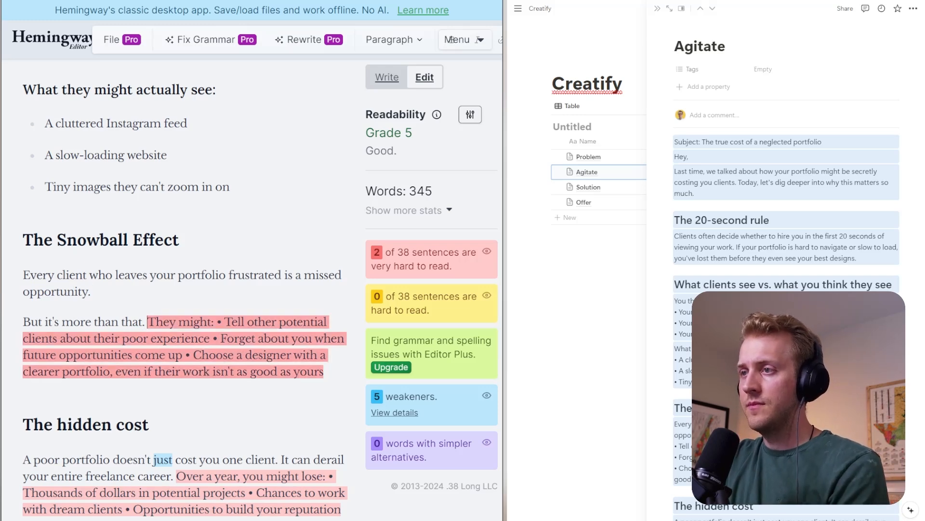
key("Return")
left_click_drag(147, 321, 22, 322)
left_click(94, 351)
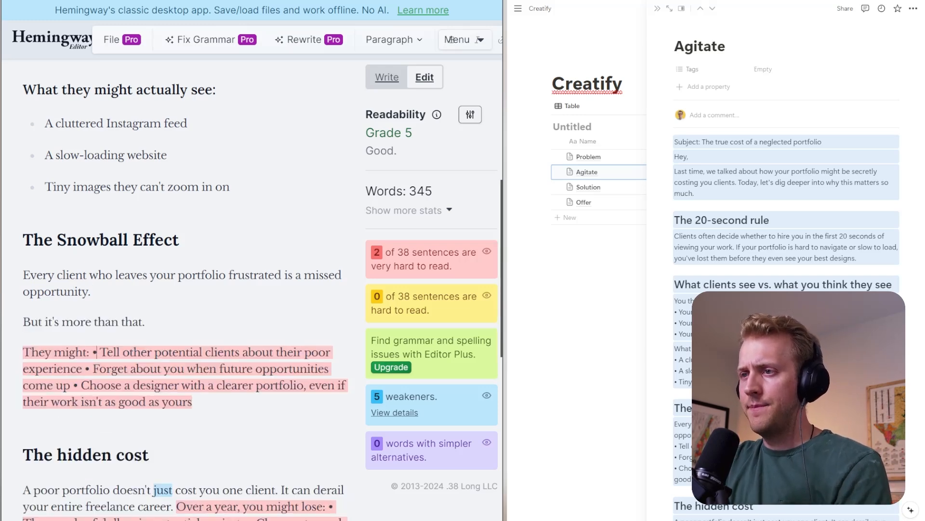
key("Return")
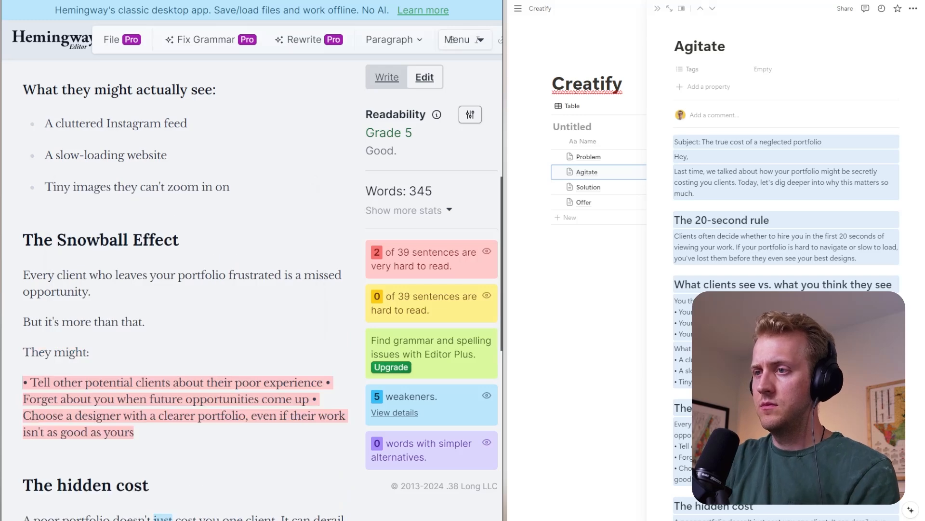
key("Delete")
key("Delete")
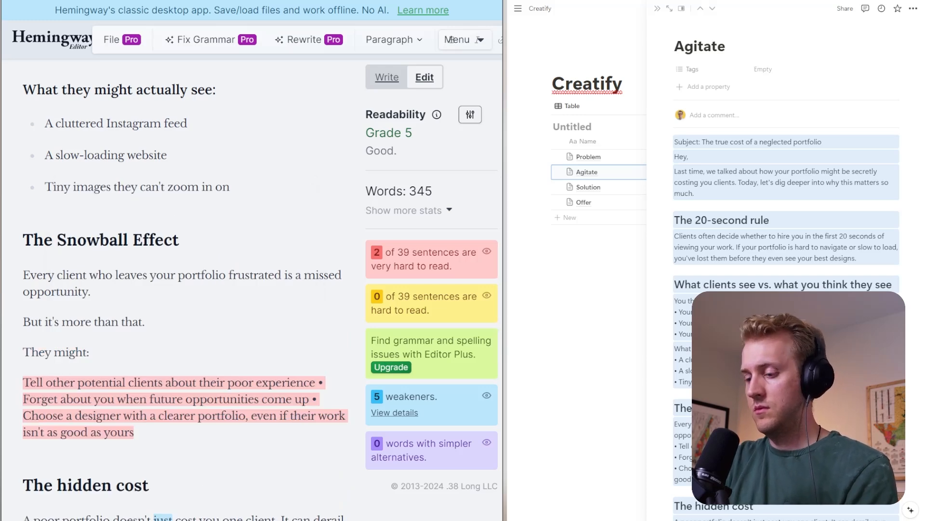
type("-")
- Split the bulleted line under "They might:" into three bullets, starting new ones at "Forget about you" and "Choose a designer"
left_click(338, 384)
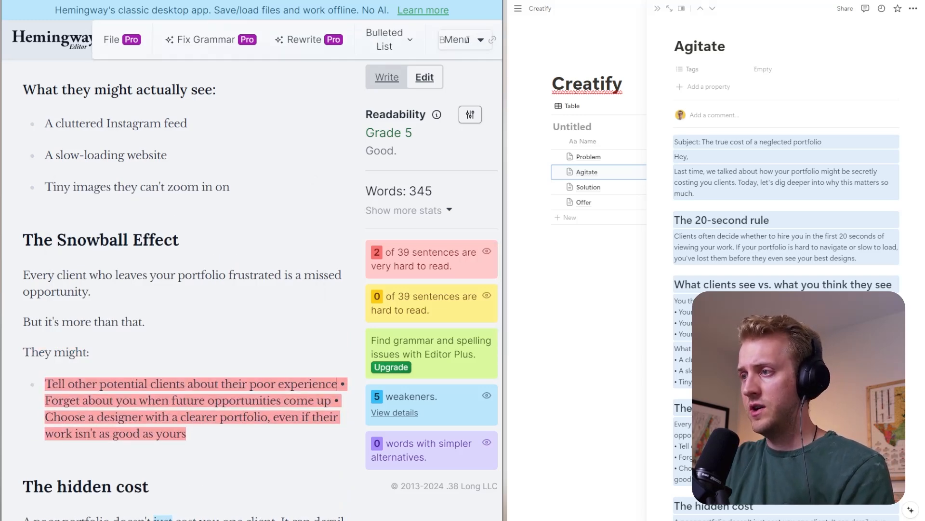
key("Delete")
key("Delete")
key("Return")
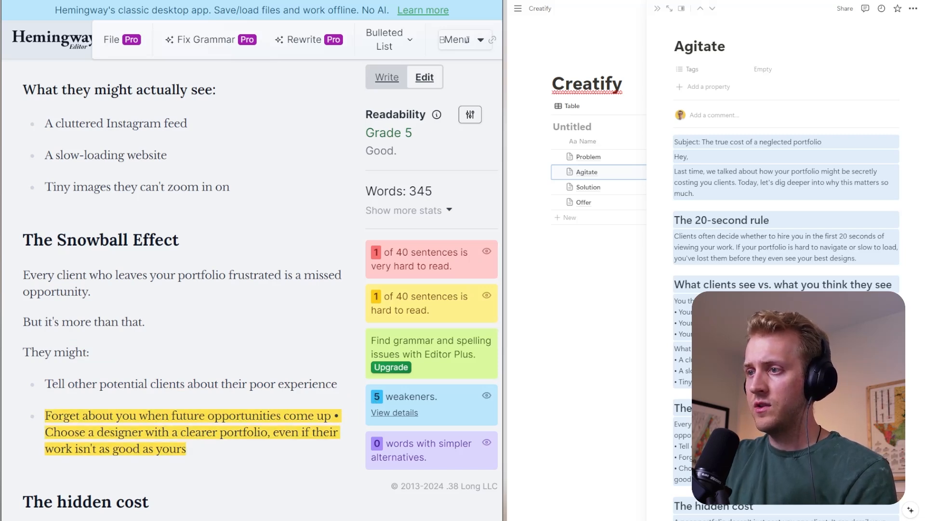
mouse_move(331, 416)
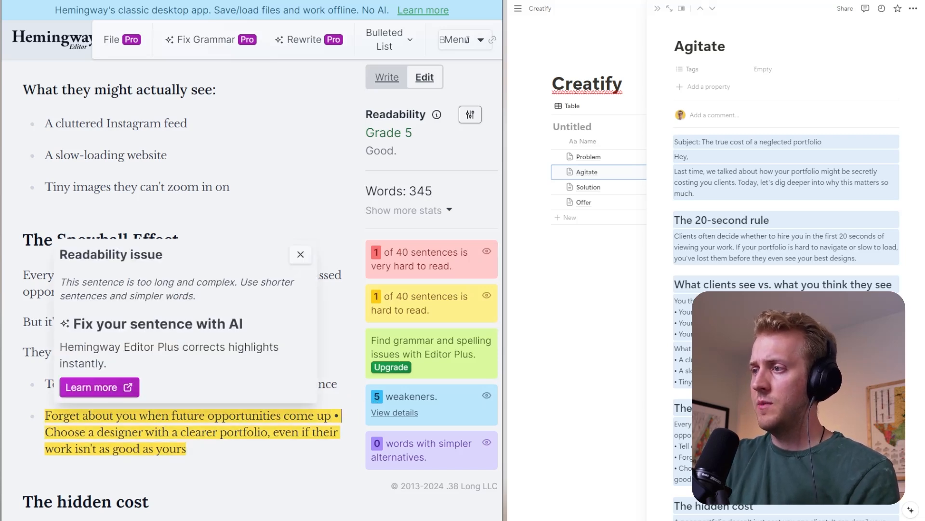
key("Delete")
key("BackSpace")
key("BackSpace")
key("Return")
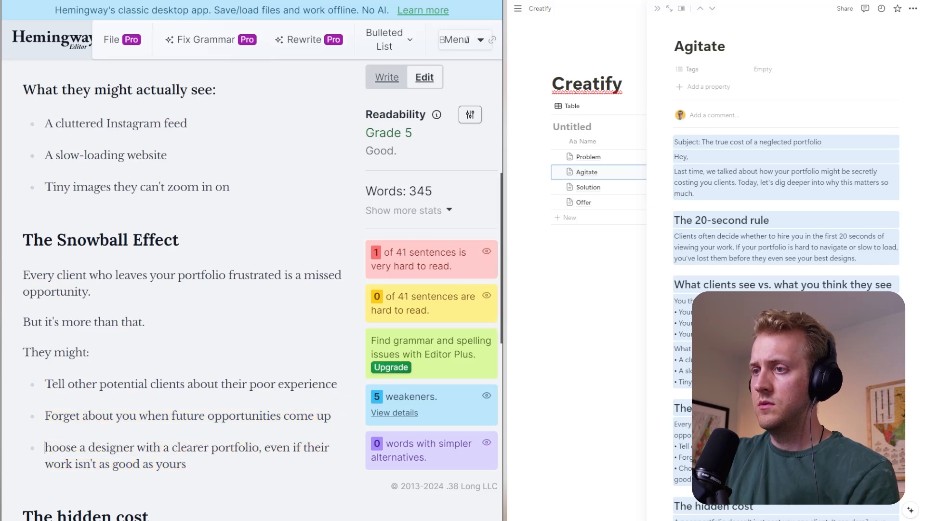
type("C")
- Bold the line "They might:" in the Snowball Effect section
scroll(183, 289, "down", 4)
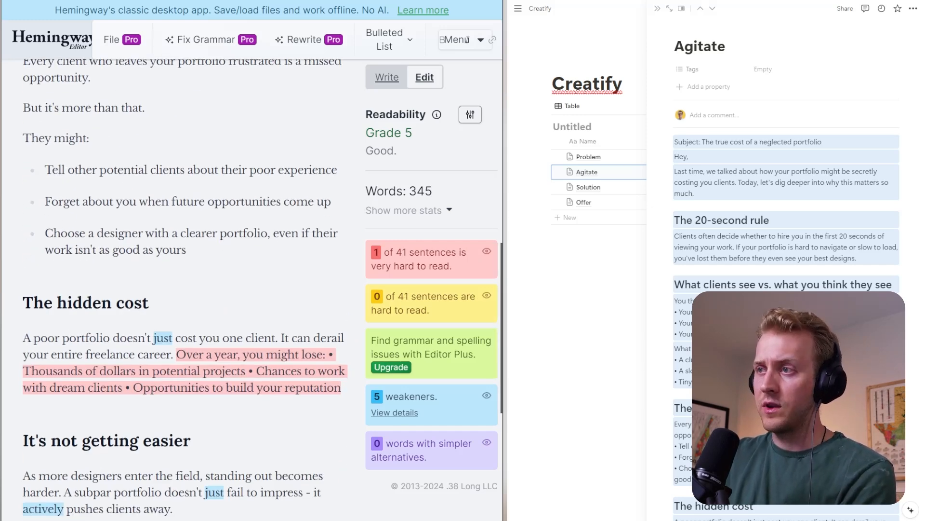
scroll(183, 290, "up", 1)
scroll(183, 289, "up", 1)
triple_click(56, 246)
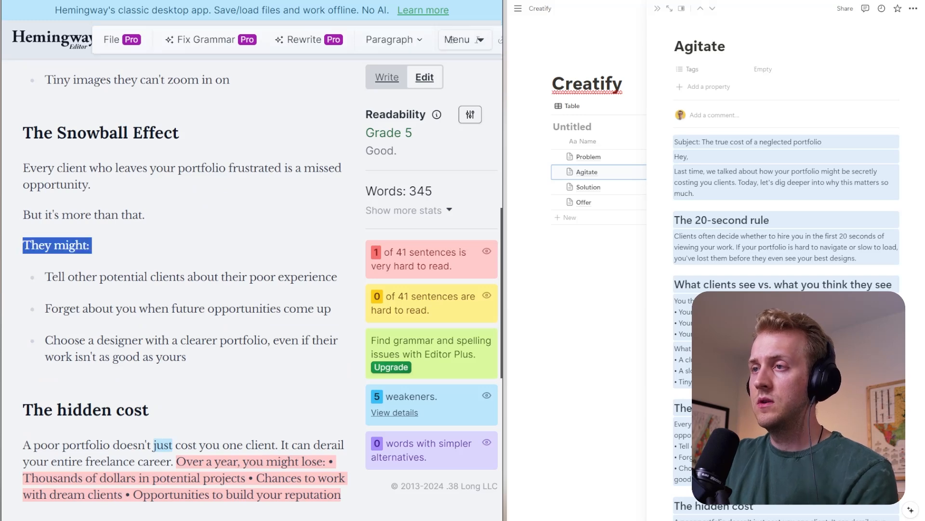
key("ctrl+v")
key("ctrl+z")
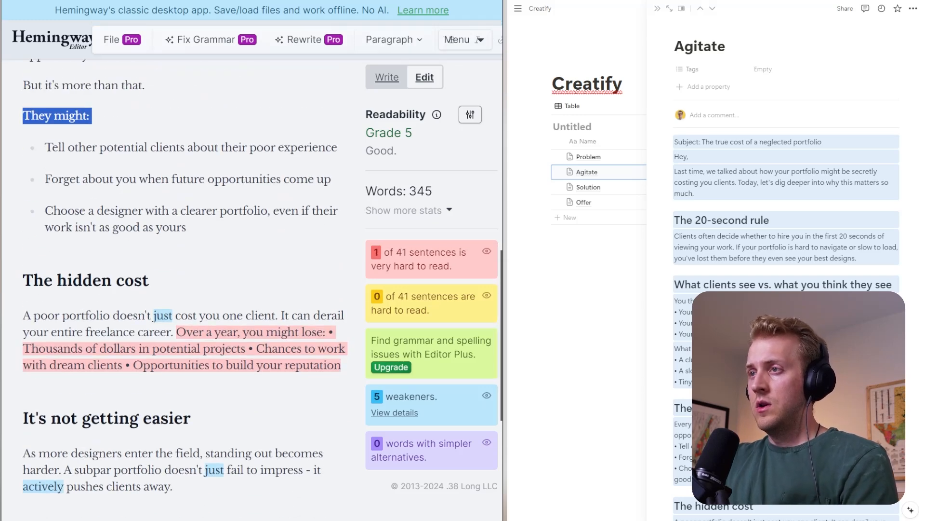
- Reread the reformatted Snowball Effect section, especially its opening sentence about frustrated clients
left_click(149, 281)
scroll(183, 289, "up", 3)
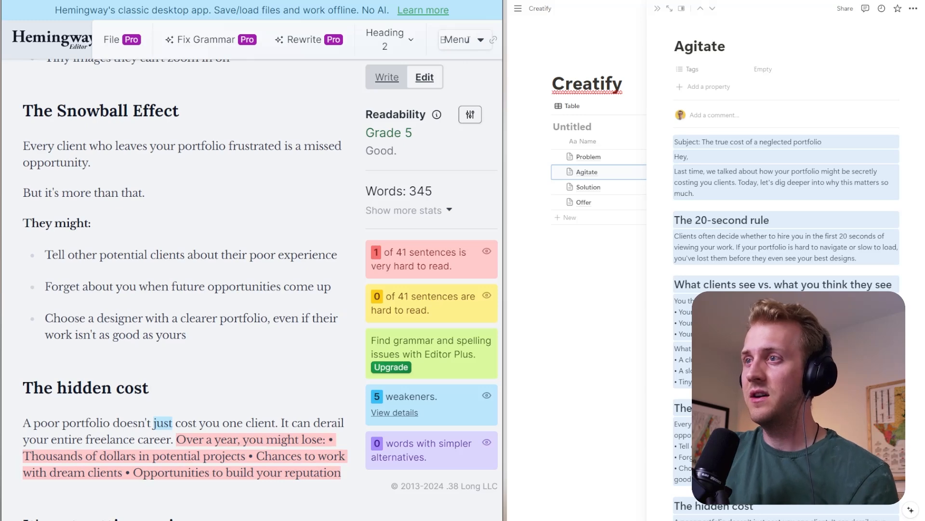
scroll(183, 290, "up", 3)
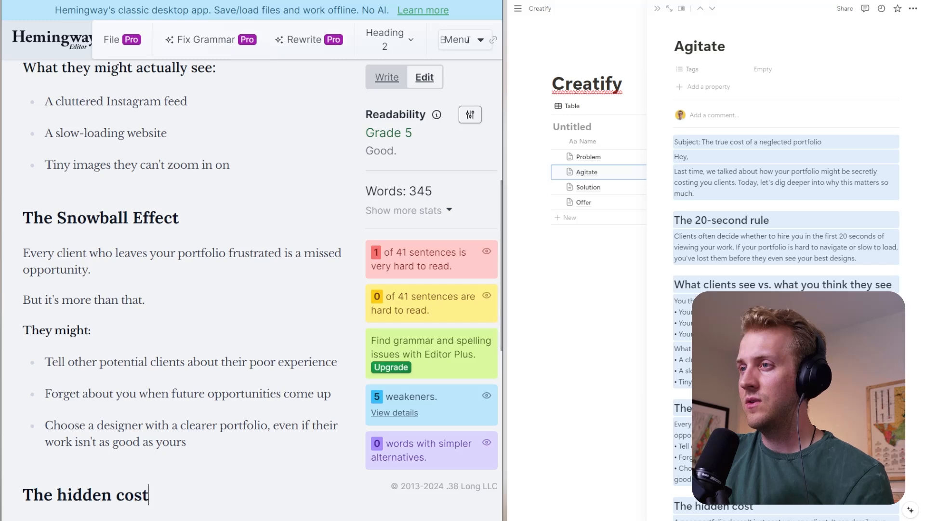
left_click(156, 253)
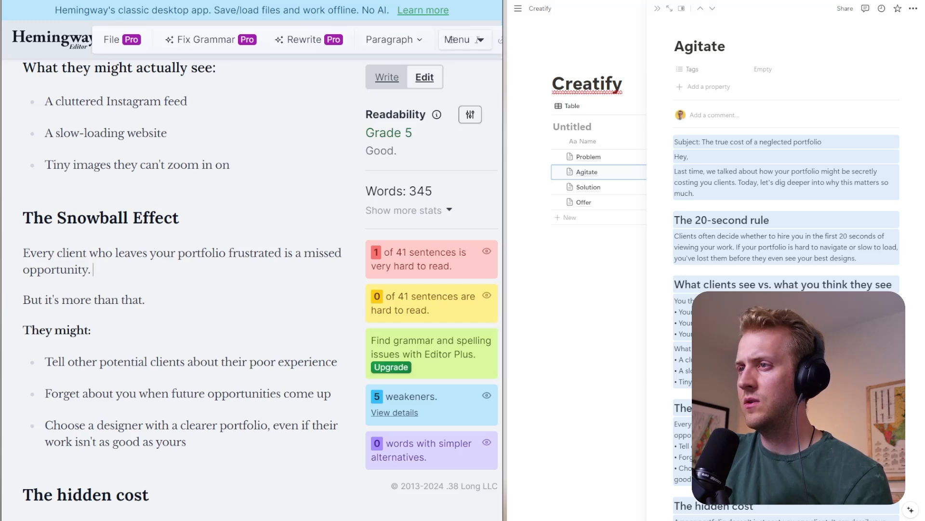
double_click(131, 253)
left_click(94, 270)
scroll(183, 289, "down", 2)
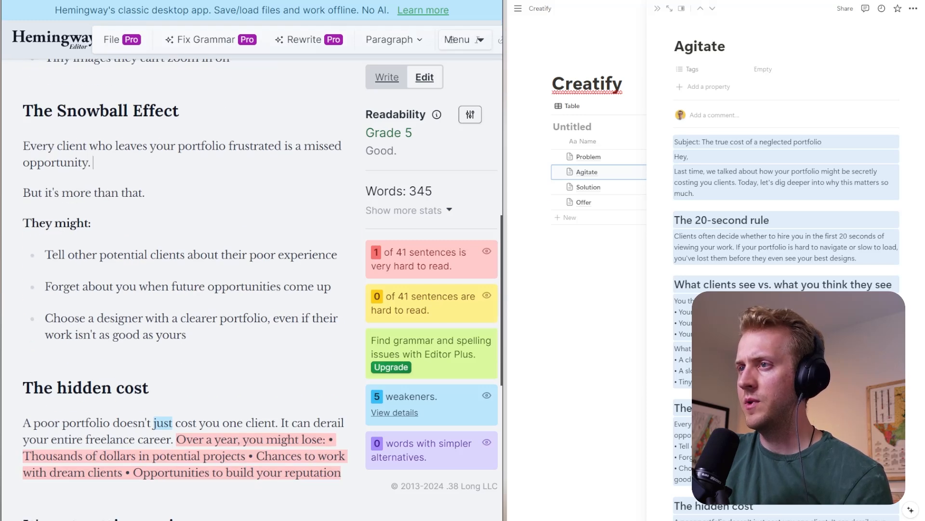
scroll(451, 39, "down", 2)
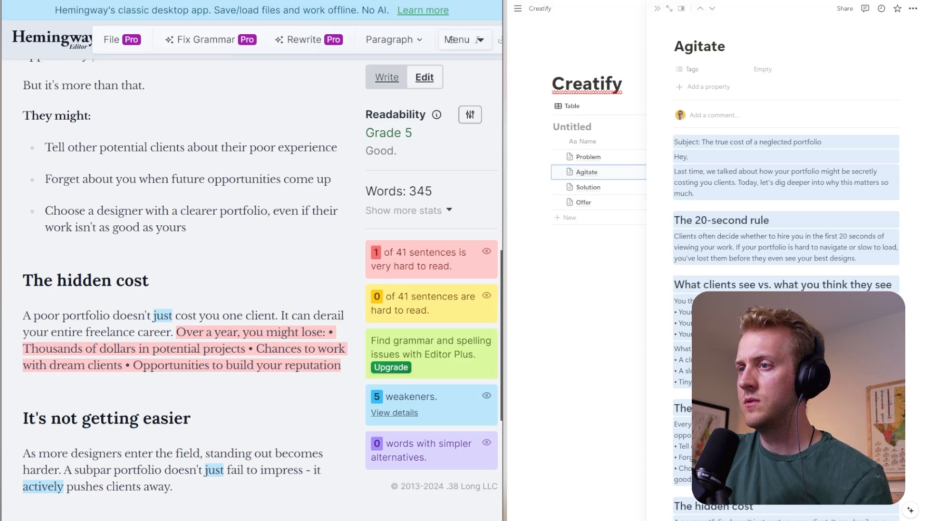
- Change the "The hidden cost" heading to "The true hidden cost: Your career"
left_click(57, 280)
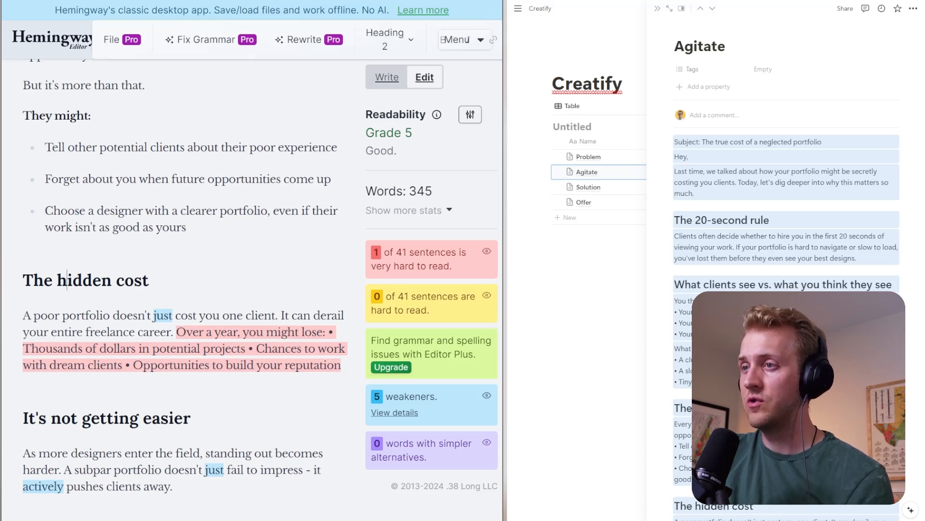
type("true")
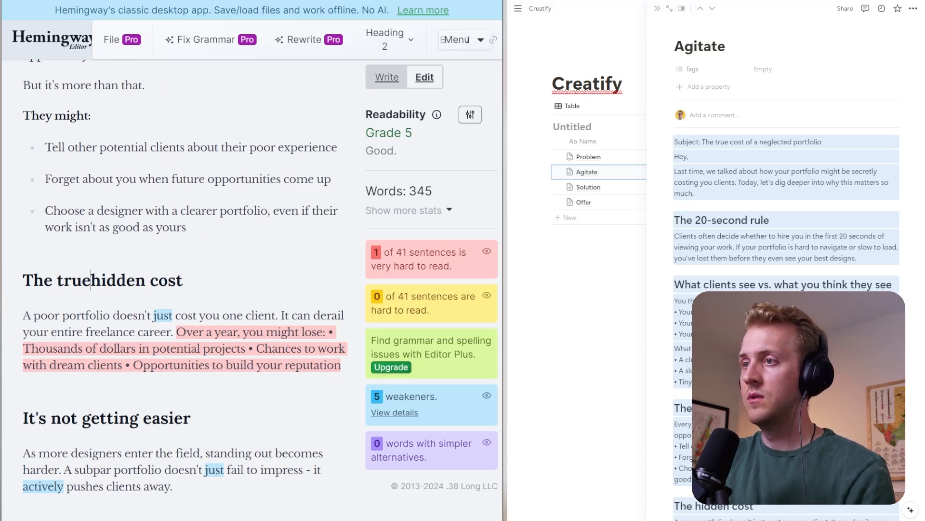
left_click(188, 280)
type(": Your career")
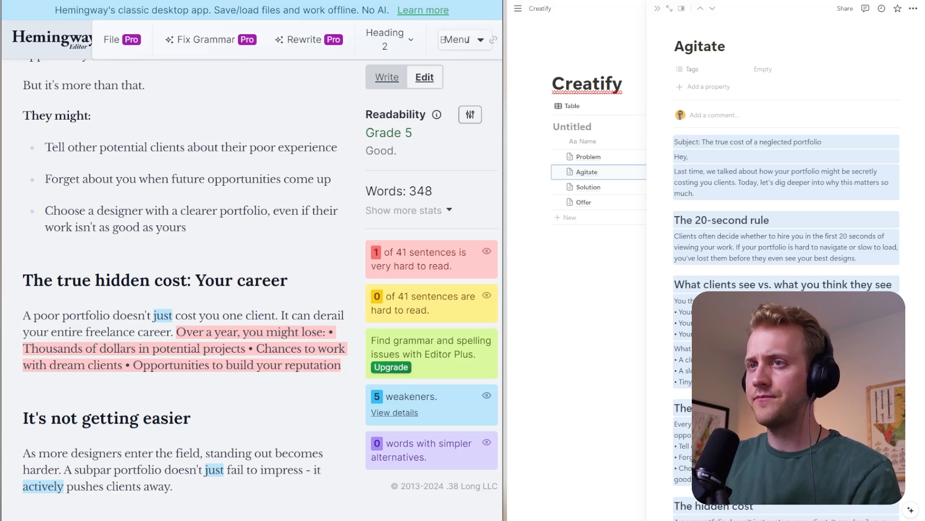
- Break the paragraph under "The true hidden cost: Your career" before "It can derail", "Over a year" and the bulleted text
scroll(184, 290, "down", 2)
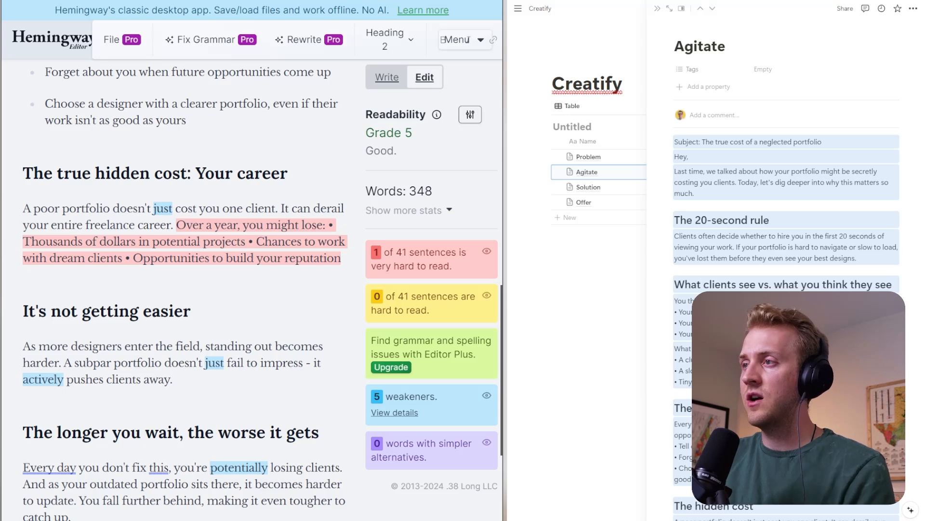
key("Down")
key("Return")
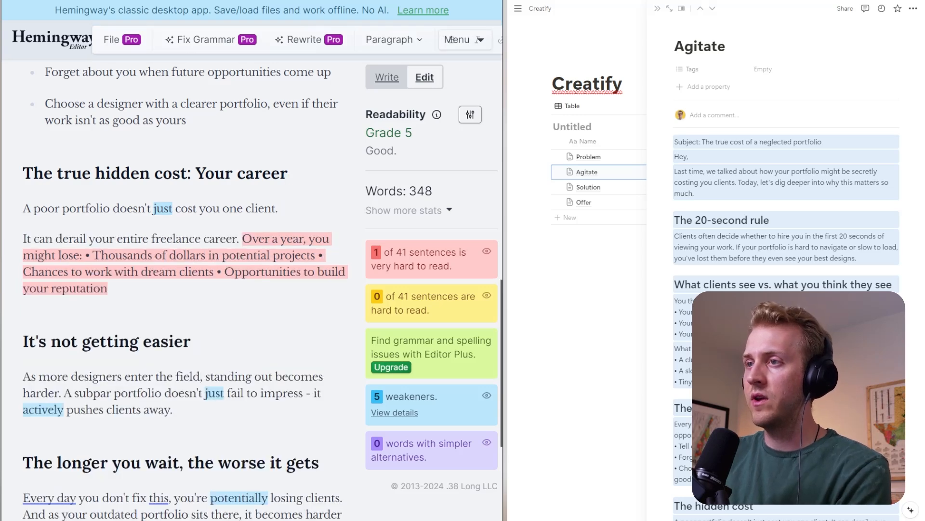
left_click(243, 239)
key("Return")
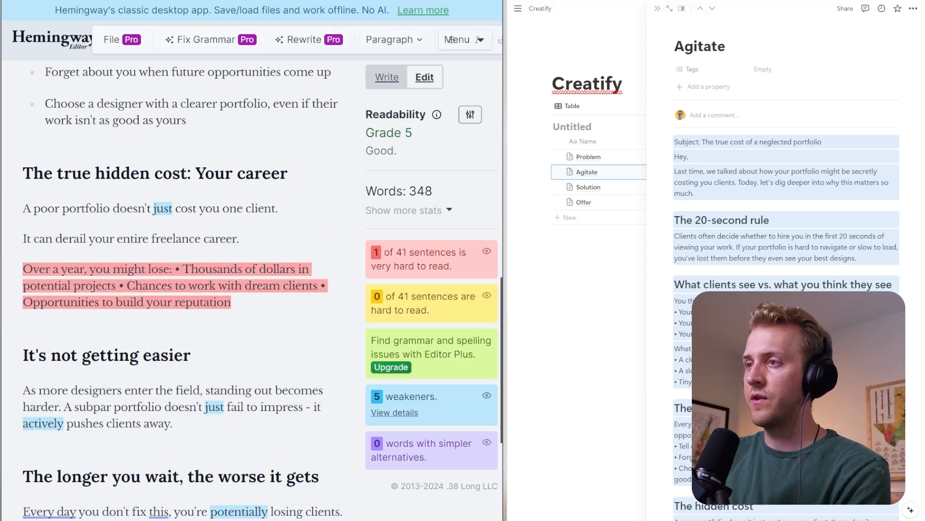
left_click(175, 269)
key("Return")
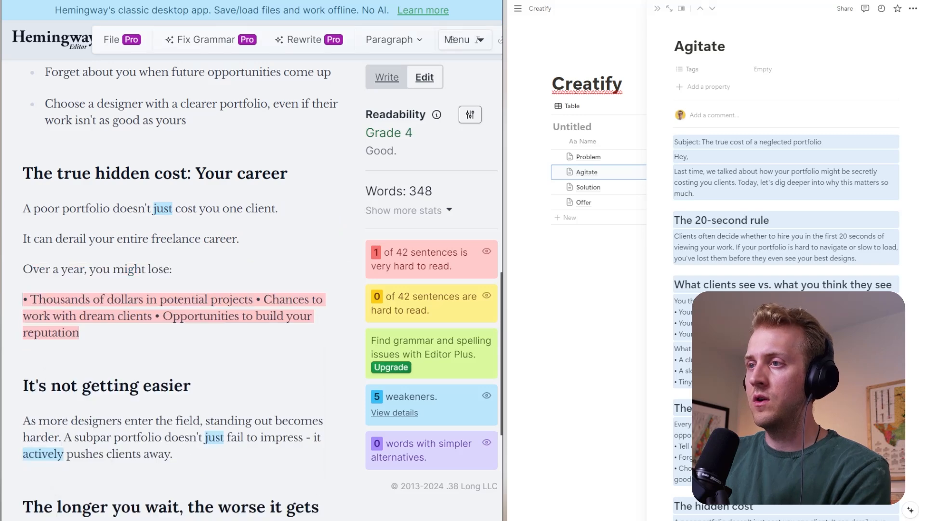
- Turn the text below "Over a year, you might lose:" into a proper bullet starting with "Thousands of dollars in potential projects"
type("-")
key("Delete")
key("Delete")
key("Delete")
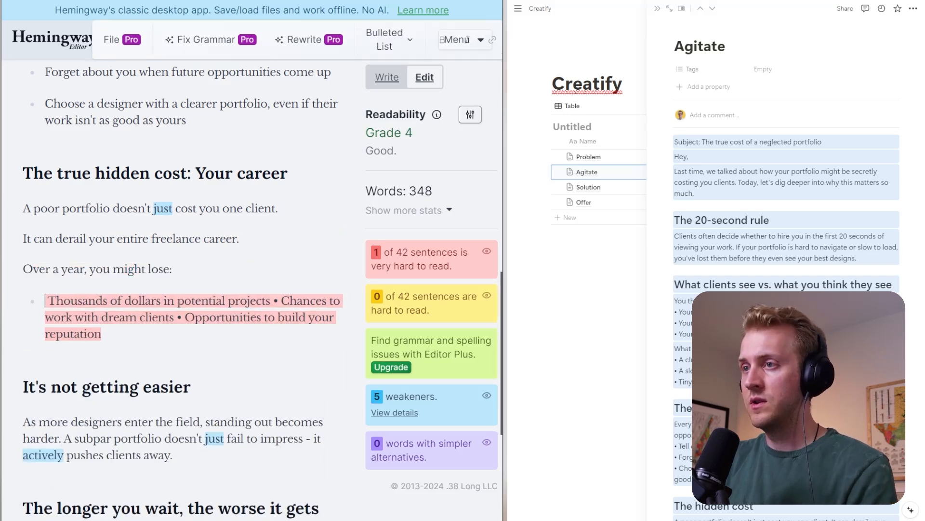
type("T")
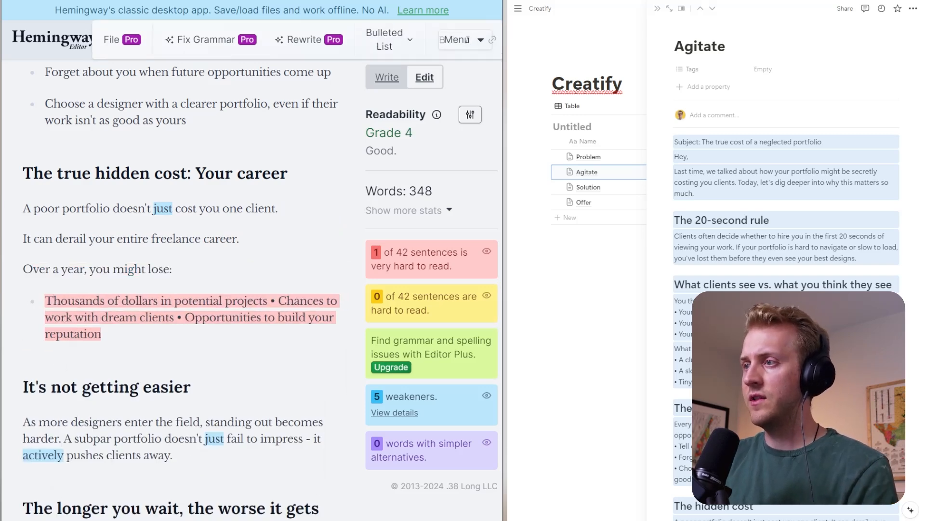
- Split that bullet into three, starting new ones at "Chances to work with dream clients" and "Opportunities to build your reputation"
left_click(271, 301)
key("Delete")
key("Delete")
key("BackSpace")
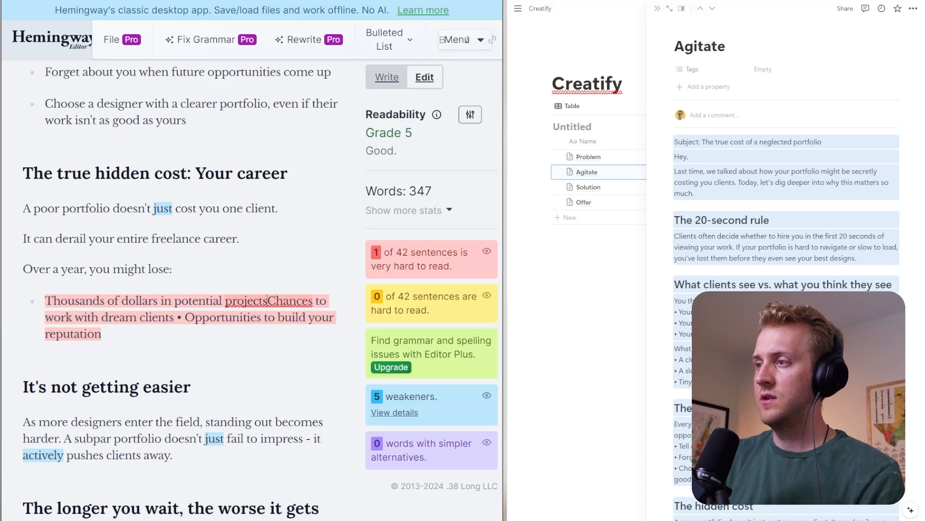
key("Return")
type("-")
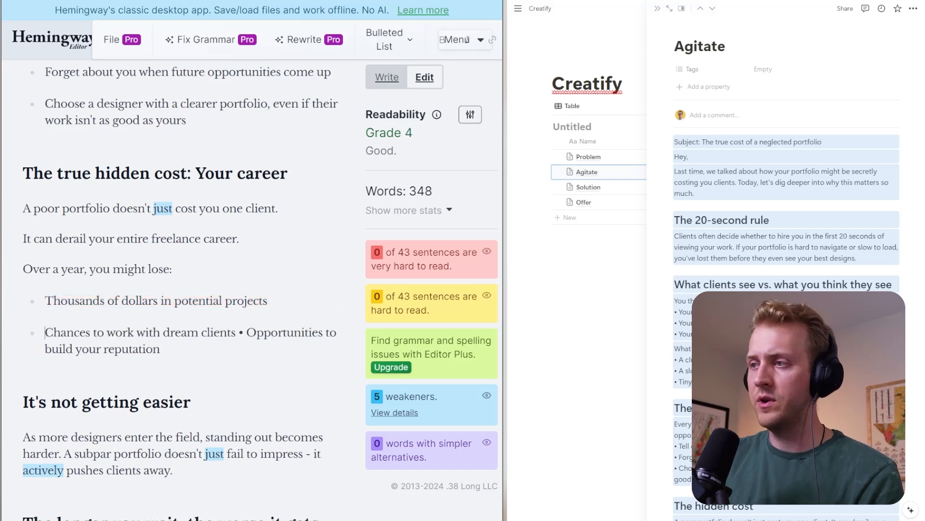
key("Delete")
key("Delete")
key("Delete")
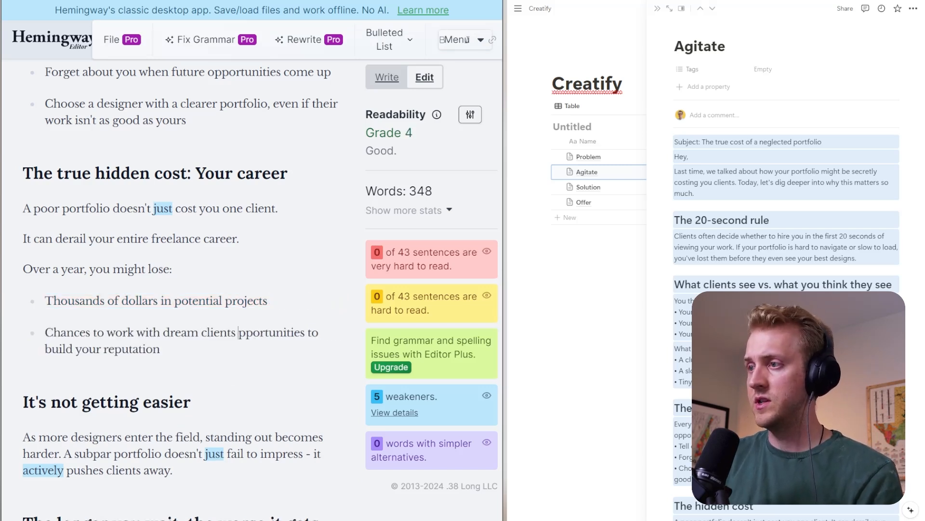
key("Return")
type("- O")
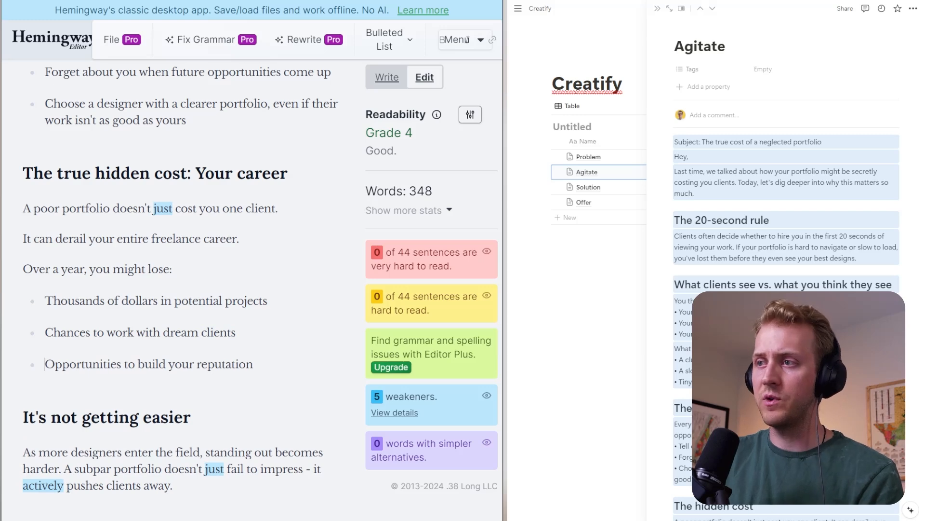
- Bold the line "Over a year, you might lose:" in the true hidden cost section
scroll(181, 289, "up", 4)
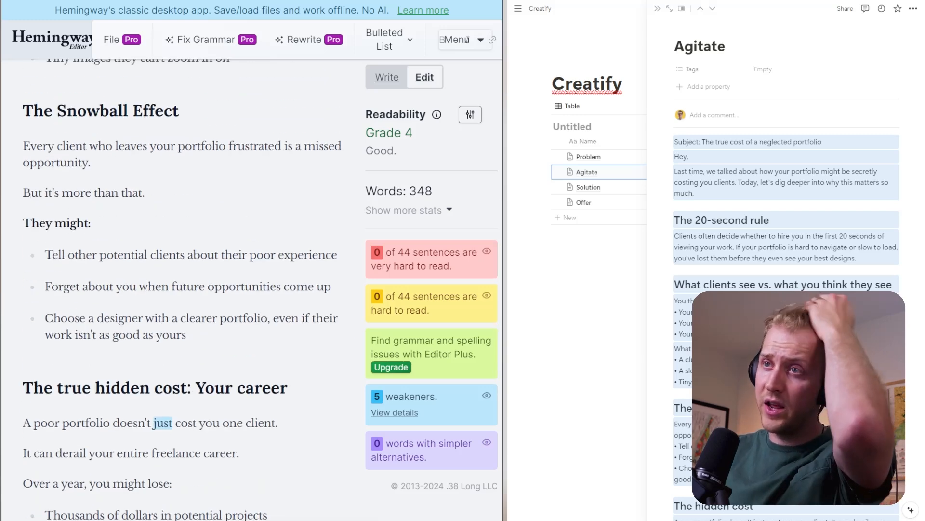
scroll(181, 289, "down", 4)
triple_click(98, 270)
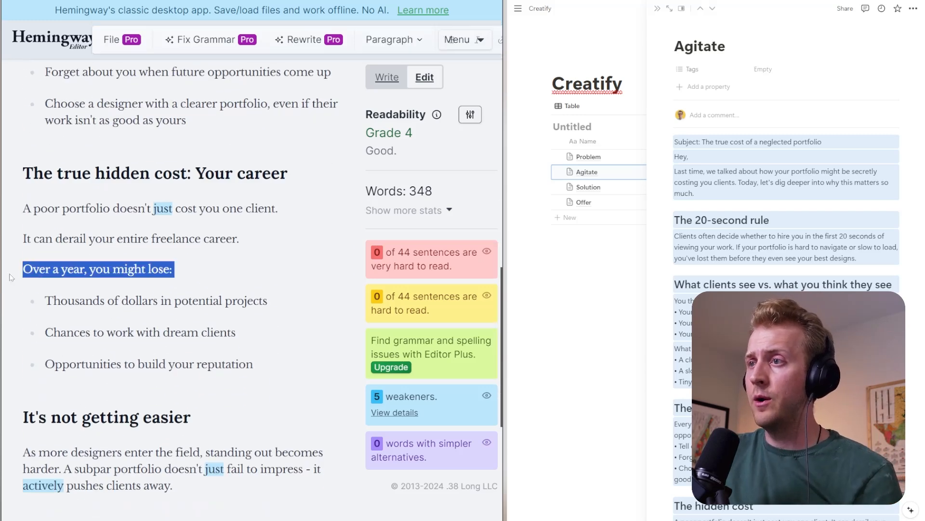
key("ctrl+v")
scroll(185, 290, "up", 4)
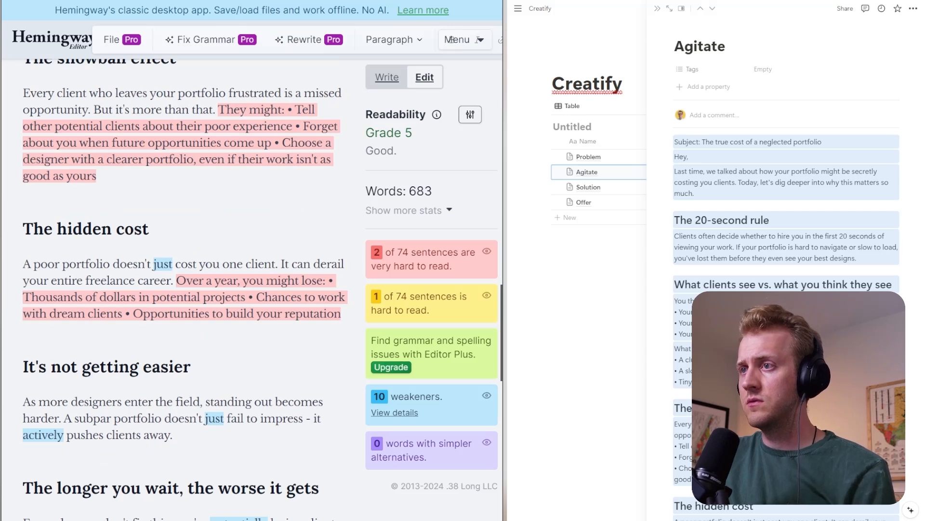
key("ctrl+z")
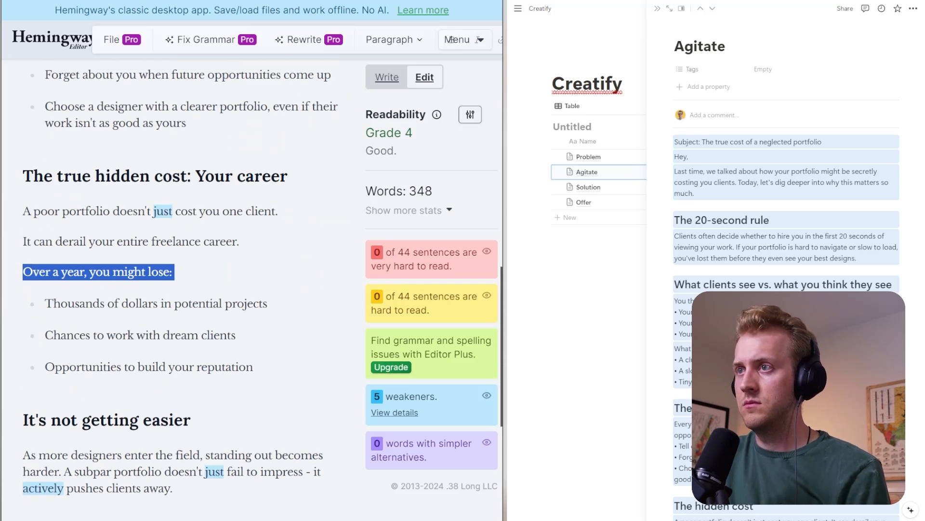
left_click(161, 271)
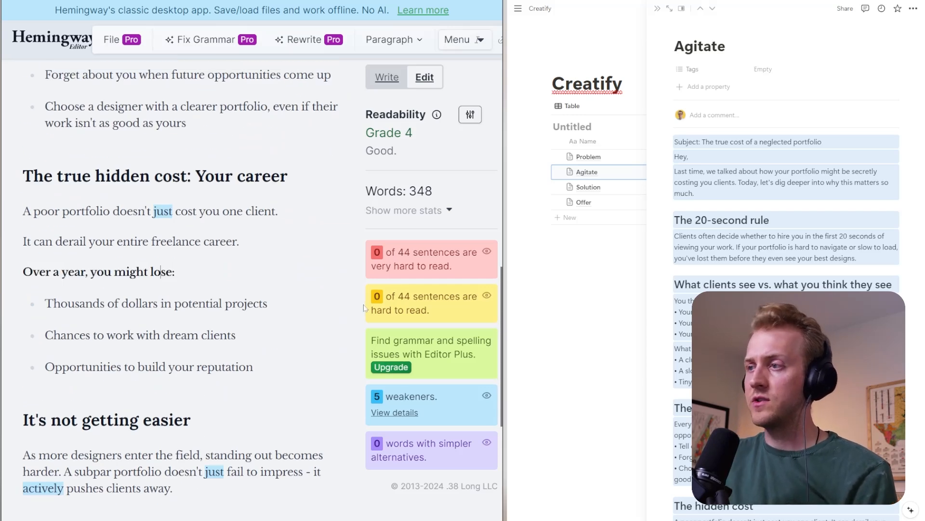
- Add a comma after "potential projects" in the first bullet and ", and" after "dream clients" in the second
left_click(269, 304)
type(",")
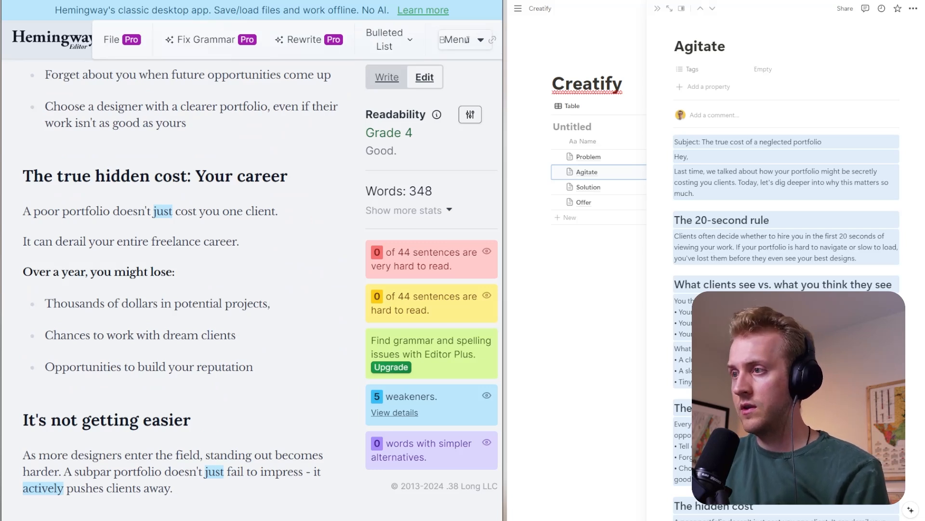
type(" and")
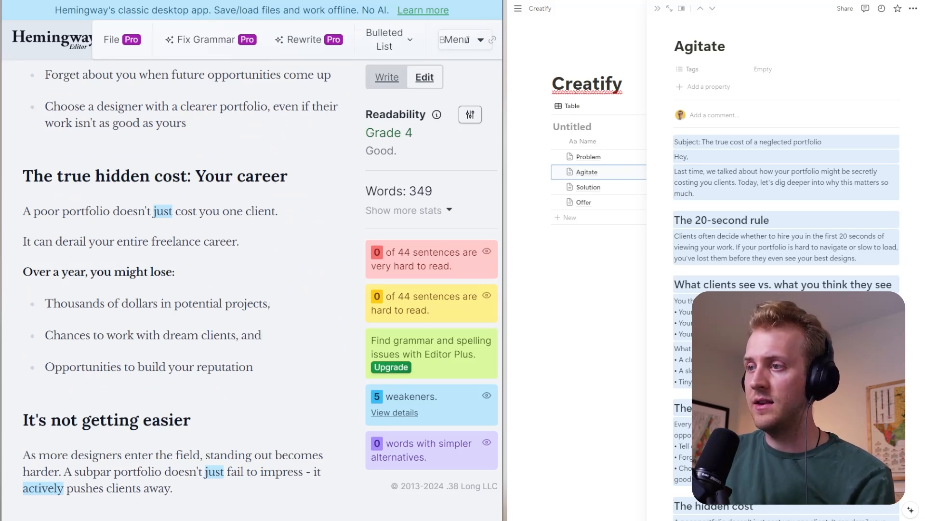
- Under "It's not getting easier", put the second sentence in its own paragraph and reword to "harder and harder" and "A messy portfolio"
scroll(183, 290, "down", 2)
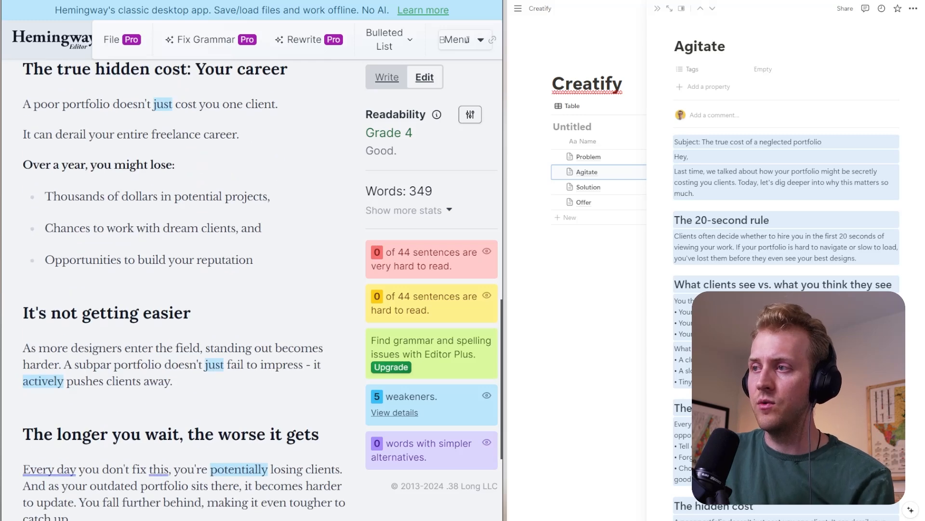
scroll(183, 290, "down", 2)
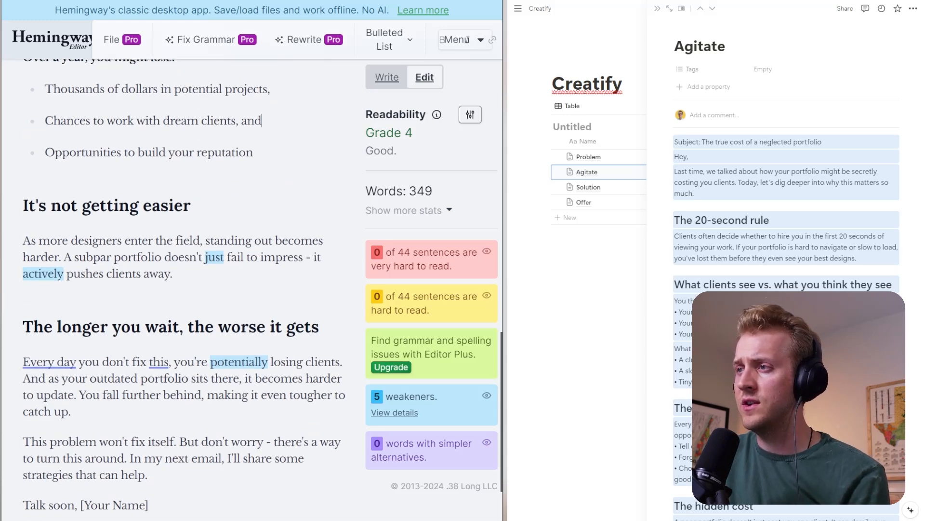
left_click(63, 257)
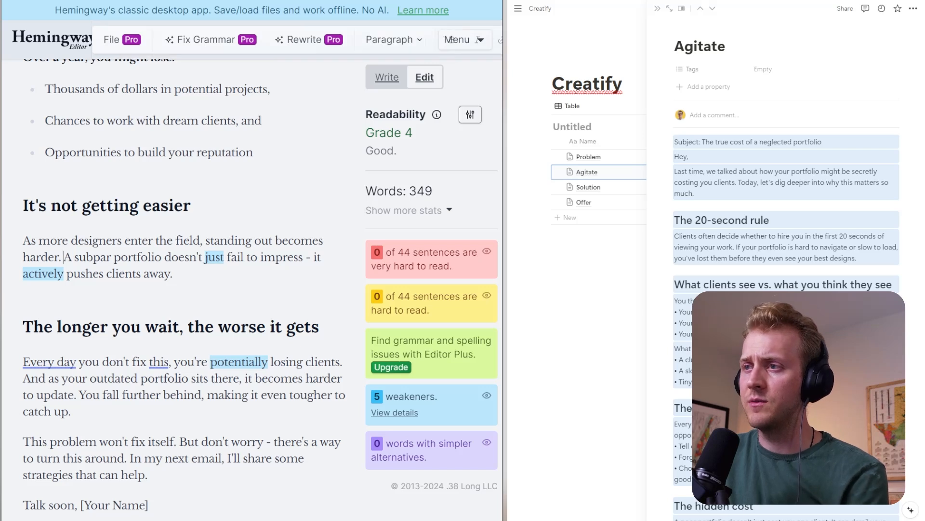
key("Return")
type("and harder.")
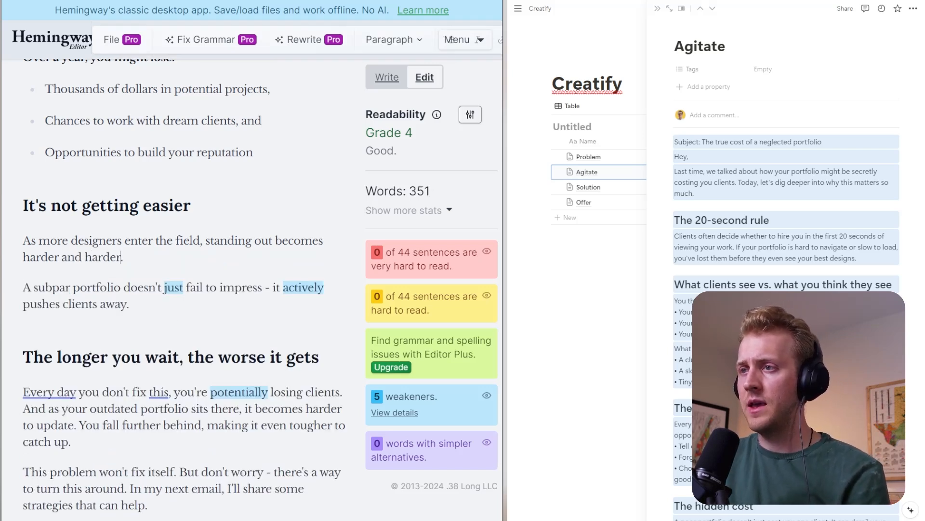
double_click(53, 287)
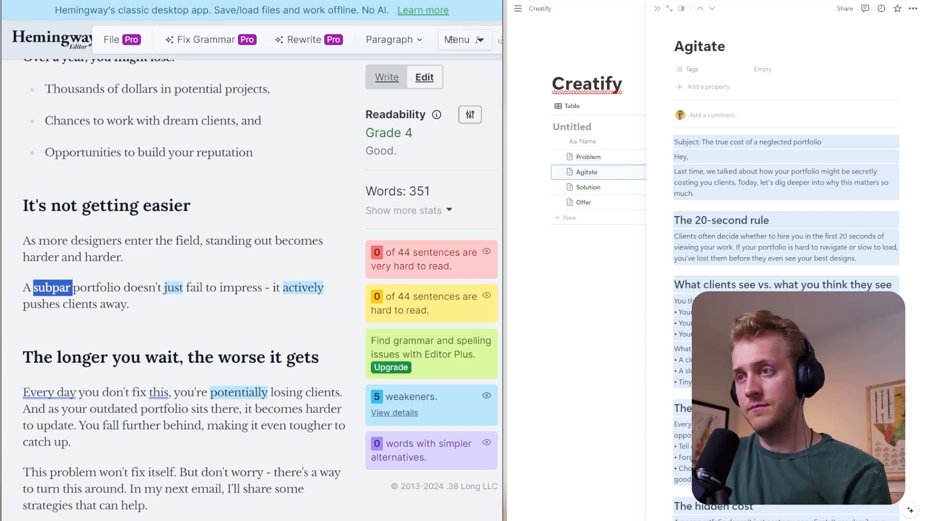
type("messy")
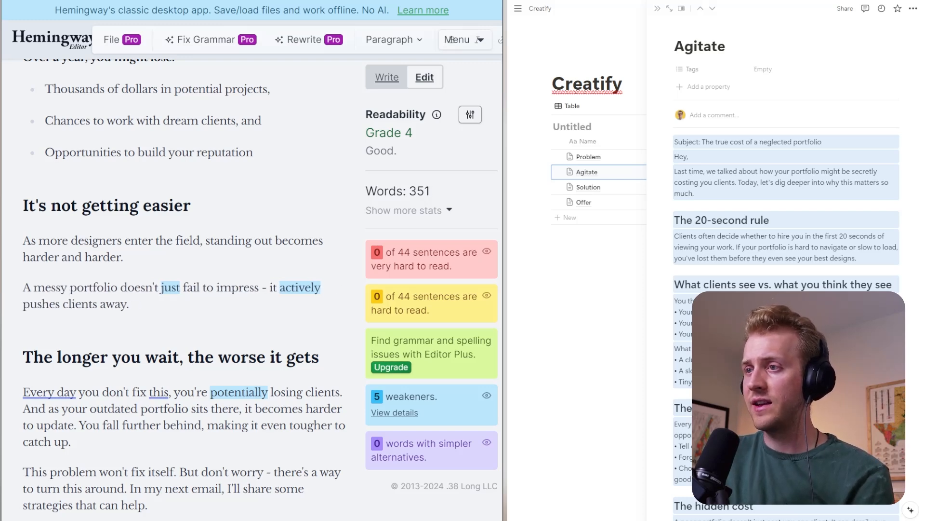
- Under "The longer you wait, the worse it gets", start a new paragraph at "And as your" and replace "outdated" with "messy"
scroll(452, 40, "down", 3)
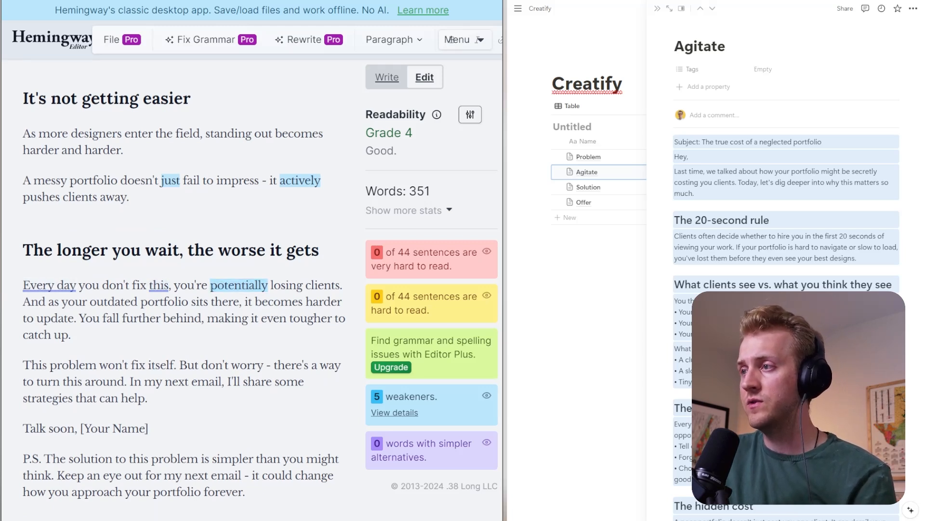
key("Return")
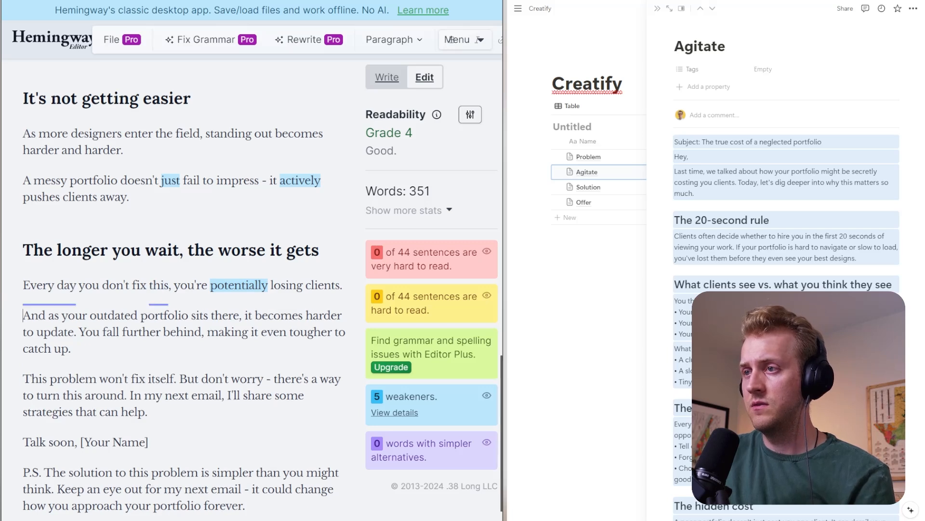
right_click(131, 315)
type("messy")
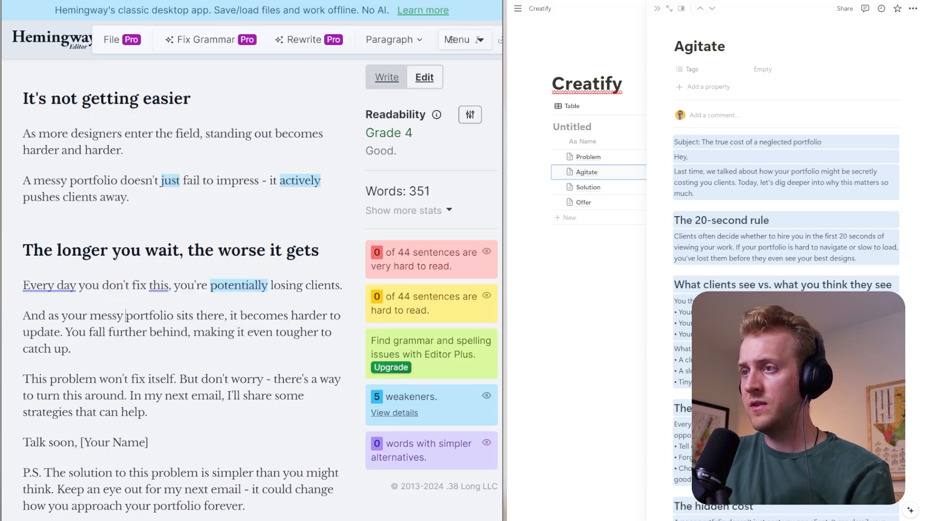
- Start a new paragraph at "You fall further behind", trying "messy, outdated portfolio" in the preceding sentence before reverting it to "messy portfolio"
key("BackSpace")
type(", outdated")
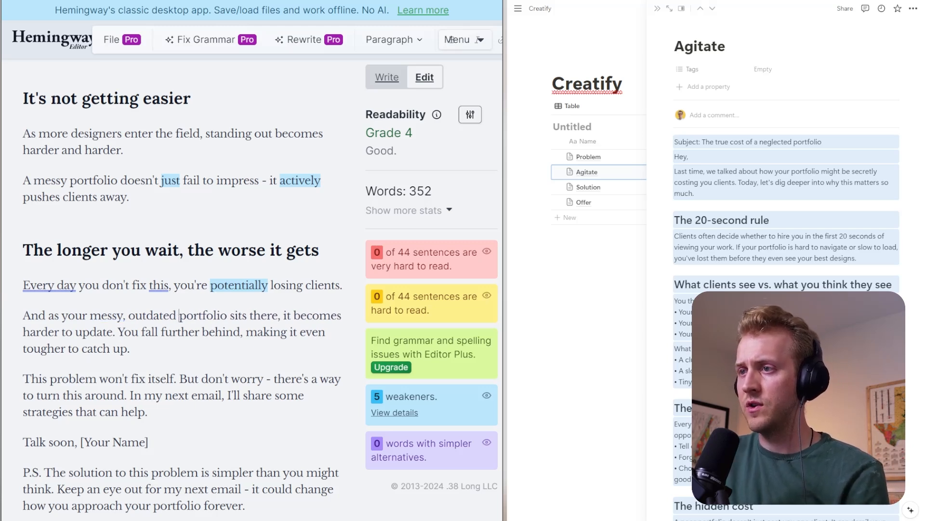
key("Return")
key("BackSpace")
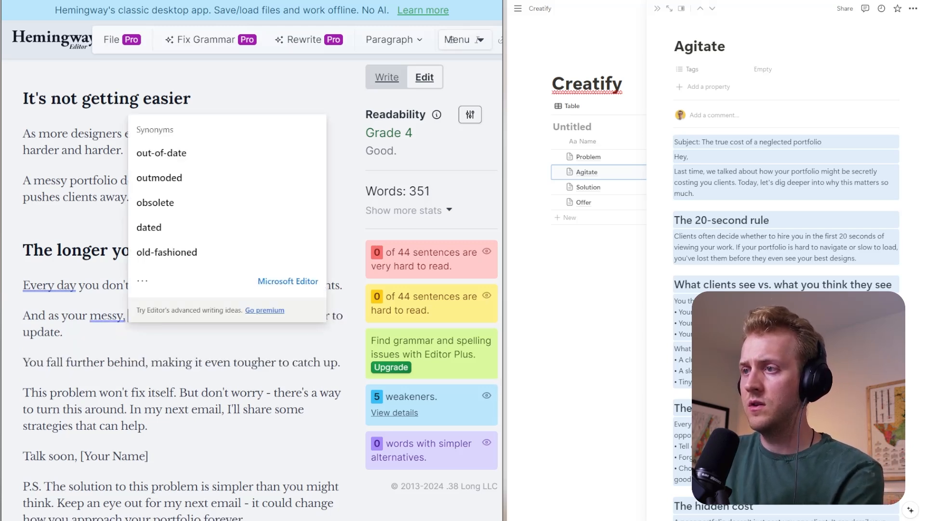
key("BackSpace")
key("BackSpace")
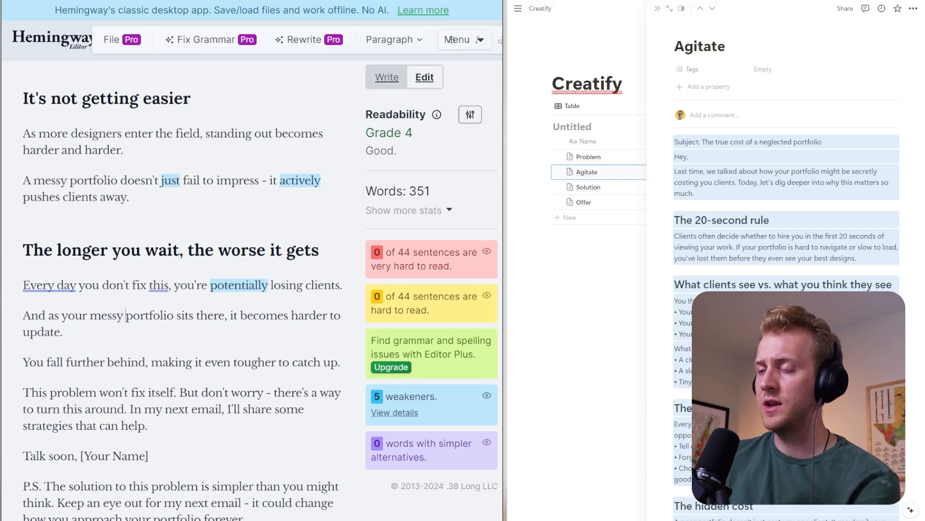
- Start a new paragraph after "This problem won't fix itself." and shorten its opening to "But there's a way to turn this around."
scroll(183, 289, "down", 1)
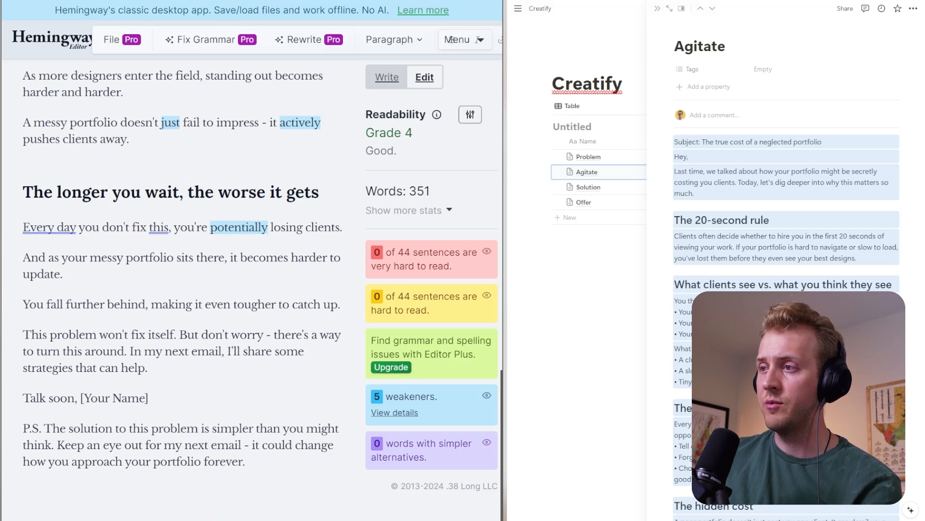
left_click(180, 335)
key("Return")
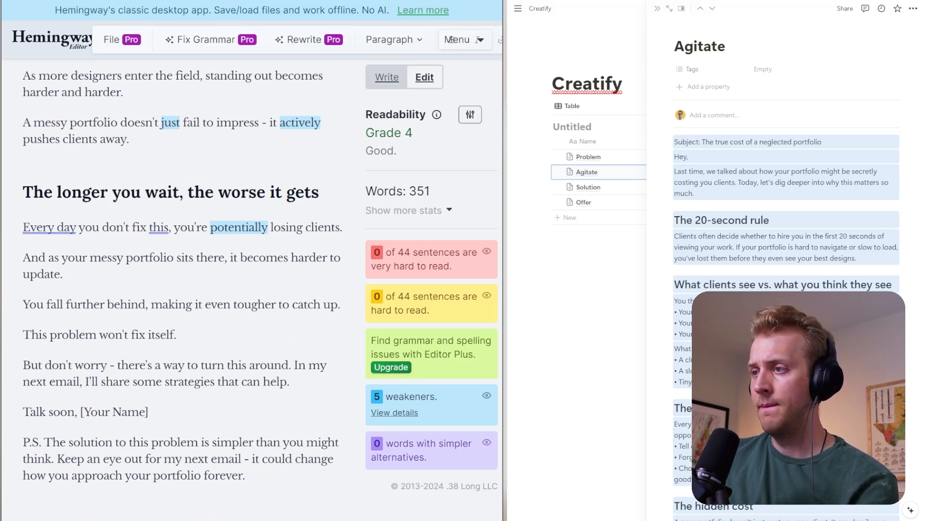
left_click_drag(117, 365, 45, 365)
key("BackSpace")
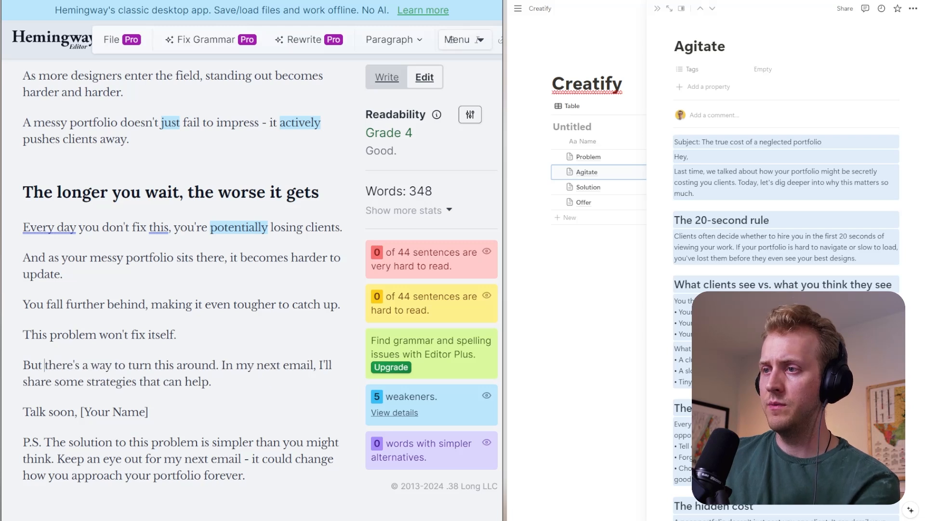
key("BackSpace")
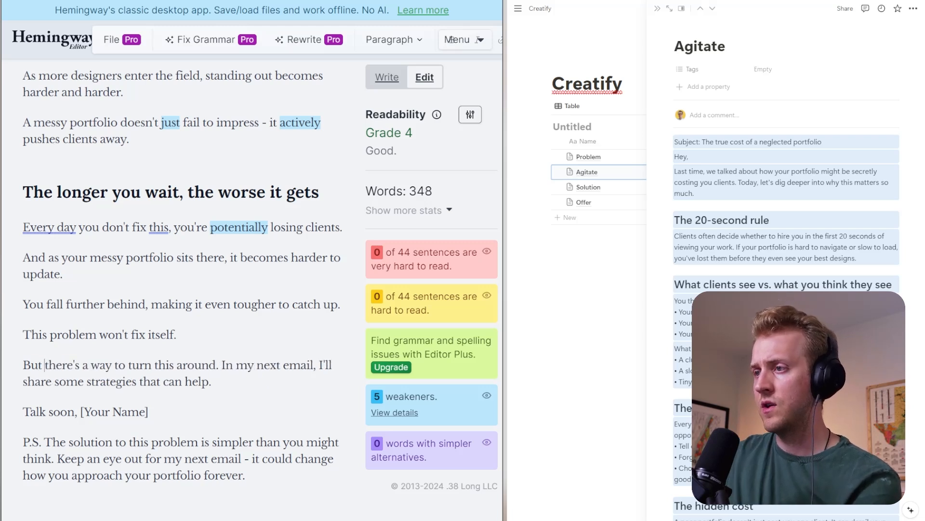
- Move the sentence "In my next email, I'll share some strategies that can help." into its own paragraph
left_click(222, 365)
key("Return")
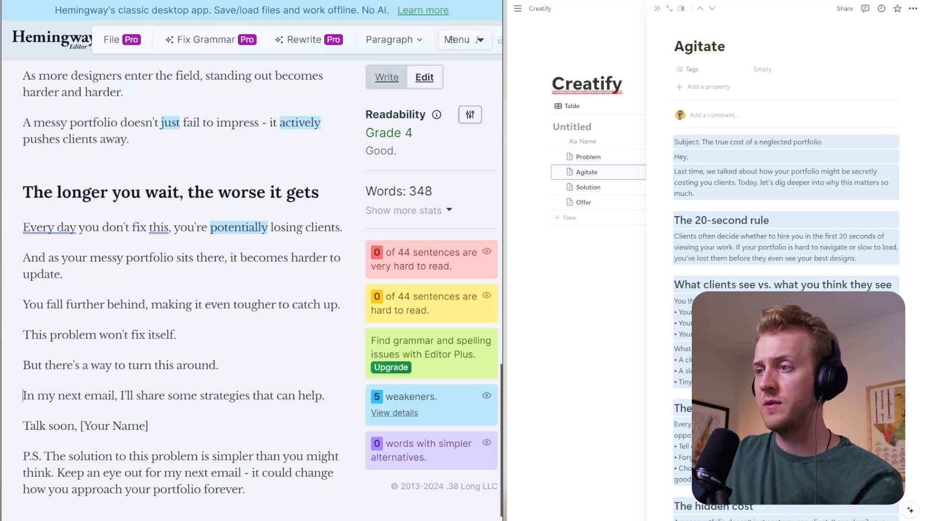
scroll(452, 39, "down", 1)
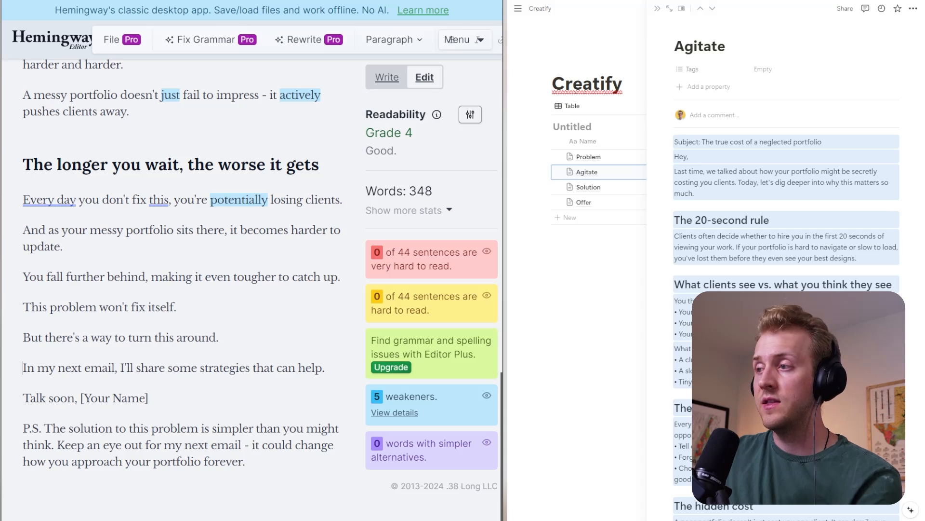
- Put the "[Your Name]" placeholder on its own line and add blank space above "Talk soon," in the sign-off
key("Left")
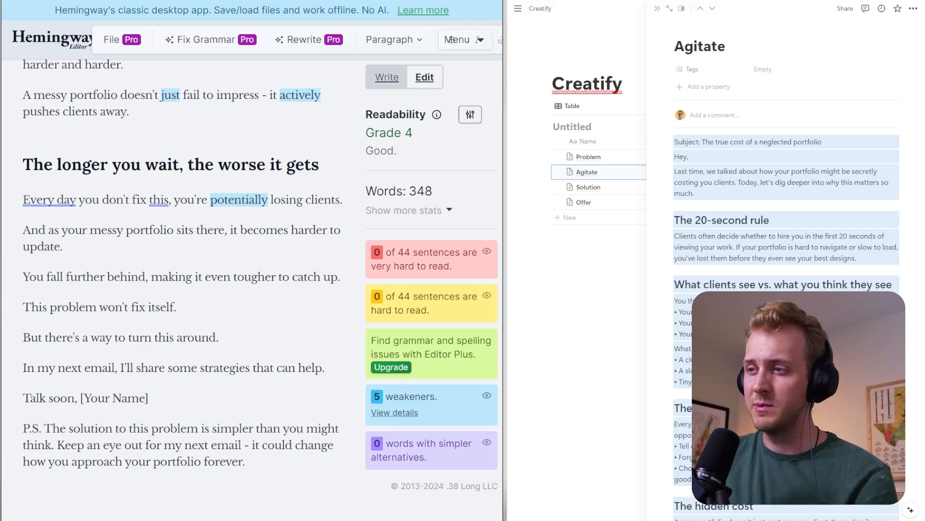
key("Return")
key("Up")
key("Return")
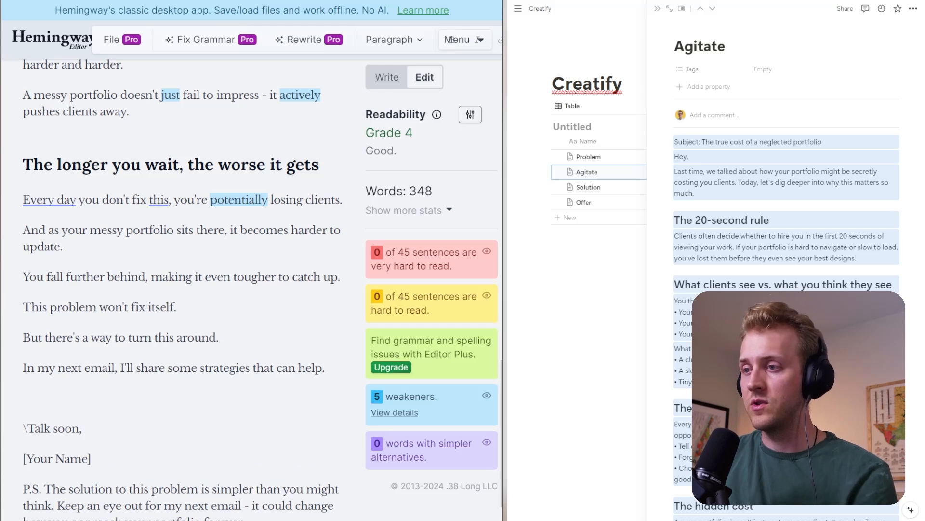
- Reword the P.S. opening to "The answer is simpler than you might think." and start a new paragraph at "Keep an eye out"
scroll(452, 39, "down", 2)
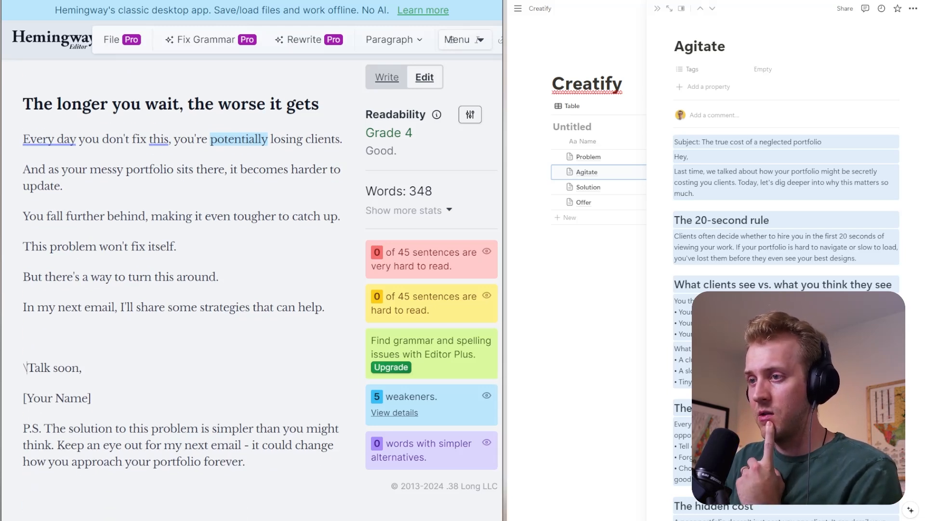
left_click_drag(44, 429, 51, 445)
type("The answ")
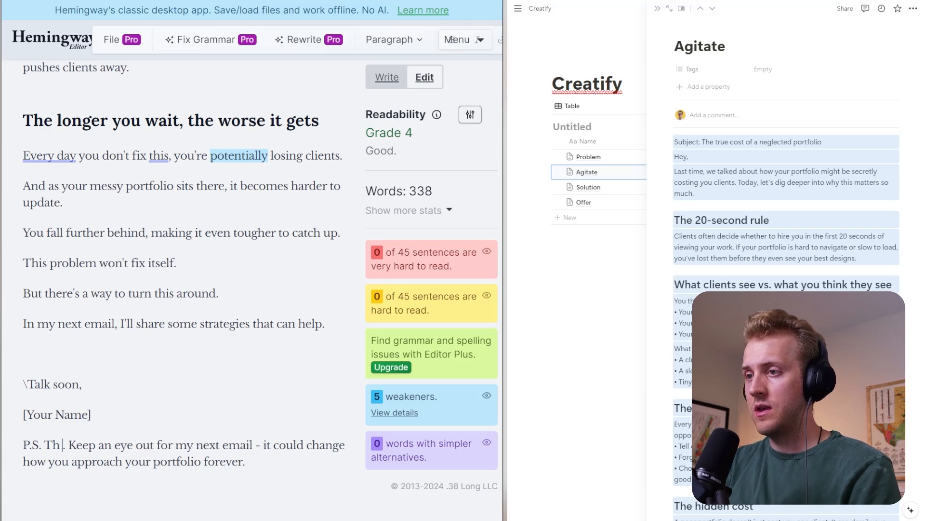
type("er is simpler than")
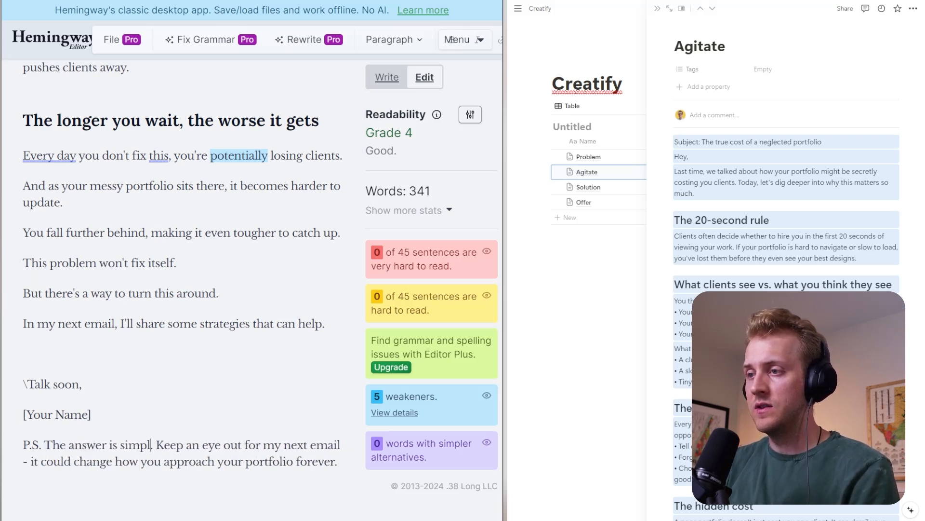
type(" you might think")
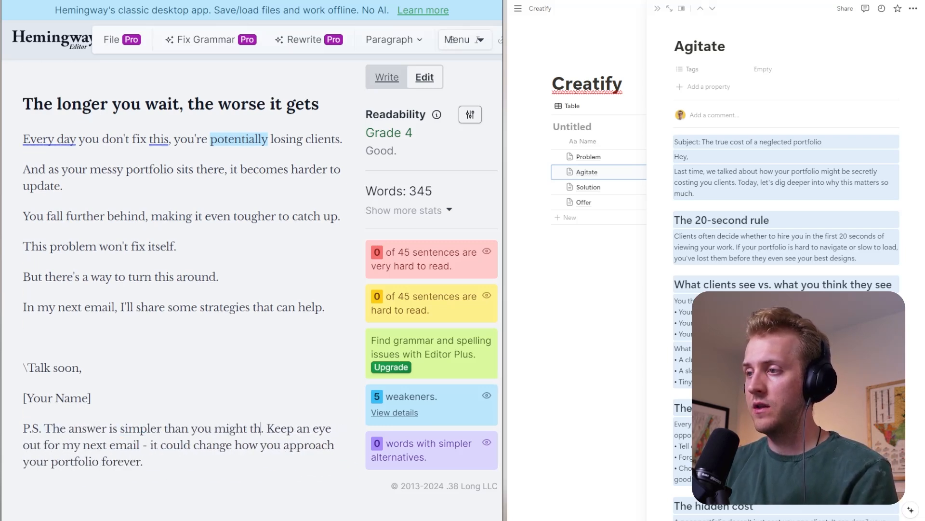
key("Right")
key("Right")
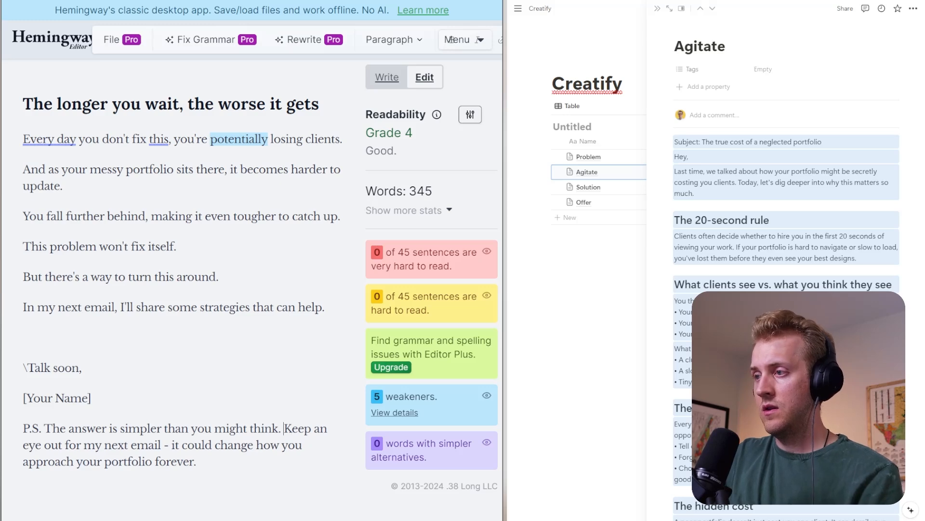
key("Return")
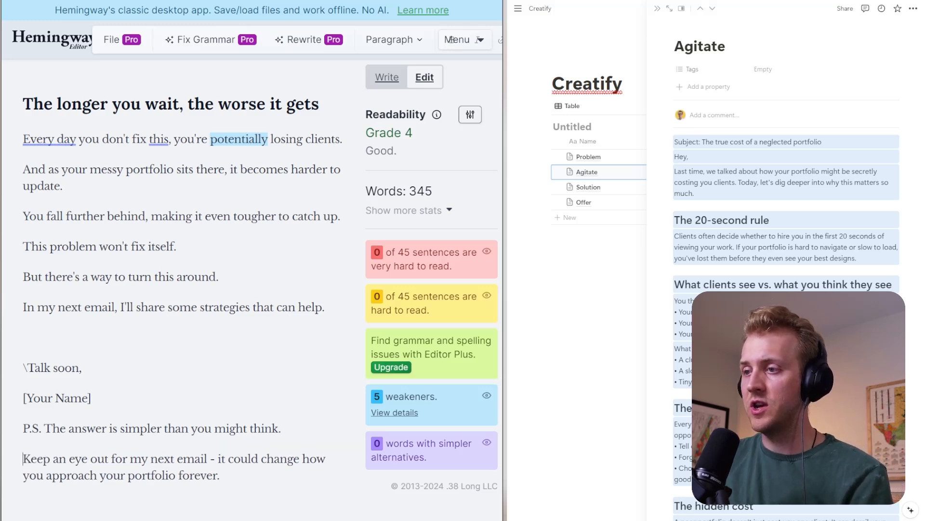
- Copy the whole revised Agitate email and replace the entire body of the Agitate page in Notion with it
scroll(419, 144, "up", 10)
key("ctrl+a")
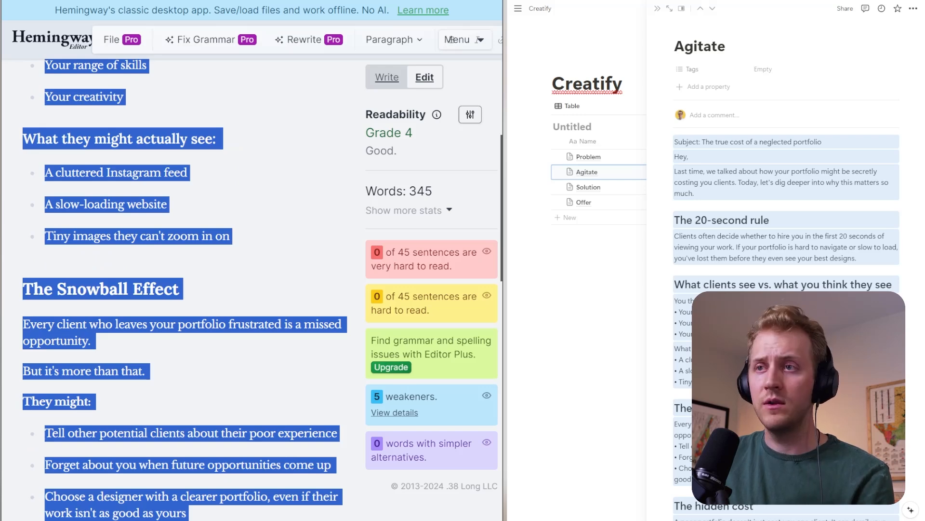
left_click(690, 236)
key("ctrl+a")
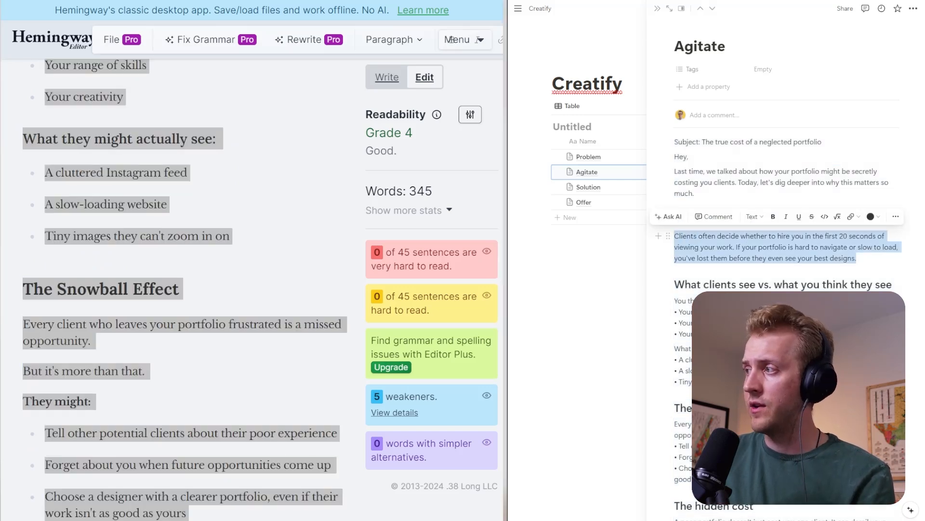
key("ctrl+a")
key("ctrl+v")
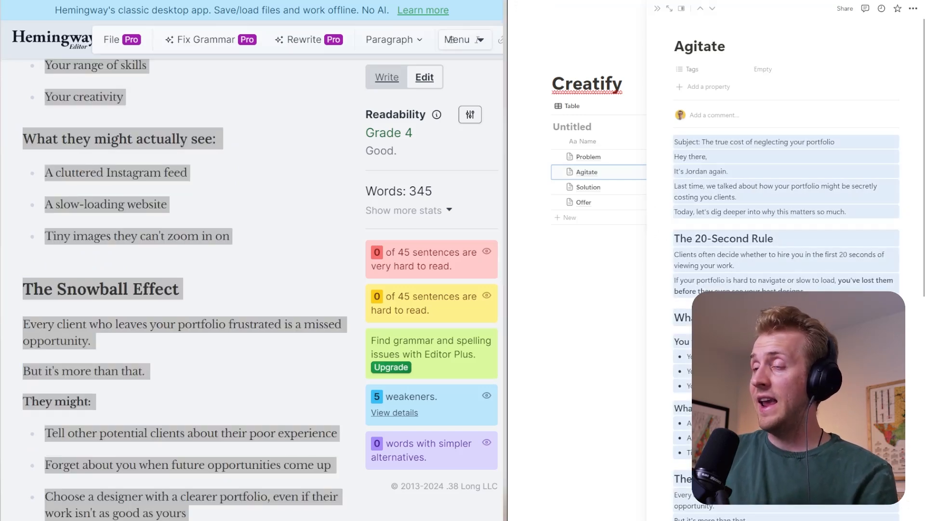
left_click_drag(752, 239, 753, 199)
left_click(753, 197)
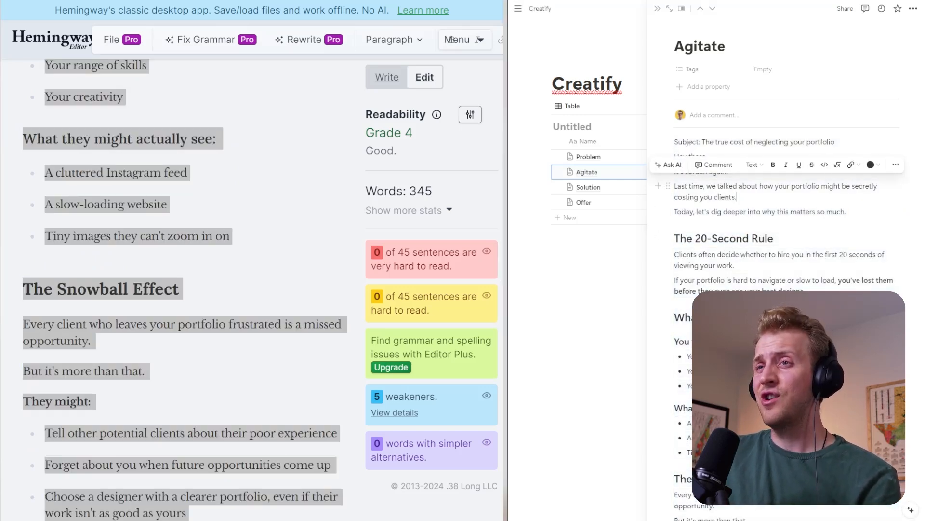
- Open the Solution page in Notion, copy its full email, and replace the Agitate text in Hemingway Editor with it
left_click(712, 10)
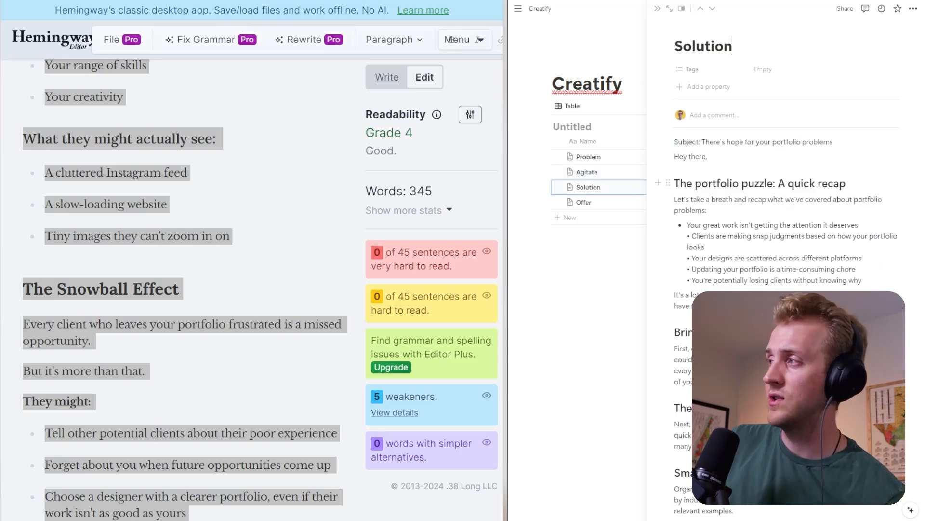
left_click(102, 289)
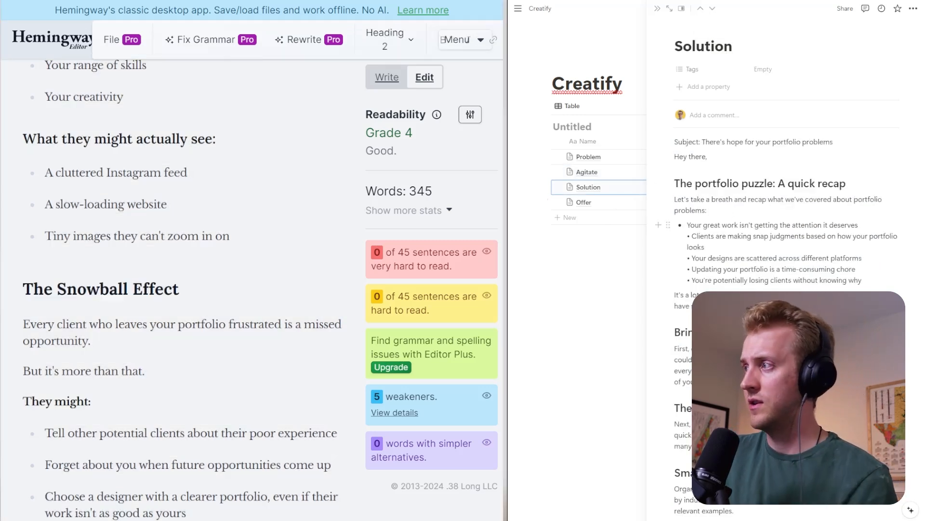
triple_click(771, 258)
triple_click(723, 331)
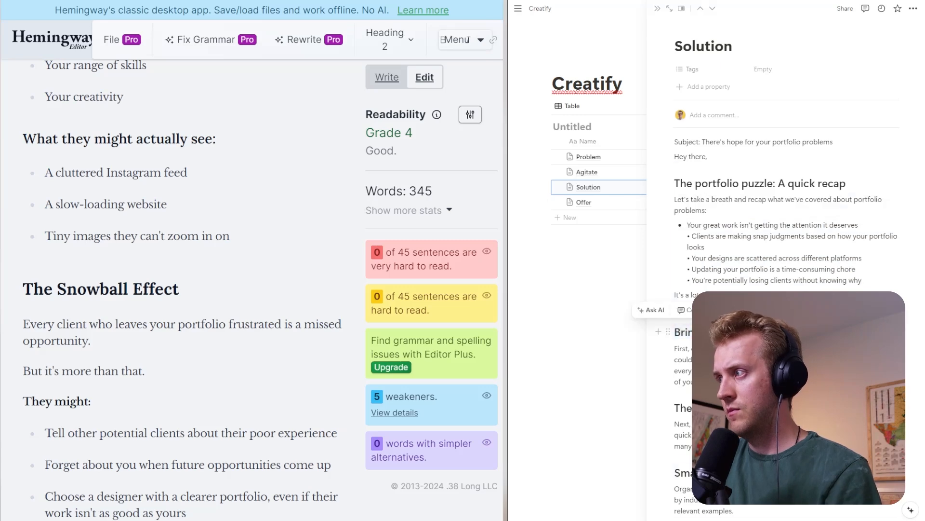
key("ctrl+a")
key("ctrl+c")
key("ctrl+a")
key("ctrl+v")
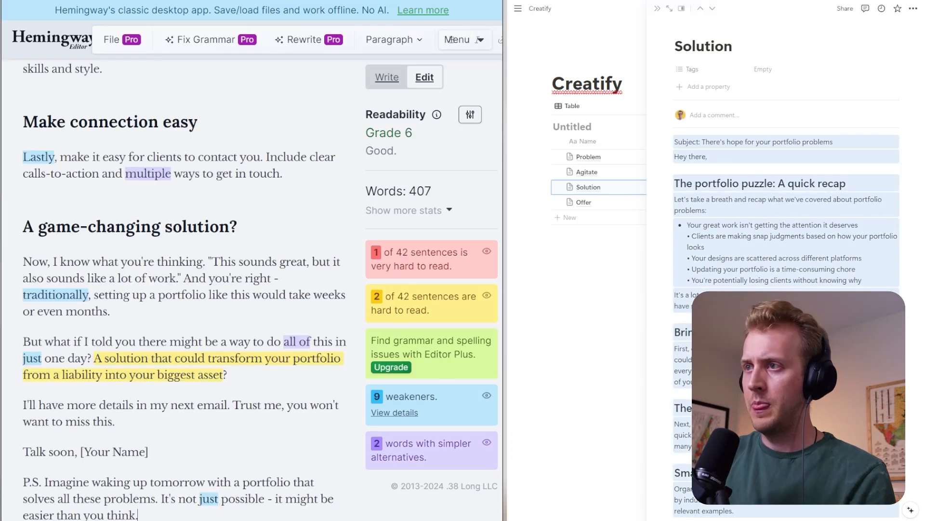
scroll(452, 40, "up", 20)
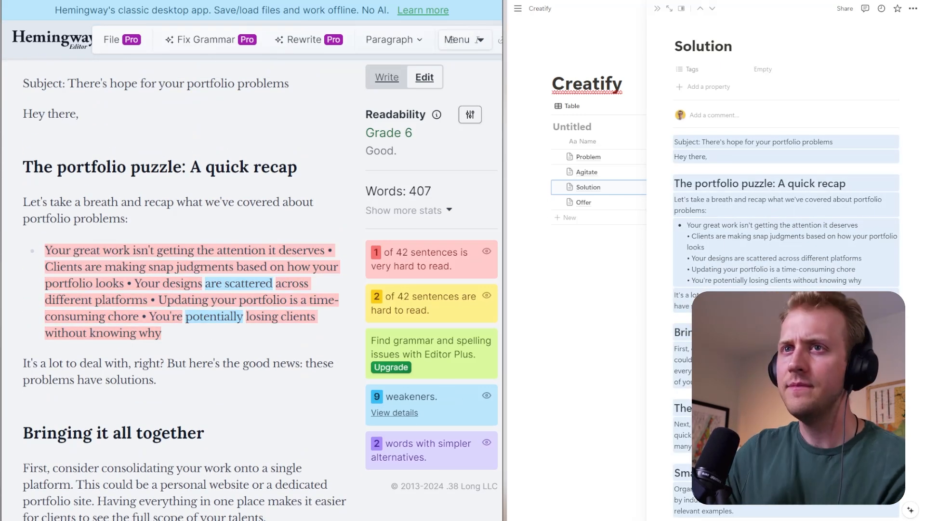
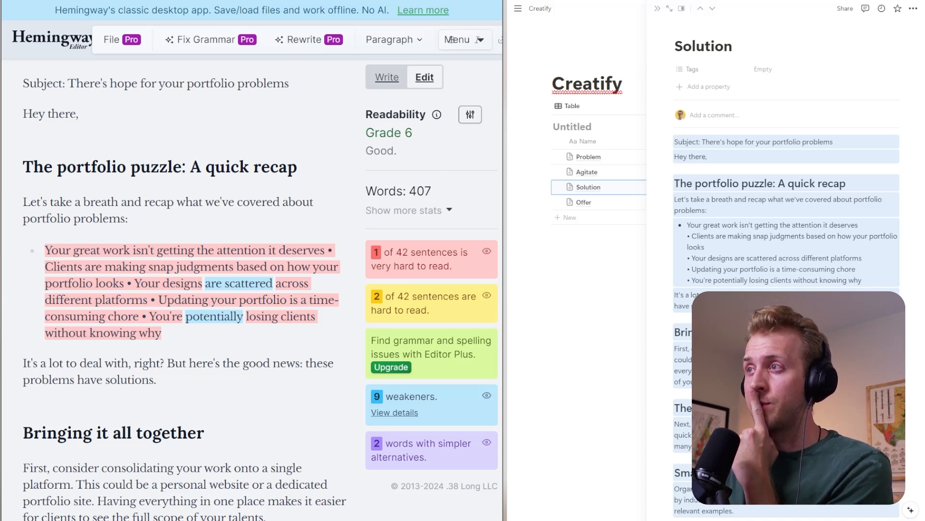
- Replace "problems" in the email's subject line with "(and your career)"
double_click(266, 84)
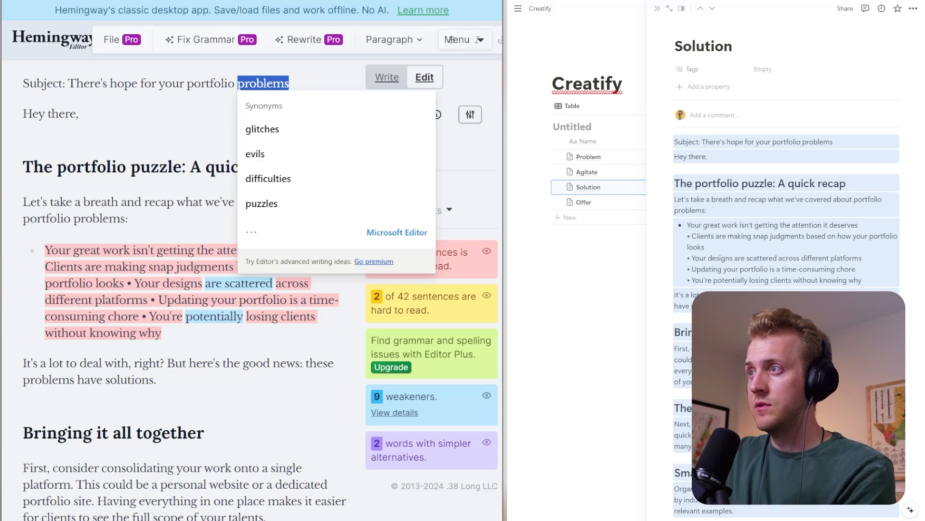
key("BackSpace")
type("(")
key("Caps_Lock")
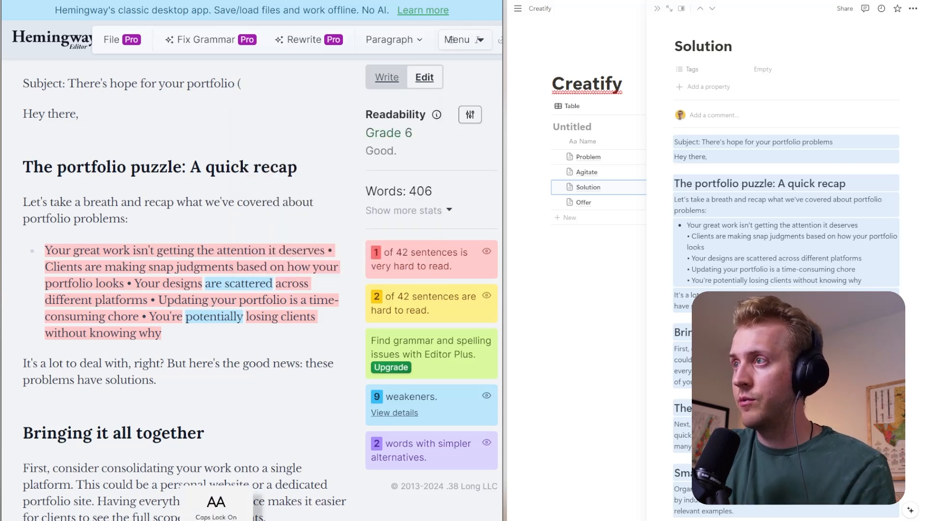
type("AND")
key("BackSpace")
key("BackSpace")
key("BackSpace")
key("Caps_Lock")
type("and your career)")
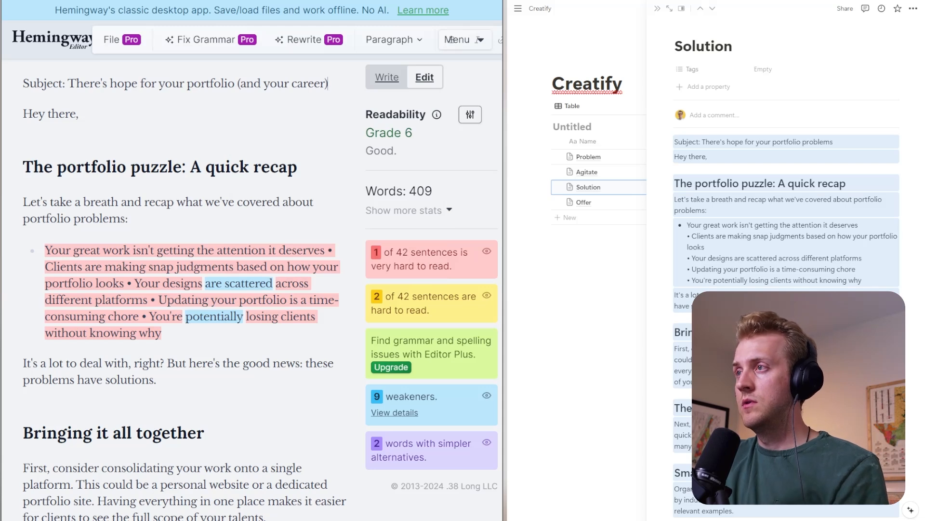
- Change "career" in the subject line's parentheses to "freelance business"
double_click(308, 83)
type("freeka")
key("BackSpace")
key("BackSpace")
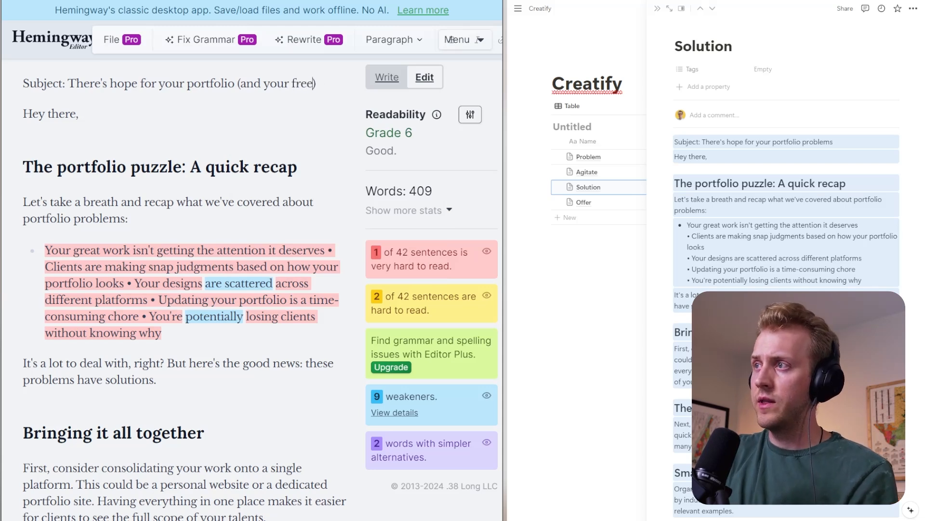
type("lance business")
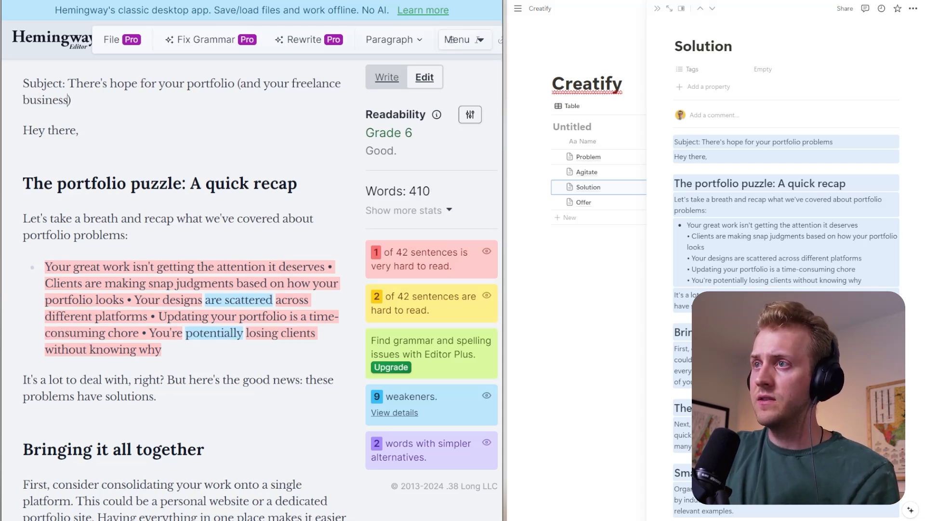
- Add a line below the "Hey there," greeting with the sender's first name followed by "again."
left_click(83, 182)
left_click(80, 131)
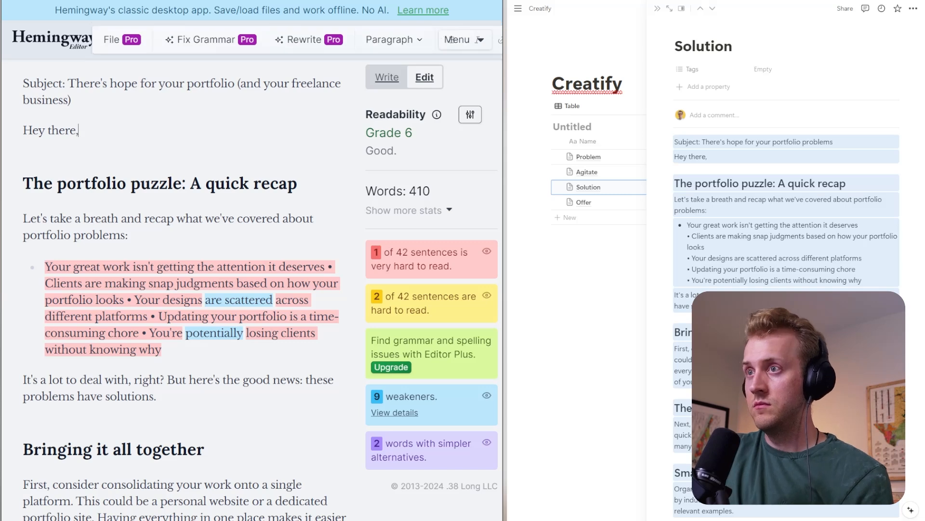
key("Return")
type("Jordan")
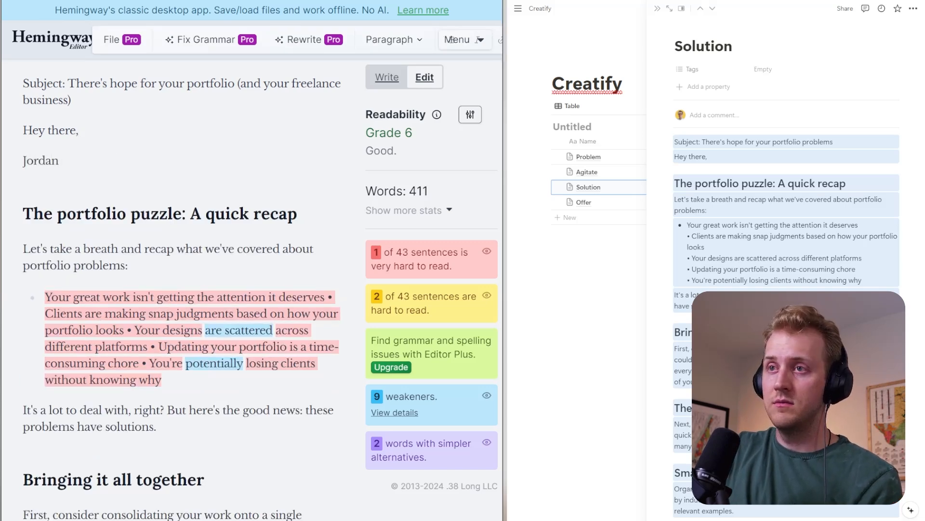
type(" again.")
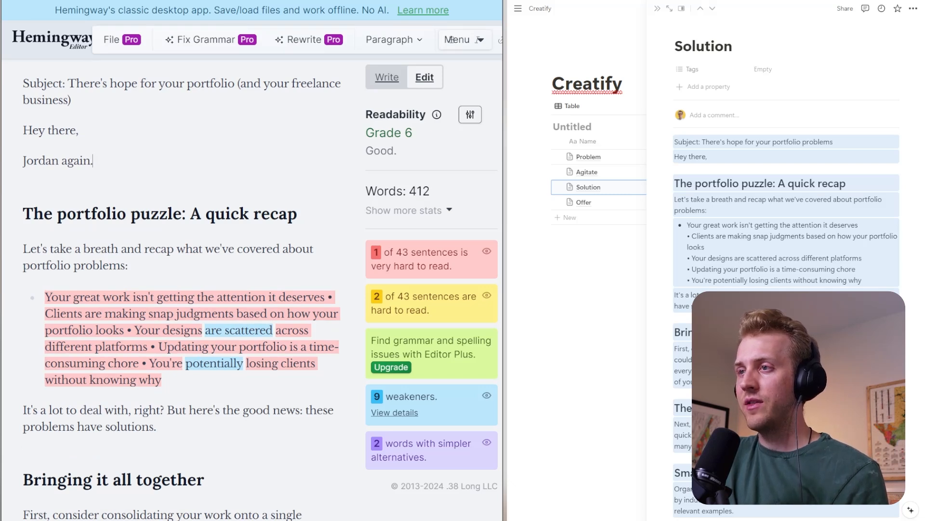
- Reword the sentence under the recap heading to "Let's take a deep breath and recap:"
left_click(81, 249)
type("deep")
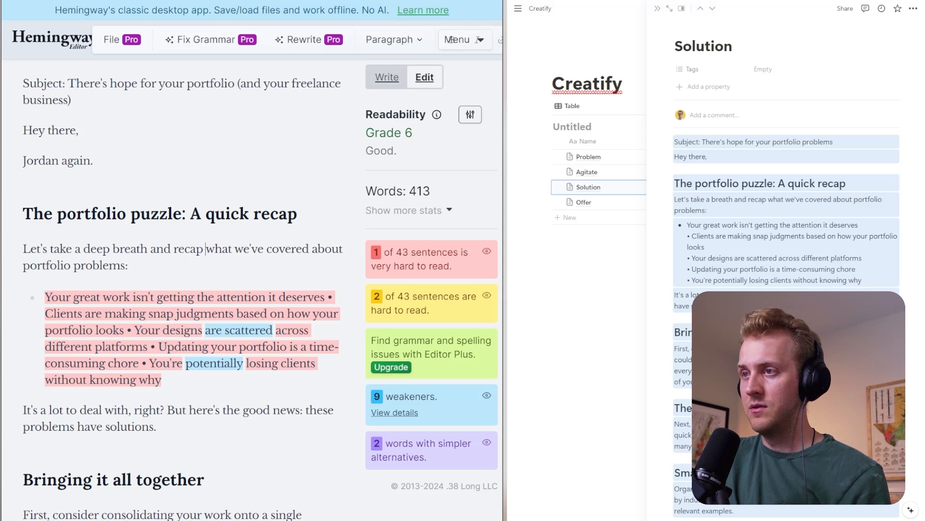
left_click_drag(206, 249, 128, 265)
key("BackSpace")
key("BackSpace")
type(":")
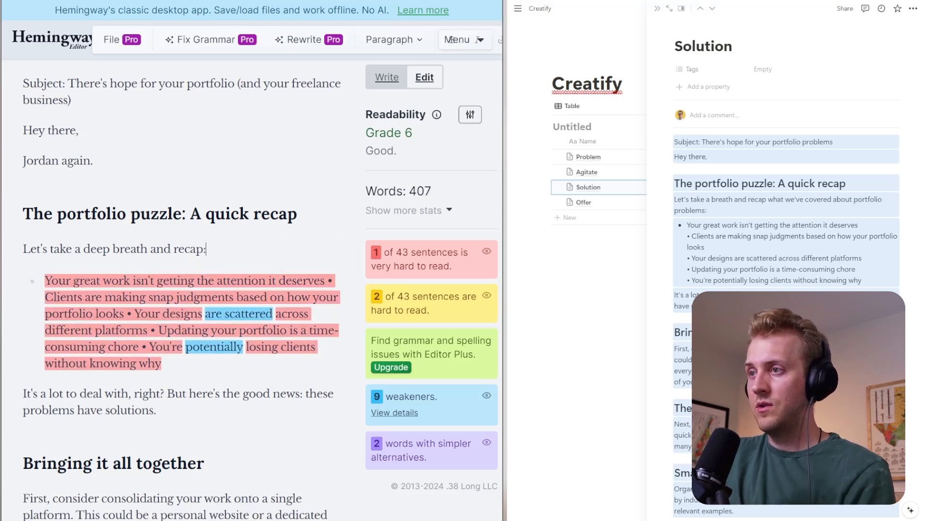
- Split the points starting "Clients are making" and "Your designs" into their own list items, removing the inline bullet characters before them
left_click_drag(325, 280, 336, 281)
key("BackSpace")
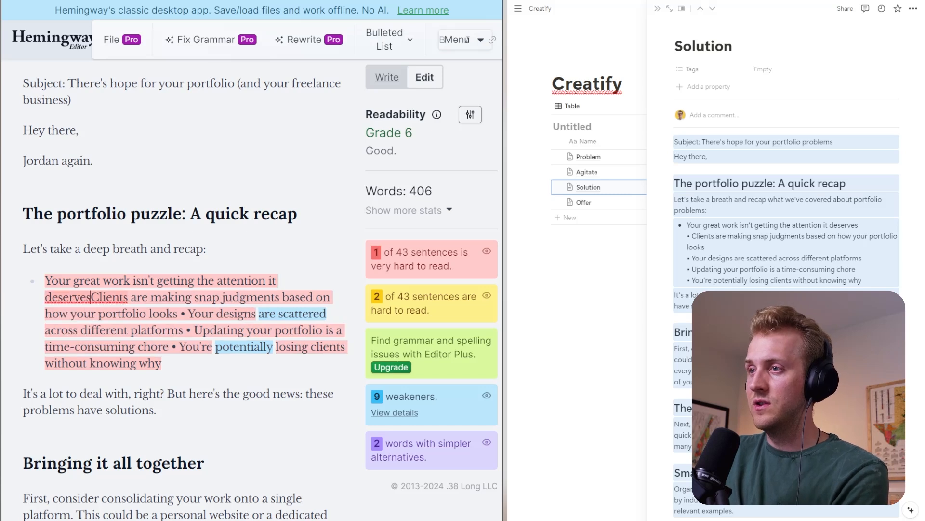
key("Return")
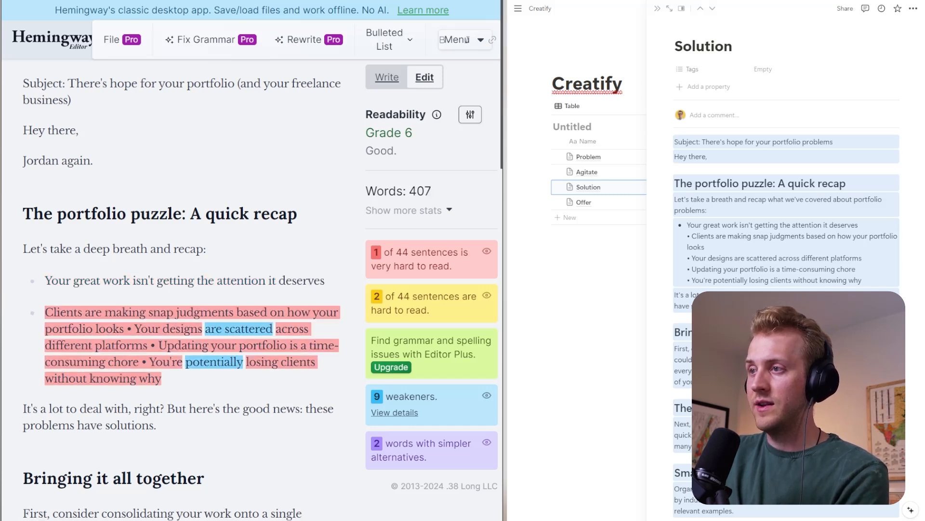
left_click_drag(124, 328, 136, 328)
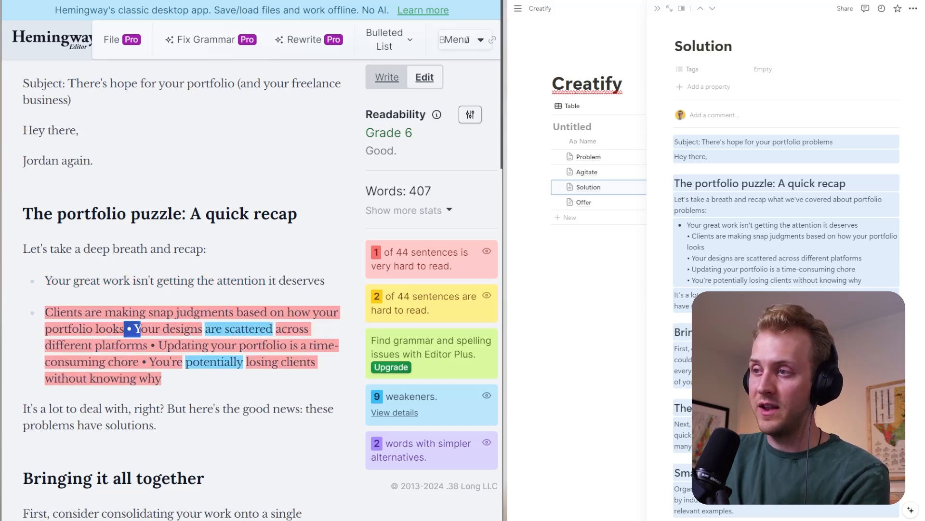
key("BackSpace")
key("Return")
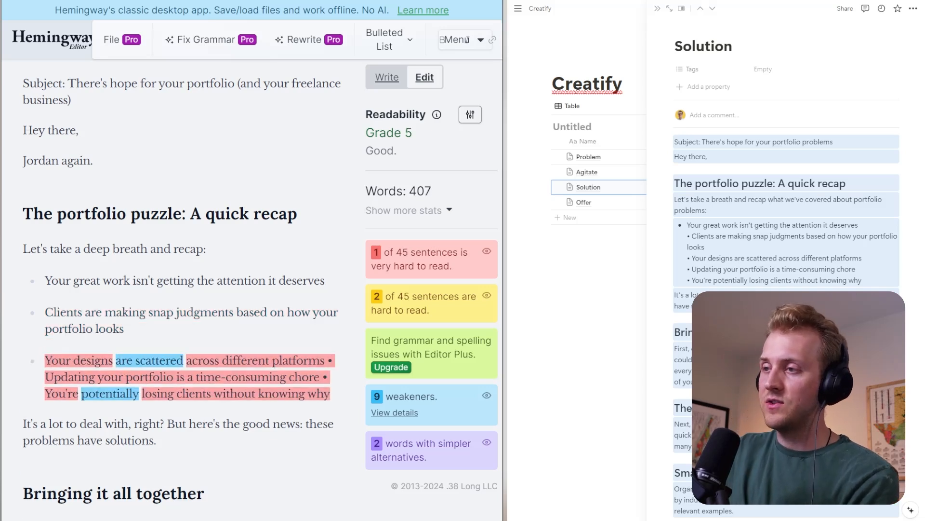
- Put the points starting "Updating your portfolio" and "You're potentially losing clients" on separate list items without the inline bullet characters
left_click_drag(334, 360, 320, 360)
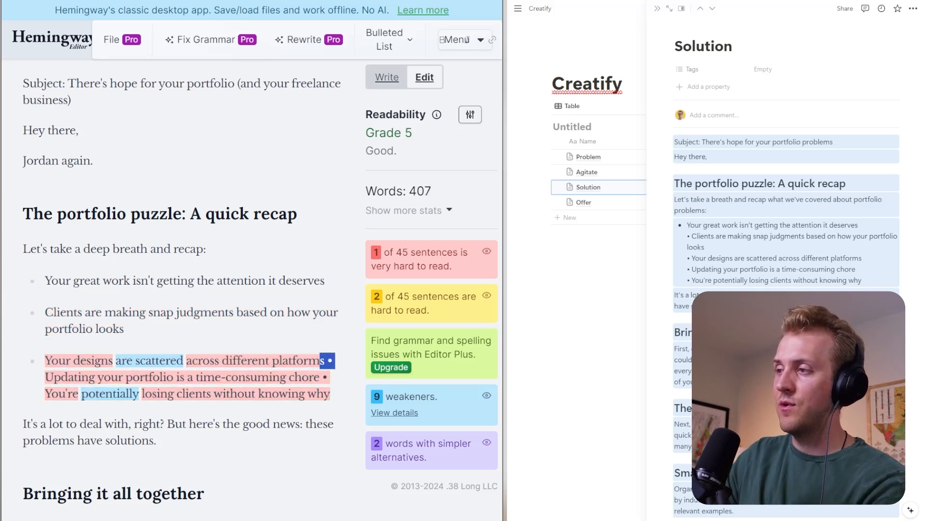
key("BackSpace")
key("Return")
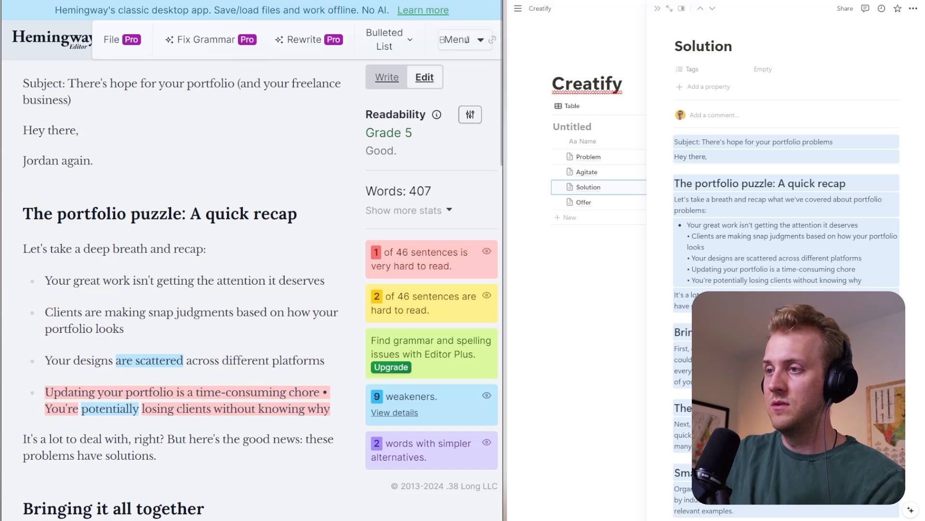
left_click(320, 393)
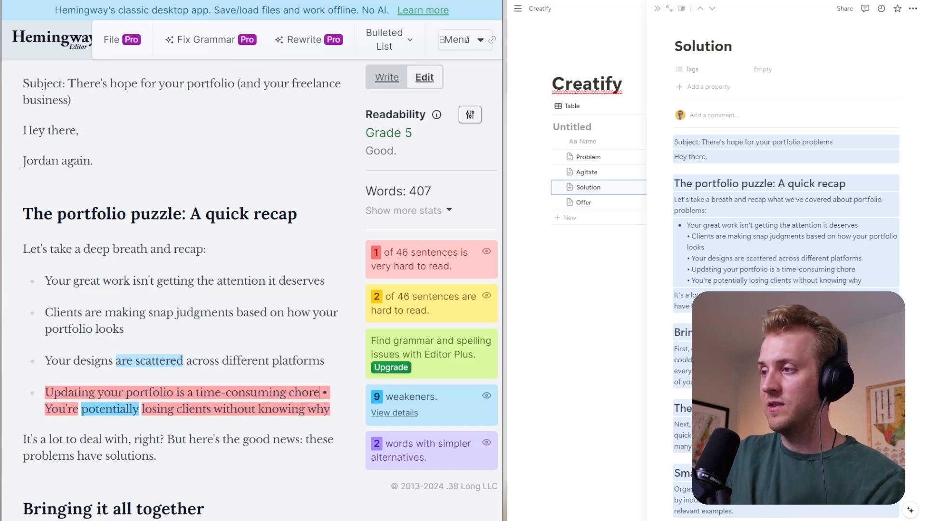
left_click(45, 409)
key("BackSpace")
key("BackSpace")
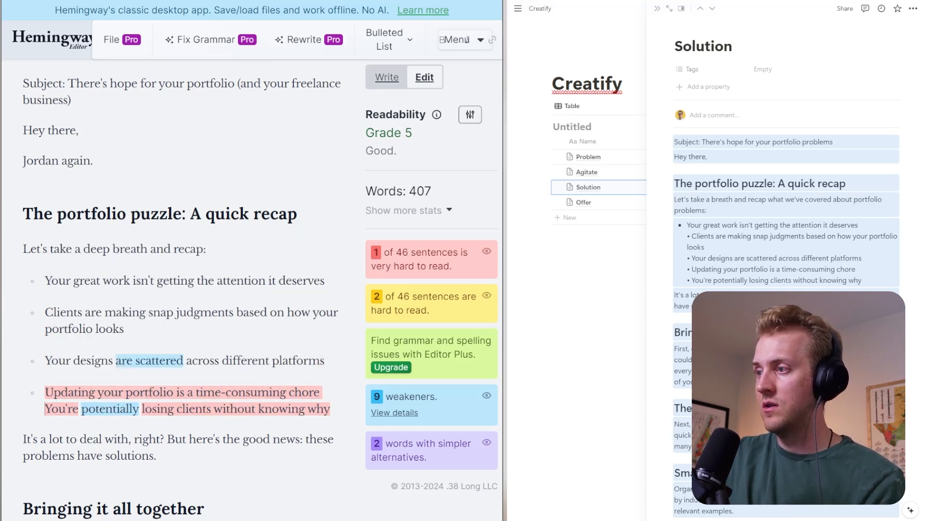
key("Return")
- Separate "It's a lot to deal with, right?" into its own paragraph and make it bold
scroll(183, 289, "down", 2)
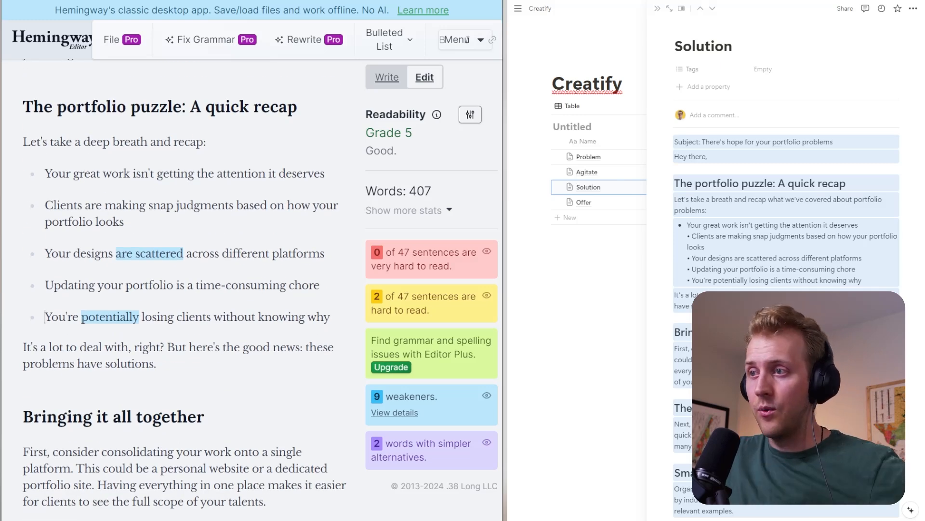
left_click(167, 347)
key("Return")
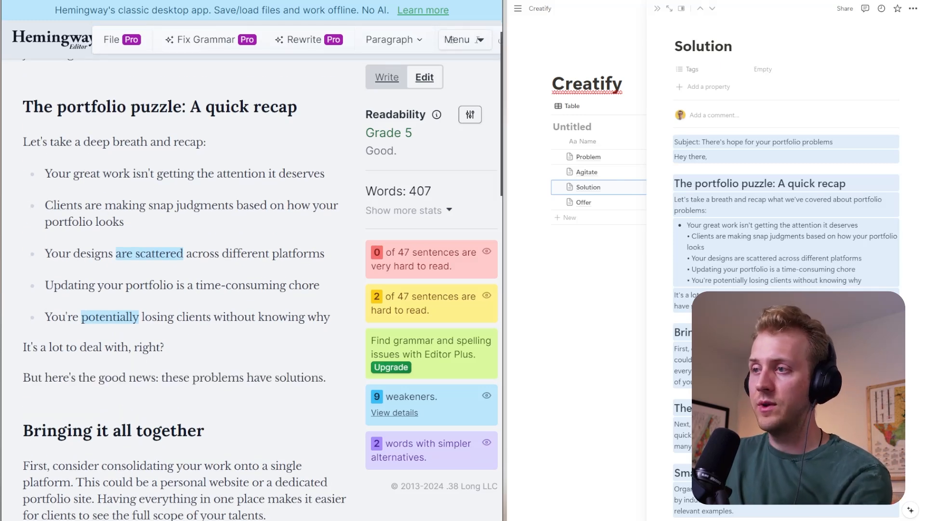
left_click_drag(170, 347, 23, 347)
key("ctrl+b")
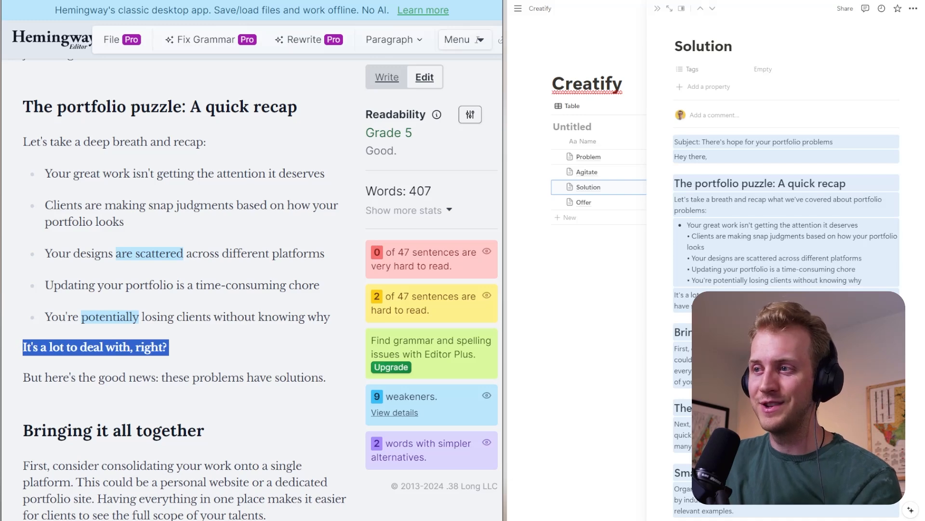
key("Right")
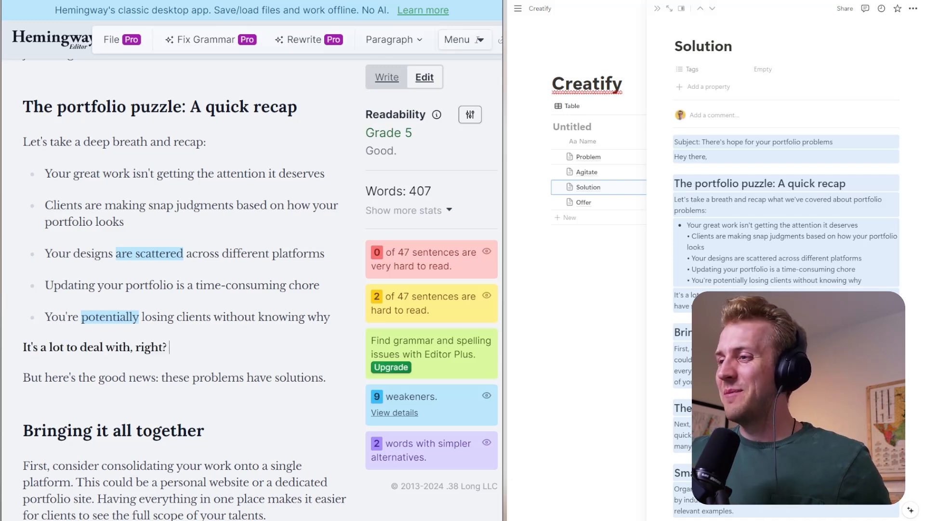
- Delete the paragraph "But here's the good news: these problems have solutions." along with its empty line
scroll(183, 289, "down", 2)
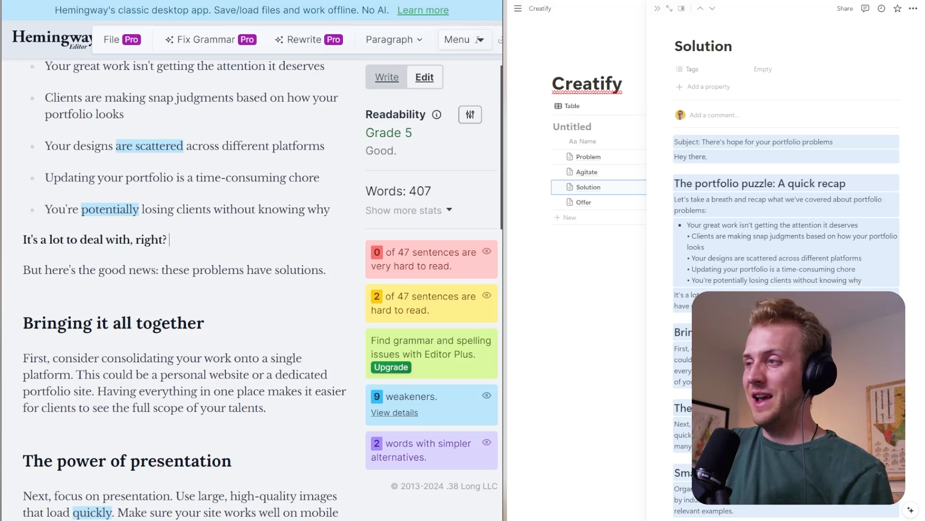
left_click_drag(323, 270, 42, 313)
triple_click(62, 270)
key("BackSpace")
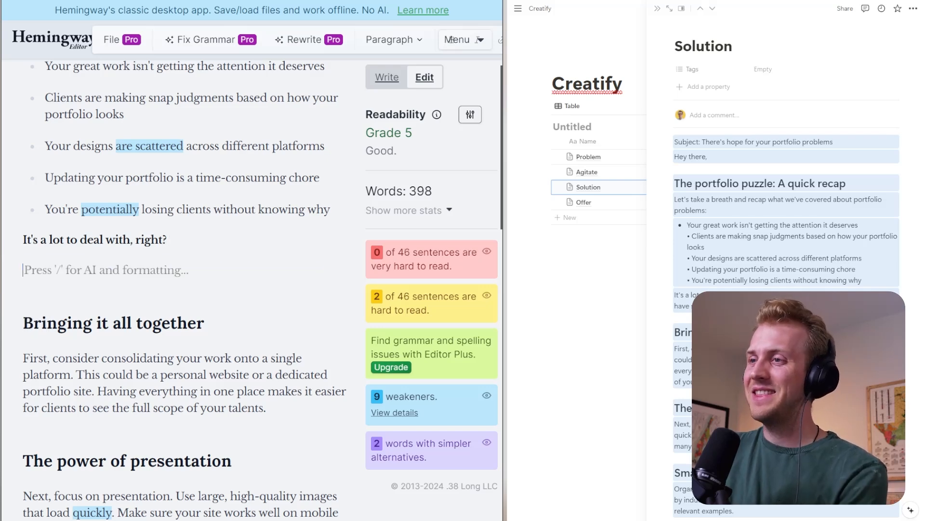
key("BackSpace")
- Start a new paragraph at "This could be a personal website" in the "Bringing it all together" section
scroll(183, 289, "down", 2)
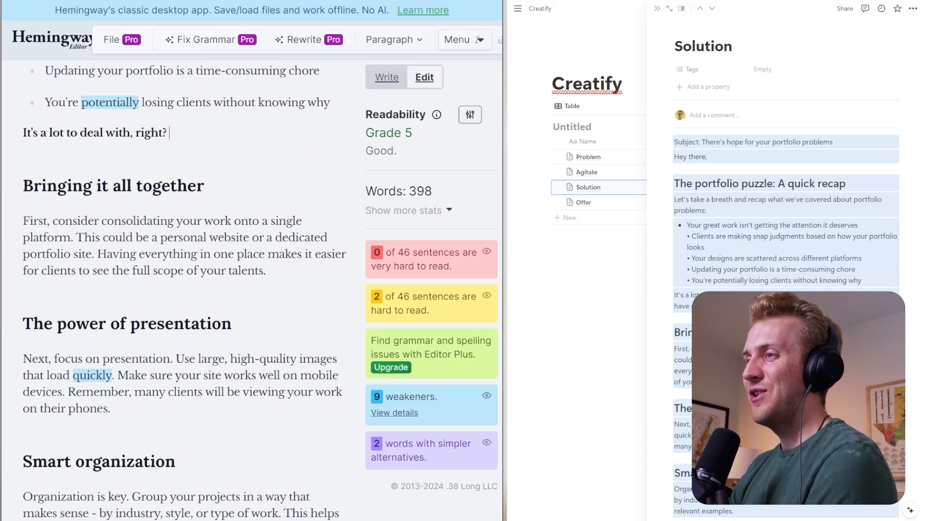
scroll(183, 289, "up", 2)
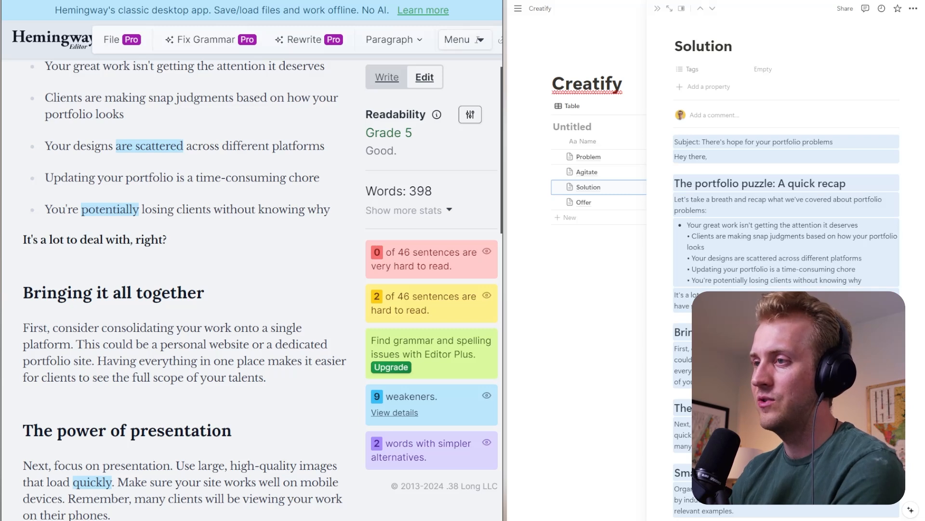
left_click(76, 344)
key("Return")
- Reword the "Bringing it all together" heading as "Bring it together"
triple_click(116, 293)
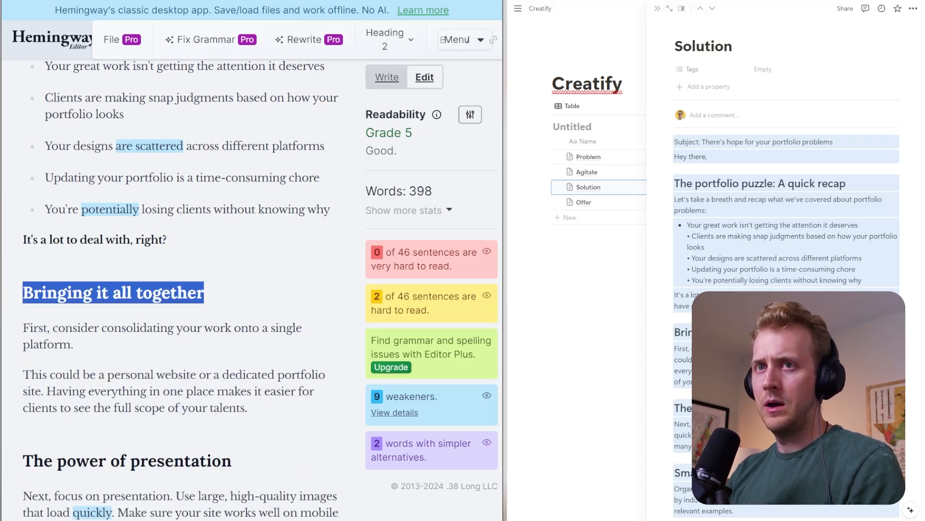
type("Bring i")
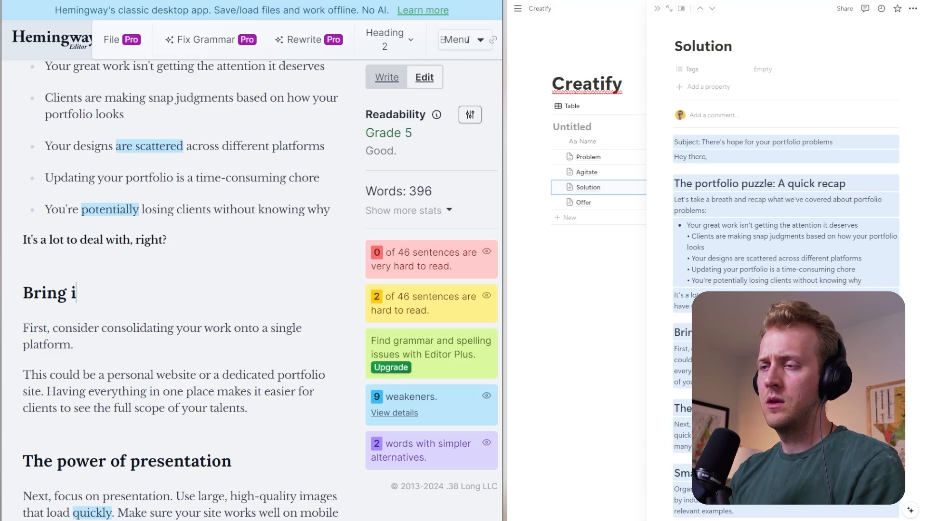
type("t together")
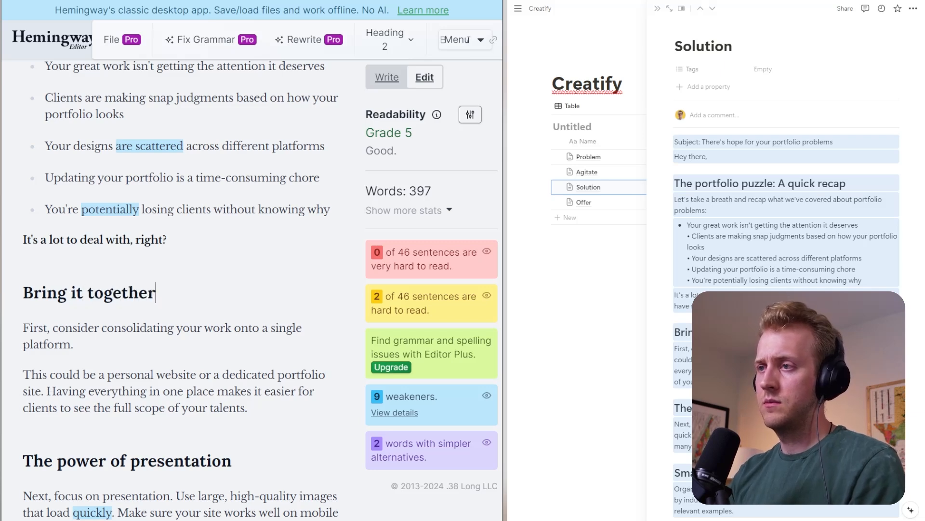
- Replace the heading above the work consolidation advice with "Come Together. Right now."
key("ctrl+shift+Left")
key("ctrl+shift+Left")
key("ctrl+shift+Left")
type("Come ")
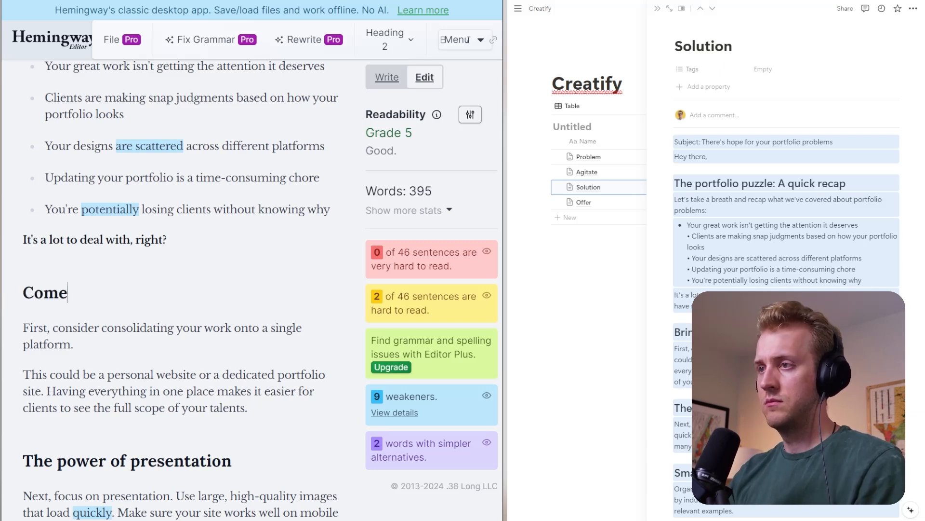
type("Together. ")
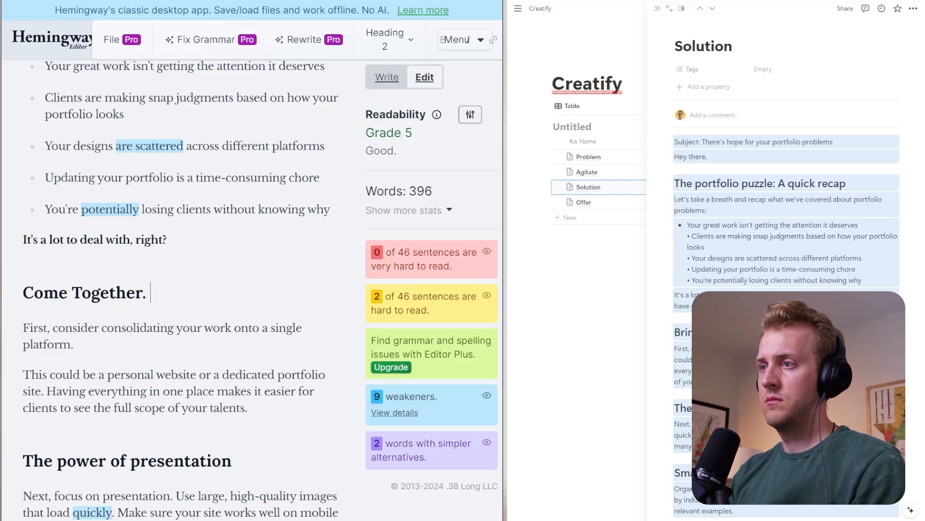
type("Right now.")
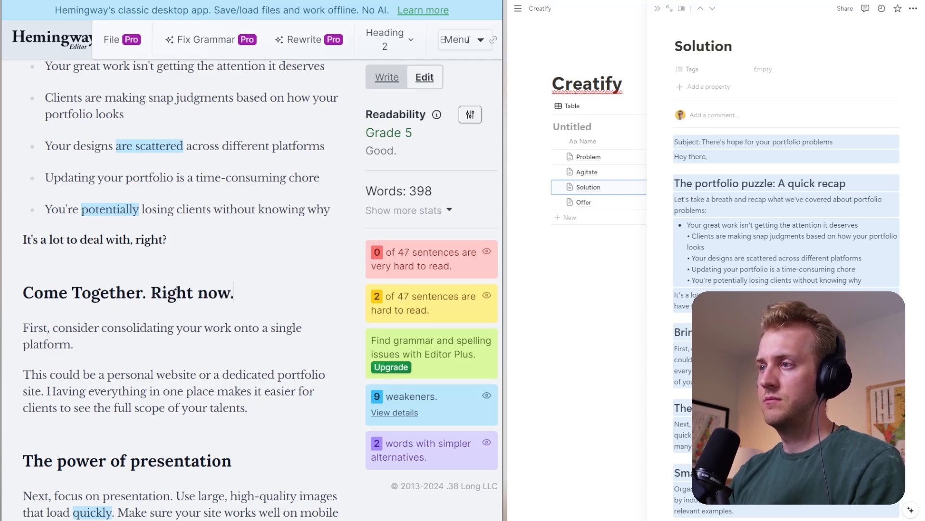
- Start a new paragraph at "Having everything in one place" in the "Come Together. Right now." section
scroll(182, 289, "down", 2)
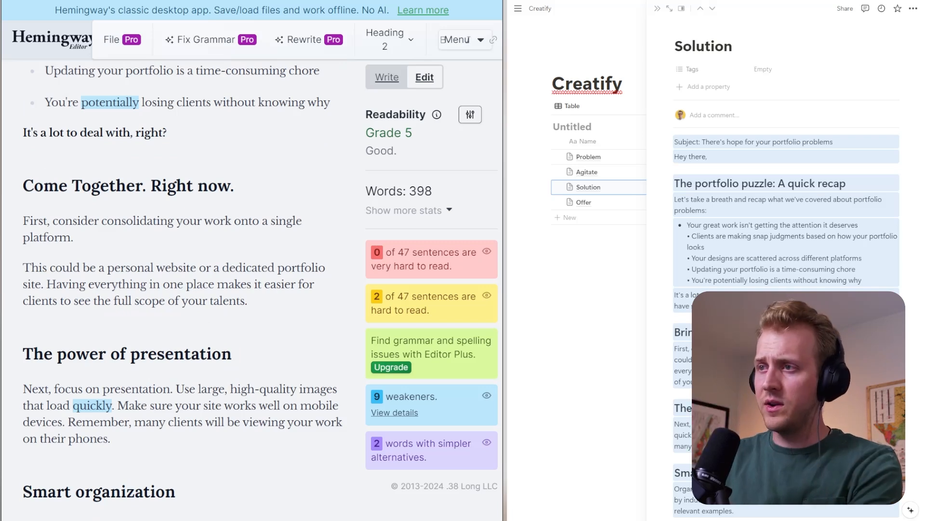
left_click(46, 284)
key("Return")
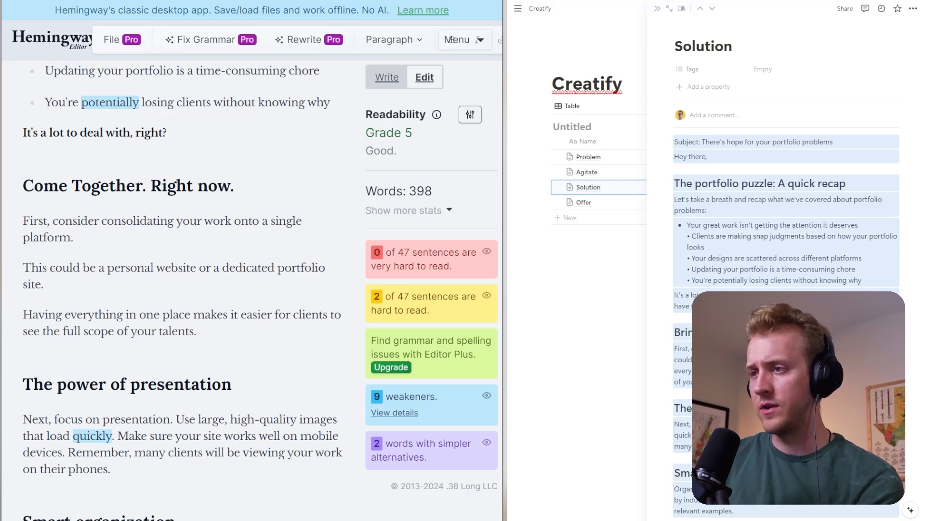
scroll(452, 39, "down", 2)
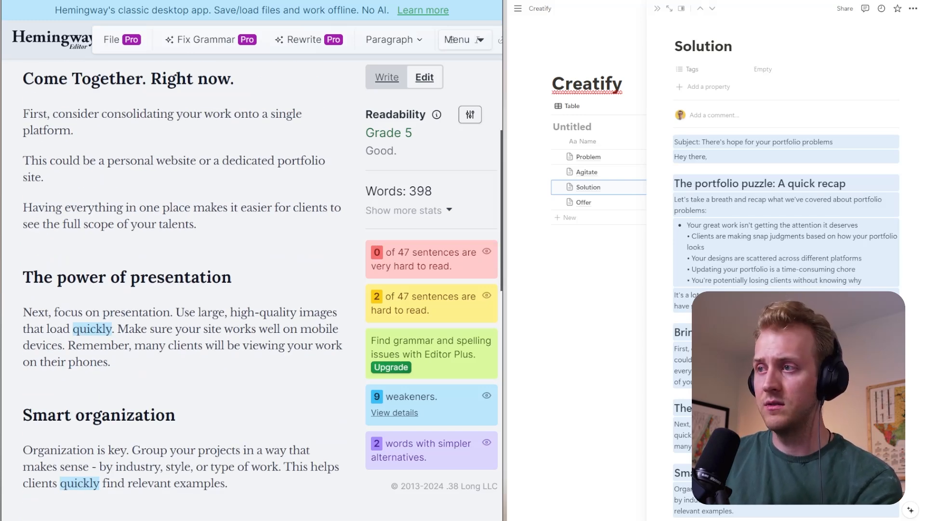
- Reword the "The power of presentation" heading as "The Greatest Showman (or woman)"
left_click_drag(232, 277, 58, 277)
type("Greates")
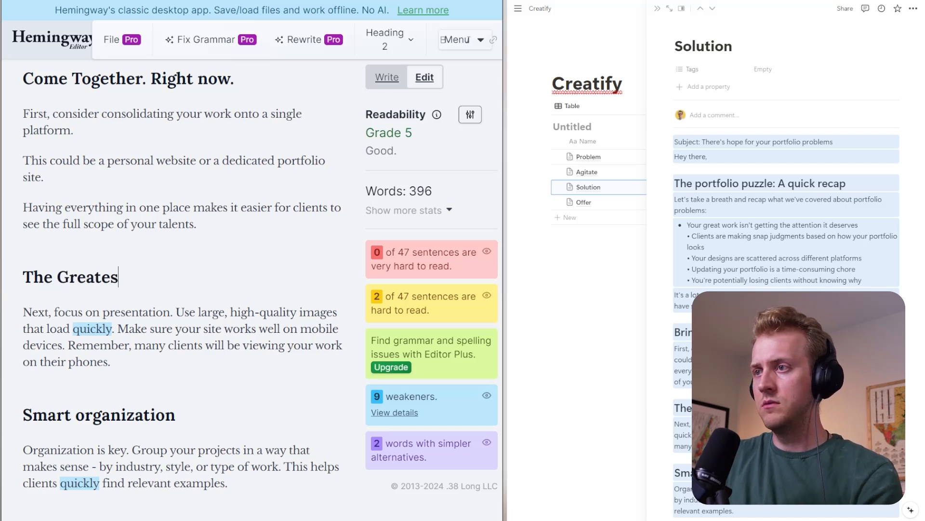
type("t Showm")
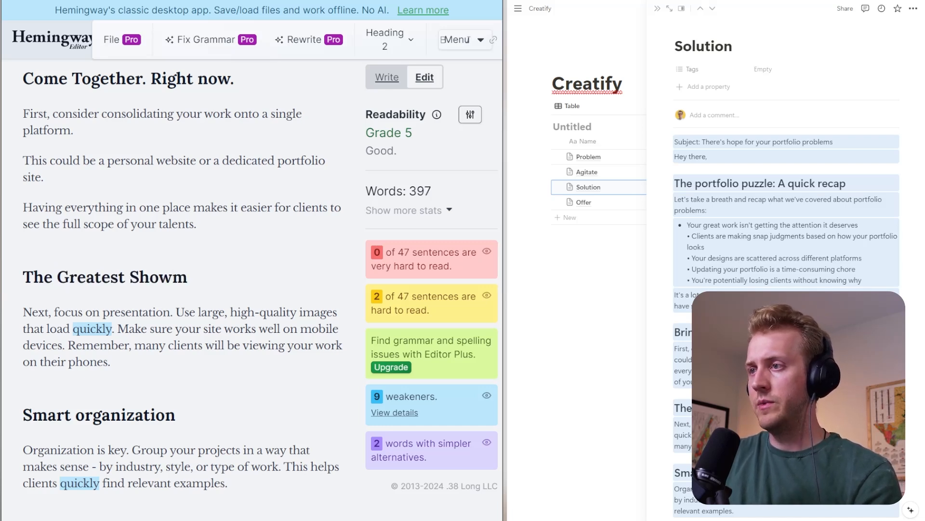
type("an (")
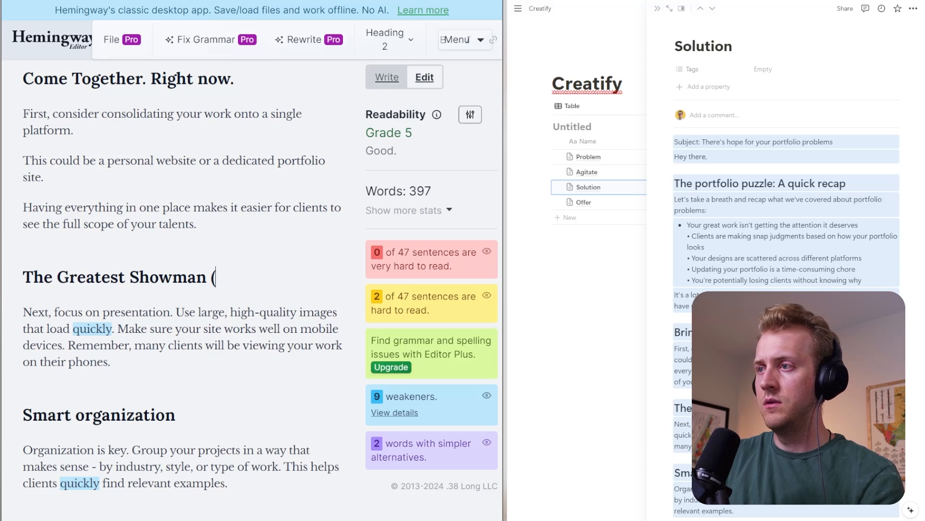
type("or woman)")
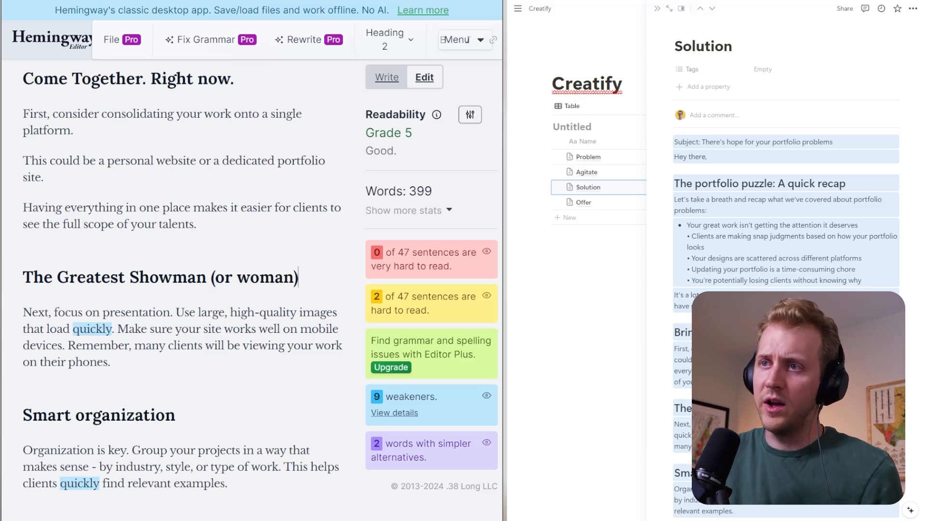
- Put each sentence of the presentation section in its own paragraph and begin the last one with "And remember"
key("Down")
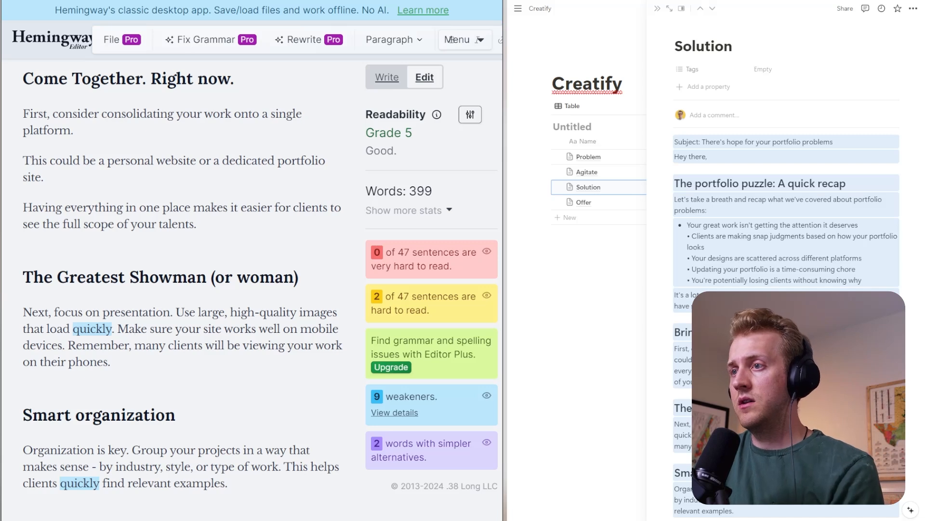
key("Return")
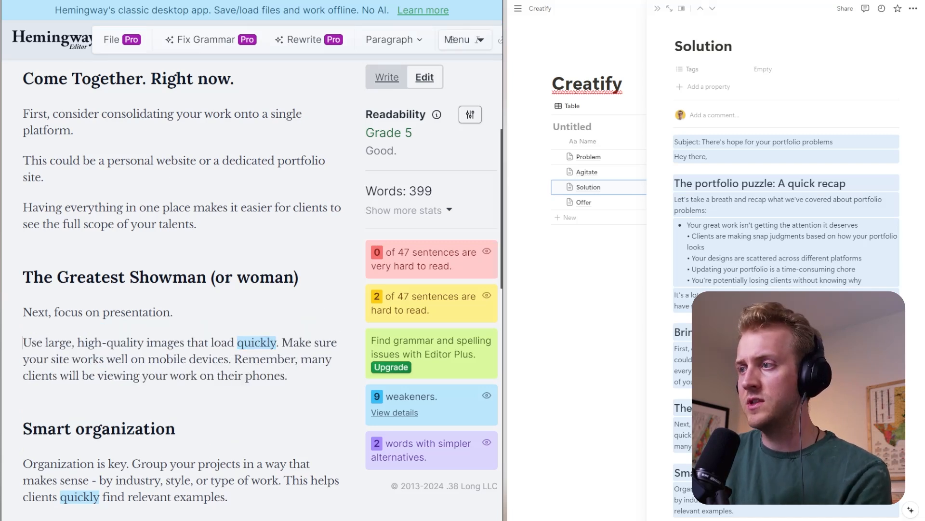
left_click(282, 343)
key("Return")
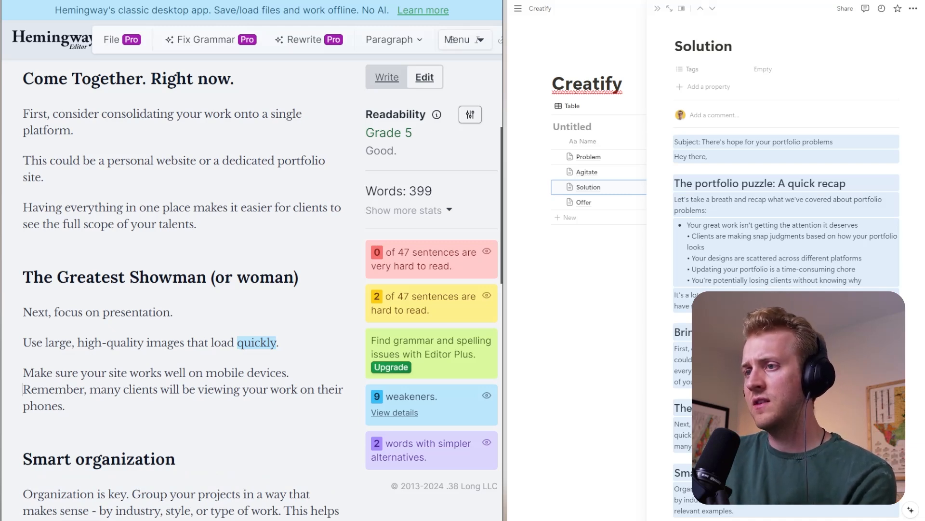
key("Return")
key("Delete")
type("And r")
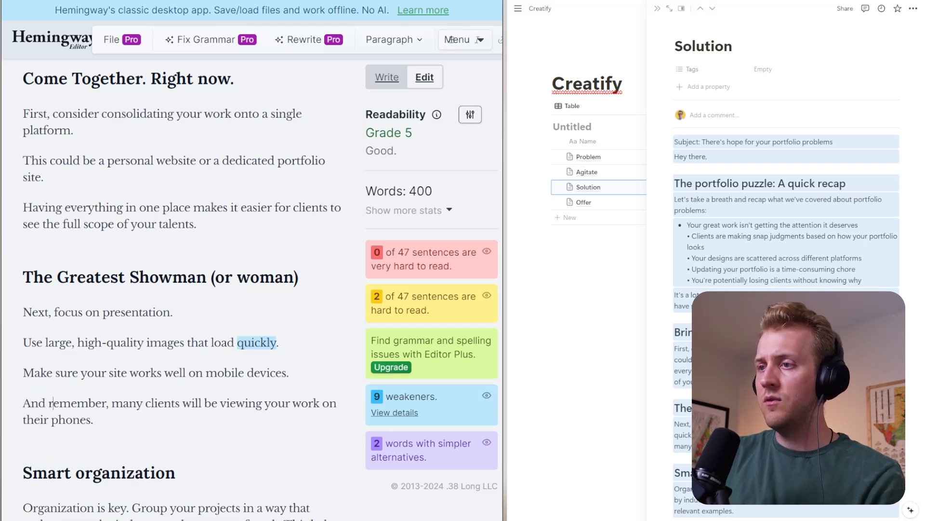
- Delete the paragraph "Make sure your site works well on mobile devices." and close the empty line it leaves
scroll(183, 290, "down", 2)
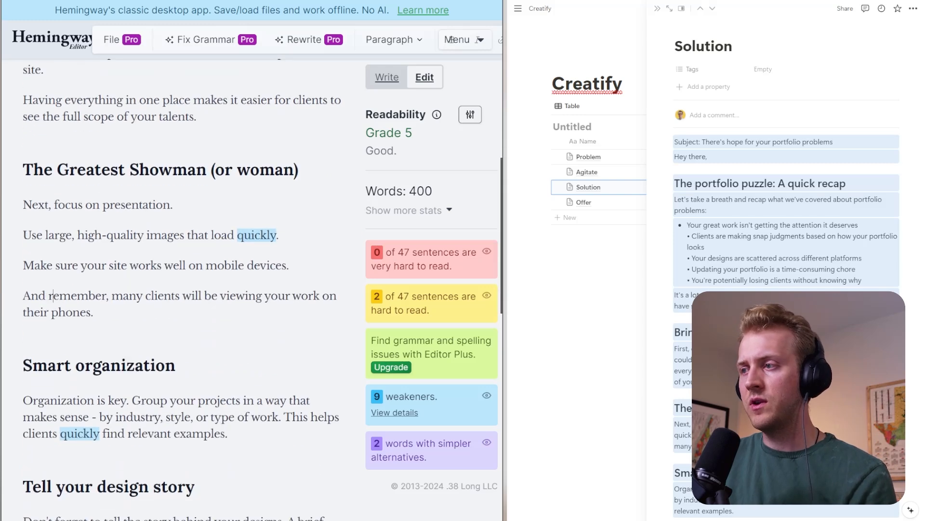
triple_click(156, 265)
key("ctrl+x")
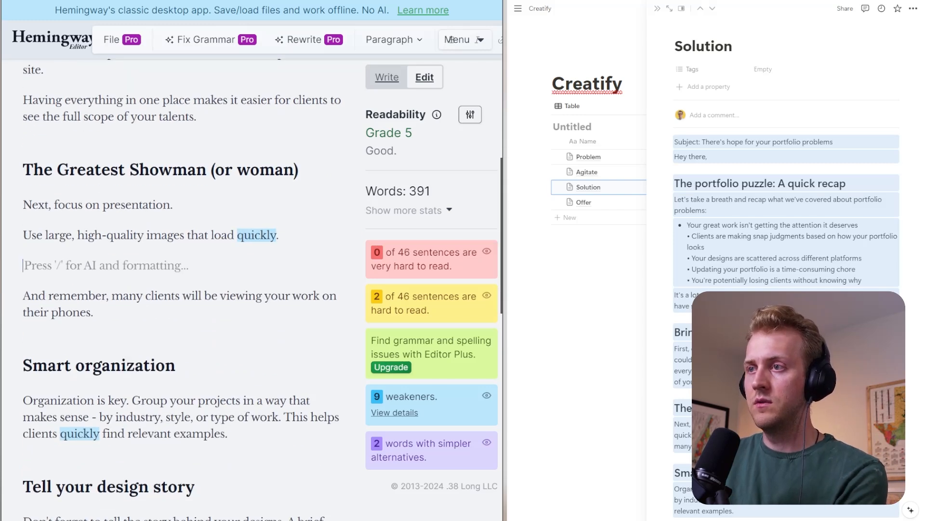
key("BackSpace")
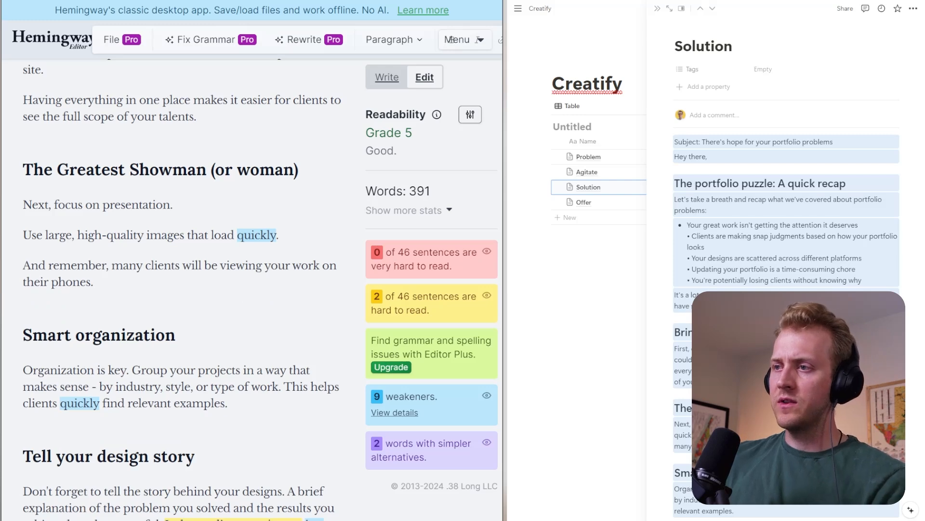
- Replace the "Smart organization" heading with "Get Smart. Get Organized."
scroll(181, 289, "down", 2)
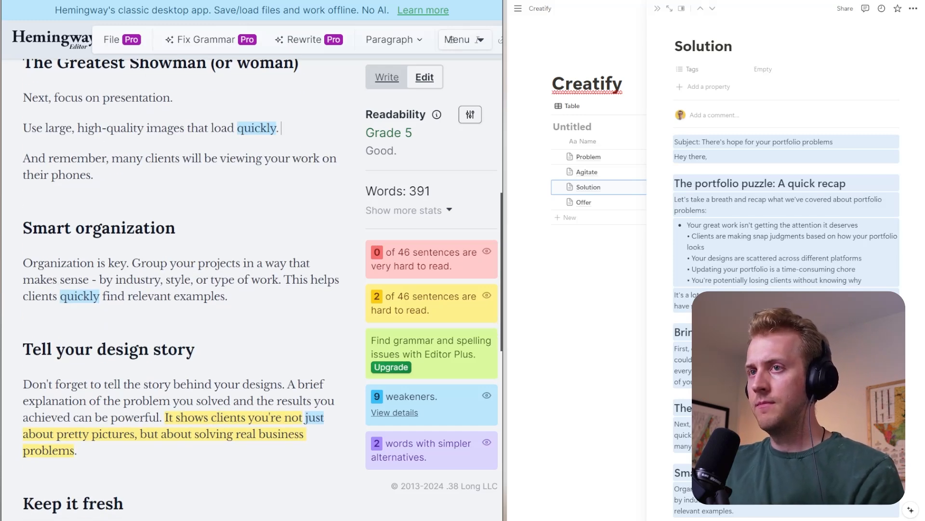
triple_click(126, 228)
type("Get S")
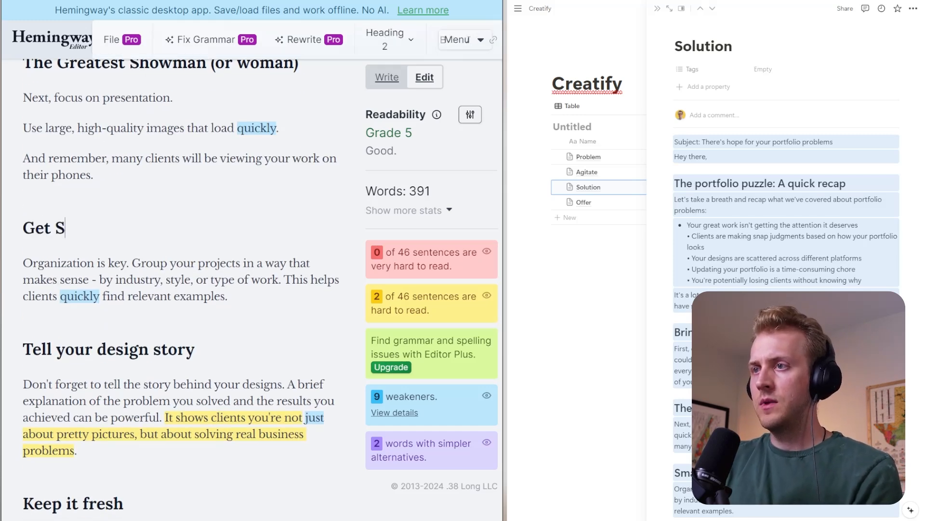
type("mart. Get Org")
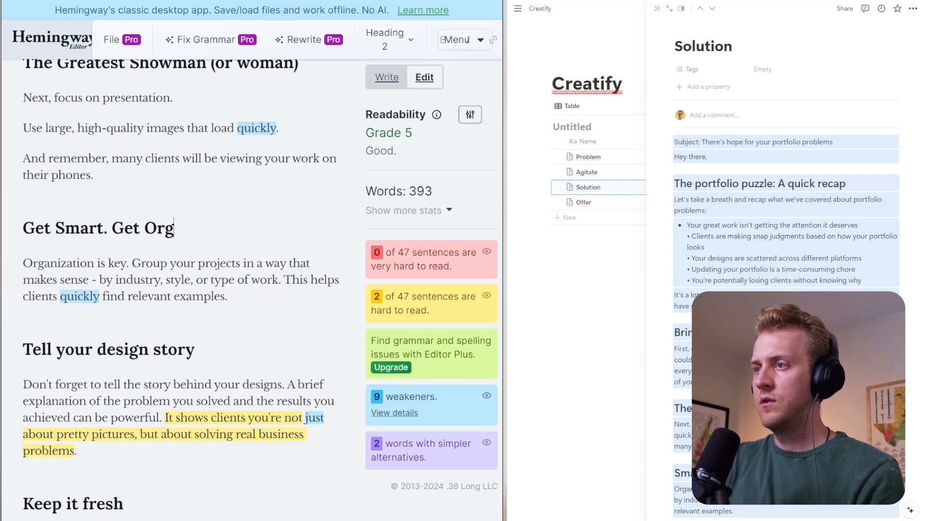
type("anized.")
- Split the "Get Smart. Get Organized." text into new paragraphs at "Group your projects" and "This helps clients"
scroll(181, 290, "up", 6)
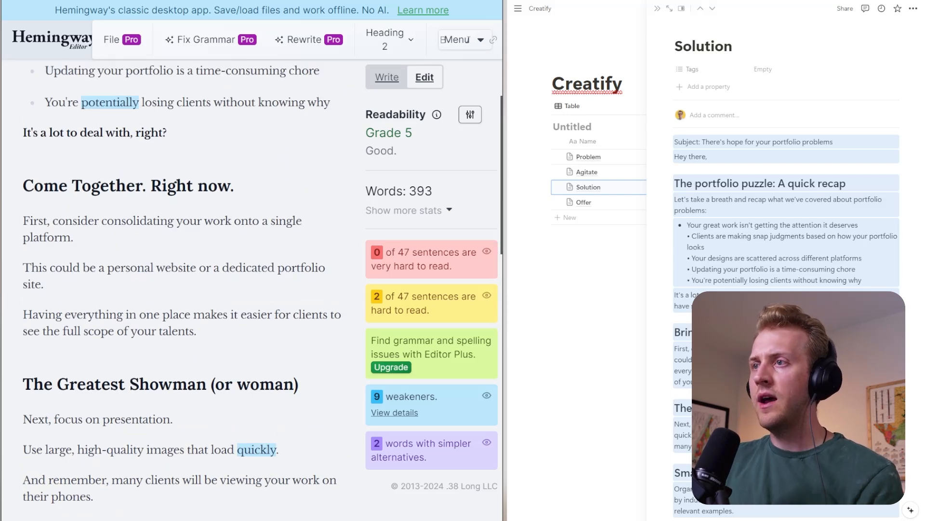
scroll(181, 290, "up", 4)
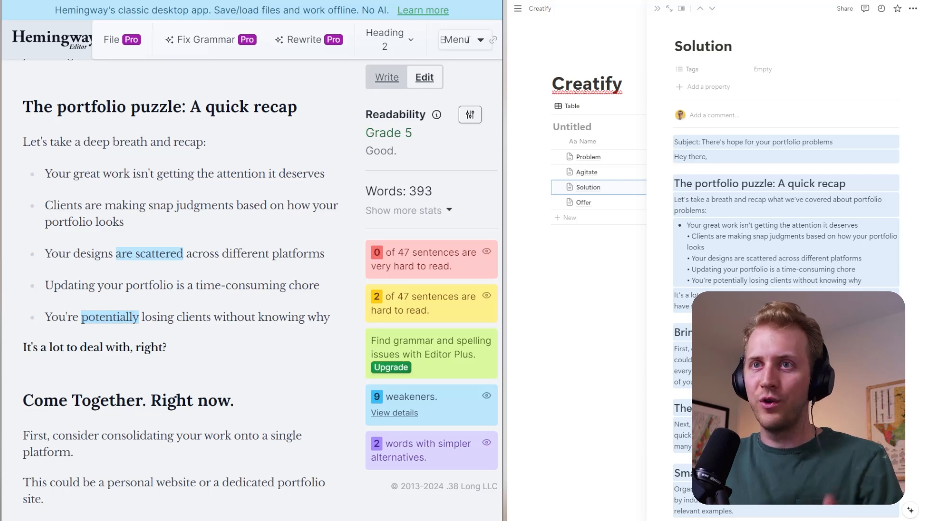
scroll(181, 289, "down", 4)
scroll(181, 289, "down", 4)
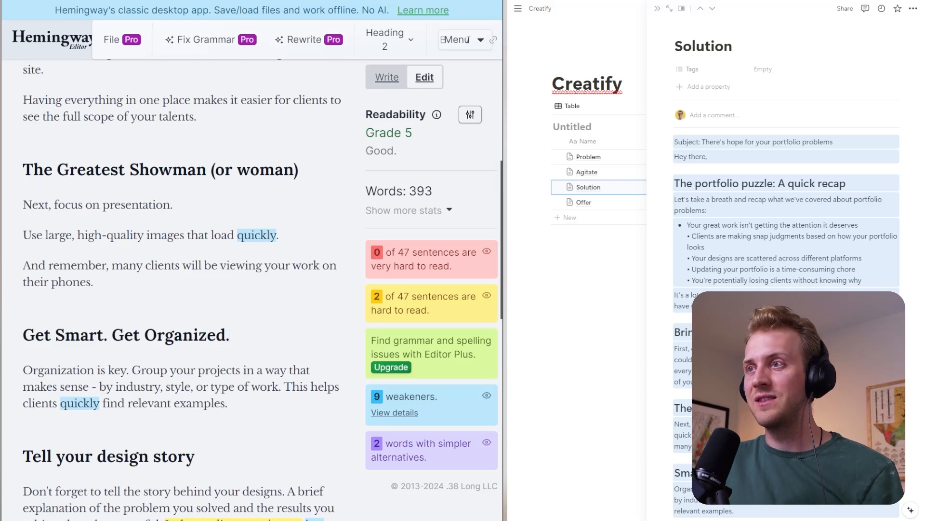
scroll(180, 290, "down", 2)
left_click(132, 263)
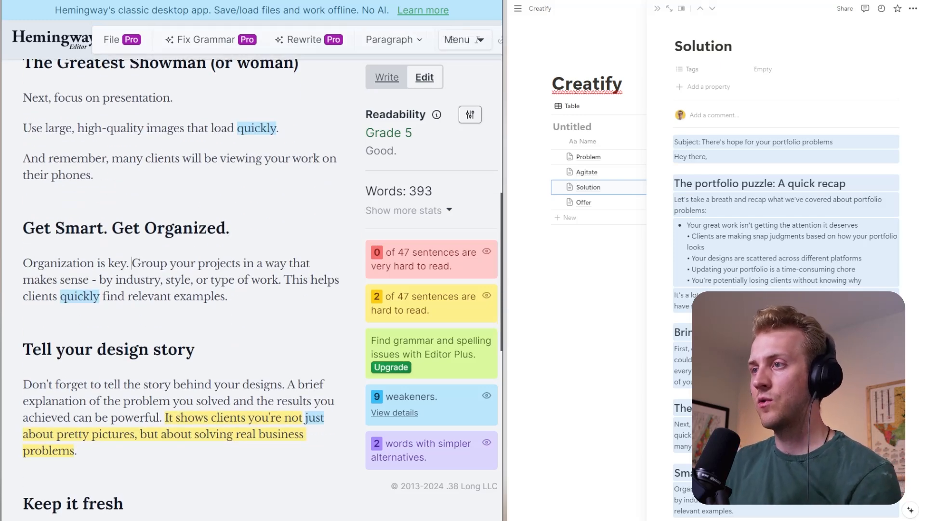
key("Return")
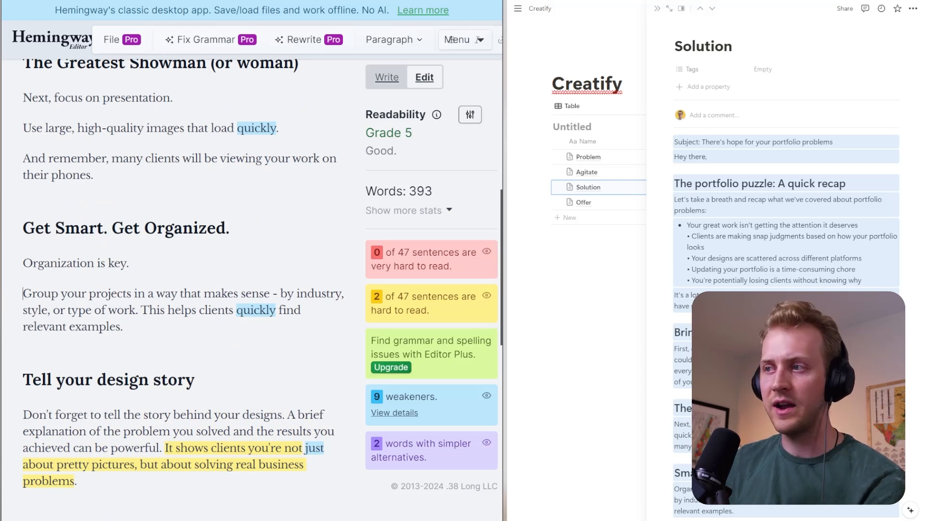
left_click(141, 310)
key("Return")
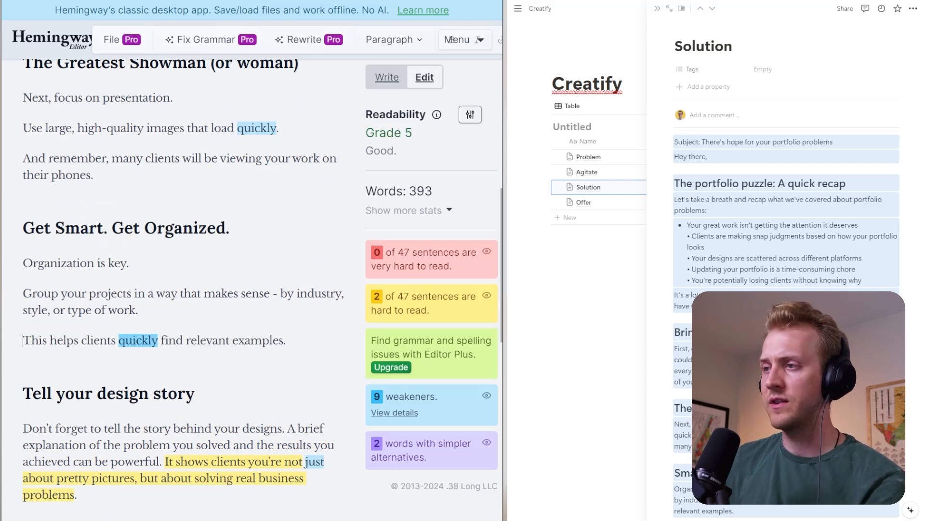
- Split the "Tell your design story" text into new paragraphs at "A brief explanation" and "It shows clients"
scroll(452, 39, "down", 2)
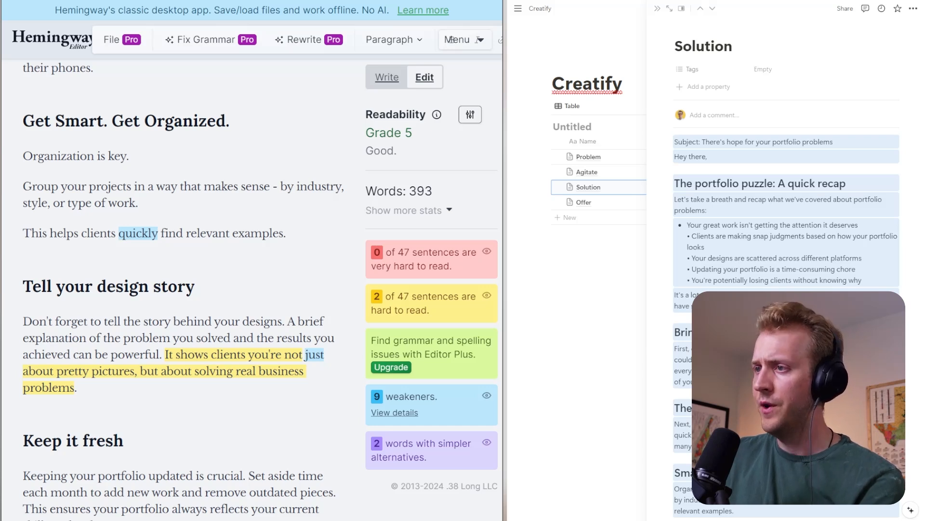
key("Return")
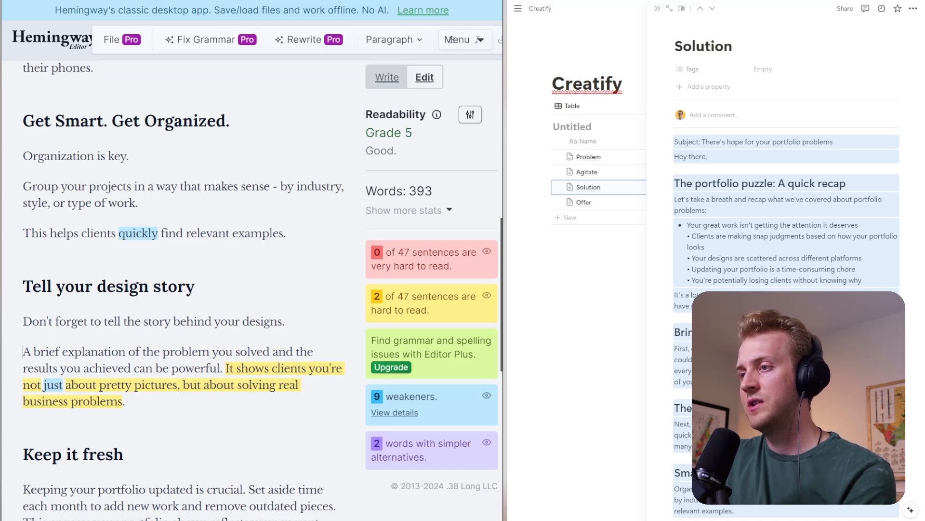
key("Return")
key("Return")
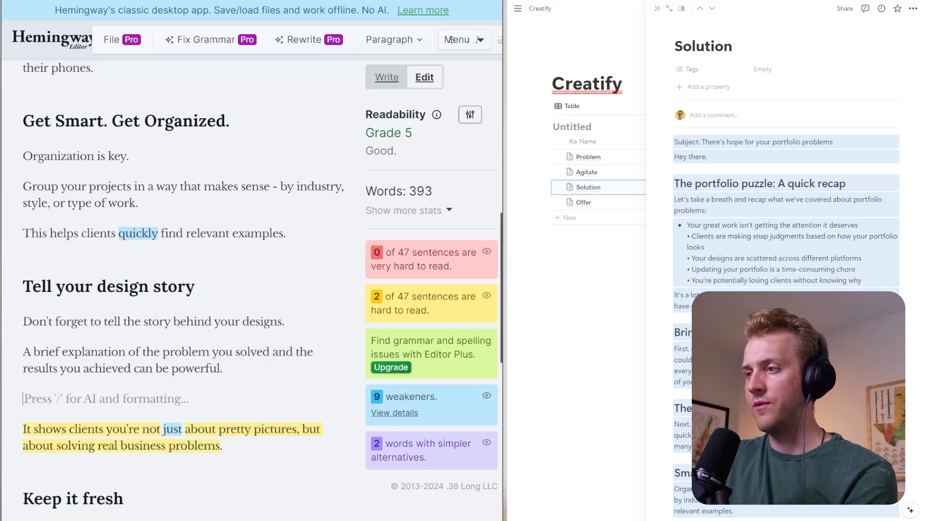
- Add the paragraph "Be specific and share specific stats and numbers if you got them." before "It shows clients" in the design story section
type("Be spe")
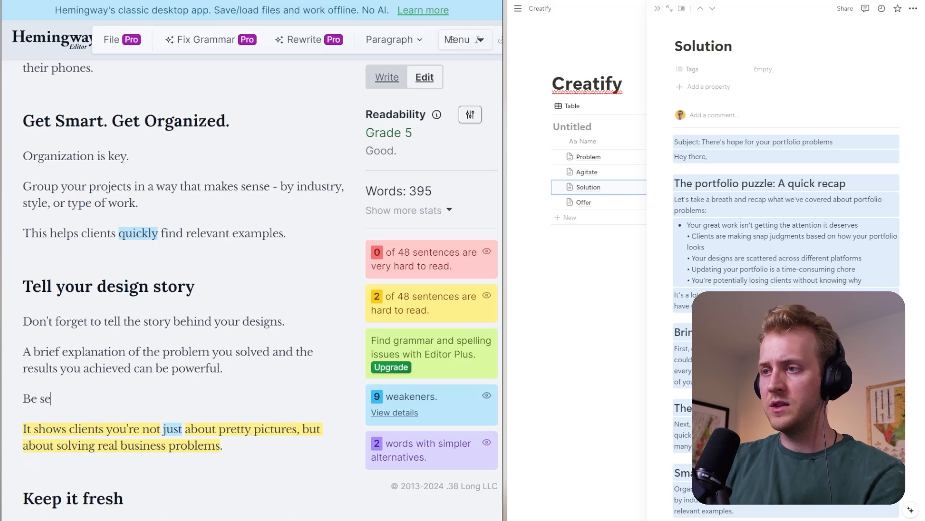
type("cific ")
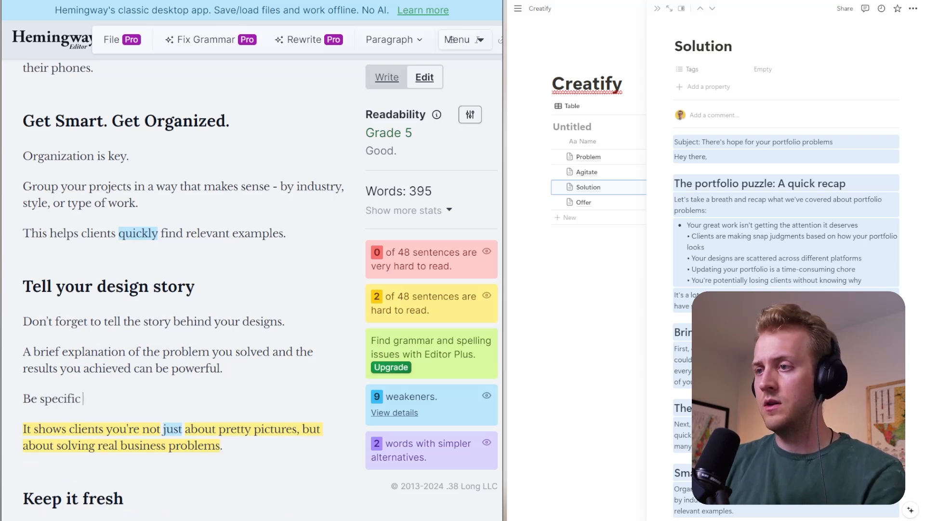
type("and share spe")
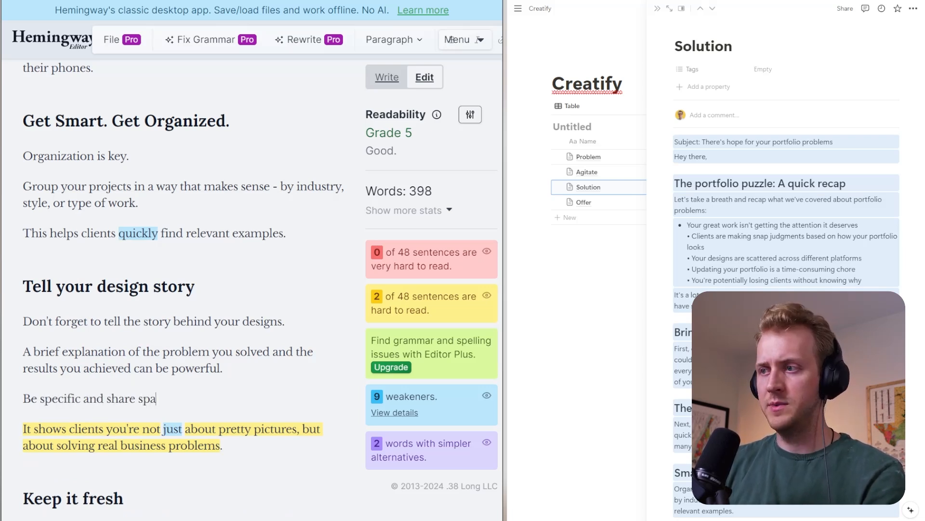
type("cifi")
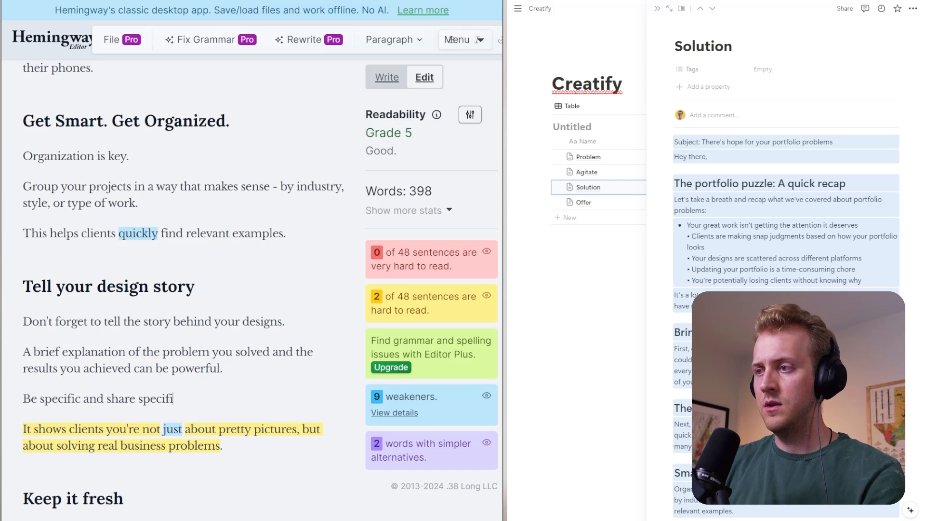
type("c stats and ")
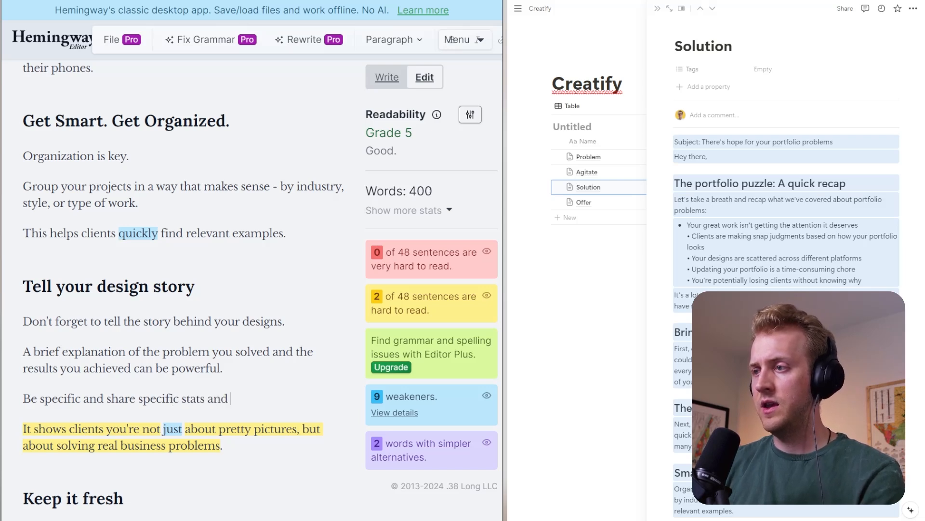
type("numbers if you got")
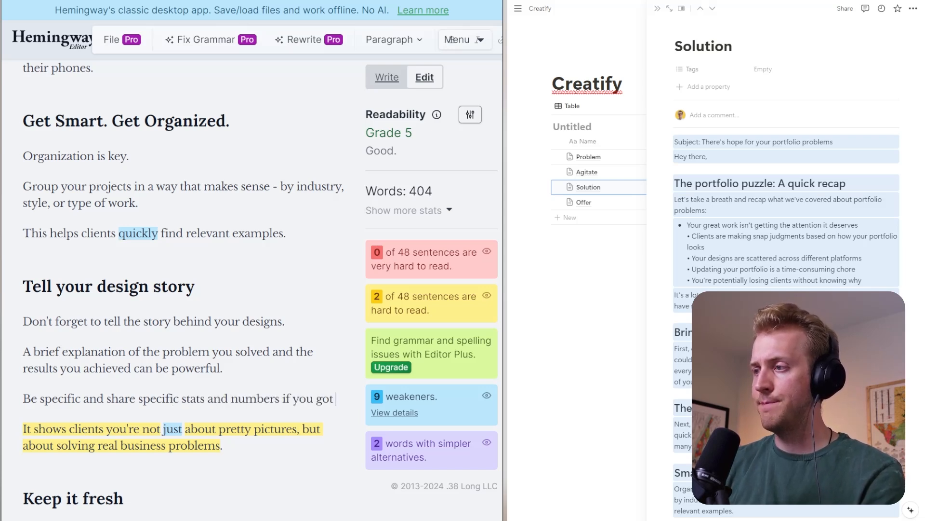
type(" them.")
- Delete the hard-to-read sentence beginning "It shows clients you're not just about pretty pictures" along with its empty paragraph
left_click_drag(23, 445, 52, 513)
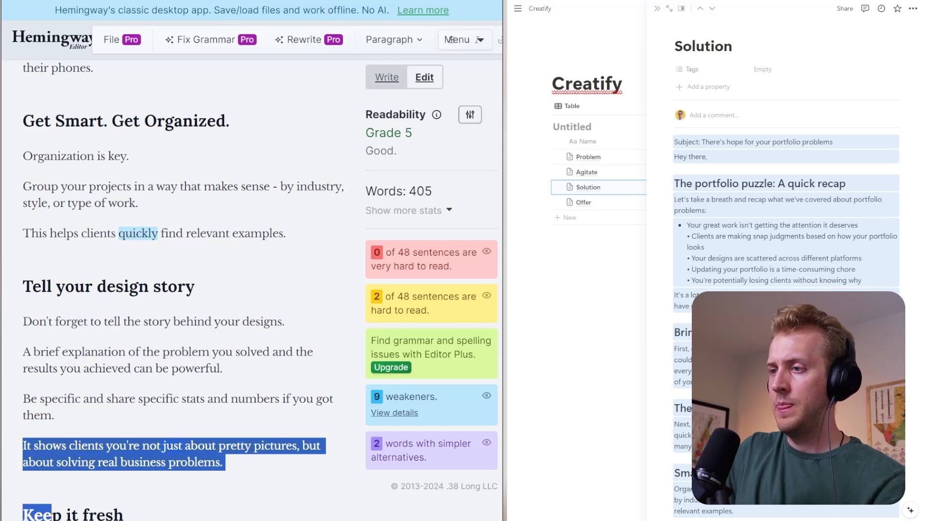
scroll(52, 511, "down", 4)
left_click(225, 248)
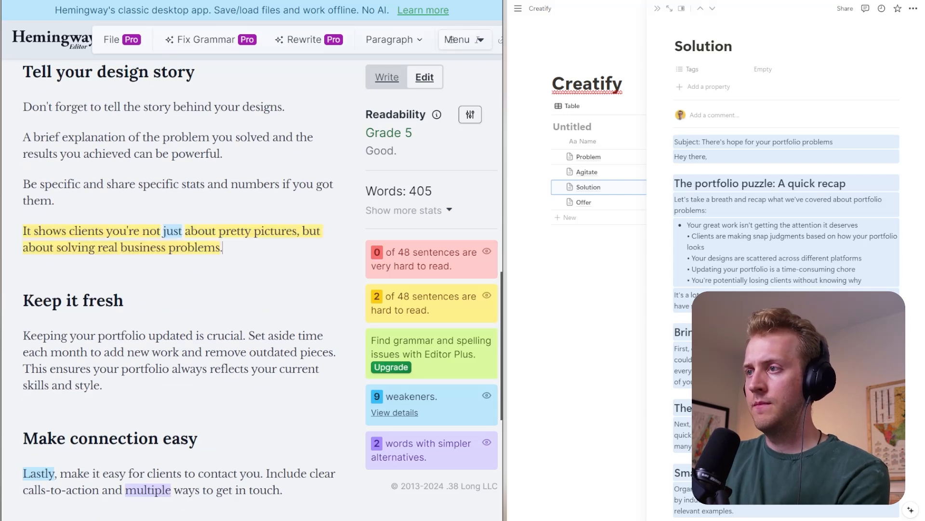
left_click_drag(225, 247, 15, 229)
key("BackSpace")
- Change the "Keep it fresh" heading to "Keep it Freshhhhhh"
key("BackSpace")
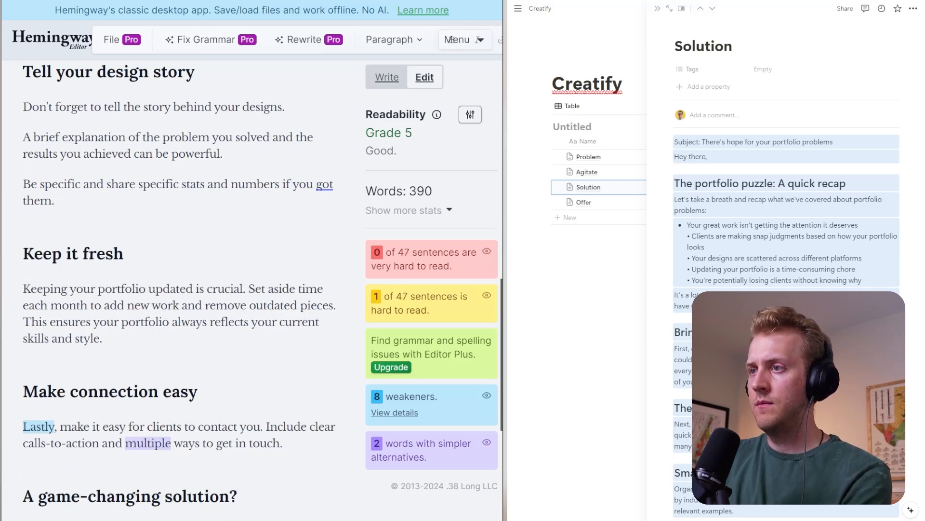
left_click(88, 254)
type("\\")
key("BackSpace")
key("BackSpace")
type("F")
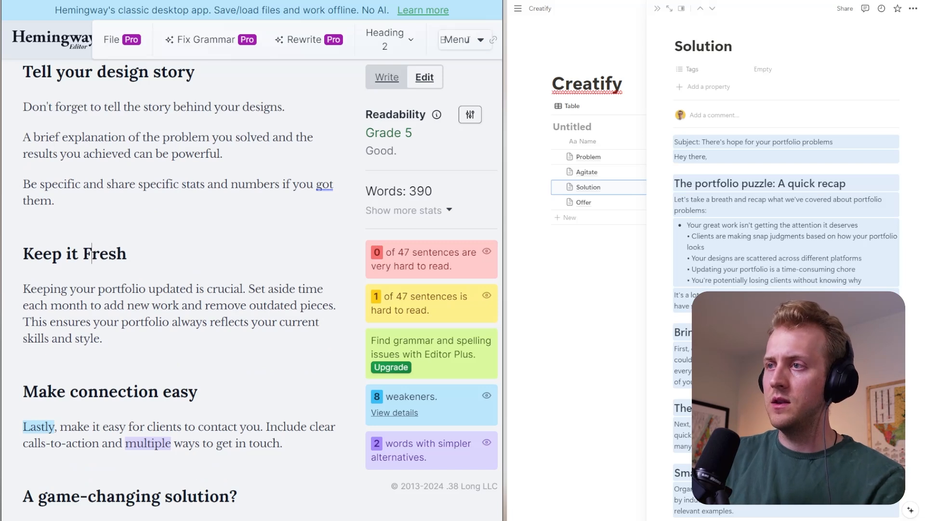
key("End")
type("hhhhh")
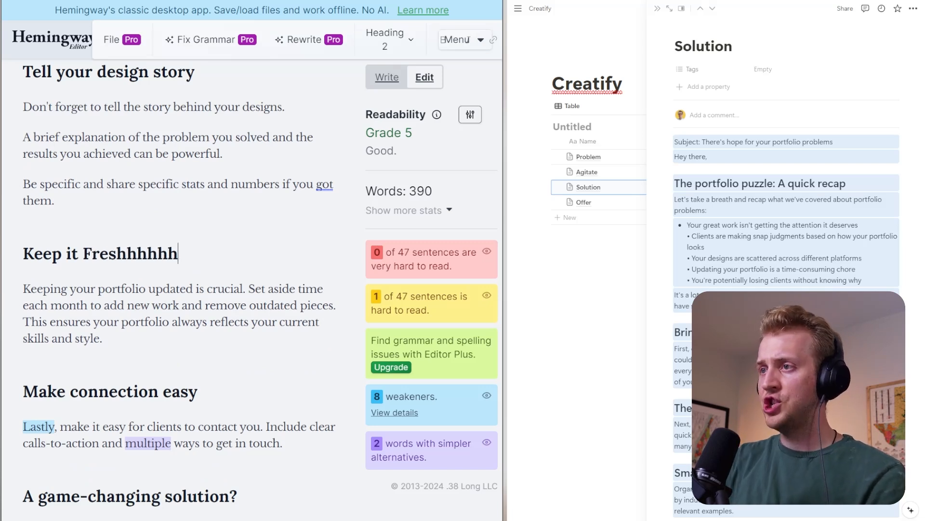
left_click(221, 321)
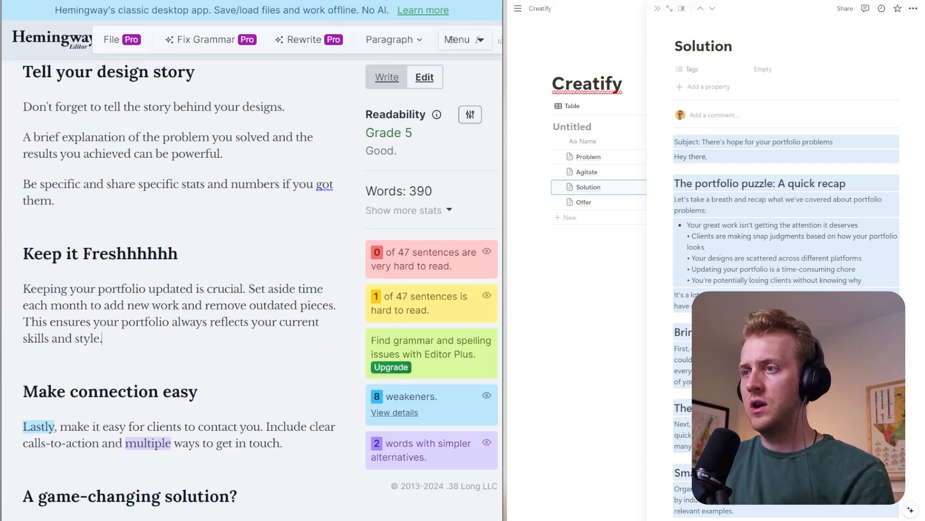
- Split the "Keep it Freshhhhhh" text into new paragraphs at "Set aside time" and "This ensures your portfolio"
key("Return")
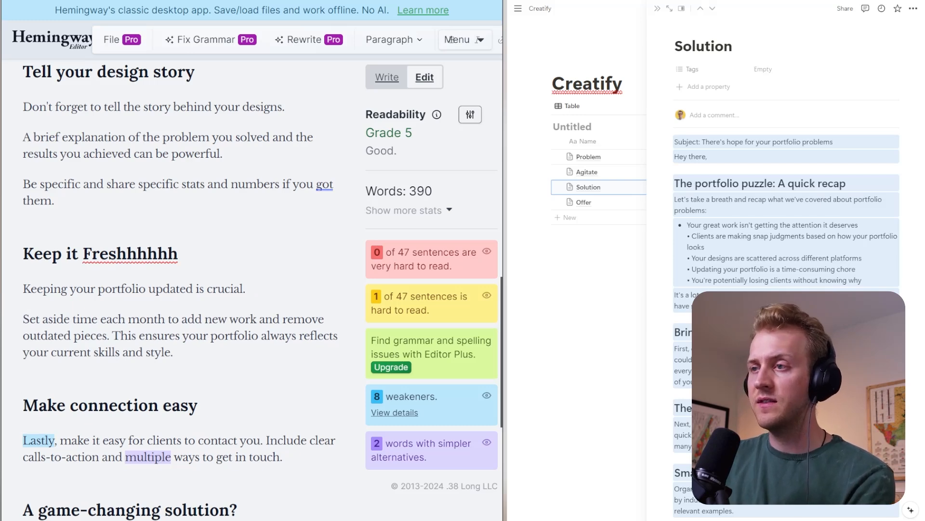
key("Return")
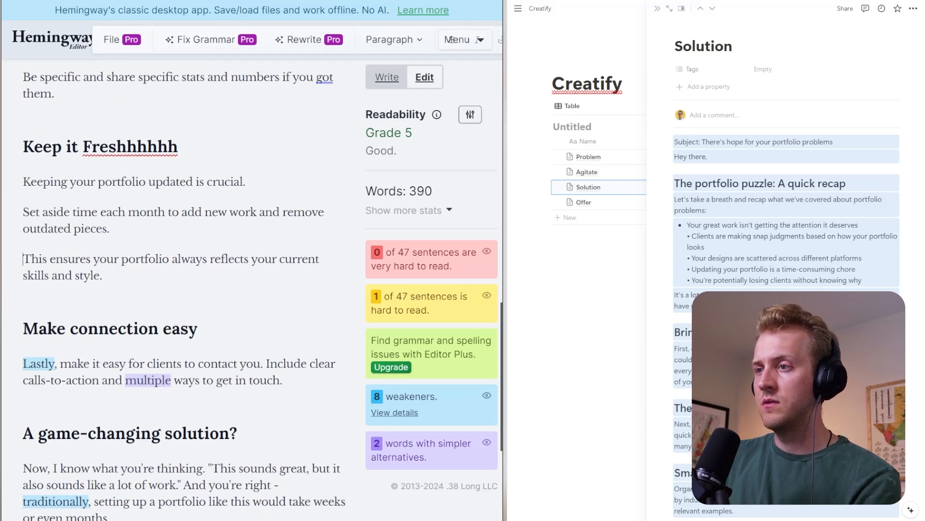
- Delete the whole "Make connection easy" section, including its heading and the leftover empty line
scroll(185, 289, "down", 2)
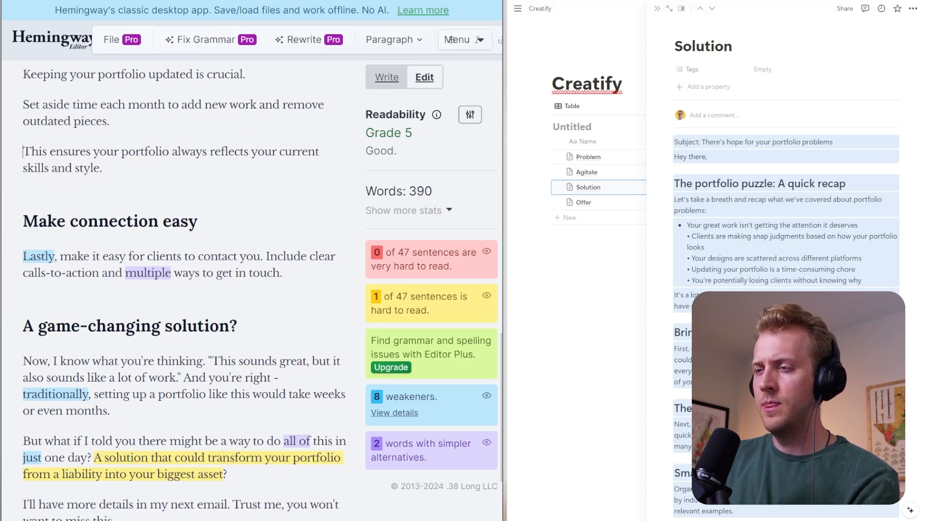
scroll(185, 289, "up", 2)
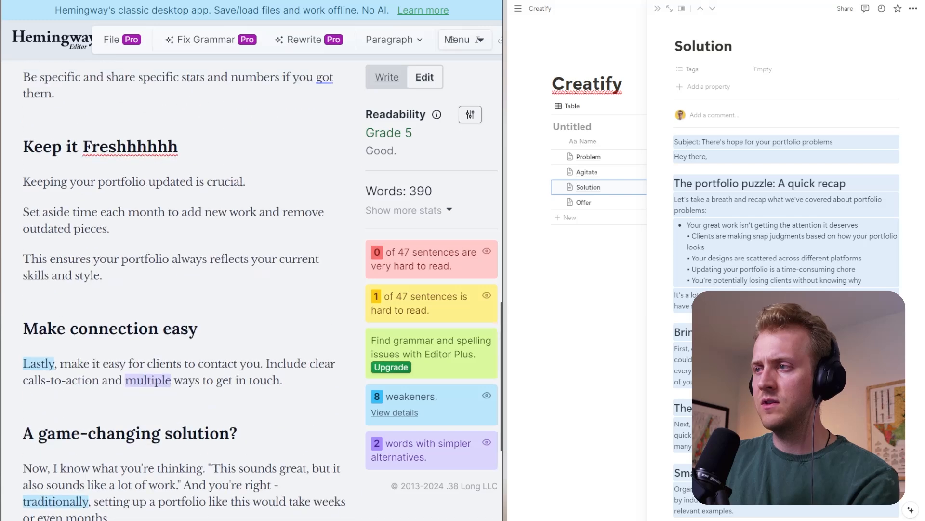
left_click_drag(284, 380, 22, 328)
key("BackSpace")
key("BackSpace")
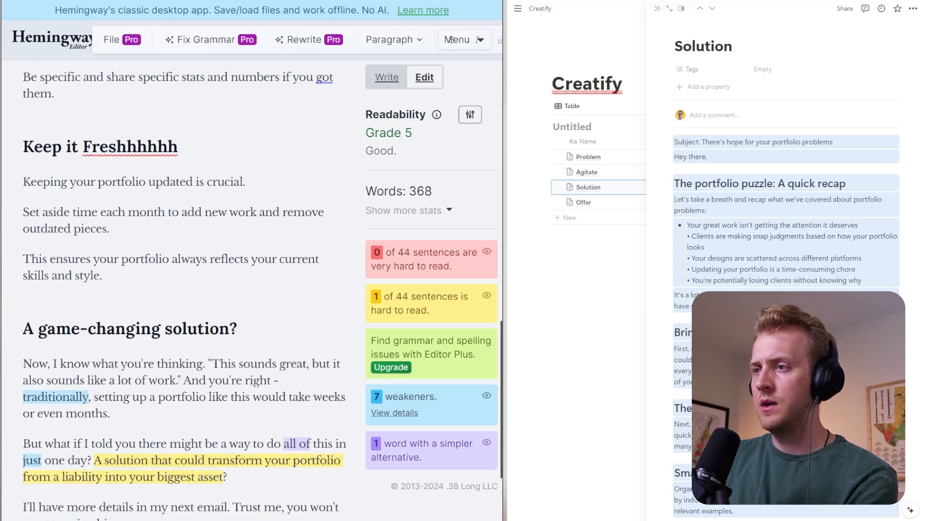
- Split the first paragraph under "A game-changing solution?" before the quotation "This sounds great" and again before "And you're right"
scroll(185, 289, "down", 2)
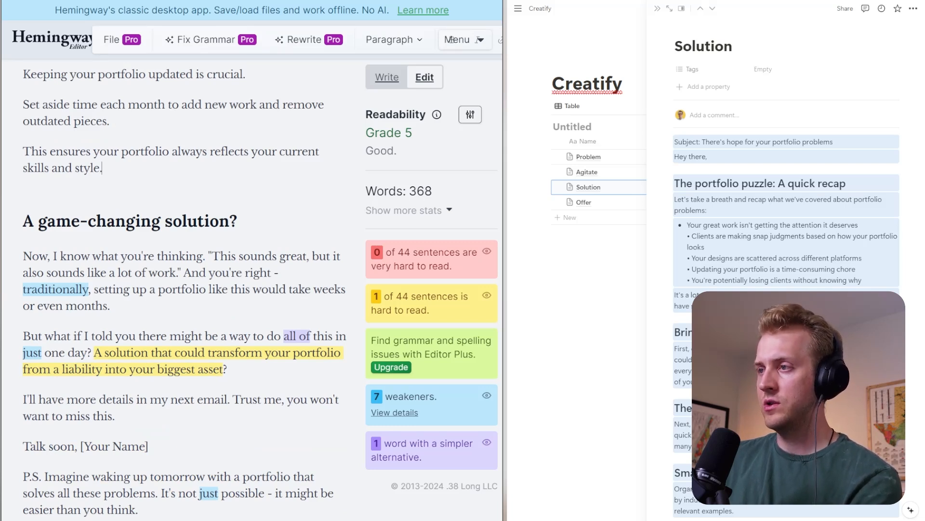
left_click(207, 257)
key("Return")
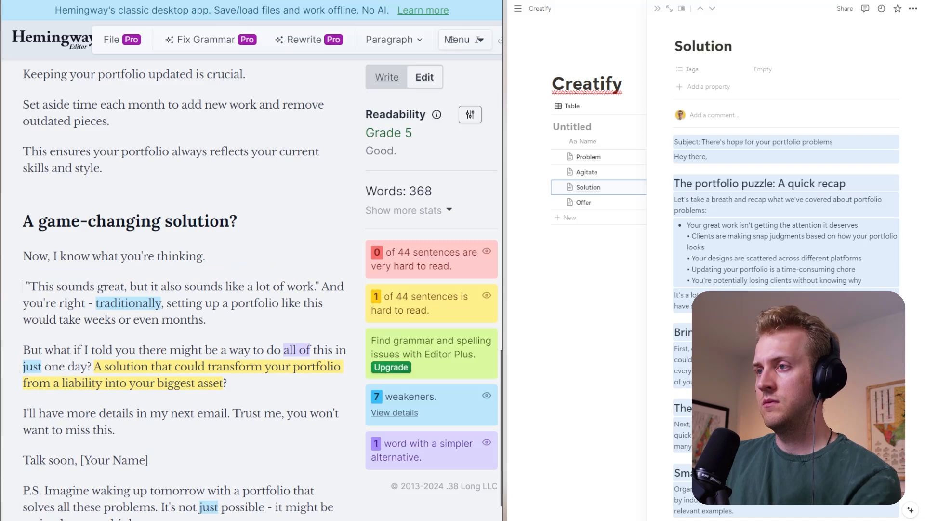
left_click_drag(206, 257, 32, 256)
left_click(206, 256)
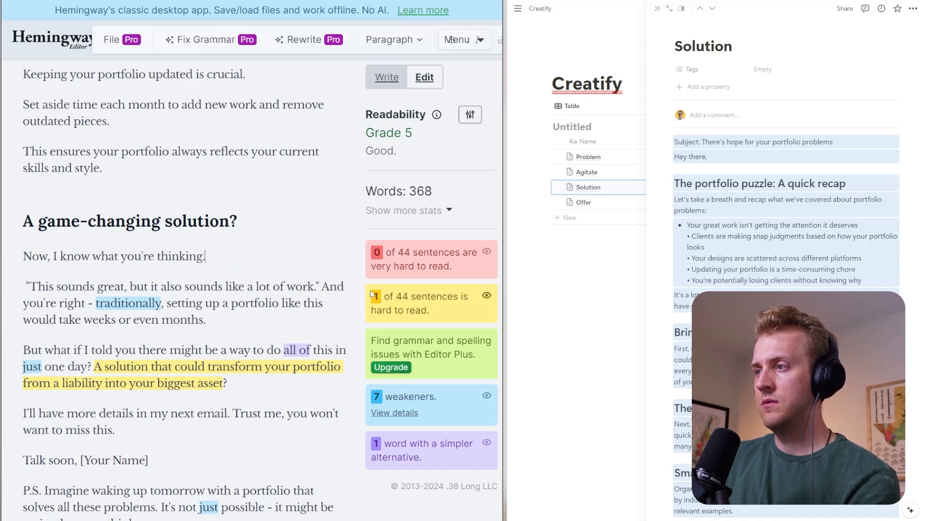
left_click(321, 286)
key("Return")
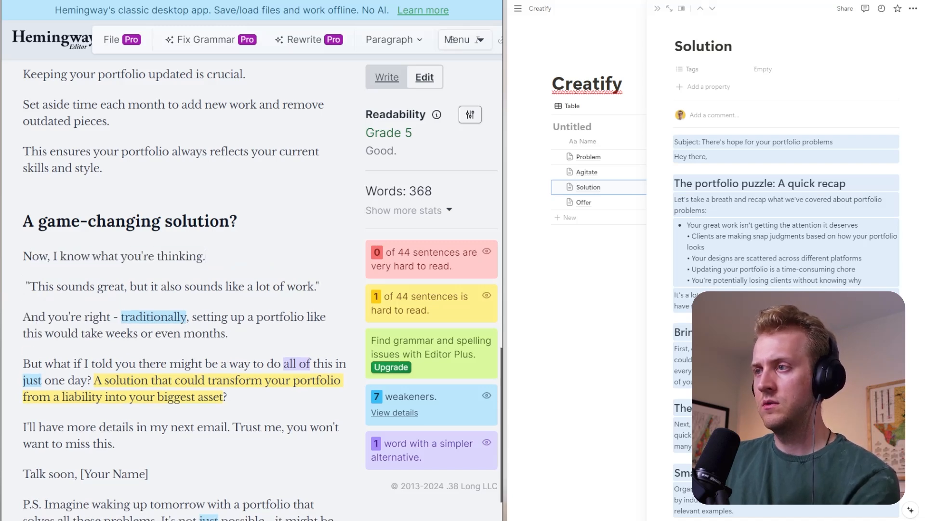
- Replace "Now, I know what you're thinking." with "But wait..." followed by the bullet "This sounds like a lot of work"
left_click_drag(206, 257, 18, 260)
type("B")
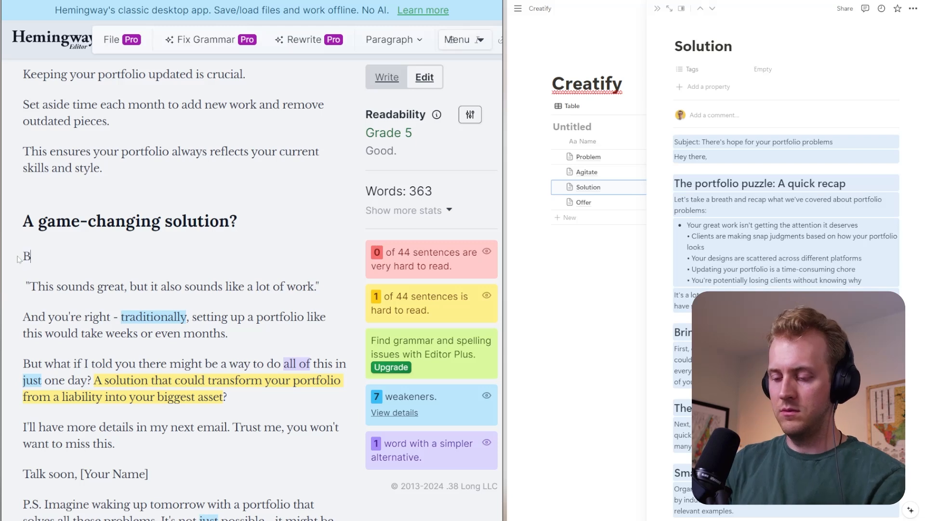
type("ut wait...")
key("Return")
type("- Th")
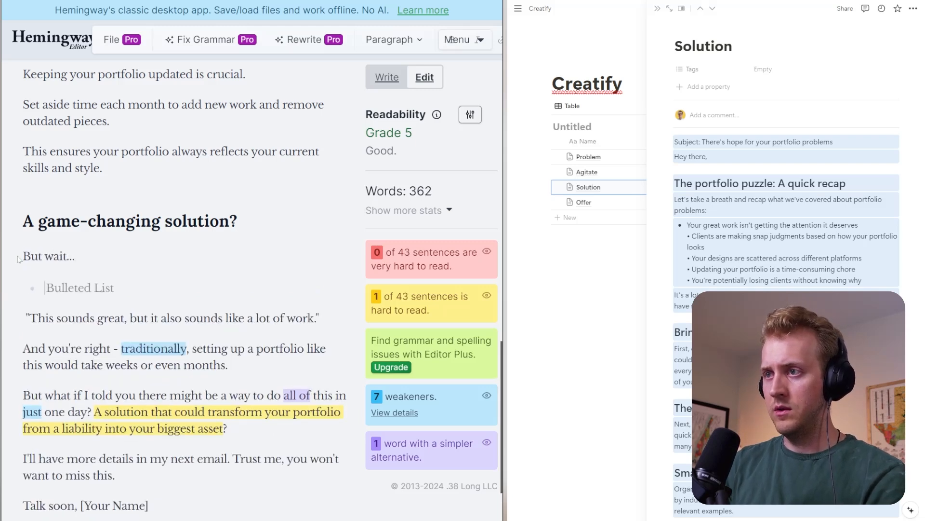
type("ios ou")
key("BackSpace")
key("BackSpace")
key("BackSpace")
key("BackSpace")
key("BackSpace")
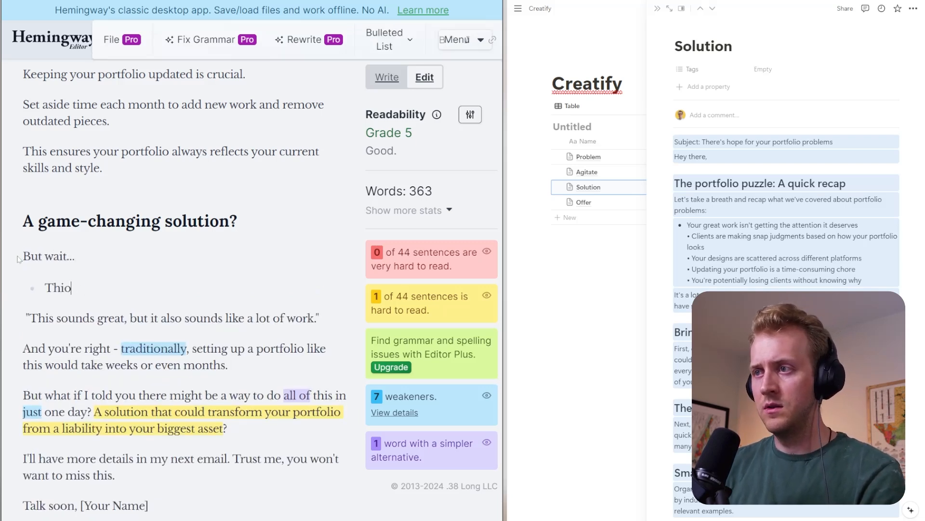
type("s sounds l")
key("BackSpace")
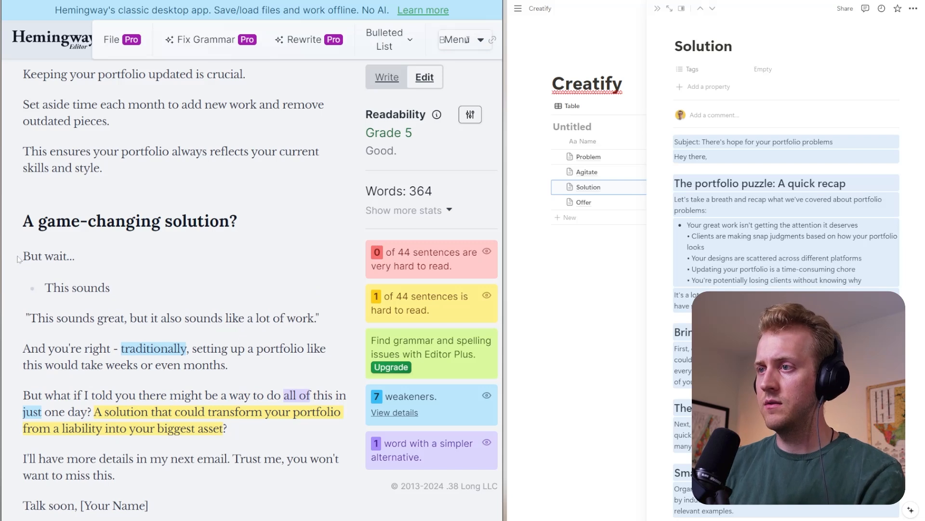
type("like a l")
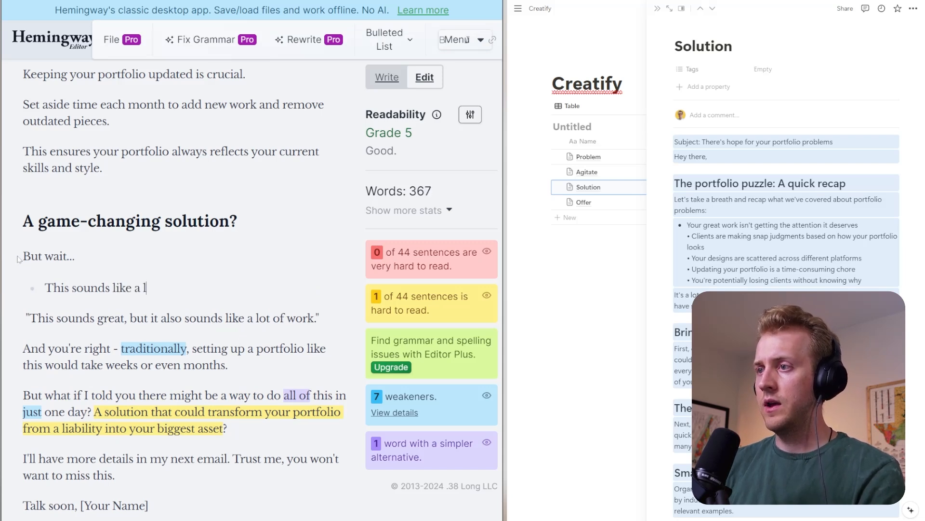
type("ot of work")
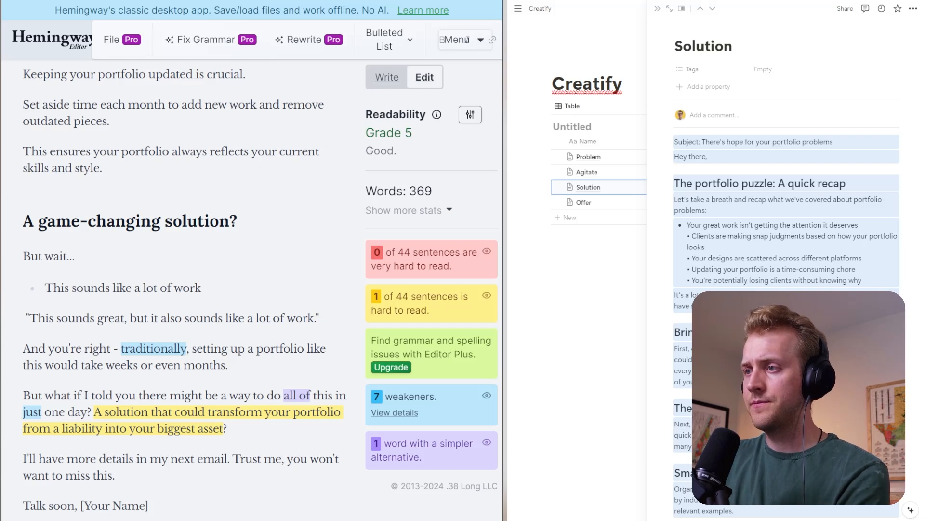
- Replace the quoted paragraph "This sounds great, but it also sounds like a lot of work." with an empty bullet
left_click_drag(320, 318, 23, 318)
key("BackSpace")
type("-")
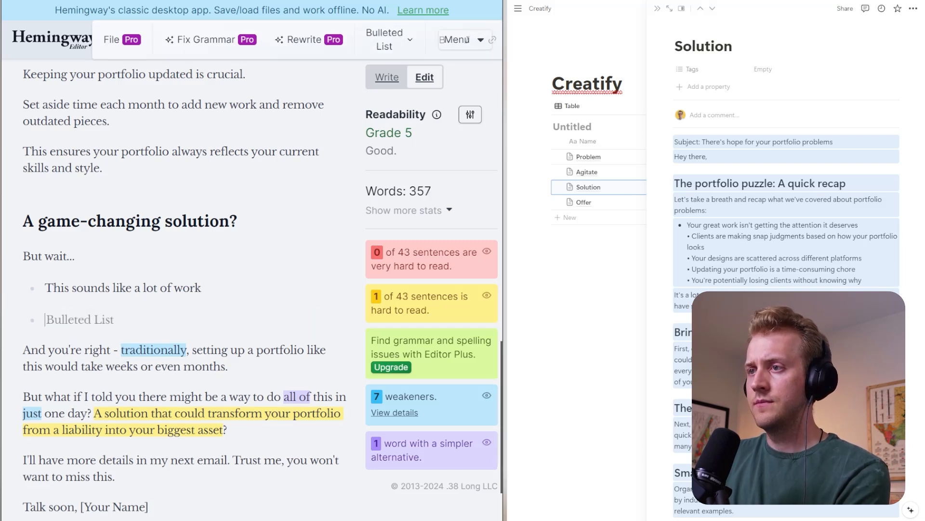
- Join "This sounds like a lot of work" onto the "But wait..." line with a closing period and remove the empty bullet
key("Up")
key("BackSpace")
key("BackSpace")
key("Down")
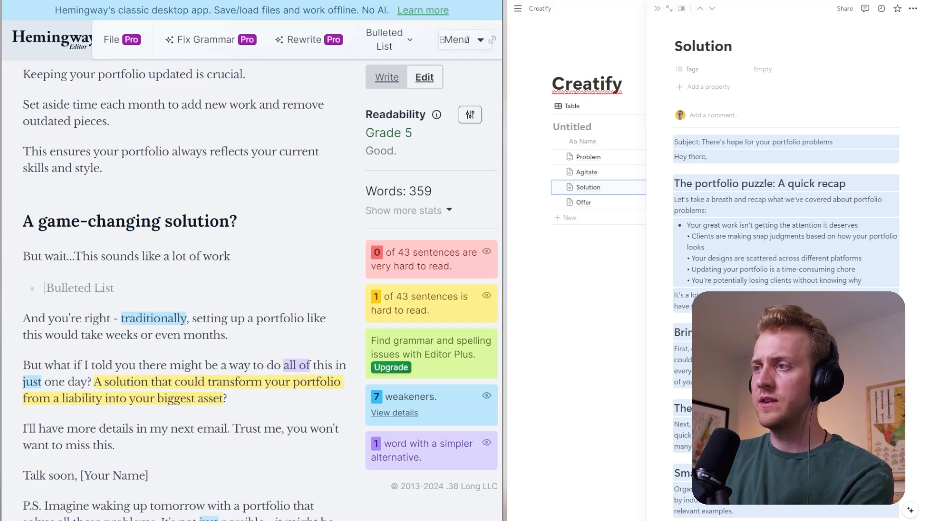
key("Up")
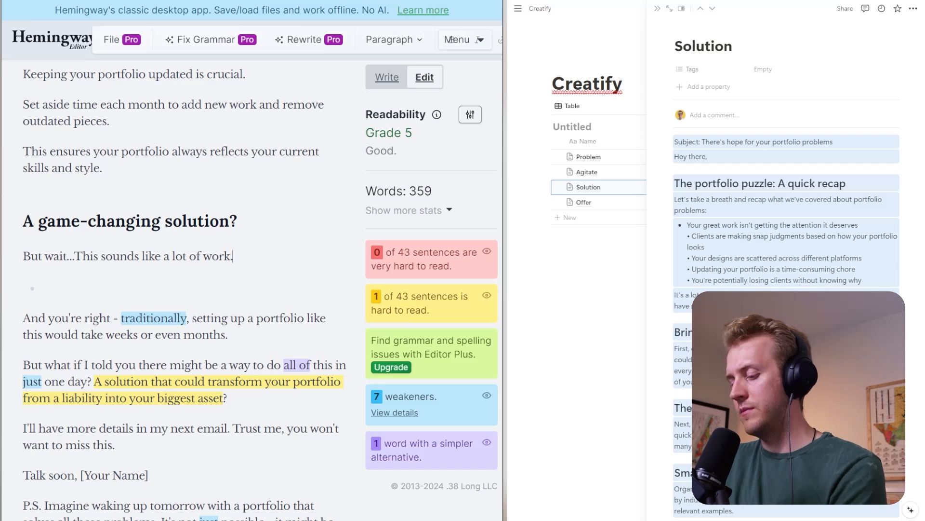
key("Delete")
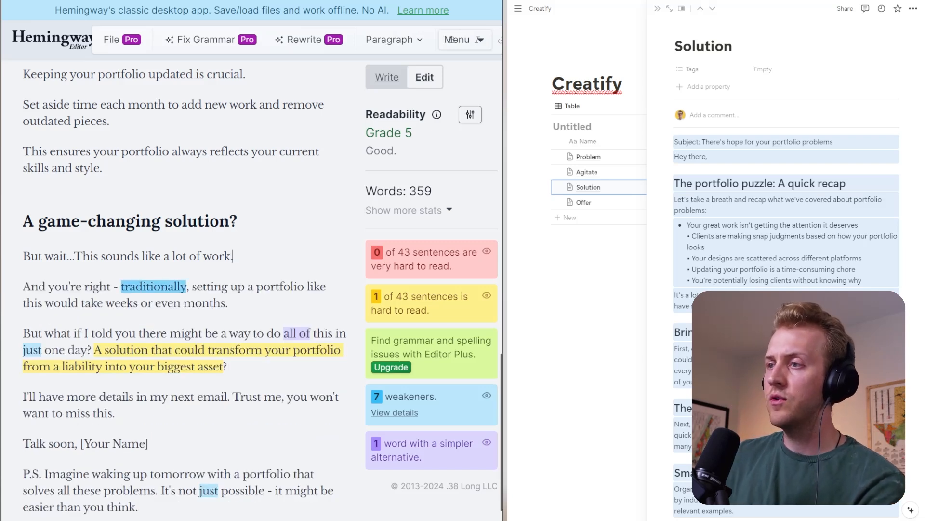
- End "And you're right" with a period instead of the dash and start a new paragraph with capitalised "Traditionally"
left_click_drag(124, 286, 38, 286)
left_click(121, 286)
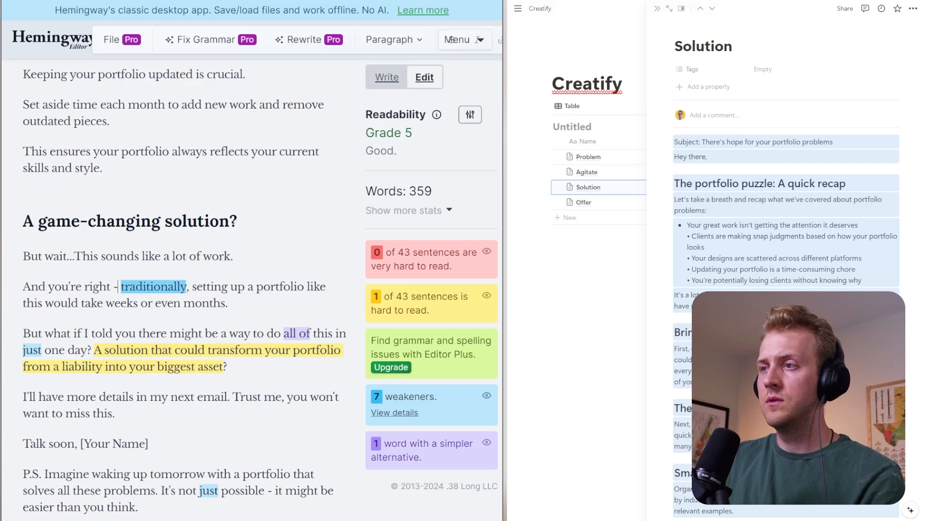
key("BackSpace")
key("BackSpace")
key("BackSpace")
type(".")
key("Return")
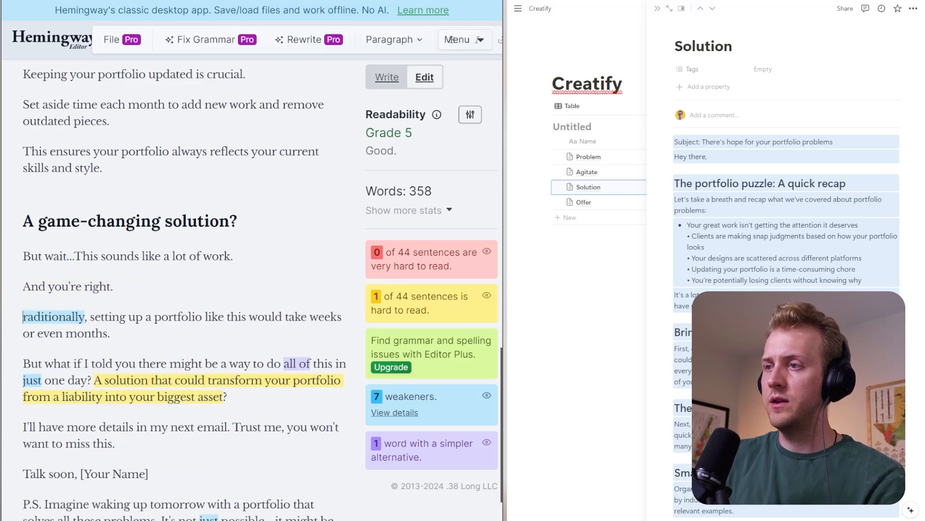
key("Delete")
type("T")
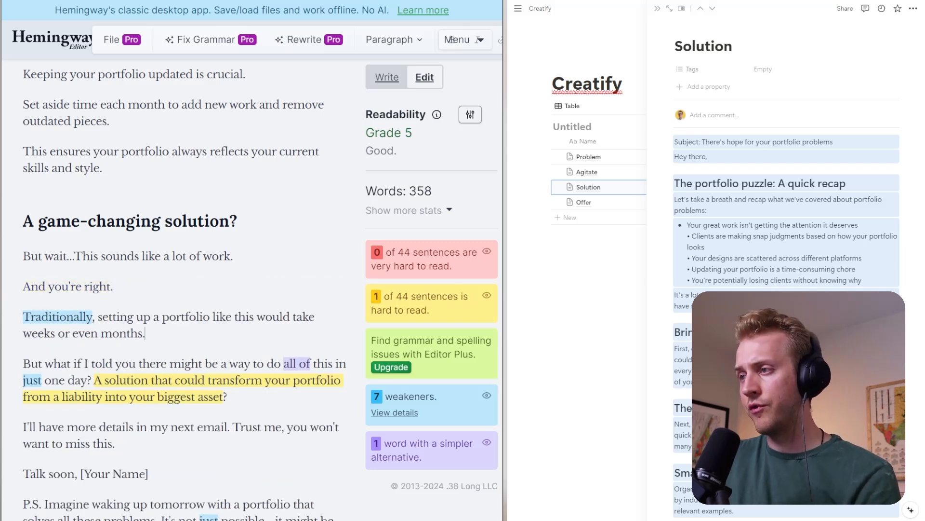
- Split the "But what if I told you" paragraph so "A solution that could transform your portfolio" starts its own paragraph
scroll(145, 257, "down", 2)
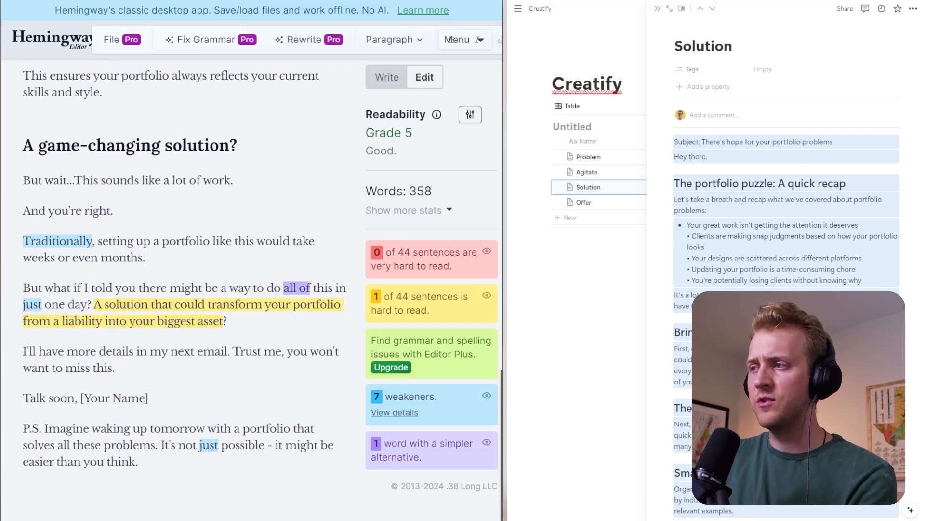
left_click(95, 304)
key("Return")
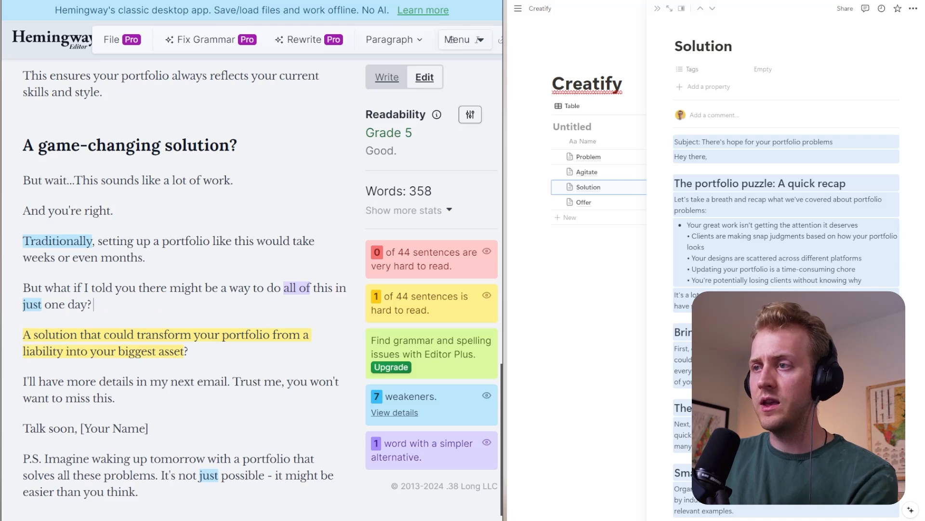
key("Return")
key("BackSpace")
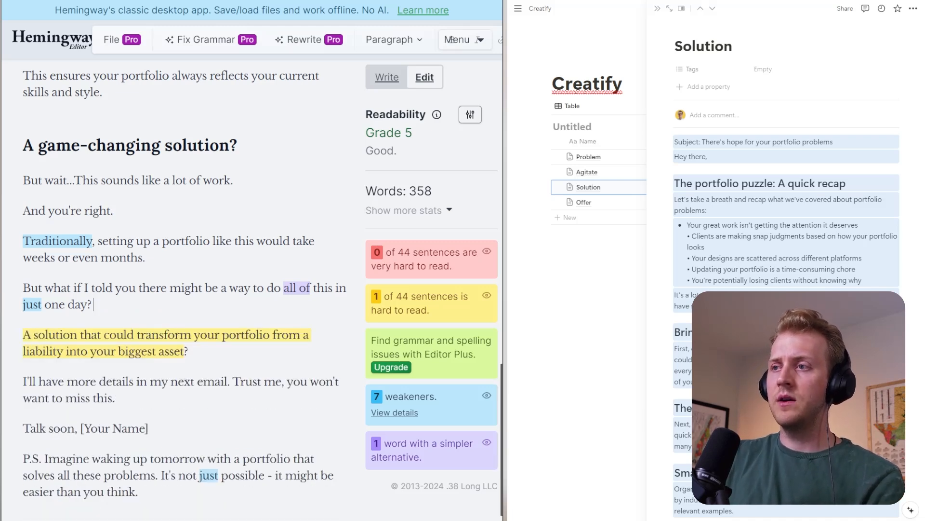
- Change "just one day" in the "But what if I told you" question to "under an hour"
key("ctrl+shift+Left")
key("ctrl+shift+Left")
key("ctrl+shift+Left")
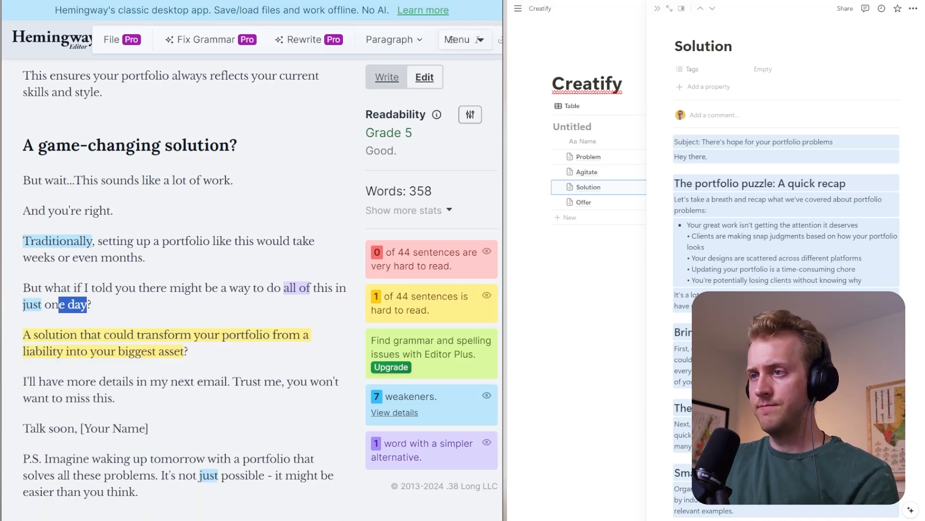
type("under an")
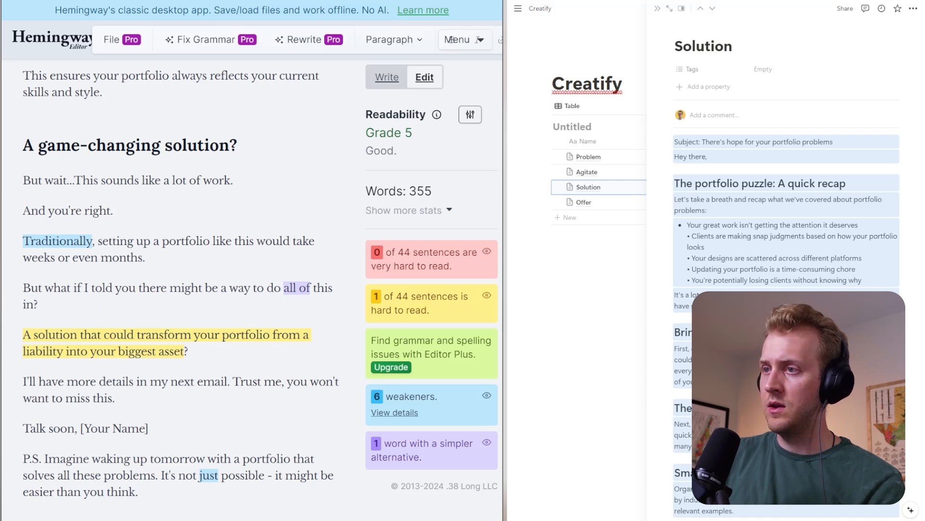
type(" hour")
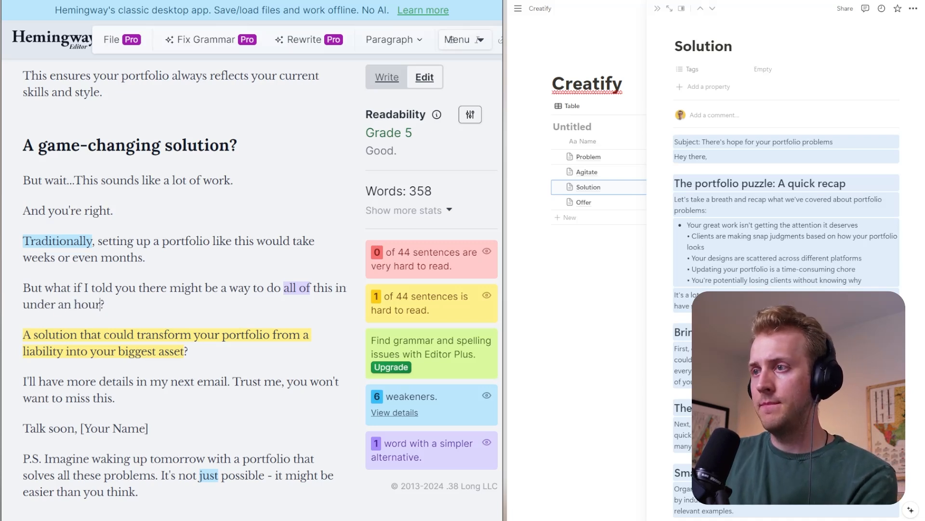
- Reword the time frame at the end of the "But what if I told you" question to "less than 60 minutes"
key("ctrl+shift+Left")
key("ctrl+shift+Left")
key("ctrl+shift+Left")
type("less ")
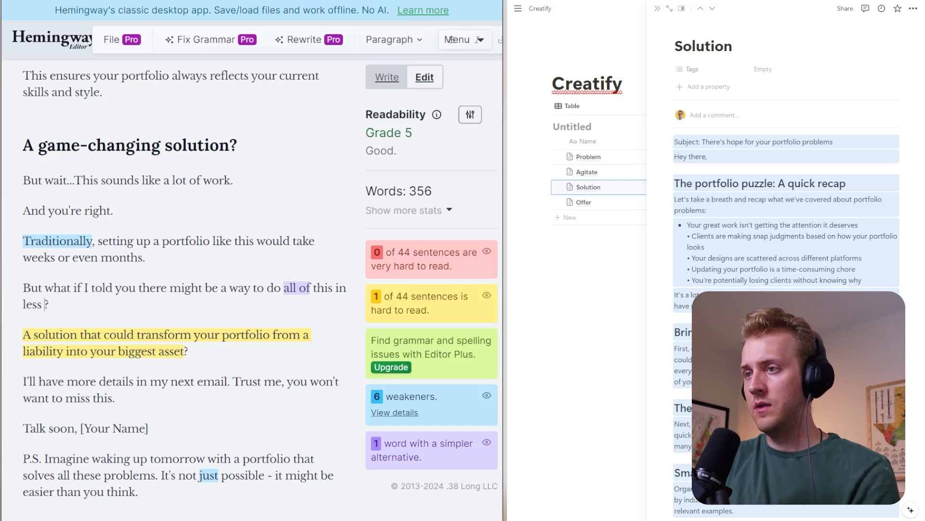
type("than 60 m")
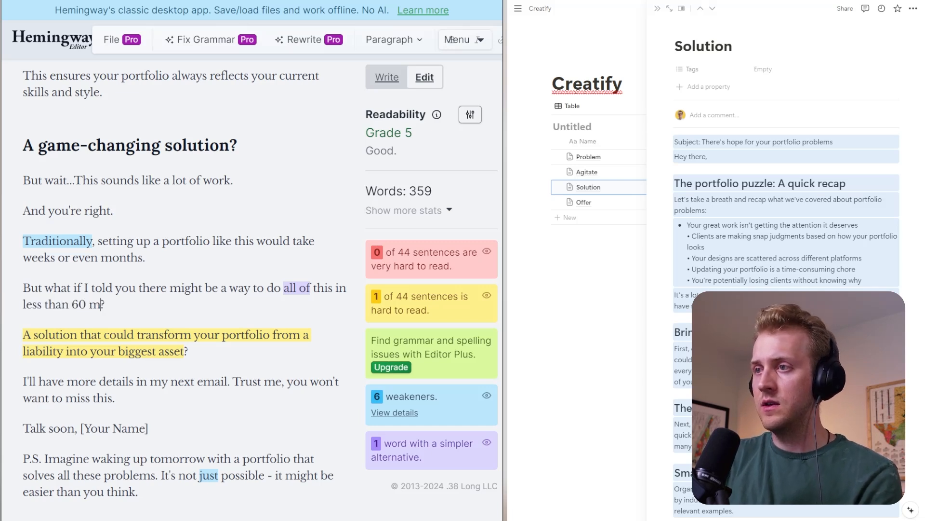
type("inutes")
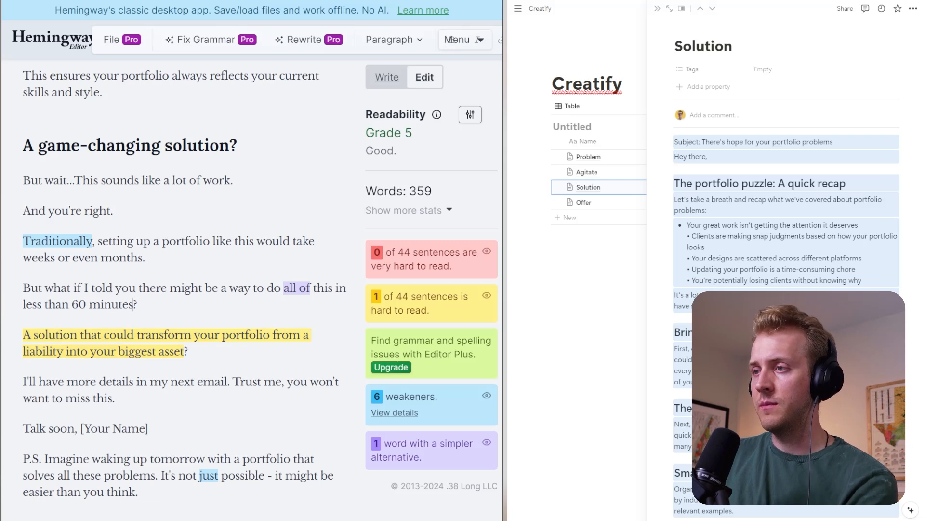
- Replace the "A solution that could transform your portfolio" paragraph with "Build a portfolio that impressed clients into saying YES!"
triple_click(165, 342)
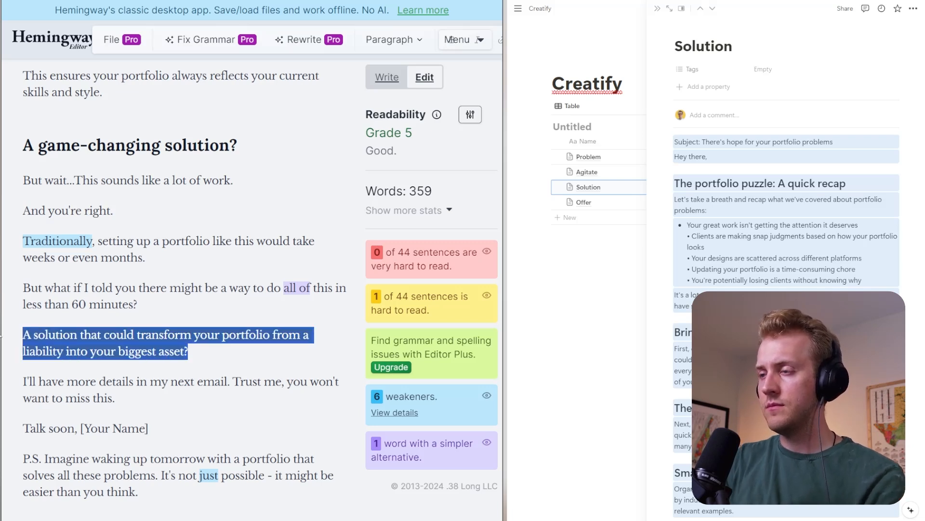
type("Build a pro")
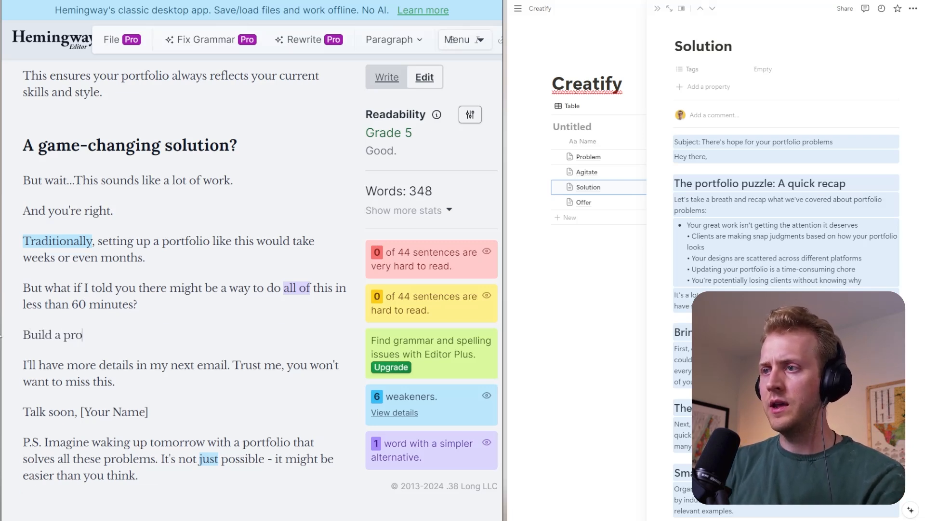
key("BackSpace")
type("ort")
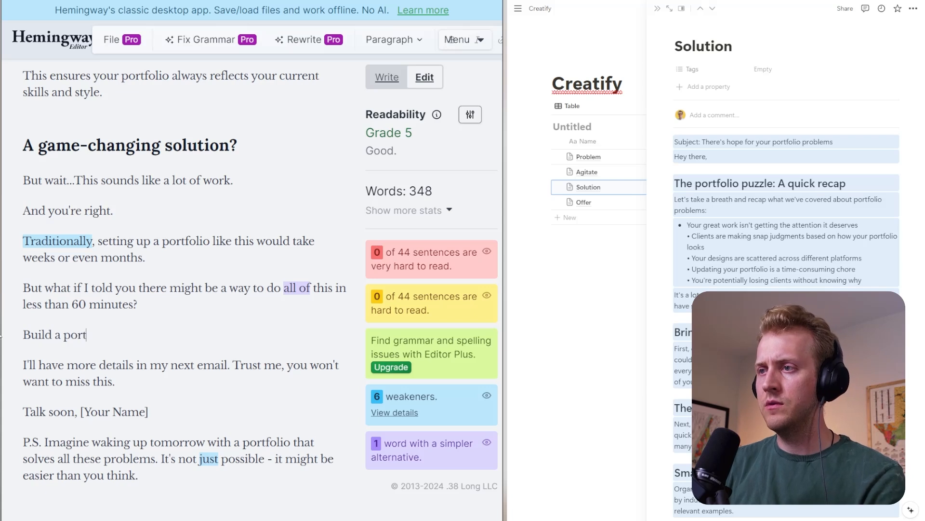
type("folio that ")
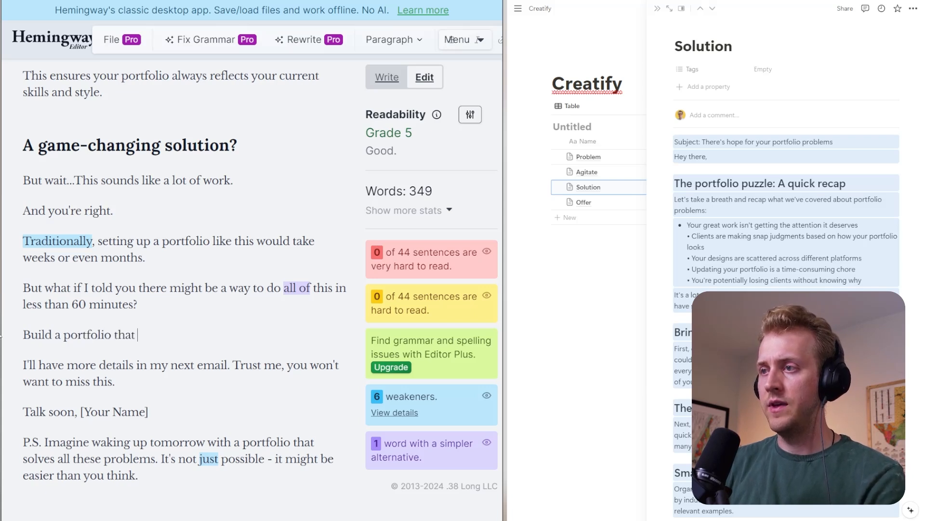
type("impressed client")
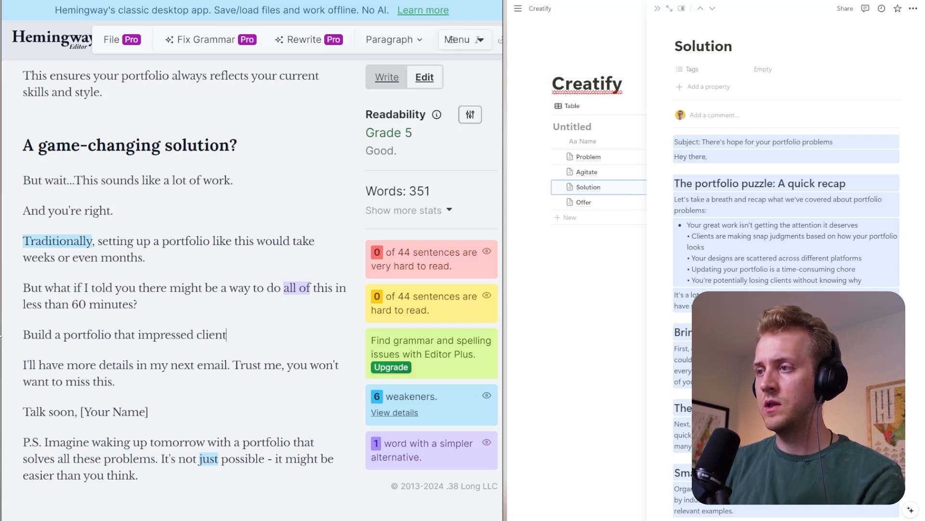
type("s into saying YES!")
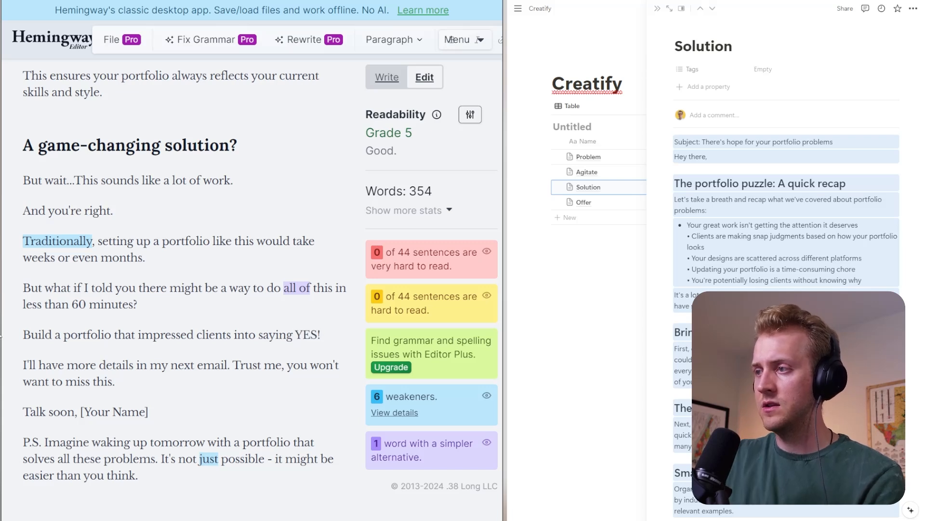
- Split the email's closing so "Trust me, you won't want to miss this." and "[Your Name]" each start their own paragraph
scroll(184, 289, "down", 1)
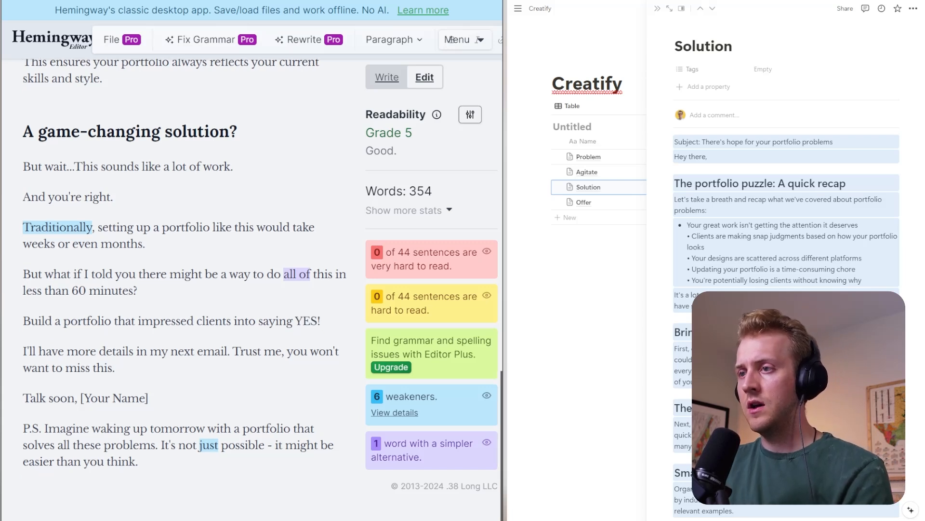
key("Return")
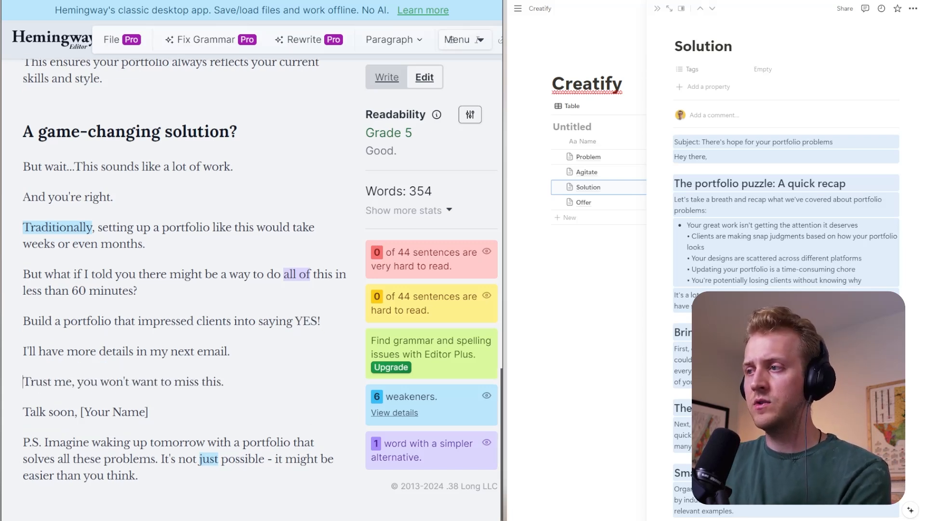
scroll(451, 40, "down", 1)
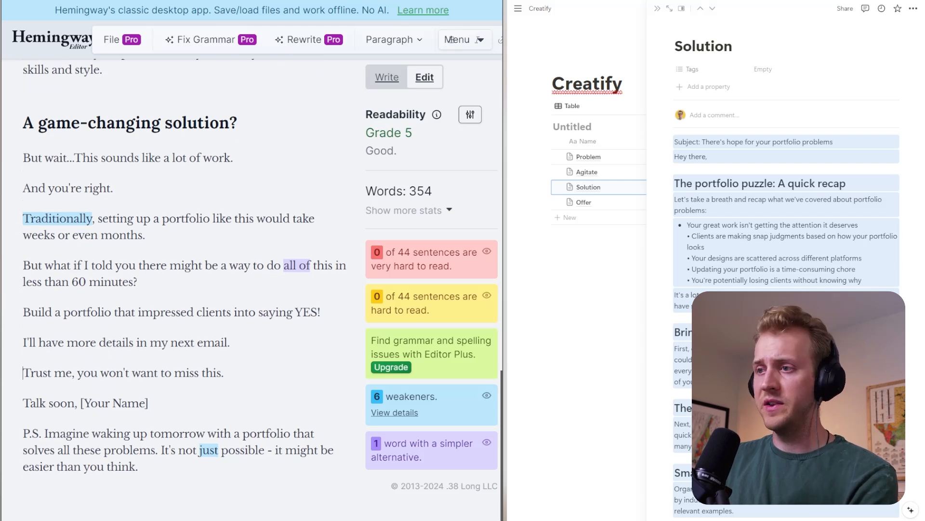
key("Return")
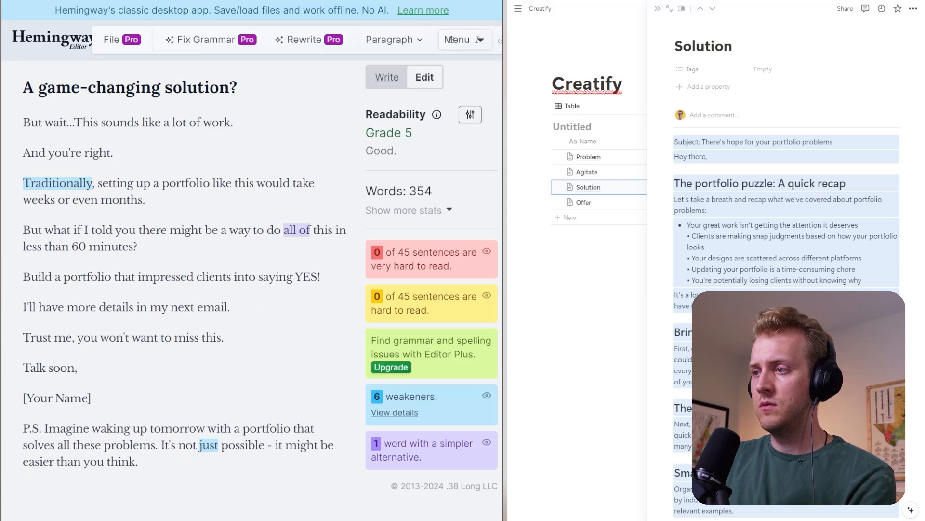
left_click_drag(139, 461, 243, 428)
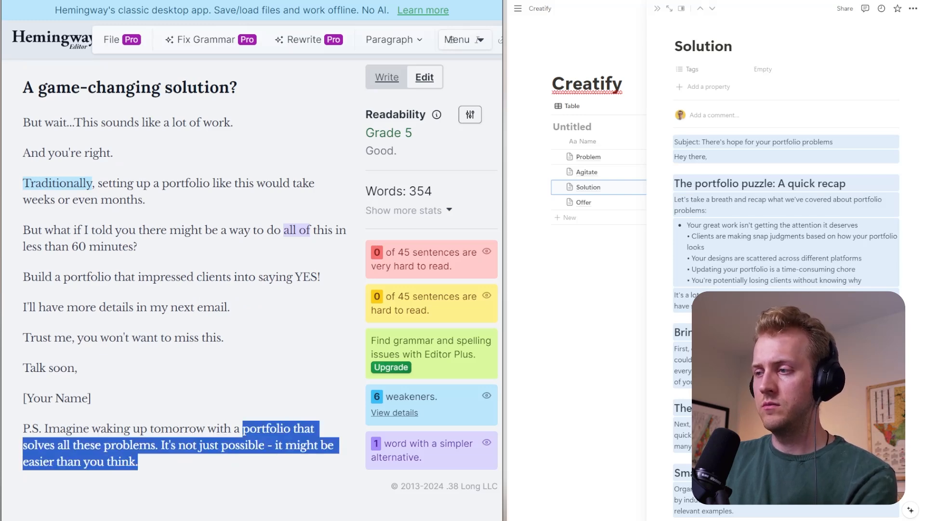
key("BackSpace")
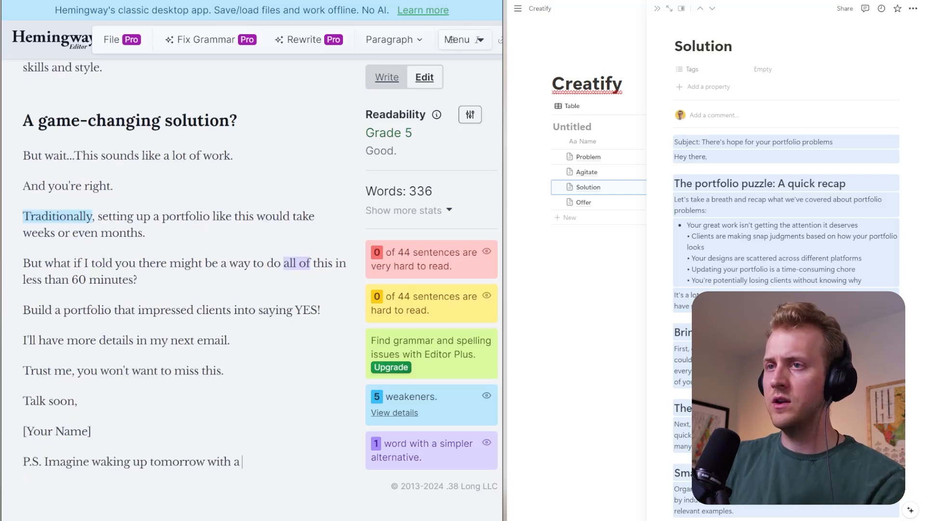
key("ctrl+z")
left_click(258, 444)
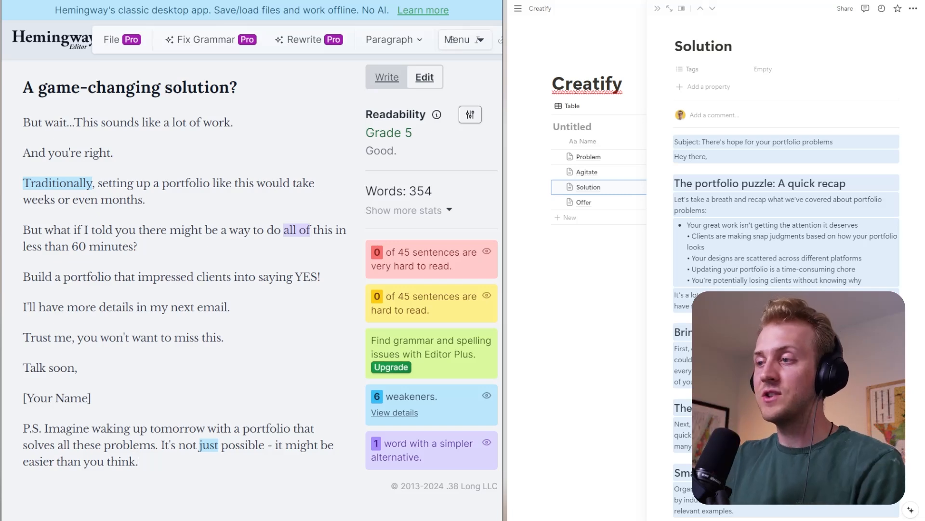
- Rewrite the P.S. after "Imagine waking up tomorrow" to read "to 5, 10, 20 new clients ready to hire you."
left_click_drag(199, 428, 243, 487)
type("to ")
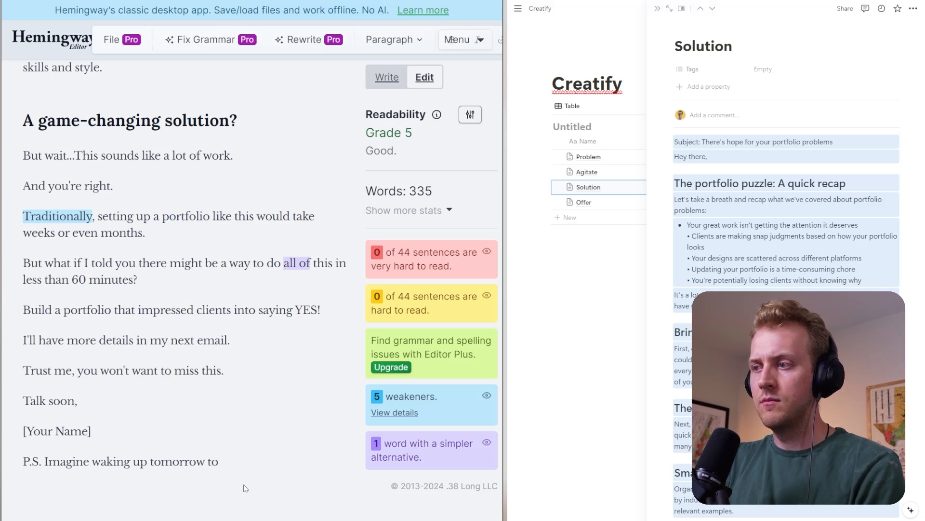
type("5, 10")
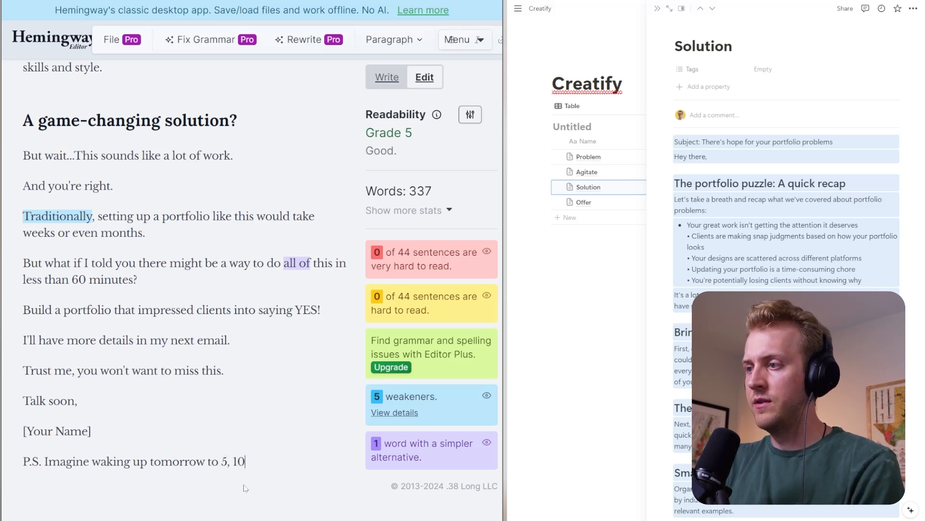
type(", 20 new cl")
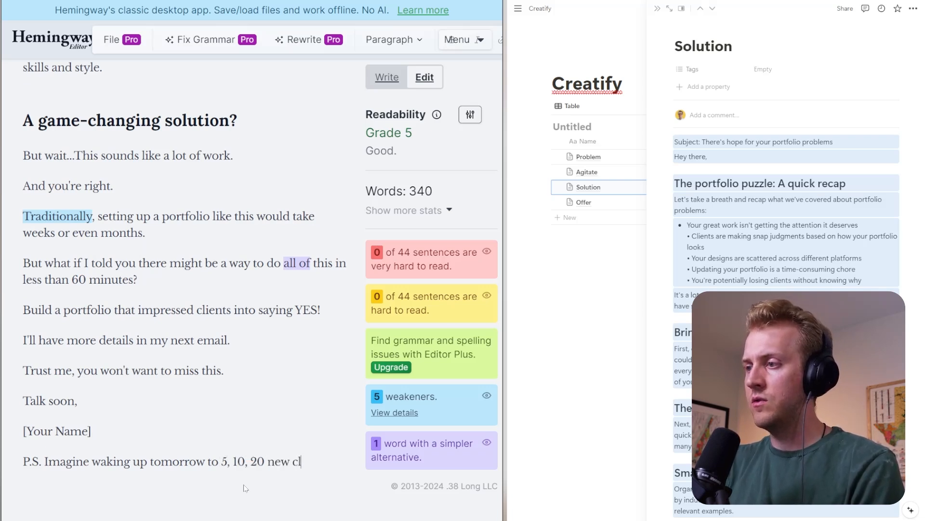
type("ients as")
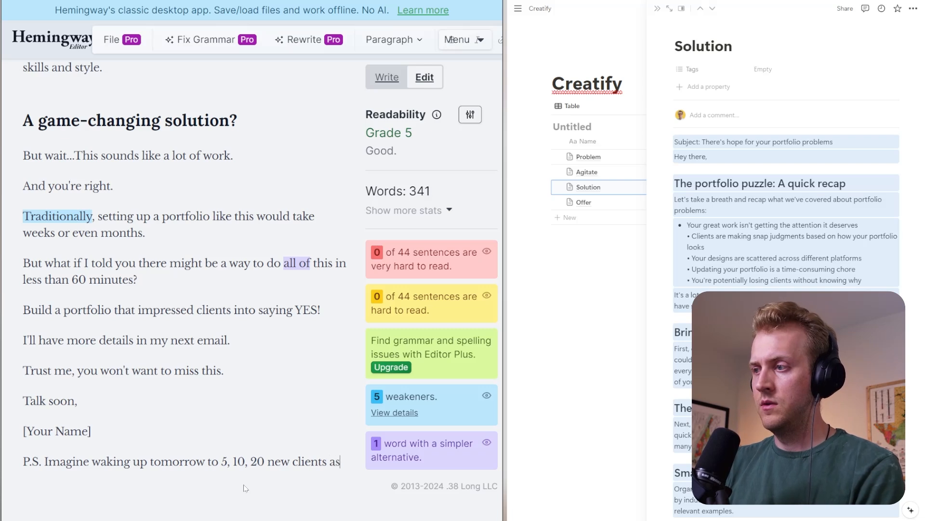
key("BackSpace")
key("BackSpace")
type("ready to hrie")
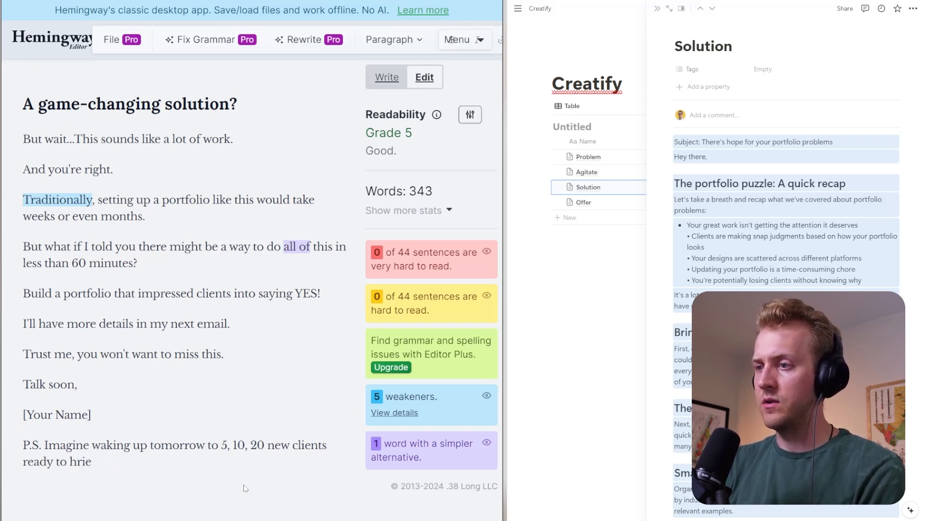
key("BackSpace")
key("BackSpace")
key("BackSpace")
type("ire you.")
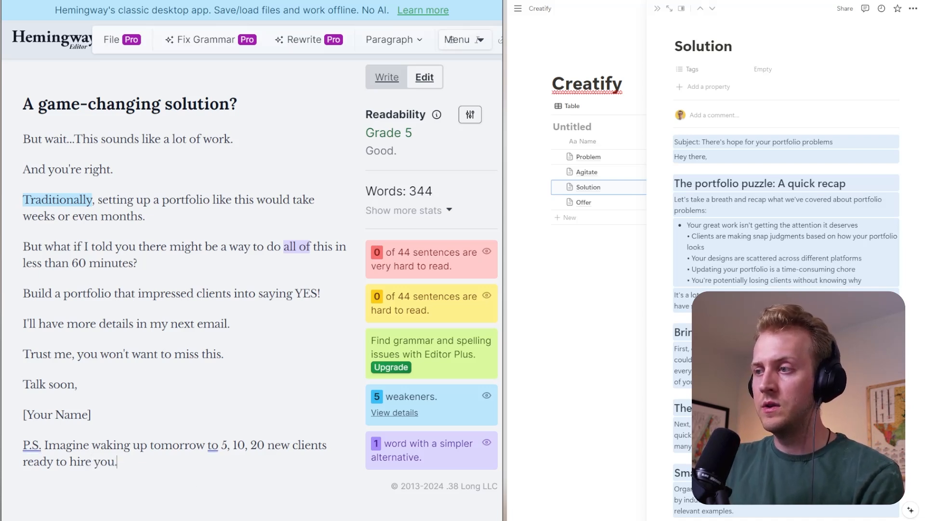
- Insert "or even" before "20 new clients" in the P.S. sentence
type("oe even")
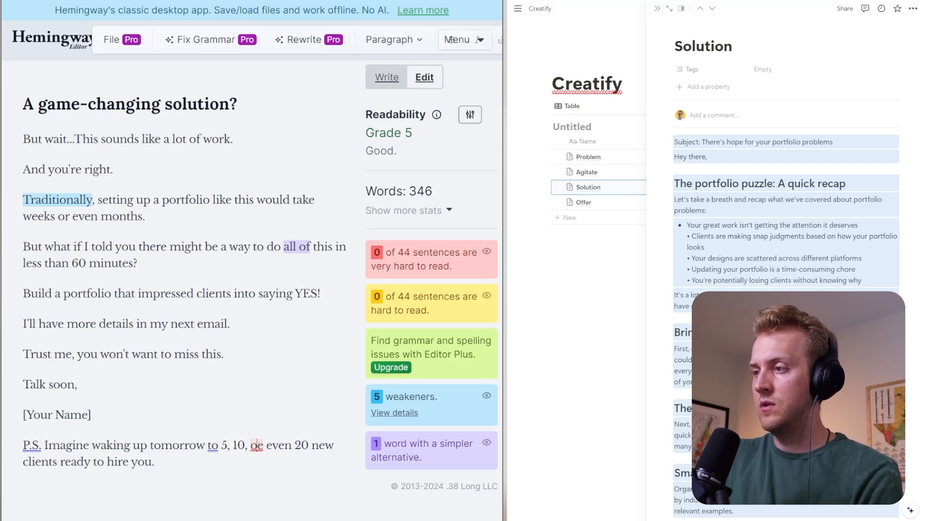
key("Delete")
type("r")
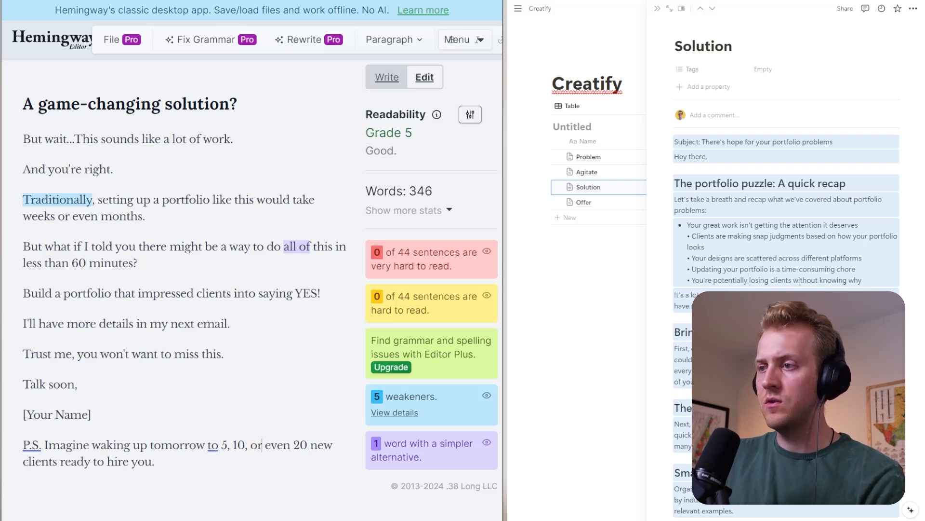
- Copy the entire edited email from Hemingway Editor and replace the Solution page's body in Notion with it
key("ctrl+a")
left_click(771, 300)
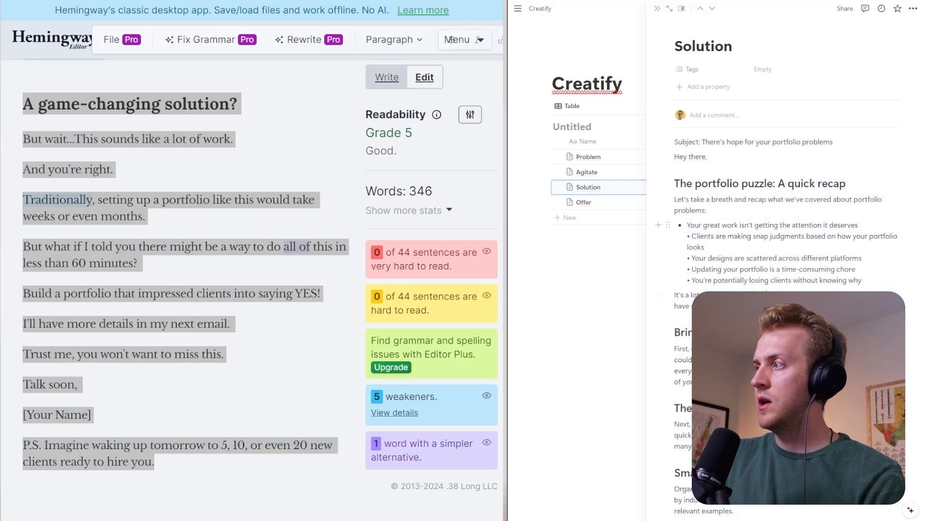
key("ctrl+a")
key("ctrl+a")
key("BackSpace")
key("ctrl+v")
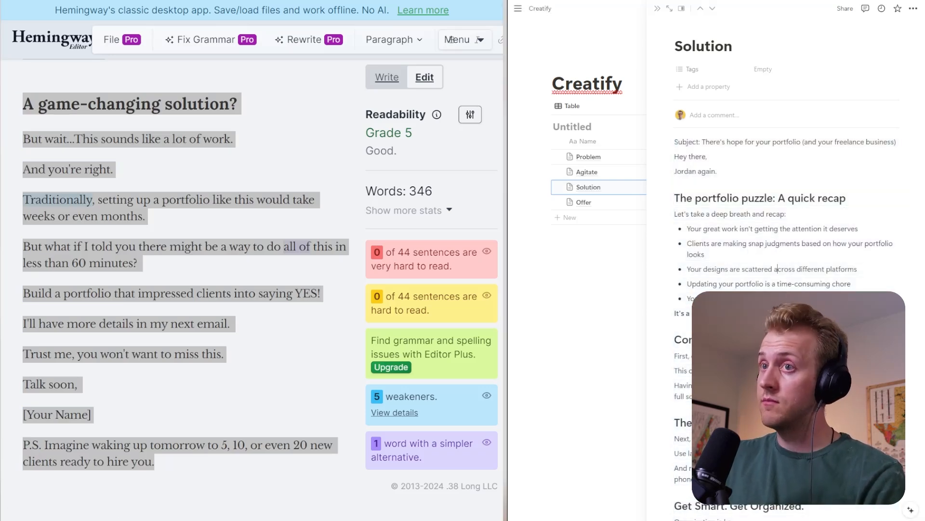
- Open the Offer page in Notion, copy its whole body and replace all text in Hemingway Editor with it
left_click(713, 8)
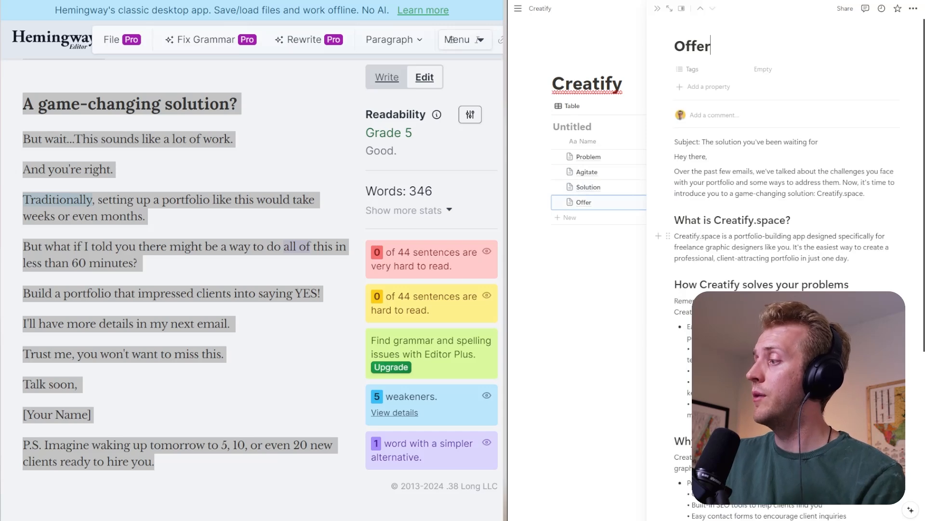
key("ctrl+a")
key("ctrl+a")
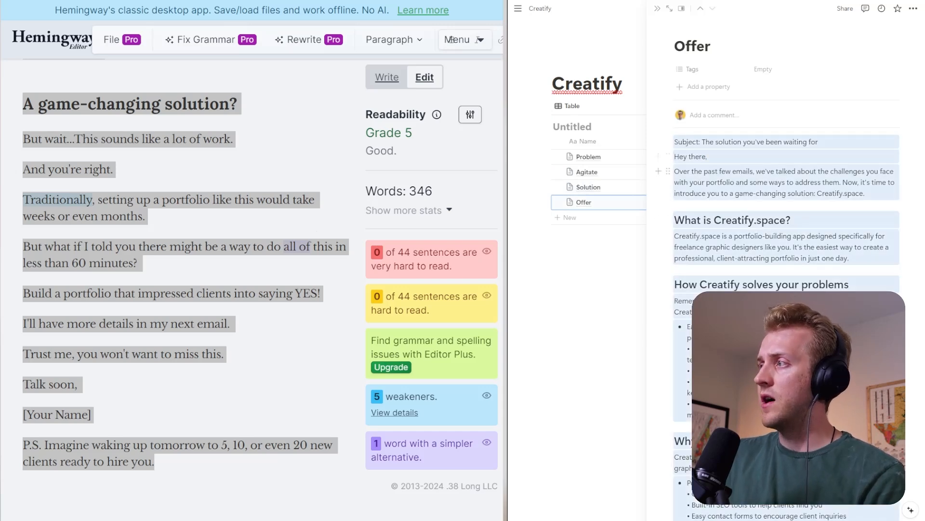
left_click(202, 246)
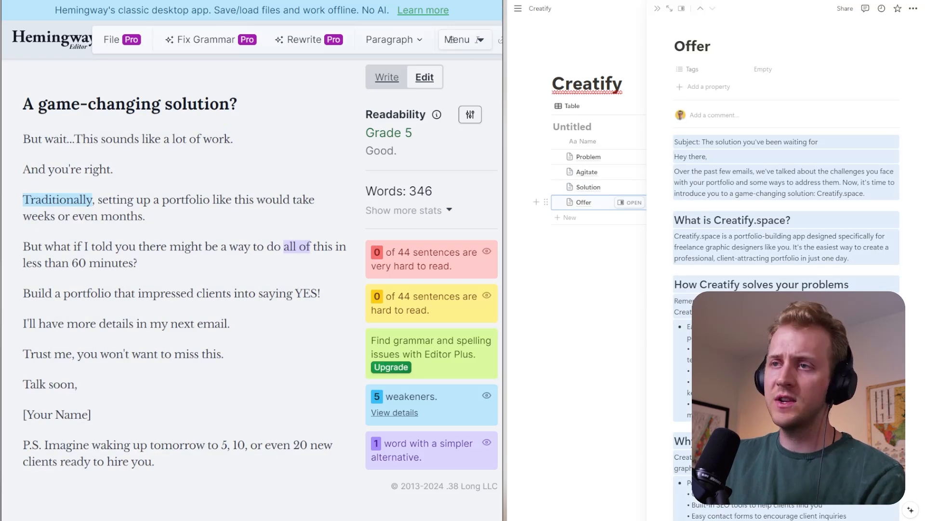
key("ctrl+a")
key("BackSpace")
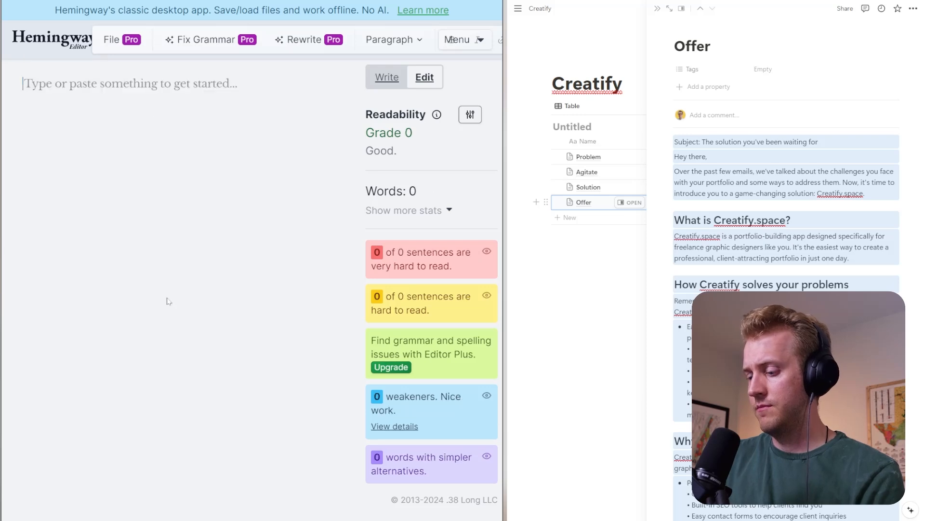
key("ctrl+v")
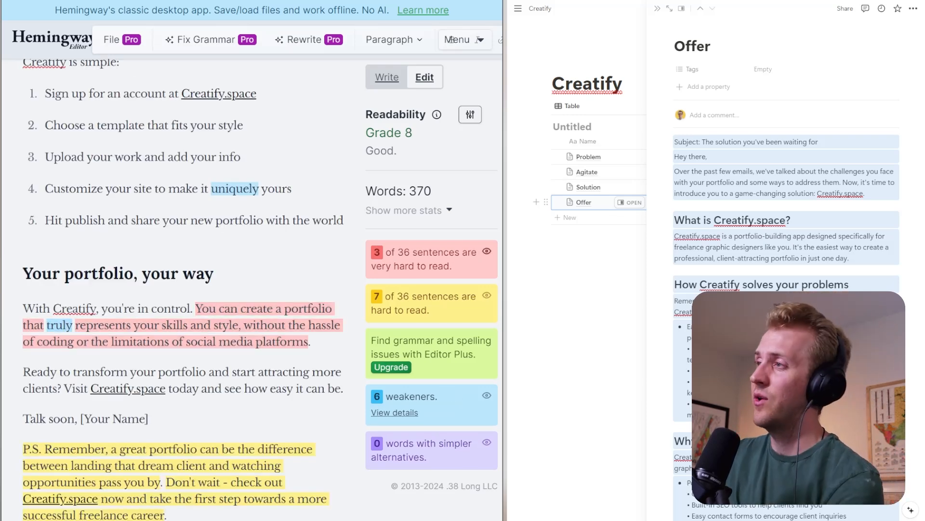
- Expand the Offer email's detailed text statistics and collapse them again
left_click(773, 219)
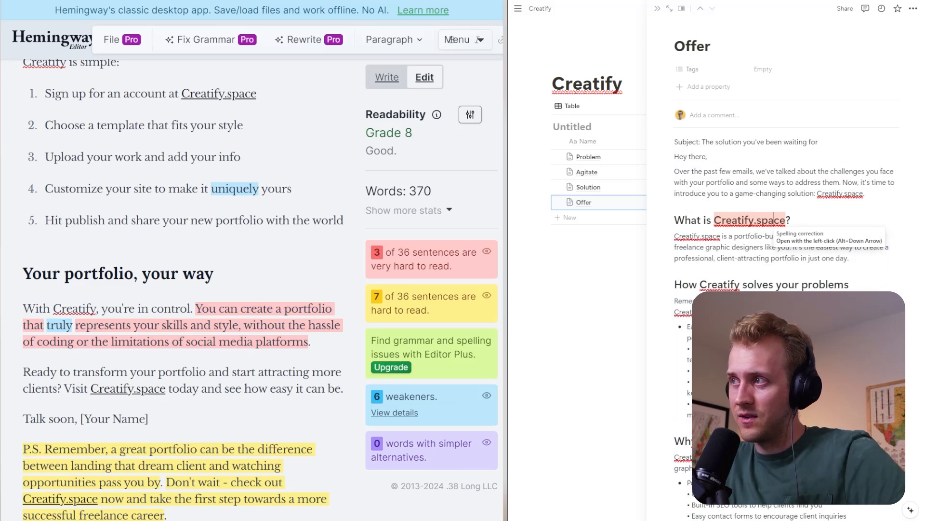
left_click(410, 211)
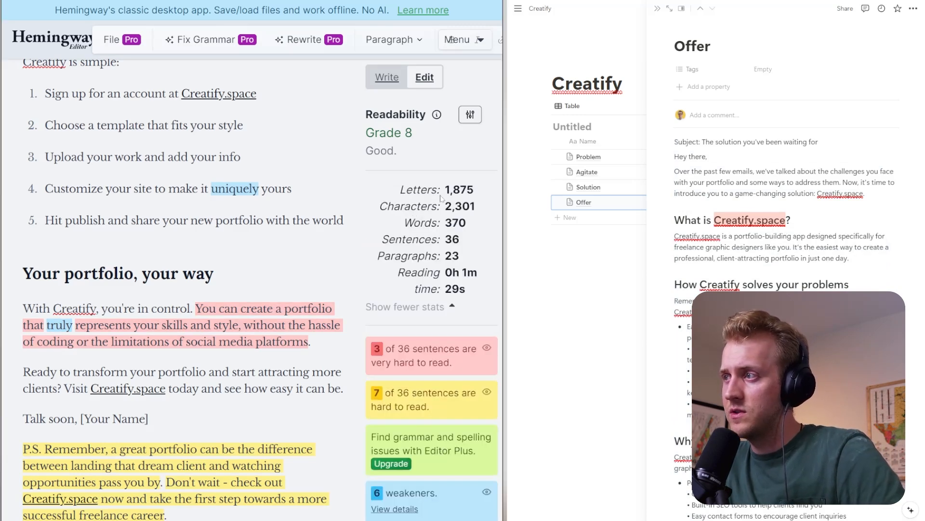
left_click(430, 306)
- Change the Offer email's subject text to "Creatify.space | New Clients"
scroll(183, 289, "up", 10)
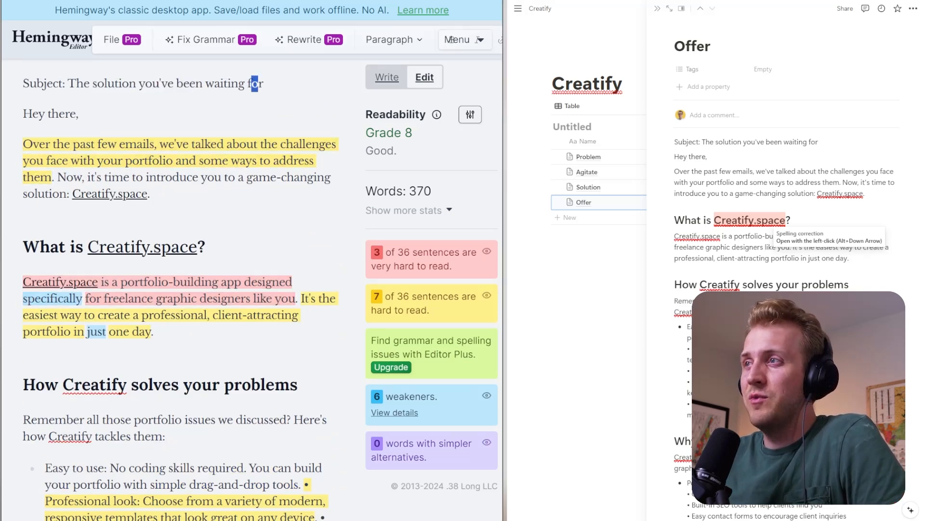
left_click_drag(264, 83, 71, 77)
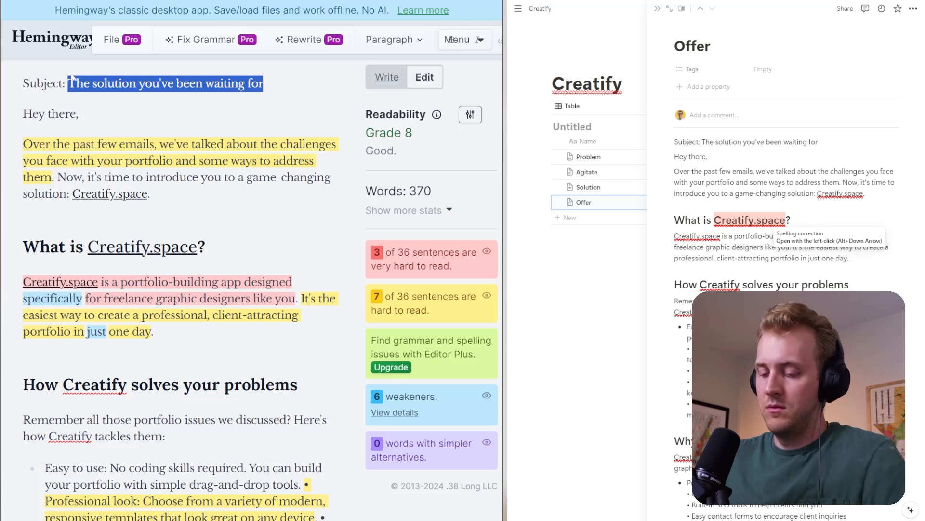
type("Creatify.s")
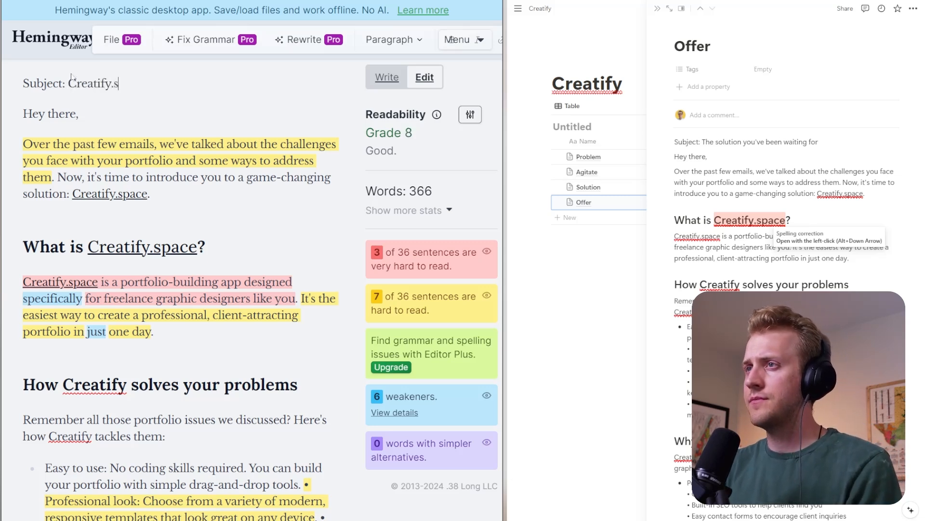
type("pace ")
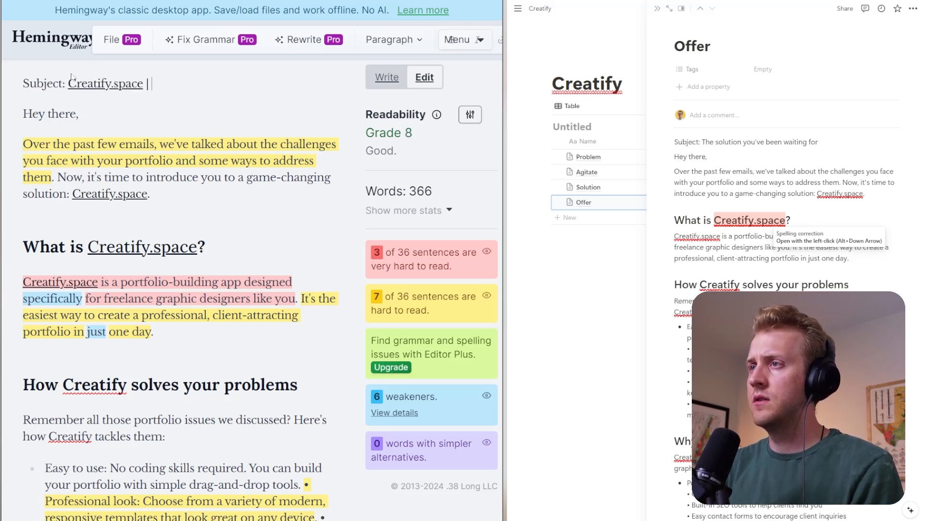
type("| New Clients")
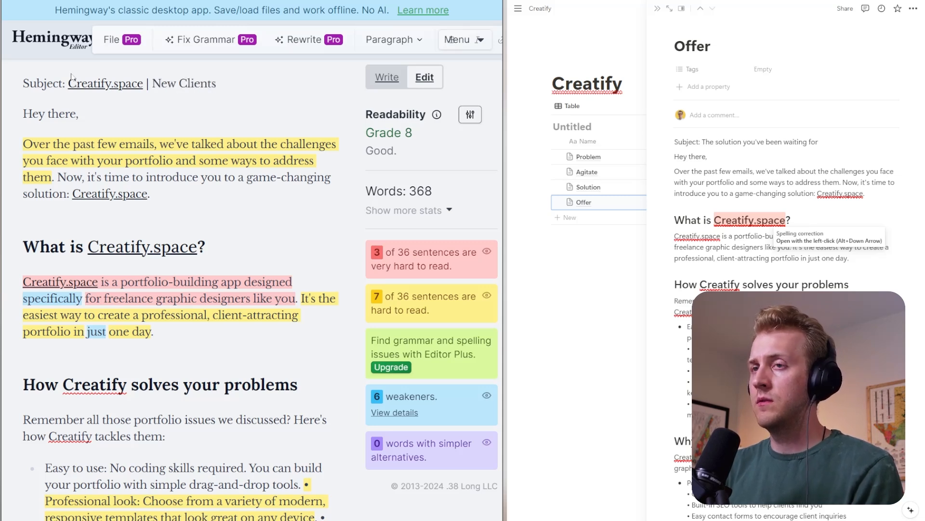
type(", Better Pr")
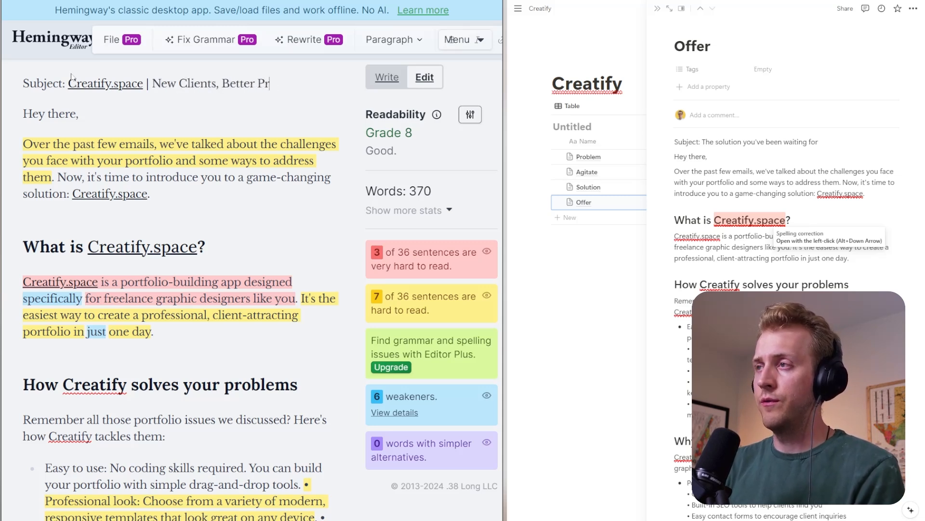
type("otof")
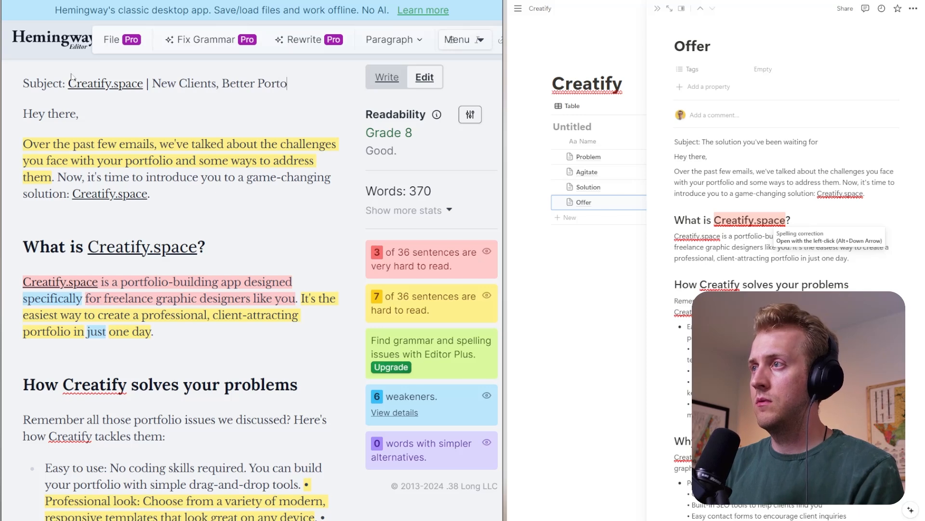
- Extend the Offer email's subject text with ", Better Portfolio"
key("BackSpace")
key("BackSpace")
type("folio")
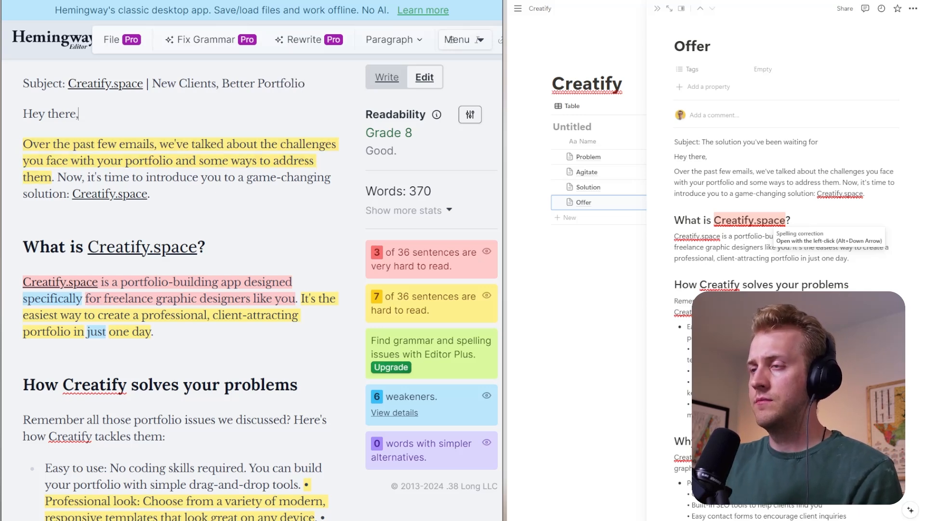
- Add a line below the "Hey there," greeting containing the sender's first name followed by "one last time."
key("Return")
type("Jordan o")
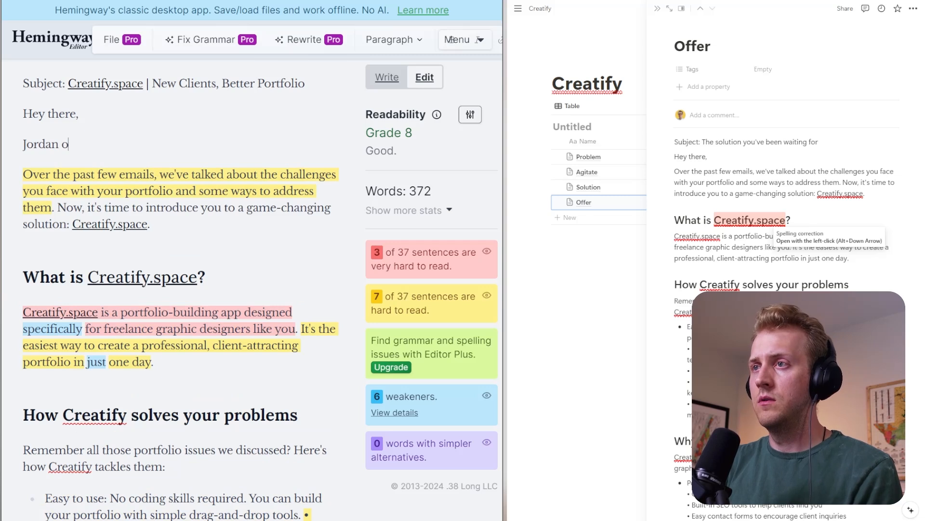
type("ne last in")
key("BackSpace")
key("BackSpace")
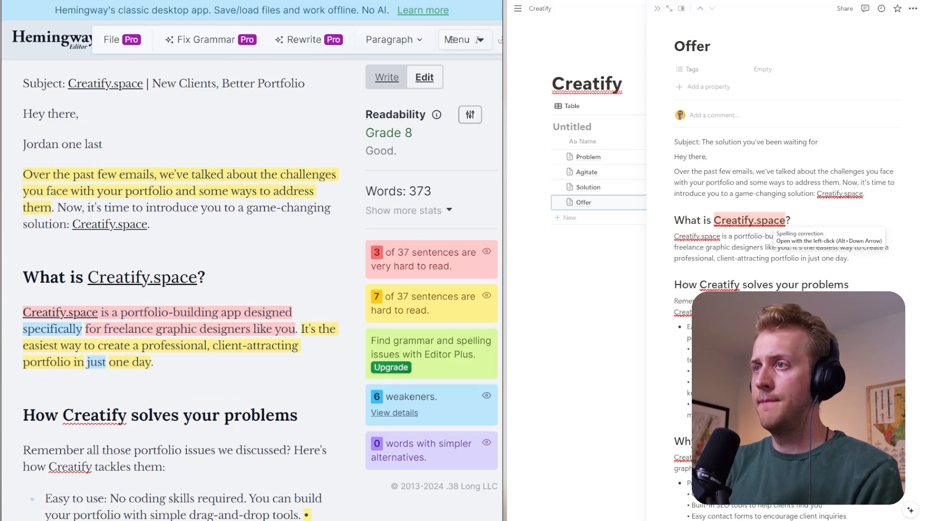
type("time.")
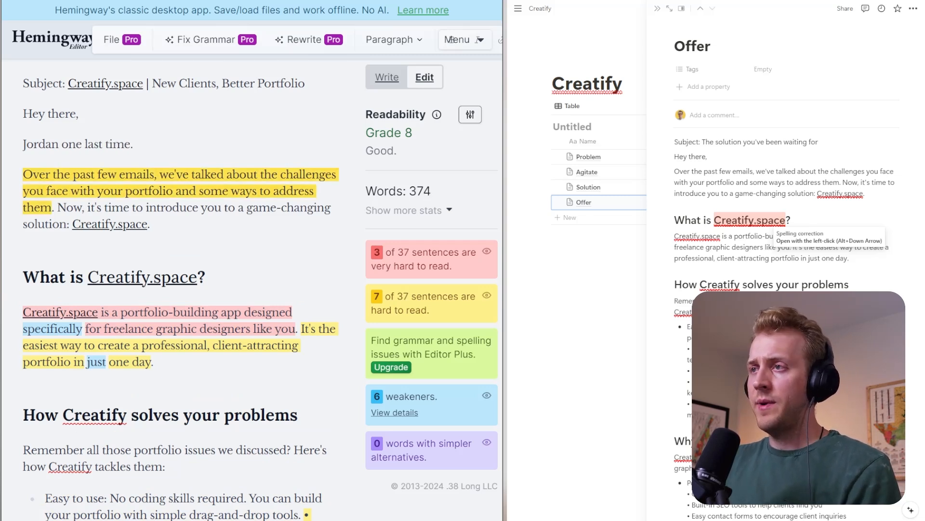
- Reword the opening sentence to "Over the past few days, we've talked why your portfolio is secretly stunting your freelance business."
double_click(150, 174)
type("days")
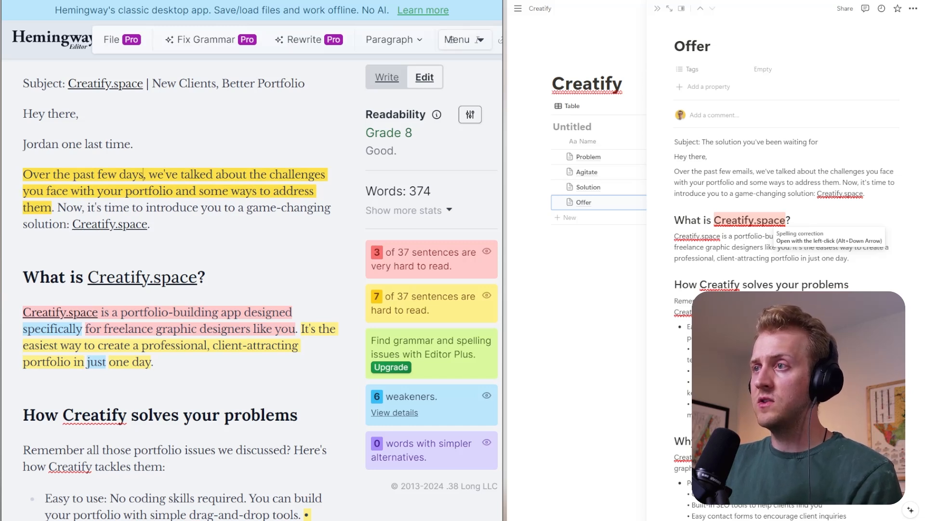
left_click_drag(216, 175, 55, 208)
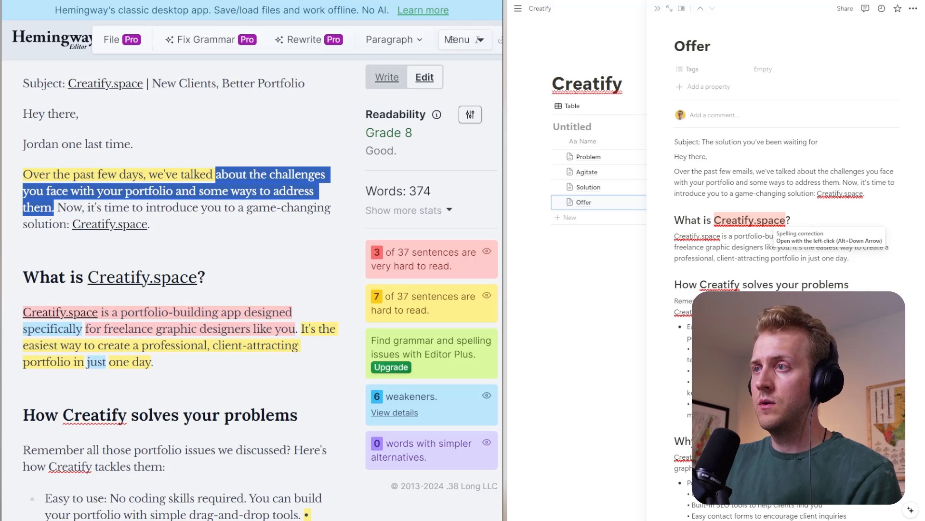
type("why your prot")
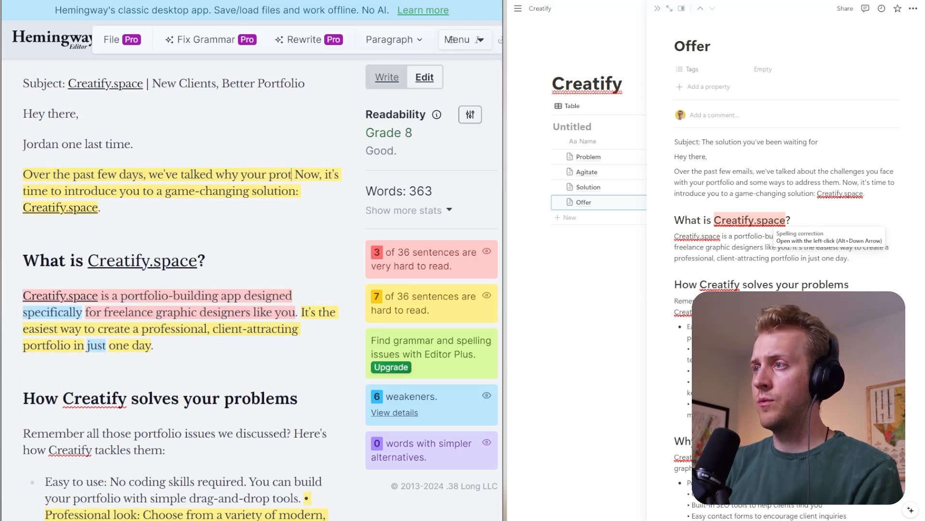
key("BackSpace")
key("BackSpace")
key("BackSpace")
type("ort")
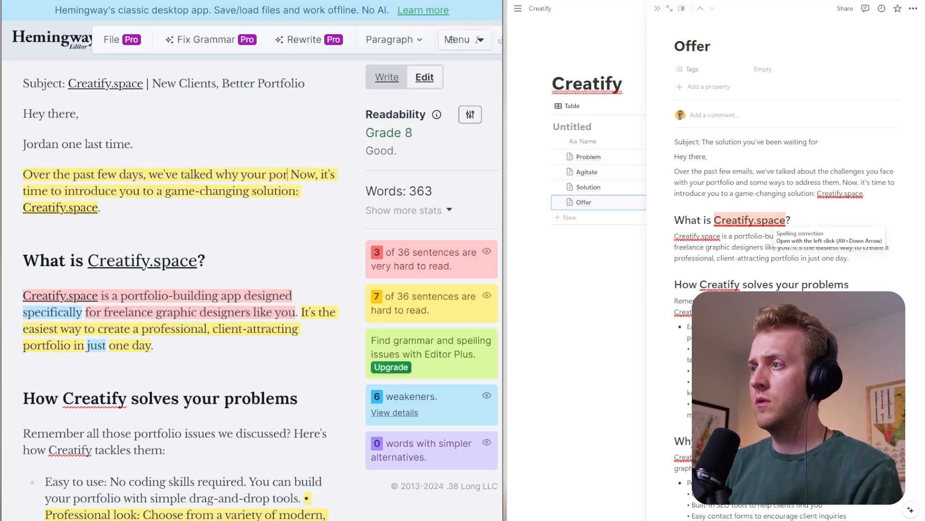
type("folio is sec")
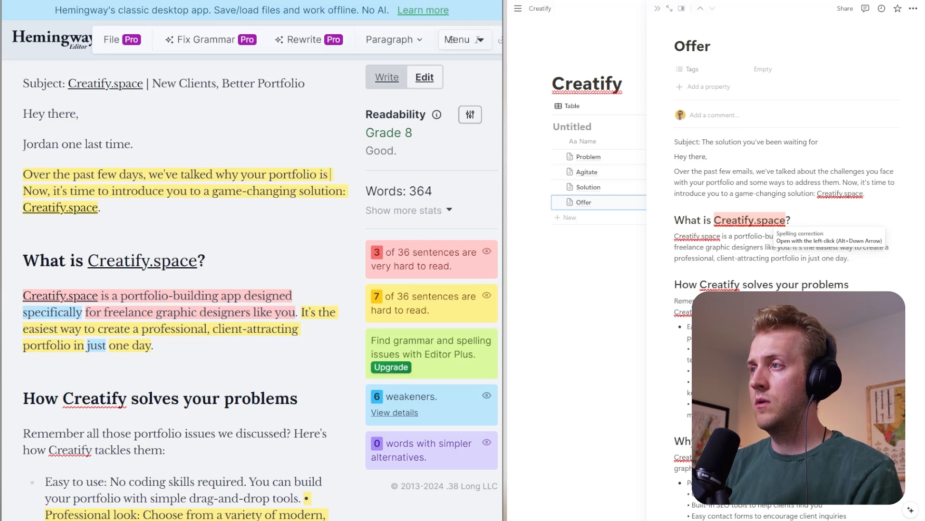
type("retly stunn")
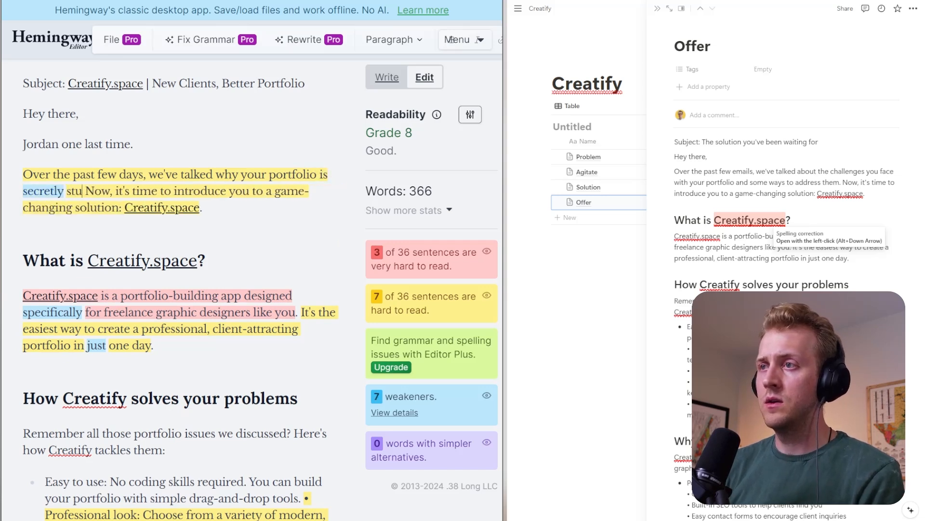
type("ting your")
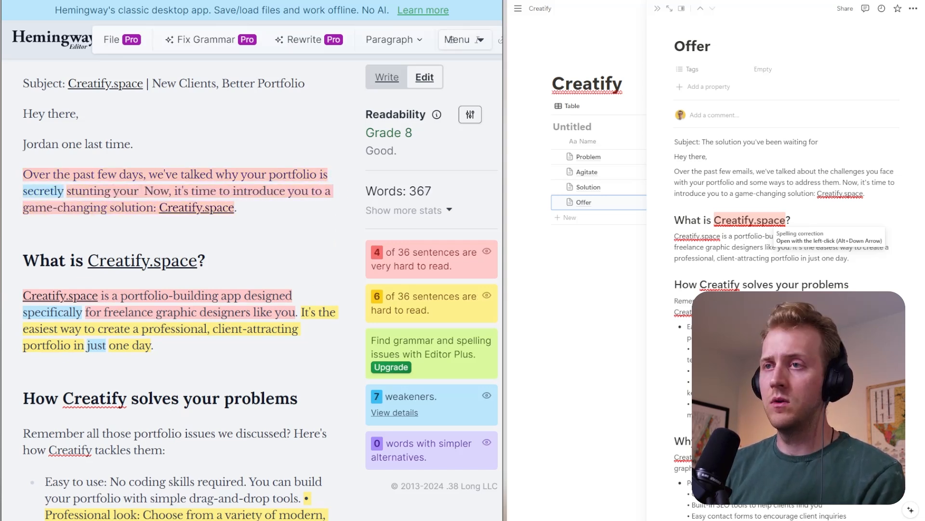
type(" freelance bus")
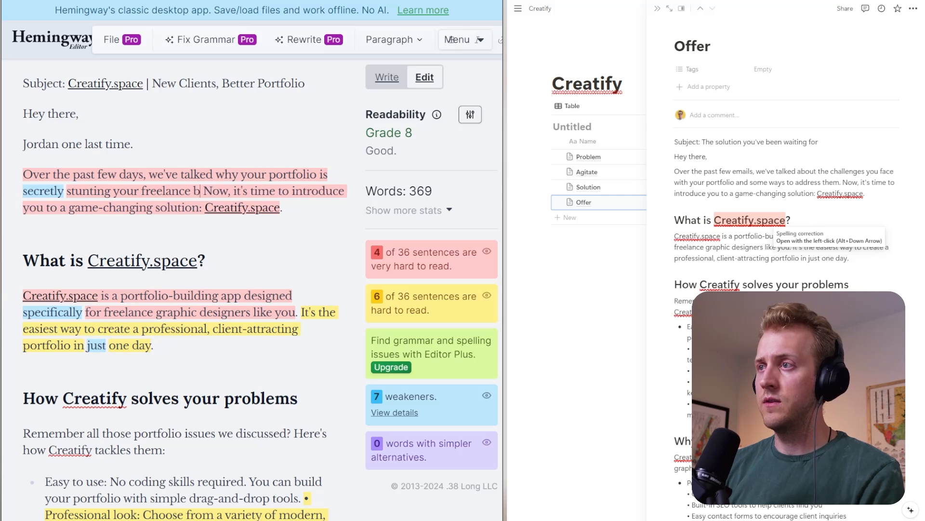
type("iness.")
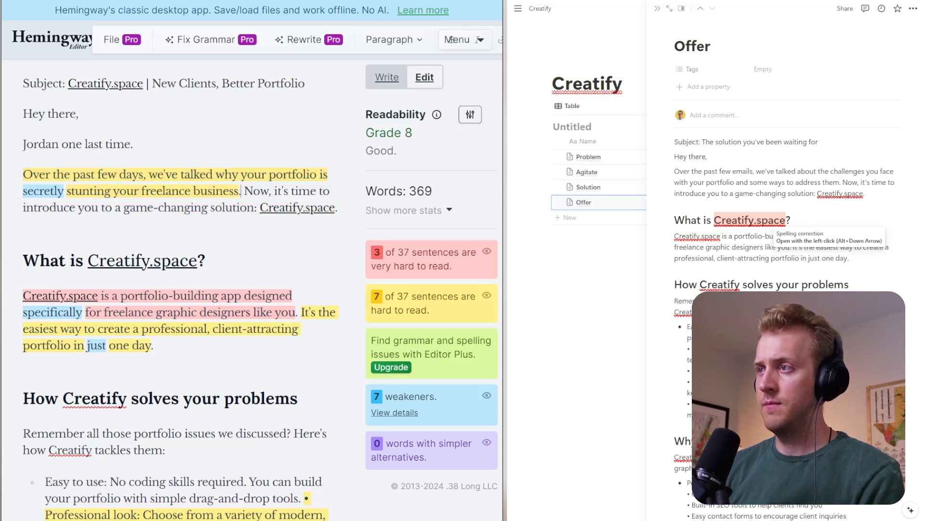
- Split off the "Now, it's time" sentence and insert the paragraph "But we've found a way to show off your best work in the best light." before it
key("shift+Down")
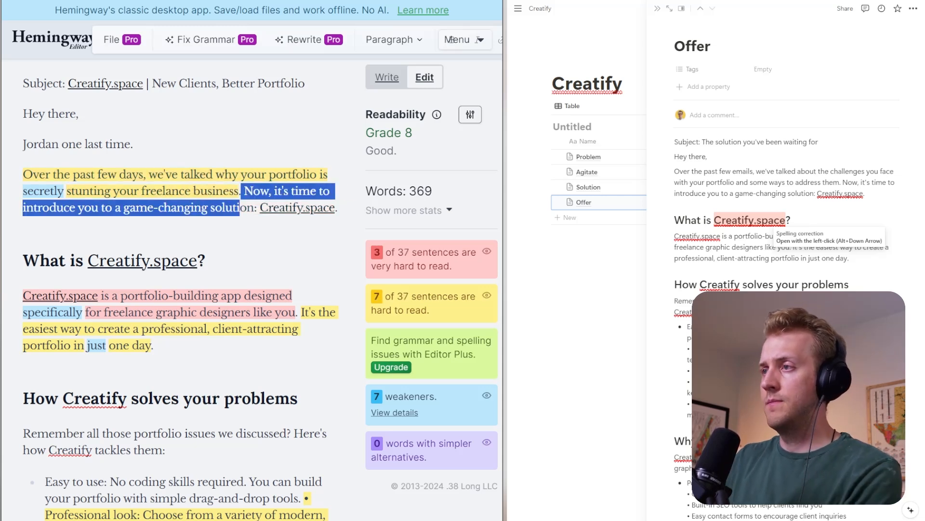
key("Left")
key("Return")
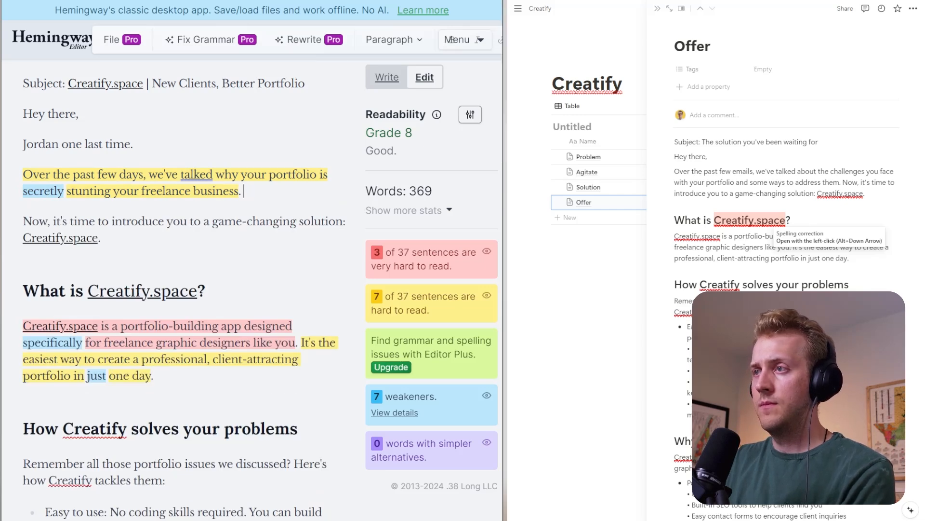
key("Return")
type("But we'v")
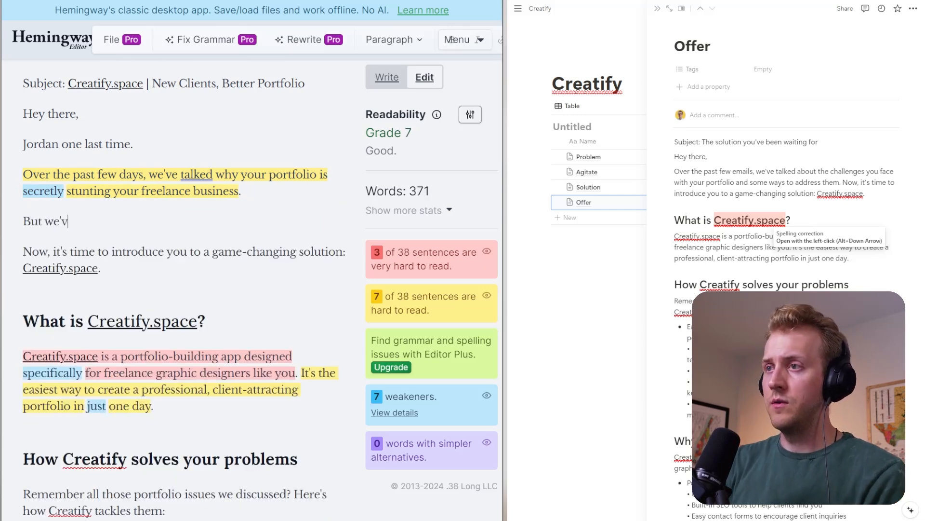
type("e fou")
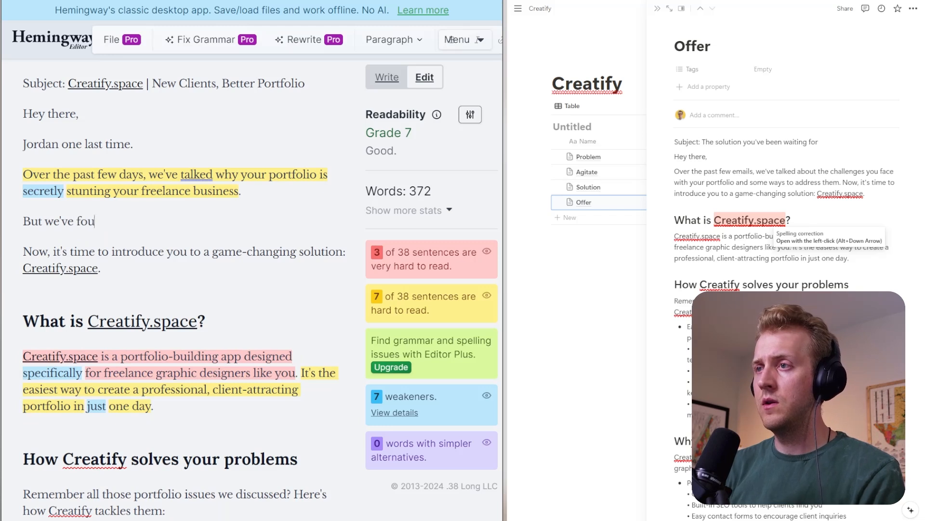
type("nd a way to show")
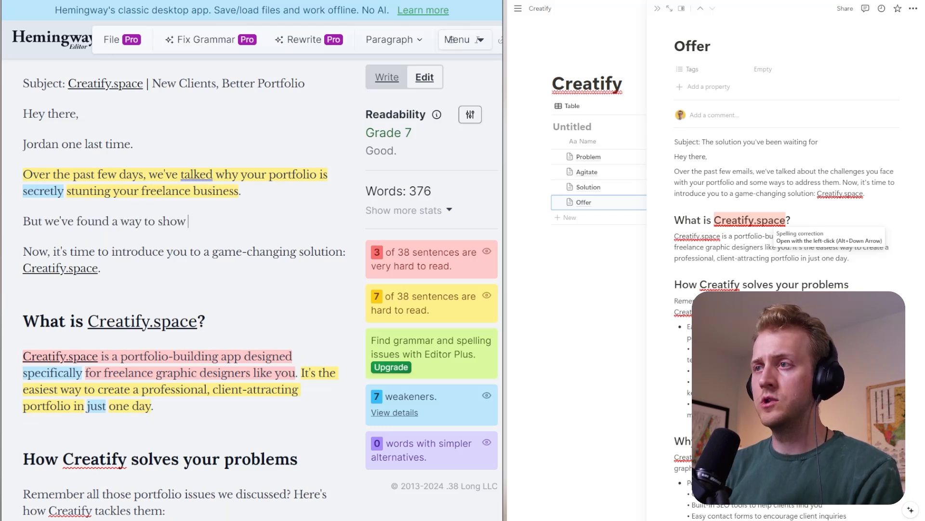
type(" off your best work ")
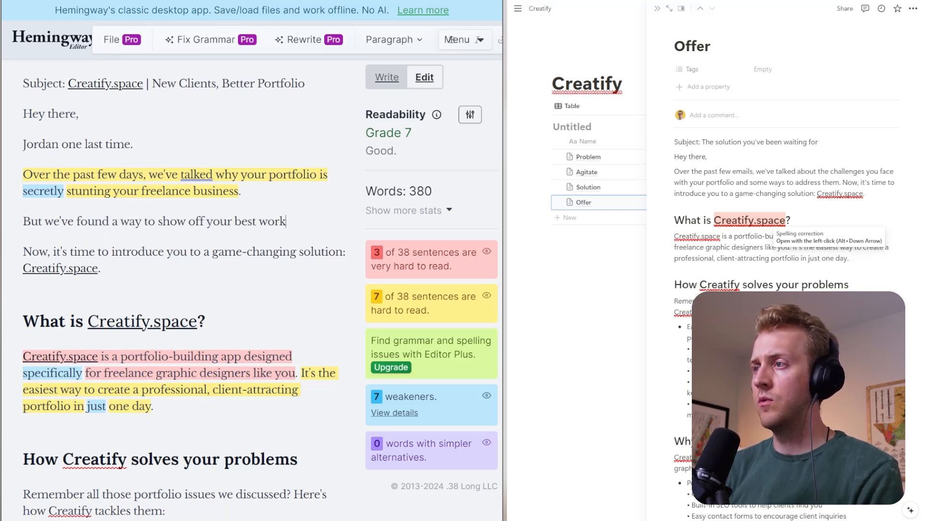
type("in th elea")
key("BackSpace")
key("BackSpace")
key("BackSpace")
key("BackSpace")
key("BackSpace")
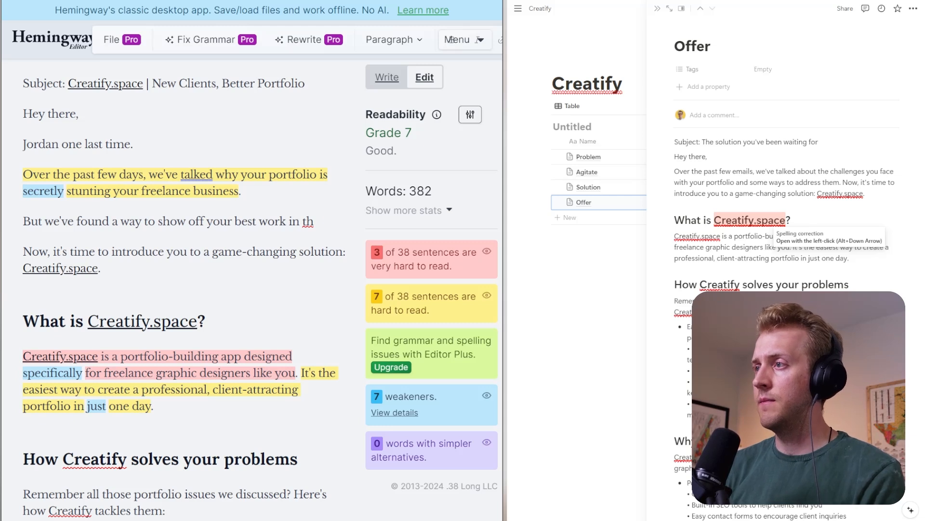
type("e best light.")
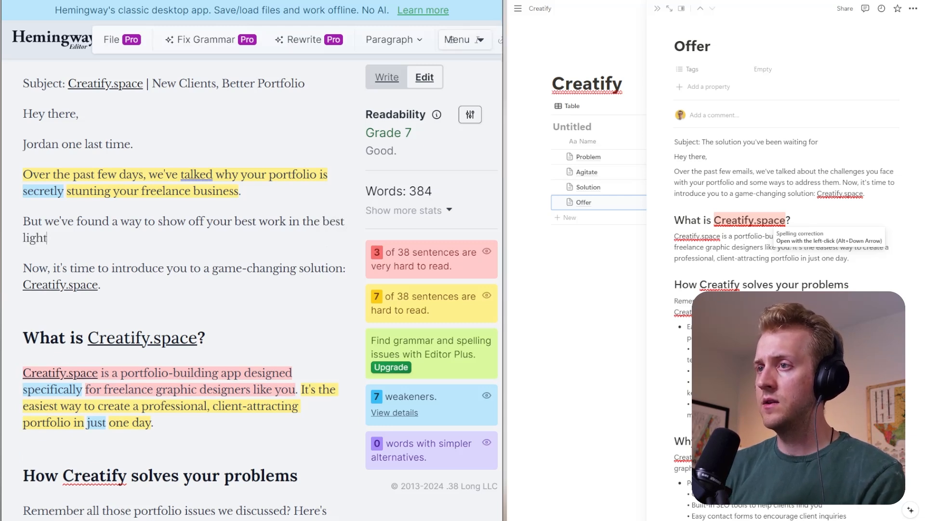
- Replace the "Now, it's time to introduce you" sentence with "Introducing Creatify.space."
key("Return")
type("INT")
key("BackSpace")
key("BackSpace")
type("nt")
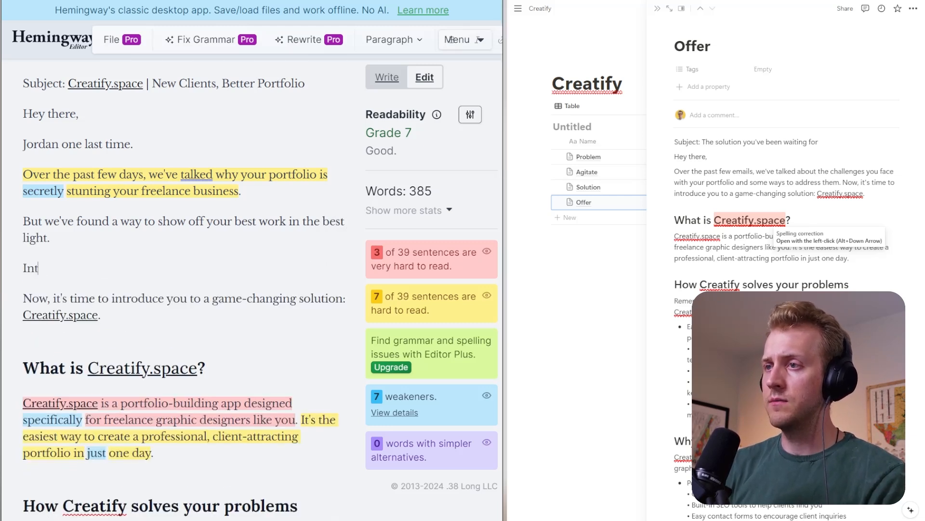
type("roducing")
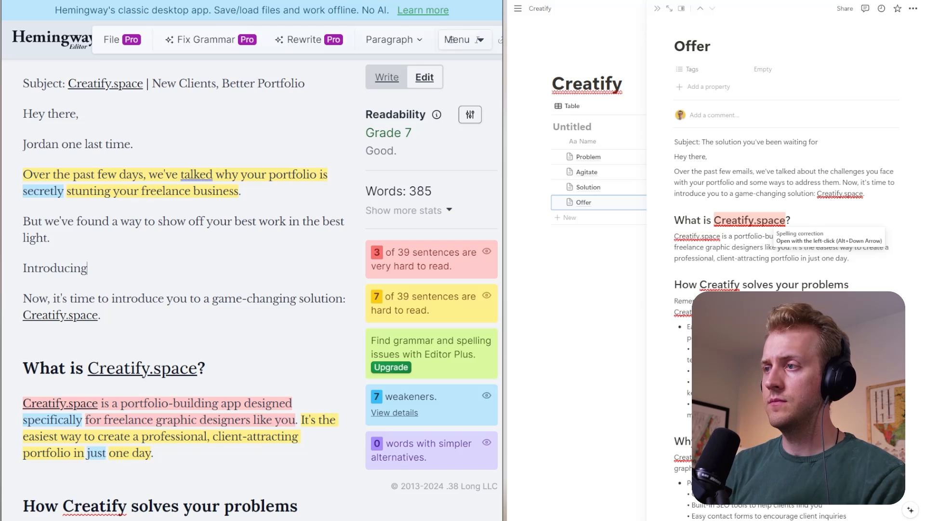
key("Delete")
key("Delete")
key("Delete")
key("Delete")
key("Delete")
key("Delete")
key("Delete")
key("Delete")
key("Delete")
key("Delete")
key("Delete")
key("Delete")
key("Delete")
key("Delete")
key("Delete")
key("Delete")
key("Delete")
key("Delete")
key("Delete")
key("Delete")
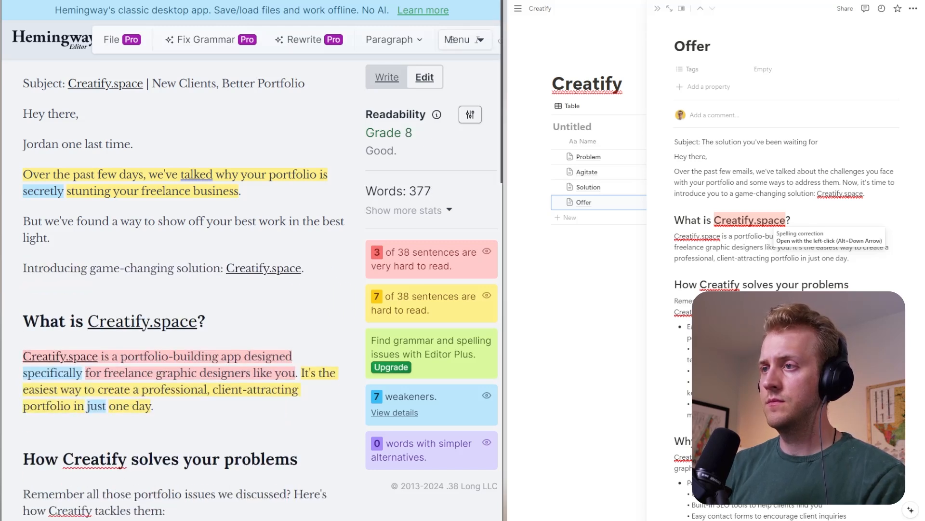
key("Delete")
key("Delete")
key("Delete")
key("Delete")
key("Delete")
key("Delete")
key("Delete")
key("Delete")
key("Delete")
key("Delete")
key("Delete")
key("Delete")
key("Delete")
key("Delete")
key("Delete")
key("Delete")
key("Delete")
key("Delete")
key("Delete")
key("Delete")
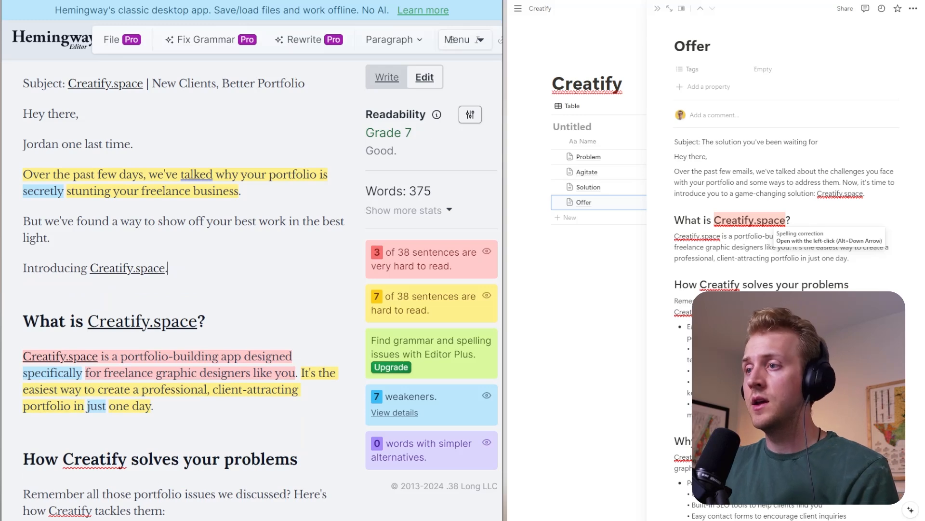
- Move the "It's the easiest way" sentence under "What is Creatify.space?" into its own paragraph
scroll(451, 39, "down", 2)
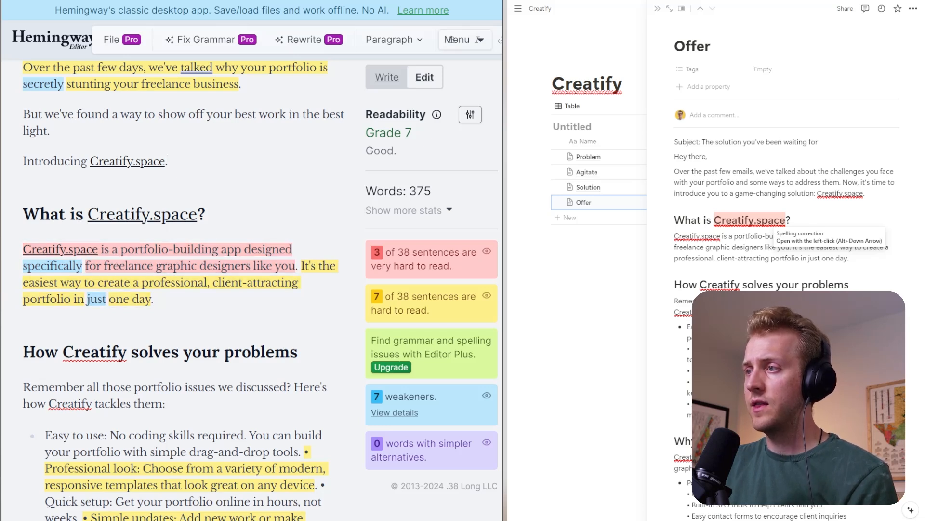
left_click(302, 266)
key("Return")
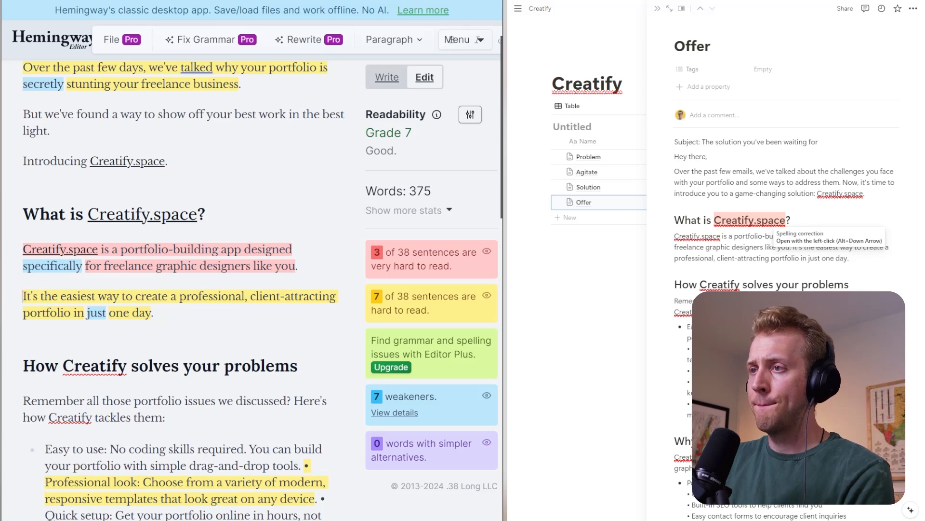
- Replace "specifically for" with "aimed at helping" in the sentence describing Creatify.space as a portfolio-building app
double_click(53, 266)
key("Caps_Lock")
type("IMfor")
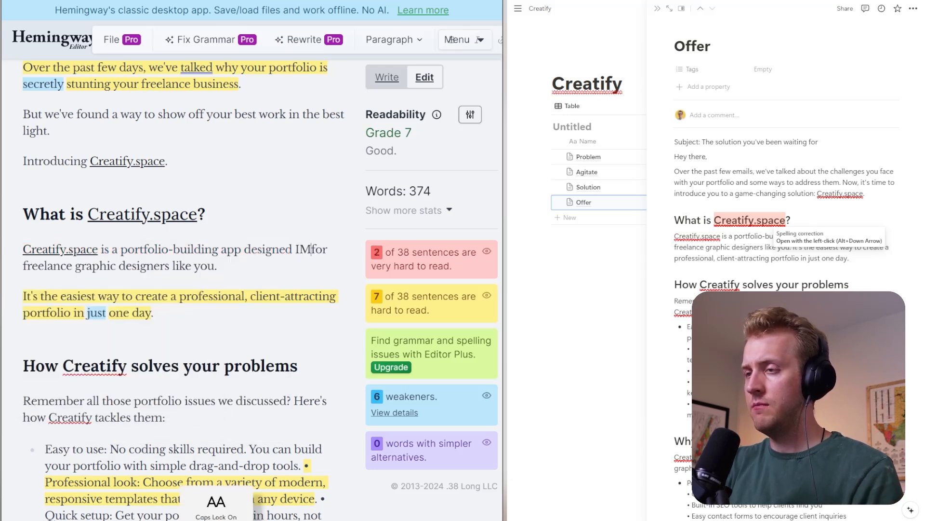
key("BackSpace")
key("BackSpace")
key("Caps_Lock")
type("aimed at ")
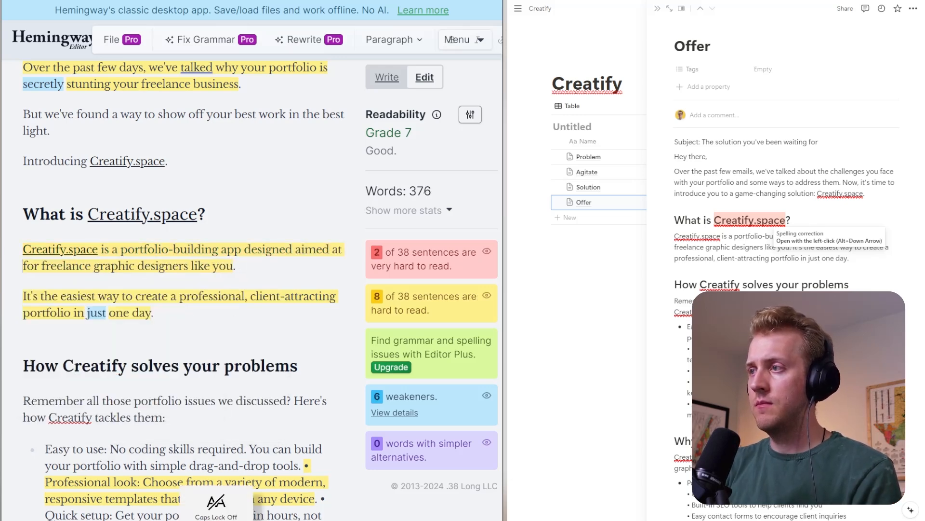
type("t")
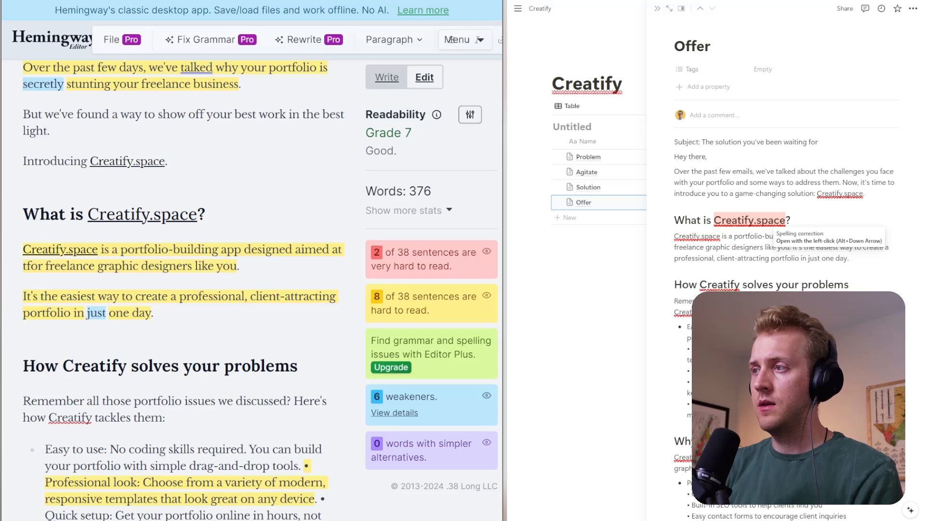
key("BackSpace")
type("helping")
key("Delete")
key("Delete")
key("Delete")
key("Delete")
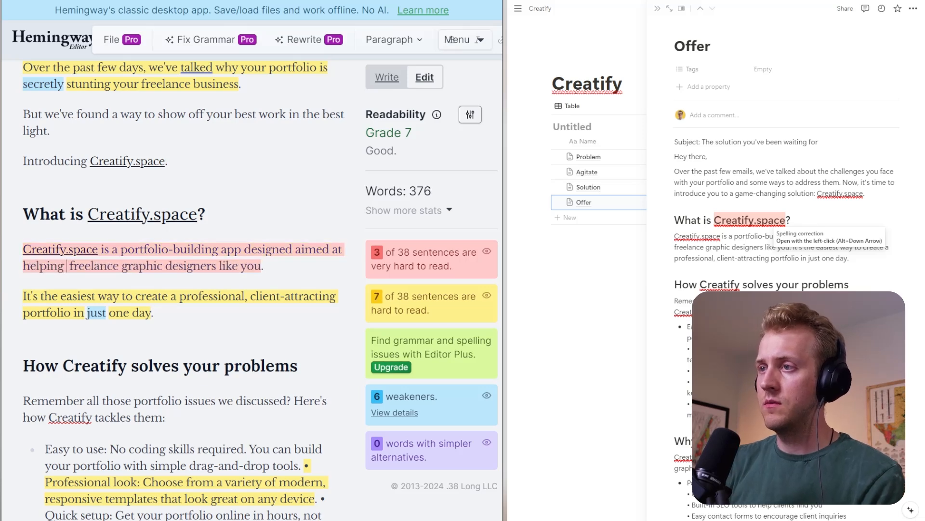
key("Delete")
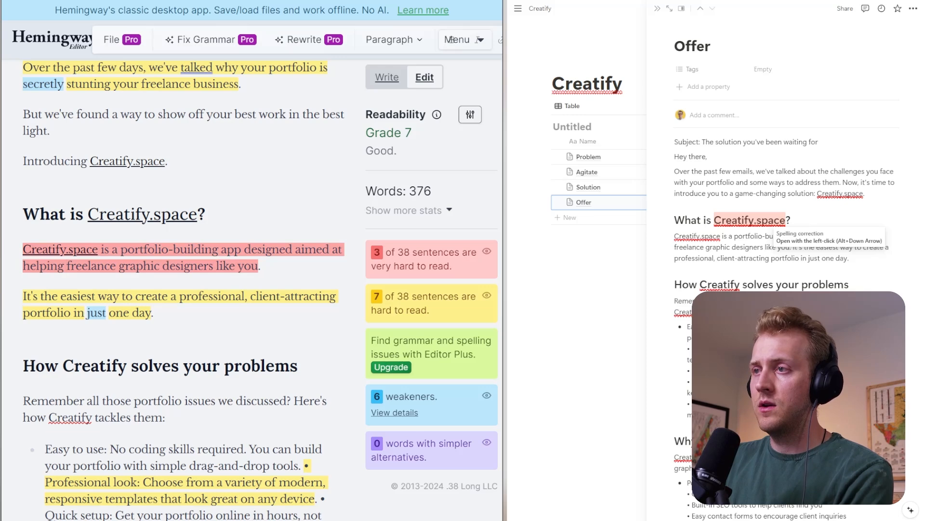
left_click(120, 249)
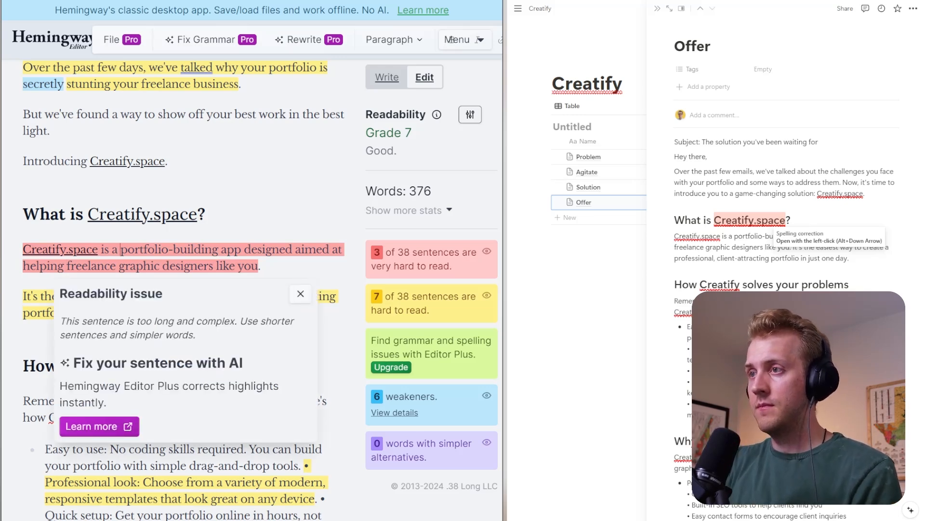
- Replace "just one day" with "less than 60 minutes." at the end of the "It's the easiest way" sentence
left_click(300, 294)
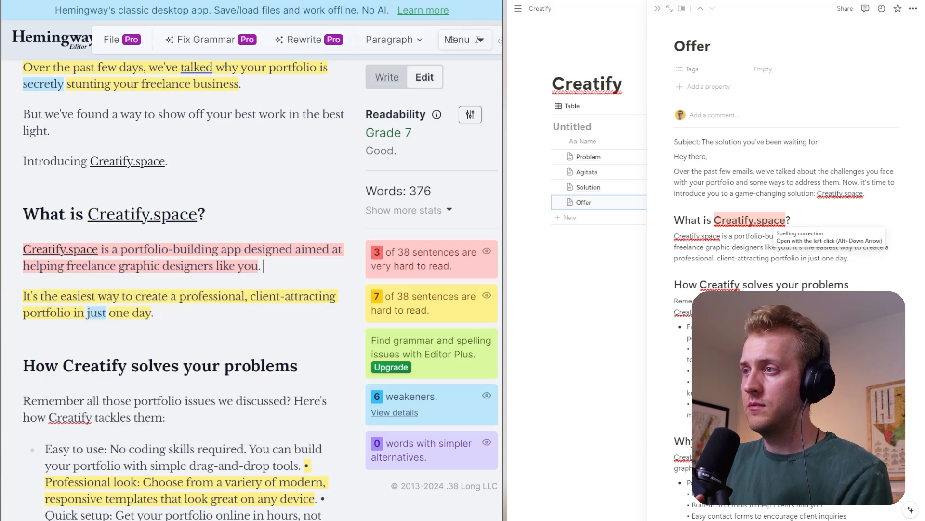
left_click_drag(263, 266, 37, 251)
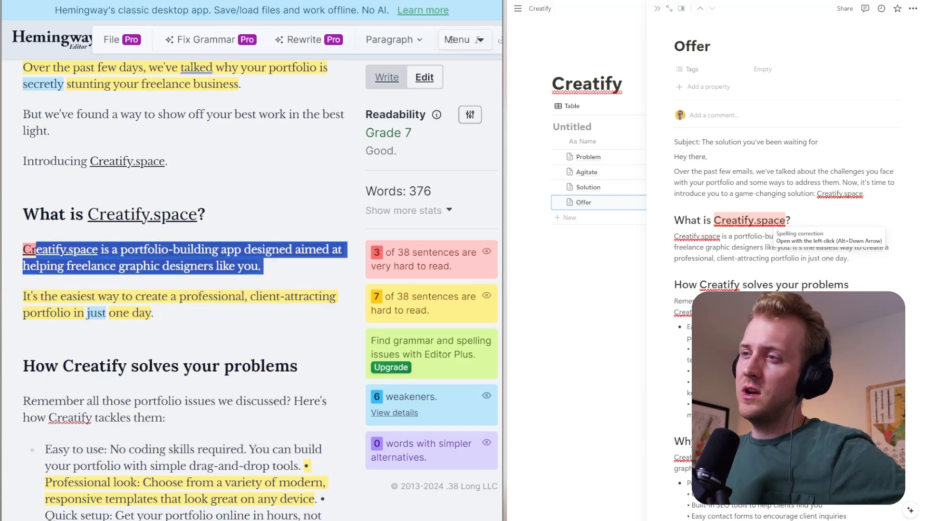
left_click(100, 250)
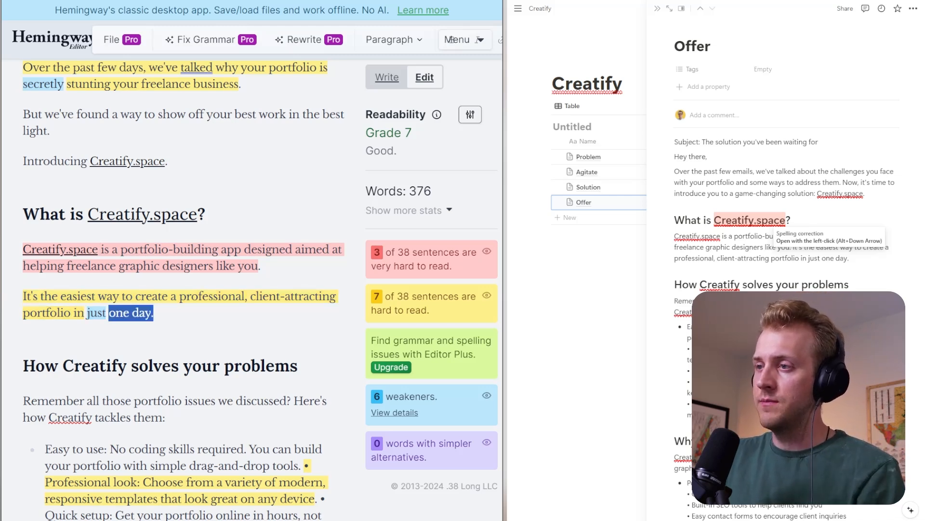
type("60")
key("BackSpace")
key("BackSpace")
key("BackSpace")
key("BackSpace")
key("BackSpace")
key("BackSpace")
key("BackSpace")
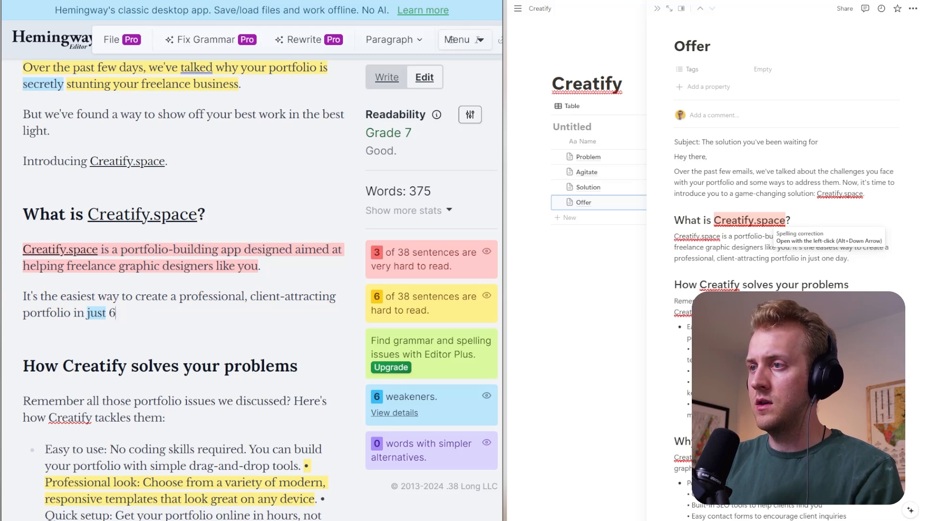
type("less than 300")
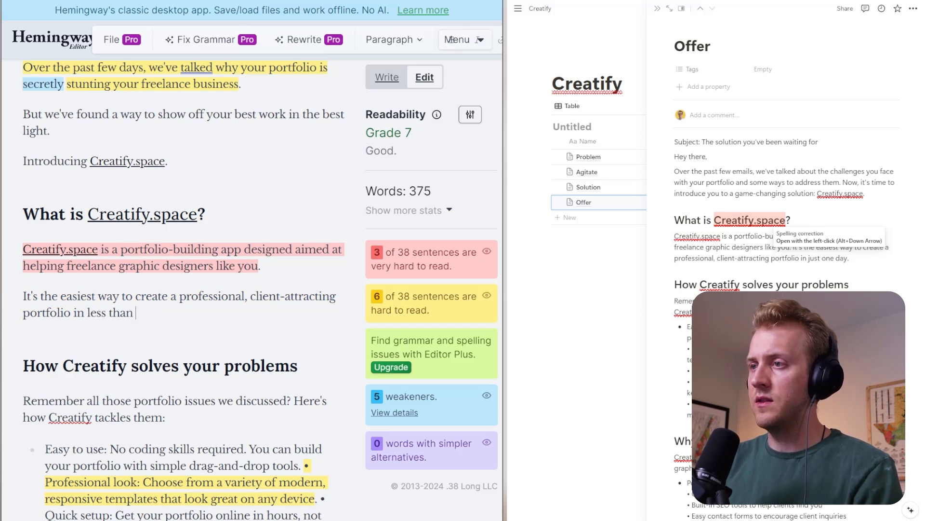
key("BackSpace")
key("BackSpace")
key("BackSpace")
type("60 minutes.")
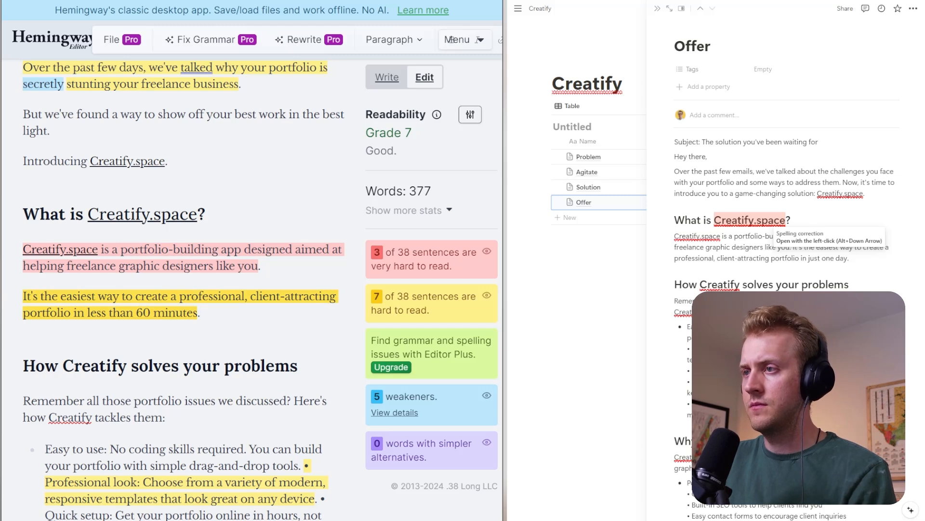
- Remove "It's the easiest way to" so the sentence begins with "Create a professional, client-attracting portfolio"
left_click_drag(67, 296, 168, 297)
left_click(145, 297)
left_click_drag(23, 296, 141, 297)
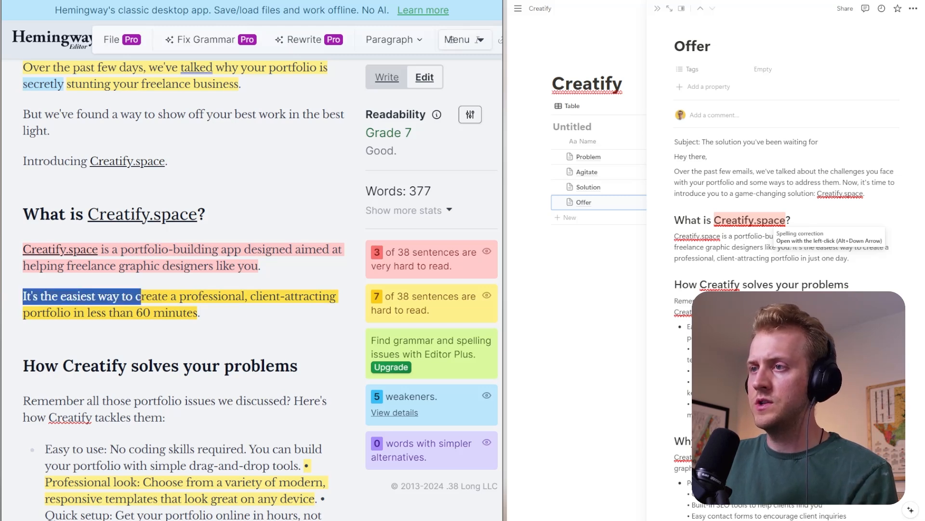
type("C")
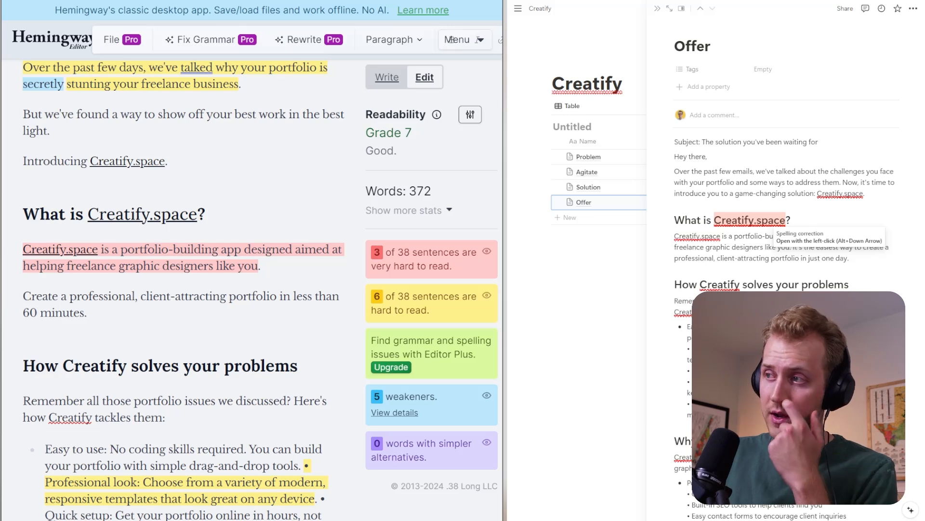
left_click(87, 313)
- Delete the two introductory sentences under "How Creatify solves your problems", leaving the bullet list in place
scroll(183, 290, "down", 2)
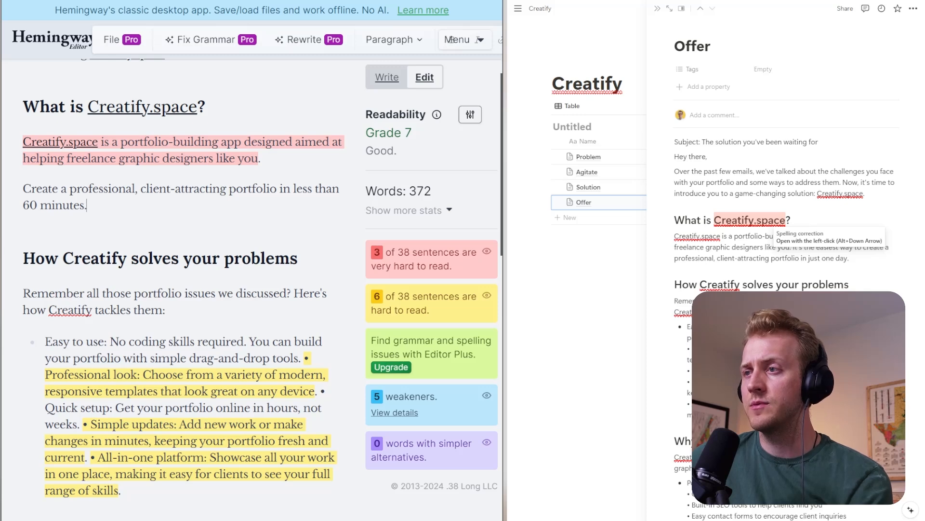
scroll(452, 39, "down", 2)
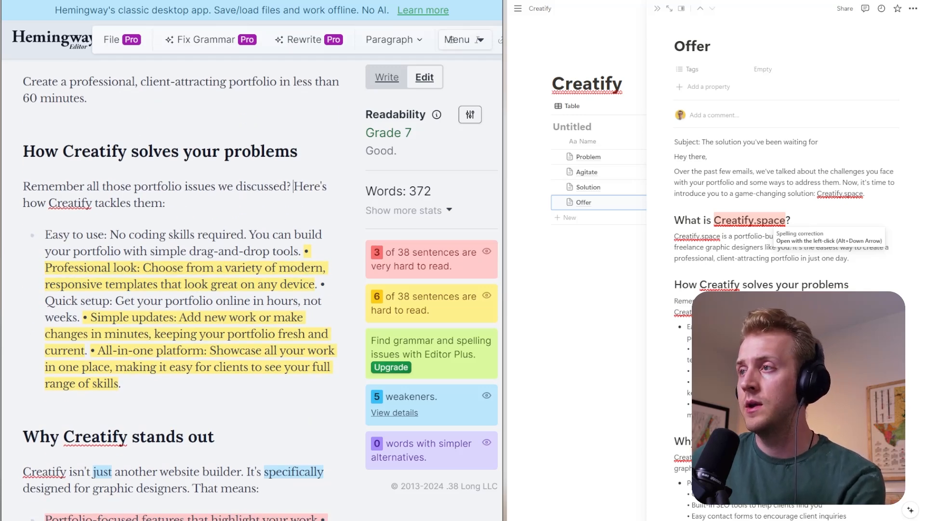
key("Return")
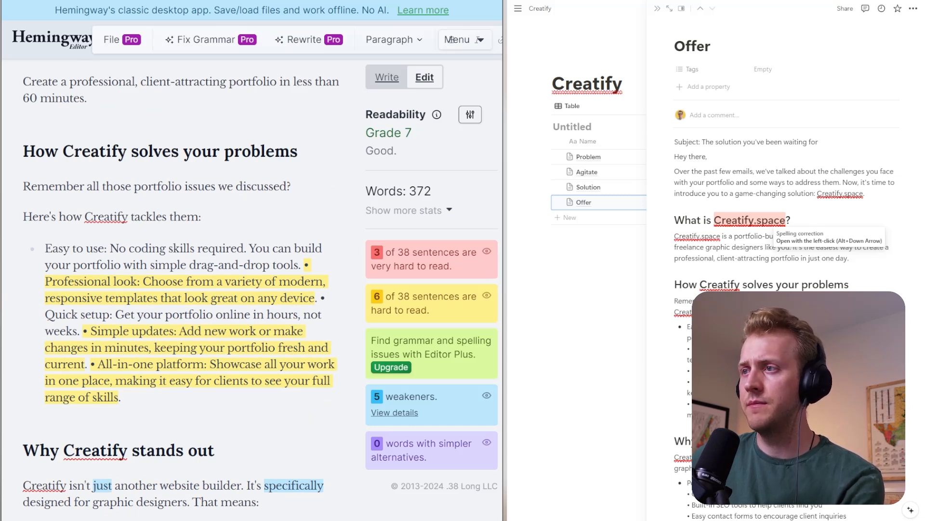
left_click_drag(201, 217, 31, 188)
key("BackSpace")
key("BackSpace")
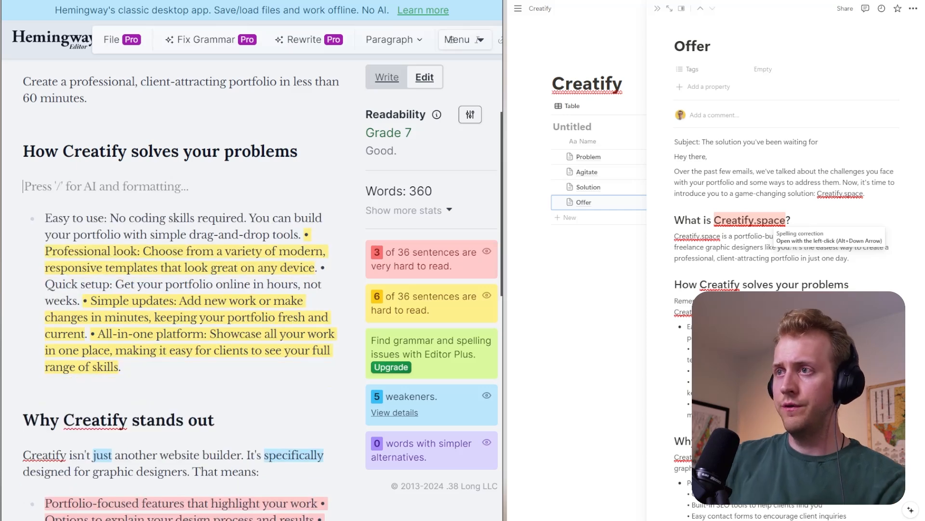
- Write the paragraph "Before your portfolio was a mess and it was turning off your clienst before you ever got the chance to talk to them."
type("Before your")
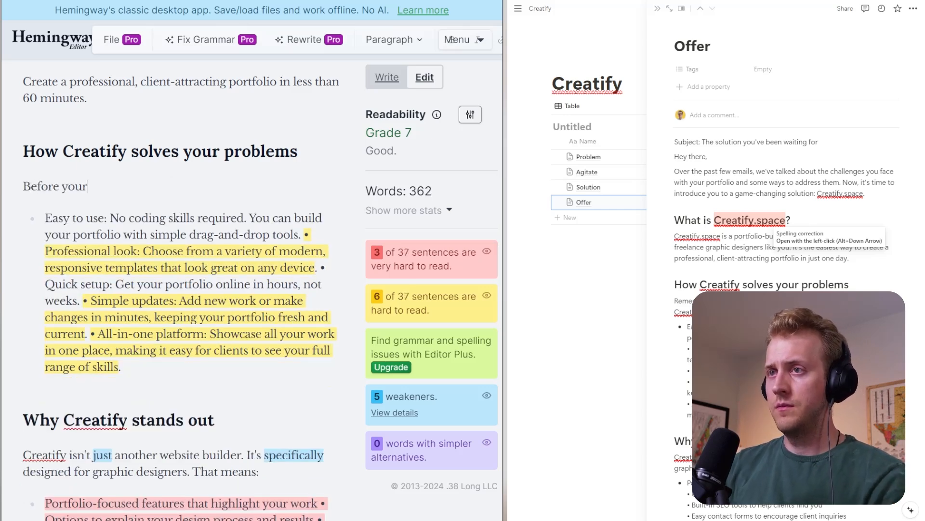
type(" portfoli")
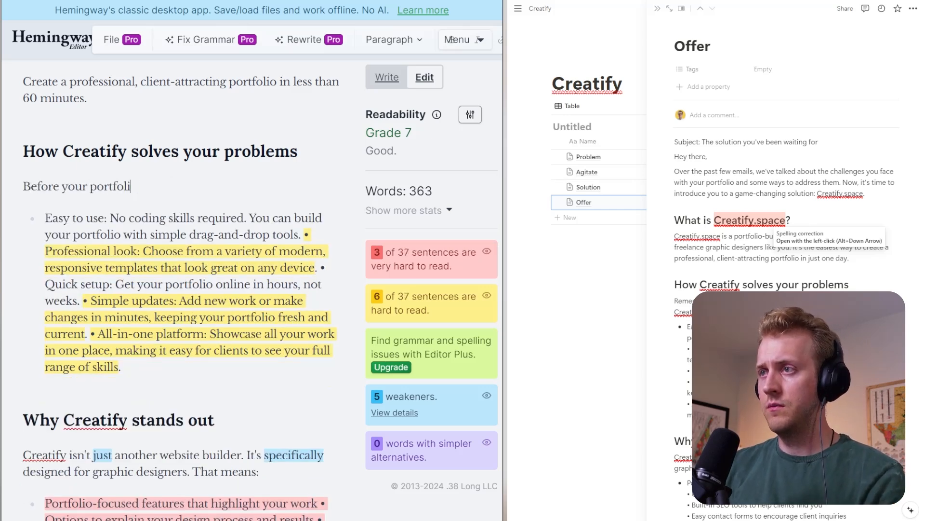
type("o was a mess and it")
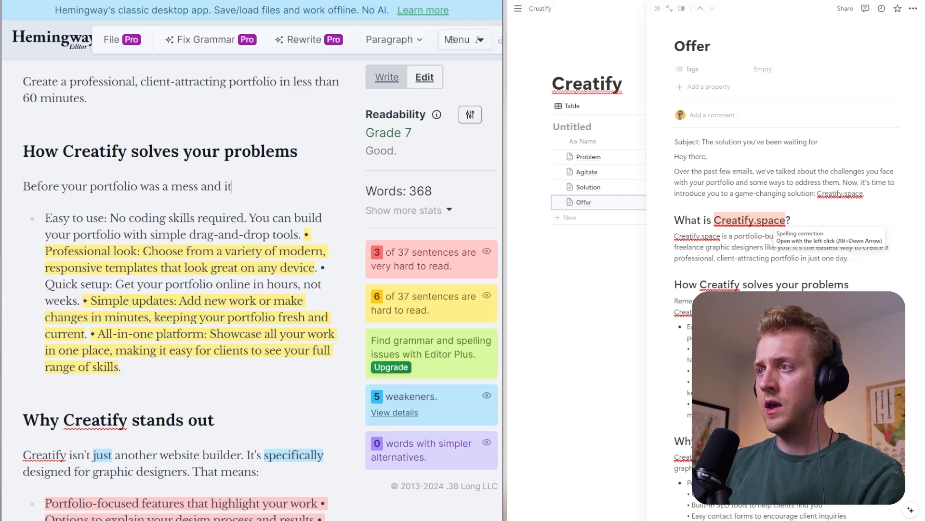
type(" was turning off oyur")
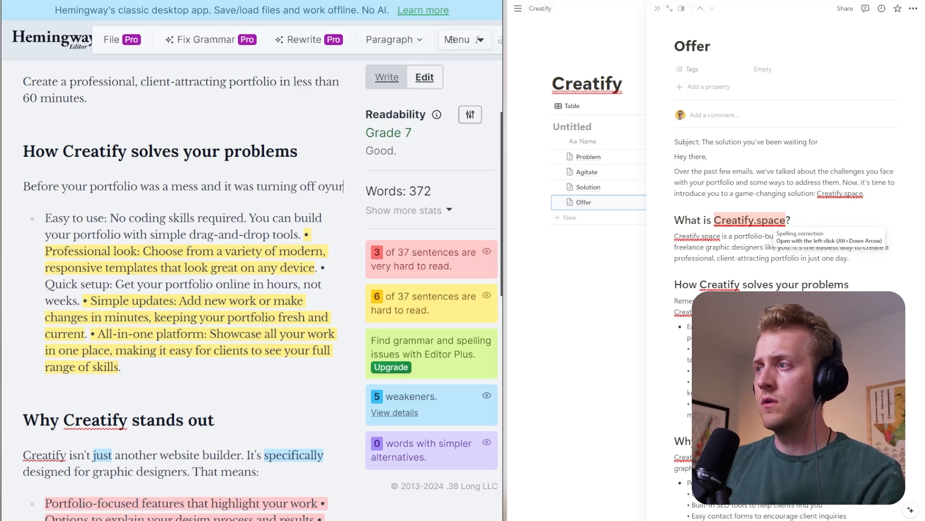
key("BackSpace")
key("BackSpace")
key("BackSpace")
key("BackSpace")
type("your clein")
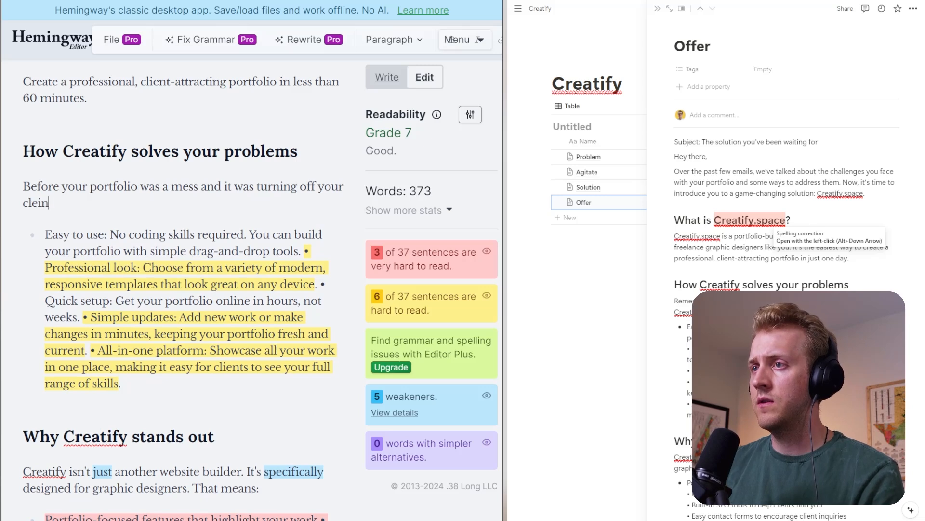
type("ienst before")
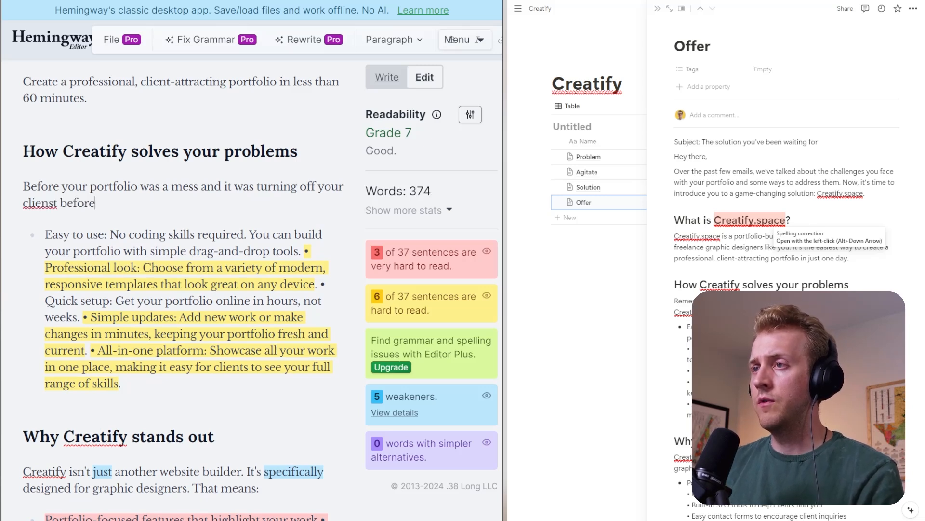
type(" you ever")
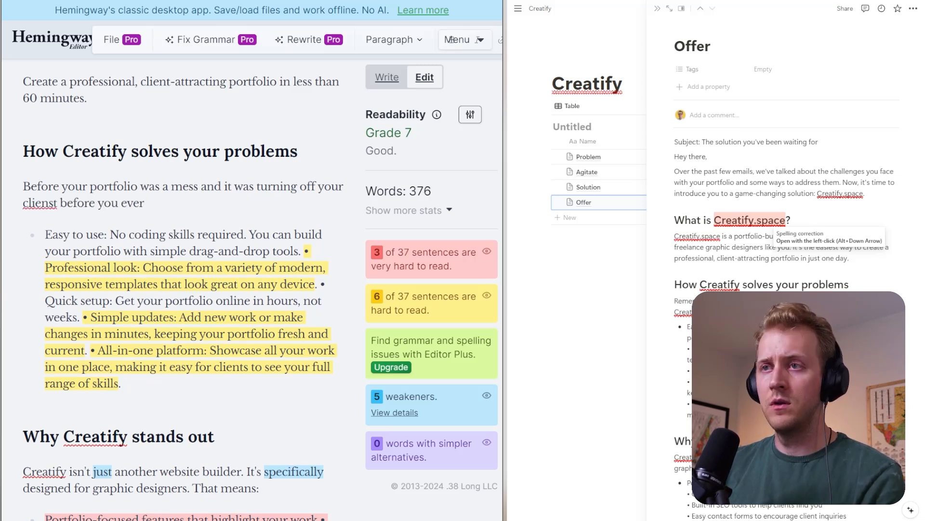
type(" got the chac")
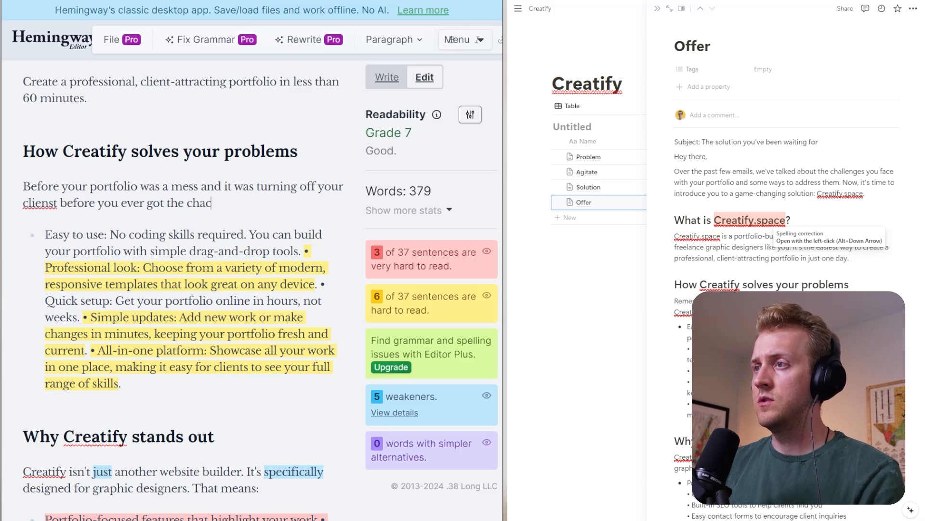
key("BackSpace")
type("nce to talk tot hem")
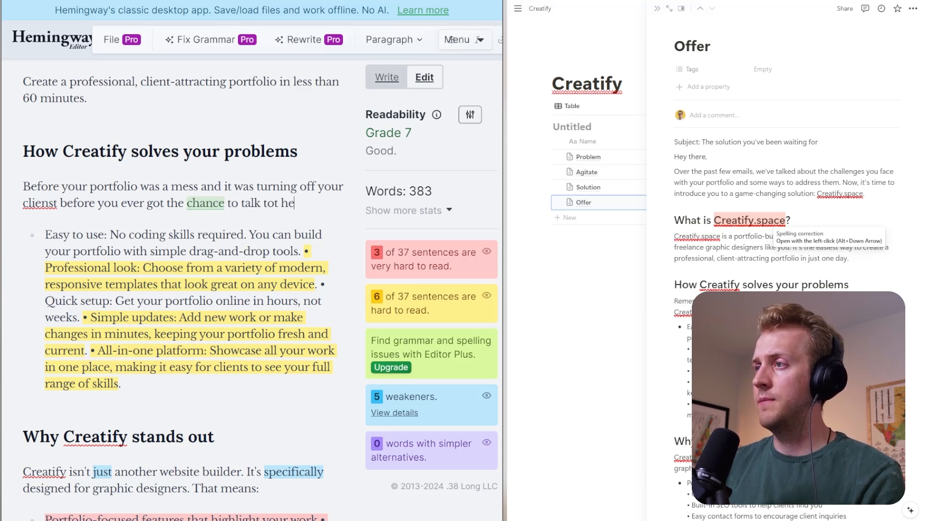
key("BackSpace")
key("BackSpace")
key("BackSpace")
key("BackSpace")
key("BackSpace")
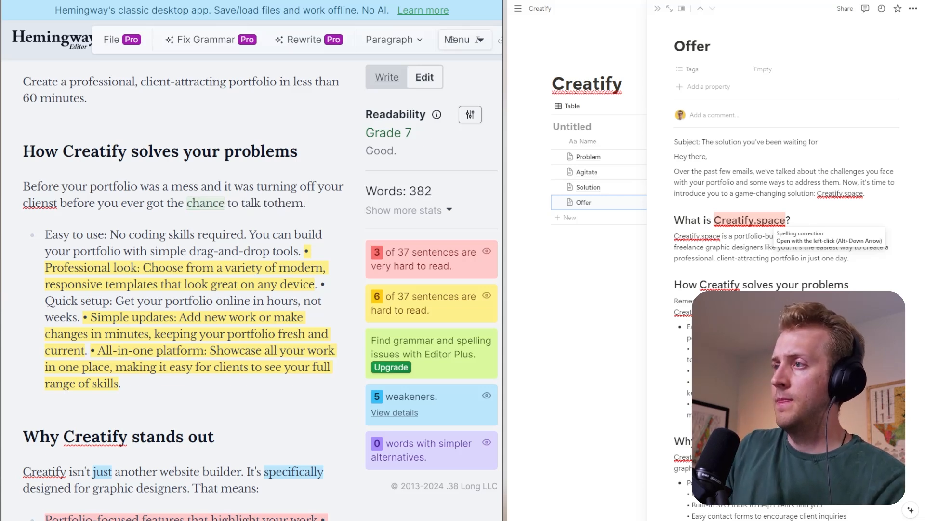
type("them.")
key("ctrl+Left")
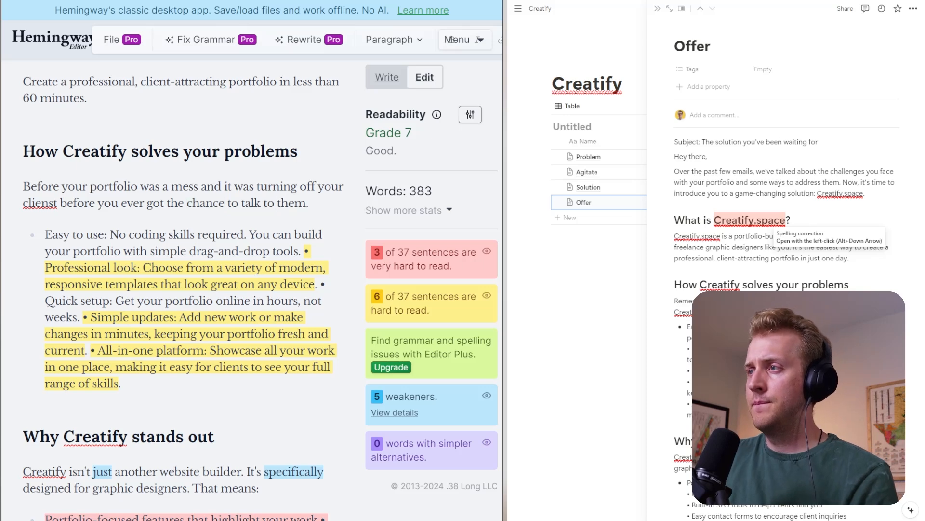
- Add the paragraph "Creatify.space opens the door to your freelance business:" directly above the bullet list
key("Return")
type("Creat")
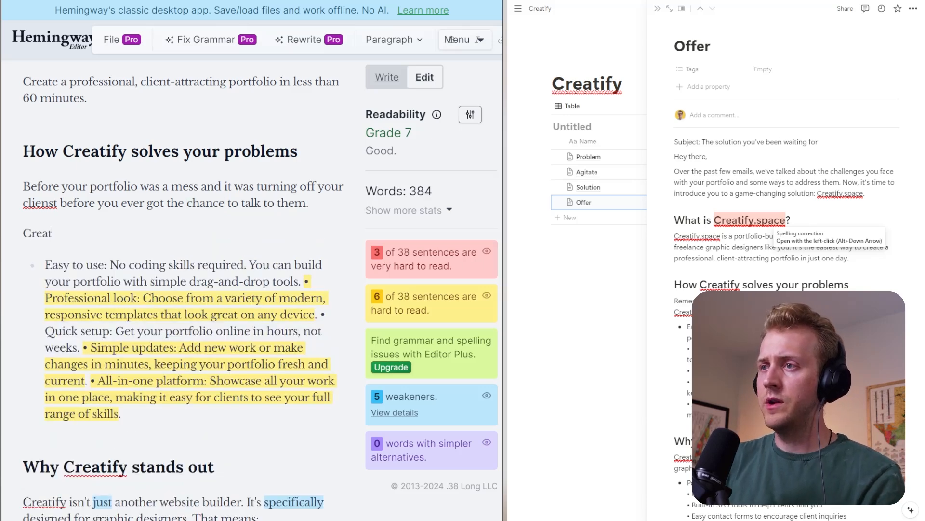
type("ify.space")
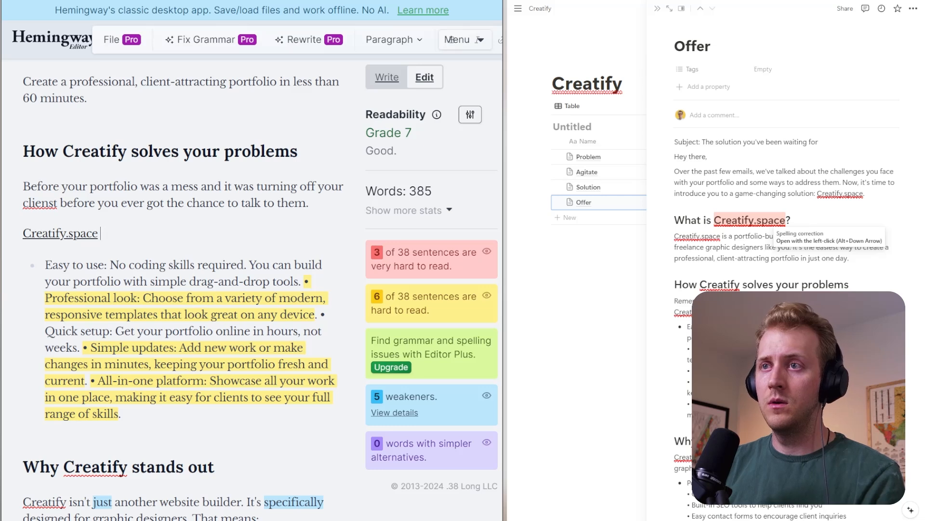
type(" is")
key("BackSpace")
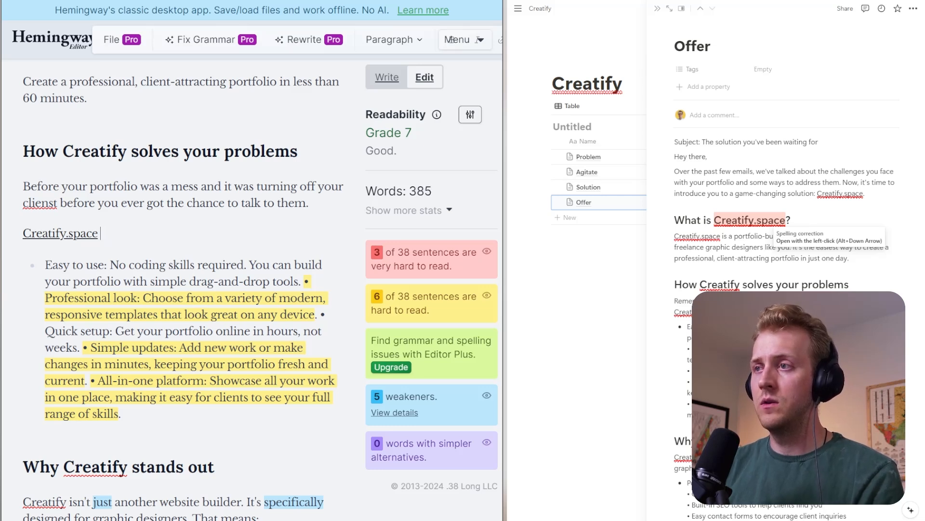
type("opens the door")
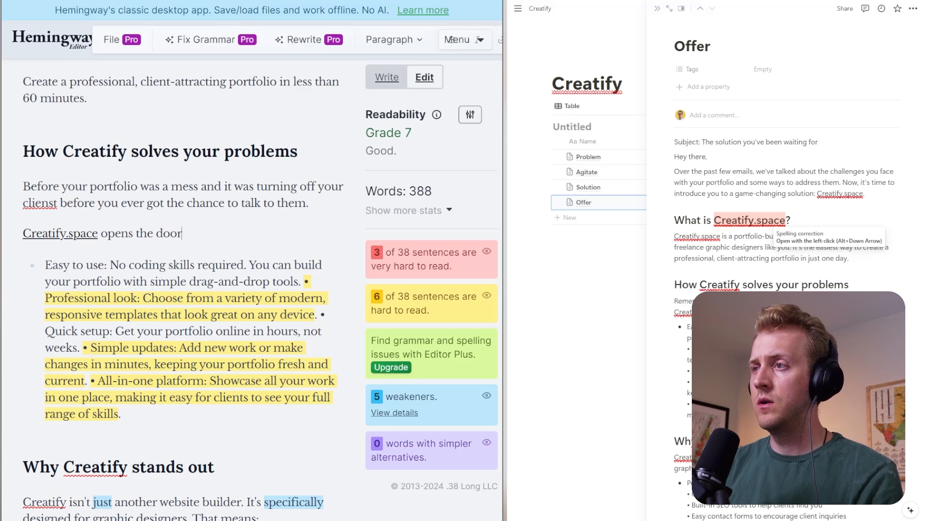
type(" to your f")
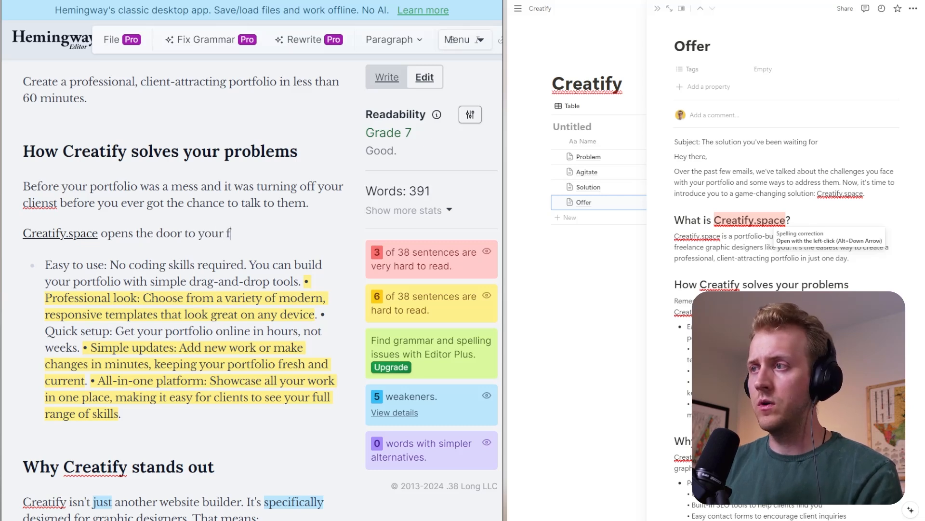
type("reelanc")
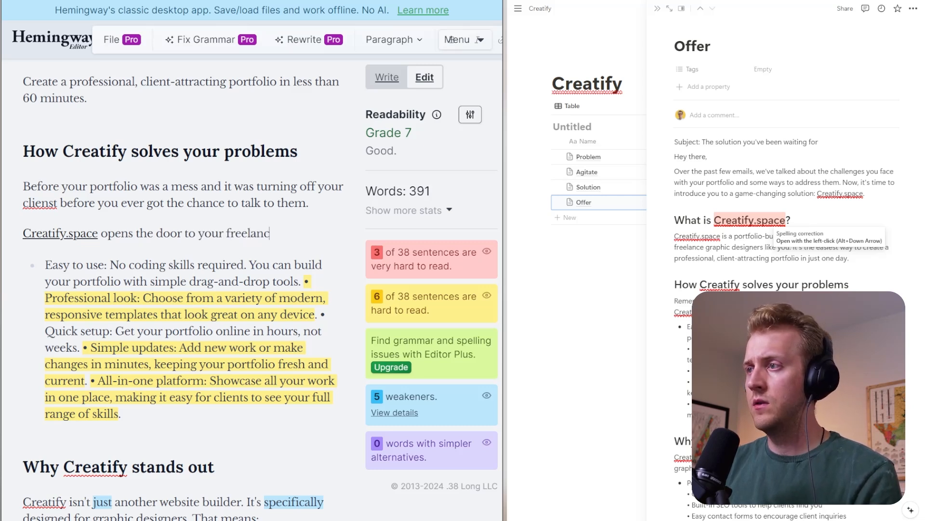
type("e business:")
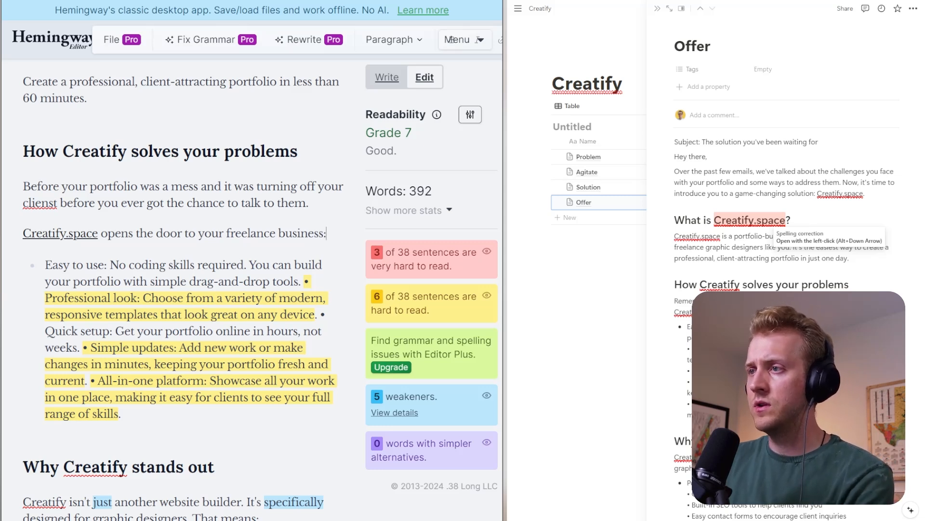
- Delete the word "skills" from "No coding skills required" in the "Easy to use" bullet
double_click(181, 264)
key("BackSpace")
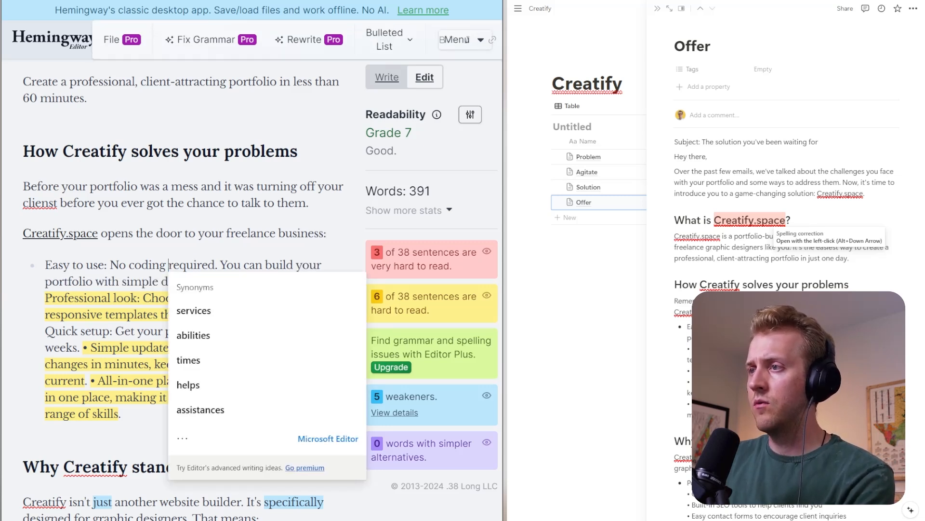
left_click(243, 264)
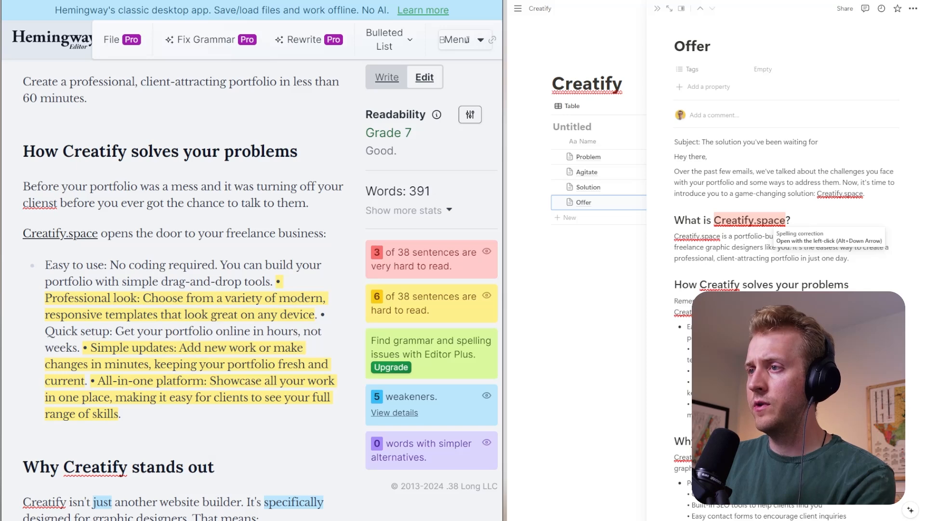
- Move the "Professional look" text into its own list item and remove its leftover inline bullet character
left_click(275, 282)
key("Return")
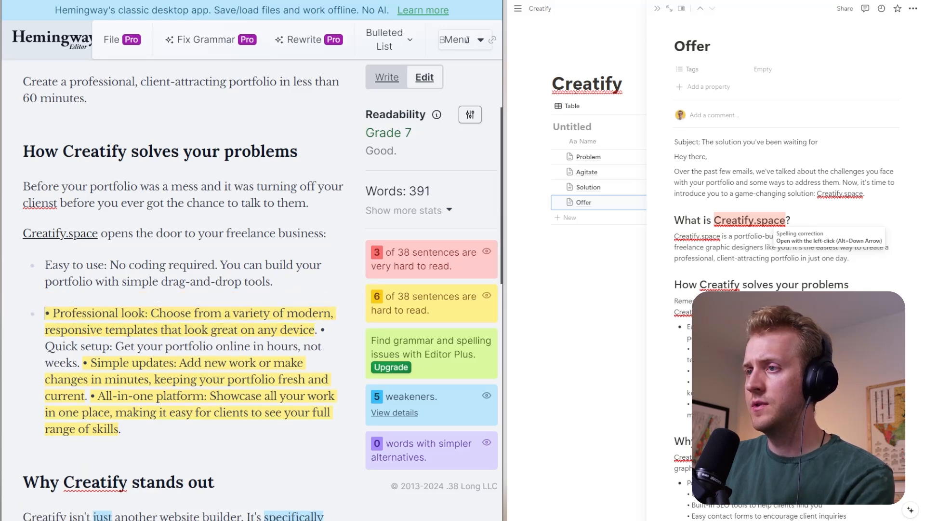
key("Delete")
key("Delete")
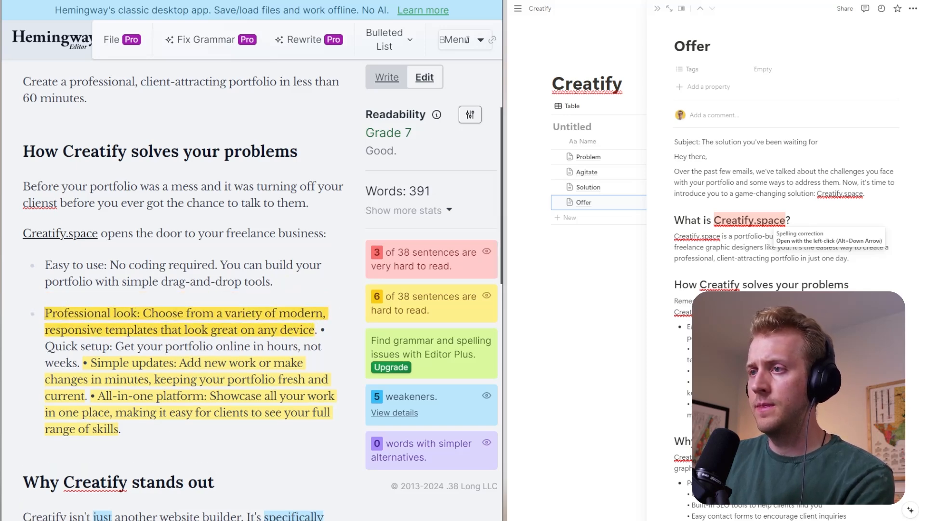
- Replace "Professional" with "Modern" in the "Professional look" bullet label
double_click(64, 312)
type("Moden")
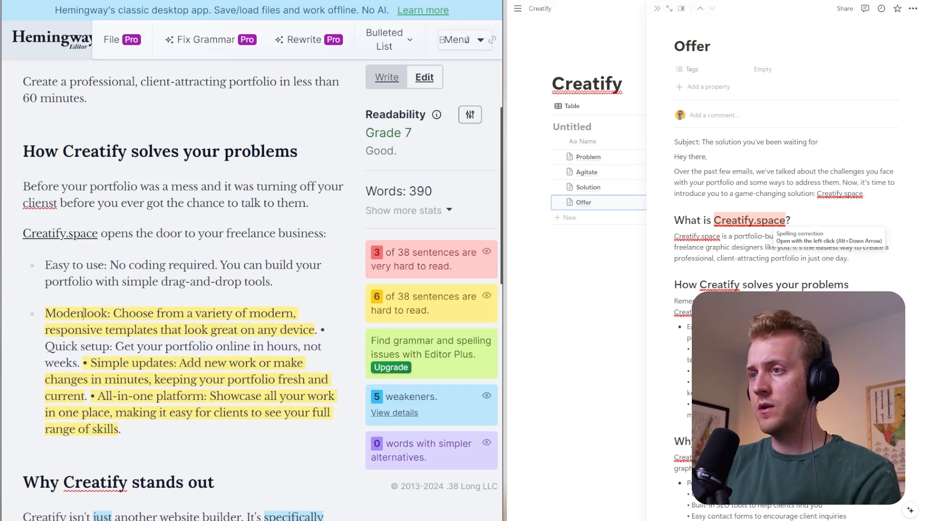
key("BackSpace")
type("rnized")
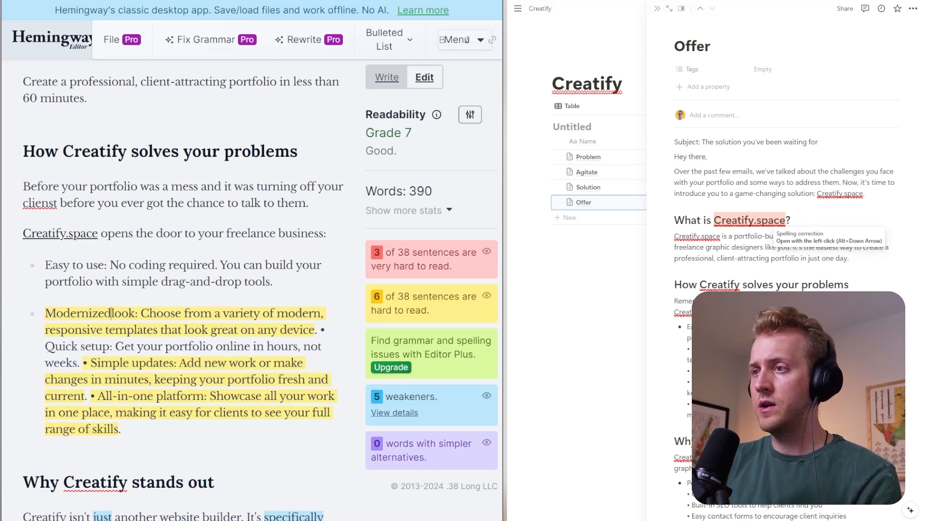
key("BackSpace")
key("BackSpace")
key("BackSpace")
key("BackSpace")
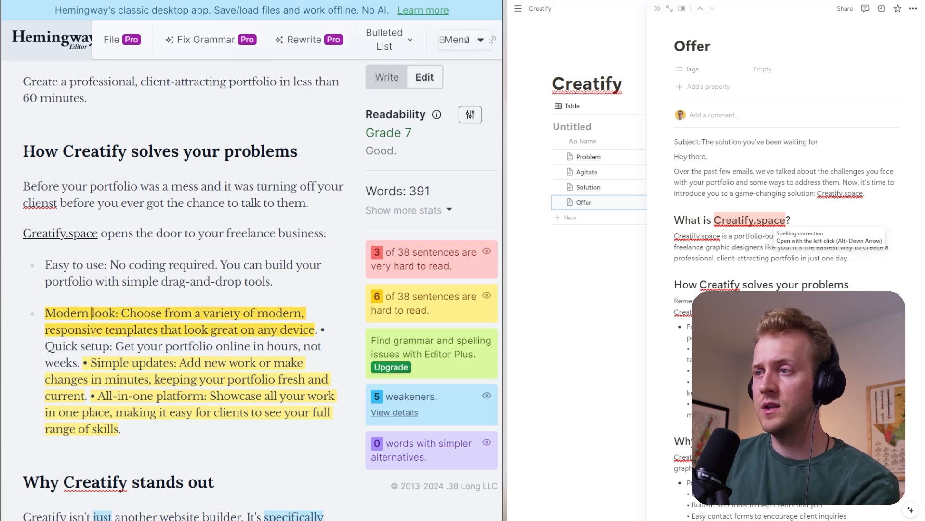
- Delete "modern, responsive" from the "Modern look" bullet and split the "Quick setup" text into its own list item without the inline bullet character
left_click_drag(105, 330, 269, 314)
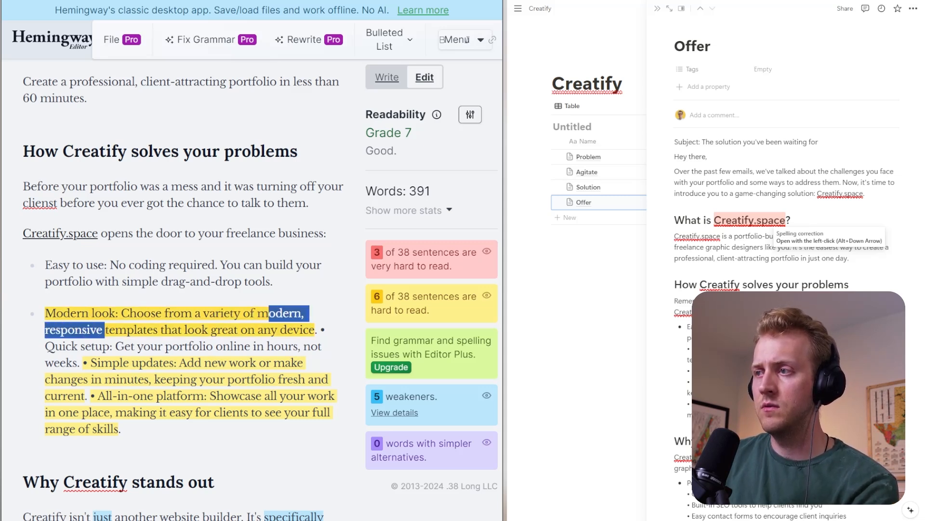
key("BackSpace")
key("BackSpace")
key("BackSpace")
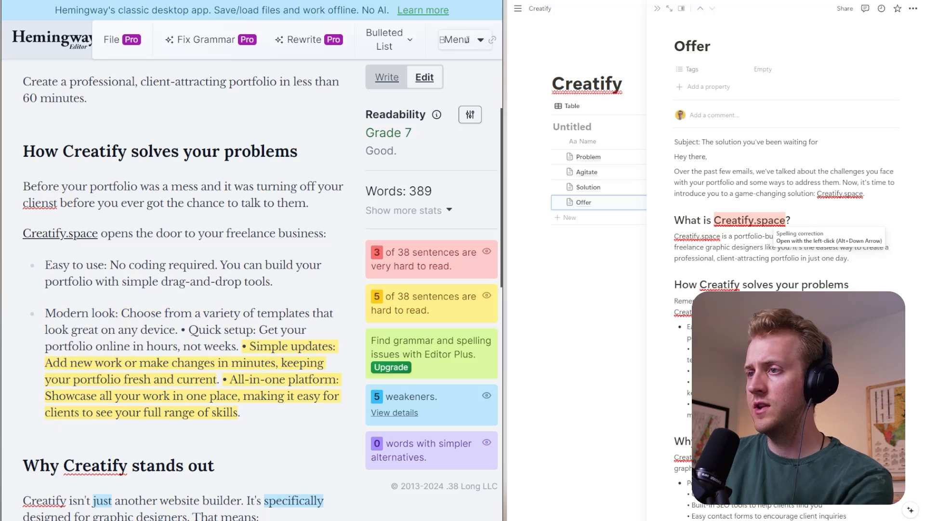
left_click_drag(189, 330, 181, 330)
key("Return")
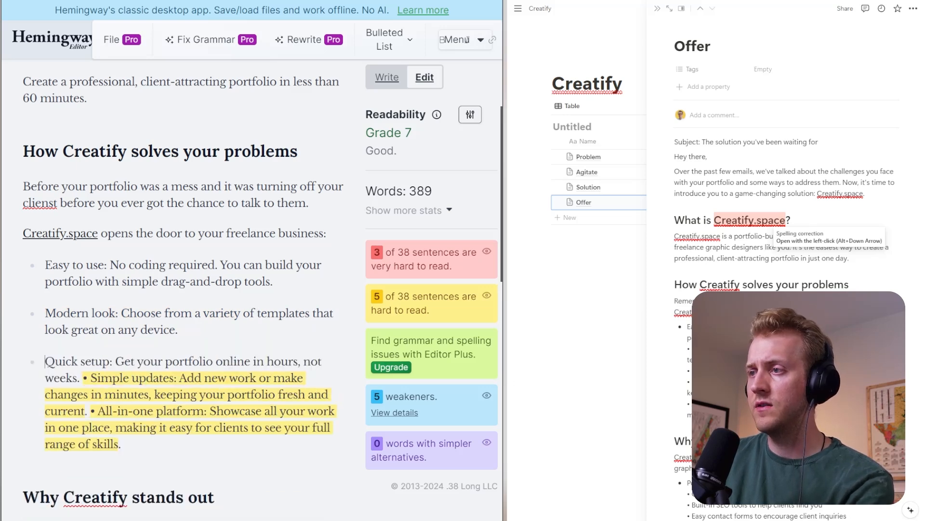
- Relabel the "Quick setup" bullet "Piece-of-cake setup" and change "hours" to "minutes" in its sentence
double_click(65, 360)
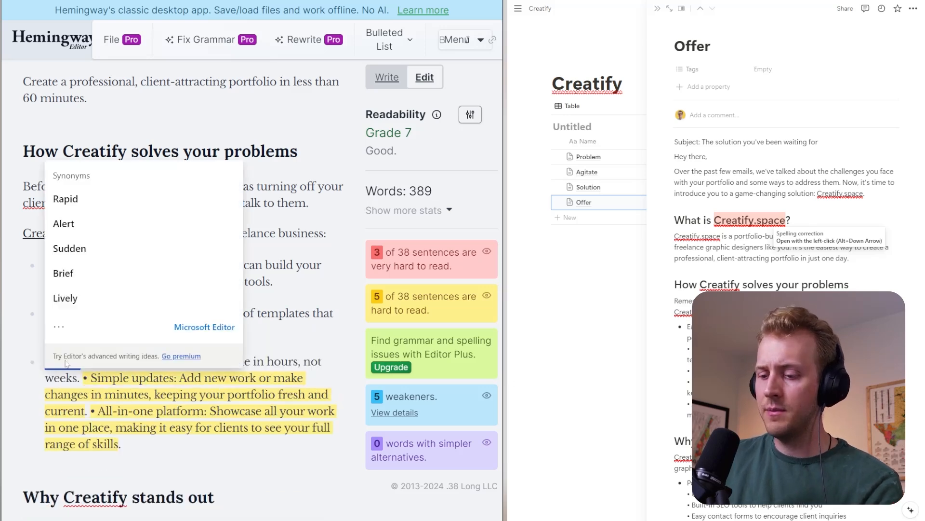
type("Easysetup: Get your portfolio onlin")
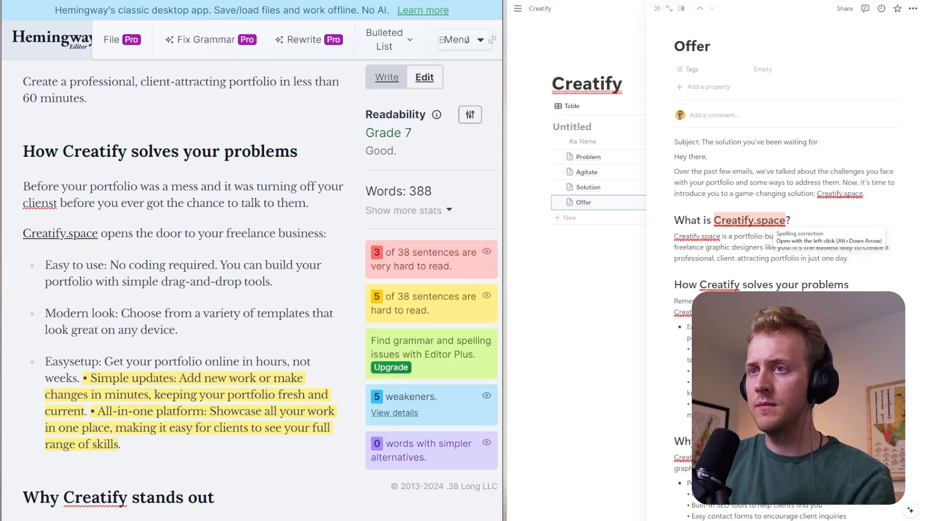
key("BackSpace")
key("BackSpace")
key("BackSpace")
key("BackSpace")
type("Piece-o")
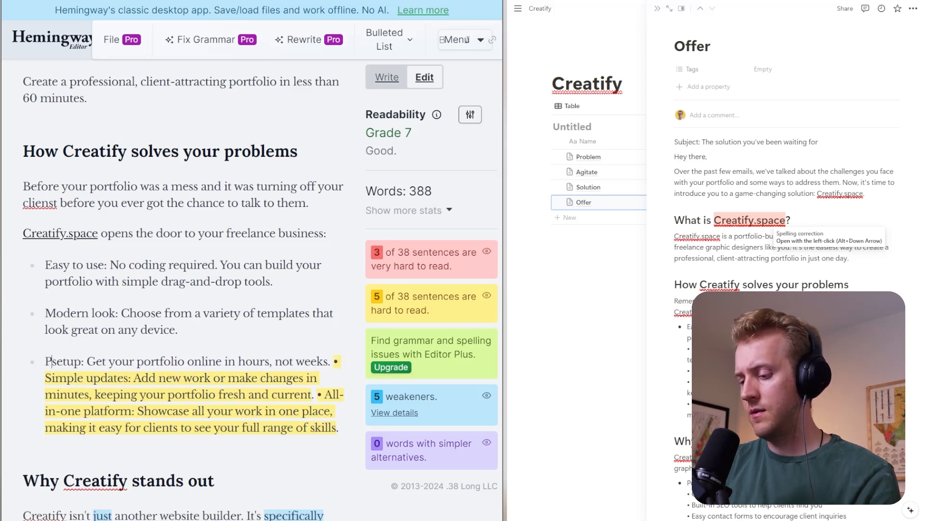
type("f-cake")
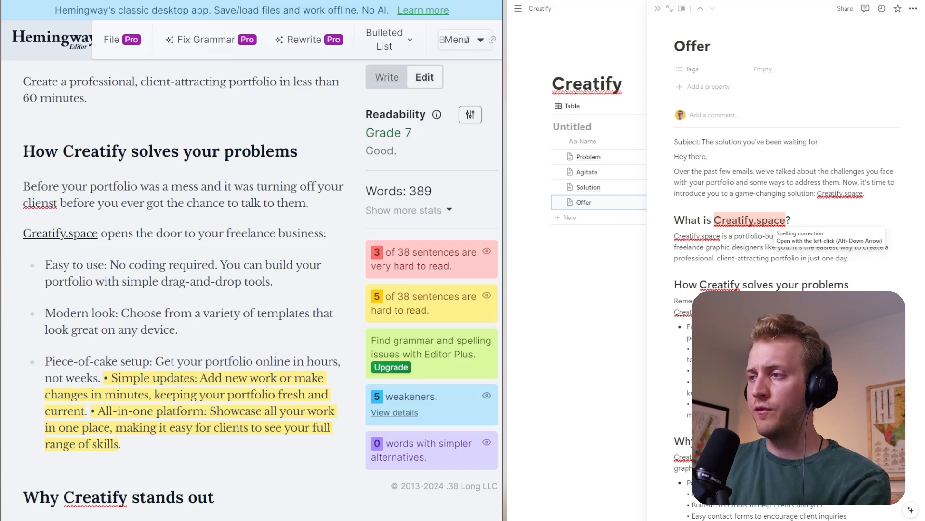
double_click(322, 362)
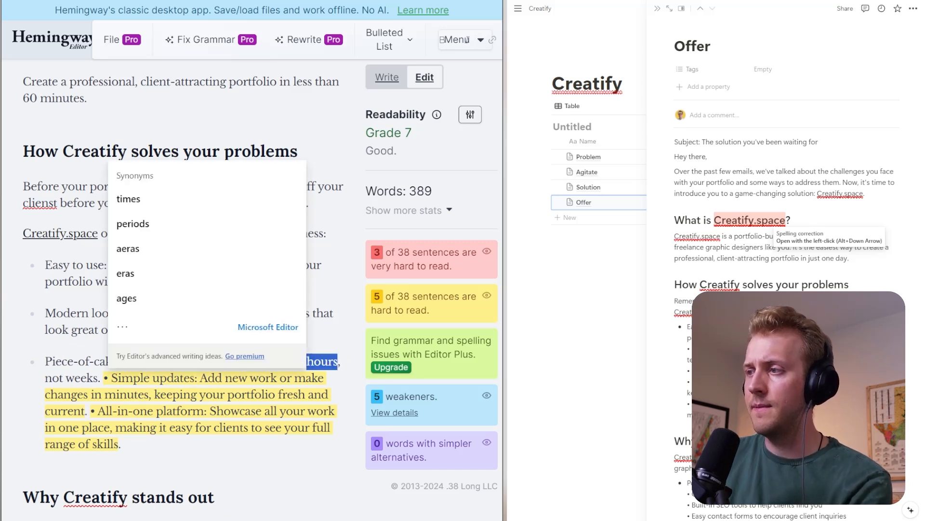
type("minutes")
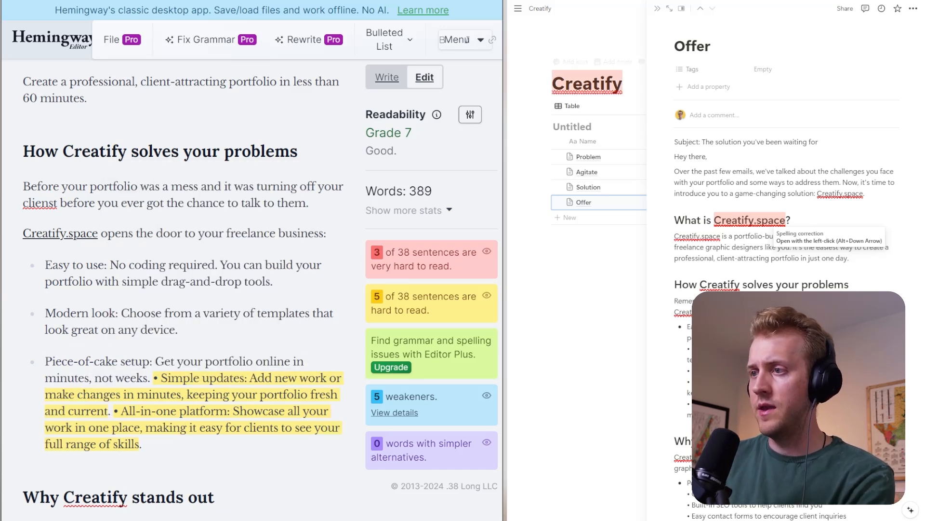
- Split the "Simple updates" text into its own list item and relabel it "Keep it Fresh"
key("Return")
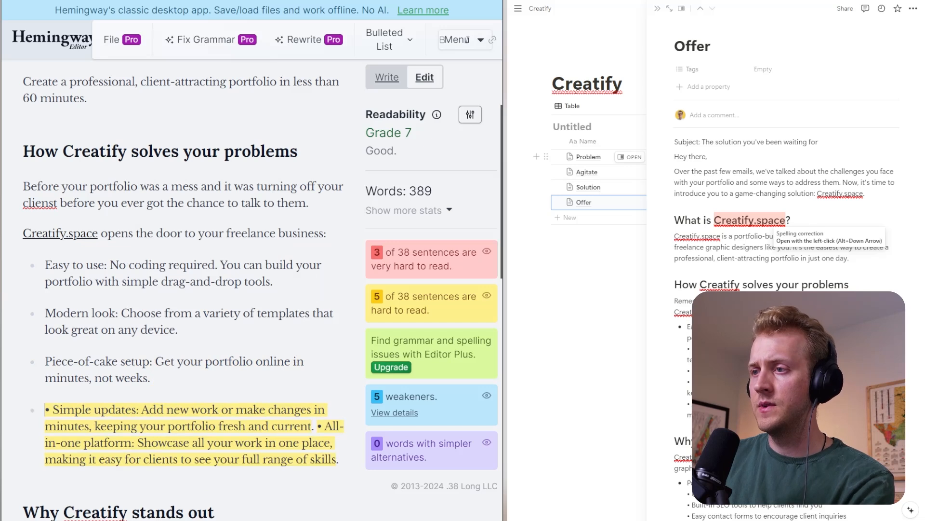
left_click_drag(135, 409, 52, 409)
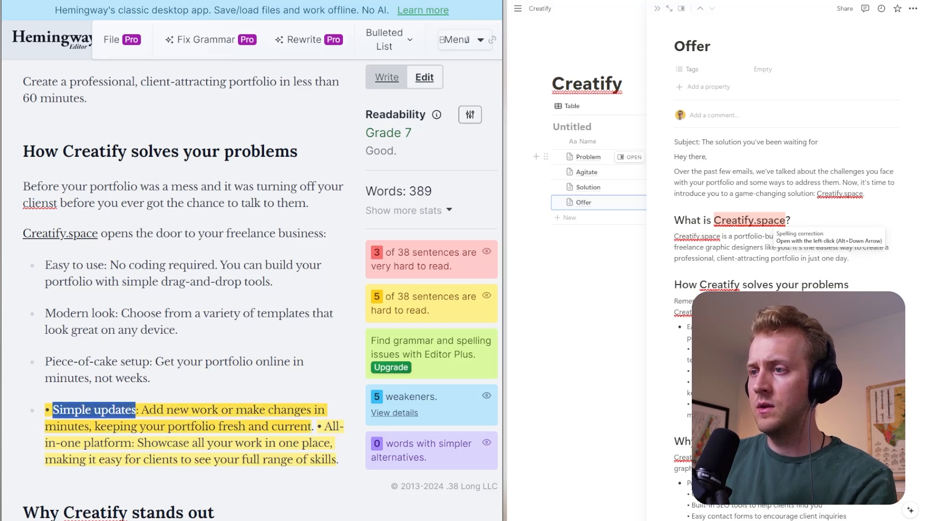
type("Keep it Fresh")
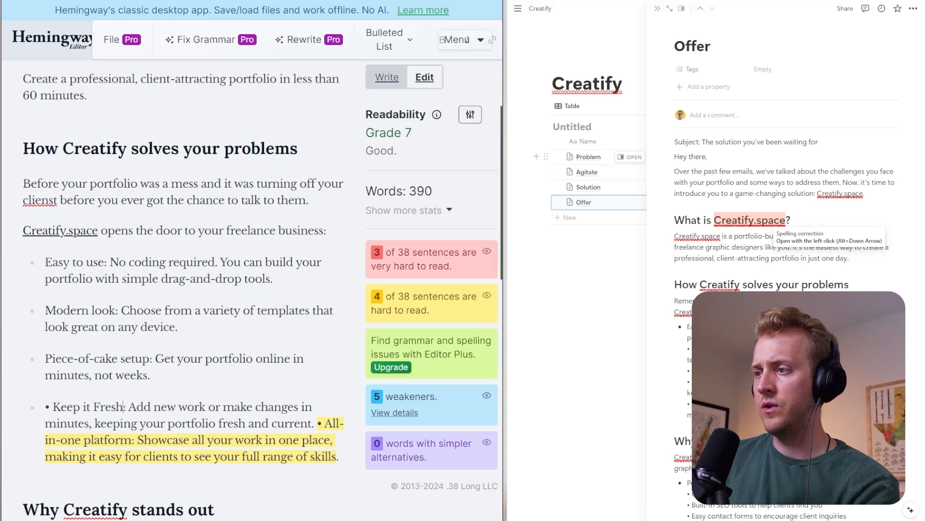
- Split the "All-in-one platform" text into its own list item and replace "fresh and current." with "up to date." in the "Keep it Fresh" bullet
scroll(184, 289, "down", 2)
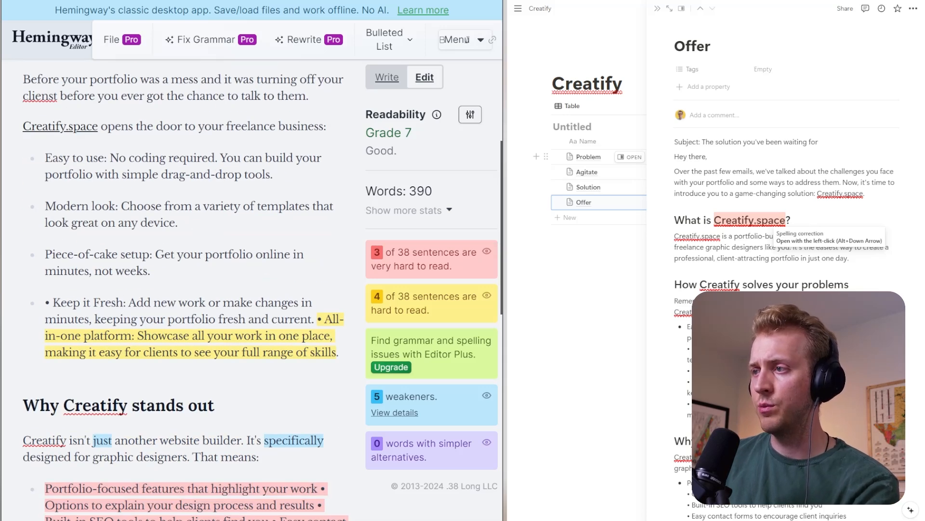
left_click(317, 319)
key("Return")
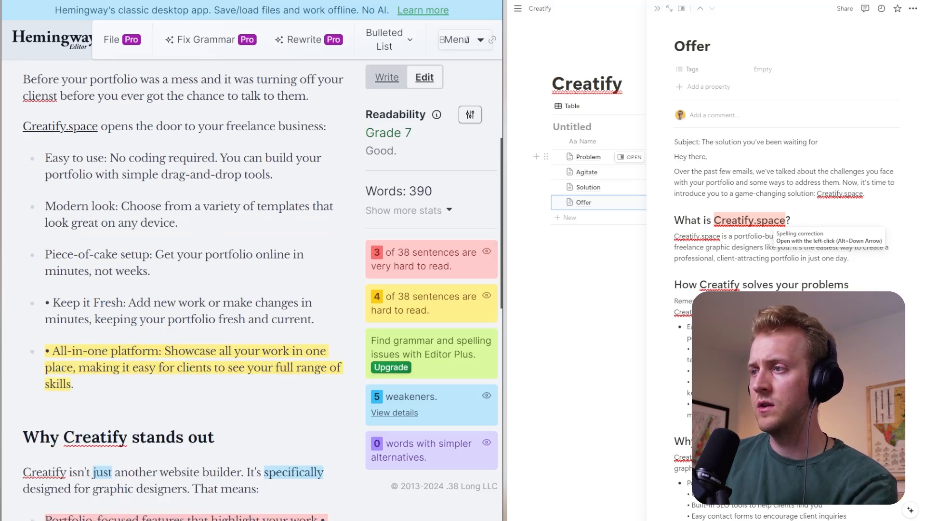
left_click_drag(316, 319, 218, 319)
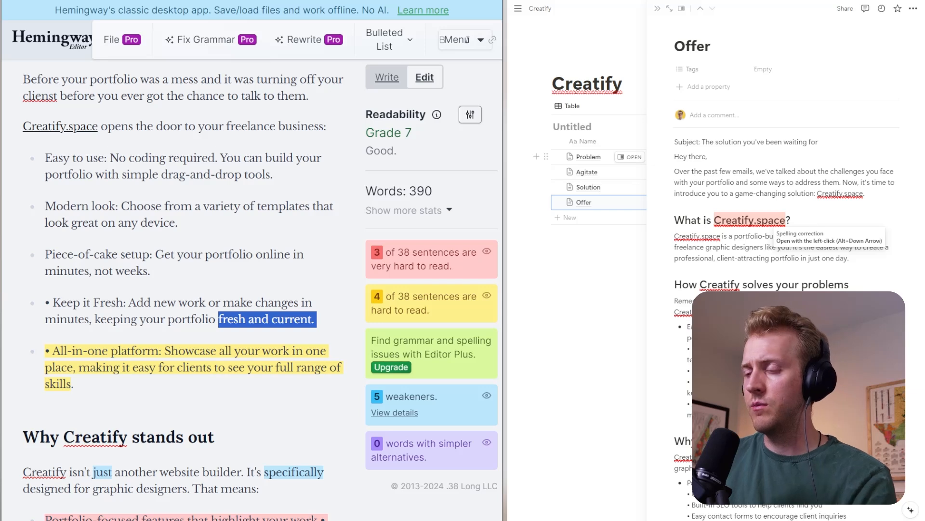
type("up to date.")
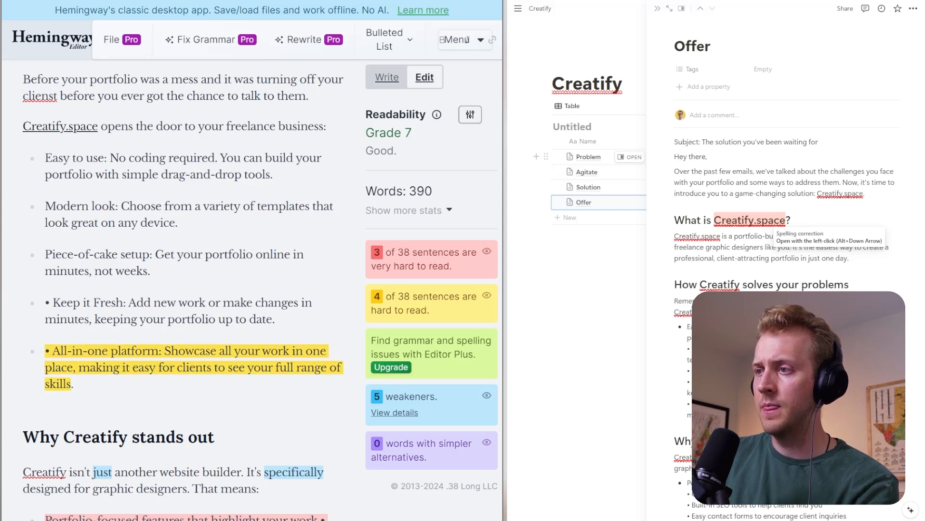
- Replace the "All-in-one platform:" label with "Your Work All in One Place:" in the last bullet of the problem-solving list
left_click_drag(159, 351, 58, 351)
left_click(111, 351)
left_click(53, 351)
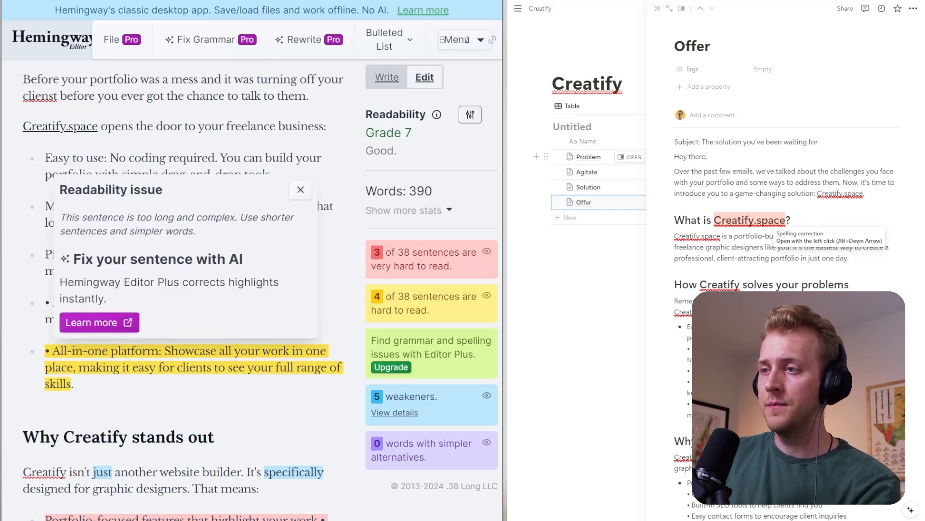
type("Your Work")
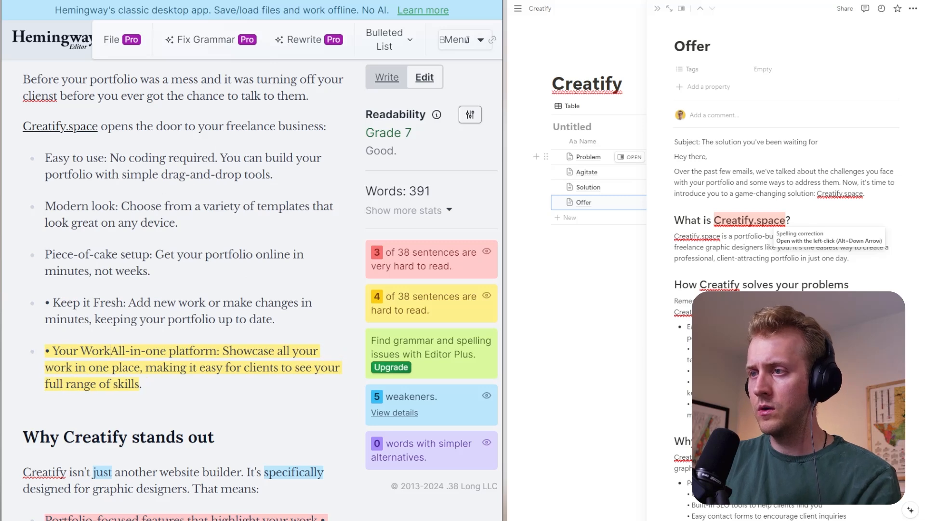
type(" All in One P")
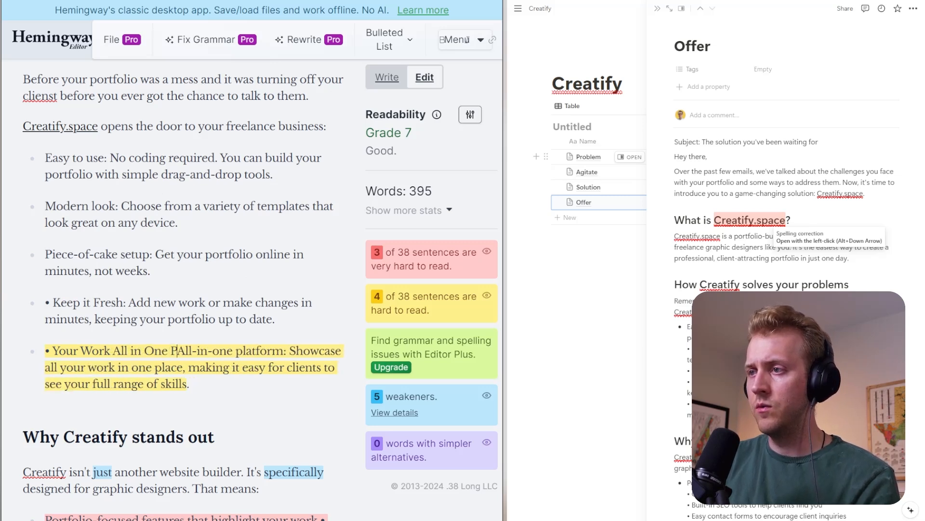
type("lace")
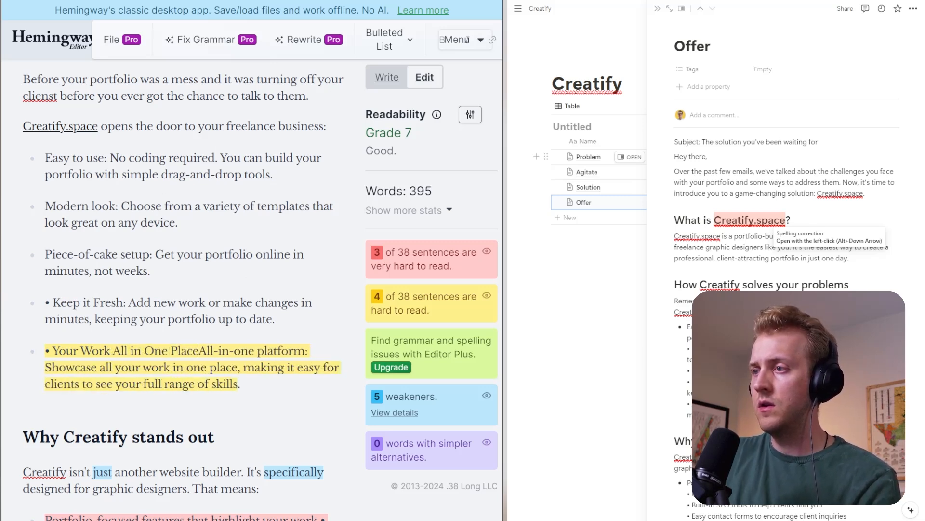
type(":")
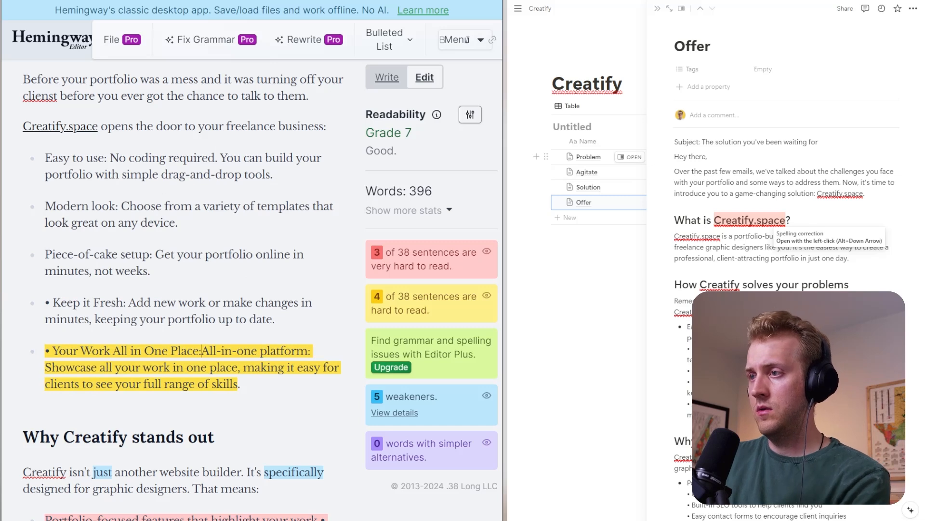
left_click_drag(201, 350, 310, 351)
key("BackSpace")
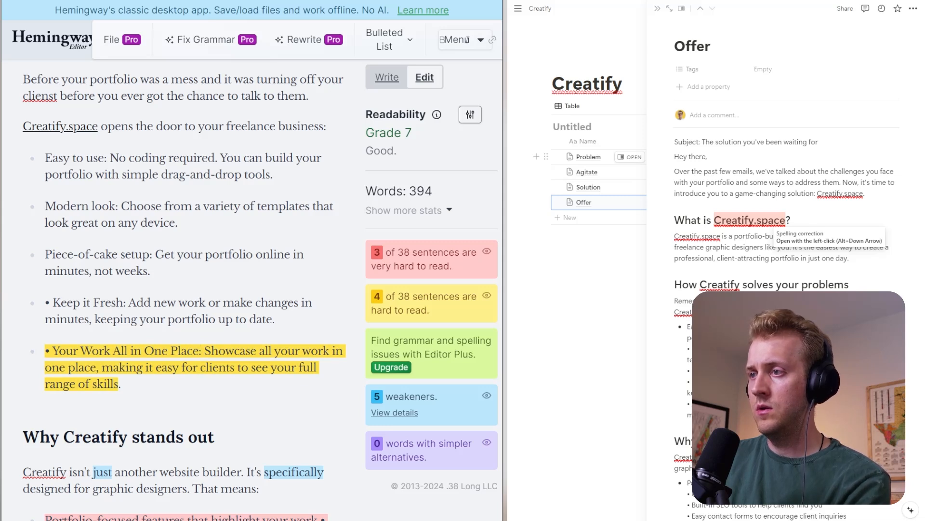
- Shorten the "Your Work All in One Place" description to "Make it easy for clients to see your full range of skills."
left_click_drag(200, 351, 145, 367)
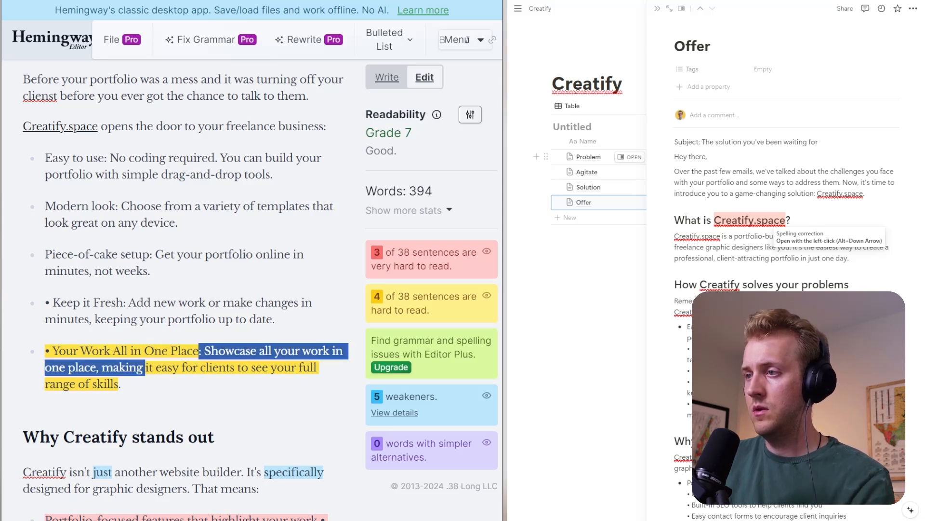
type(": M")
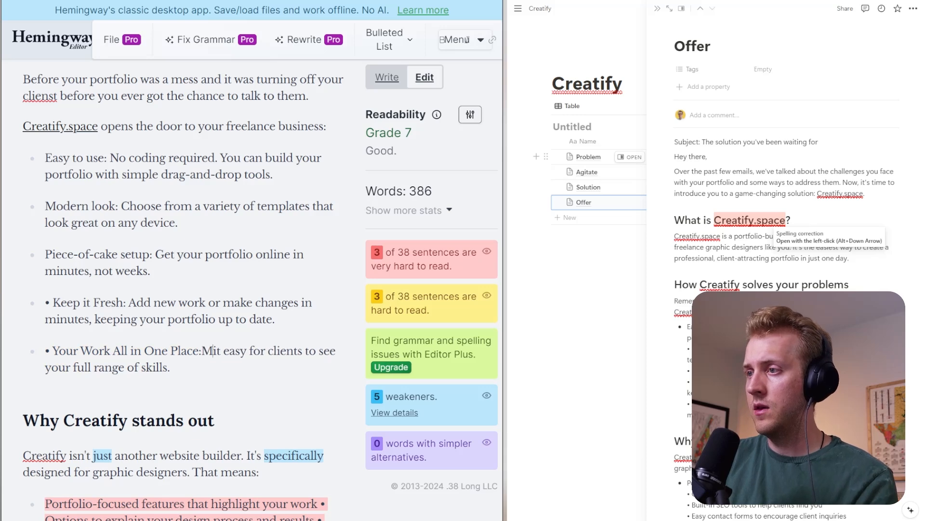
type("ake")
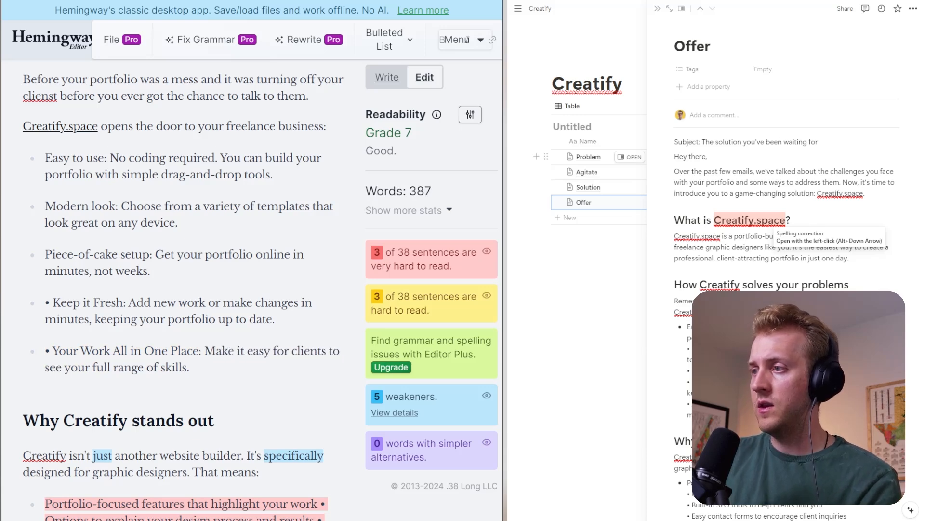
- Split the introduction under "Why Creatify stands out" into three paragraphs starting with "Creatify isn't", "It's specifically" and "That means:"
scroll(185, 289, "down", 3)
scroll(185, 289, "up", 3)
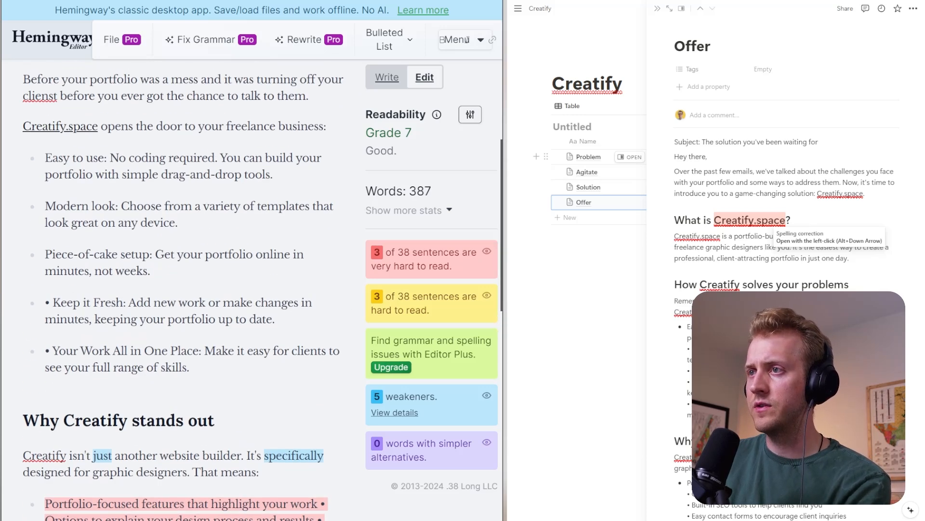
scroll(185, 289, "down", 5)
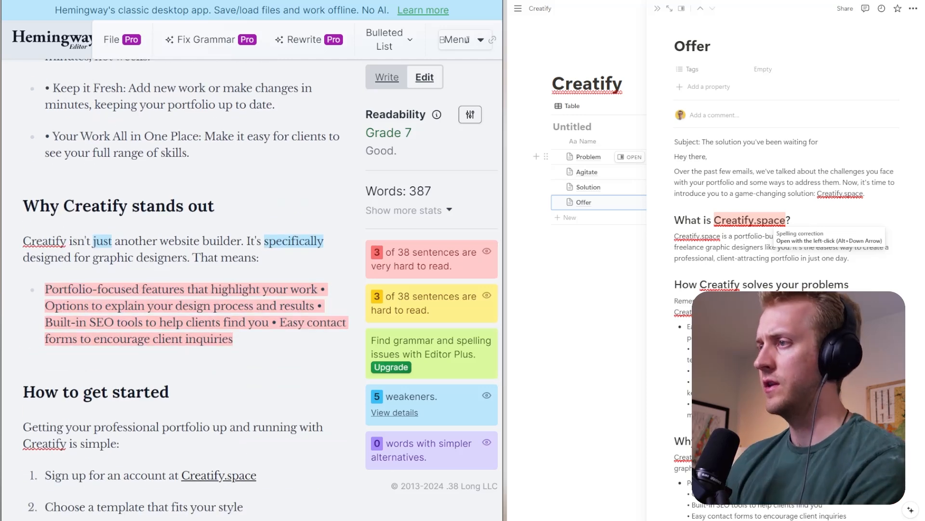
left_click(246, 241)
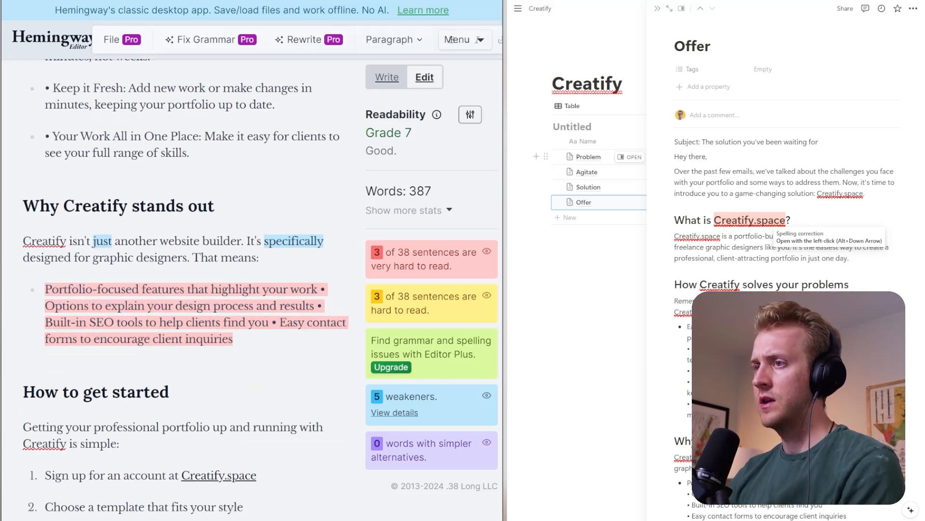
key("Return")
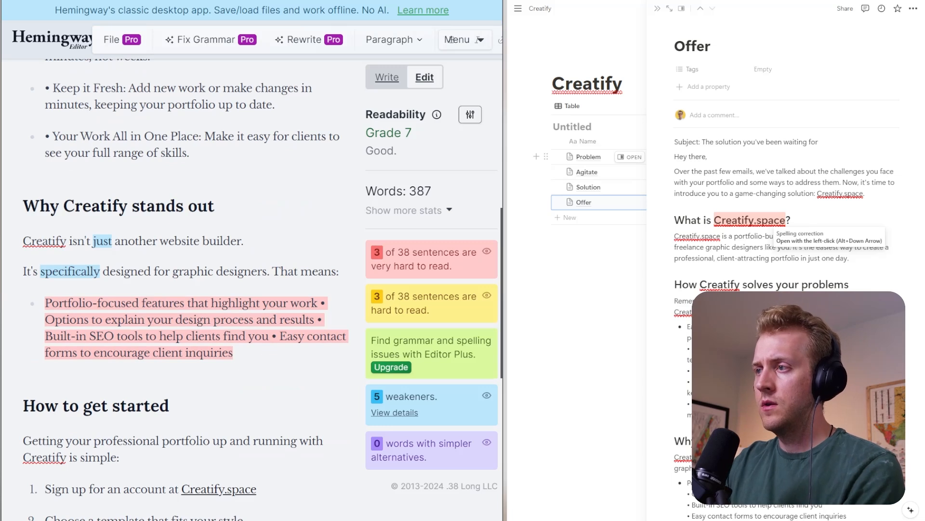
left_click(272, 271)
key("Return")
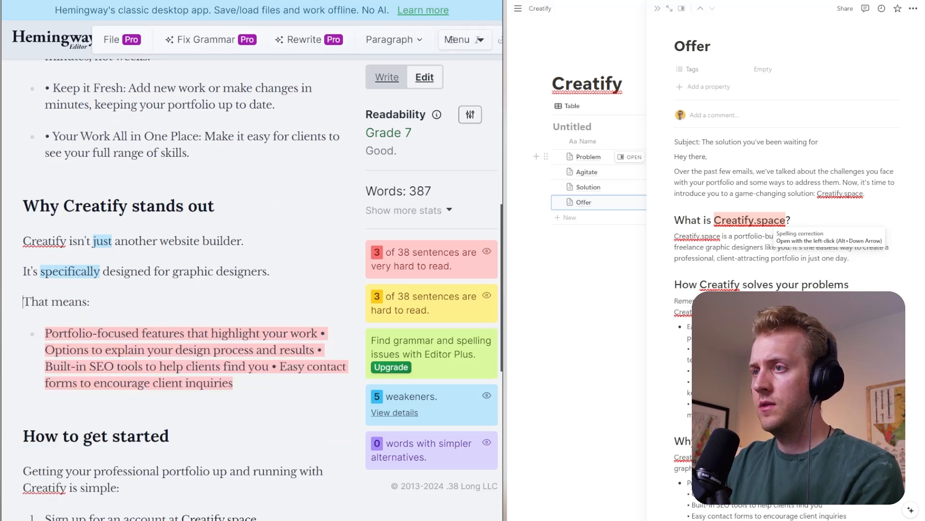
- Delete "specifically" from the sentence "It's specifically designed for graphic designers."
double_click(69, 272)
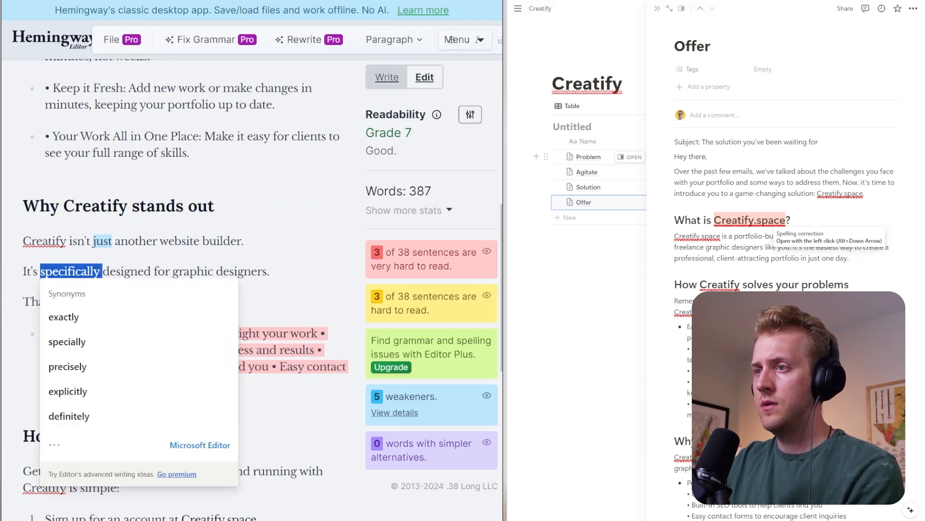
key("BackSpace")
left_click(211, 271)
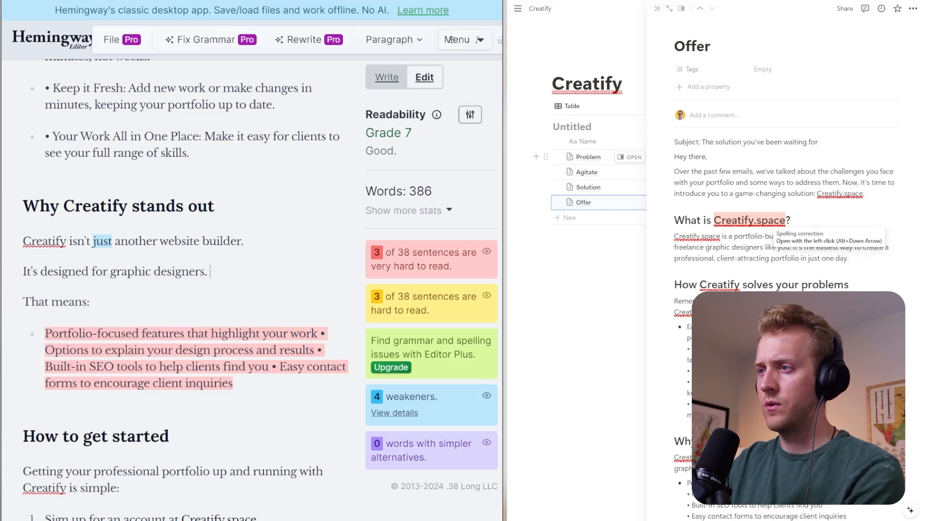
- Replace "designed" with "made" in the sentence "It's designed for graphic designers."
double_click(64, 271)
type("made")
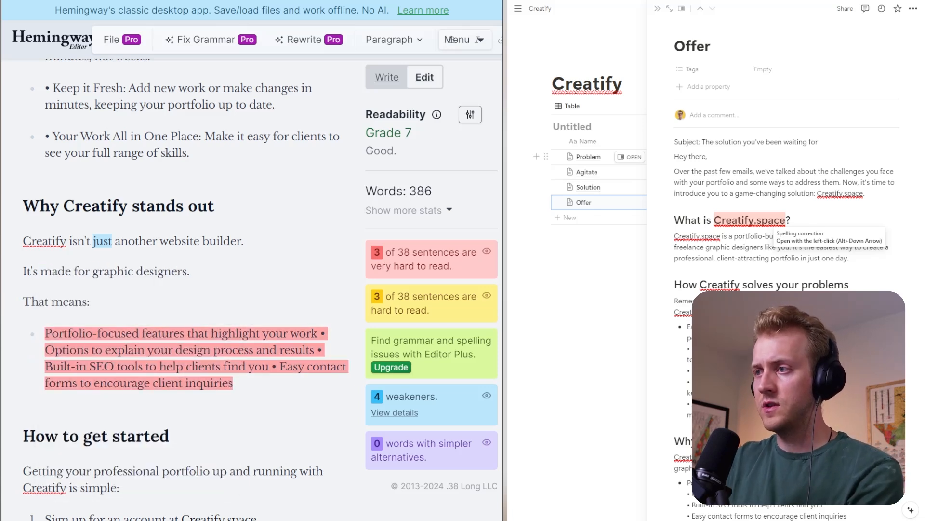
- Split the run-together bullet under "That means:" into four list items starting with "Portfolio-focused", "Options", "Built-in SEO" and "Easy contact", removing the inline bullet characters
left_click(321, 334)
key("Delete")
key("Delete")
key("Return")
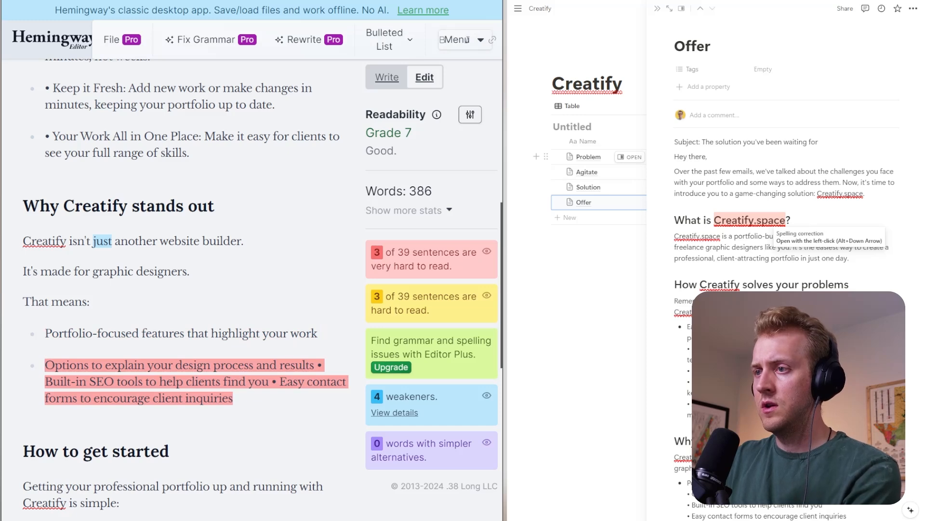
left_click(309, 365)
key("Right")
key("Right")
key("Delete")
key("Delete")
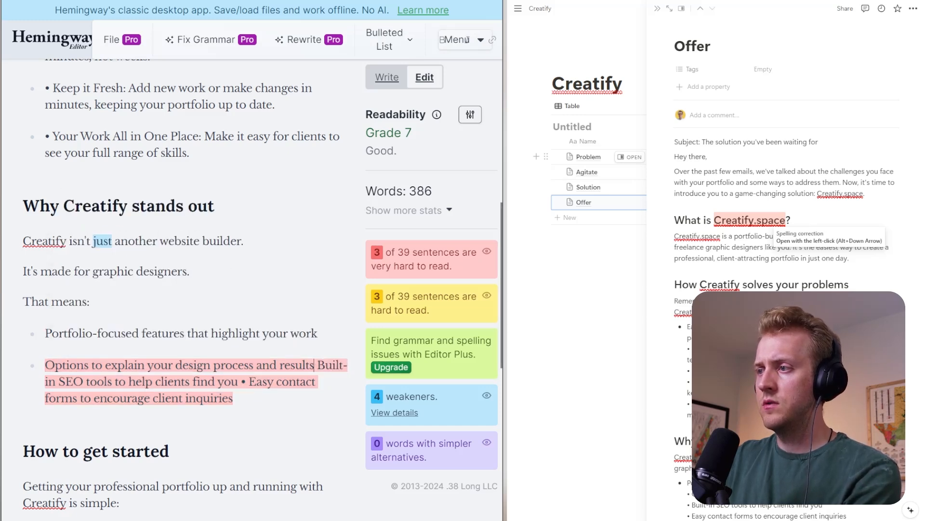
key("Return")
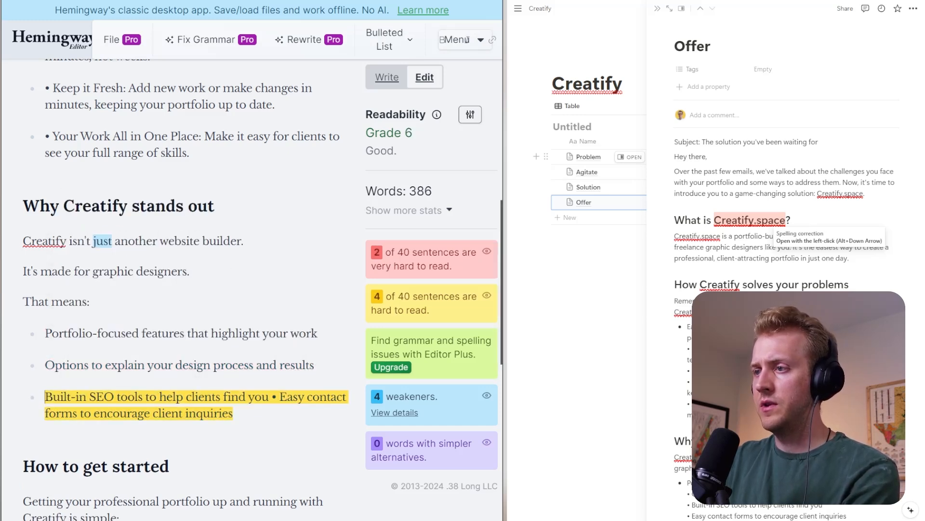
key("BackSpace")
key("BackSpace")
key("BackSpace")
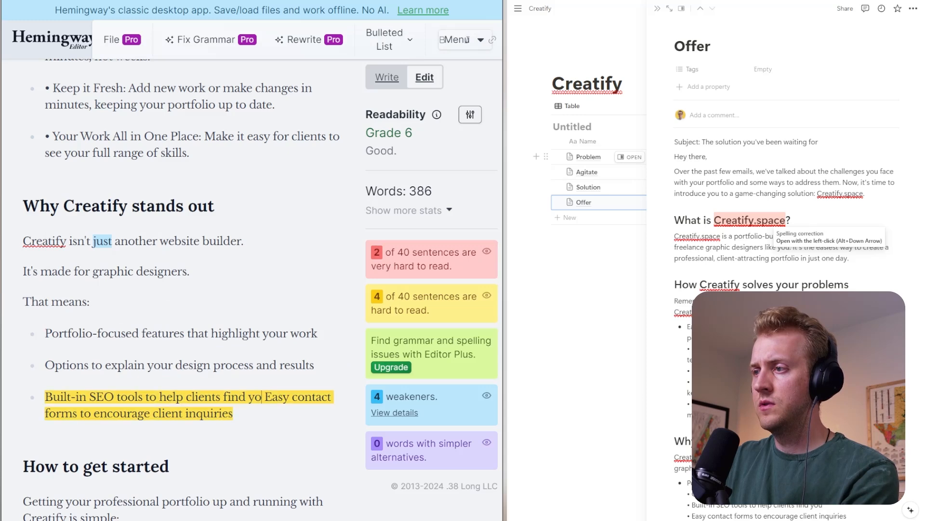
key("Delete")
key("Return")
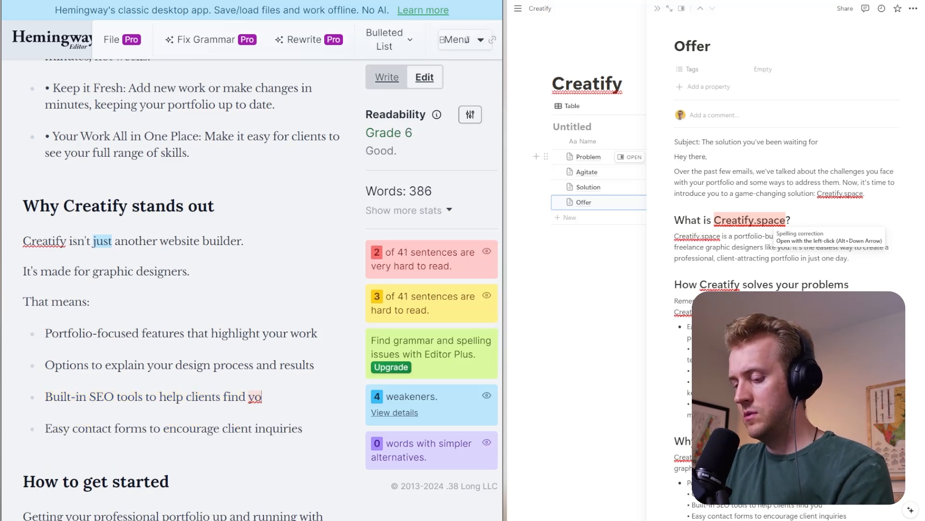
type("u")
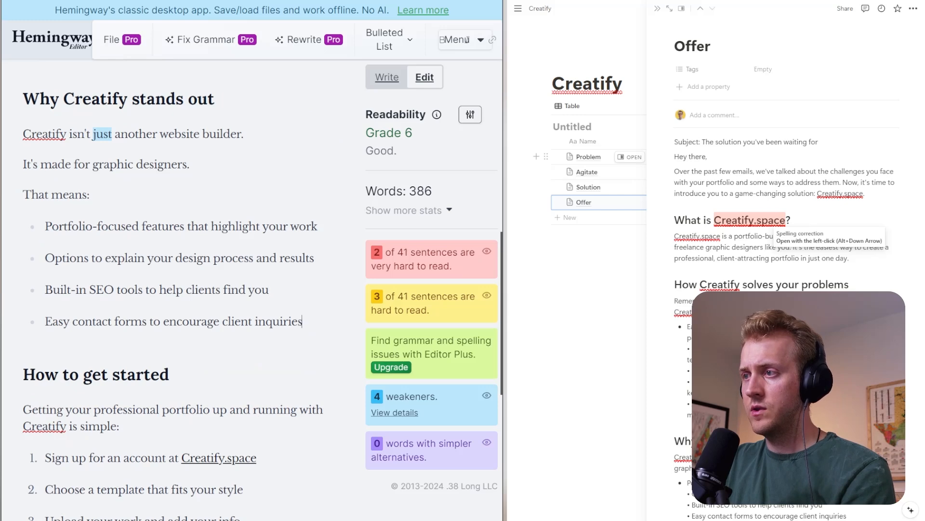
- Replace the "How to get started" heading with "Build Your New Portfolio today."
scroll(173, 289, "down", 2)
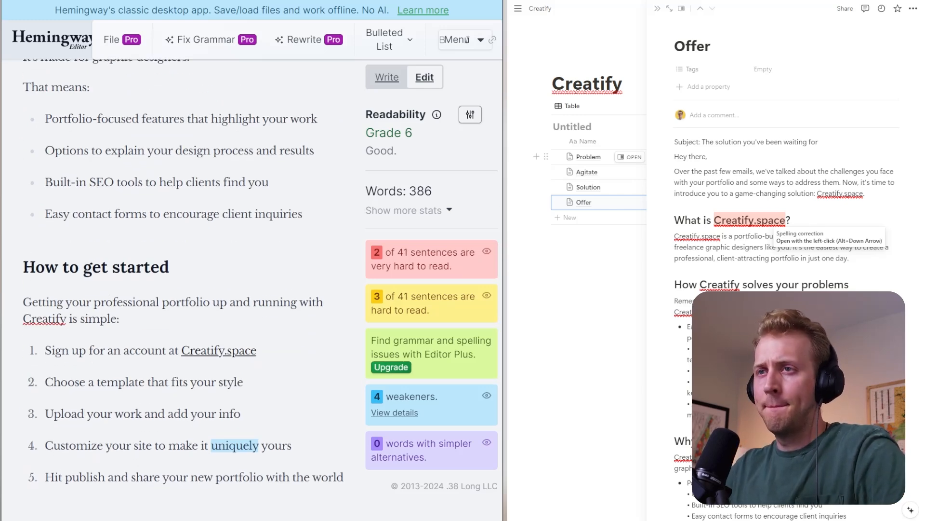
triple_click(96, 267)
type("B")
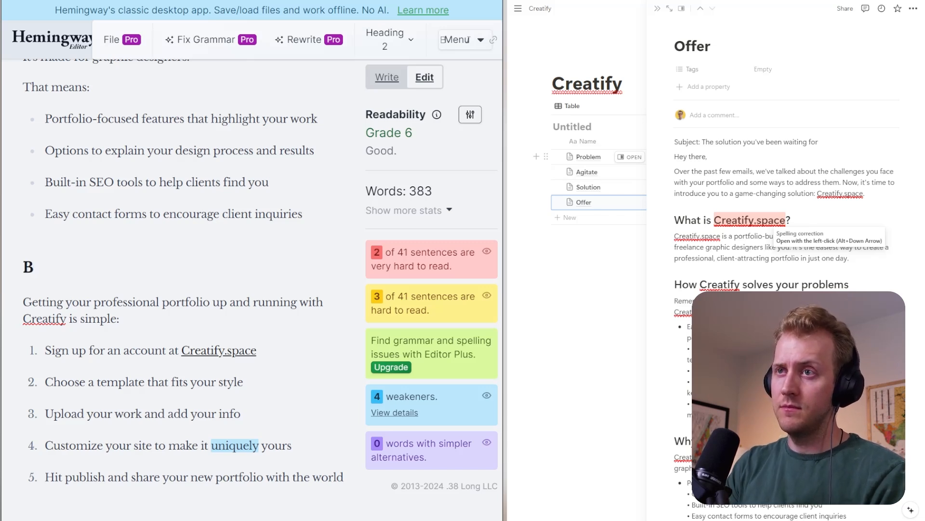
key("BackSpace")
type("Build You")
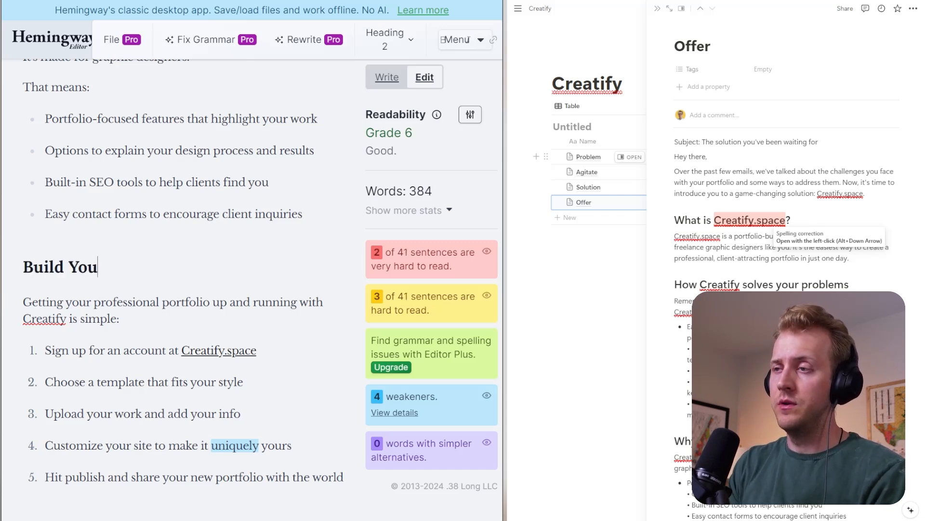
type("r Nee P")
key("BackSpace")
key("BackSpace")
key("BackSpace")
type("w ")
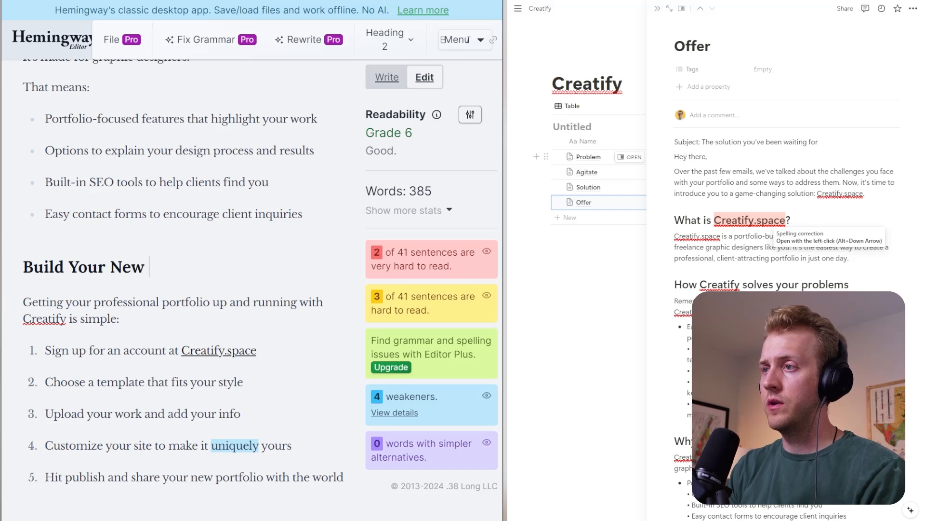
type("Portfolio")
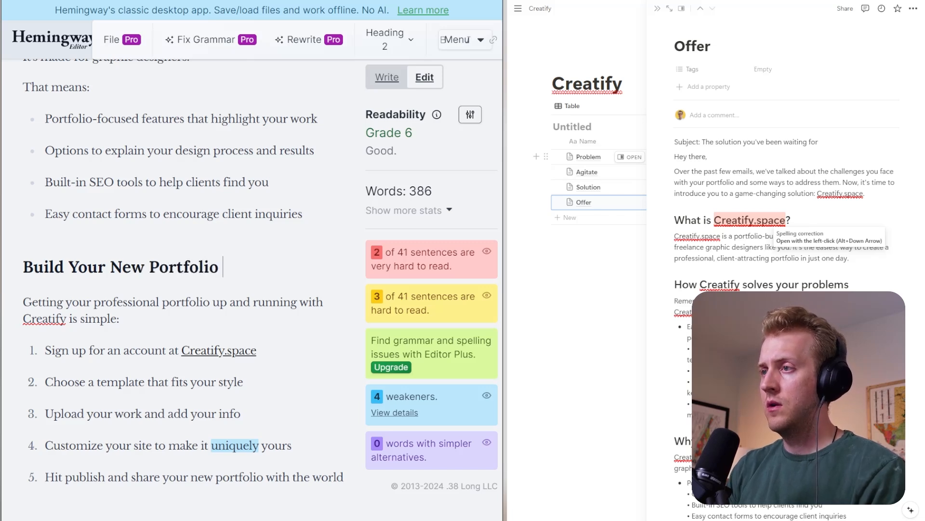
type(" T")
key("BackSpace")
type("today.")
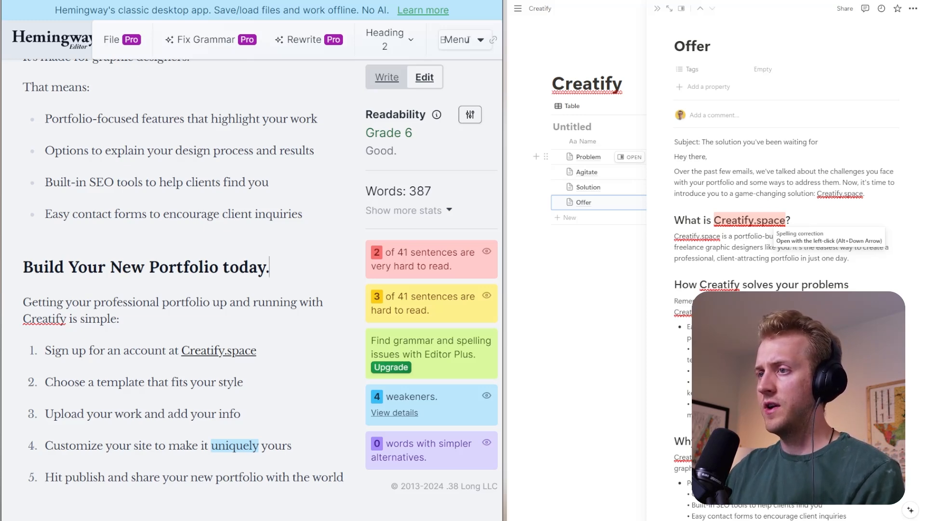
scroll(183, 289, "down", 2)
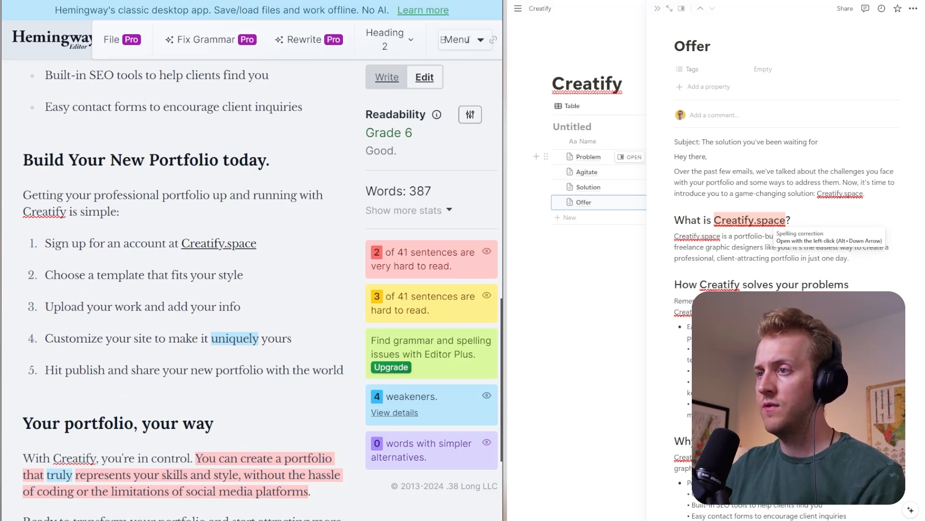
left_click(235, 338)
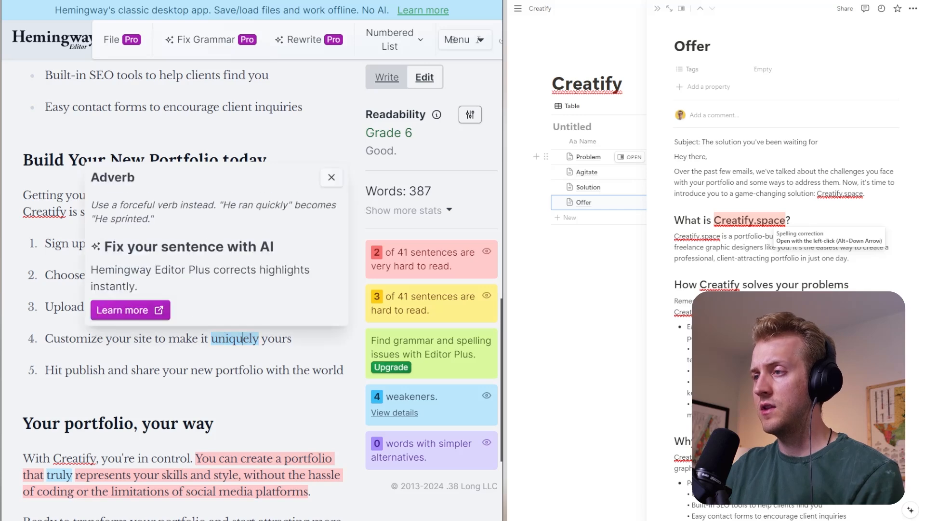
left_click(44, 370)
- Replace the "Your portfolio, your way" heading with "Getting Clients to say Yes is just the beginning..."
scroll(453, 40, "down", 2)
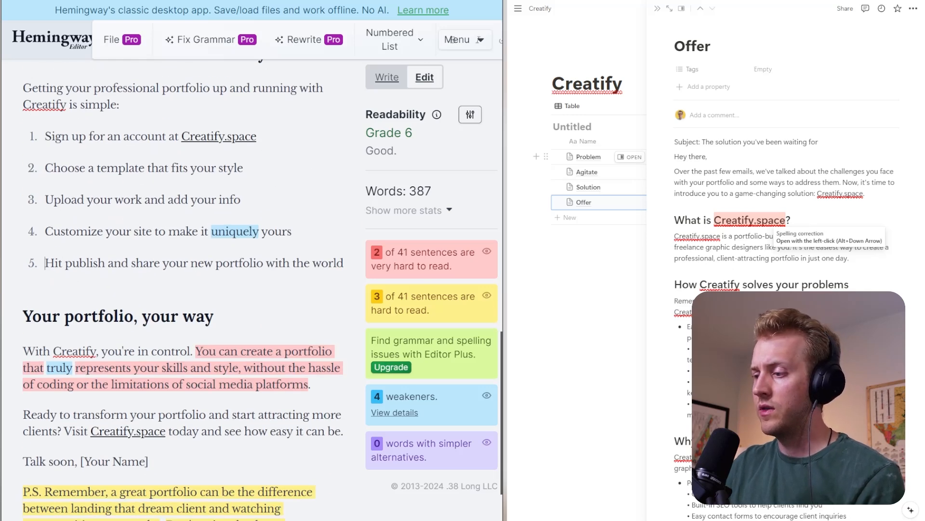
scroll(454, 40, "down", 2)
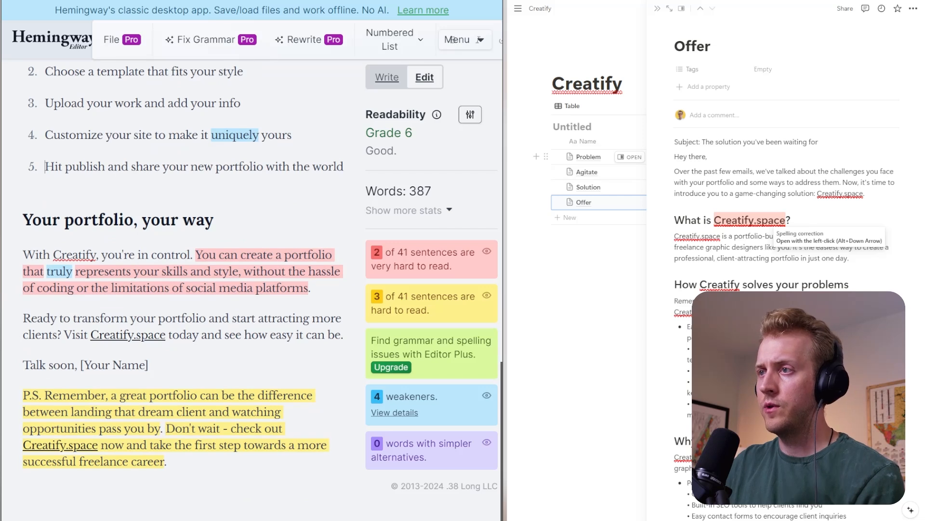
left_click_drag(213, 219, 2, 217)
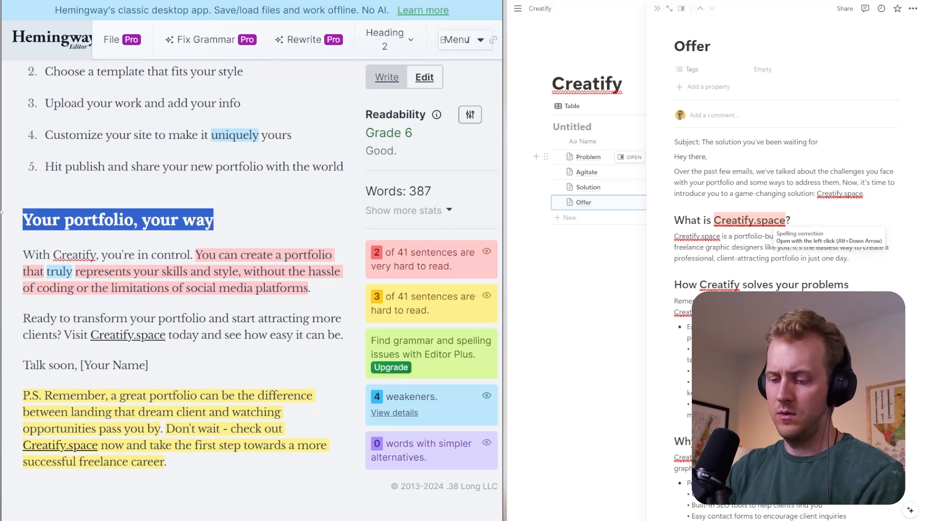
type("Get")
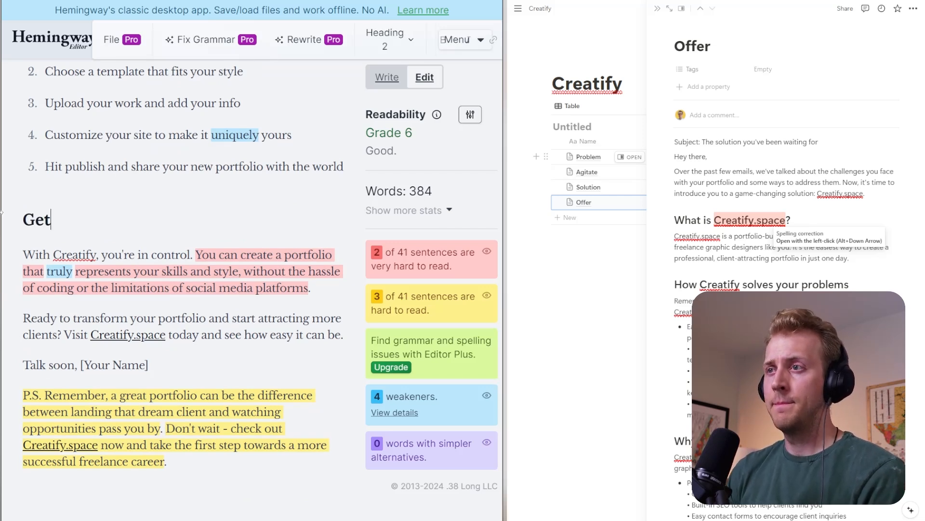
type("ting Clients to Sa")
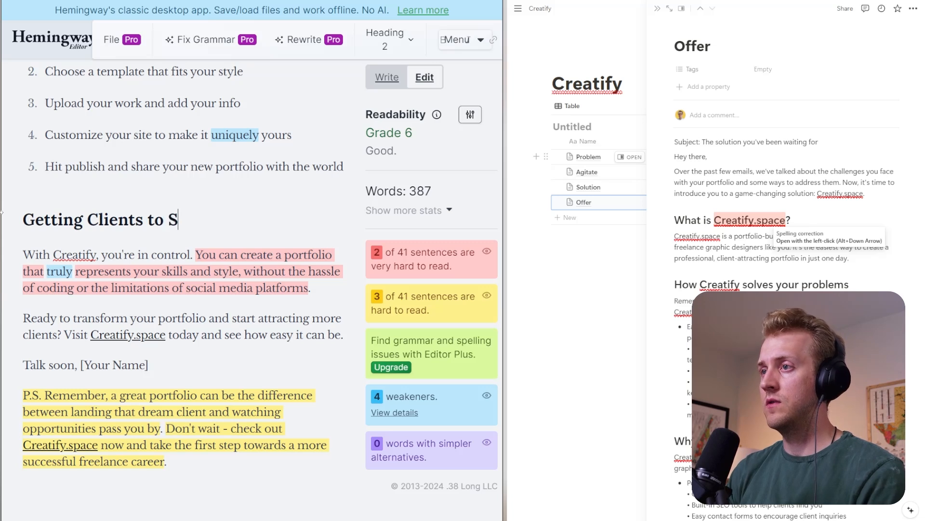
key("BackSpace")
key("BackSpace")
type("say YE")
key("BackSpace")
type("e")
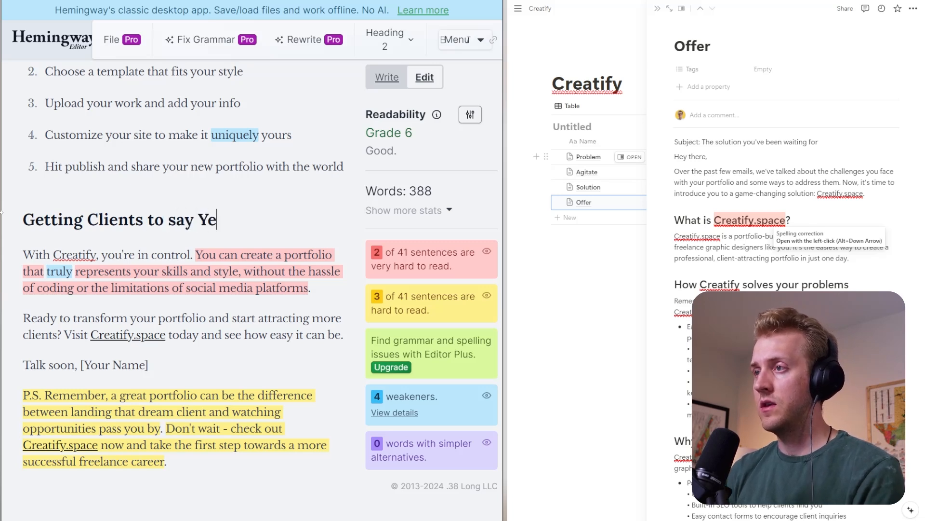
type("s")
type(" is hj")
key("BackSpace")
key("BackSpace")
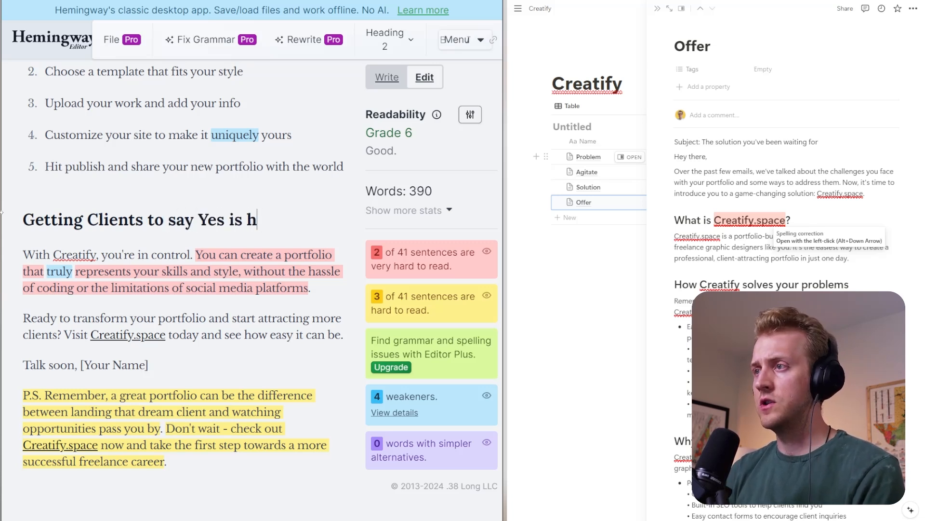
type("just the beginngi")
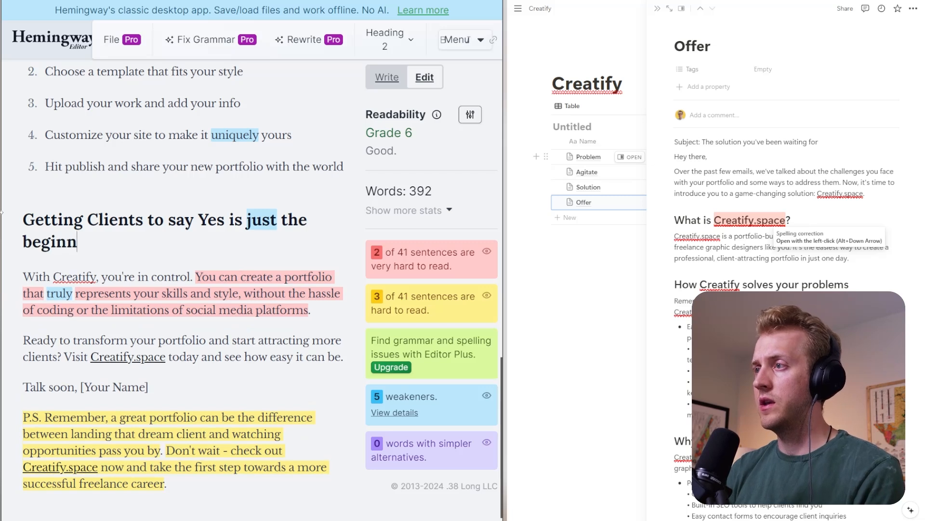
key("BackSpace")
key("BackSpace")
type("ing")
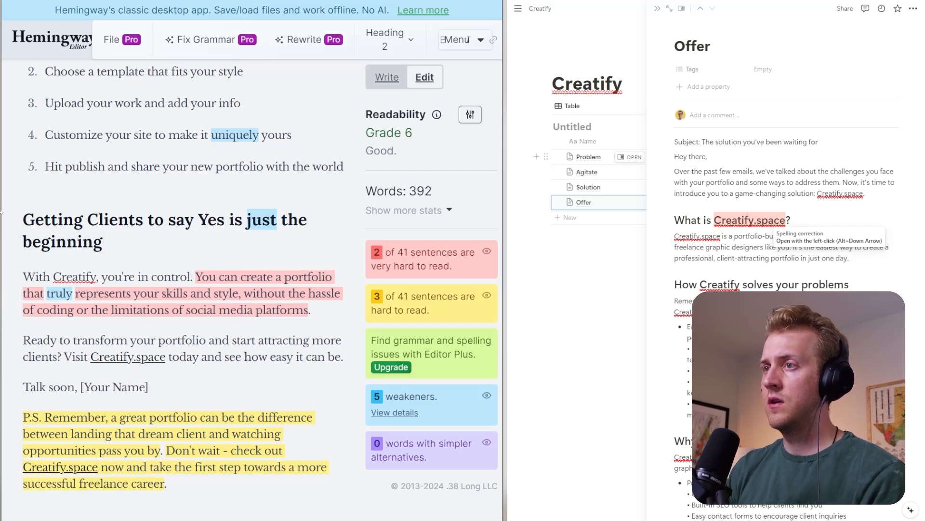
type("...")
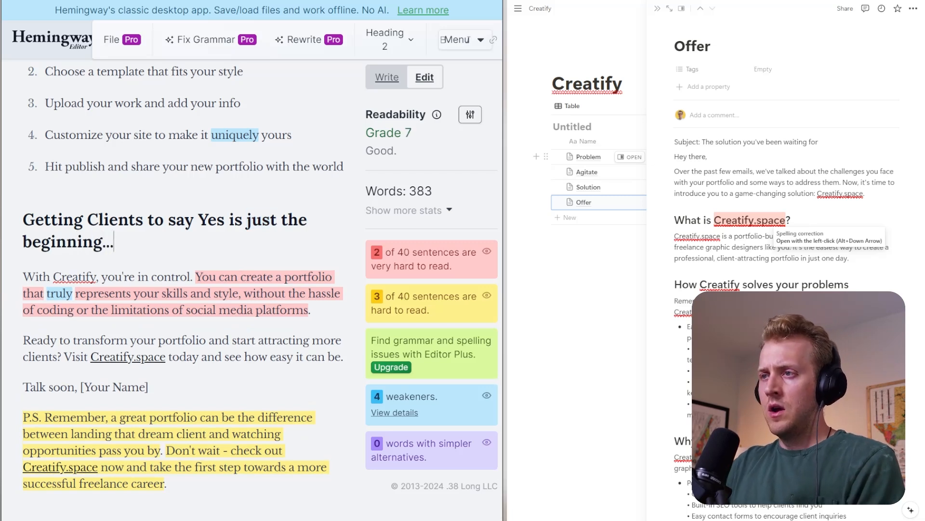
- Split the paragraph after "With Creatify, you're in control." so that "You can create a portfolio" starts a new paragraph
left_click(196, 277)
key("Return")
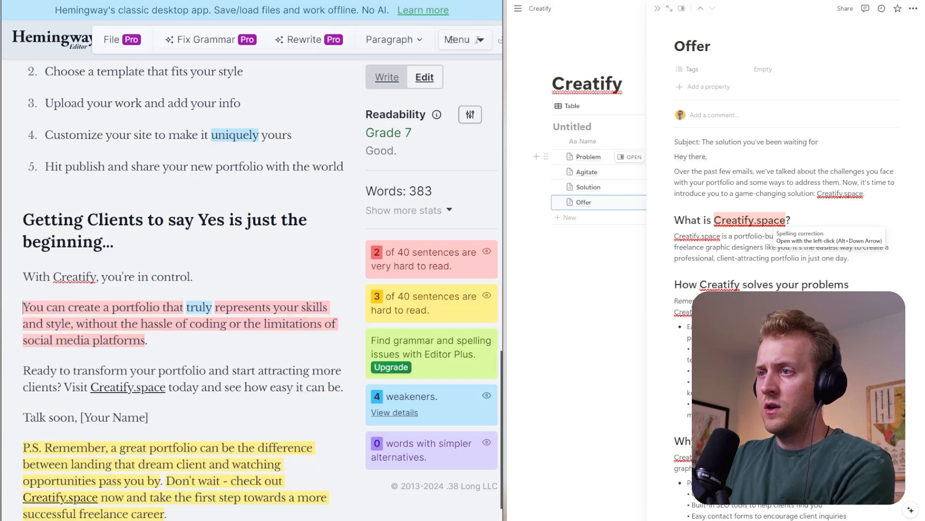
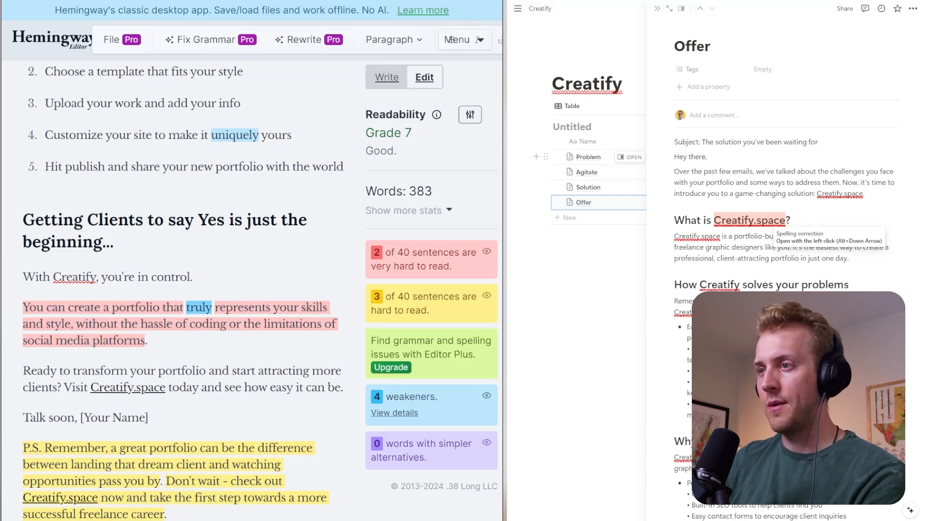
- End the portfolio sentence at "skills and style." and start a new paragraph with "And you can do it" before "without the hassle of coding"
key("Return")
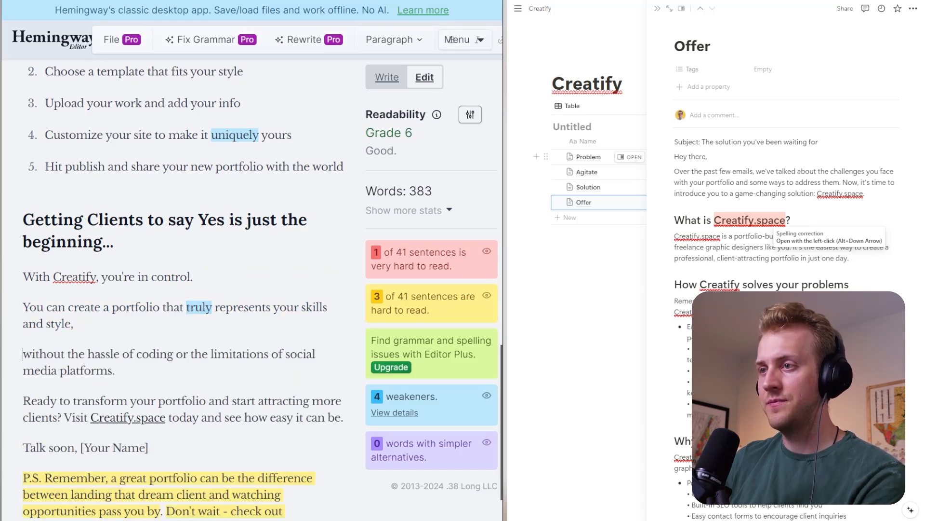
key("BackSpace")
type(".")
key("Return")
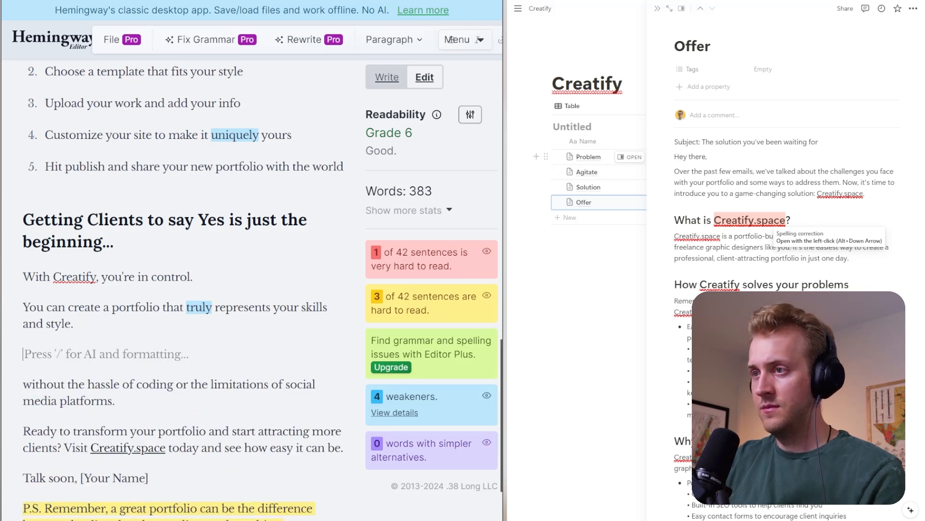
type("And you can do it")
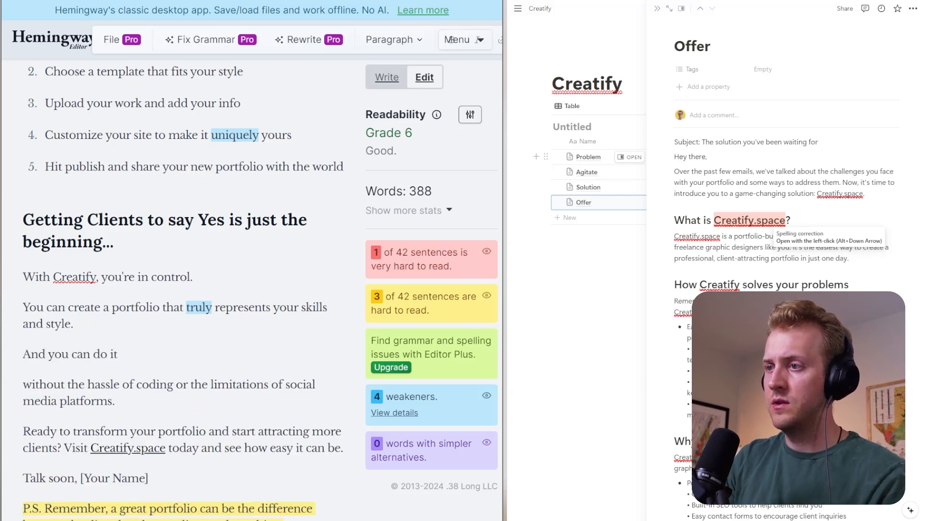
key("Delete")
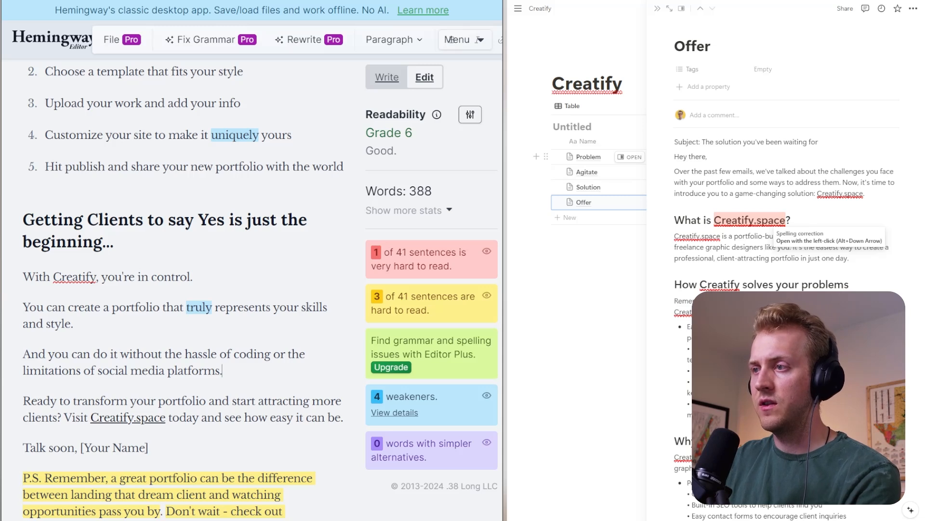
scroll(452, 40, "down", 2)
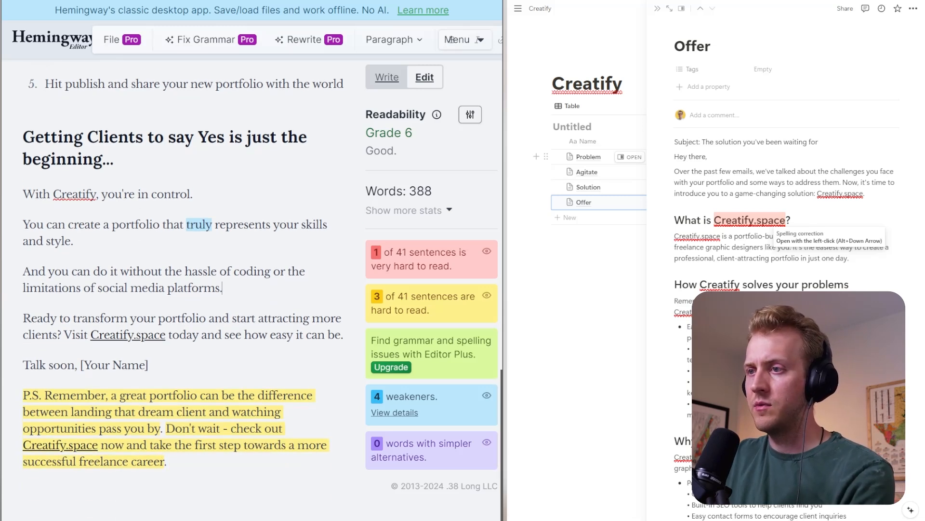
key("shift+Left")
key("shift+Left")
key("shift+Left")
key("shift+Left")
key("shift+Left")
key("shift+Left")
key("shift+Left")
key("shift+Left")
key("shift+Left")
key("shift+Left")
key("shift+Left")
key("shift+Left")
key("shift+Left")
key("shift+Left")
key("shift+Left")
key("shift+Left")
key("shift+Left")
key("shift+Left")
key("shift+Left")
key("shift+Left")
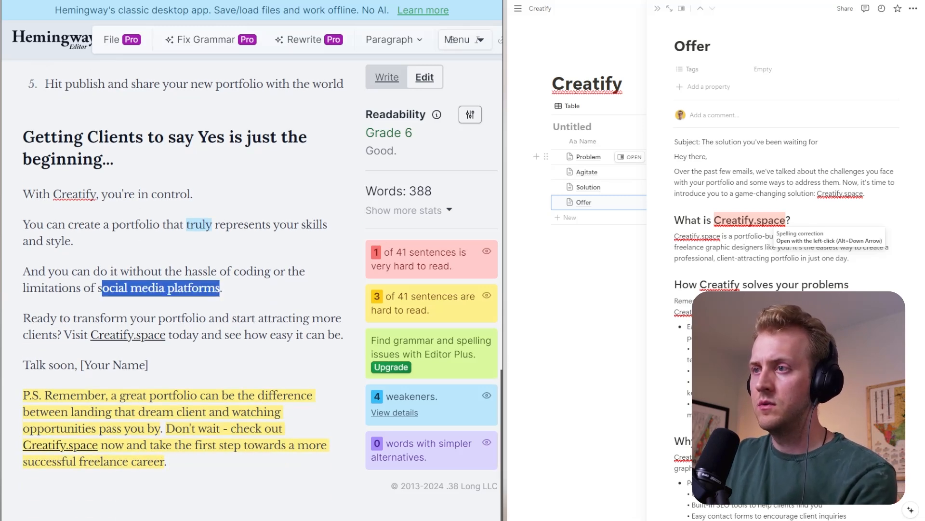
key("BackSpace")
key("BackSpace")
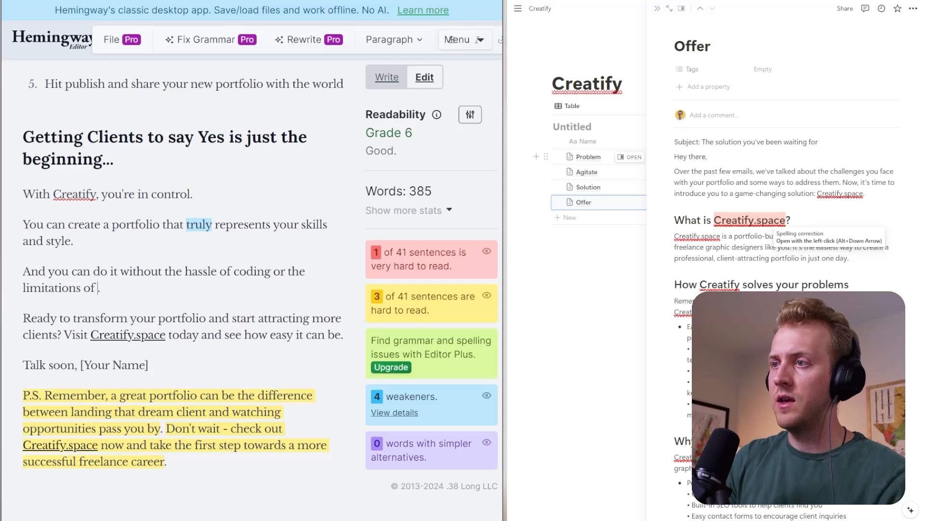
type("a social media")
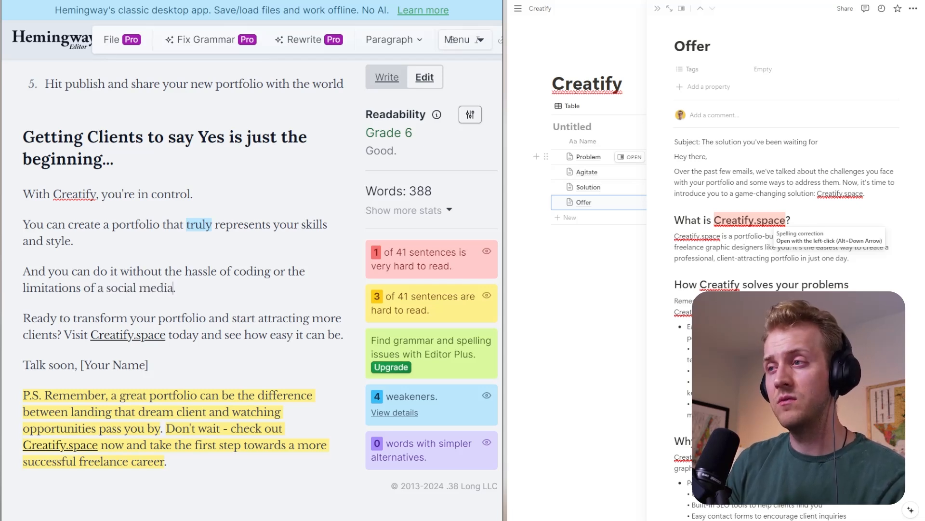
key("ctrl+z")
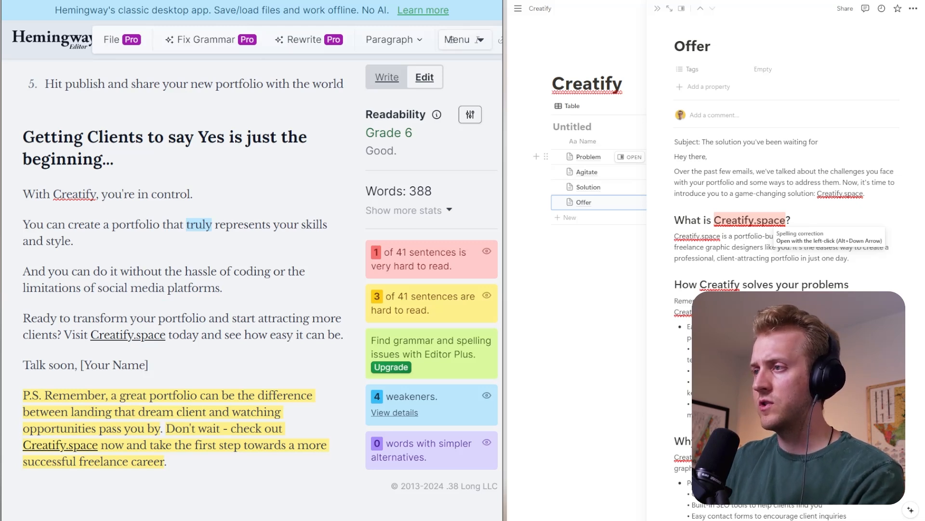
- Move "Visit Creatify.space today" into its own paragraph and shorten the question before it to "Start attracting more clients."
key("Return")
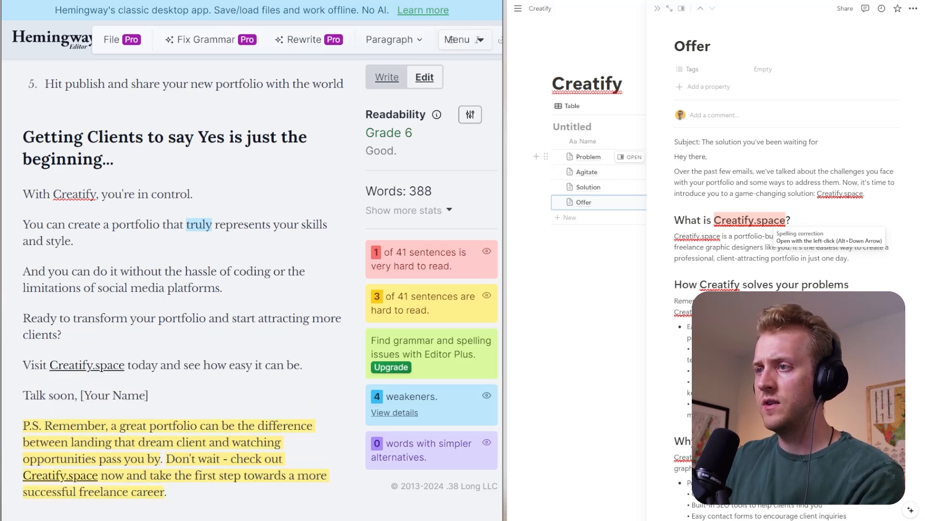
left_click_drag(232, 318, 21, 318)
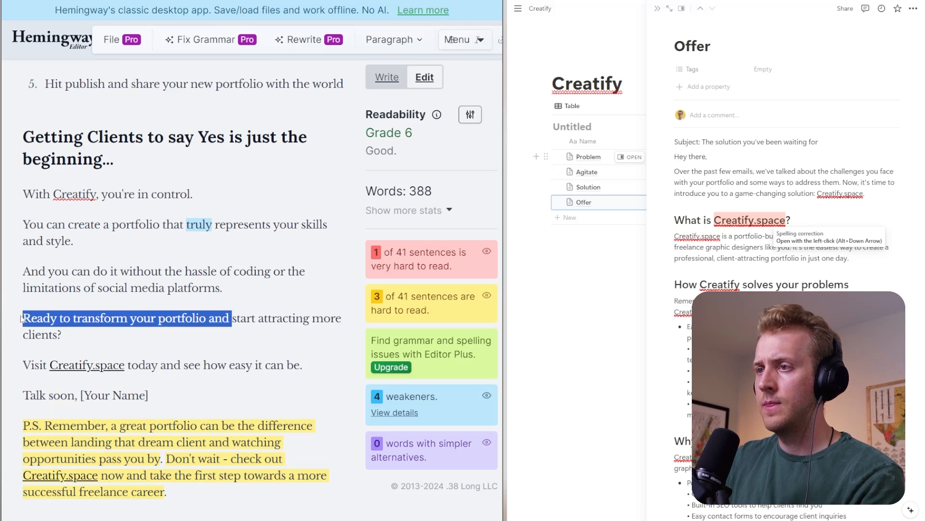
type("S")
key("Delete")
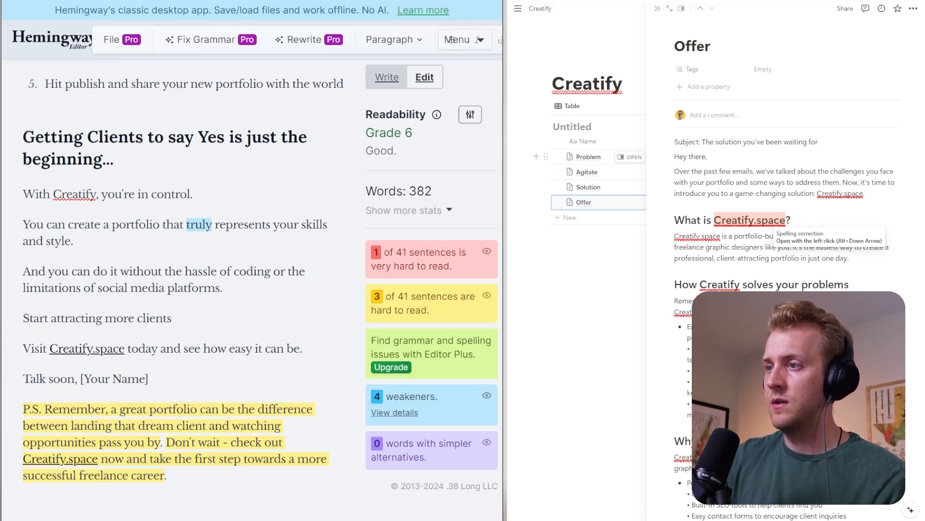
type(".")
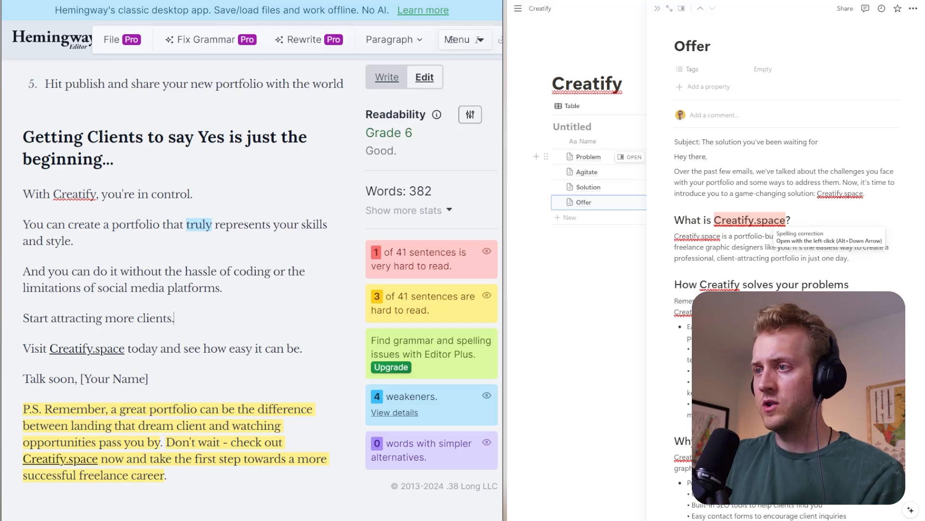
- Replace "Visit" with "Go to" in the line about seeing how easy Creatify.space can be
key("Return")
type("Go to")
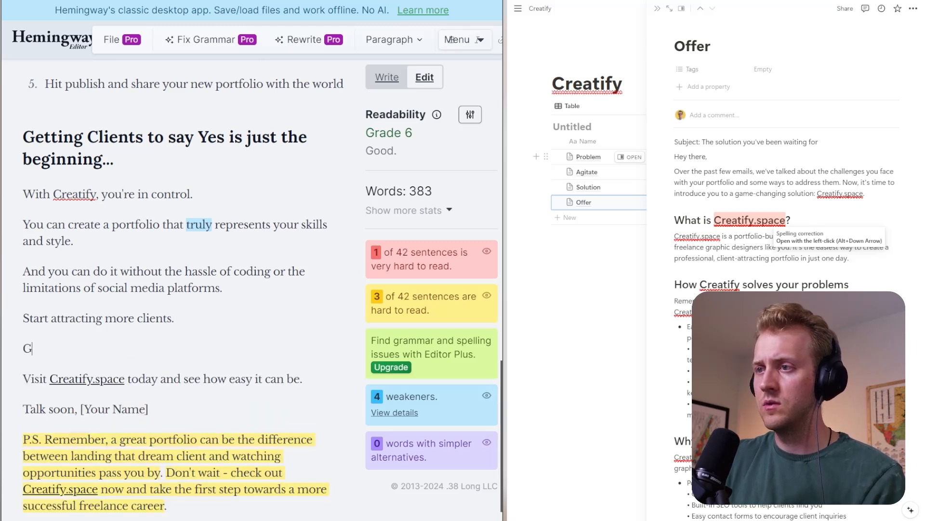
key("Delete")
key("Delete")
key("Delete")
key("Delete")
key("Delete")
key("Delete")
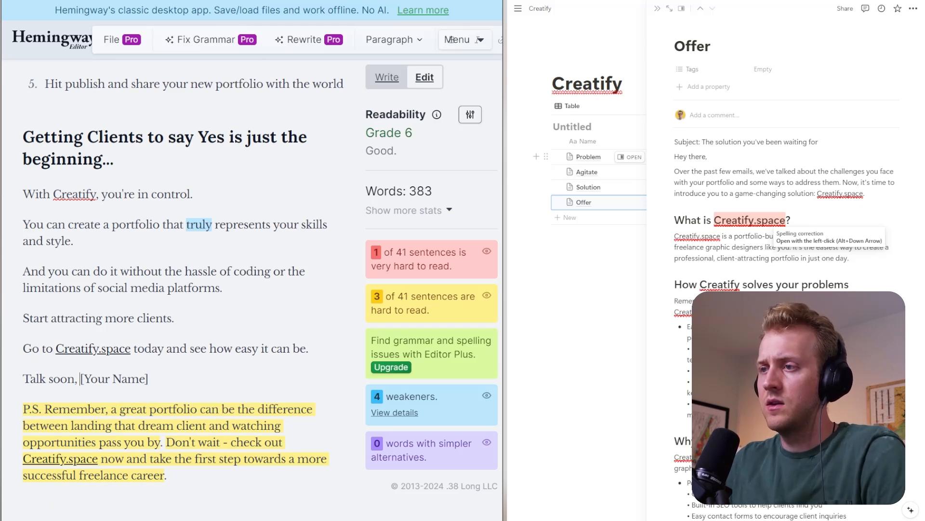
- Put "[Your Name]" on its own line and split the P.S. so that "Don't wait" starts a new paragraph
key("Return")
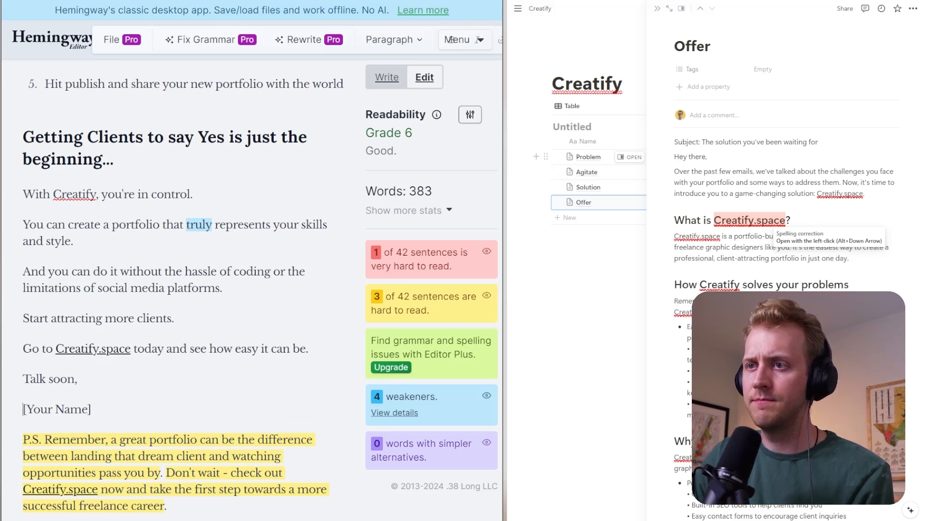
scroll(451, 39, "down", 1)
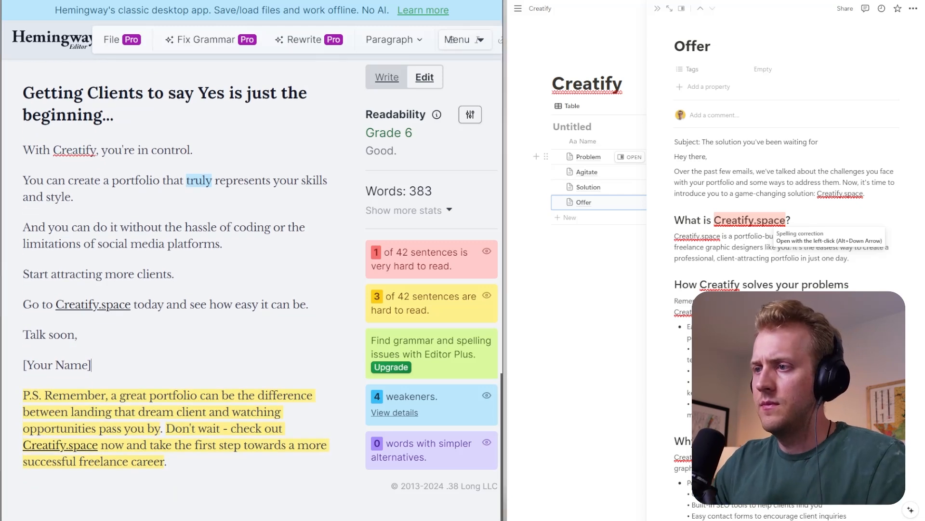
left_click(130, 396)
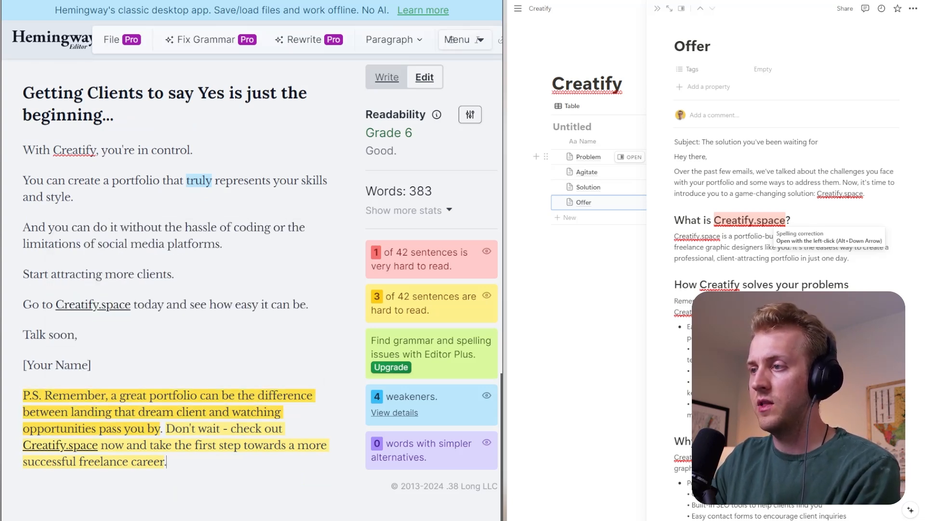
key("Return")
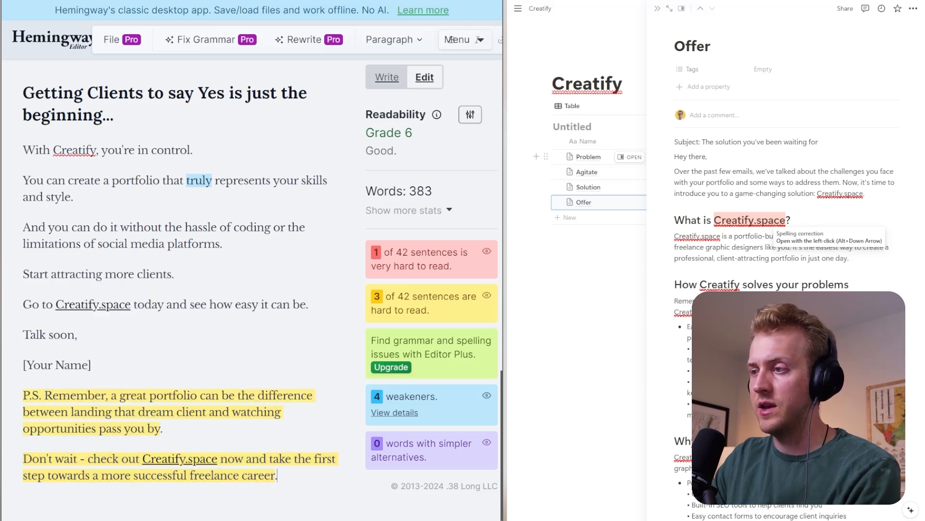
- Review the whole Offer email from subject line to P.S. and check the suggestion for the highlighted adverb "truly"
scroll(451, 39, "up", 20)
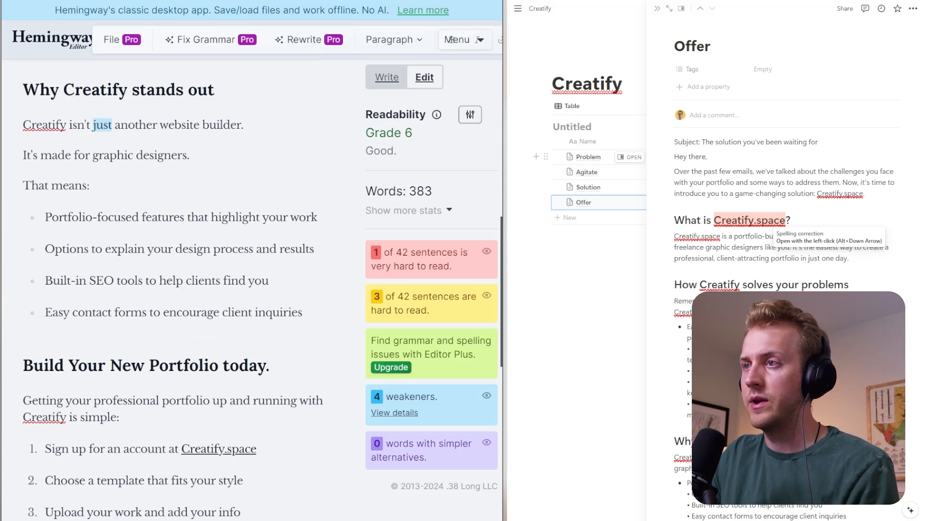
scroll(451, 39, "up", 1)
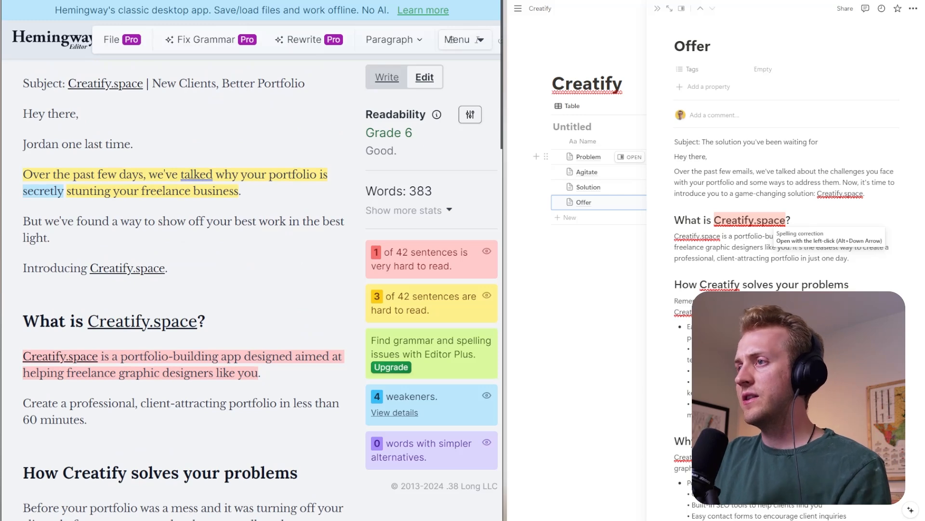
scroll(452, 40, "down", 5)
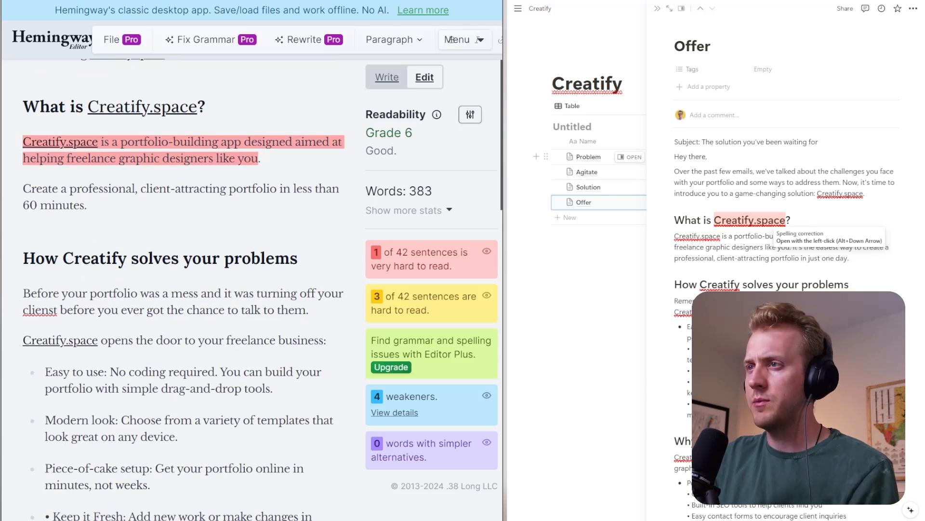
scroll(451, 40, "down", 9)
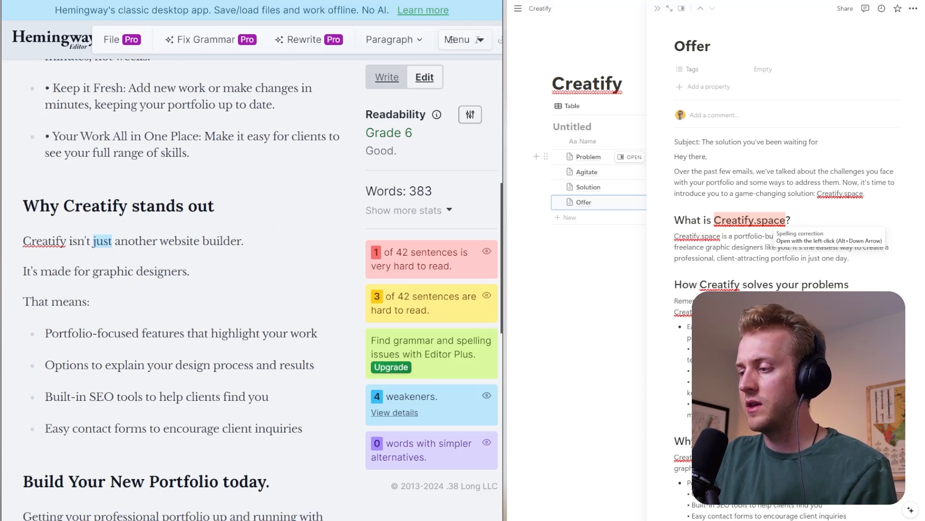
scroll(452, 39, "down", 11)
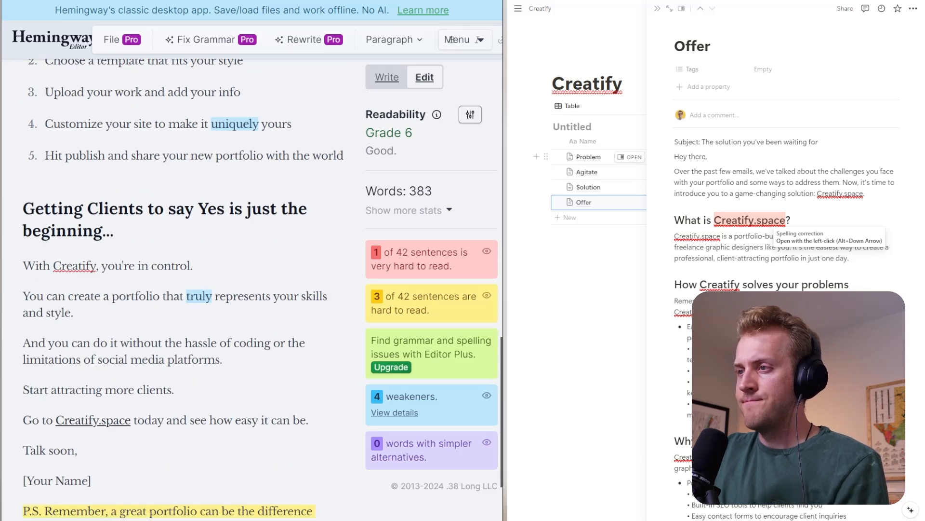
left_click(188, 296)
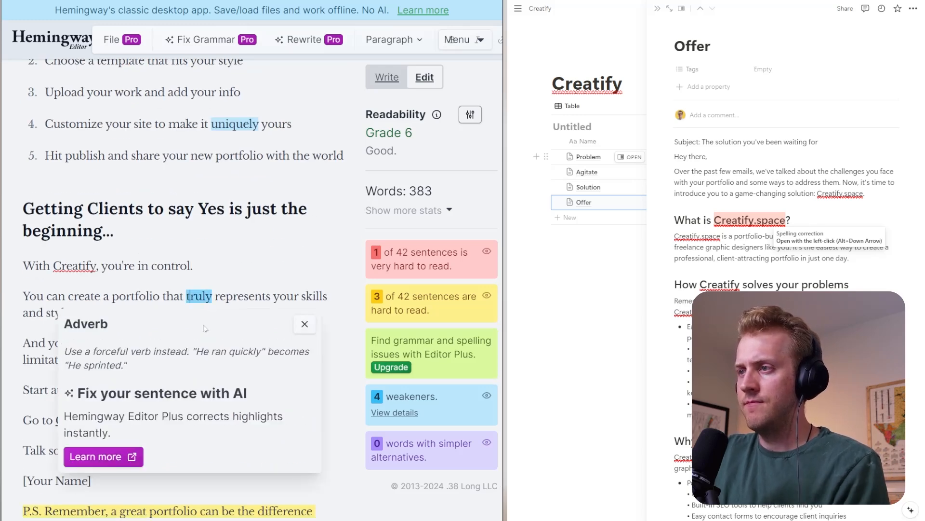
scroll(206, 329, "up", 2)
left_click(304, 244)
scroll(305, 244, "down", 5)
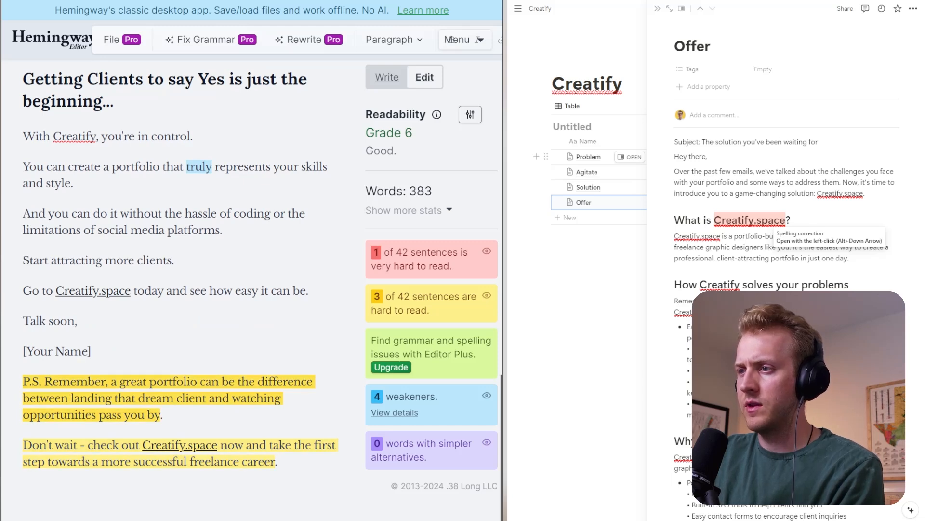
- Rewrite the end of the first P.S. sentence to read "between your dream client saying YES or hell no."
left_click_drag(68, 398, 137, 398)
key("BackSpace")
type("your")
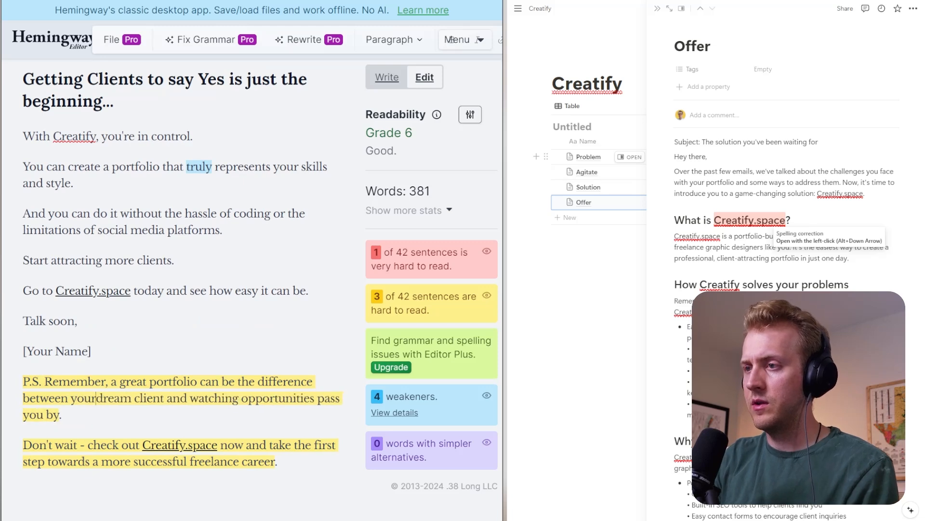
left_click_drag(168, 399, 61, 414)
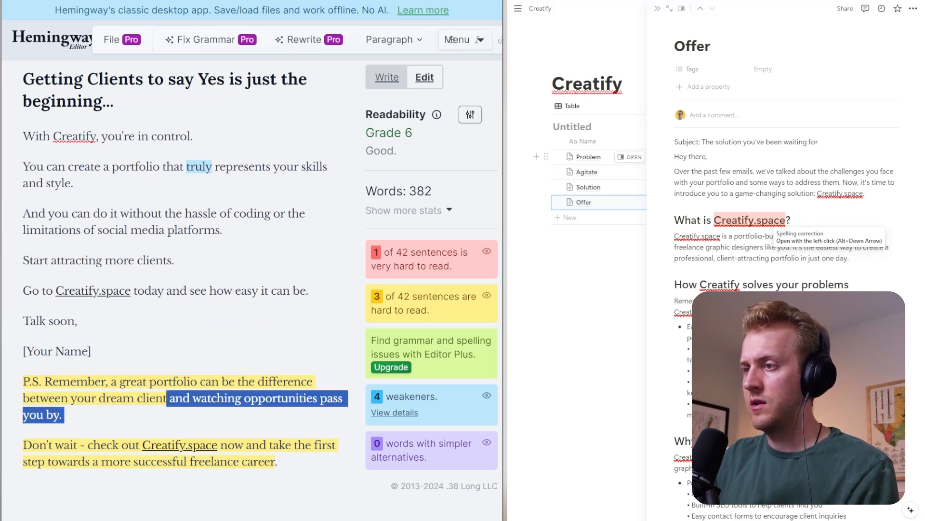
key("BackSpace")
type("saying YES")
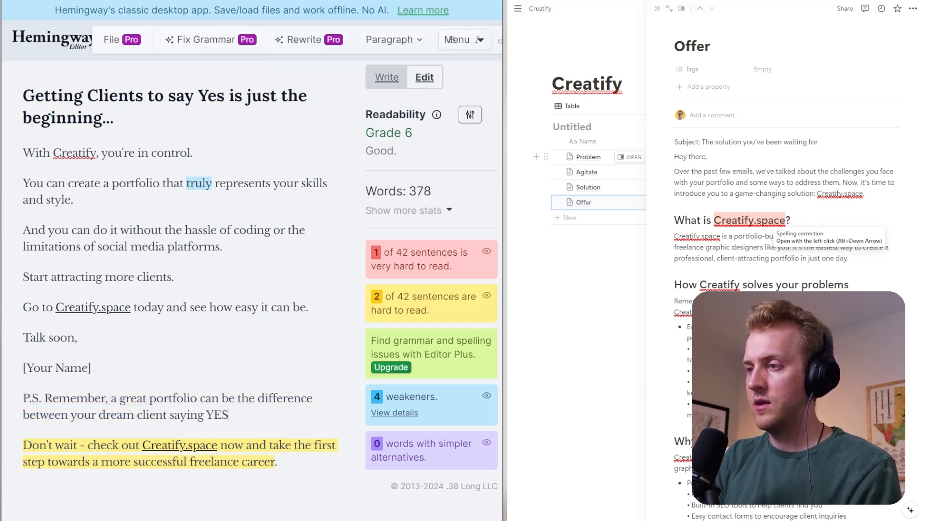
type(" or")
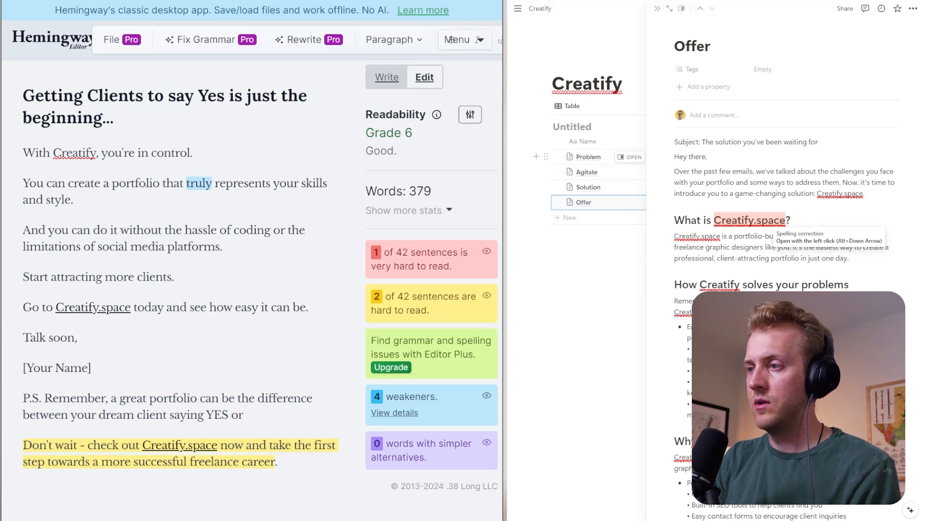
type(" hell no.")
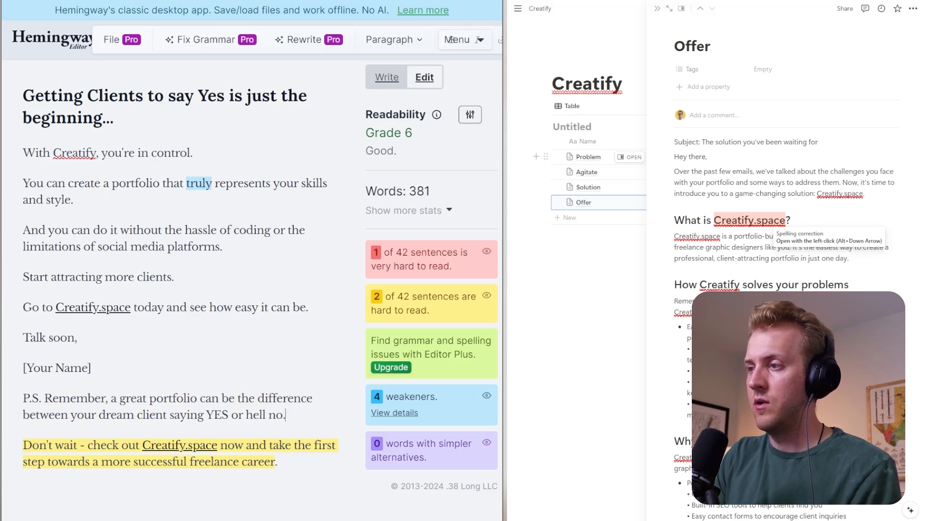
- Copy the entire edited email, switch to Notion and replace the old body of the Offer page with it
key("ctrl+Home")
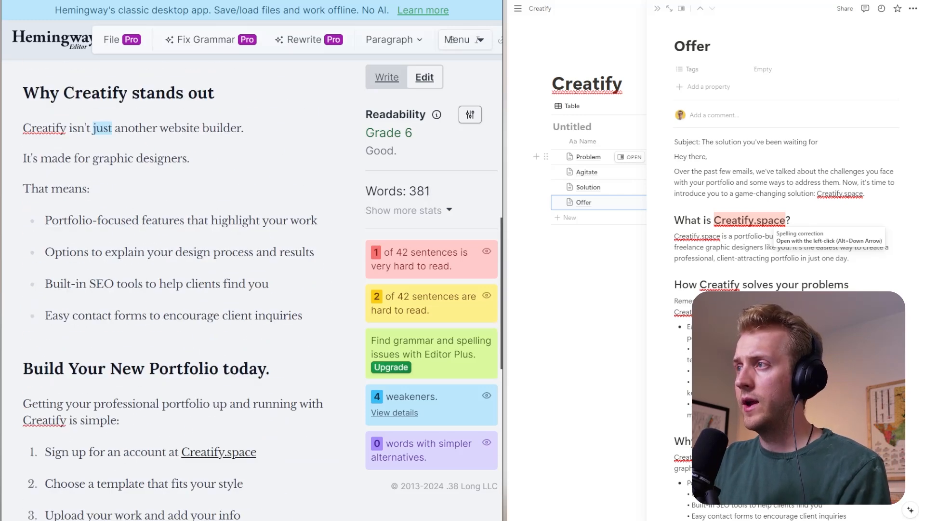
key("ctrl+a")
key("ctrl+c")
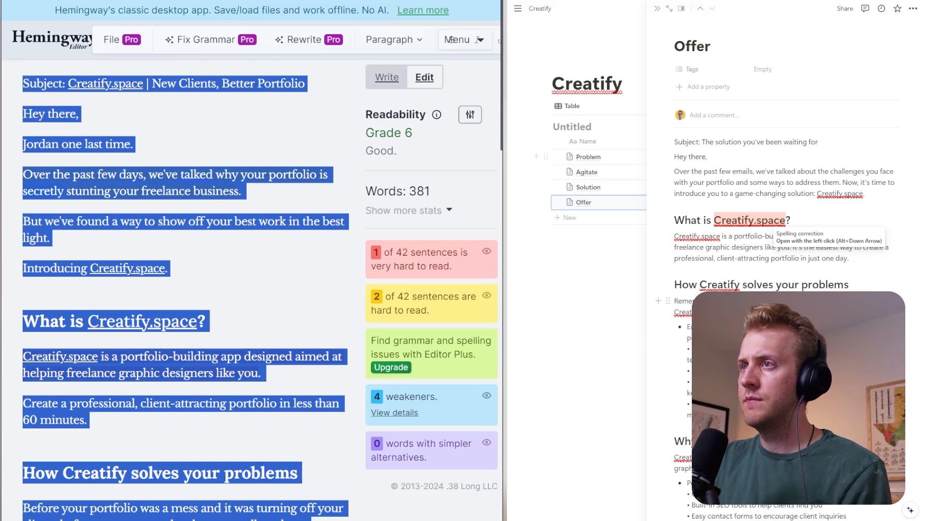
key("alt+Tab")
key("ctrl+v")
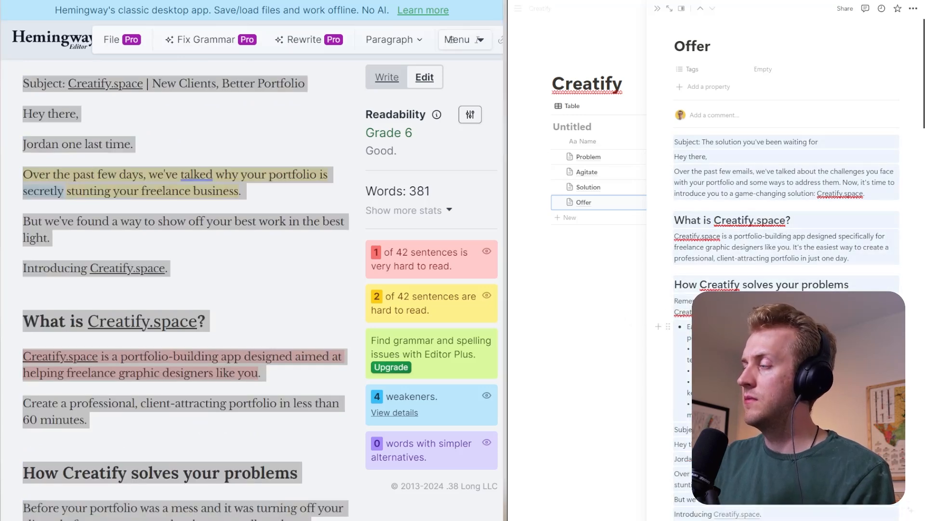
key("BackSpace")
key("ctrl+v")
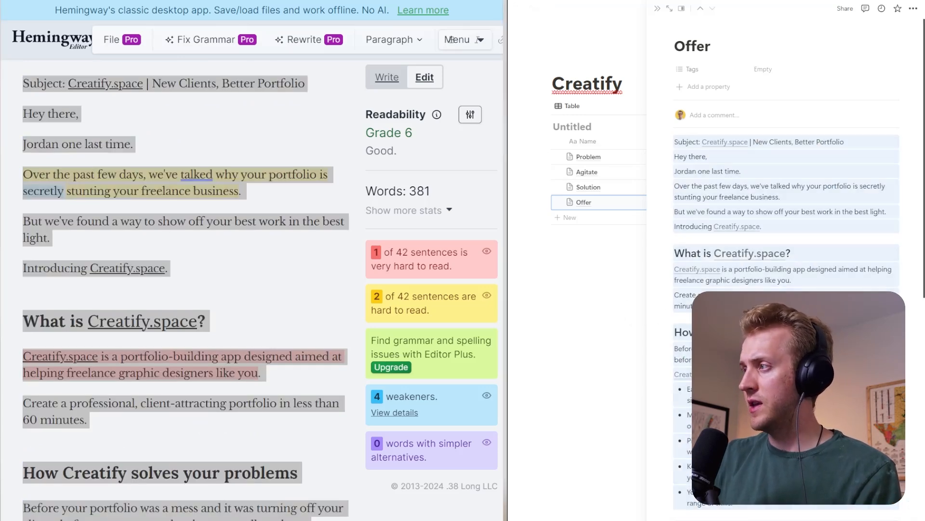
- Widen the Notion window, replace the open Offer page with the Problem page and check its page options
left_click_drag(504, 6, 206, 7)
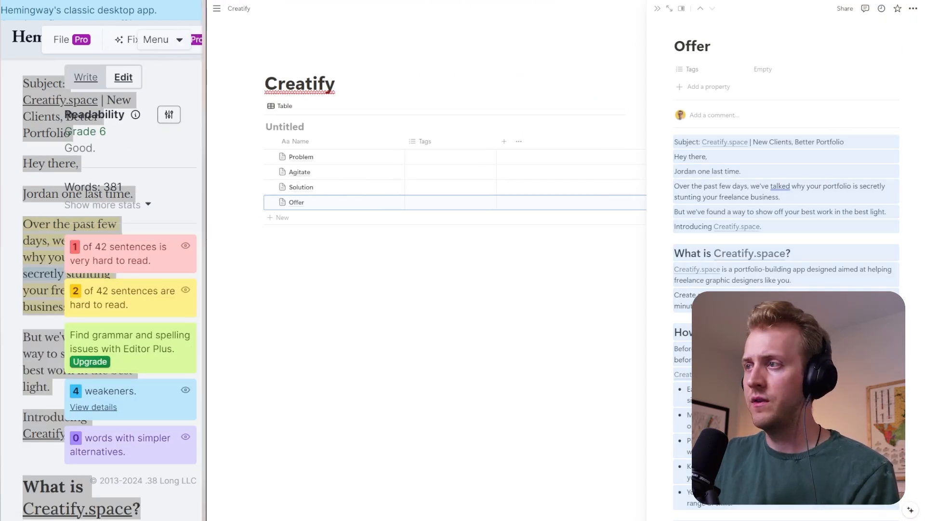
left_click(289, 328)
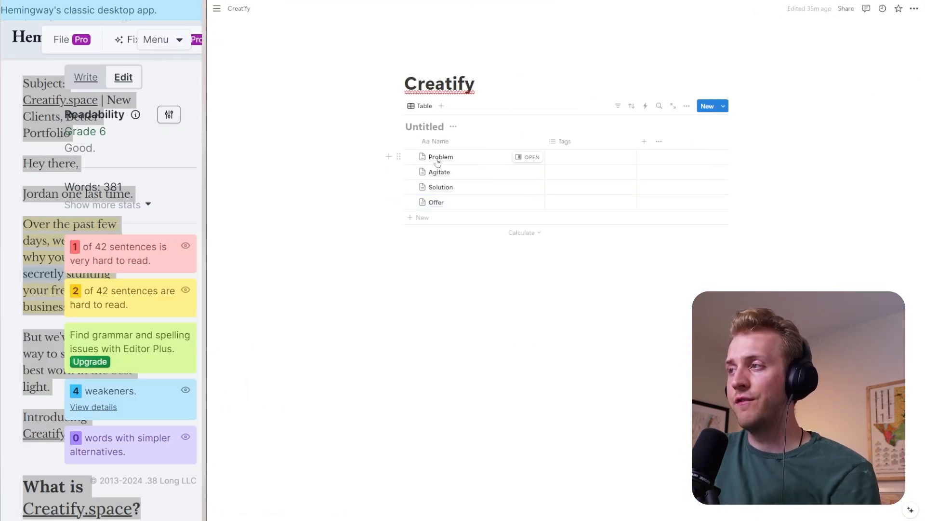
left_click(528, 157)
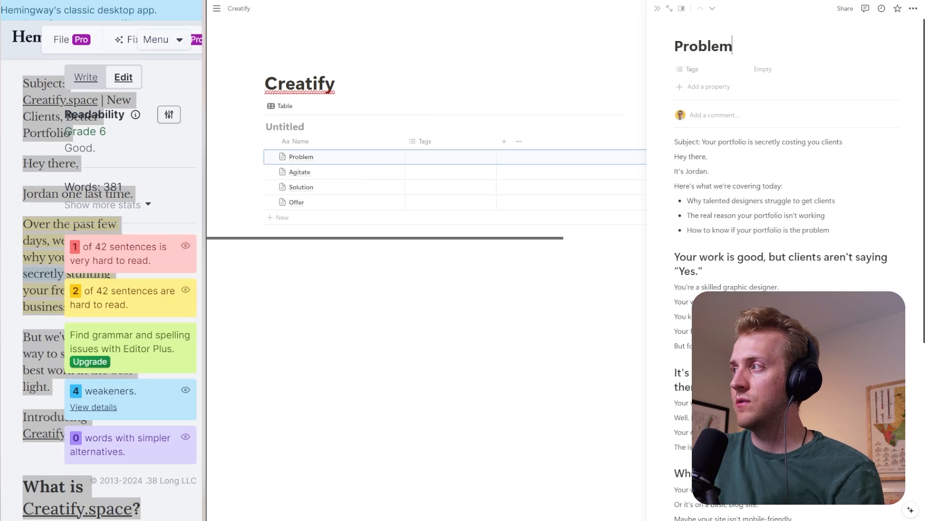
left_click(913, 9)
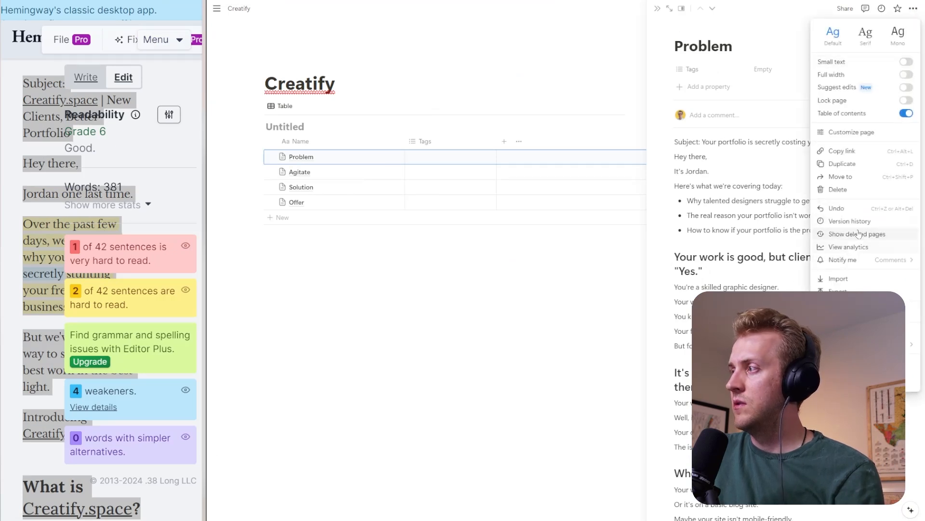
left_click(765, 59)
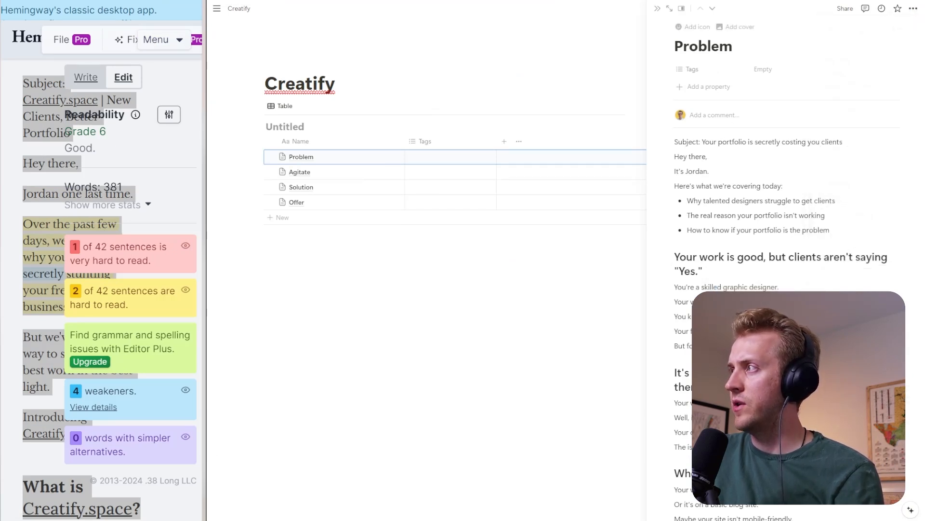
- Go through the Agitate, Solution and Offer pages in order, check each one's page options, and close the last page
left_click(713, 9)
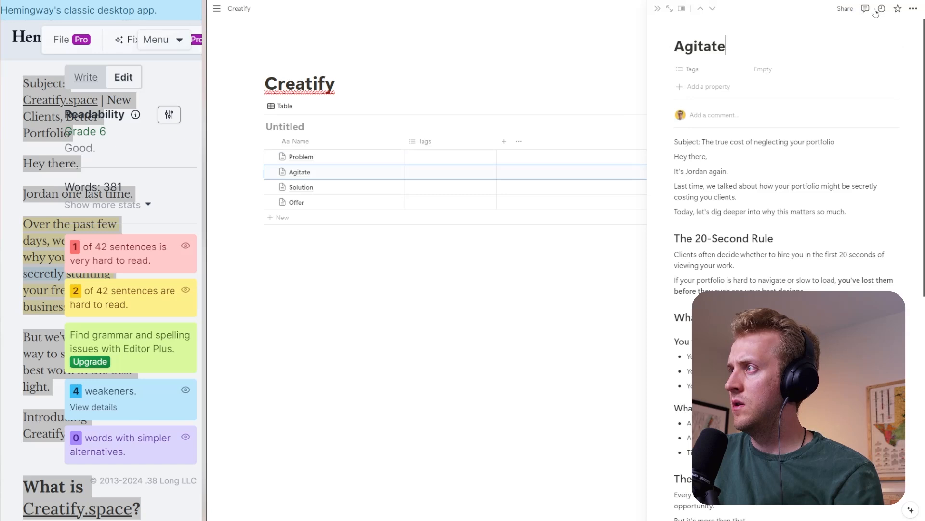
left_click(914, 8)
left_click(714, 20)
left_click(713, 8)
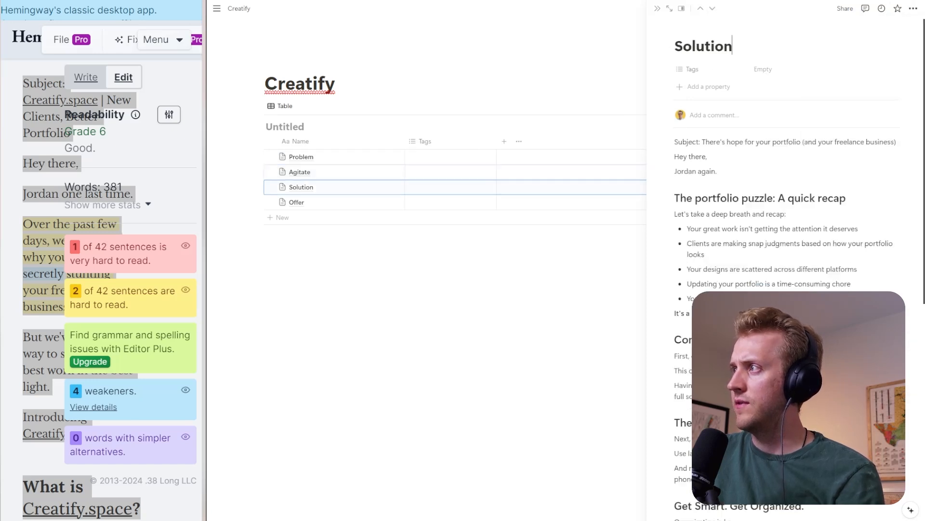
left_click(913, 8)
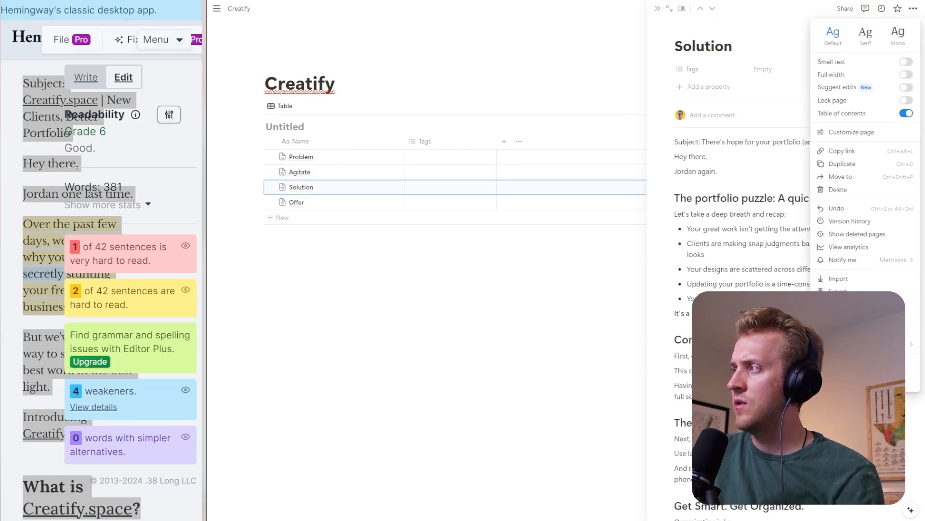
left_click(712, 8)
left_click(713, 9)
left_click(914, 8)
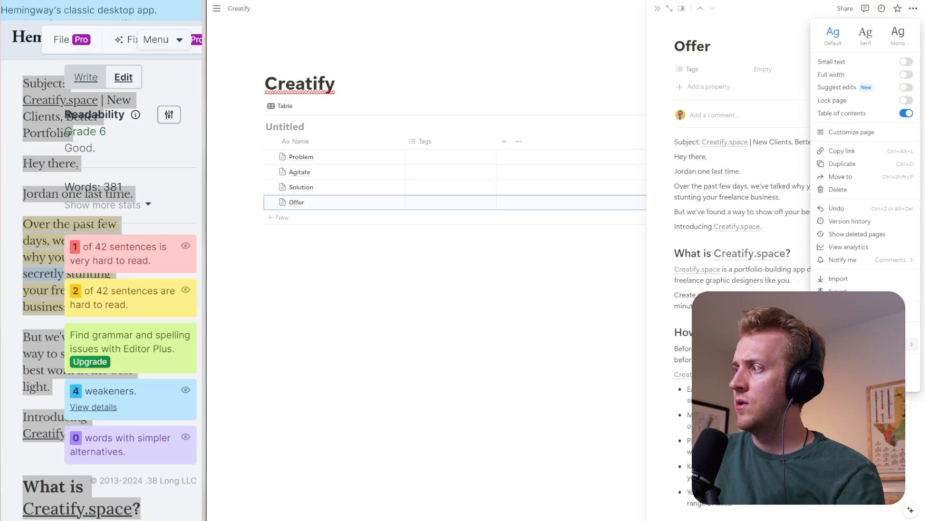
left_click(716, 193)
left_click(435, 300)
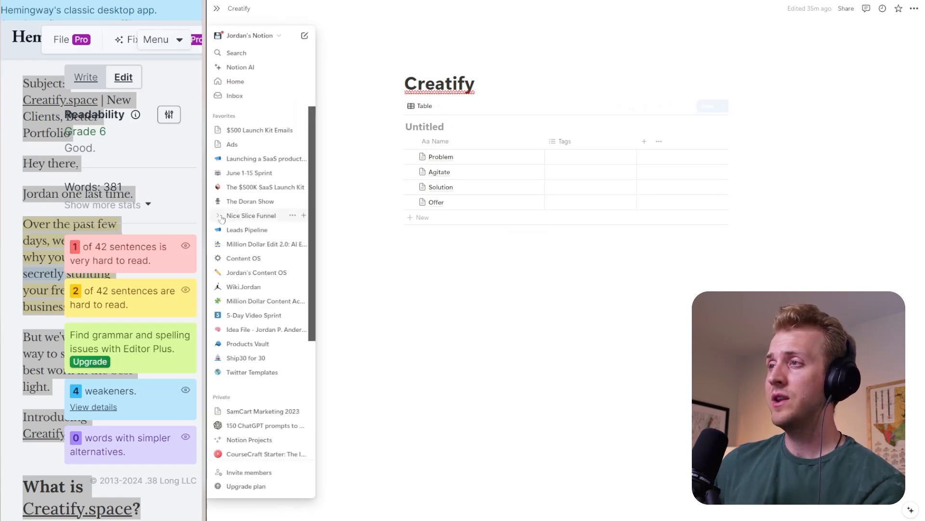
- Widen the Hemingway Editor window again and reread the Offer email, focusing on the "Build Your New Portfolio today." list and the closing section
left_click_drag(206, 230, 512, 230)
left_click(298, 239)
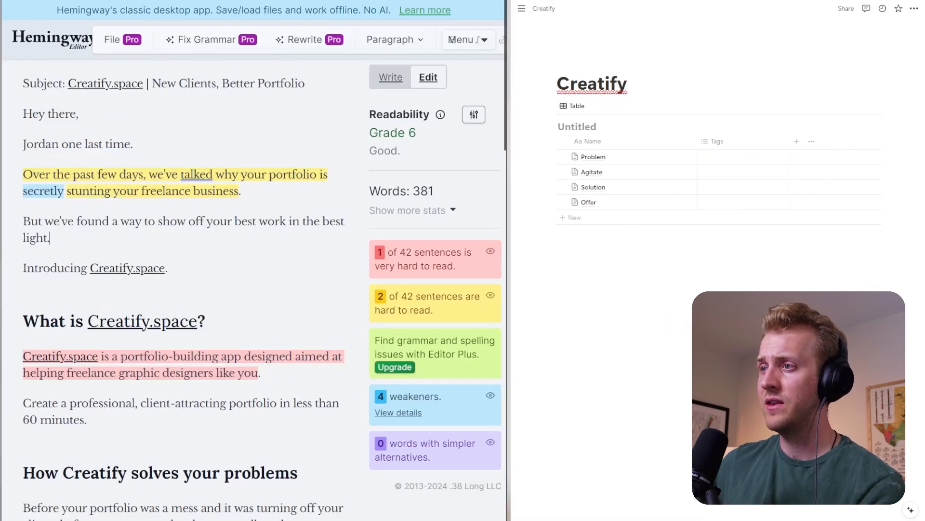
scroll(299, 239, "down", 13)
scroll(298, 239, "down", 12)
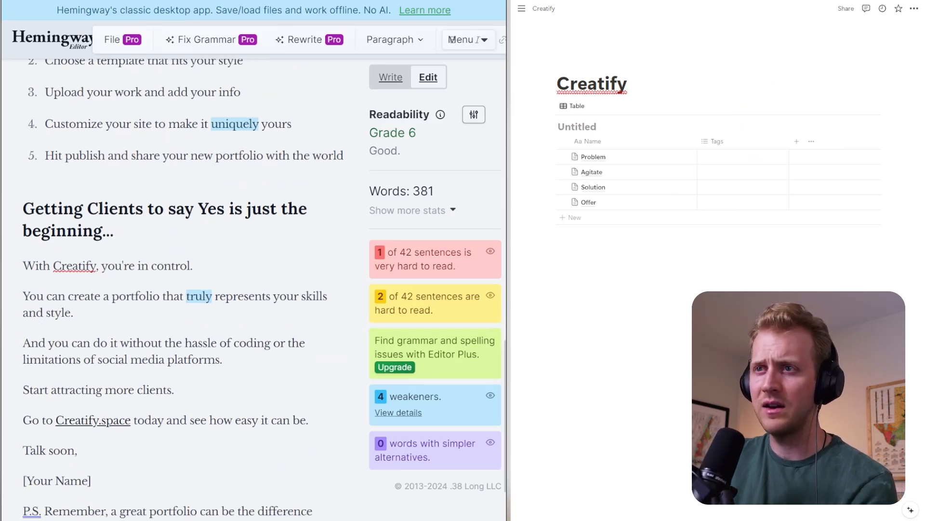
scroll(183, 290, "down", 2)
scroll(183, 290, "up", 8)
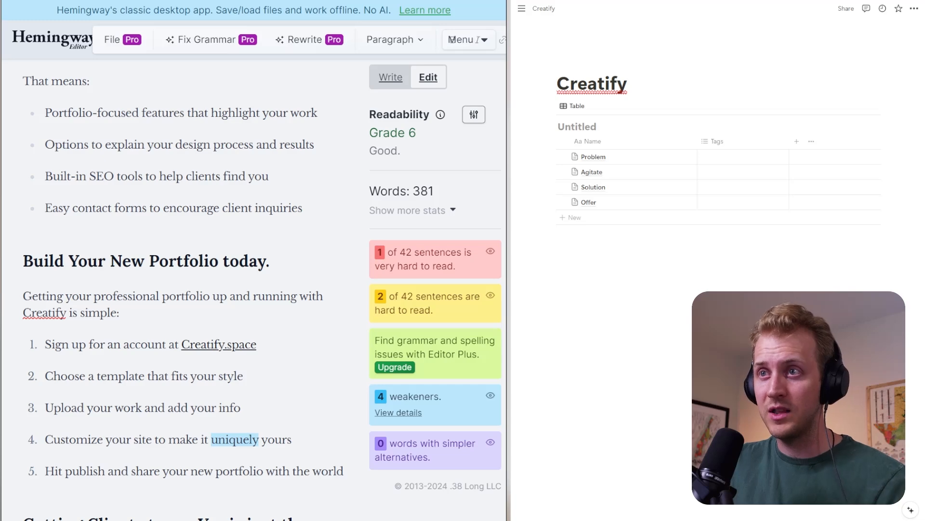
scroll(183, 289, "down", 5)
scroll(183, 289, "up", 3)
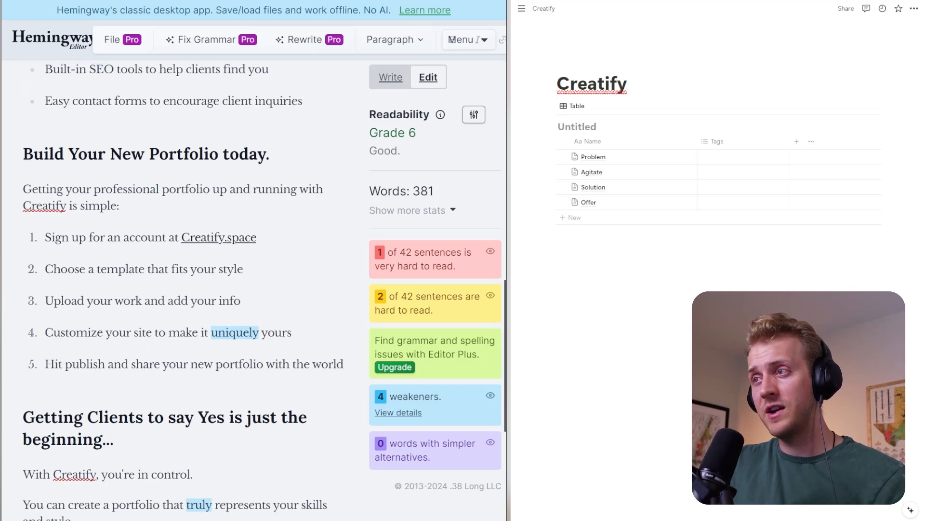
left_click(243, 269)
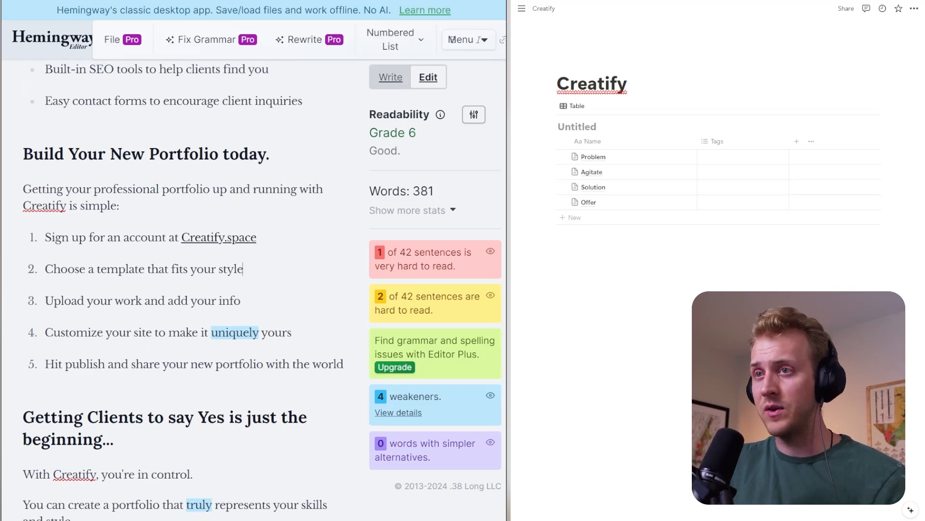